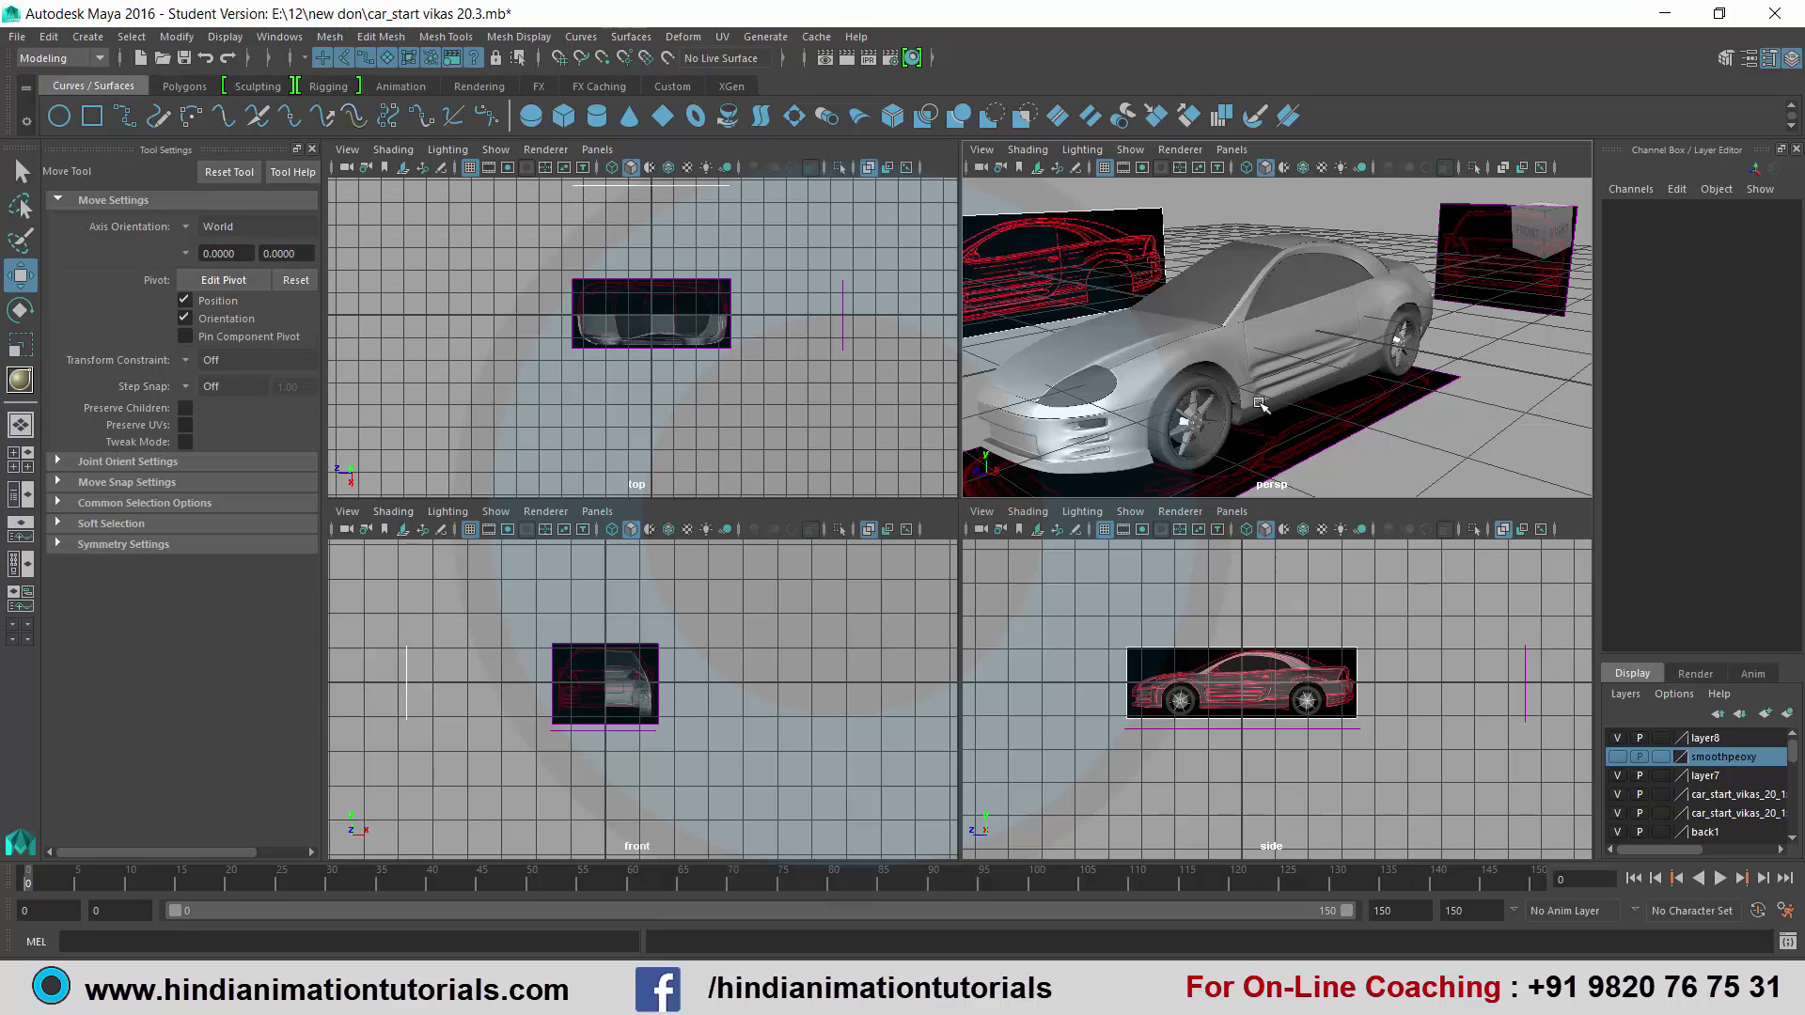
Maximize the perspective view, zoom in on the car, and select the side skirt pCube10.
{"action": "key", "text": "space"}
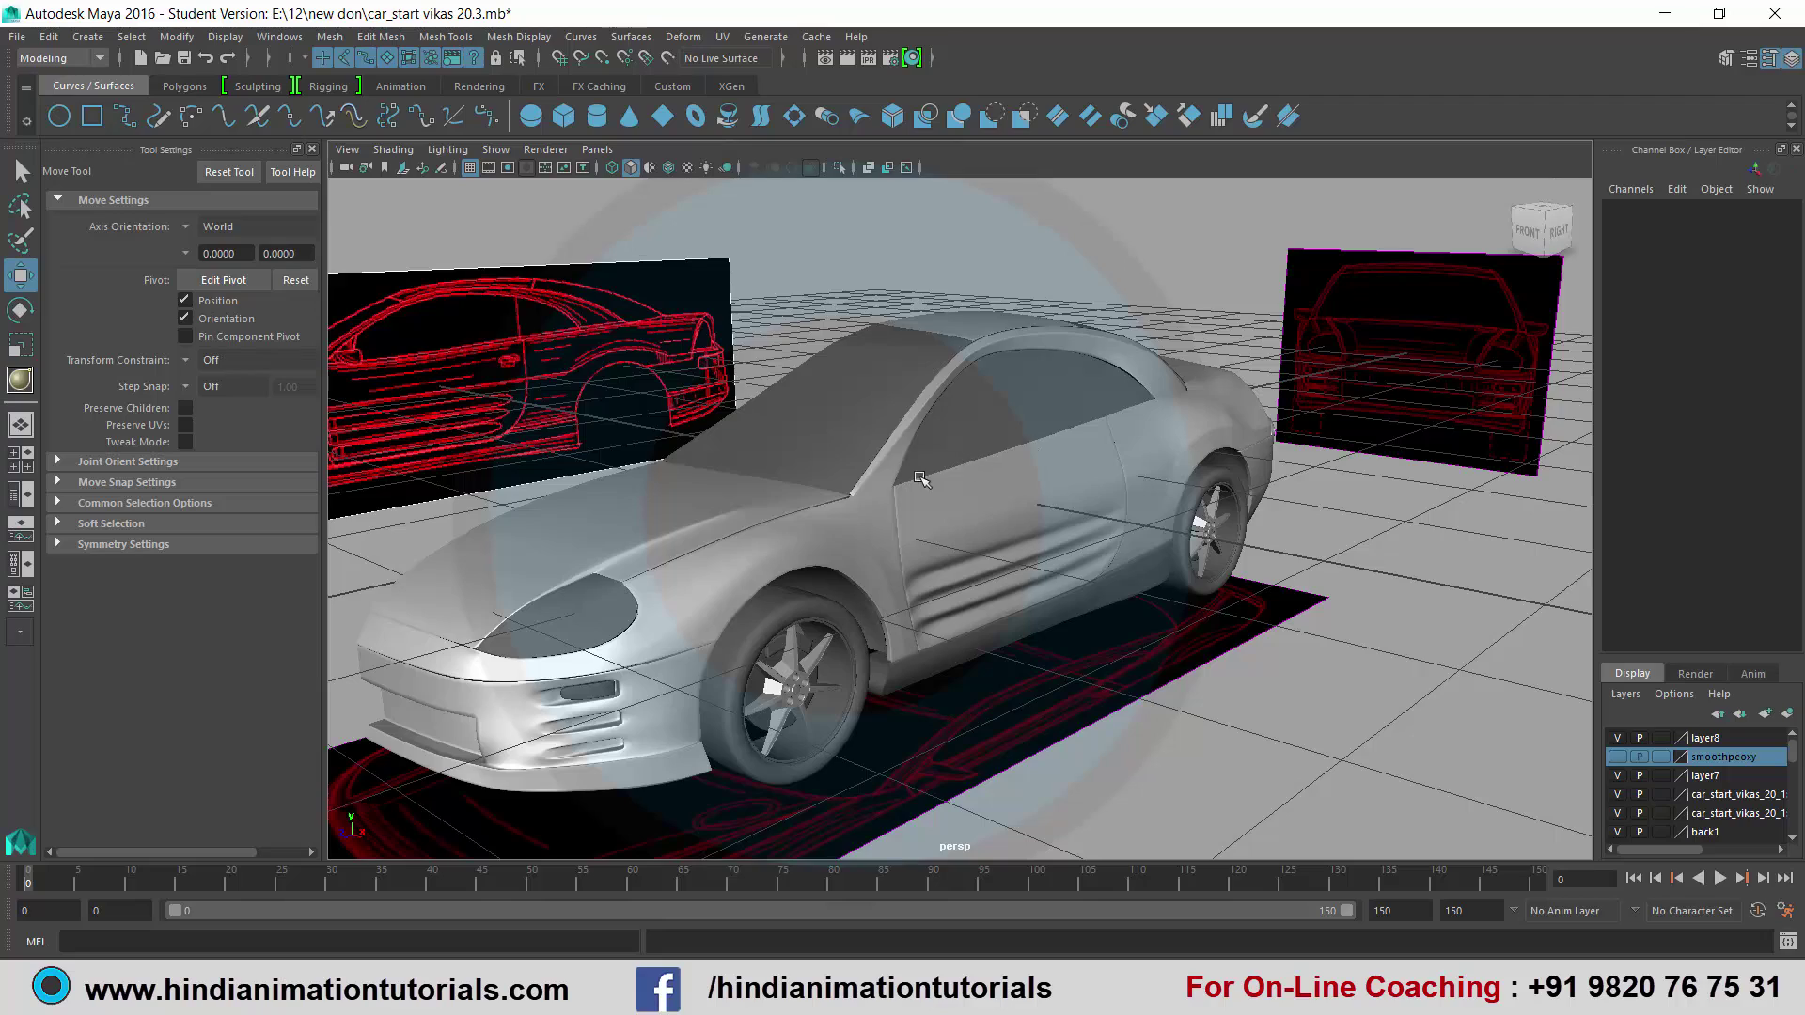
{"action": "scroll", "coordinate": [921, 479], "scroll_direction": "up", "scroll_amount": 5}
{"action": "left_click", "coordinate": [943, 479]}
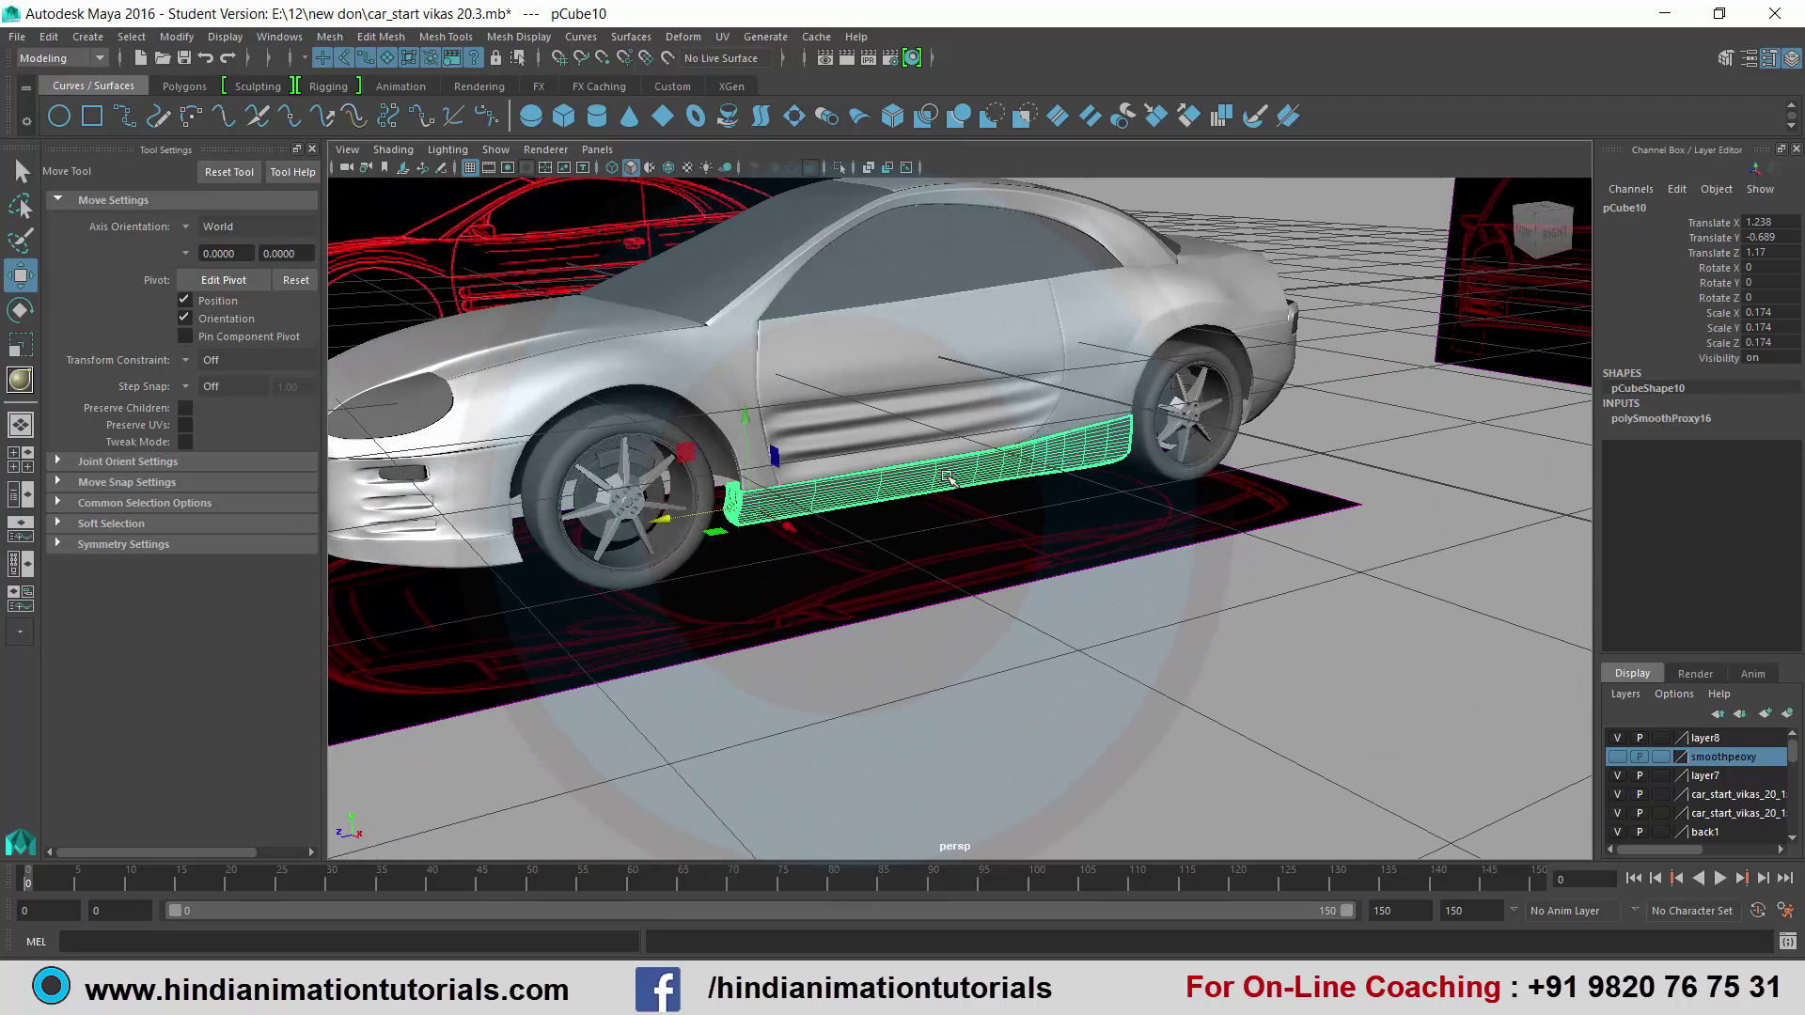
{"action": "scroll", "coordinate": [944, 475], "scroll_direction": "up", "scroll_amount": 3}
{"action": "scroll", "coordinate": [943, 461], "scroll_direction": "up", "scroll_amount": 2}
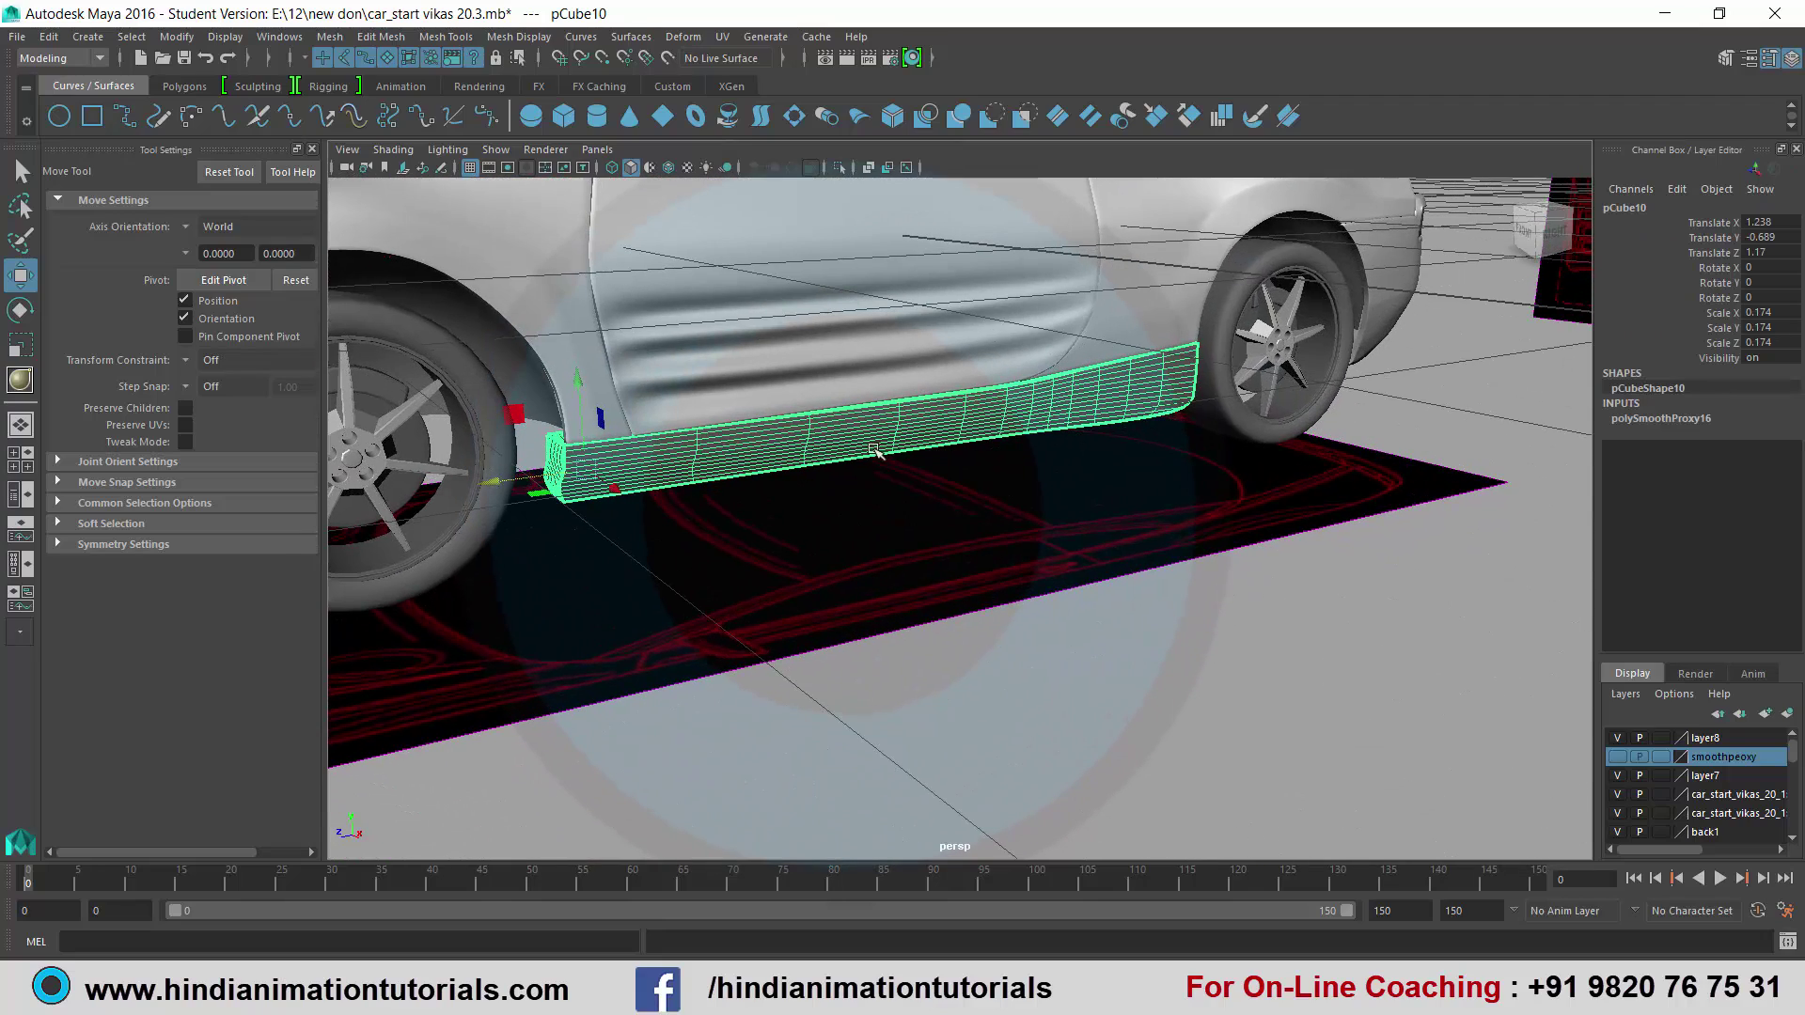
Assign a new Blinn material (blinn4) to the side skirt and set its Color to white.
{"action": "right_click", "coordinate": [839, 430]}
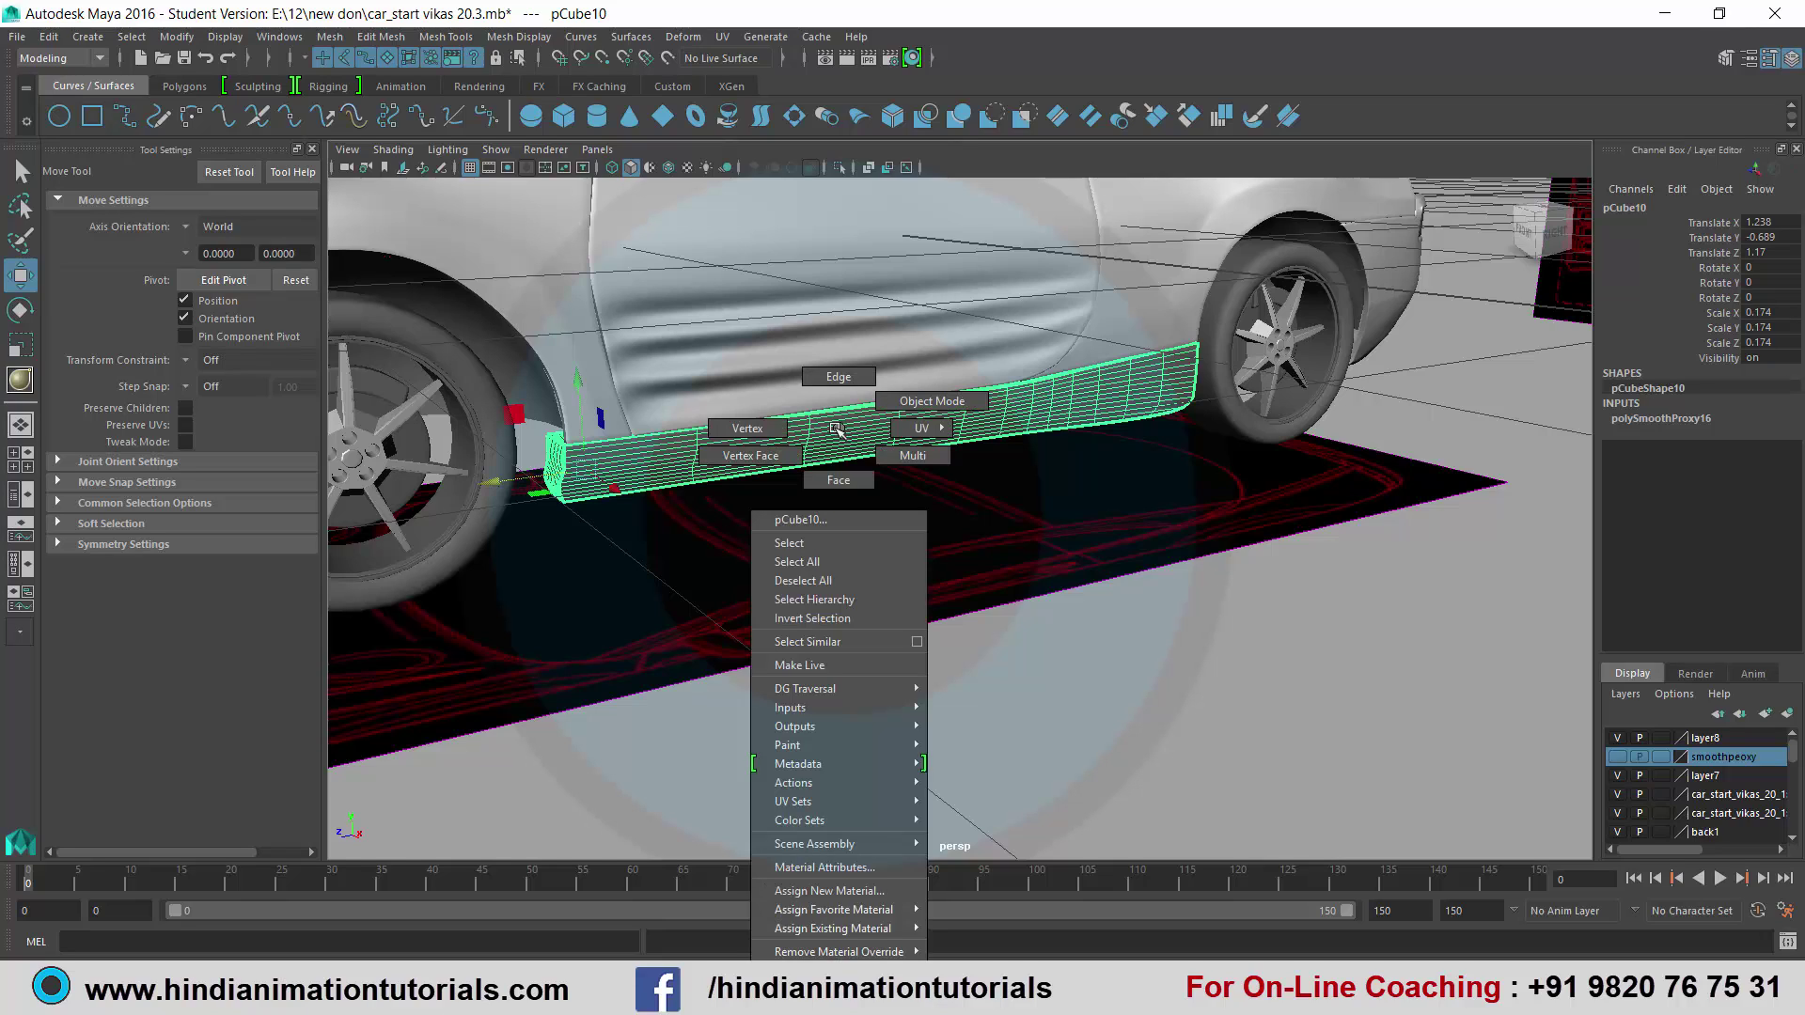
{"action": "left_click", "coordinate": [790, 890]}
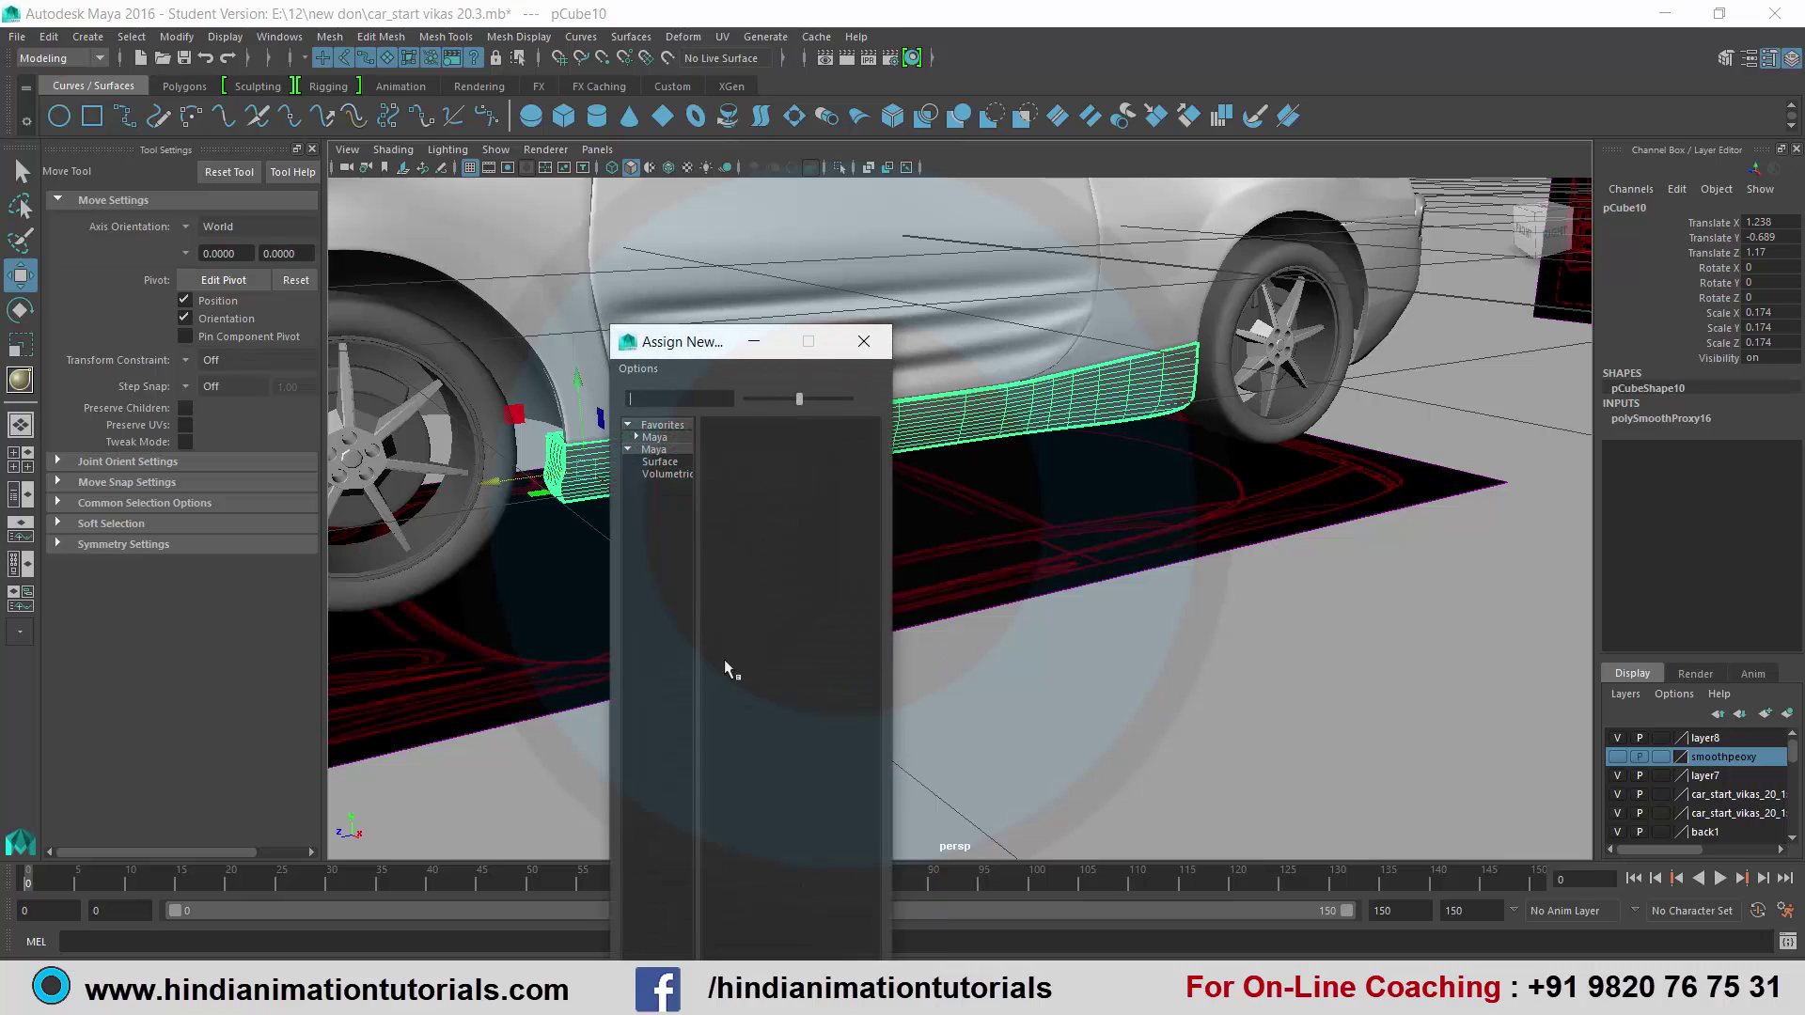
{"action": "left_click", "coordinate": [661, 438]}
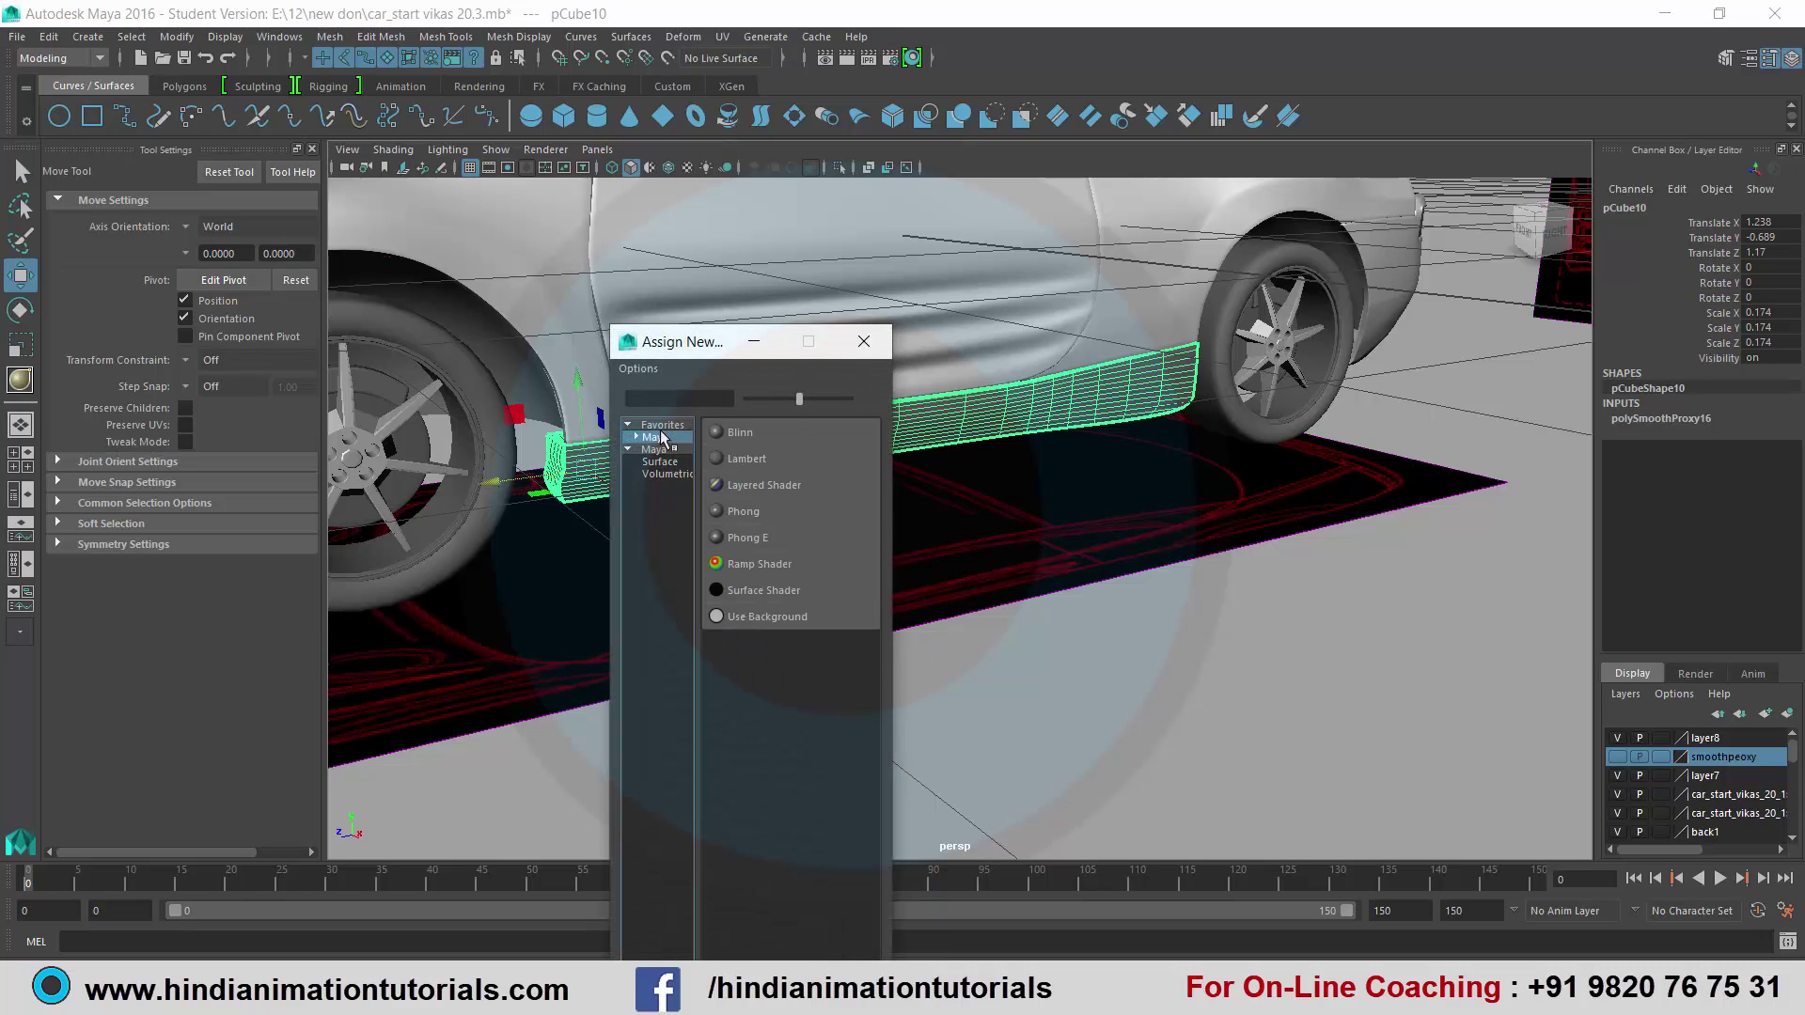
{"action": "left_click", "coordinate": [764, 433]}
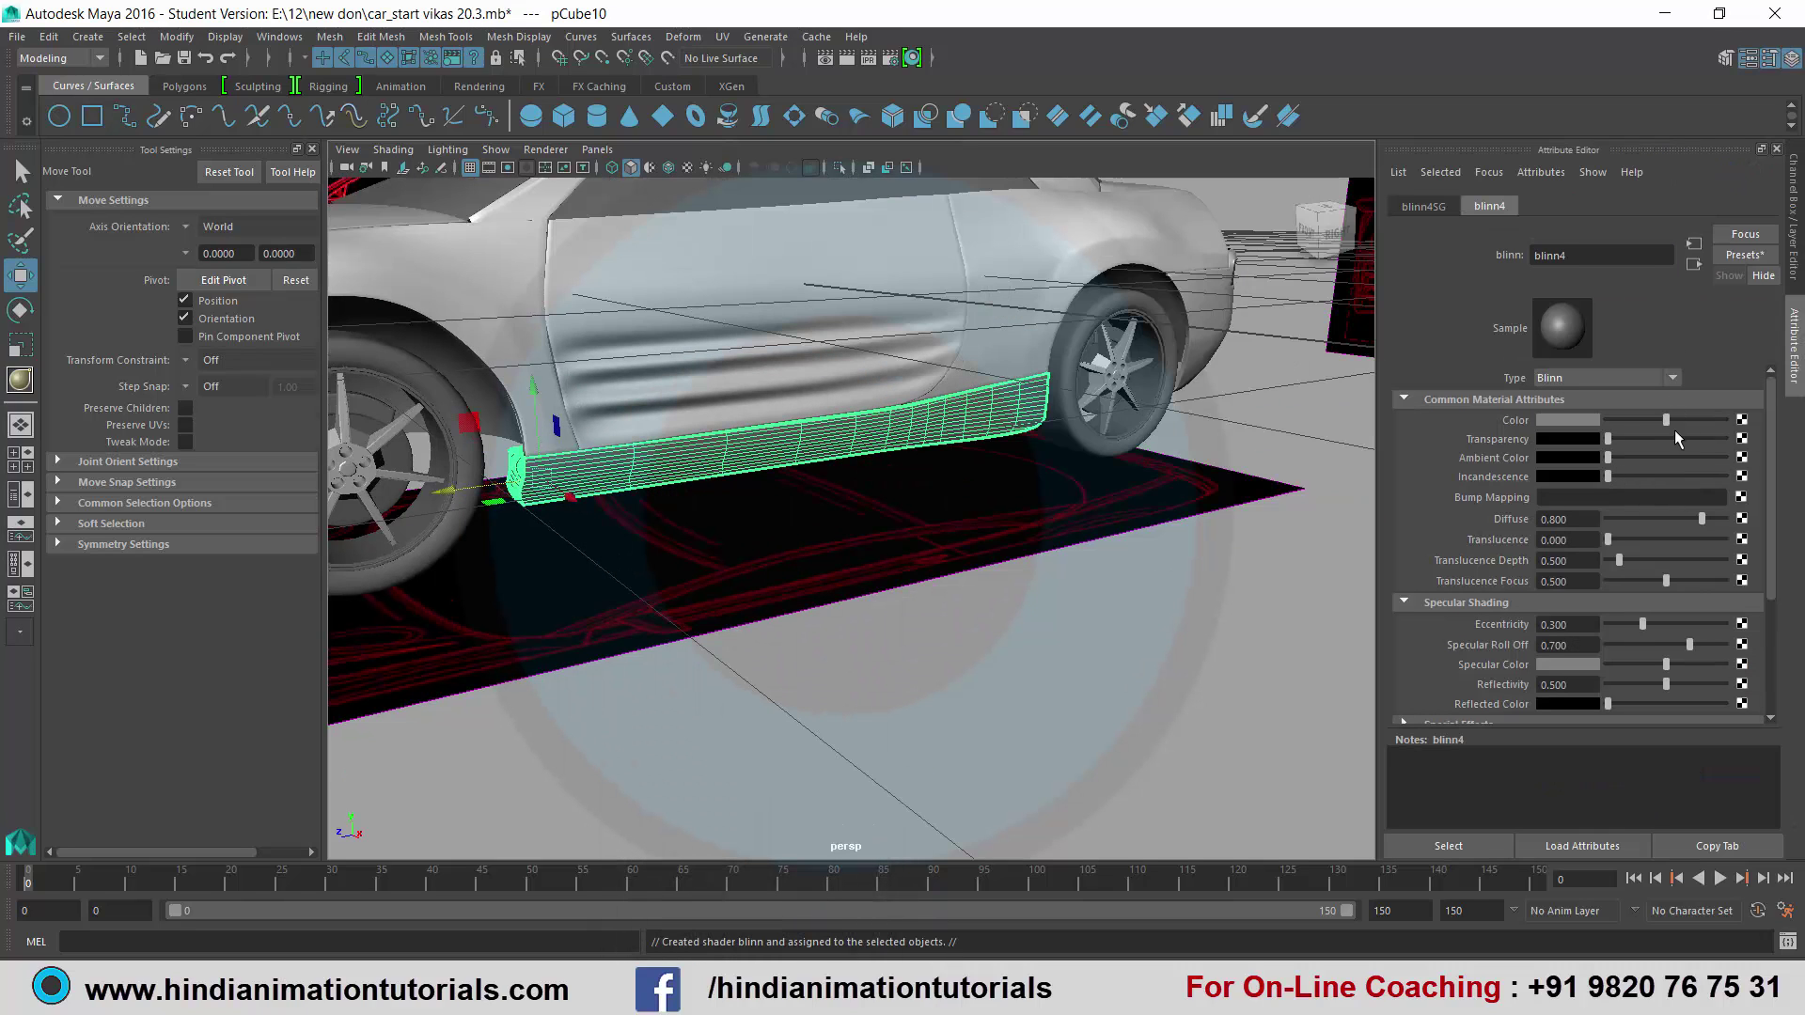
{"action": "mouse_move", "coordinate": [1667, 421]}
{"action": "left_mouse_down"}
{"action": "mouse_move", "coordinate": [1726, 423]}
{"action": "mouse_move", "coordinate": [1709, 430]}
{"action": "left_mouse_up"}
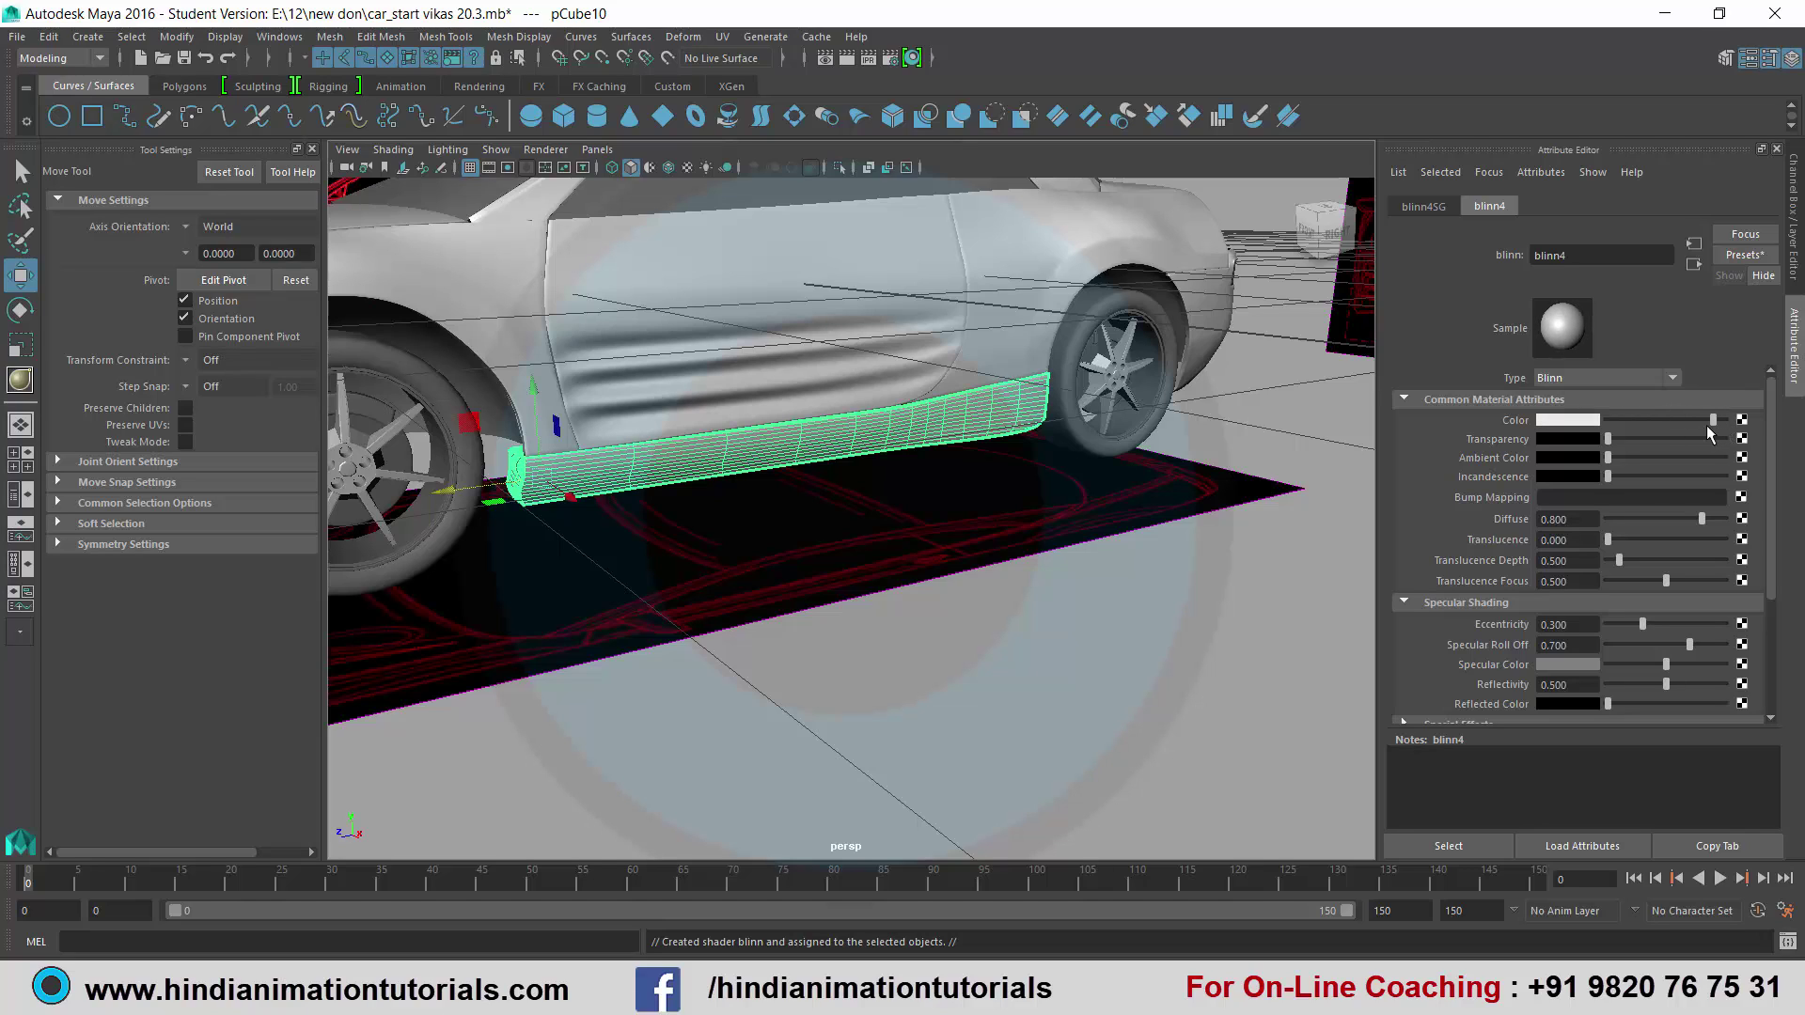
{"action": "left_click", "coordinate": [1116, 599]}
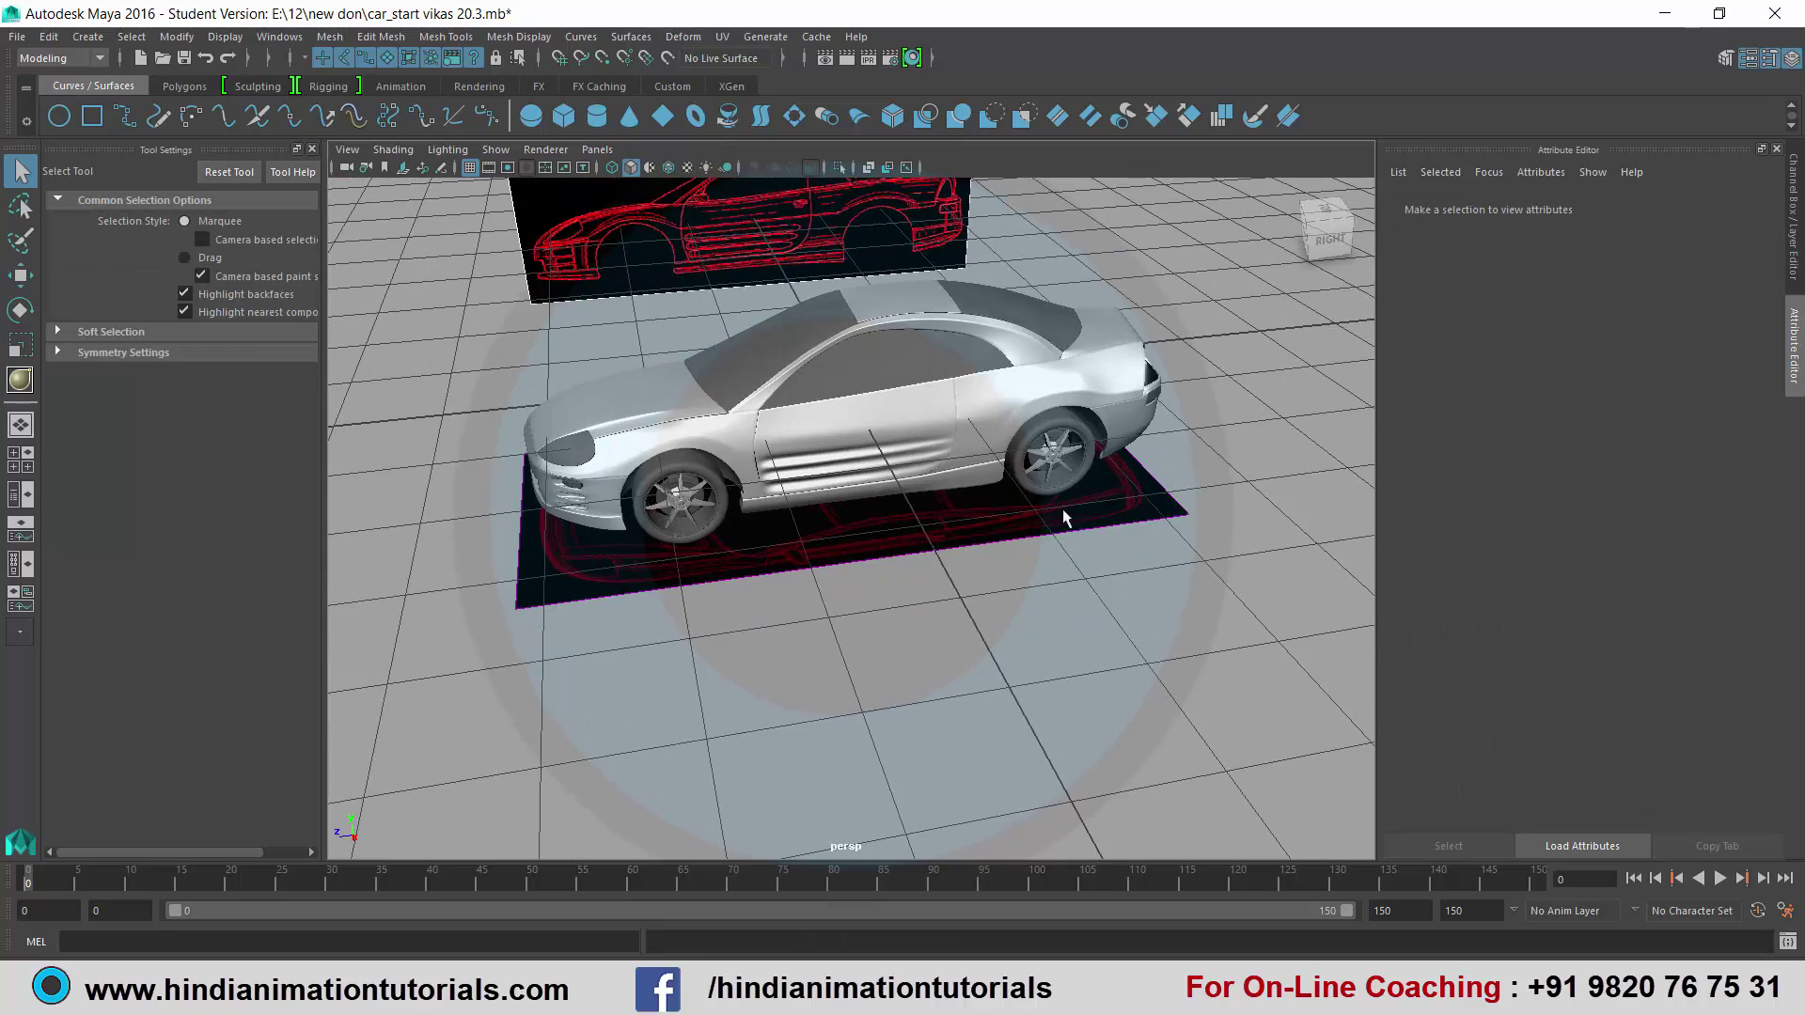
Orbit and zoom to inspect the car's rear tail light recess, then show the Polygon Primitives list.
{"action": "mouse_move", "coordinate": [1065, 517]}
{"action": "left_mouse_down", "text": "alt"}
{"action": "mouse_move", "coordinate": [981, 517]}
{"action": "mouse_move", "coordinate": [863, 472]}
{"action": "left_mouse_up", "text": "alt"}
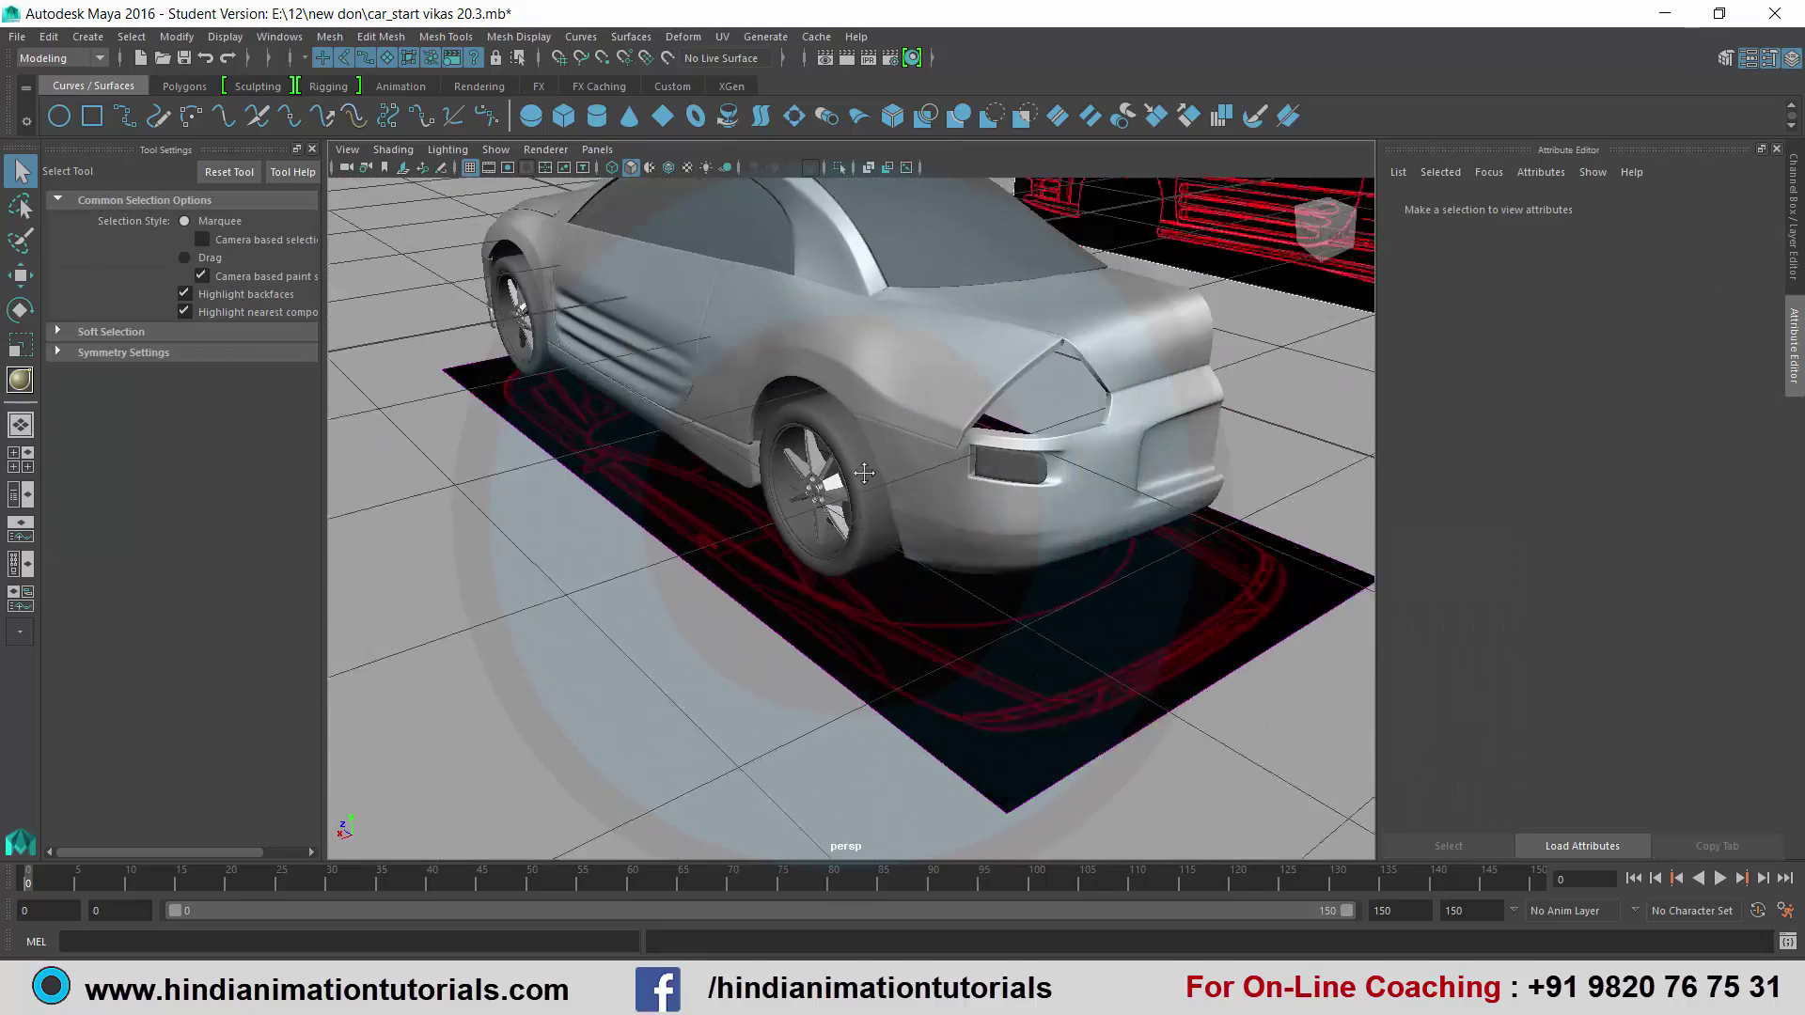
{"action": "scroll", "coordinate": [864, 473], "scroll_direction": "up", "scroll_amount": 5}
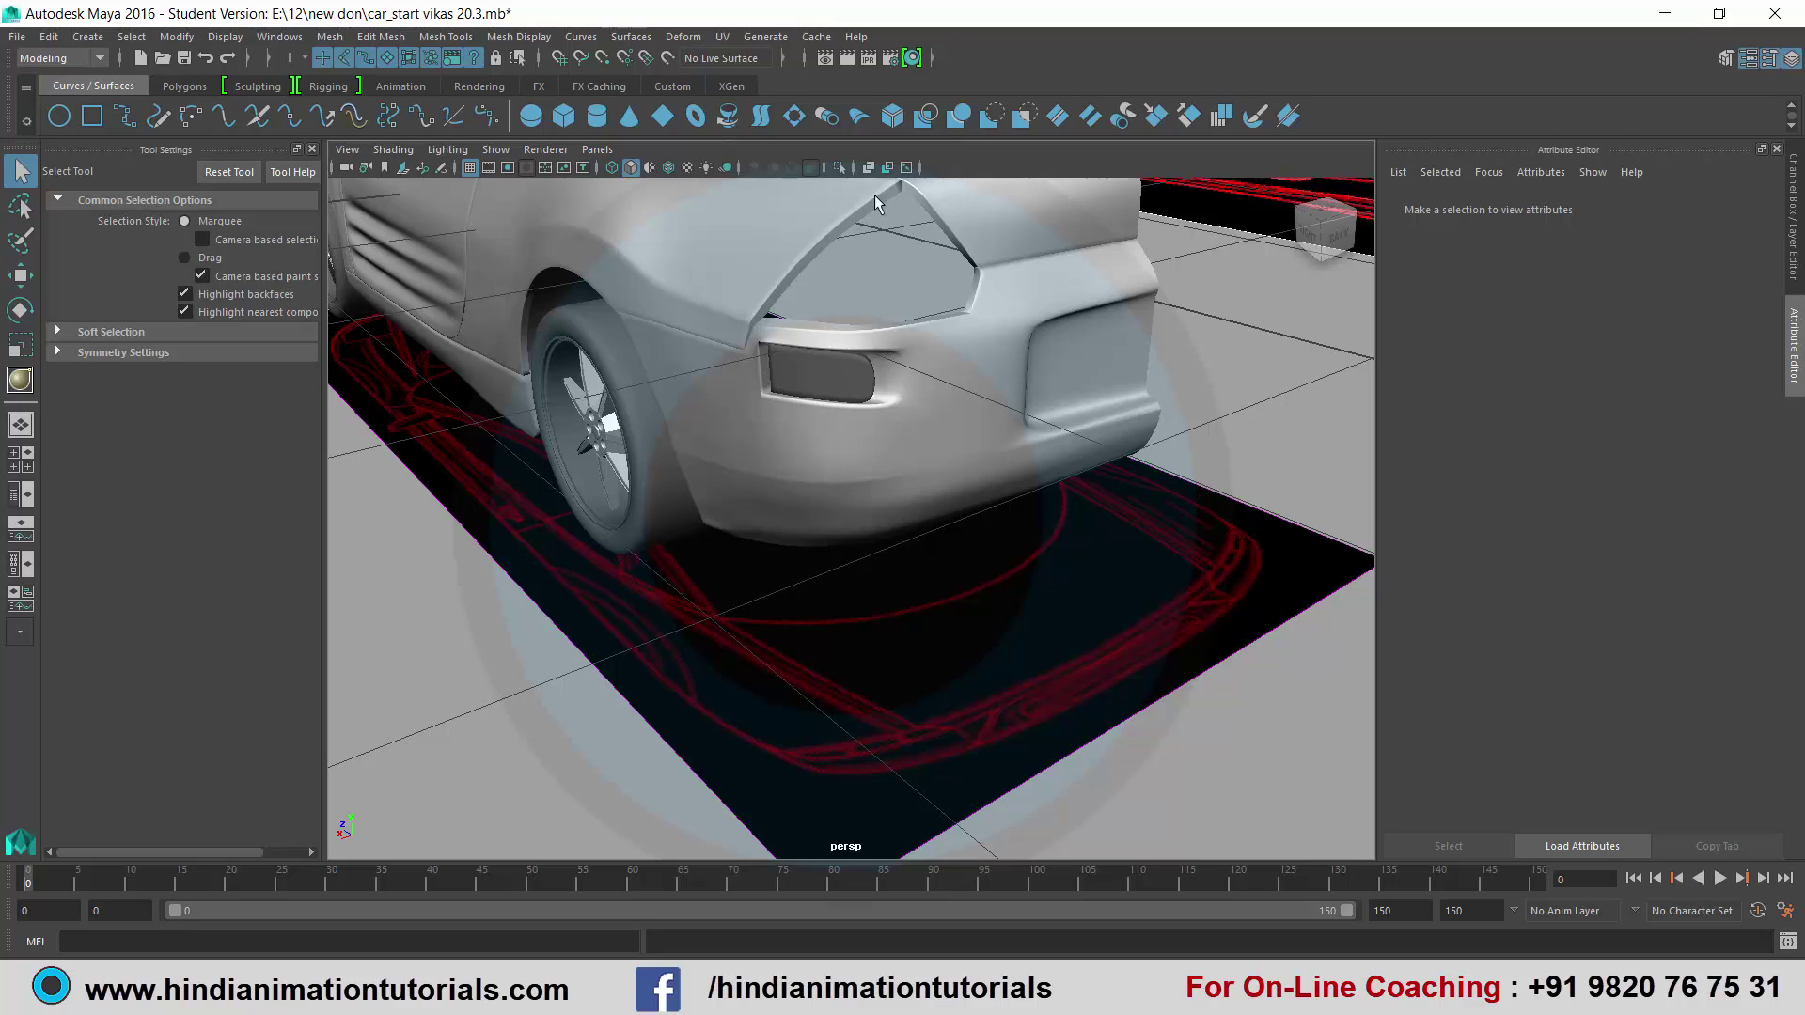
{"action": "scroll", "coordinate": [902, 320], "scroll_direction": "down", "scroll_amount": 3}
{"action": "scroll", "coordinate": [901, 322], "scroll_direction": "down", "scroll_amount": 3}
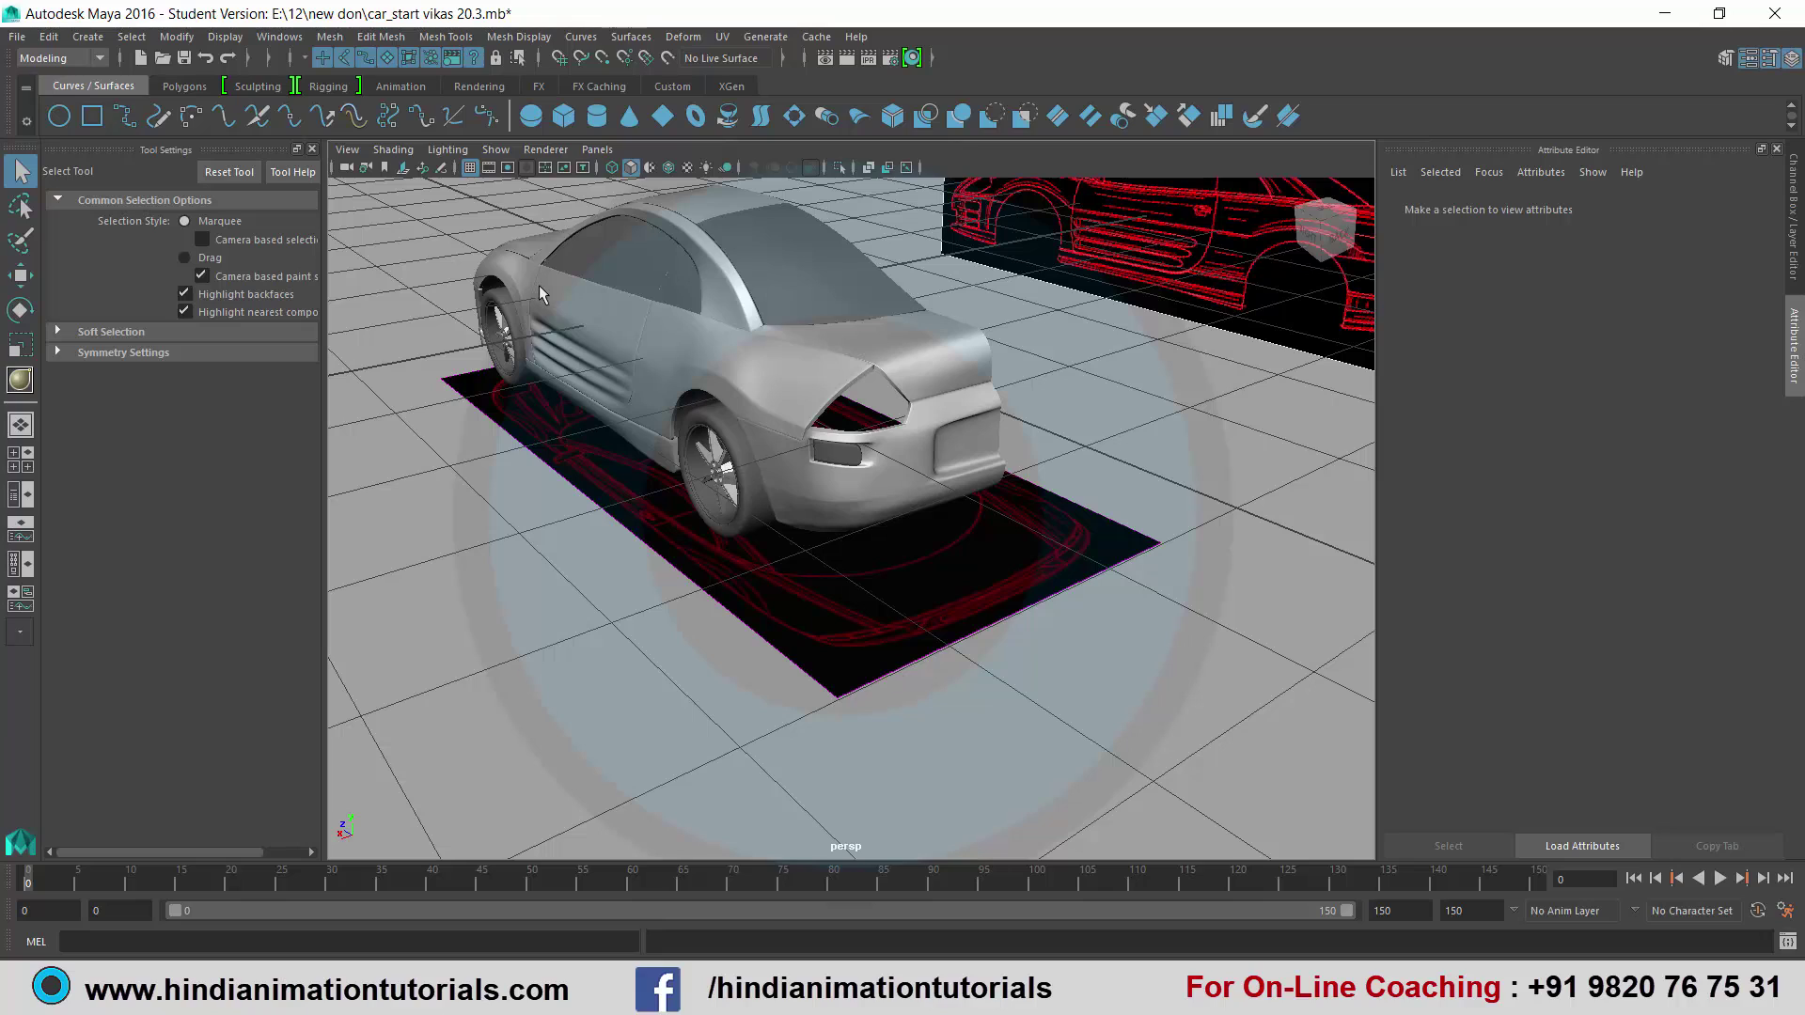
{"action": "left_click", "coordinate": [90, 37]}
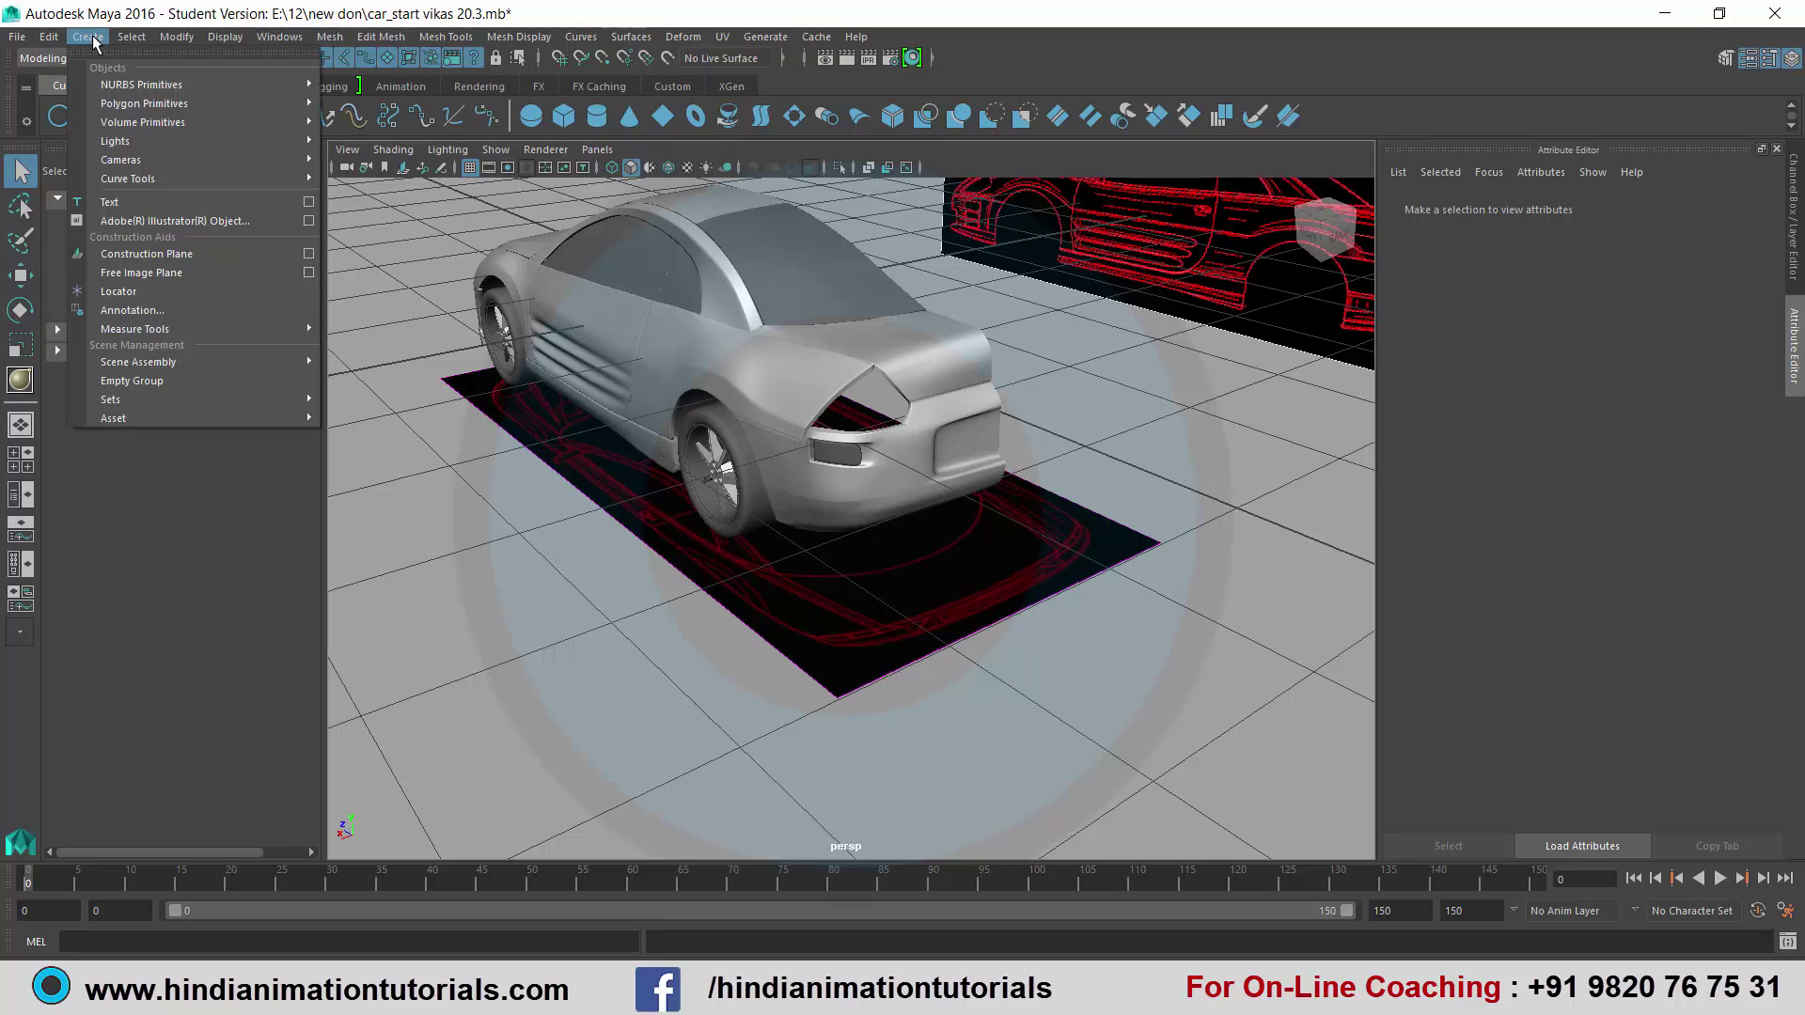
{"action": "mouse_move", "coordinate": [143, 103]}
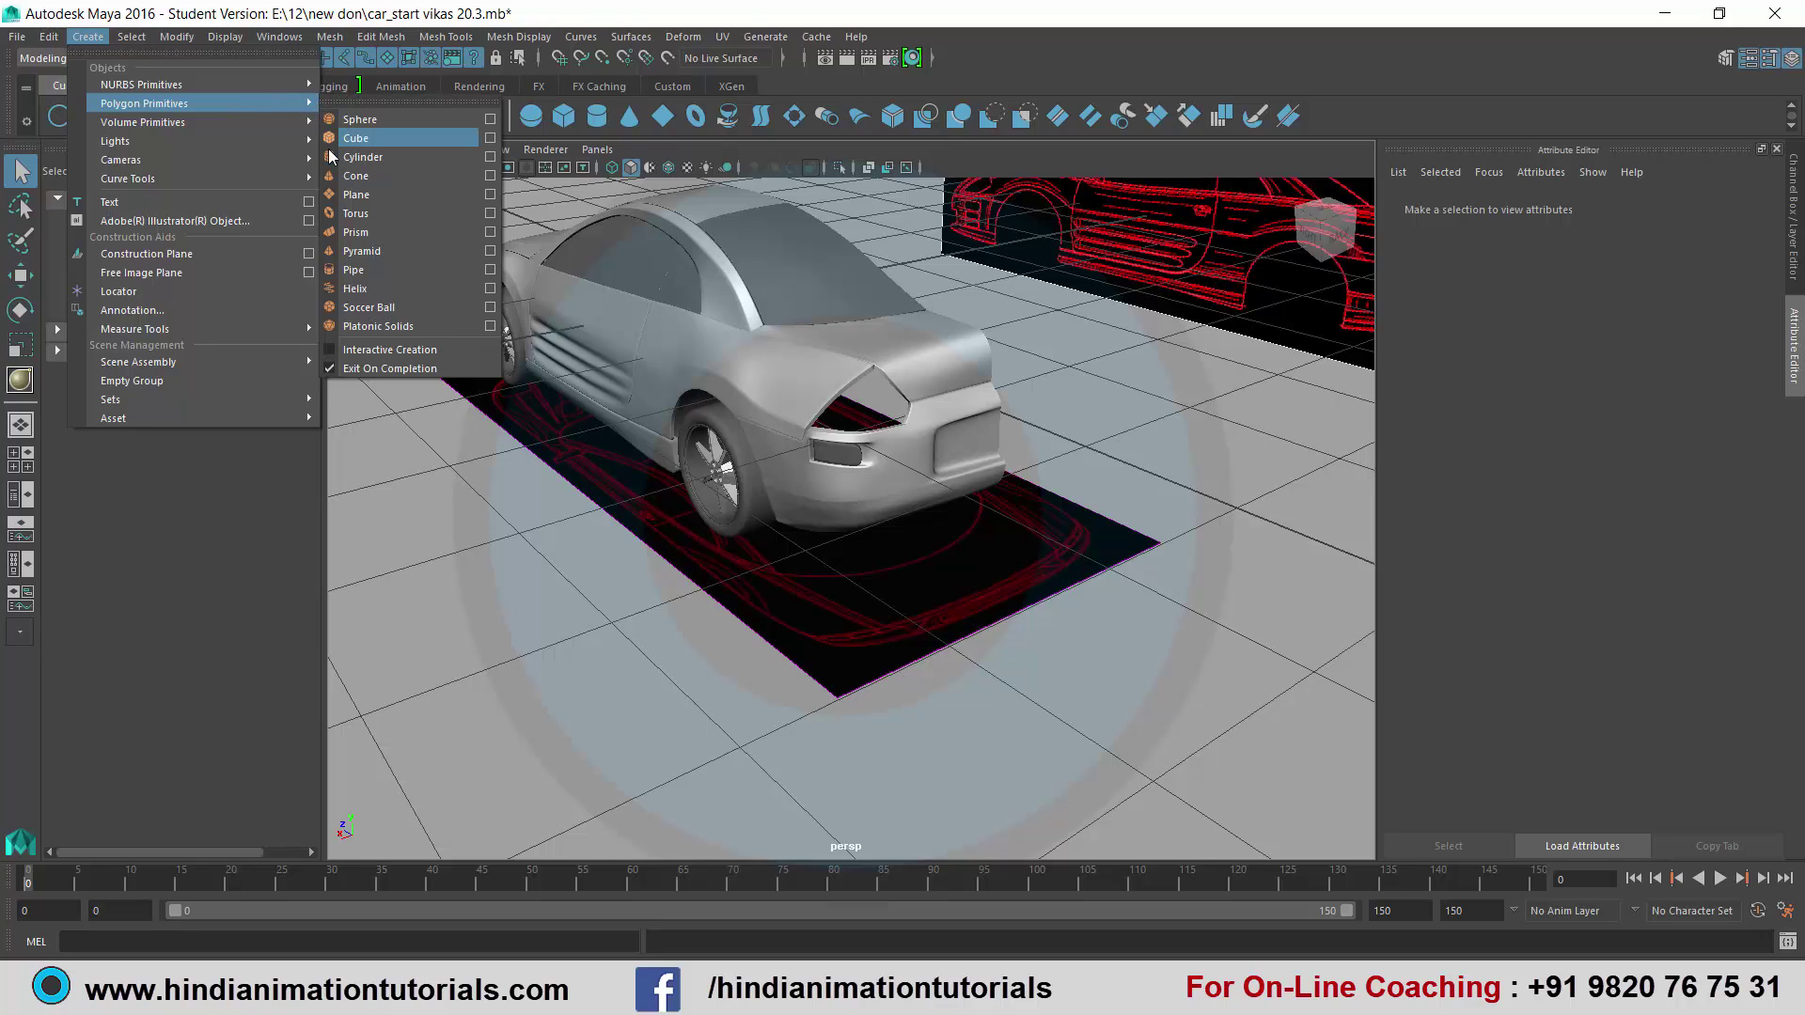
Create polygon plane pPlane3 and move it down onto the ground.
{"action": "left_click", "coordinate": [364, 194]}
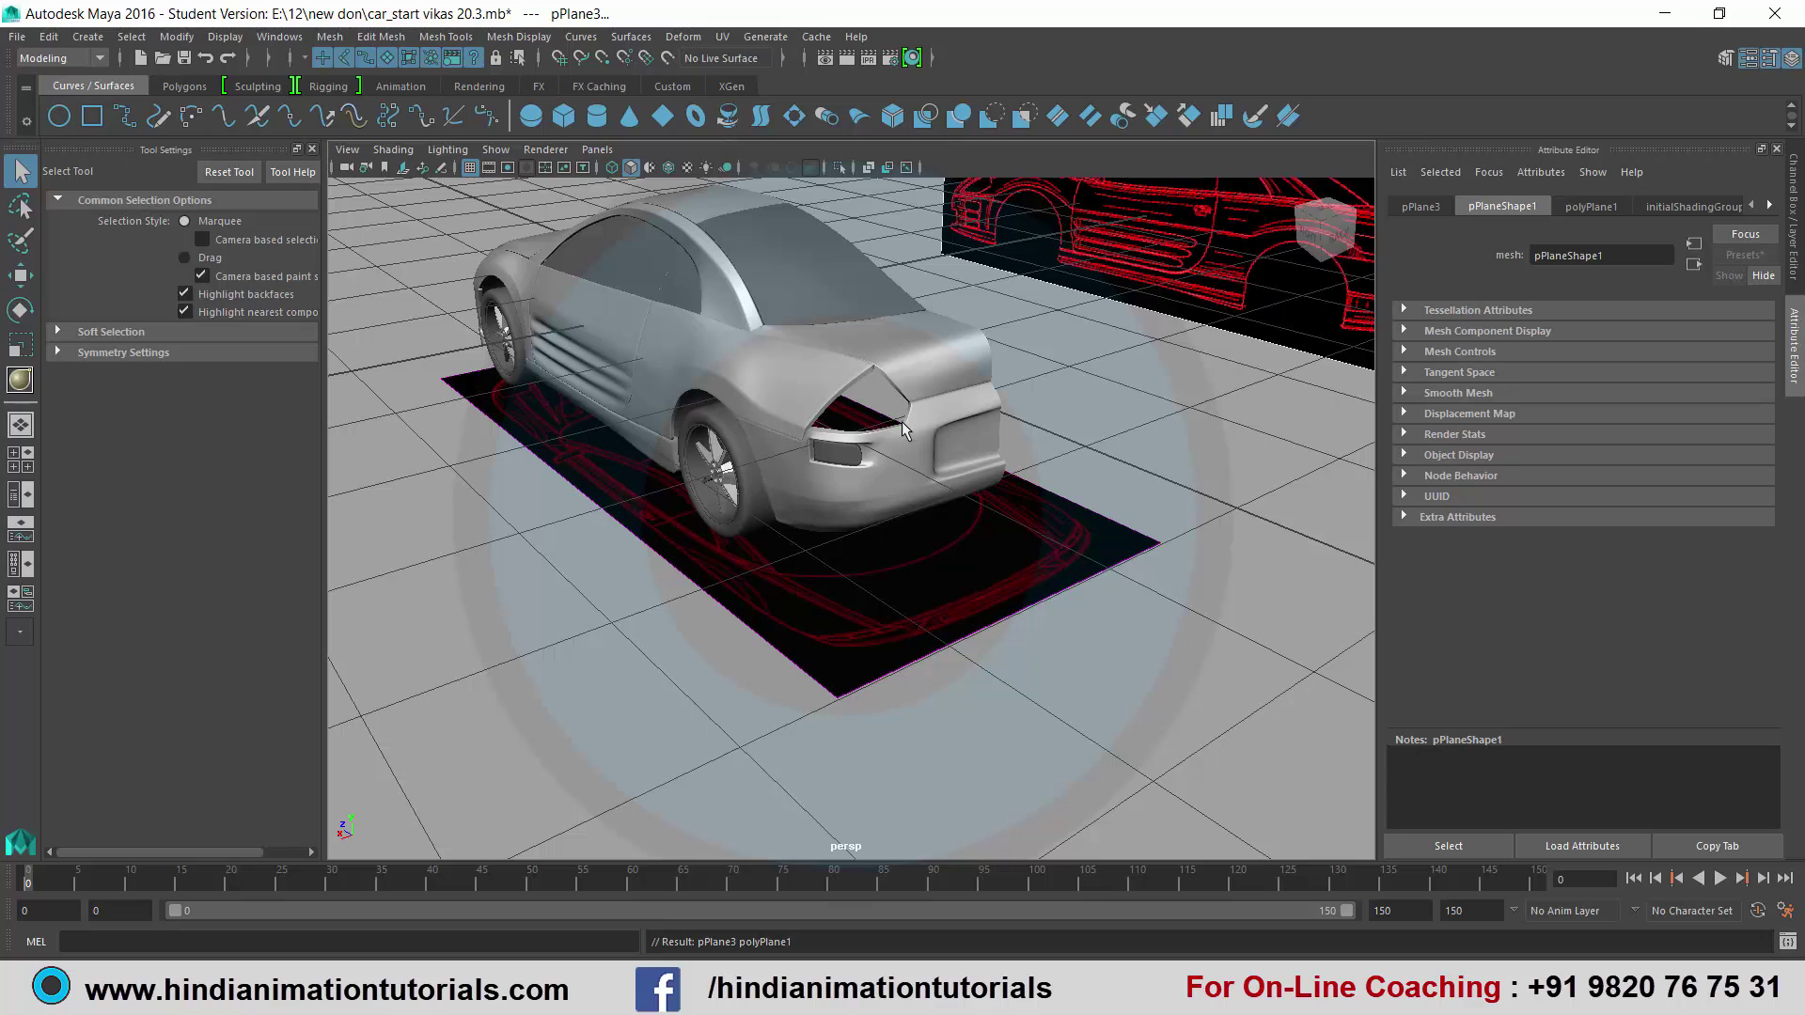
{"action": "key", "text": "w"}
{"action": "scroll", "coordinate": [846, 442], "scroll_direction": "down", "scroll_amount": 5}
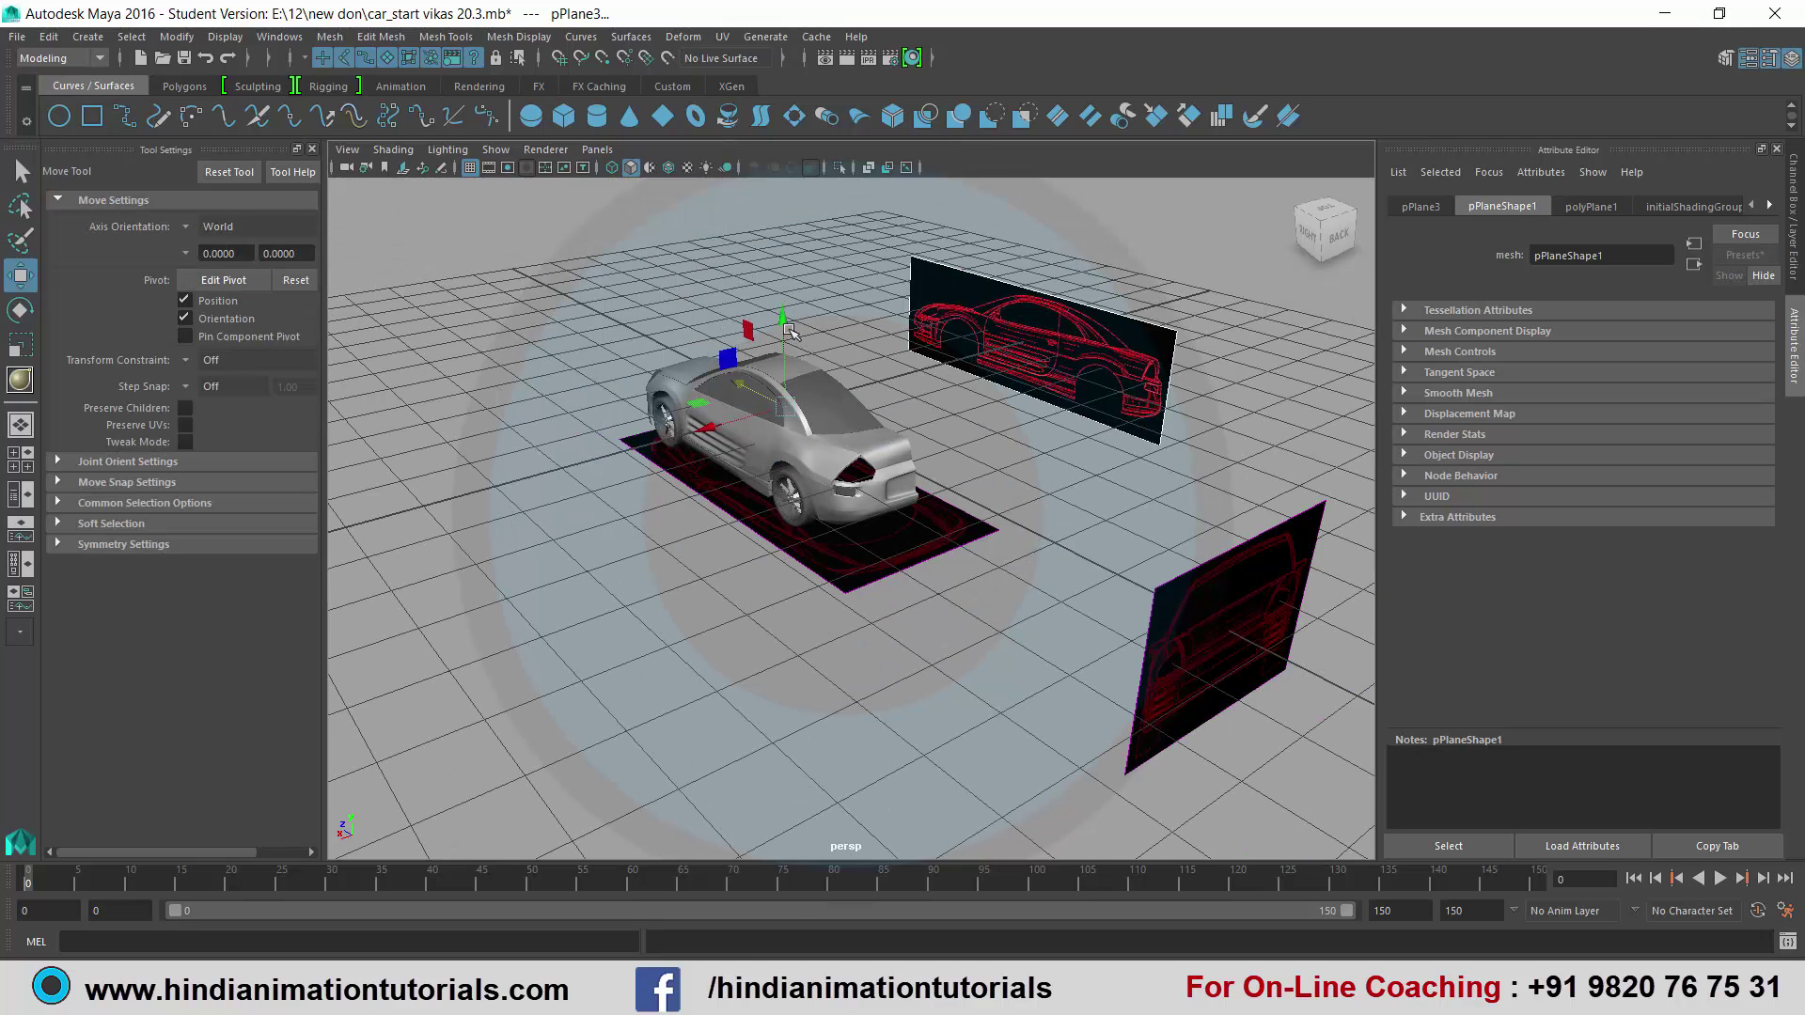
{"action": "left_click_drag", "start_coordinate": [791, 456], "coordinate": [837, 593]}
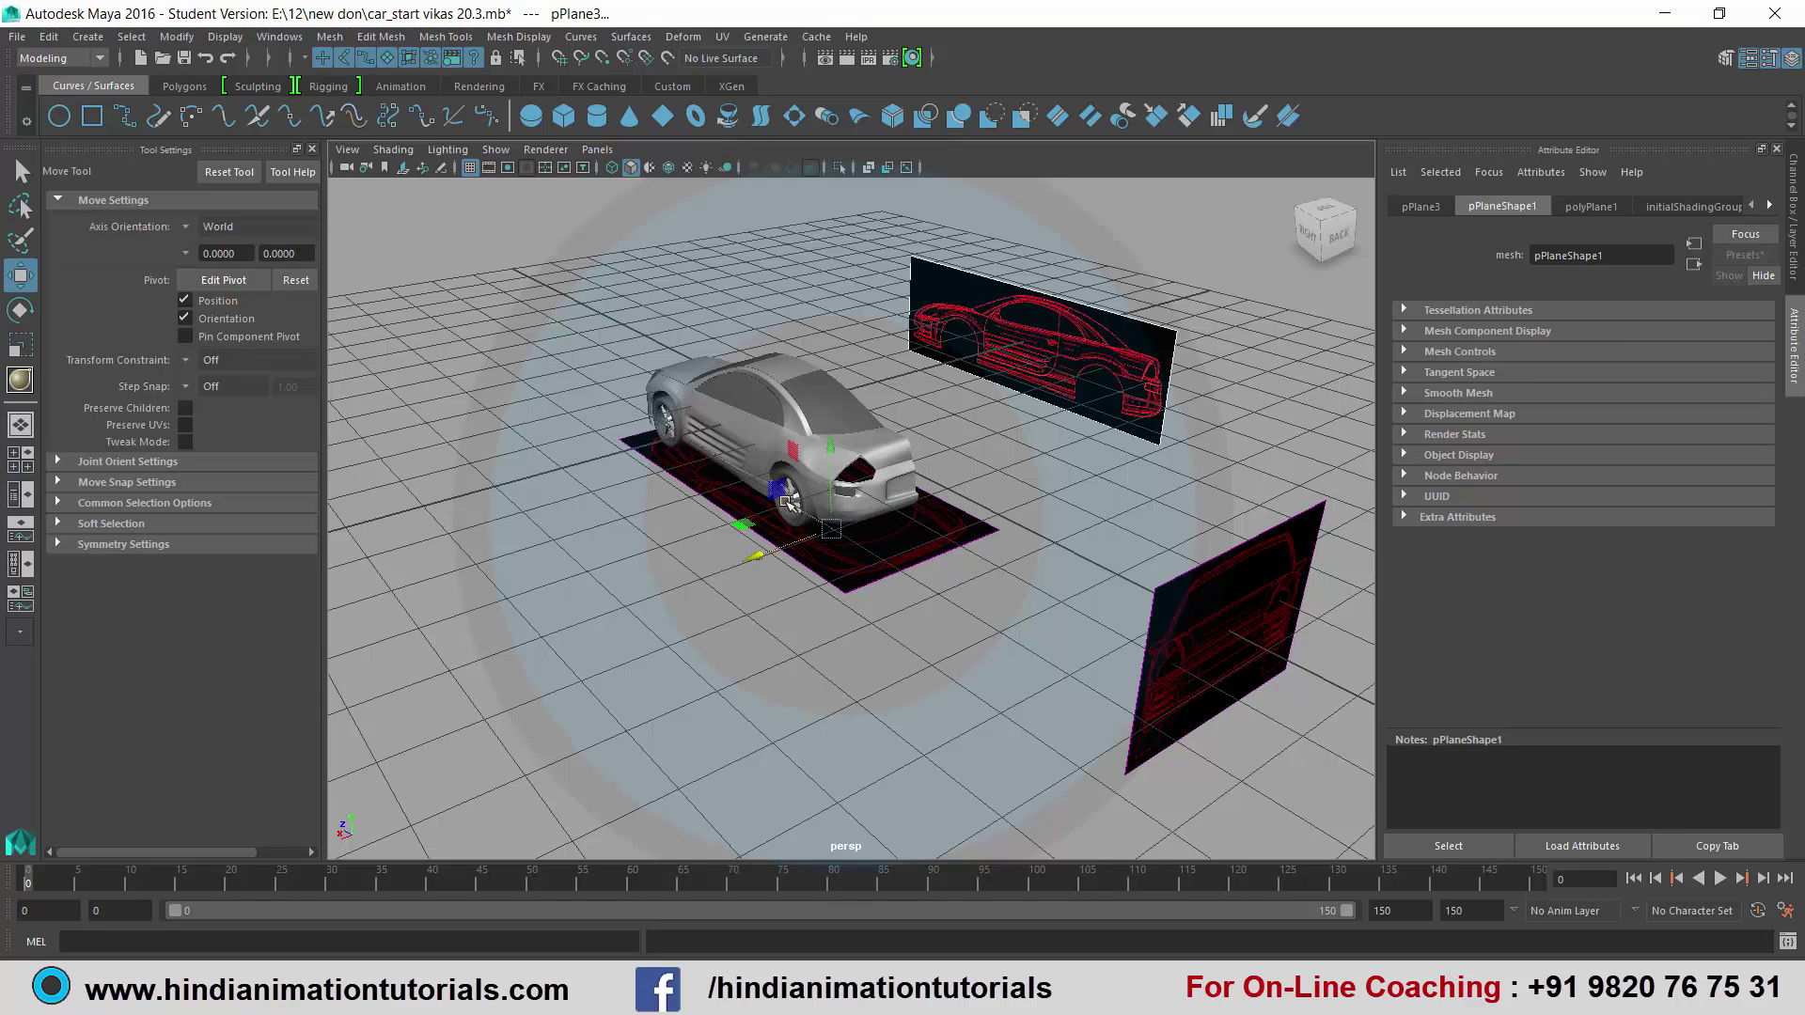
{"action": "left_click_drag", "start_coordinate": [799, 503], "coordinate": [899, 558]}
{"action": "scroll", "coordinate": [846, 536], "scroll_direction": "up", "scroll_amount": 3}
{"action": "scroll", "coordinate": [809, 522], "scroll_direction": "up", "scroll_amount": 2}
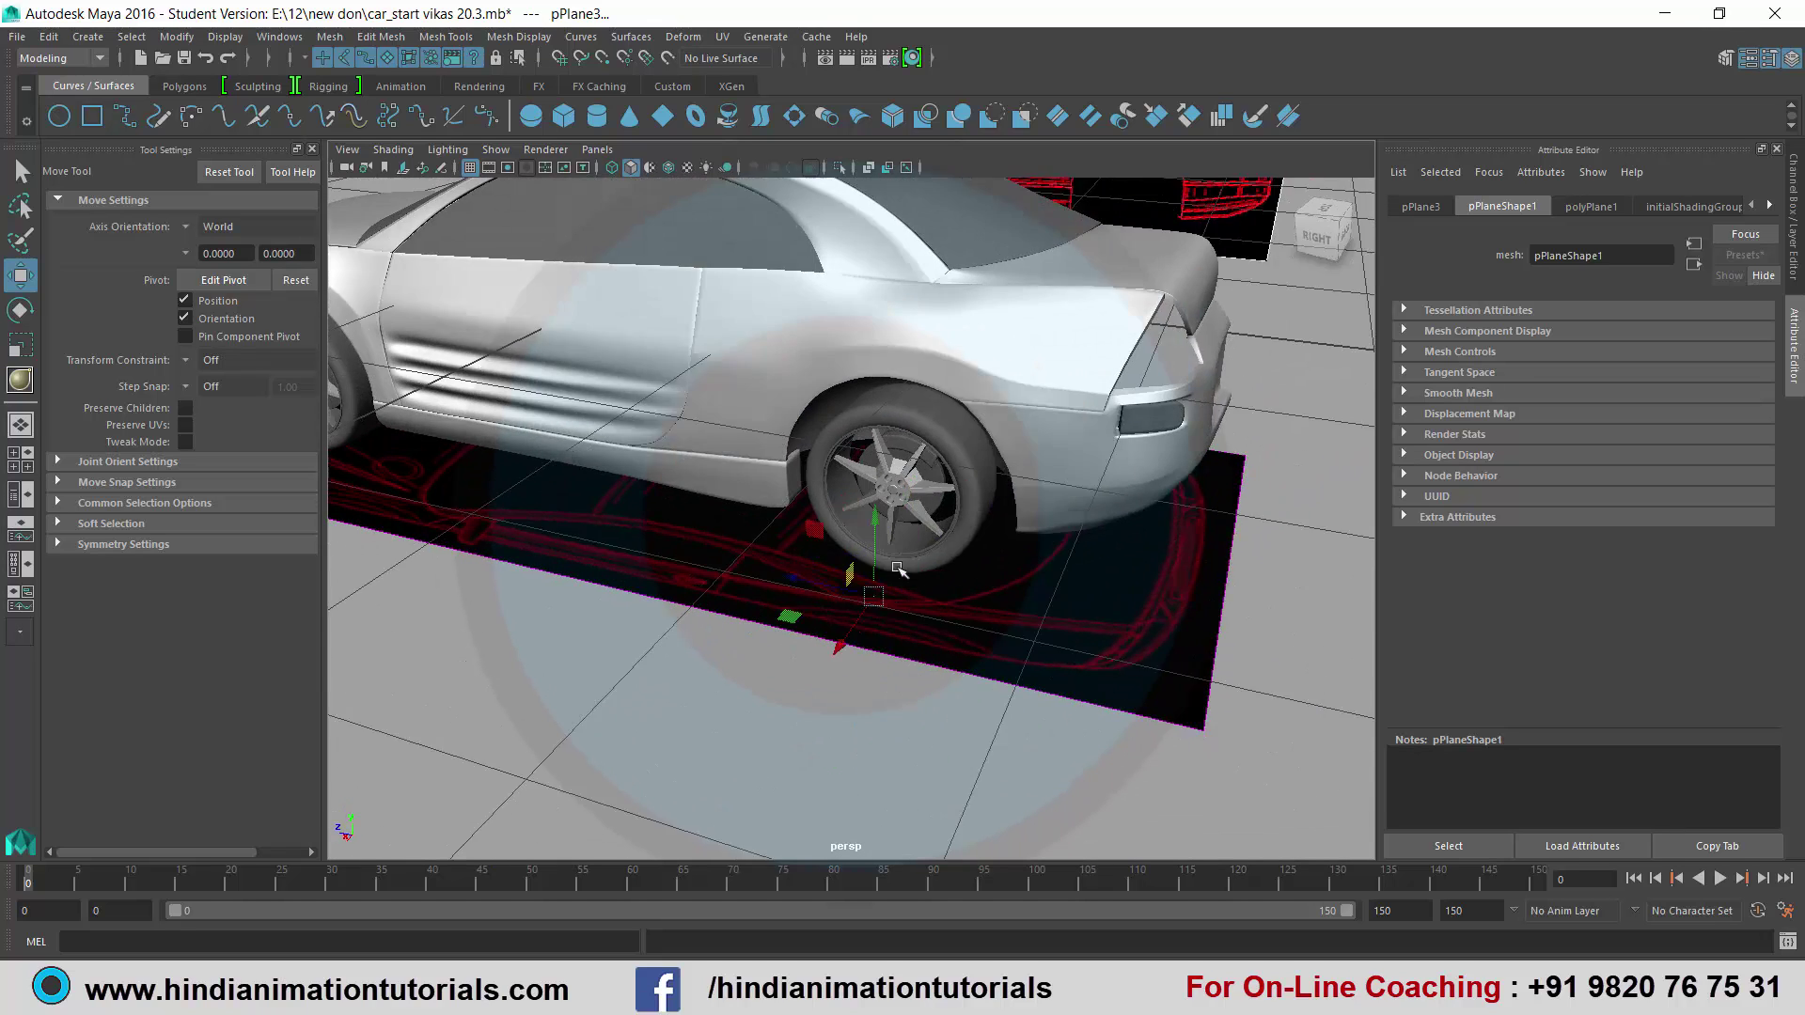
{"action": "scroll", "coordinate": [783, 511], "scroll_direction": "up", "scroll_amount": 3}
{"action": "scroll", "coordinate": [783, 510], "scroll_direction": "down", "scroll_amount": 5}
Slide pPlane3 sideways along X and raise it up beside the car's rear.
{"action": "left_click_drag", "start_coordinate": [742, 521], "coordinate": [1018, 538]}
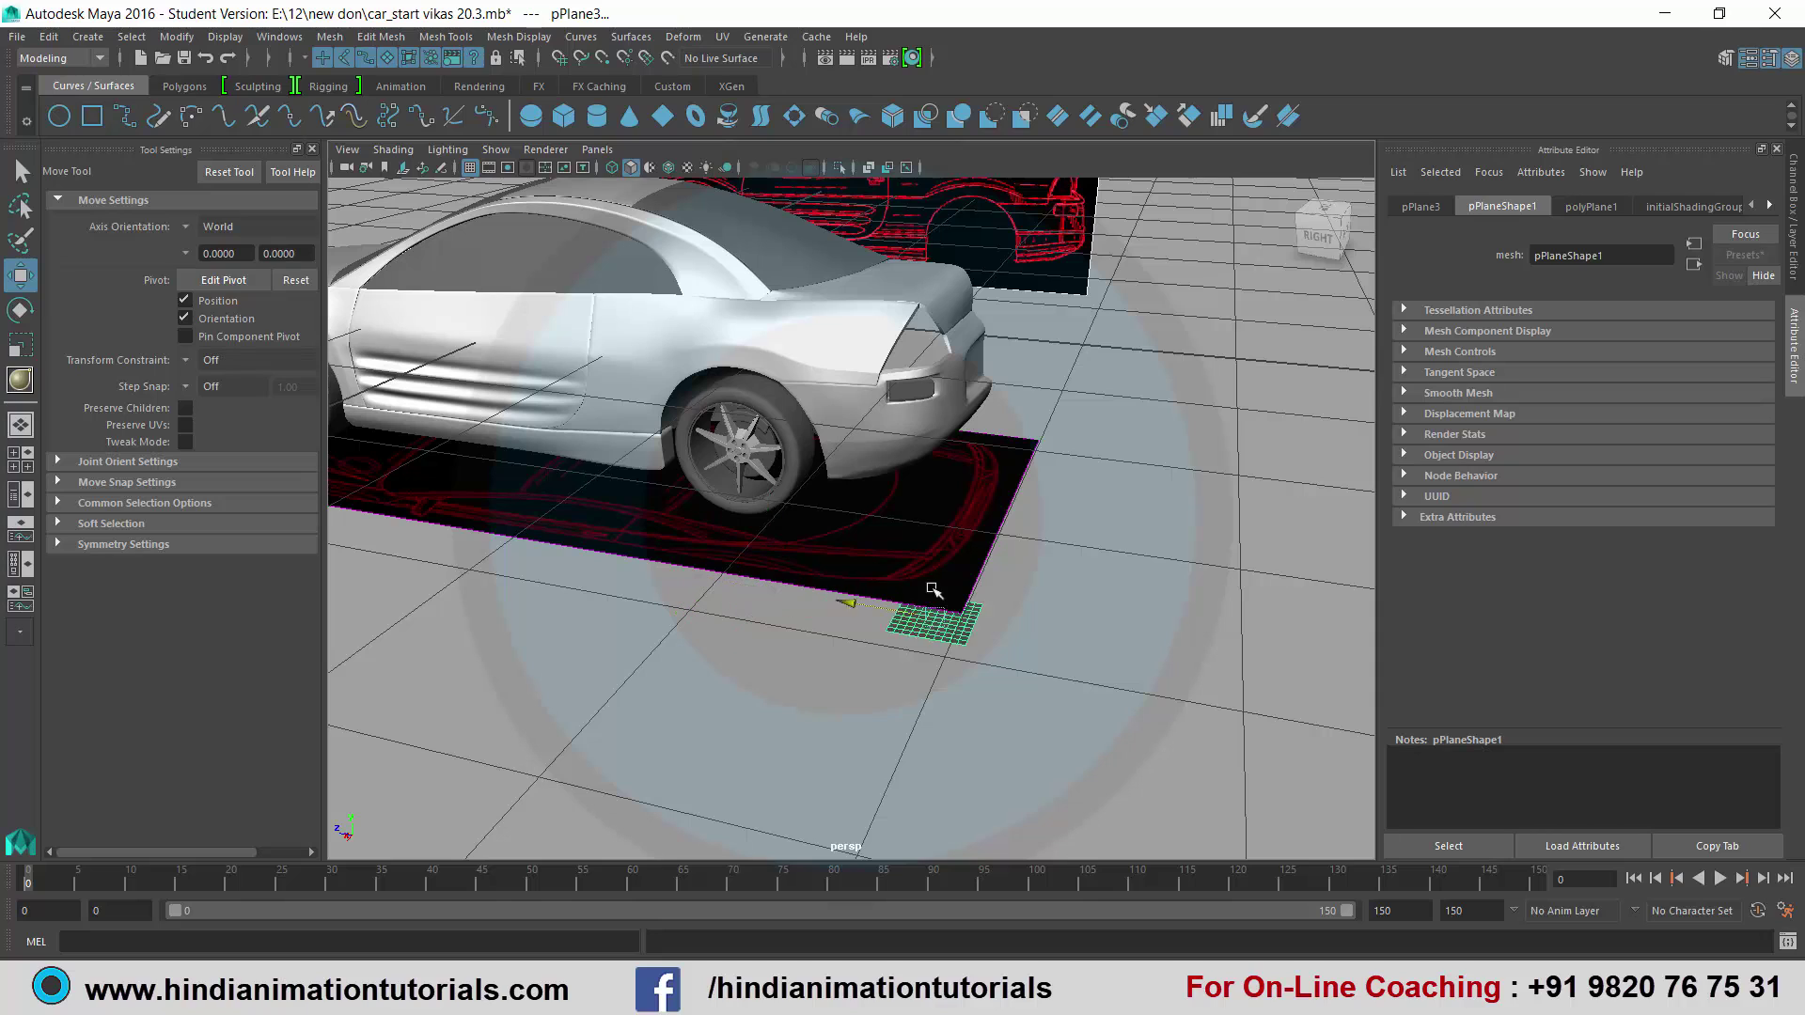
{"action": "left_click", "coordinate": [1020, 488]}
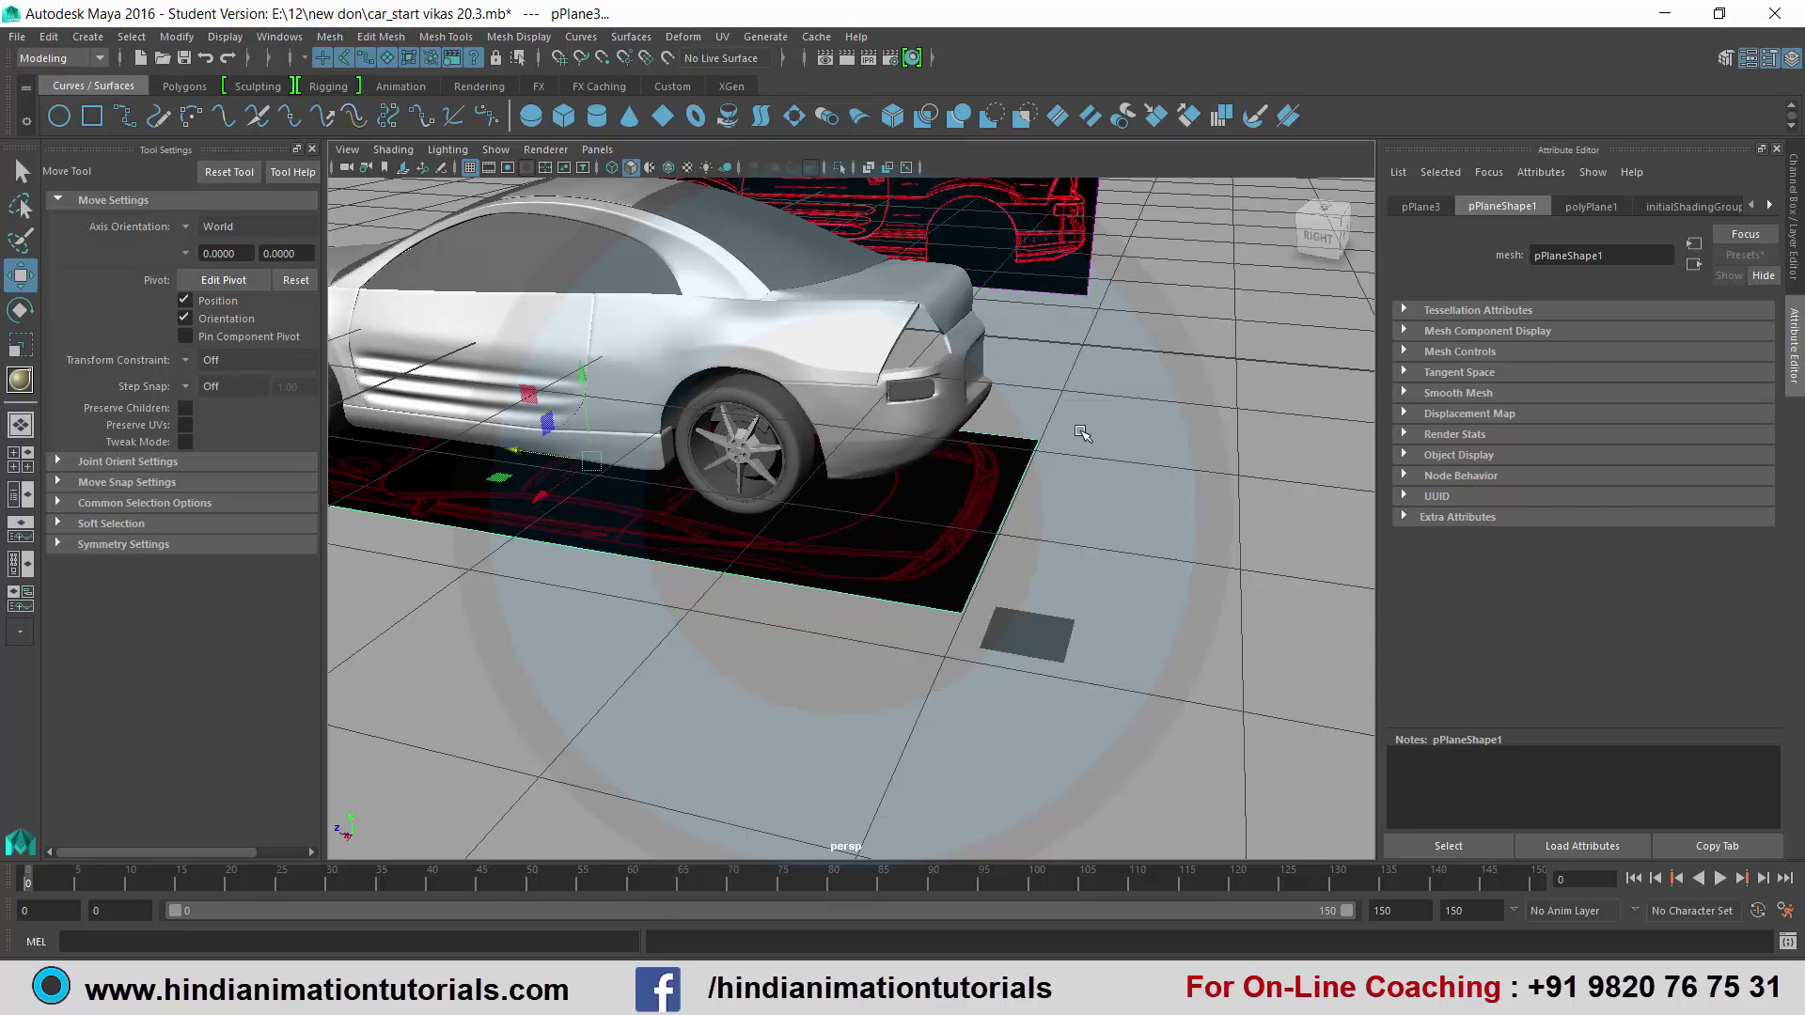
{"action": "key", "text": "ctrl+z"}
{"action": "left_click_drag", "start_coordinate": [1035, 537], "coordinate": [1065, 212]}
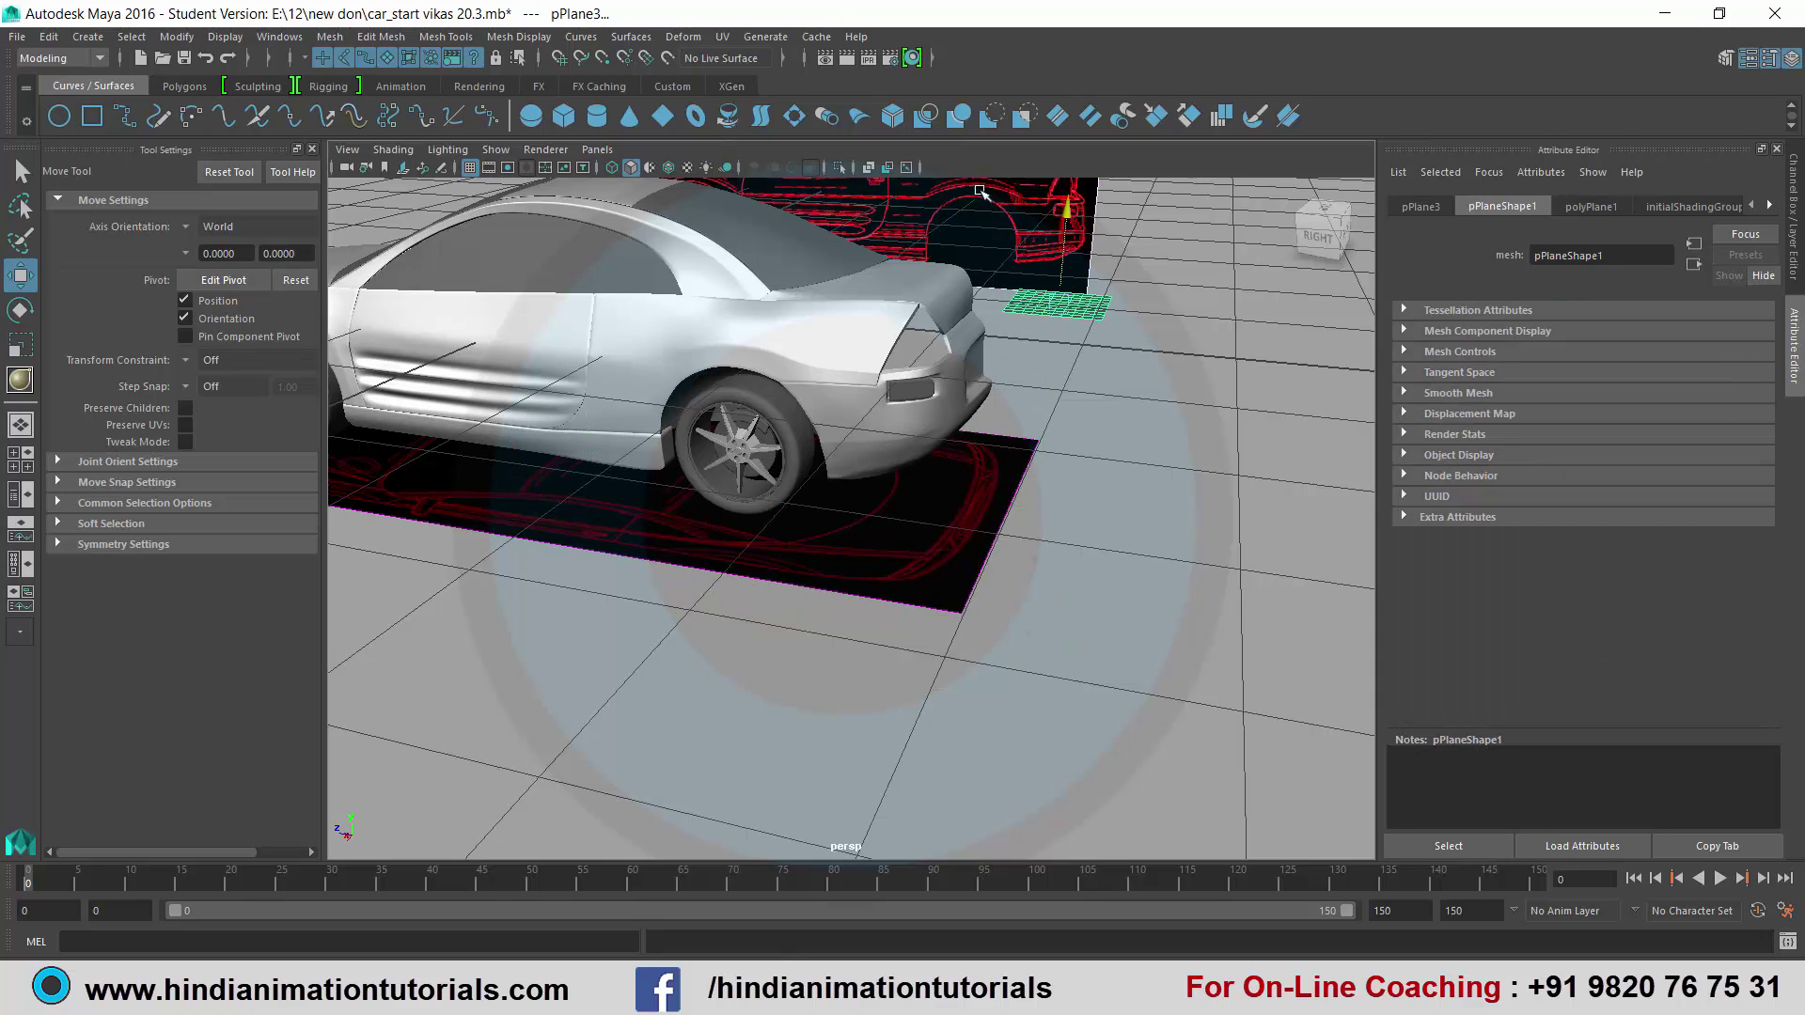
{"action": "scroll", "coordinate": [1067, 464], "scroll_direction": "up", "scroll_amount": 5}
{"action": "scroll", "coordinate": [975, 477], "scroll_direction": "down", "scroll_amount": 3}
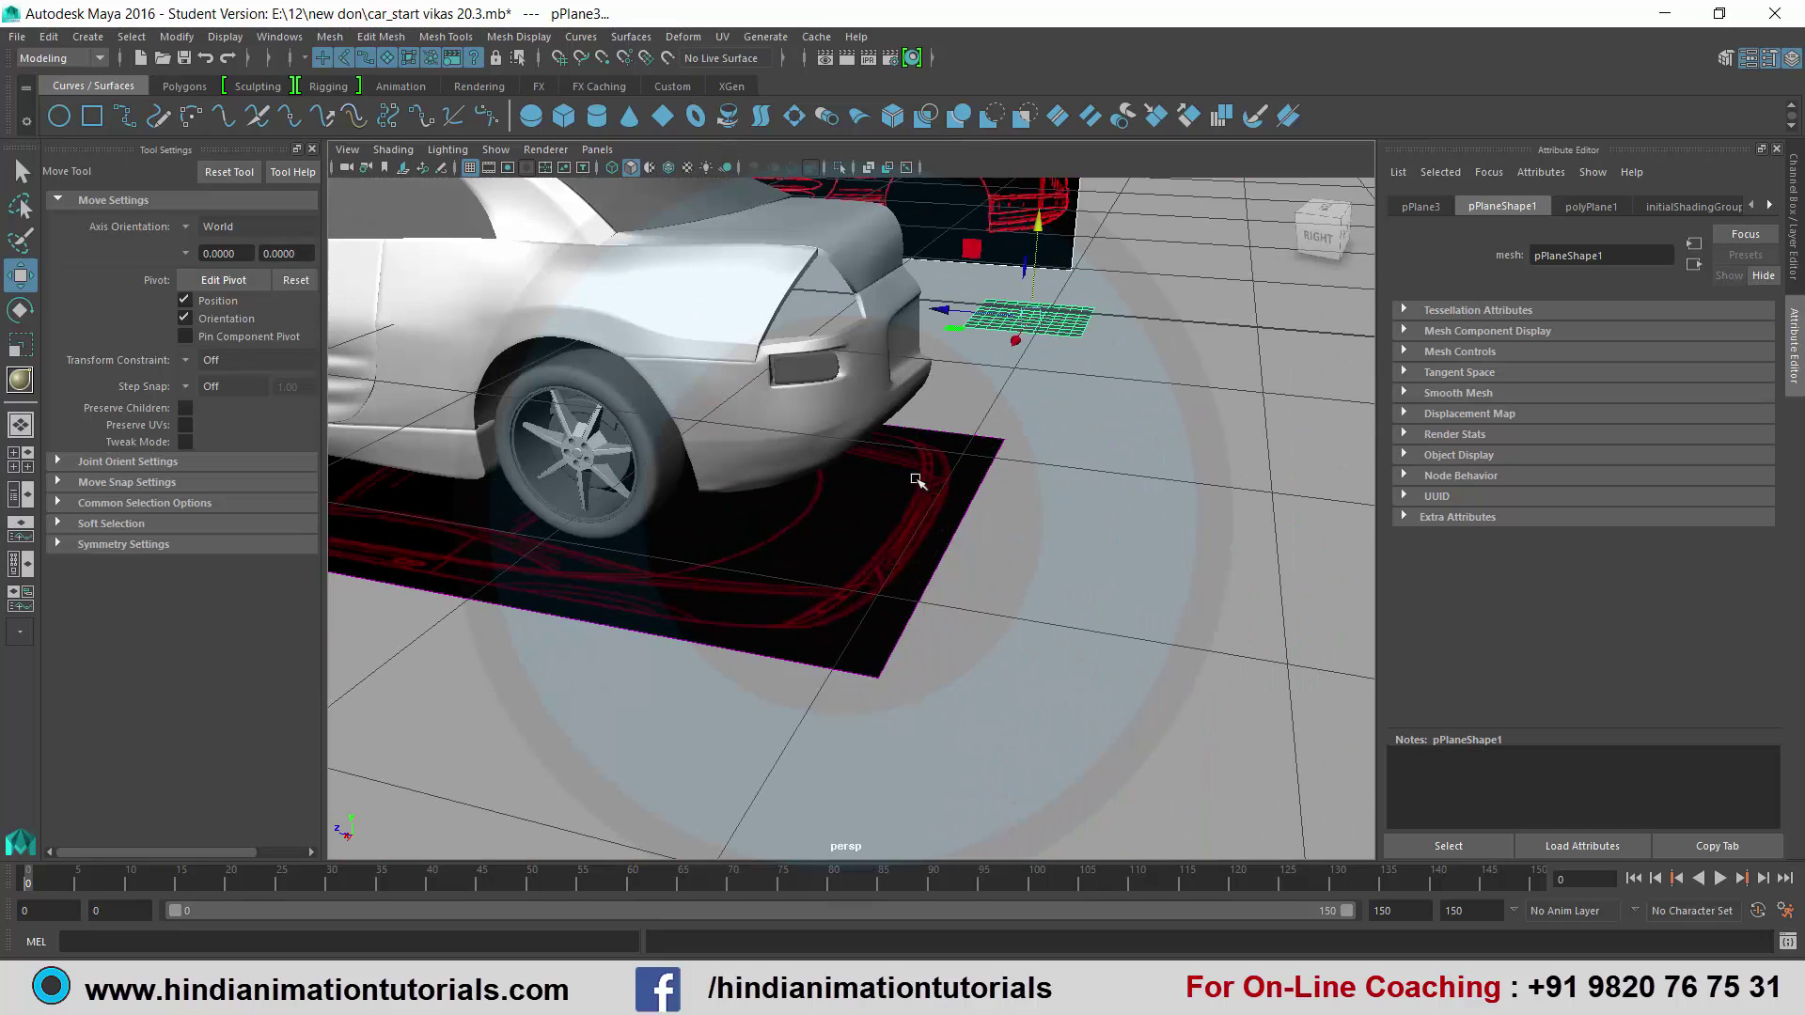
{"action": "scroll", "coordinate": [918, 475], "scroll_direction": "down", "scroll_amount": 1}
{"action": "scroll", "coordinate": [887, 527], "scroll_direction": "down", "scroll_amount": 1}
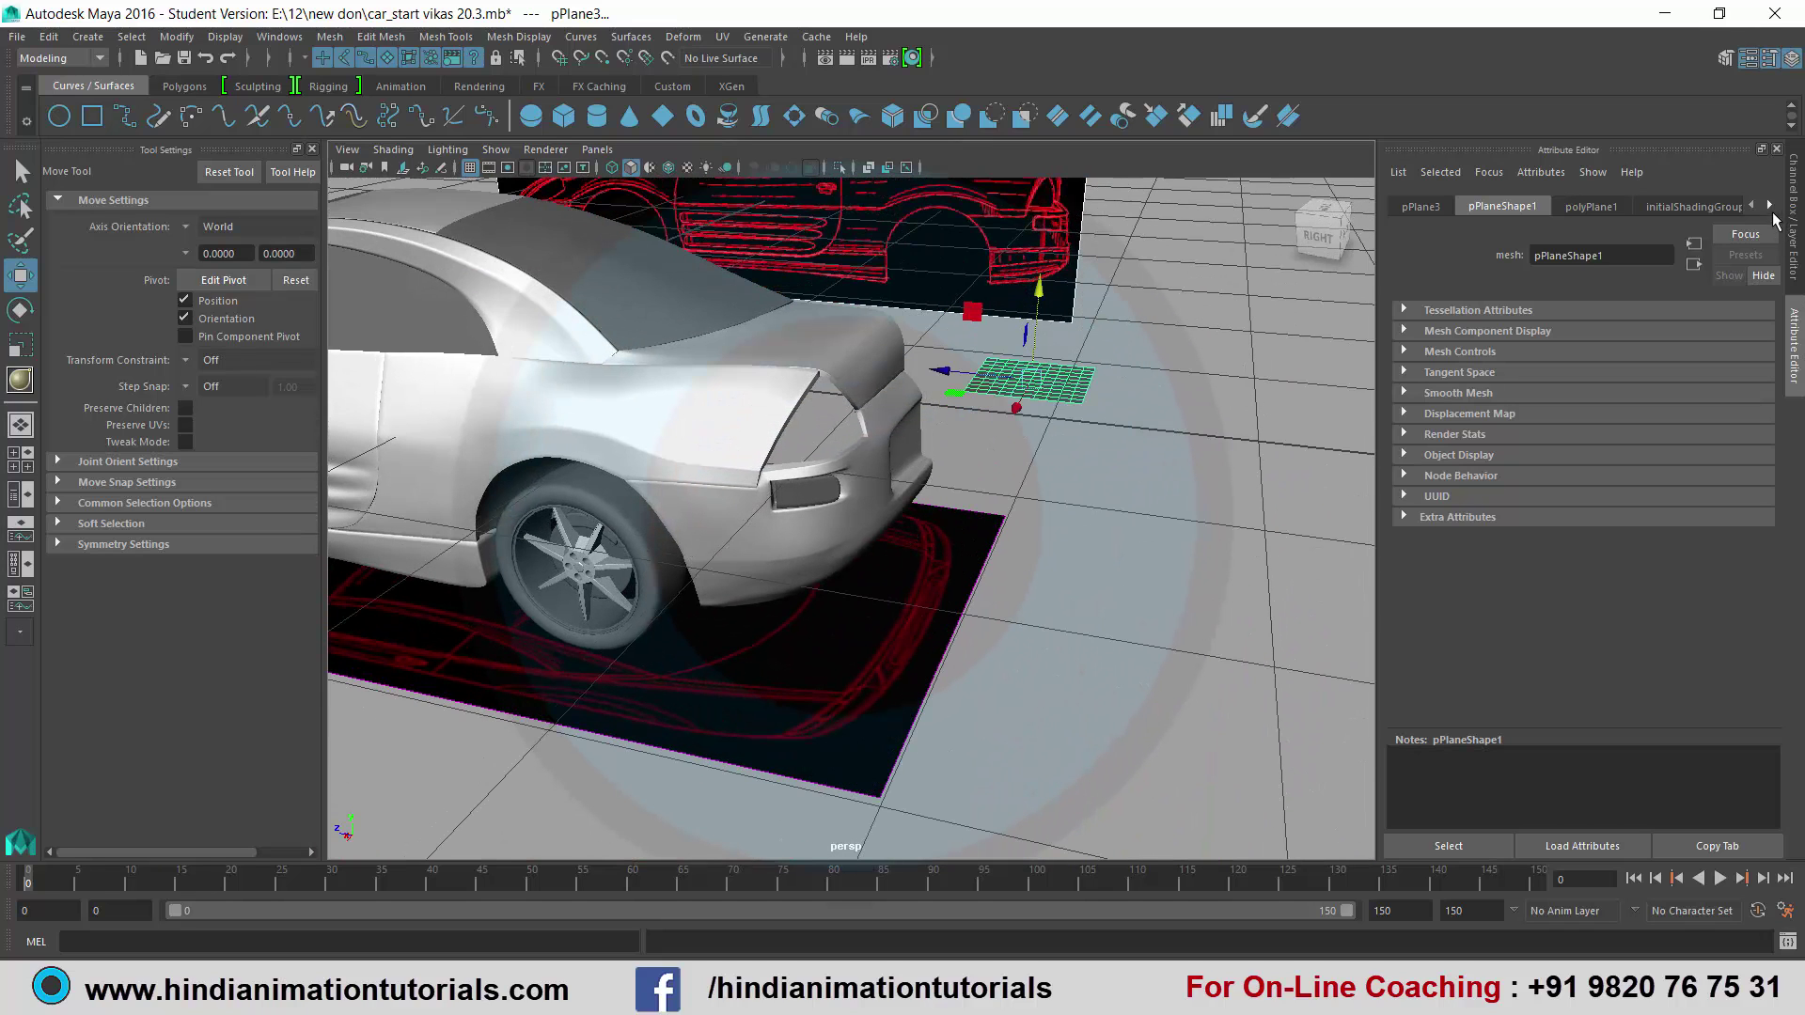
Set polyPlane1 Subdivisions Width and Subdivisions Height from 10 to 3 in the Channel Box.
{"action": "left_click", "coordinate": [1795, 212]}
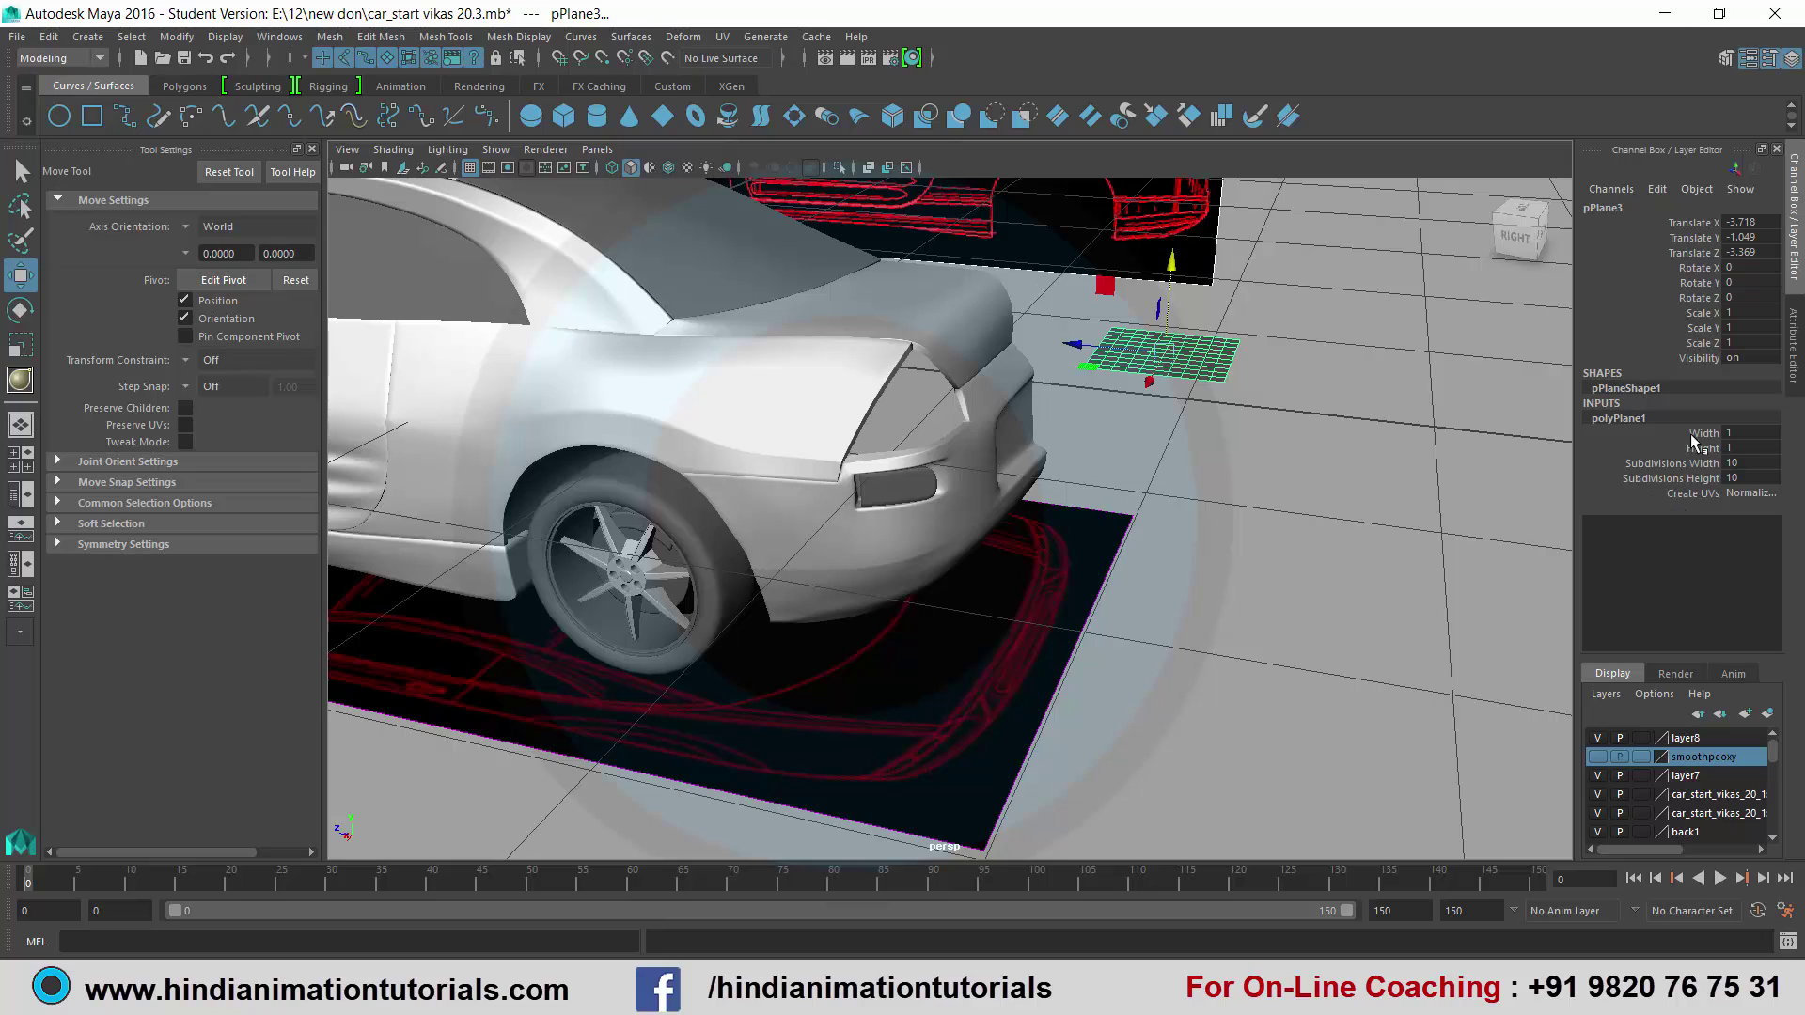
{"action": "left_click", "coordinate": [1686, 464]}
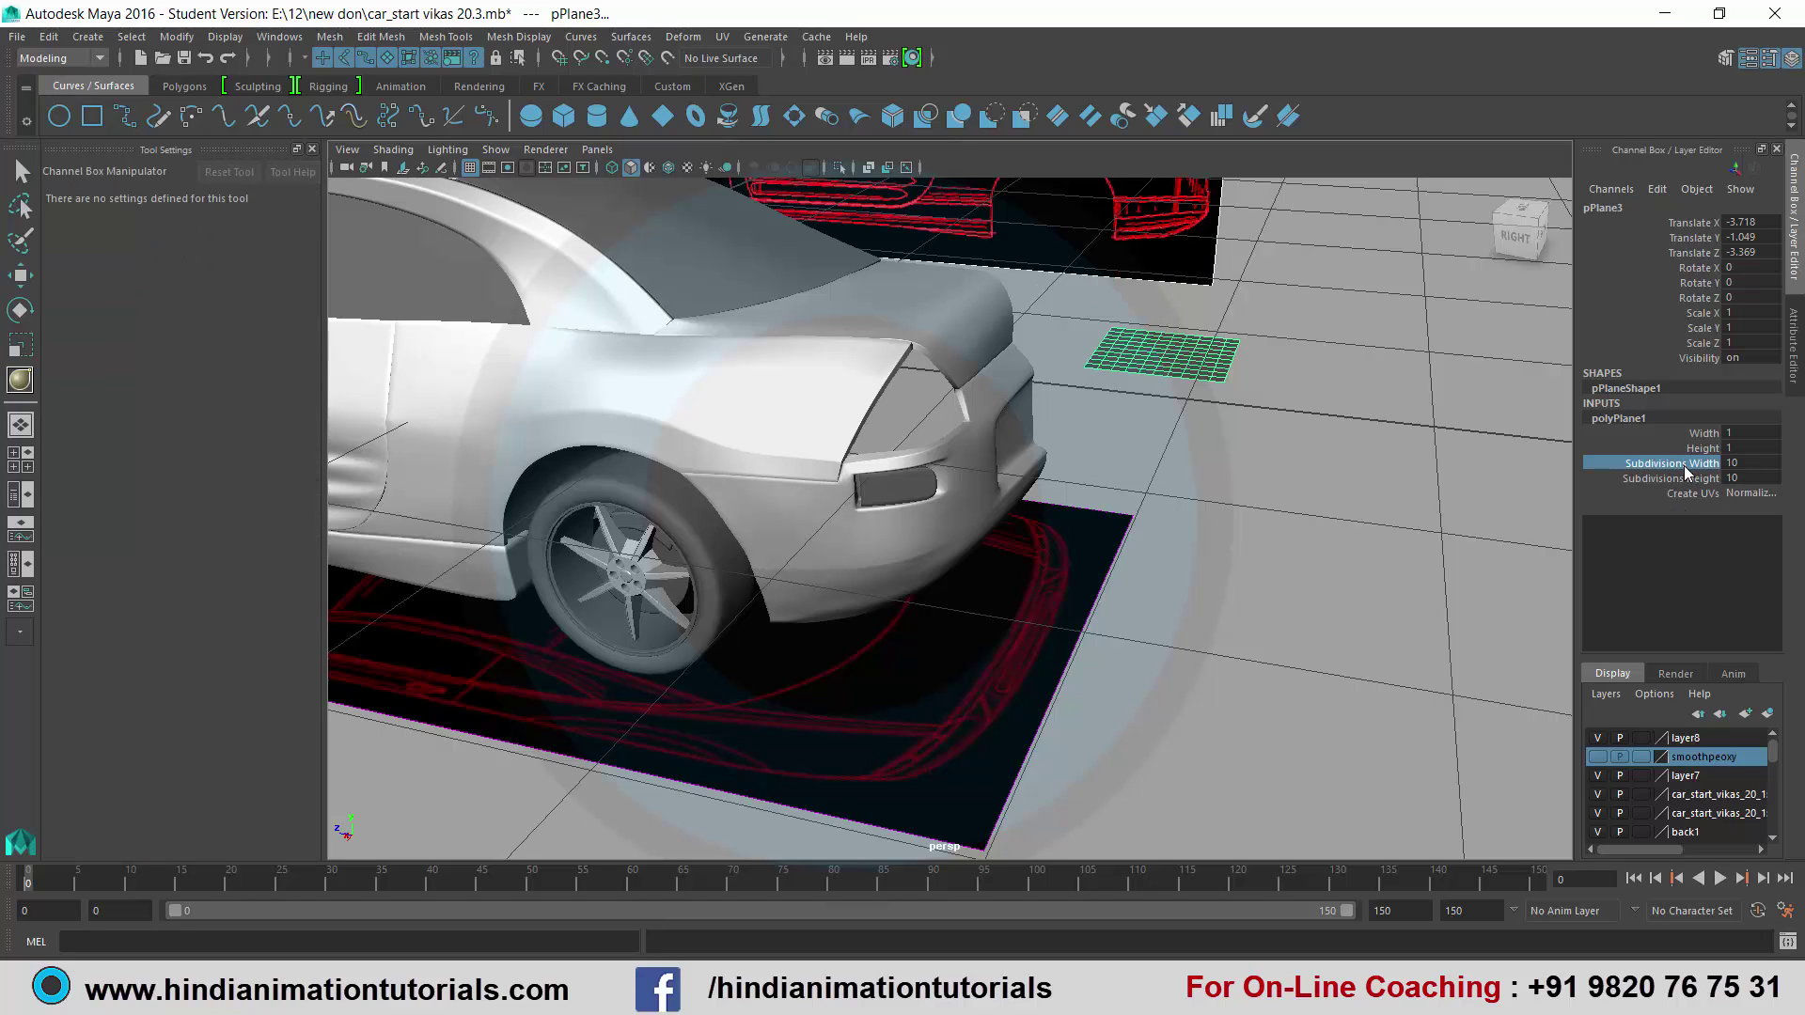
{"action": "double_click", "coordinate": [1744, 462]}
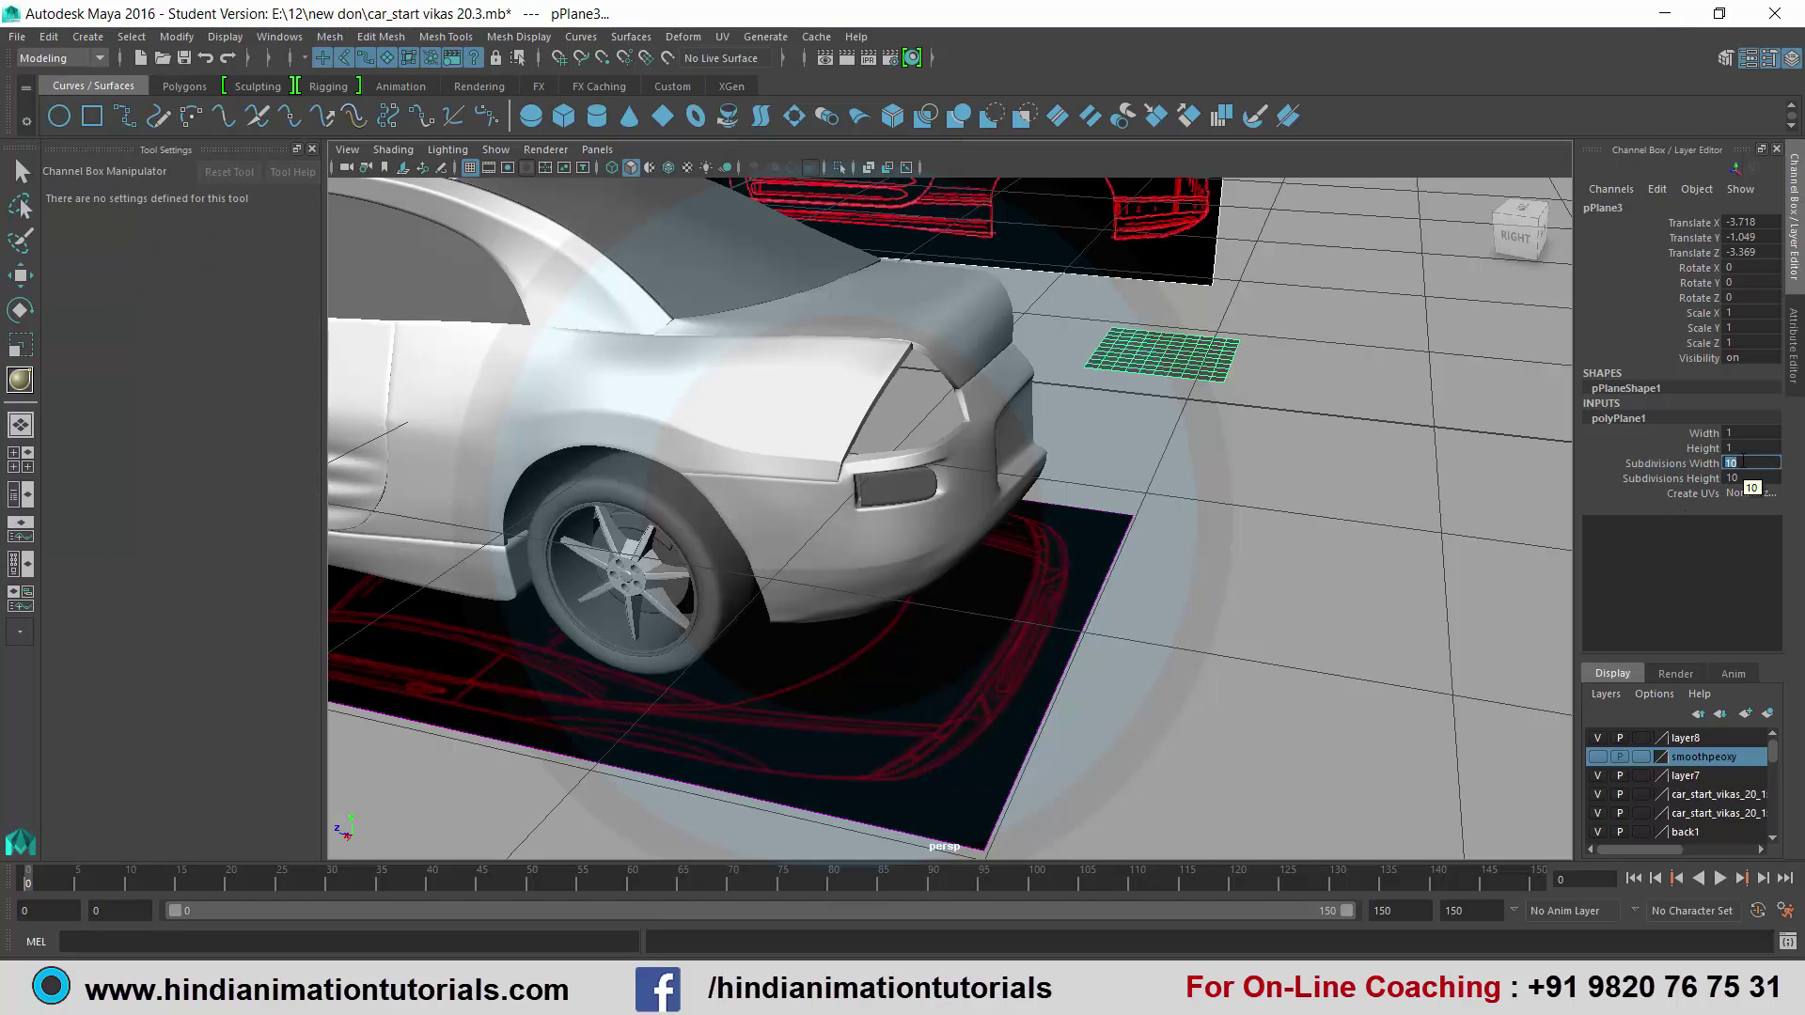
{"action": "type", "text": "3"}
{"action": "key", "text": "Return"}
{"action": "type", "text": "3"}
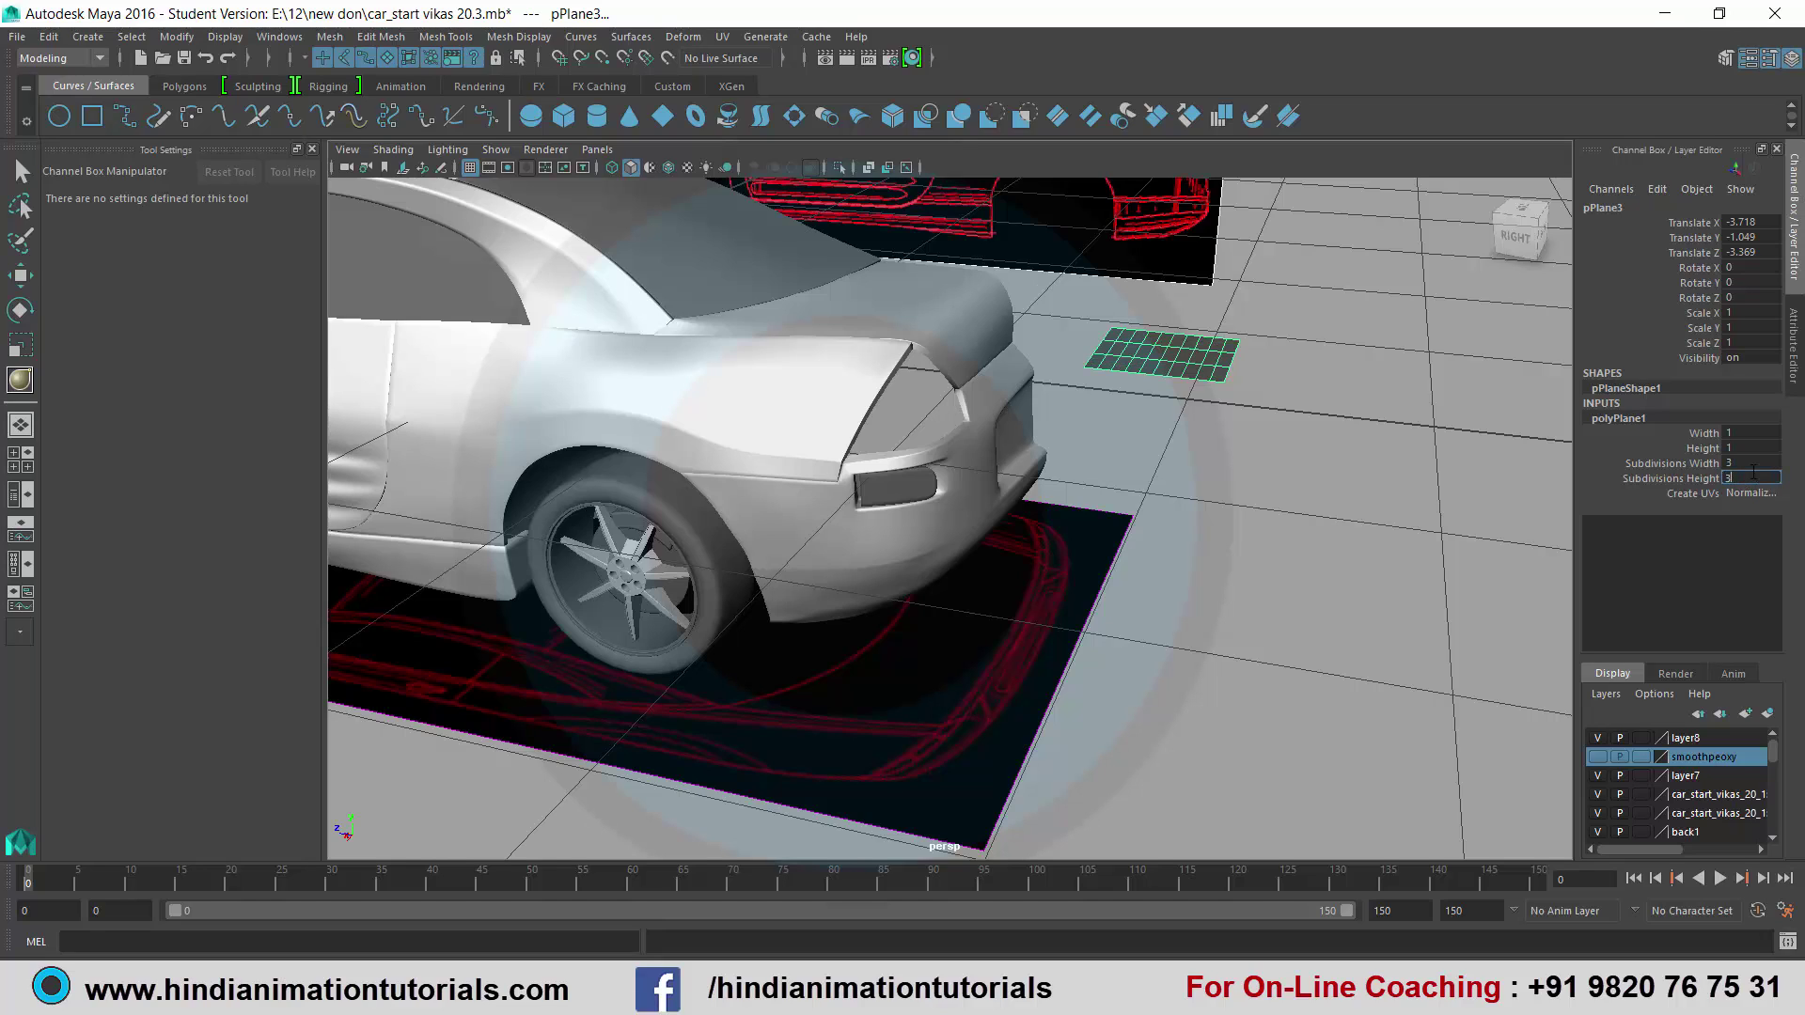
{"action": "key", "text": "Return"}
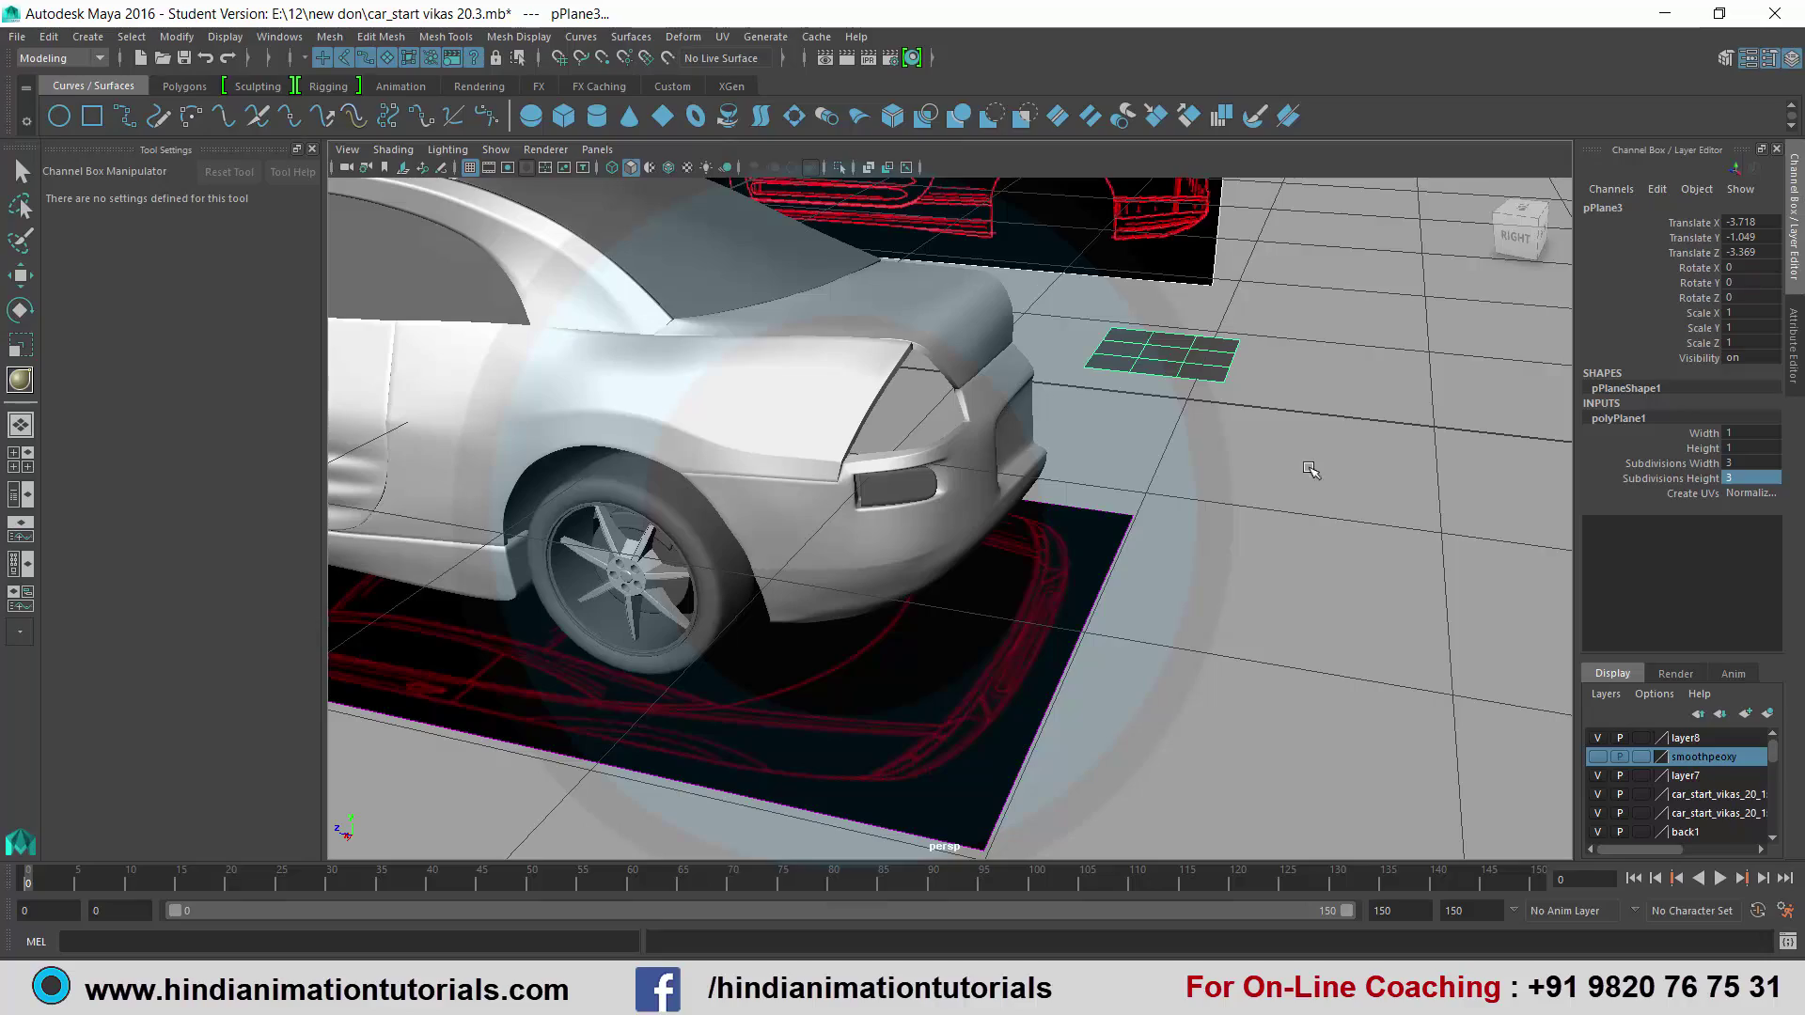
{"action": "mouse_move", "coordinate": [1330, 461]}
{"action": "left_mouse_down", "text": "alt"}
{"action": "mouse_move", "coordinate": [1197, 467]}
{"action": "mouse_move", "coordinate": [1322, 465]}
{"action": "mouse_move", "coordinate": [1205, 435]}
{"action": "left_mouse_up", "text": "alt"}
{"action": "scroll", "coordinate": [1204, 437], "scroll_direction": "up", "scroll_amount": 5}
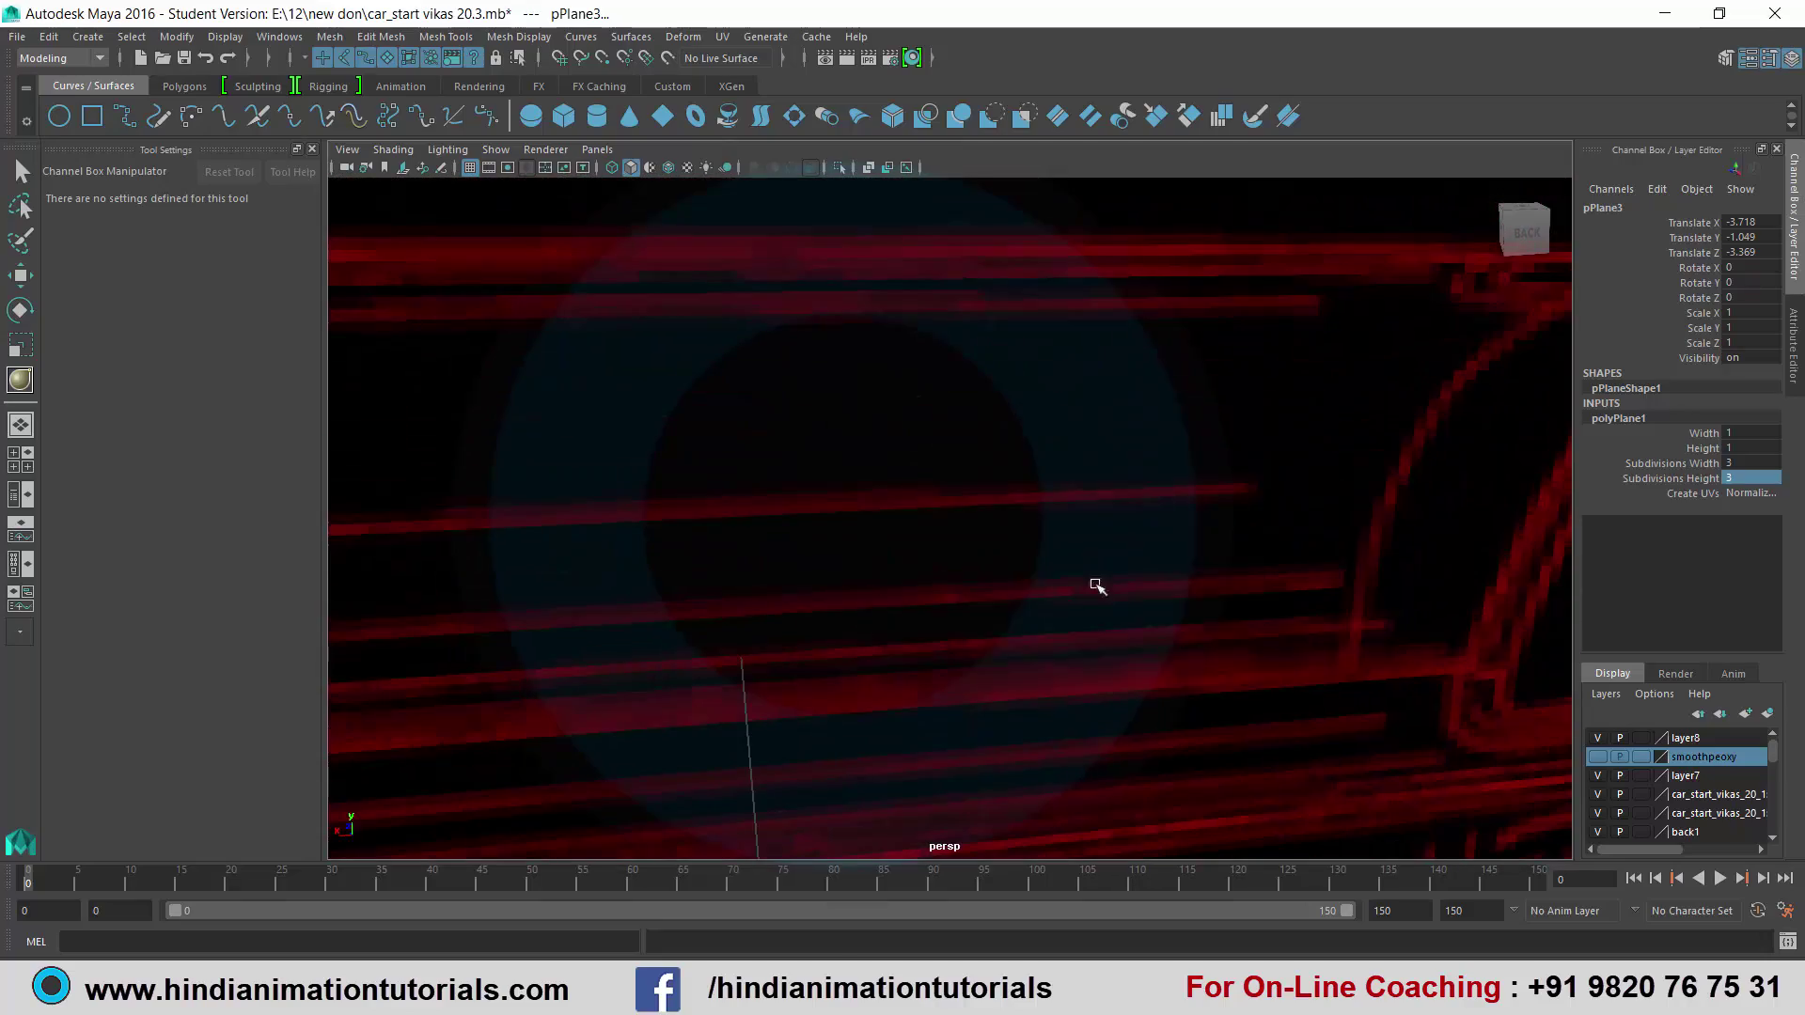
In the maximized side view, raise pPlane3 toward the taillight height at the car's tail.
{"action": "key", "text": "space"}
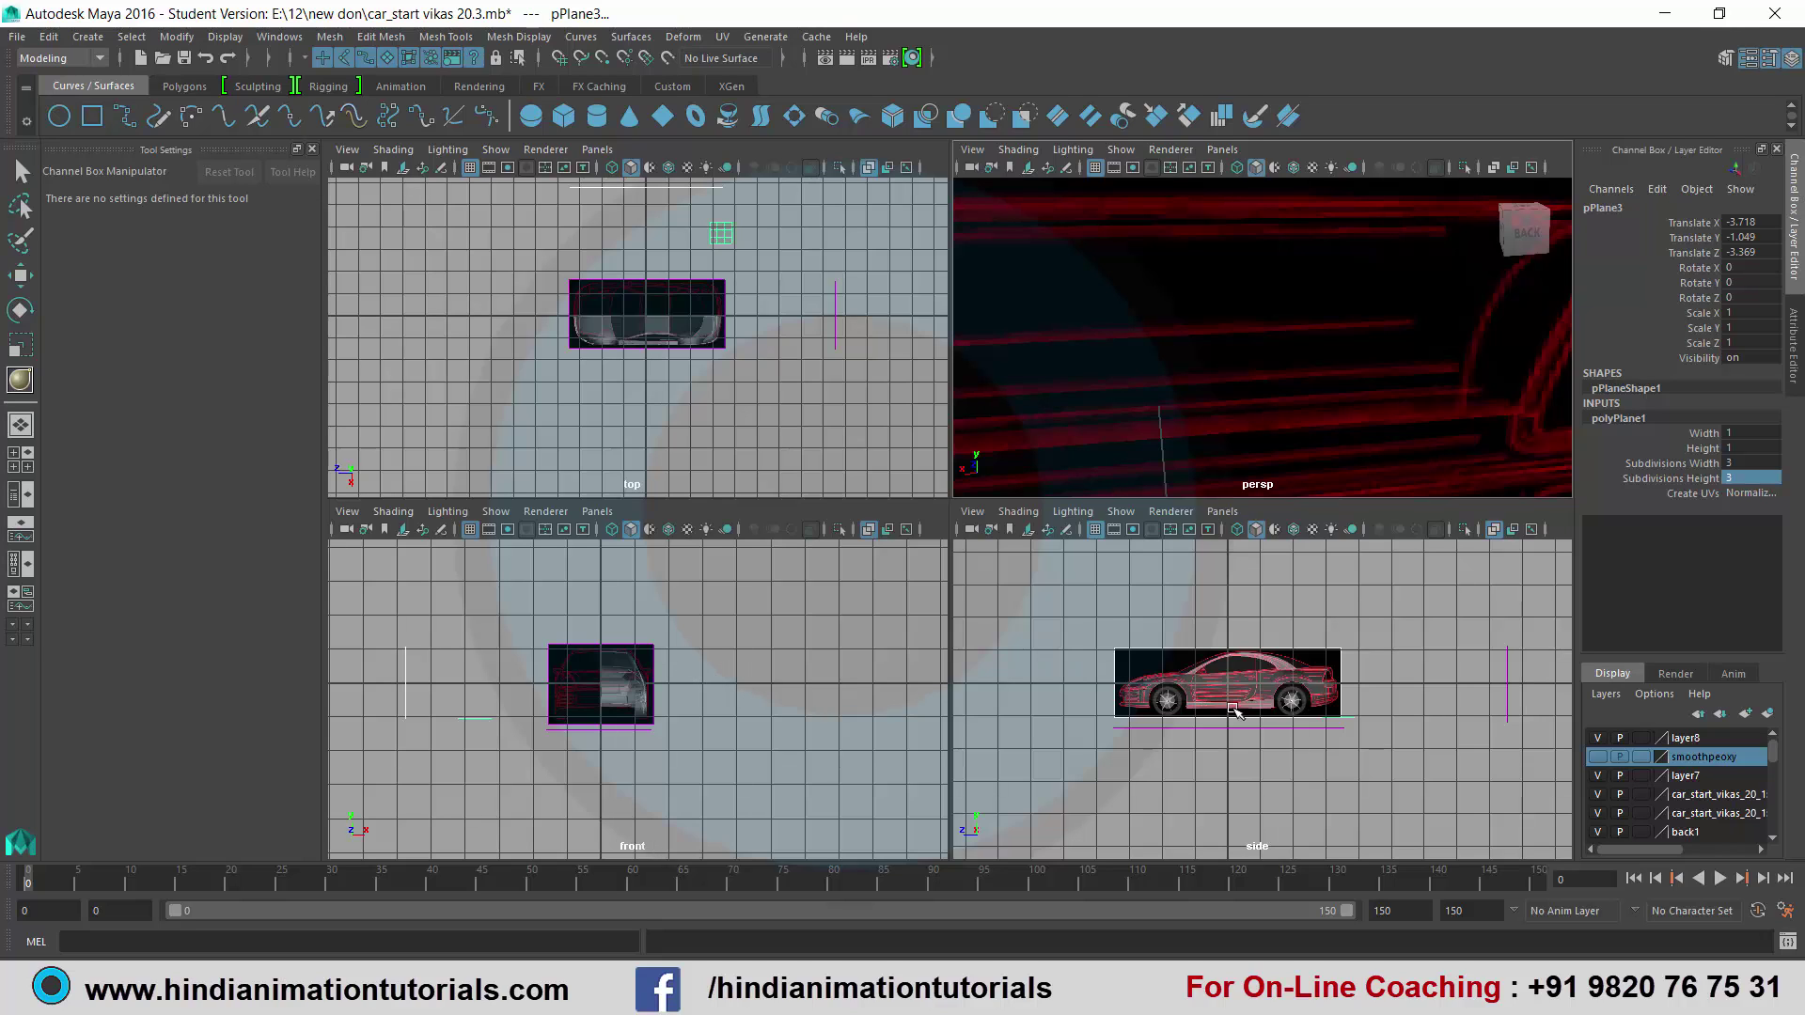
{"action": "key", "text": "space"}
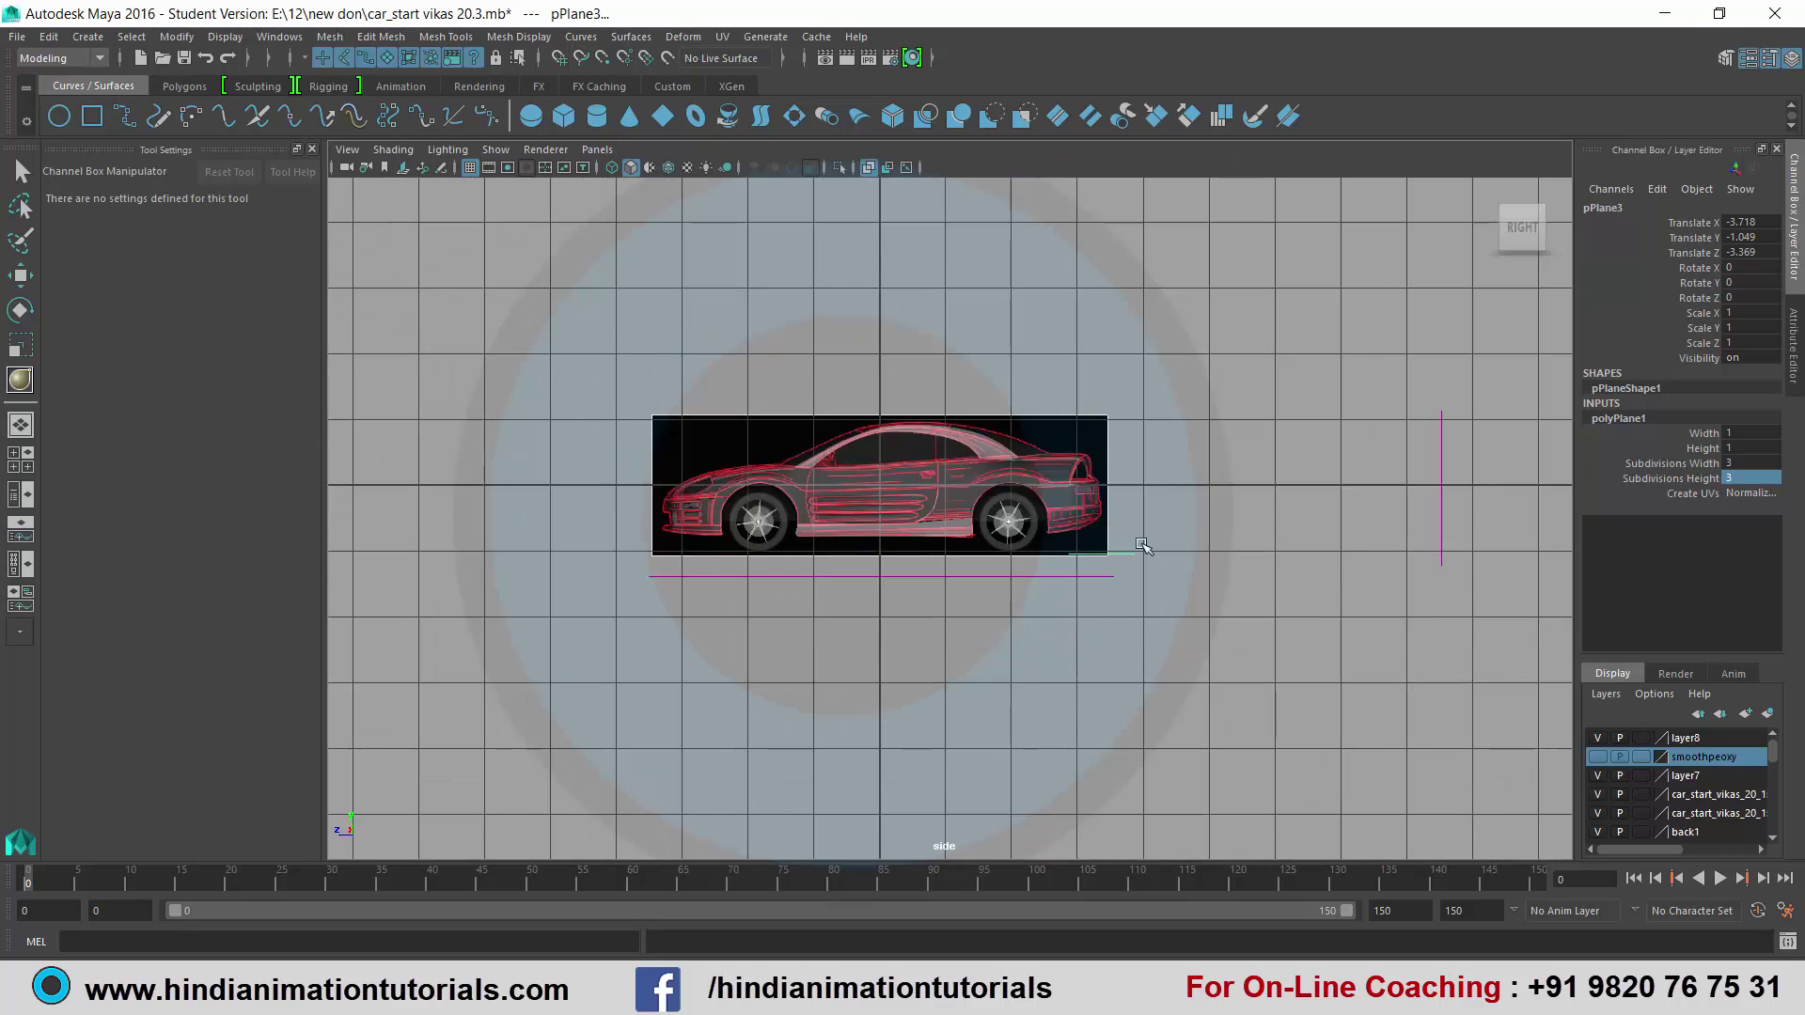
{"action": "scroll", "coordinate": [1151, 608], "scroll_direction": "up", "scroll_amount": 3}
{"action": "key", "text": "w"}
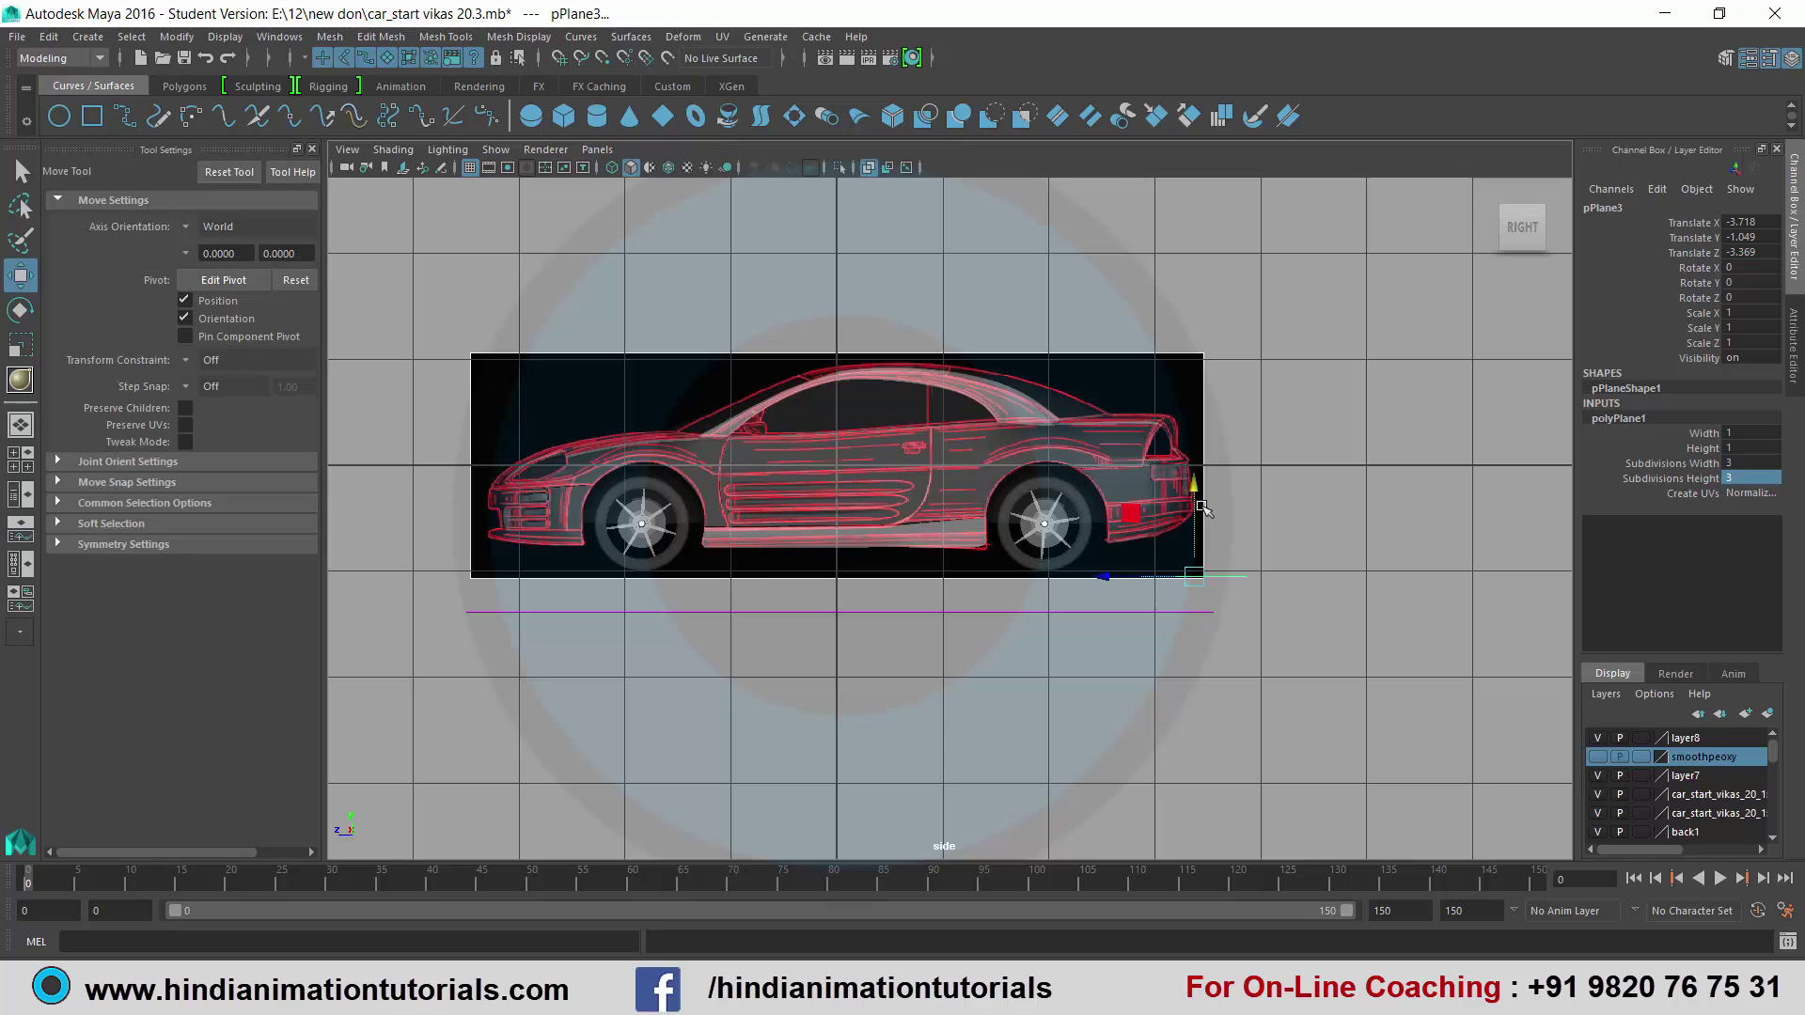
{"action": "left_click_drag", "start_coordinate": [1191, 481], "coordinate": [1179, 389]}
{"action": "scroll", "coordinate": [1041, 504], "scroll_direction": "up", "scroll_amount": 2}
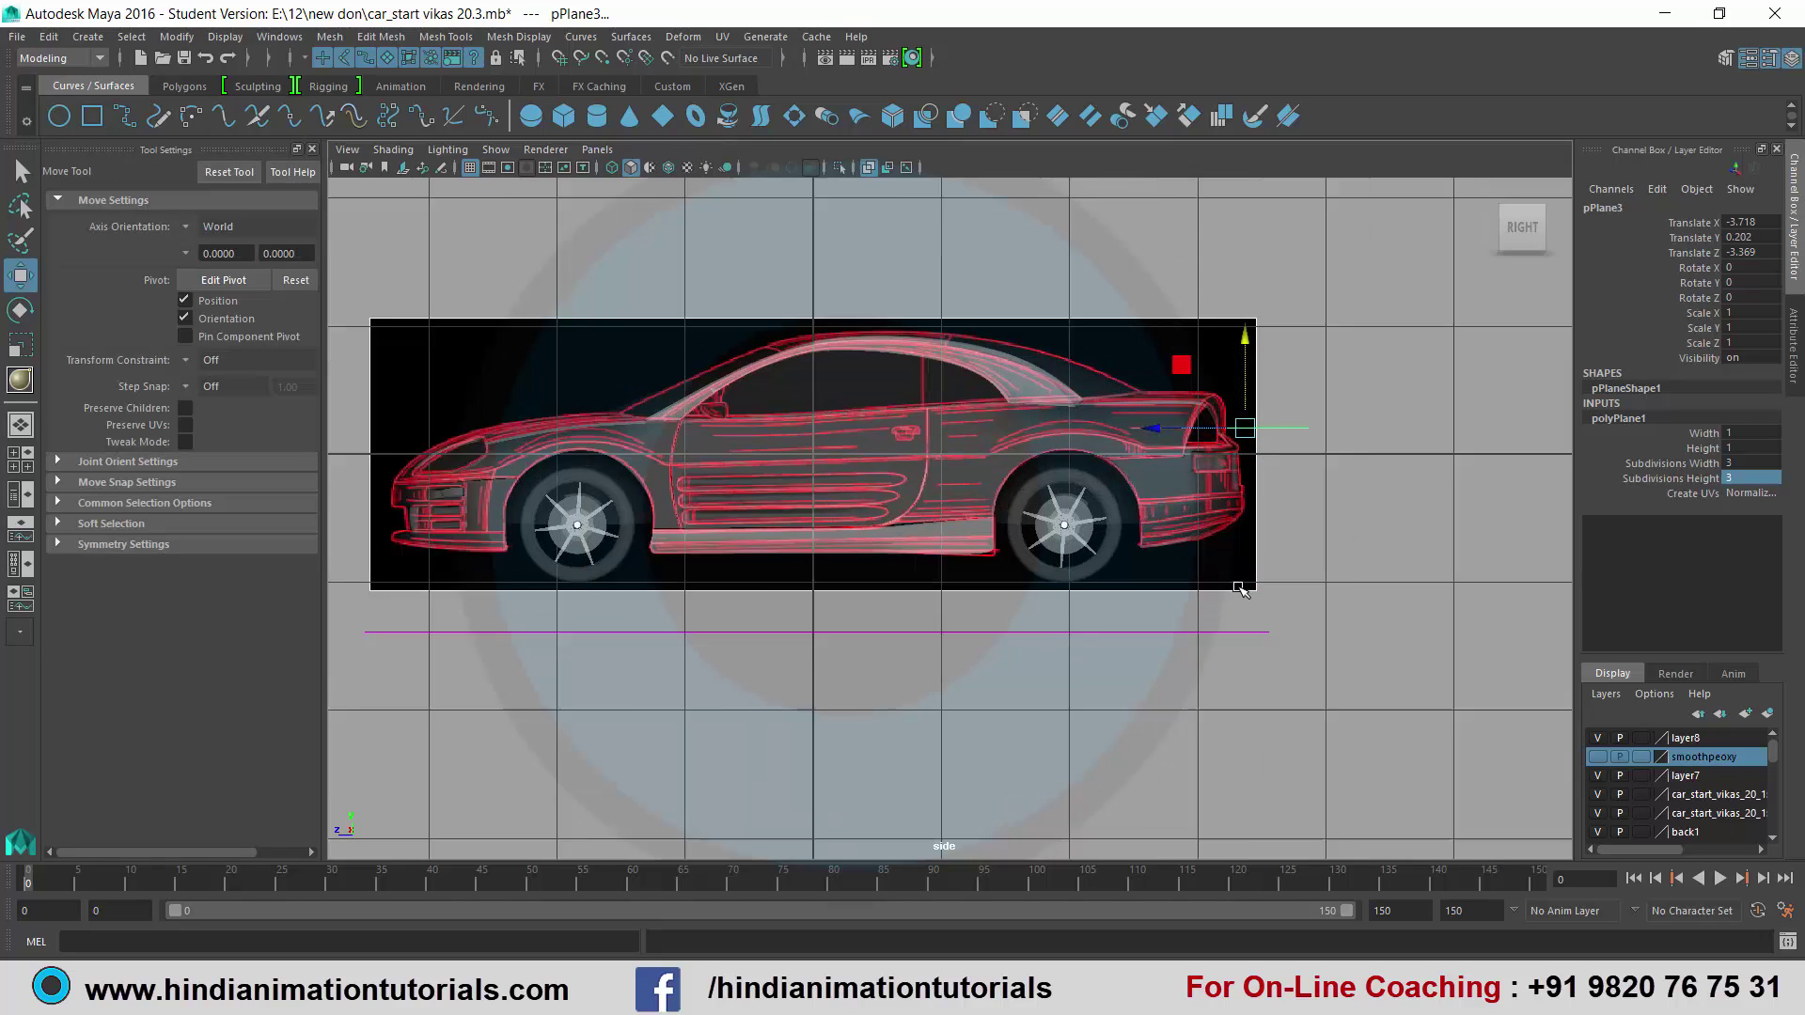
{"action": "scroll", "coordinate": [1042, 504], "scroll_direction": "up", "scroll_amount": 1}
{"action": "scroll", "coordinate": [937, 660], "scroll_direction": "up", "scroll_amount": 2}
{"action": "scroll", "coordinate": [950, 648], "scroll_direction": "up", "scroll_amount": 1}
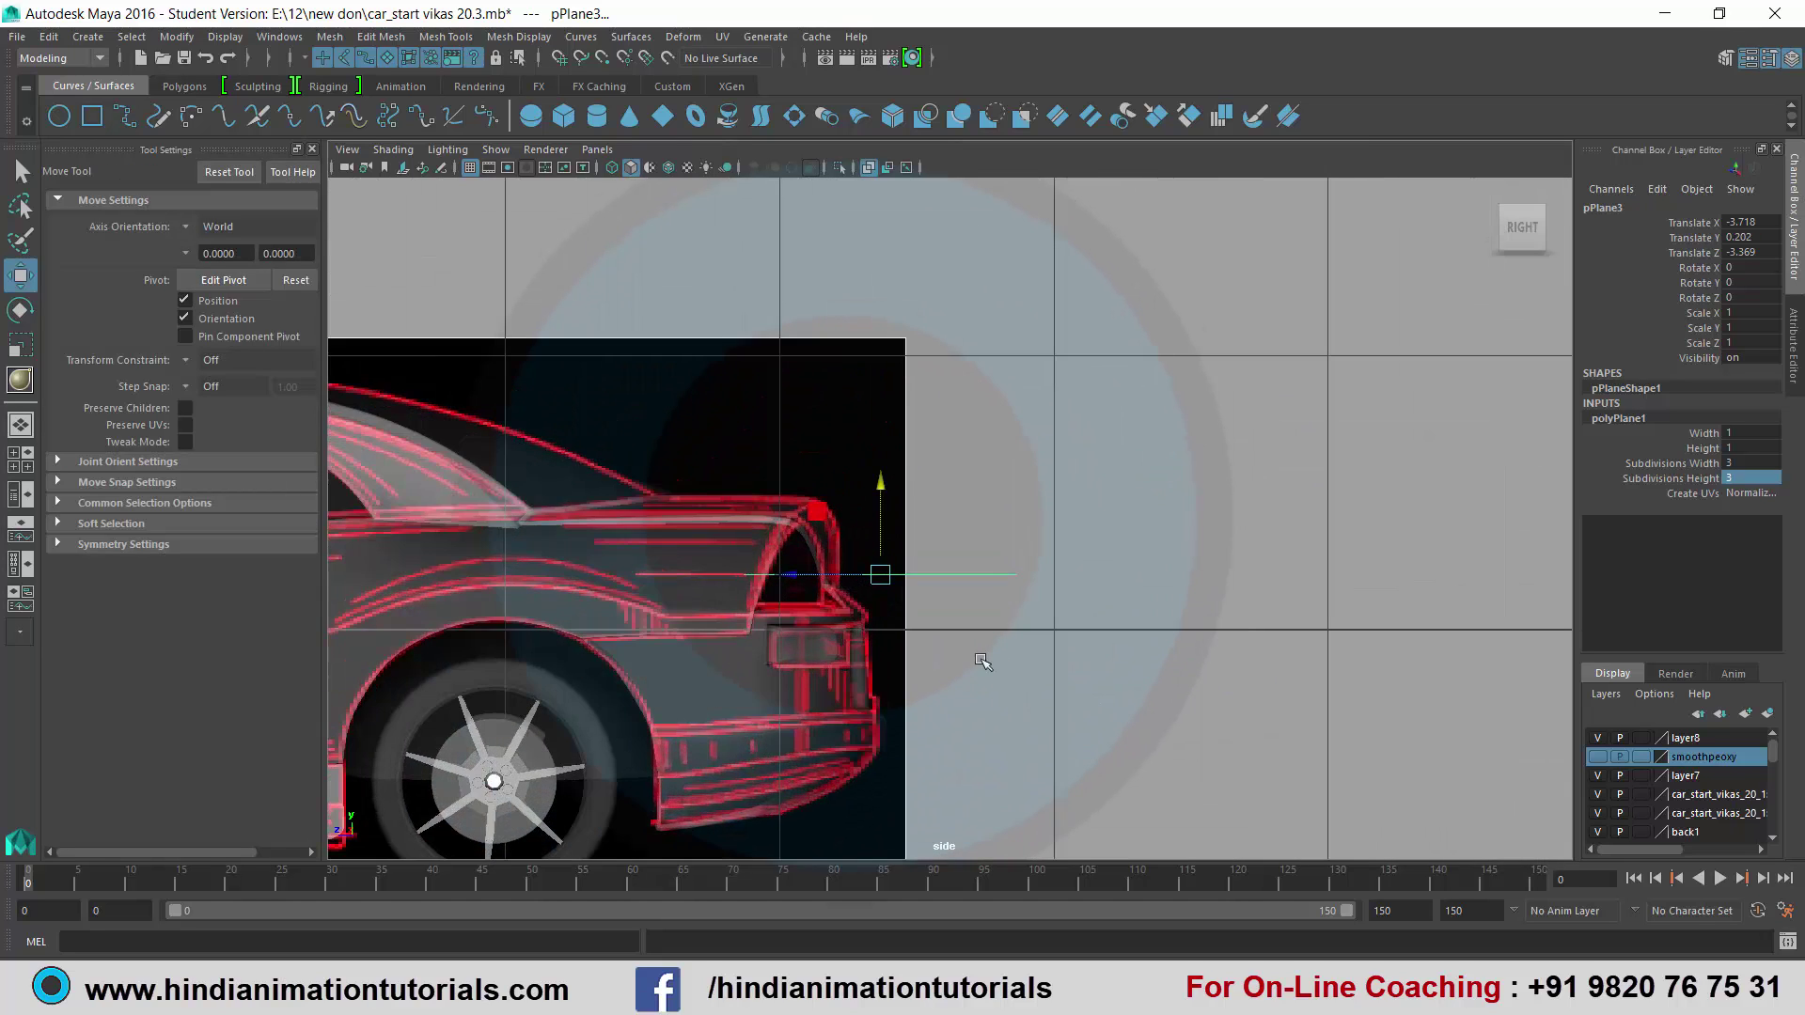
{"action": "middle_click_drag", "start_coordinate": [902, 611], "coordinate": [981, 613], "text": "alt"}
{"action": "scroll", "coordinate": [981, 613], "scroll_direction": "up", "scroll_amount": 1}
Tilt pPlane3 about −61.5° and shrink it to a scale of 0.339.
{"action": "key", "text": "r"}
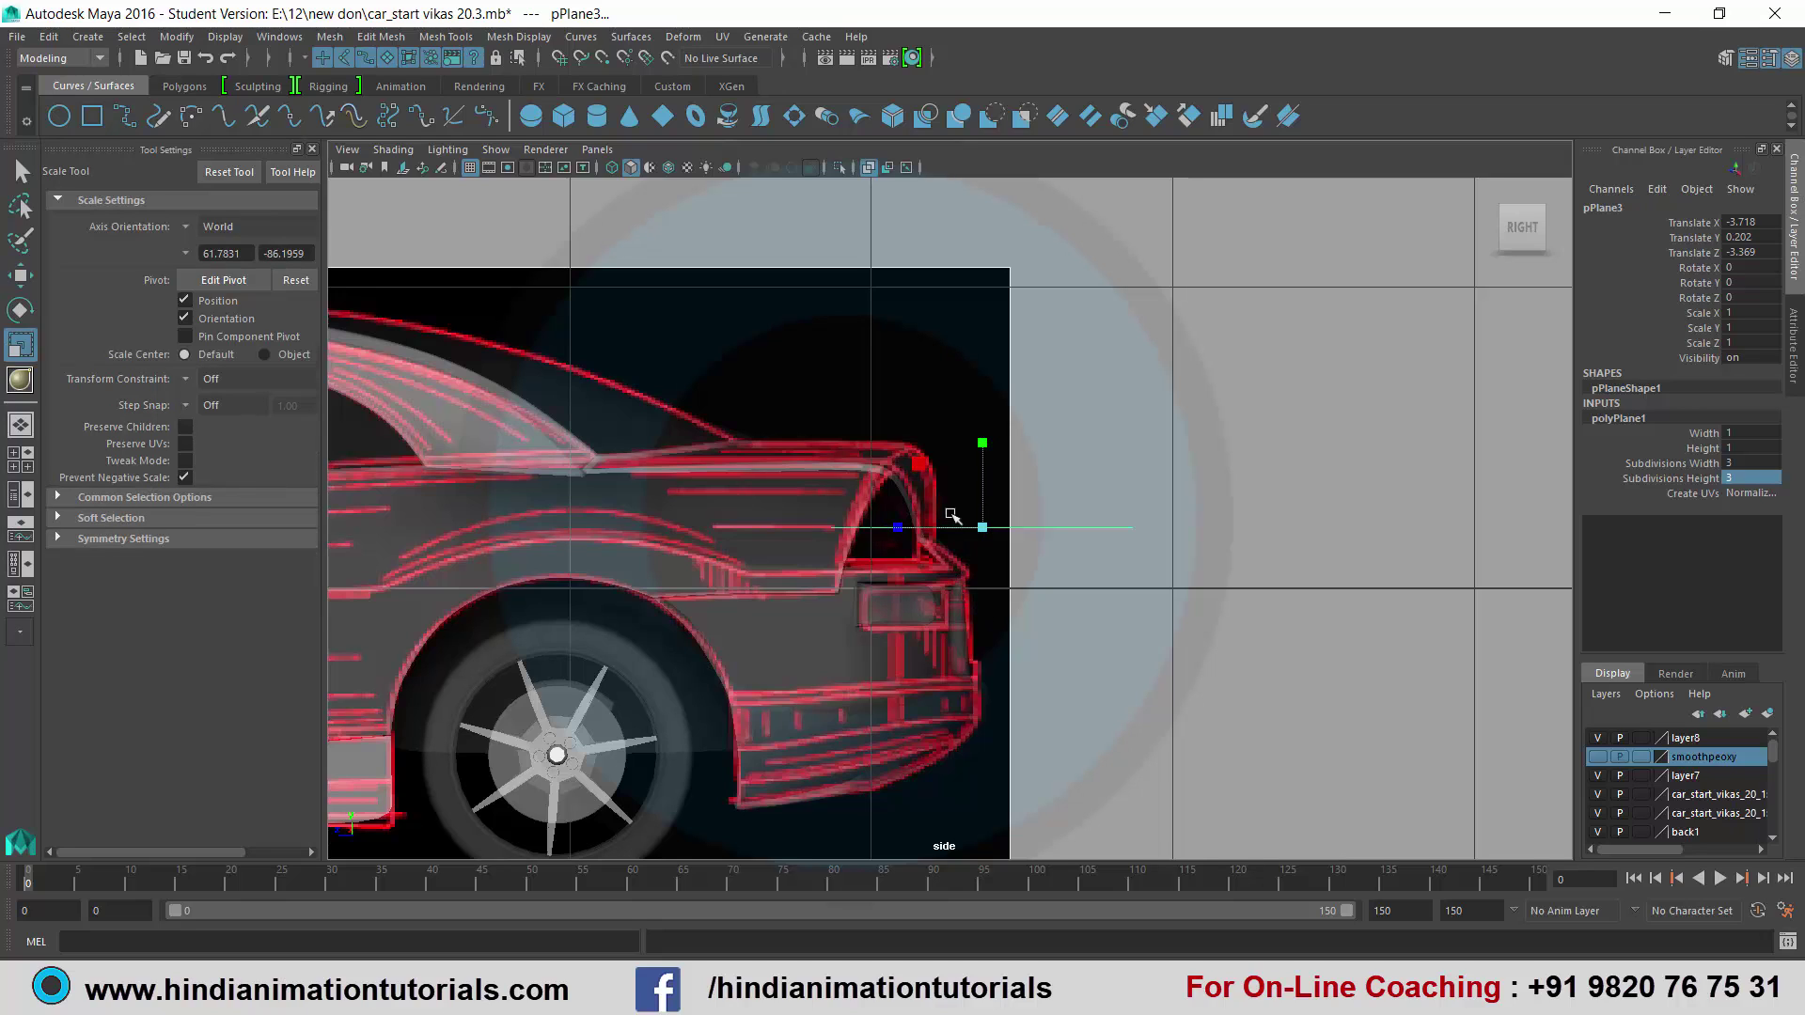
{"action": "key", "text": "e"}
{"action": "left_click_drag", "start_coordinate": [895, 510], "coordinate": [965, 470]}
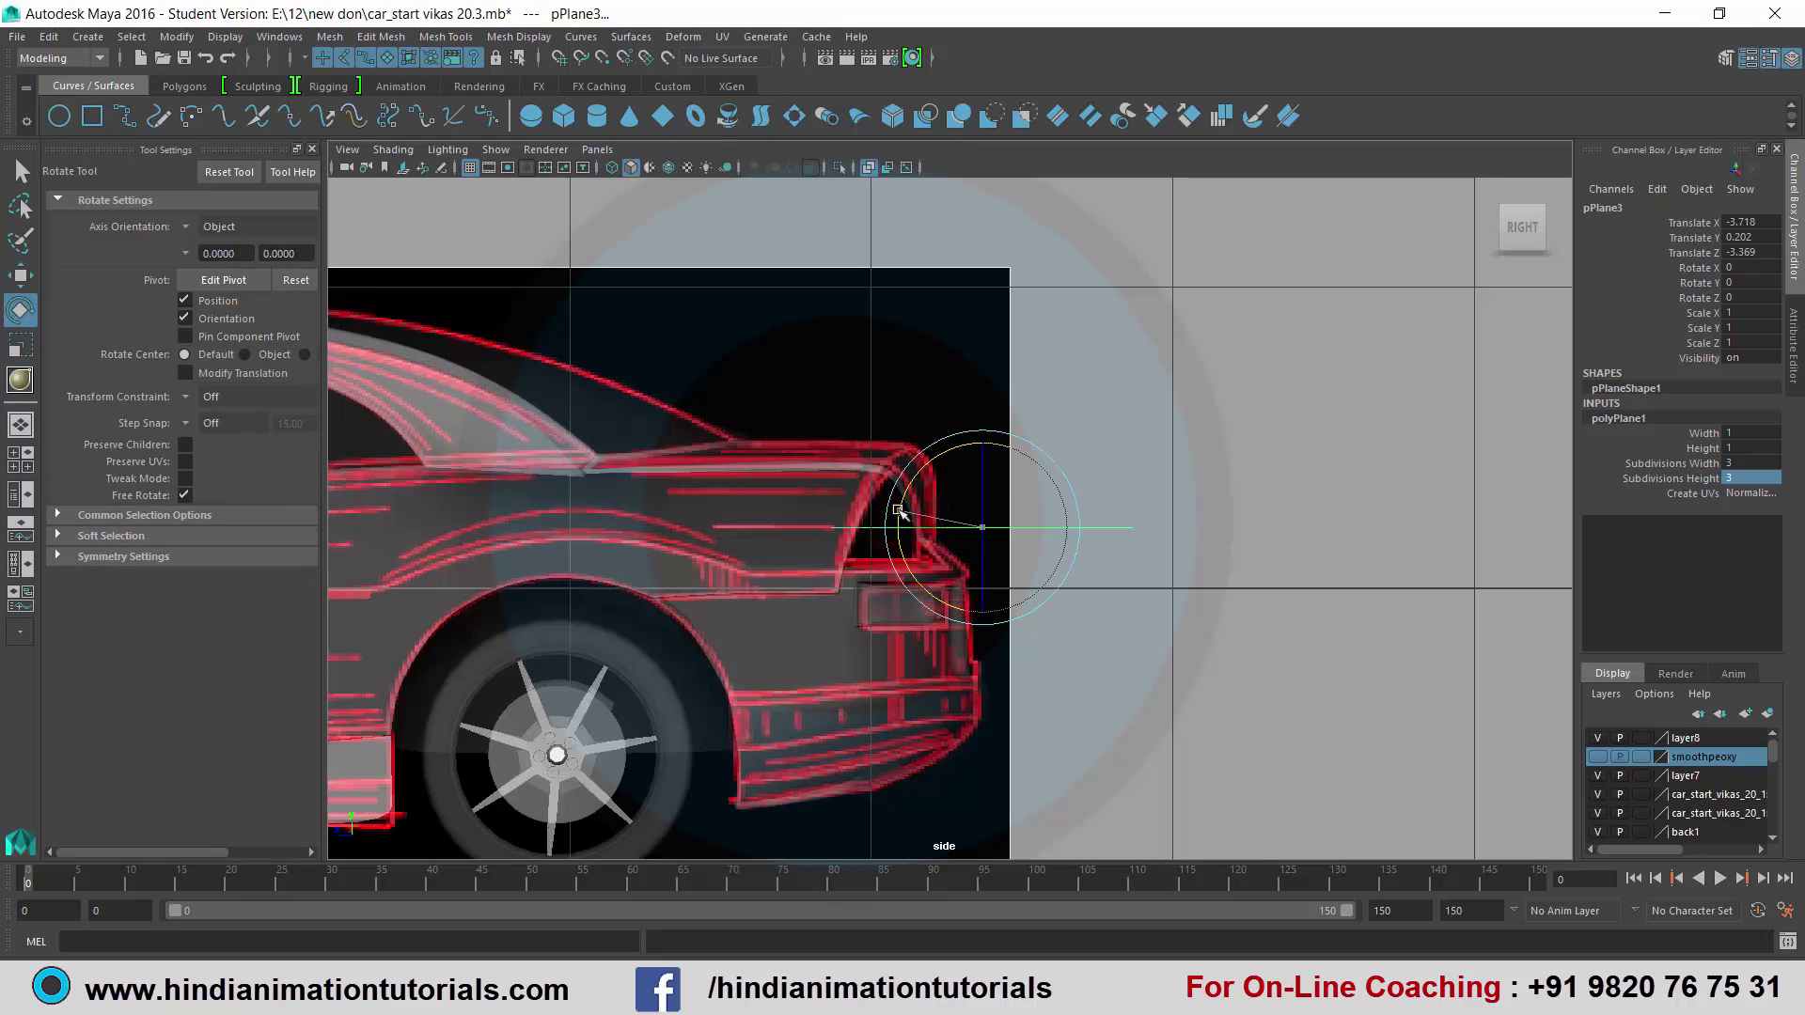
{"action": "key", "text": "r"}
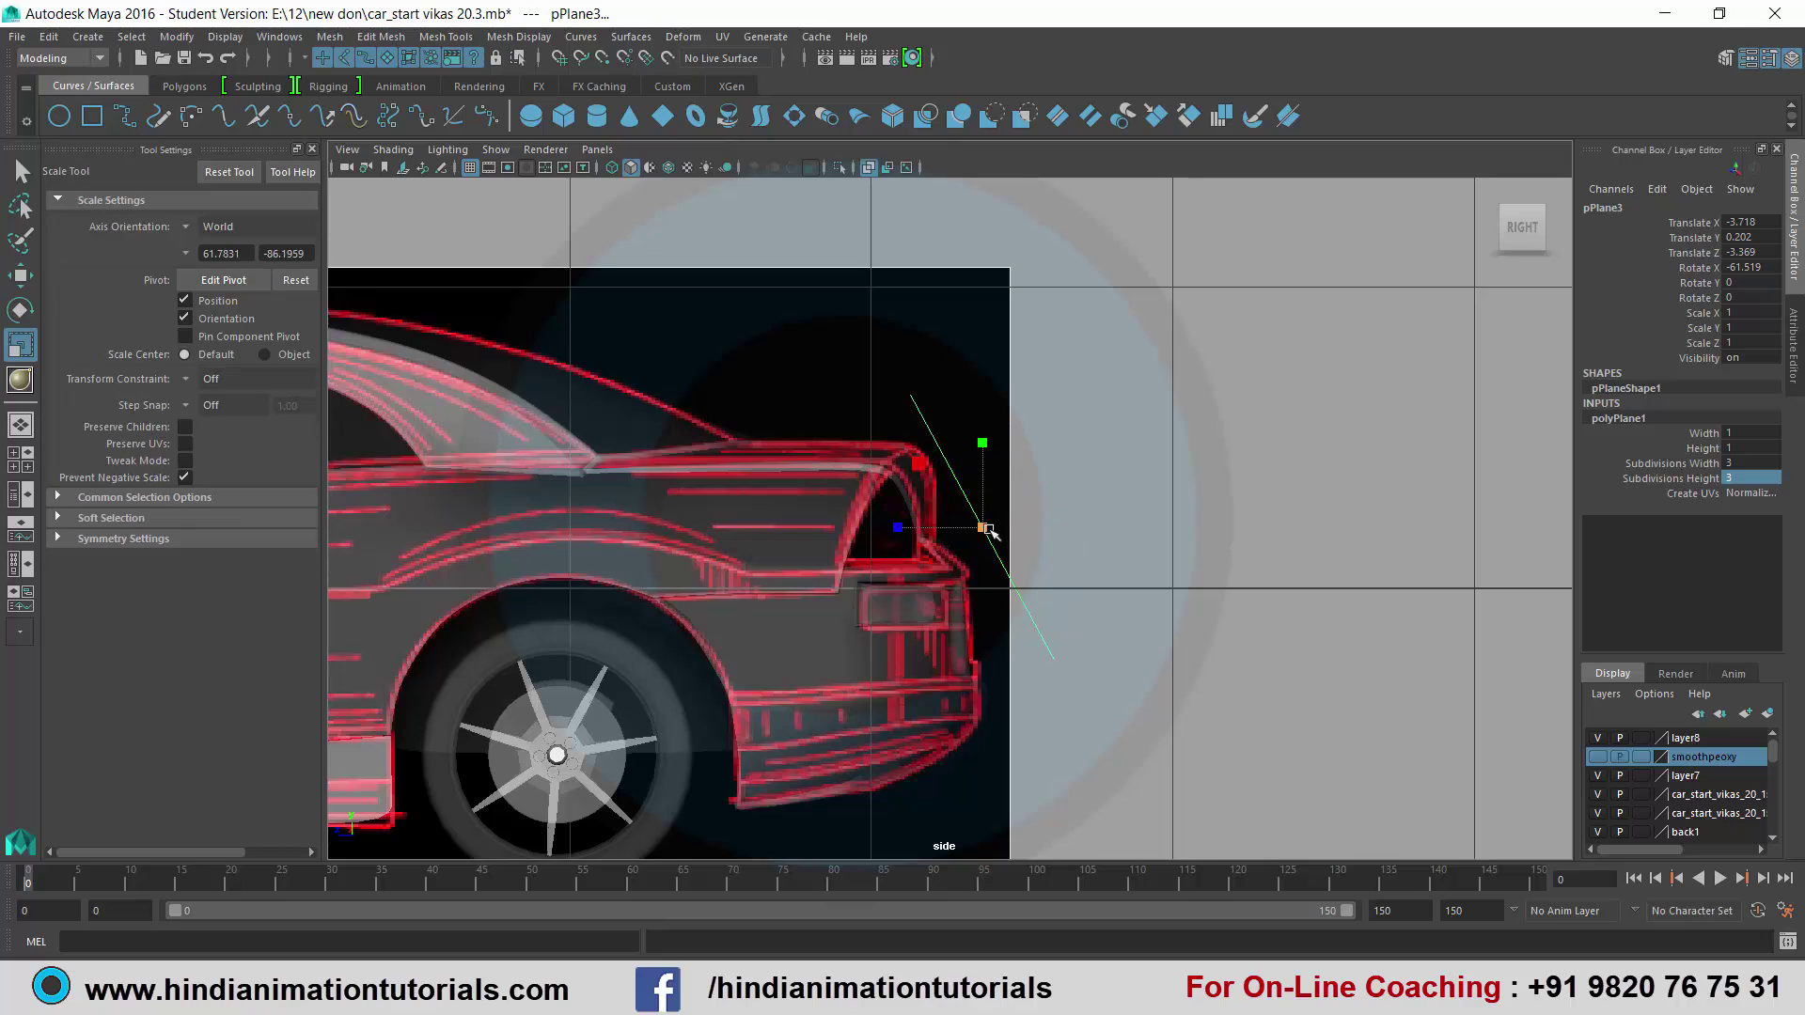
{"action": "left_click_drag", "start_coordinate": [983, 524], "coordinate": [845, 459]}
In the top view, slide pPlane3 along X to the car's rear and nudge it along Z.
{"action": "key", "text": "space"}
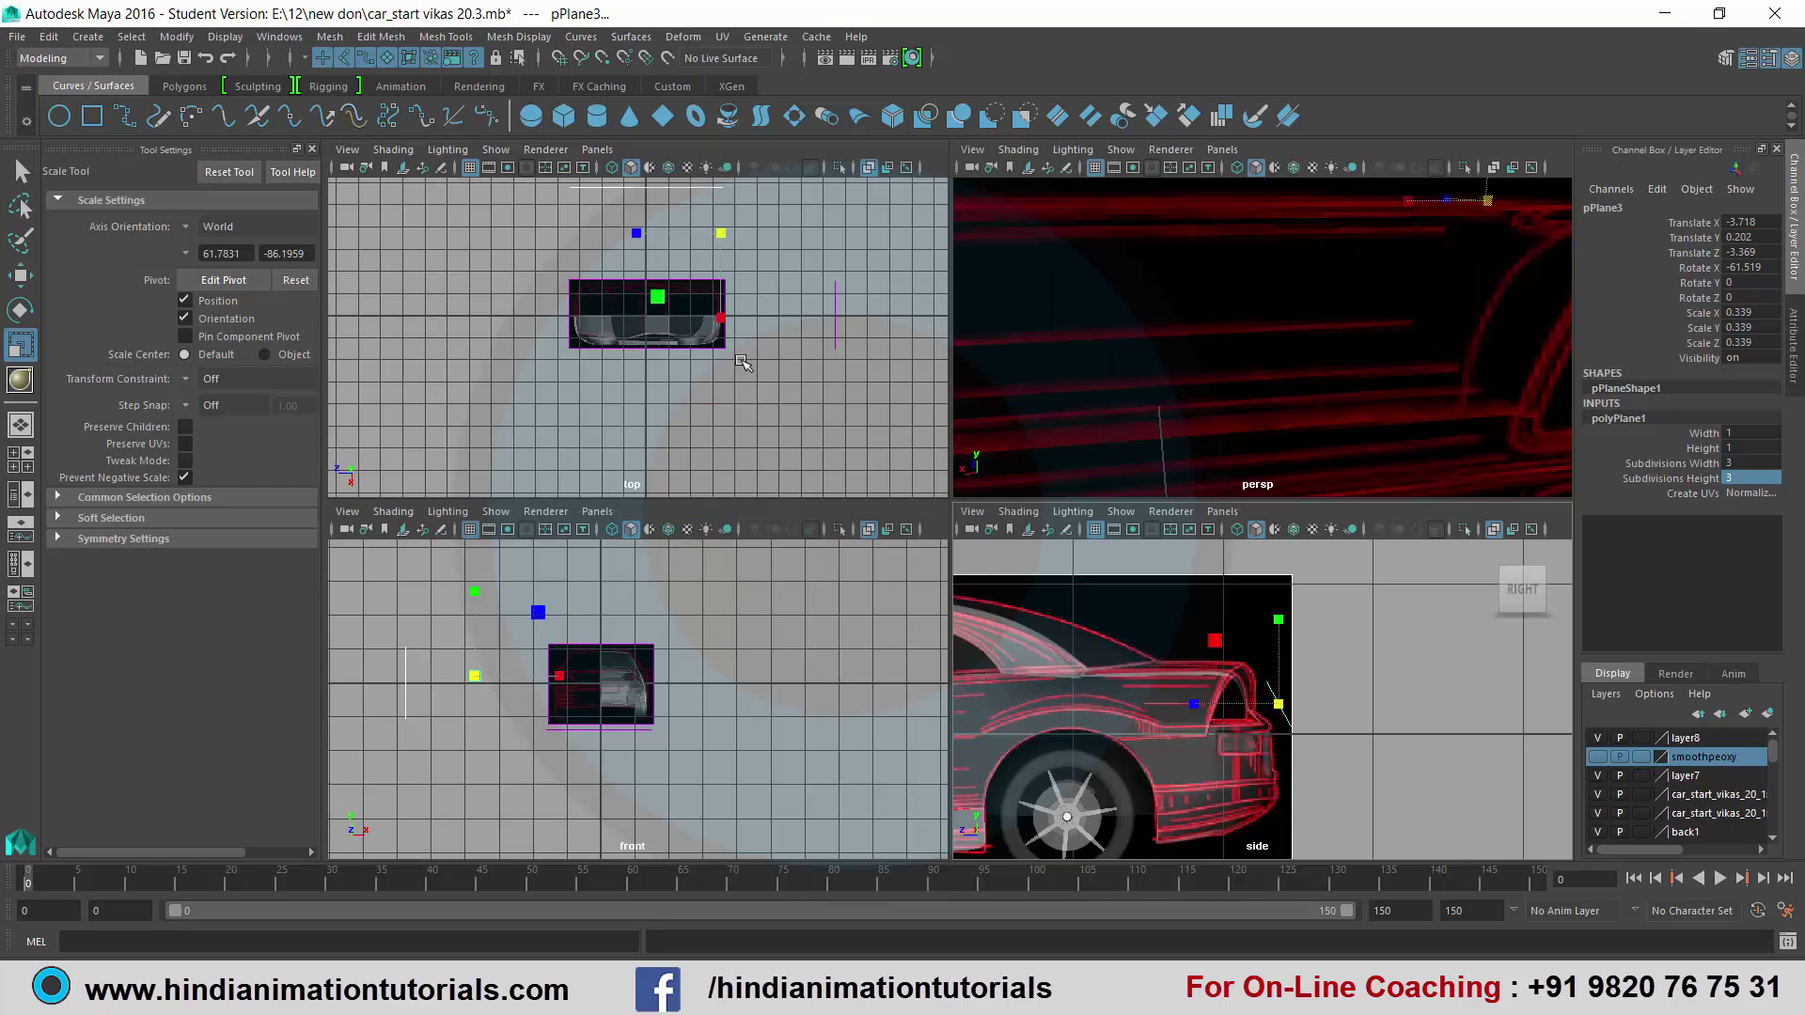
{"action": "key", "text": "space"}
{"action": "scroll", "coordinate": [1112, 613], "scroll_direction": "up", "scroll_amount": 3}
{"action": "scroll", "coordinate": [1112, 613], "scroll_direction": "up", "scroll_amount": 1}
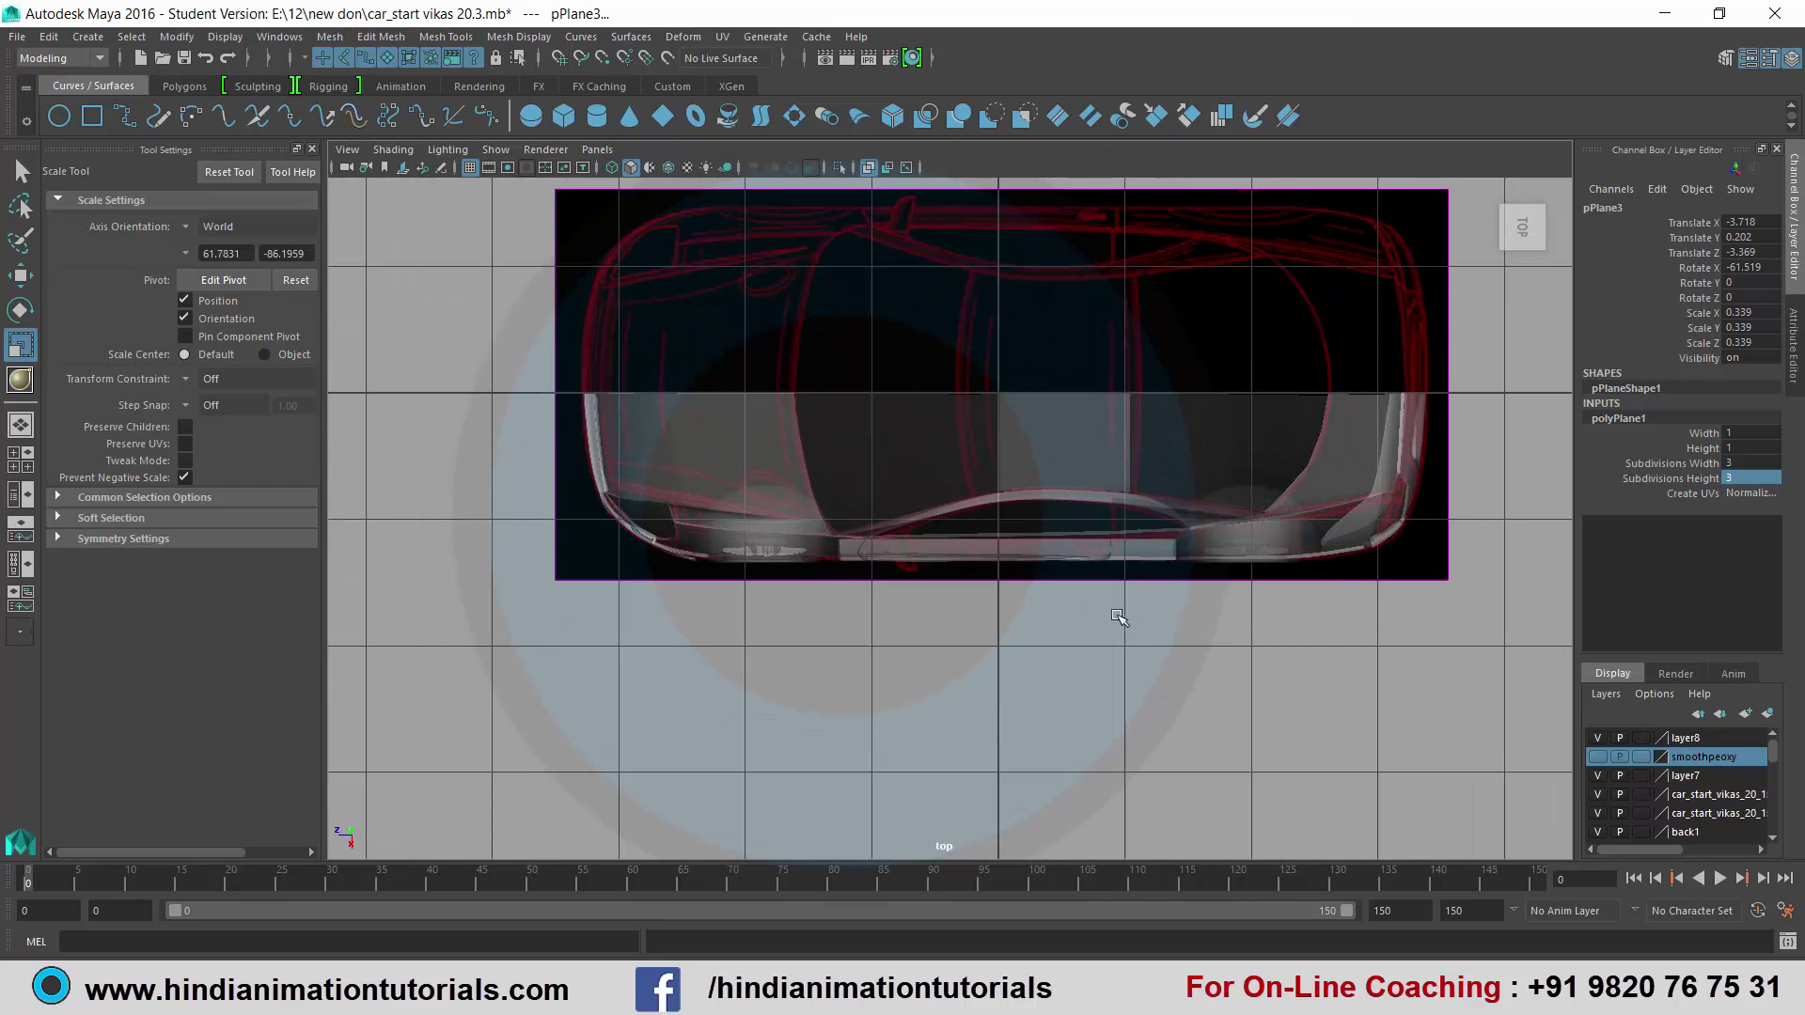
{"action": "scroll", "coordinate": [1121, 616], "scroll_direction": "down", "scroll_amount": 3}
{"action": "scroll", "coordinate": [1120, 617], "scroll_direction": "up", "scroll_amount": 1}
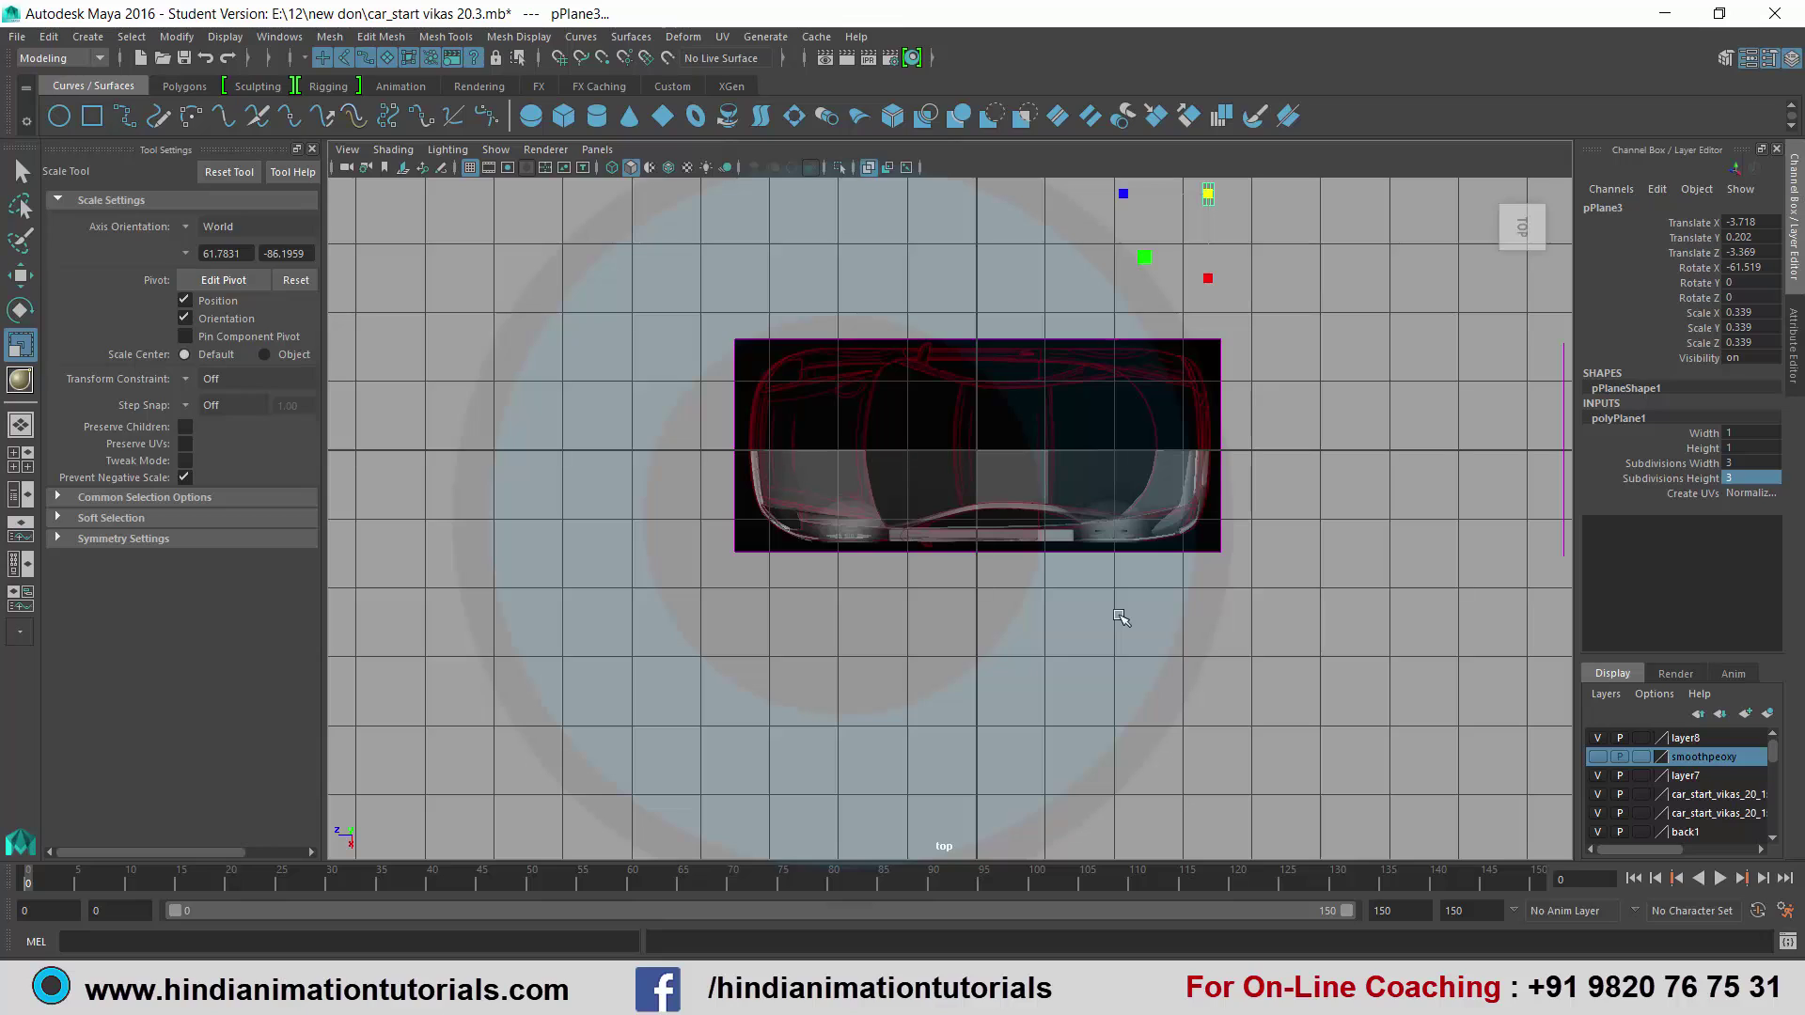
{"action": "key", "text": "w"}
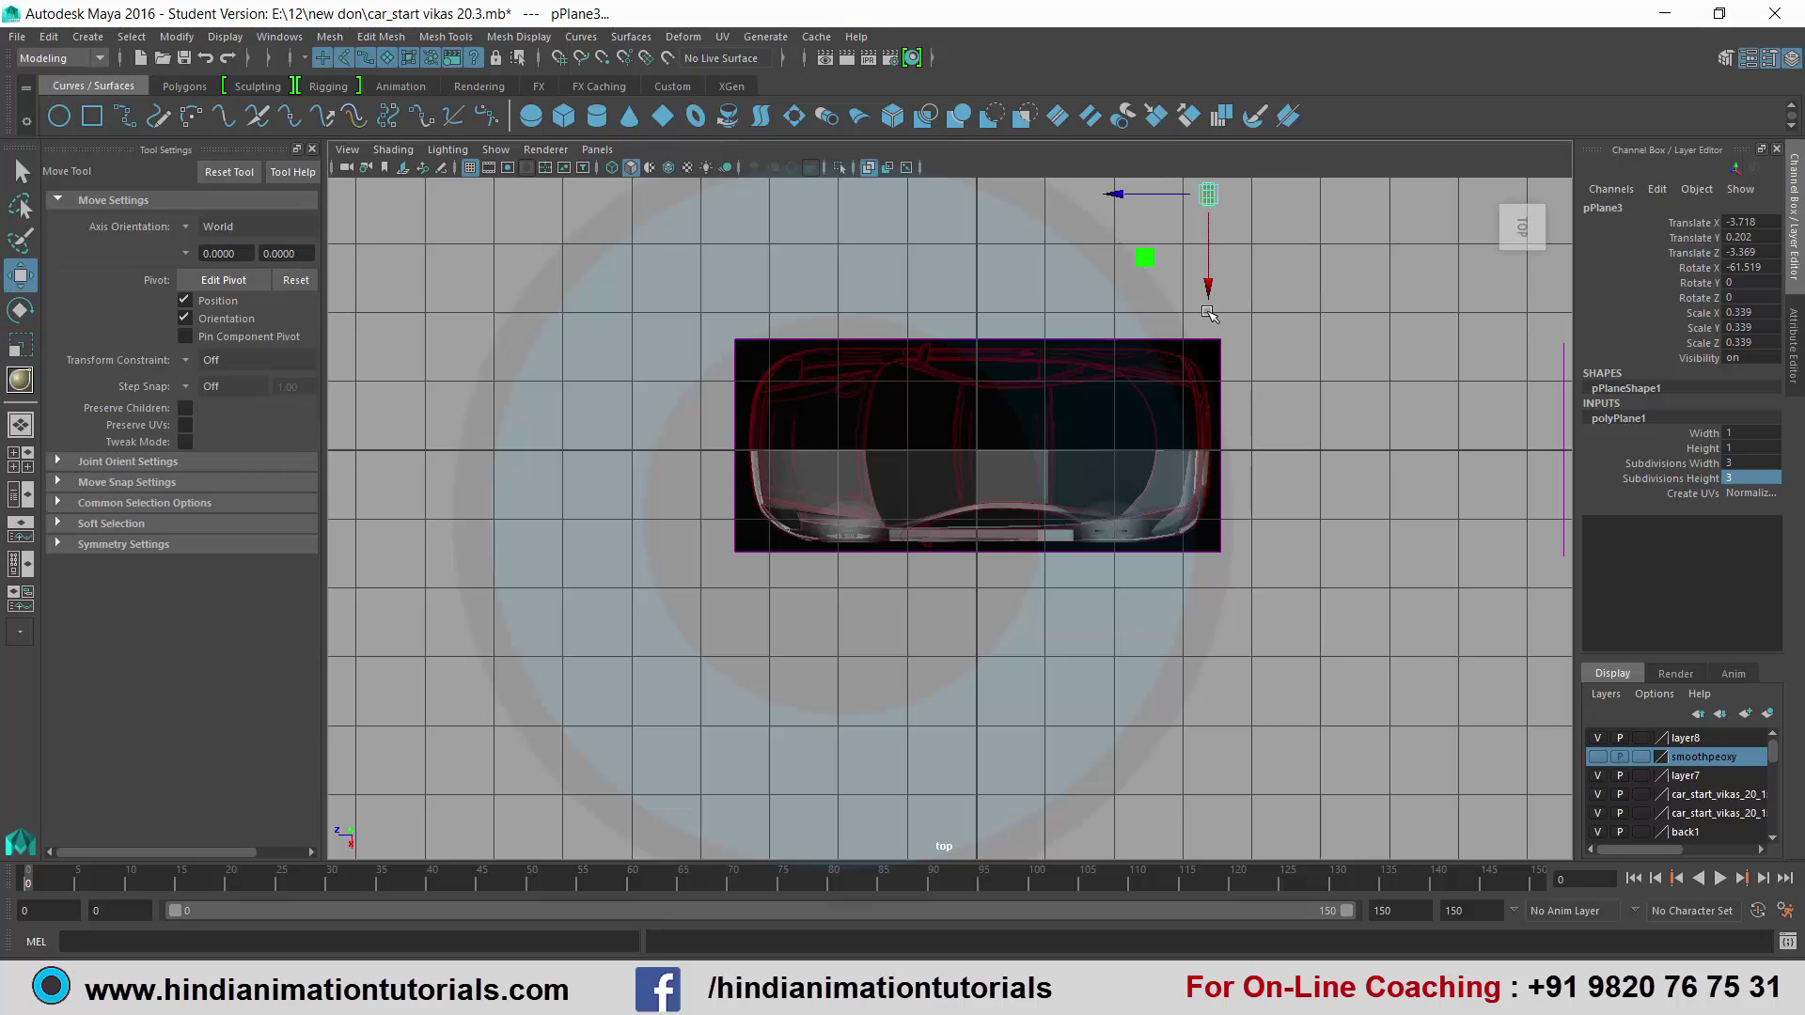
{"action": "left_click_drag", "start_coordinate": [1208, 315], "coordinate": [1192, 611]}
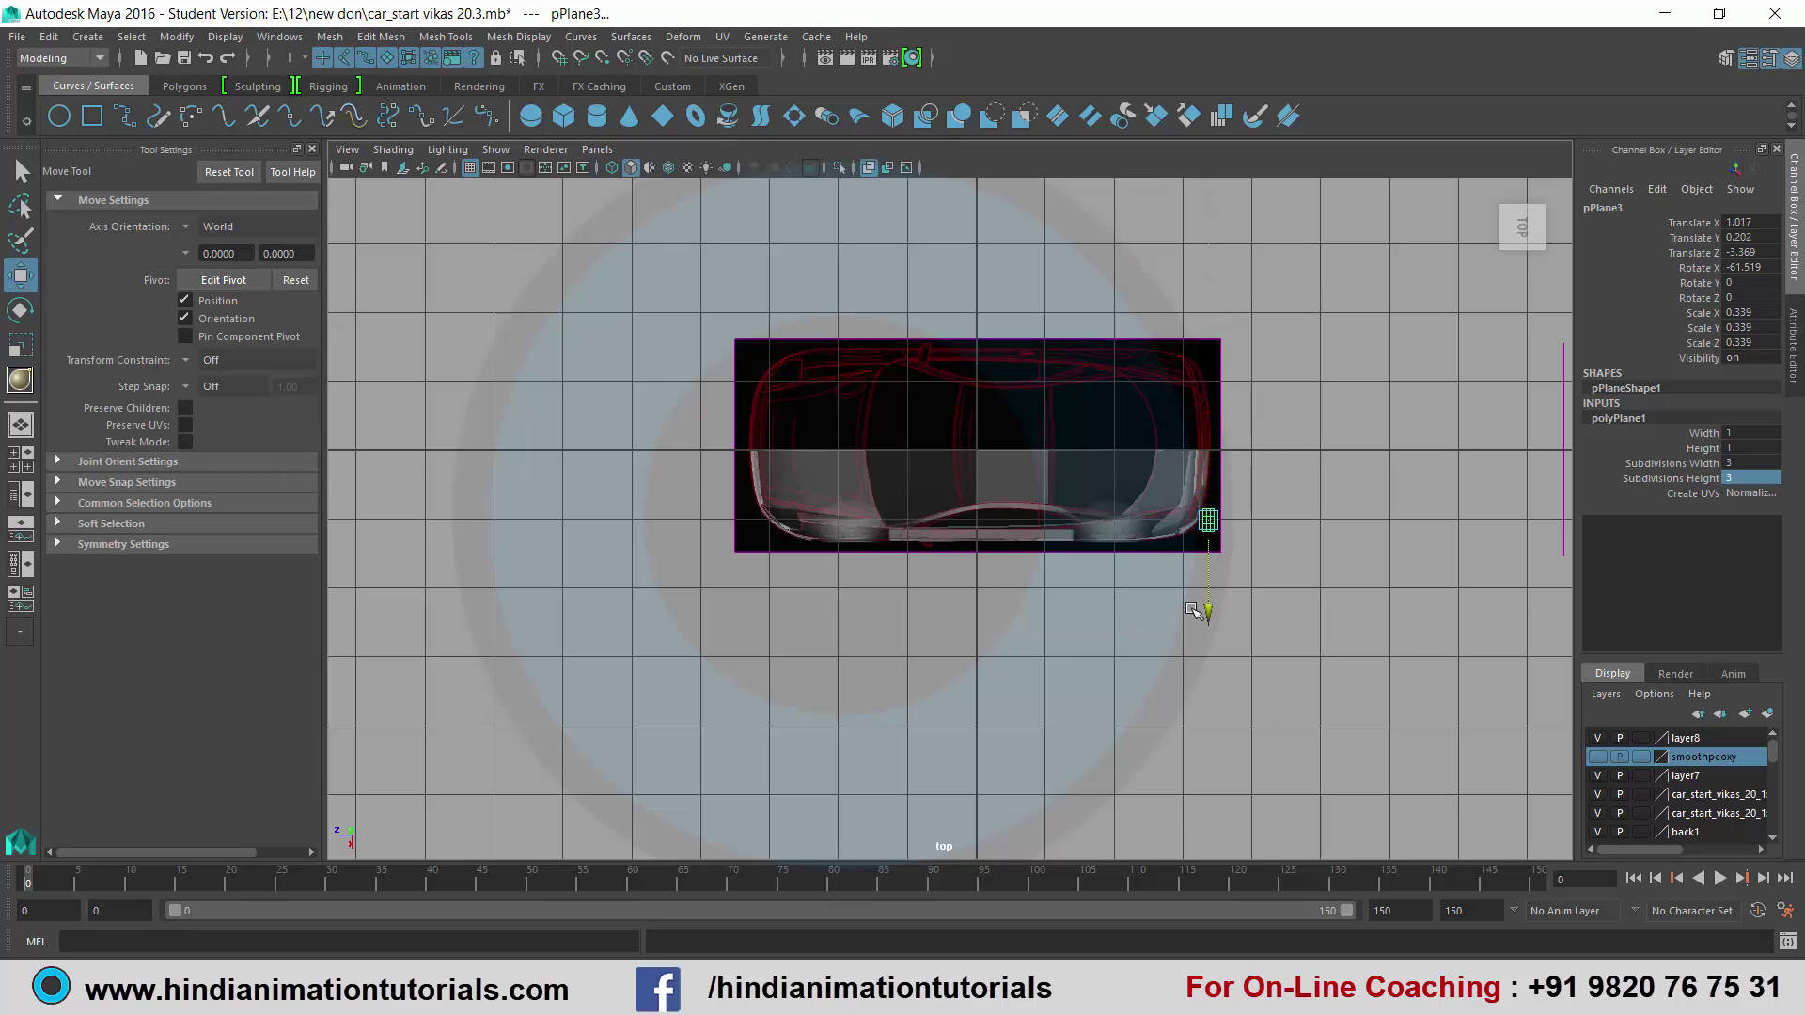
{"action": "scroll", "coordinate": [1222, 602], "scroll_direction": "up", "scroll_amount": 1}
{"action": "scroll", "coordinate": [1251, 597], "scroll_direction": "up", "scroll_amount": 1}
{"action": "scroll", "coordinate": [1260, 592], "scroll_direction": "up", "scroll_amount": 2}
{"action": "middle_click_drag", "start_coordinate": [1316, 601], "coordinate": [719, 584], "text": "alt"}
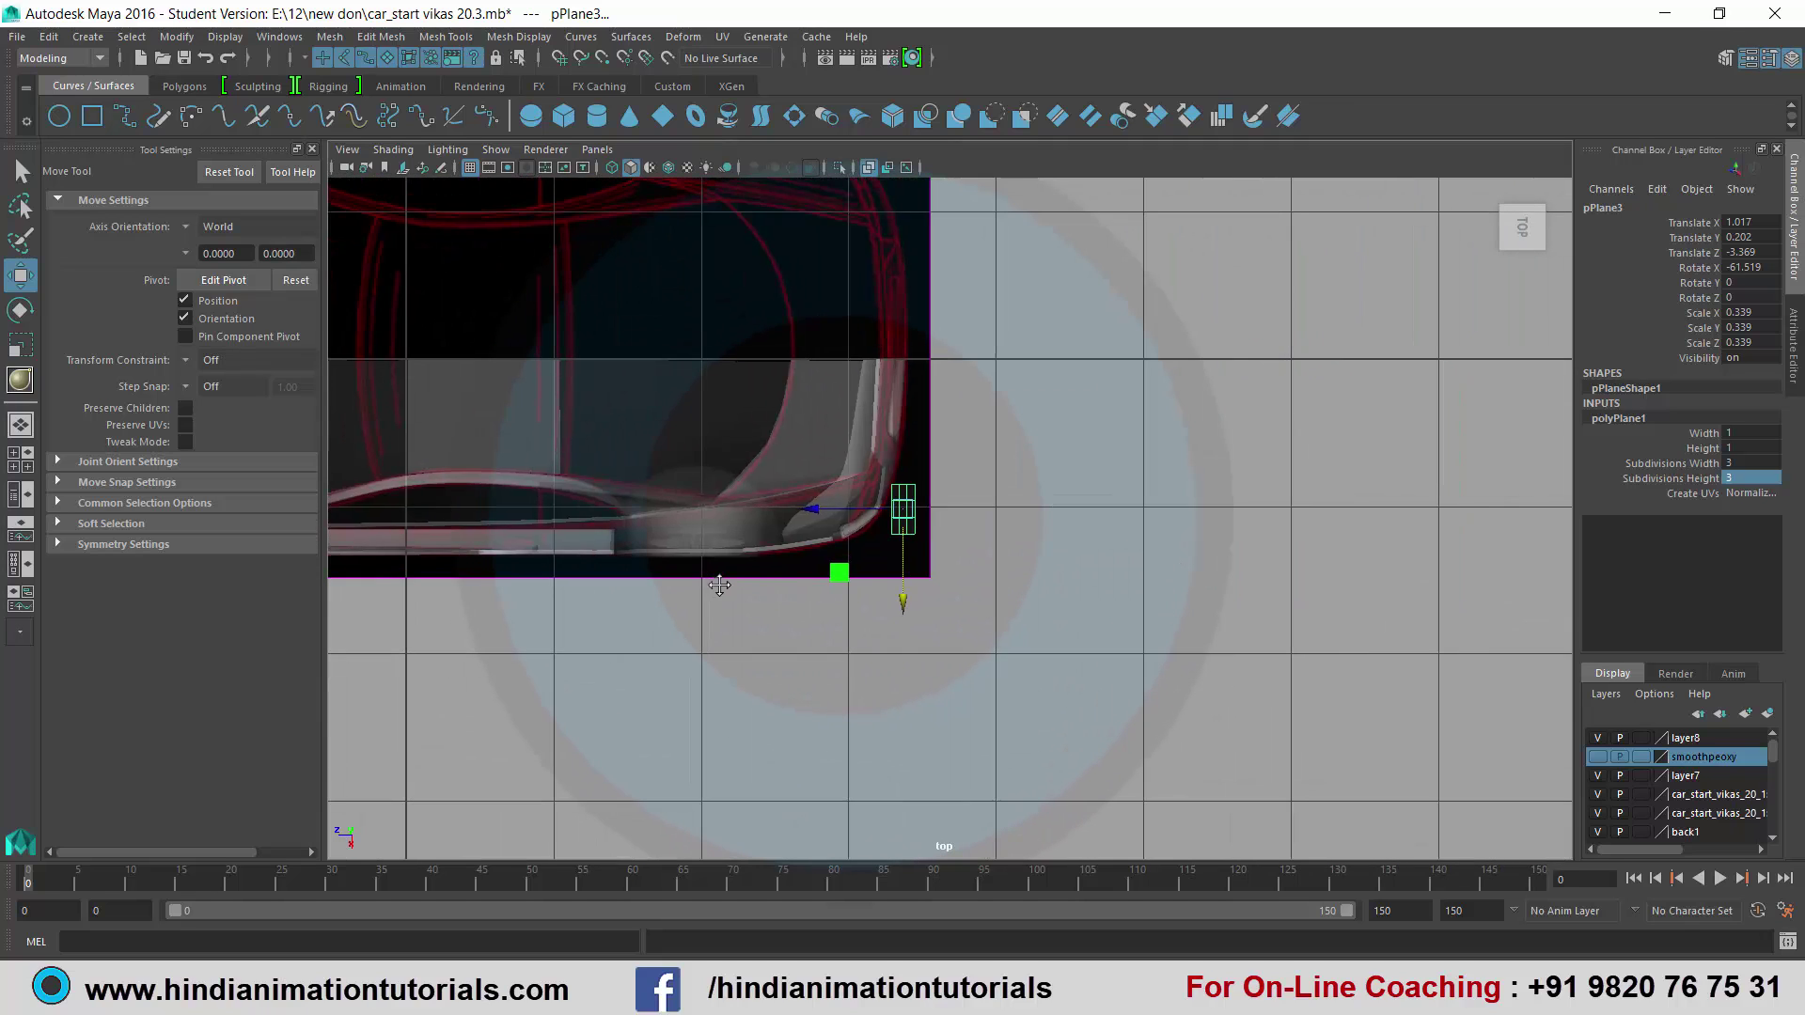
{"action": "scroll", "coordinate": [764, 569], "scroll_direction": "up", "scroll_amount": 1}
{"action": "scroll", "coordinate": [834, 577], "scroll_direction": "up", "scroll_amount": 1}
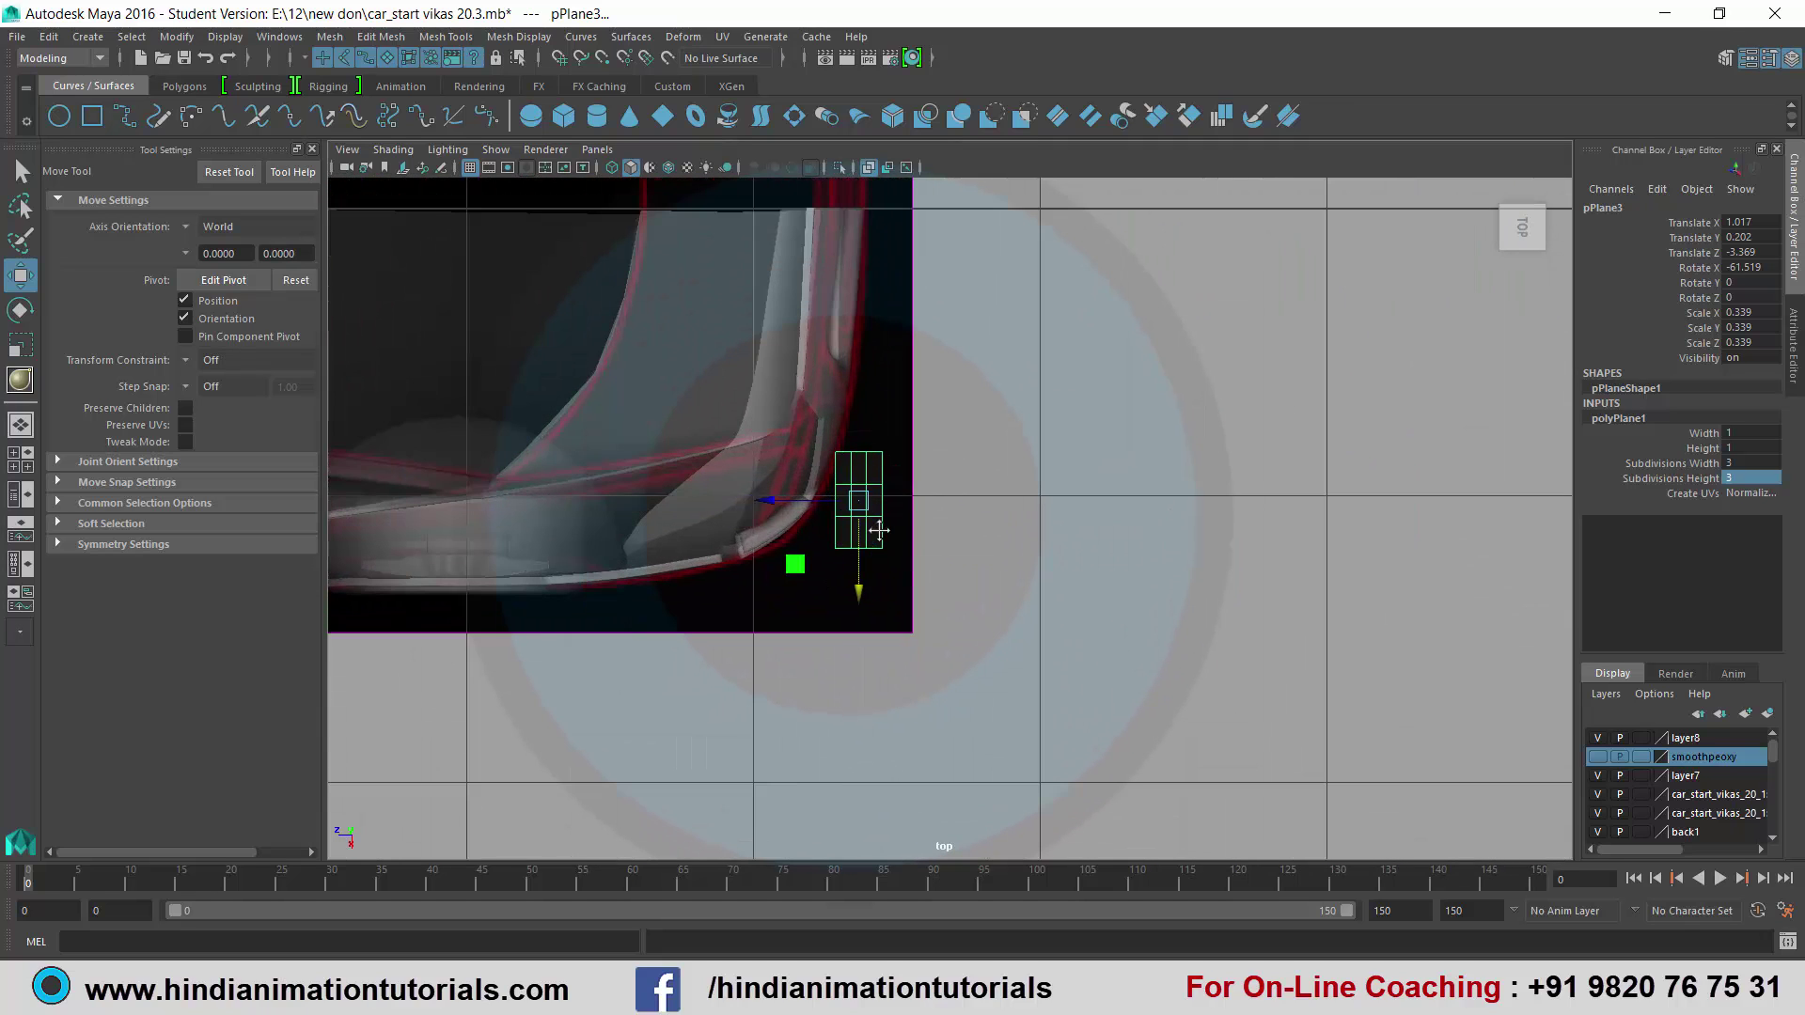
{"action": "scroll", "coordinate": [879, 531], "scroll_direction": "up", "scroll_amount": 1}
{"action": "left_click_drag", "start_coordinate": [878, 484], "coordinate": [833, 477]}
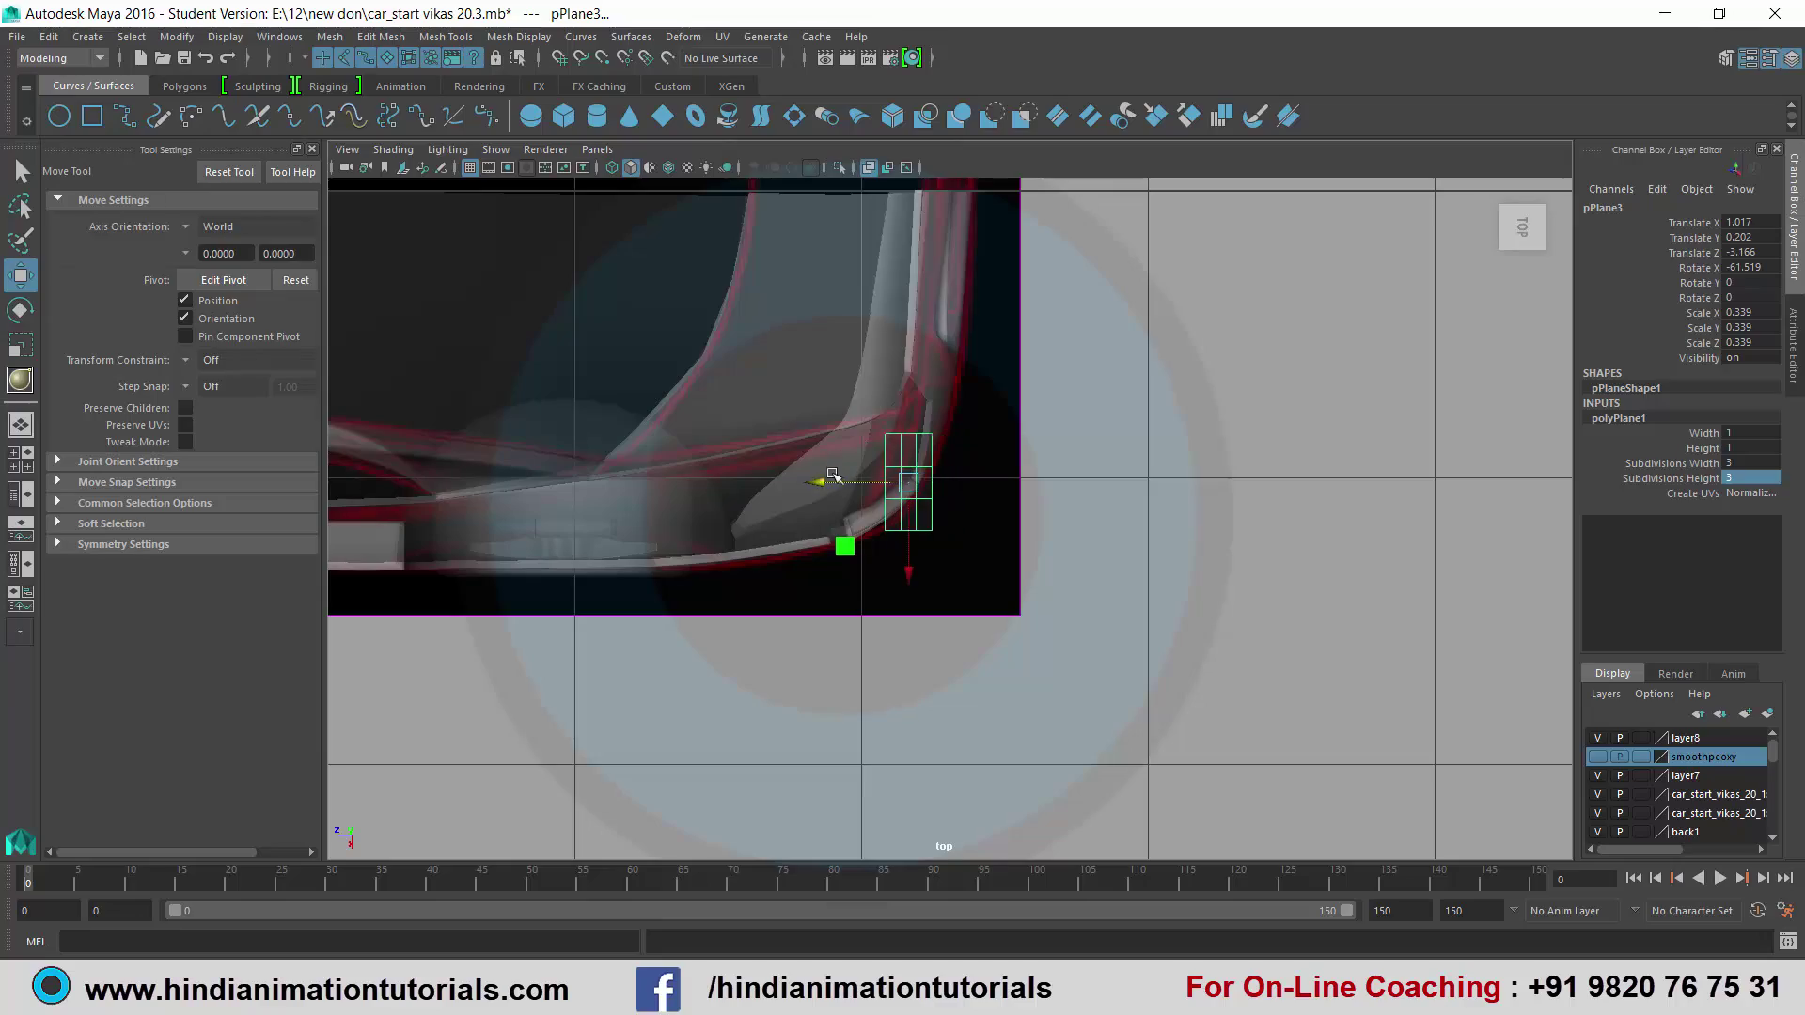
Orbit the perspective view around the car to check the plane's placement.
{"action": "key", "text": "space"}
{"action": "key", "text": "space"}
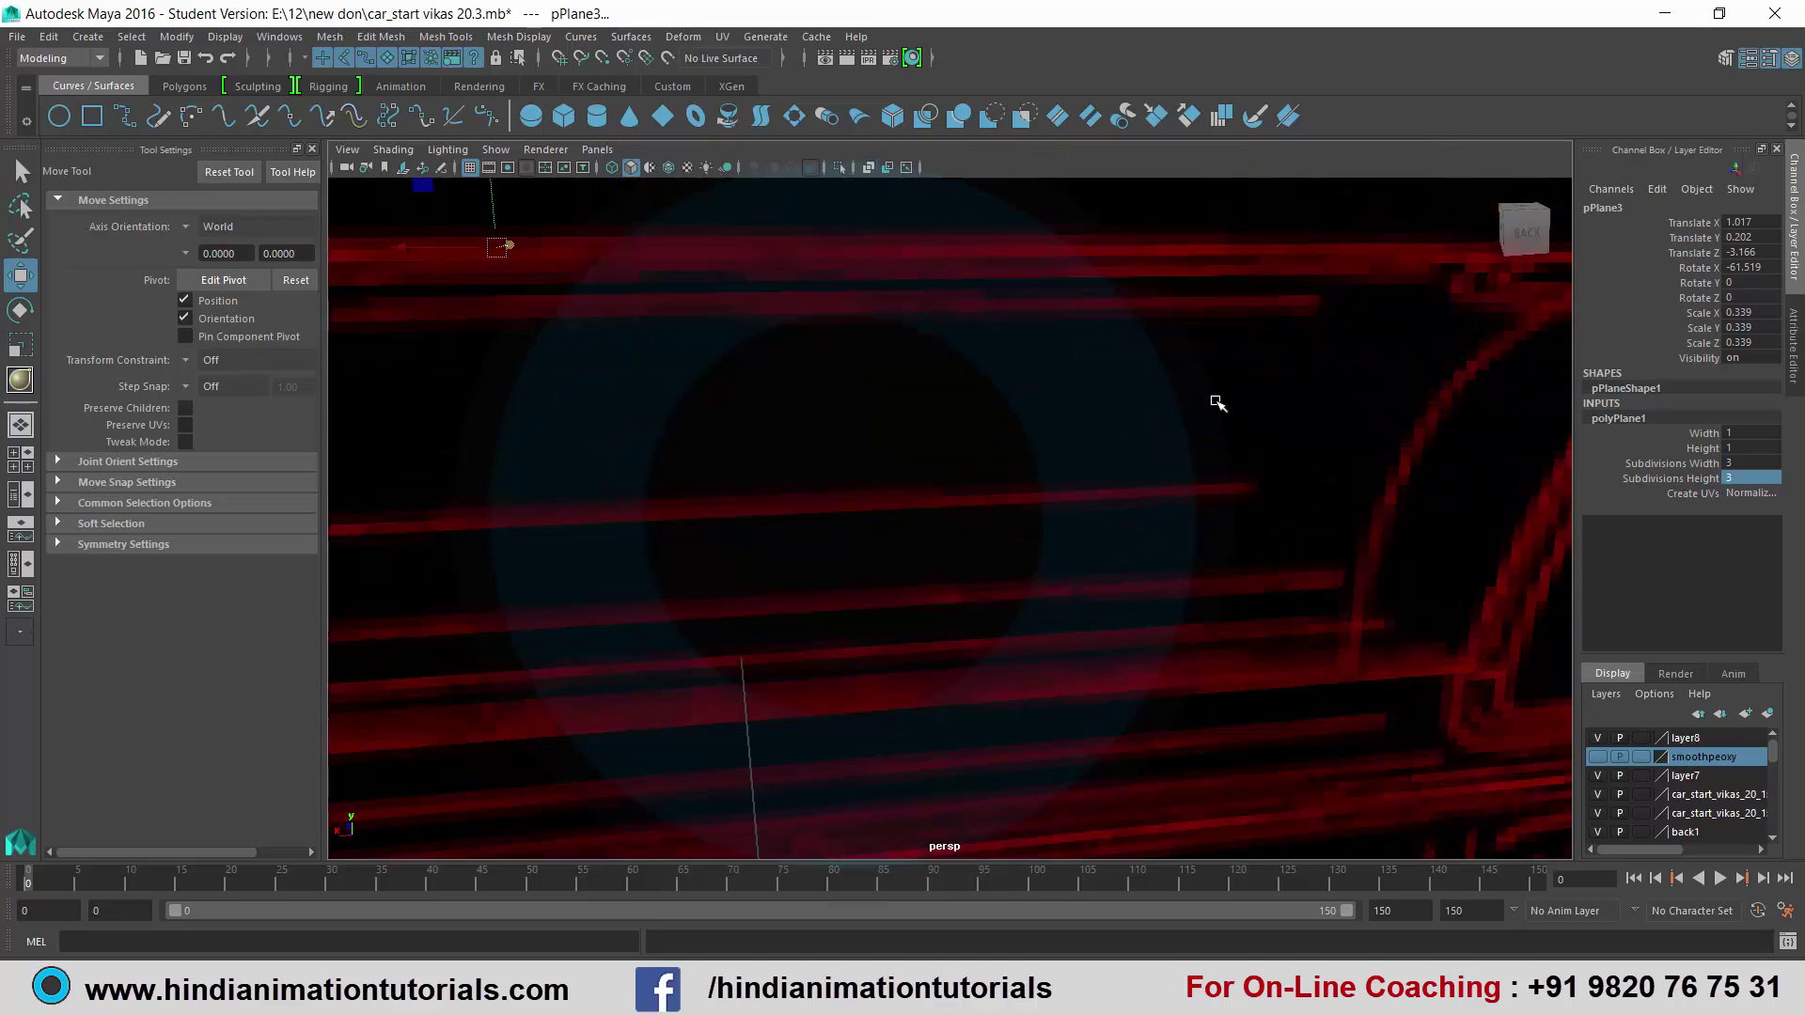
{"action": "key", "text": "a"}
{"action": "mouse_move", "coordinate": [1096, 508]}
{"action": "left_mouse_down", "text": "alt"}
{"action": "mouse_move", "coordinate": [1036, 531]}
{"action": "mouse_move", "coordinate": [1273, 516]}
{"action": "left_mouse_up", "text": "alt"}
{"action": "scroll", "coordinate": [1386, 532], "scroll_direction": "up", "scroll_amount": 4}
{"action": "scroll", "coordinate": [1386, 532], "scroll_direction": "down", "scroll_amount": 5}
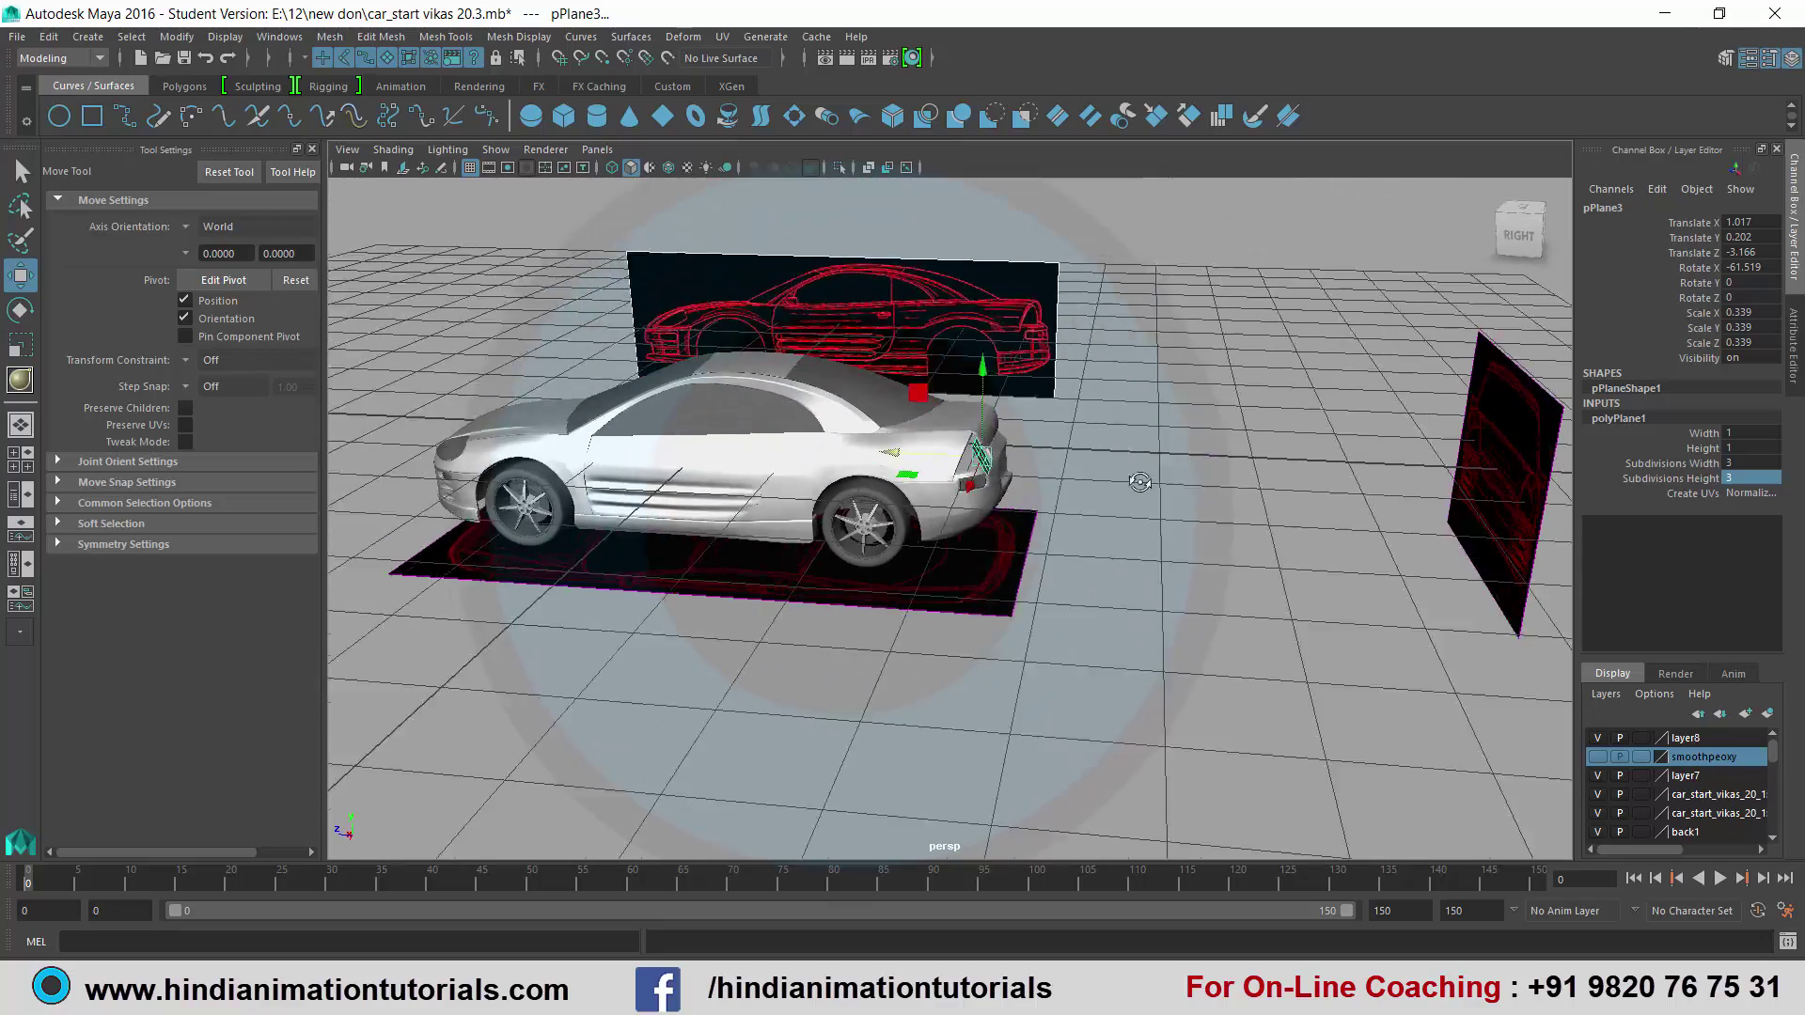
{"action": "mouse_move", "coordinate": [1385, 532]}
{"action": "left_mouse_down", "text": "alt"}
{"action": "mouse_move", "coordinate": [1169, 460]}
{"action": "mouse_move", "coordinate": [1090, 485]}
{"action": "left_mouse_up", "text": "alt"}
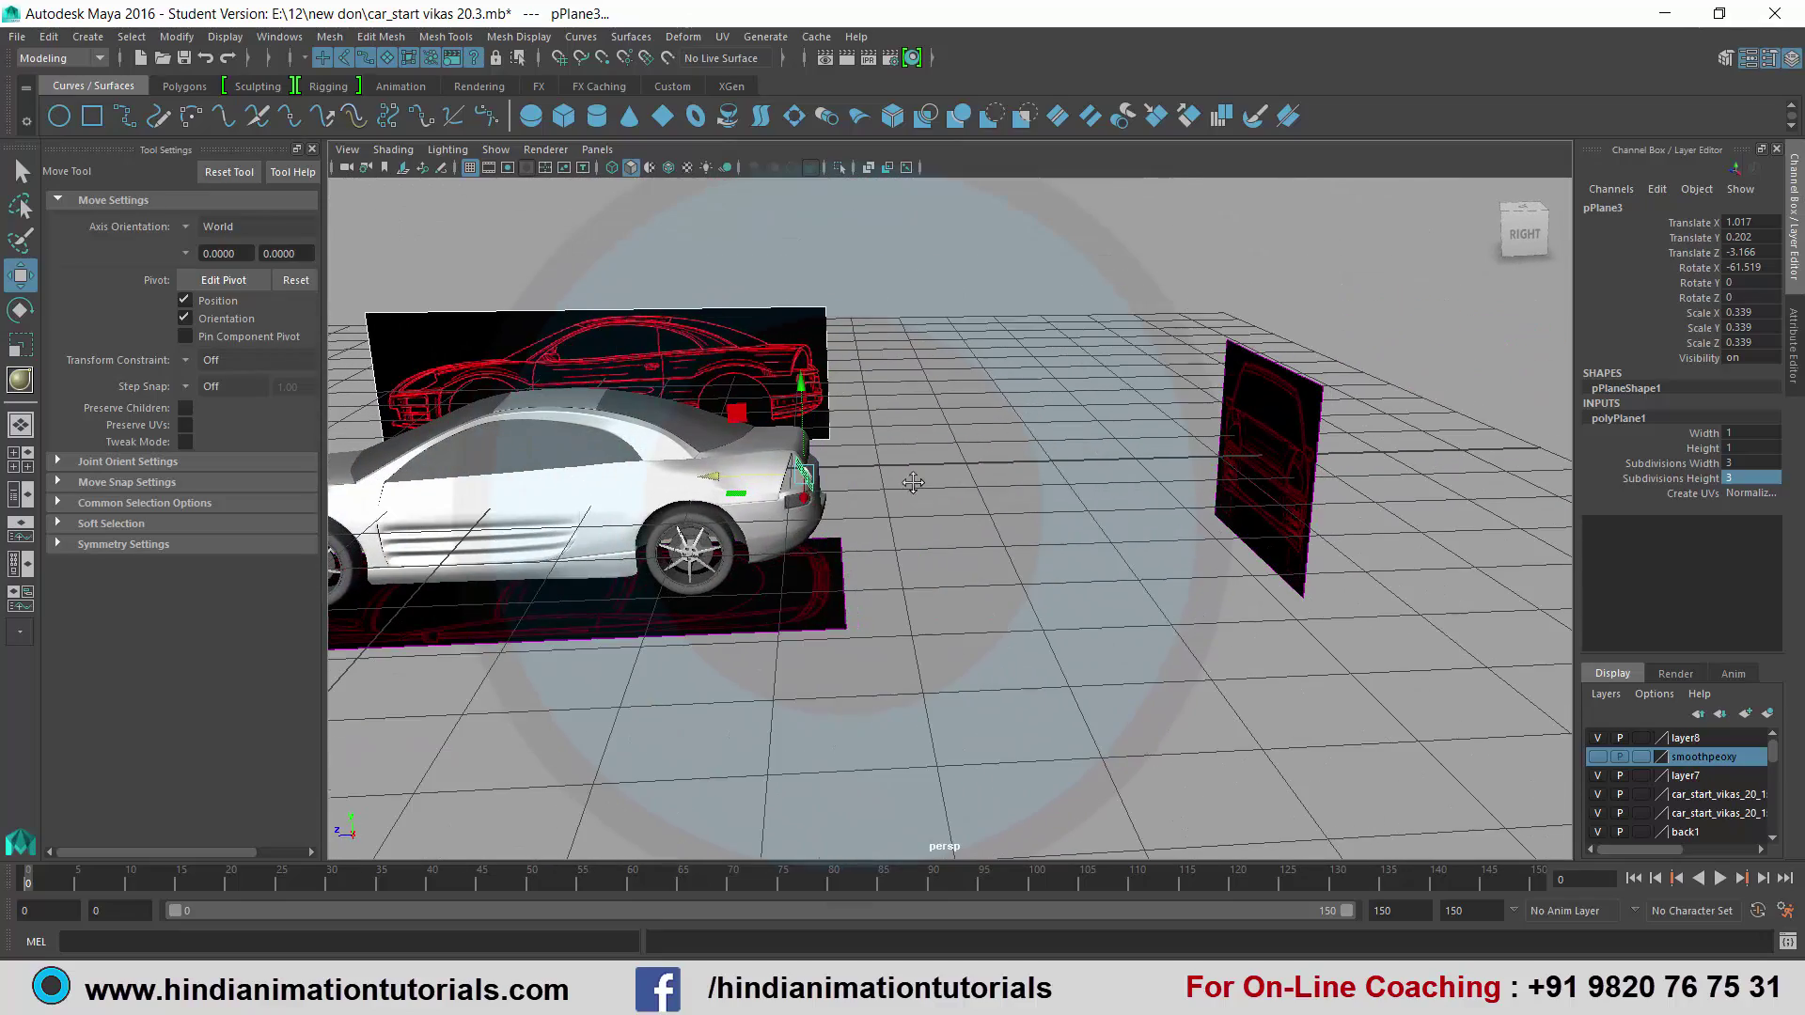
Select the front reference image plane and browse its Image Name in the Attribute Editor.
{"action": "left_click", "coordinate": [1281, 425]}
{"action": "key", "text": "space"}
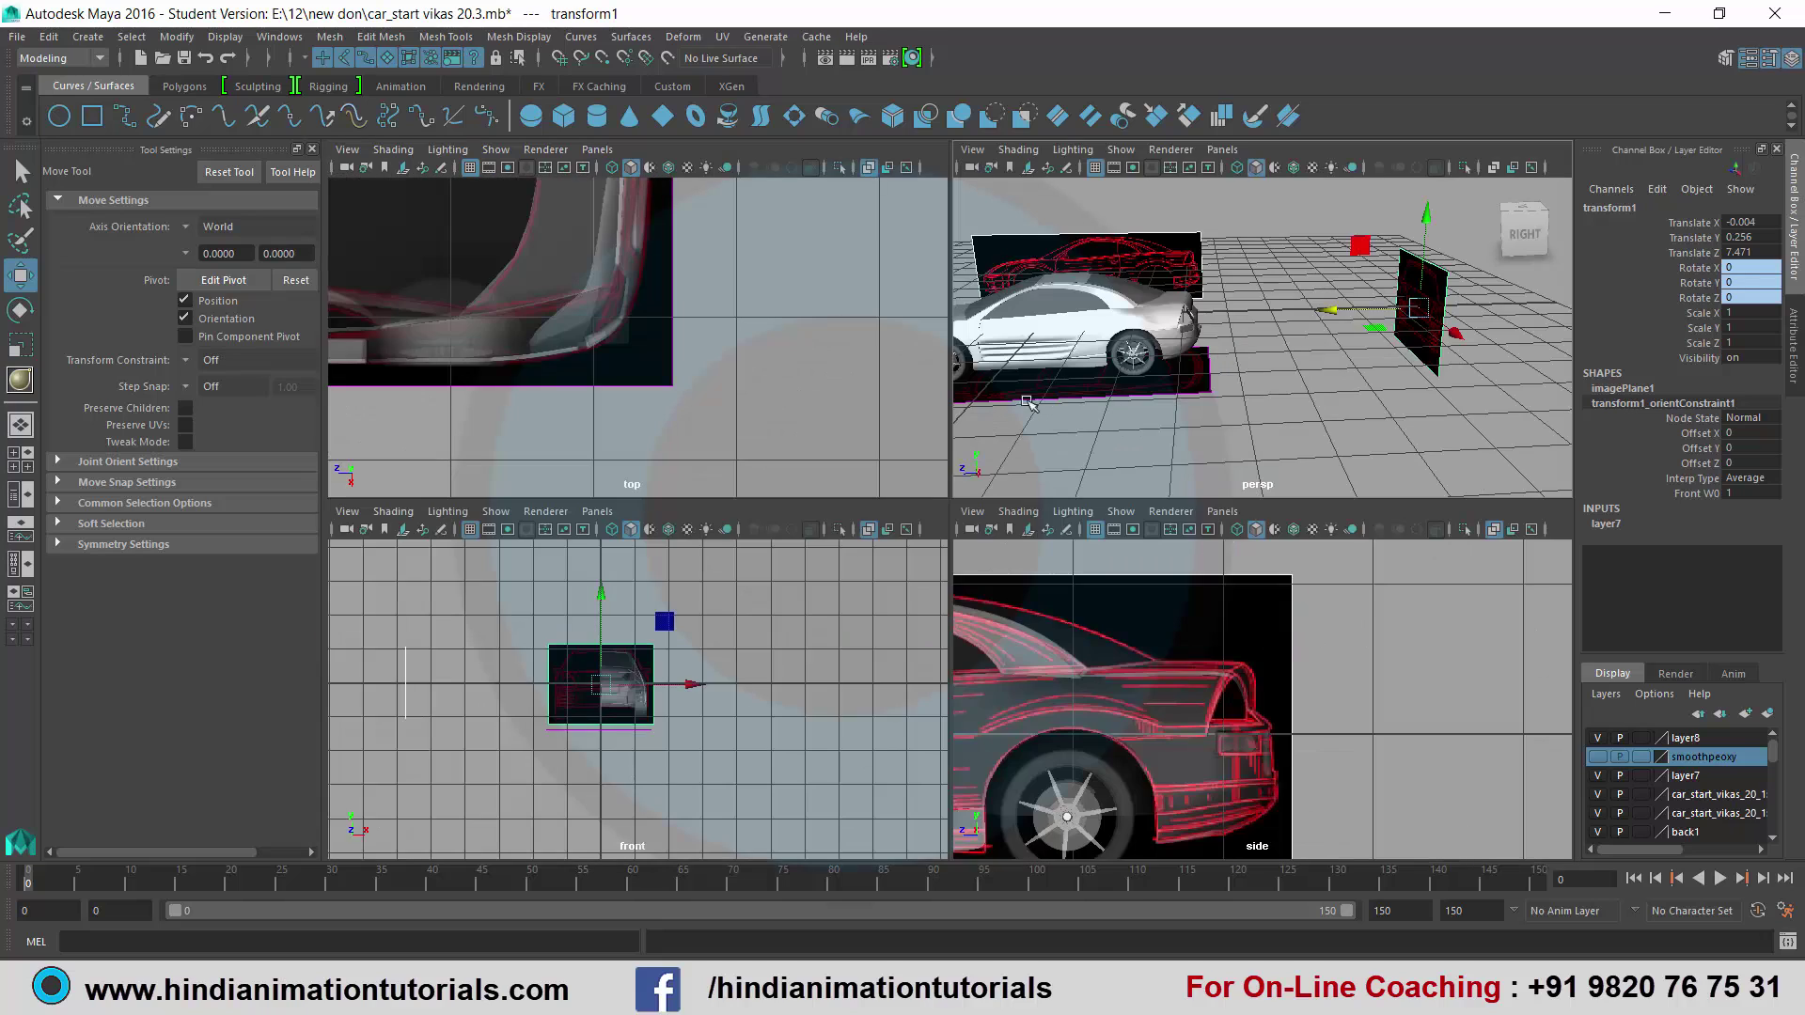
{"action": "key", "text": "space"}
{"action": "scroll", "coordinate": [951, 592], "scroll_direction": "up", "scroll_amount": 2}
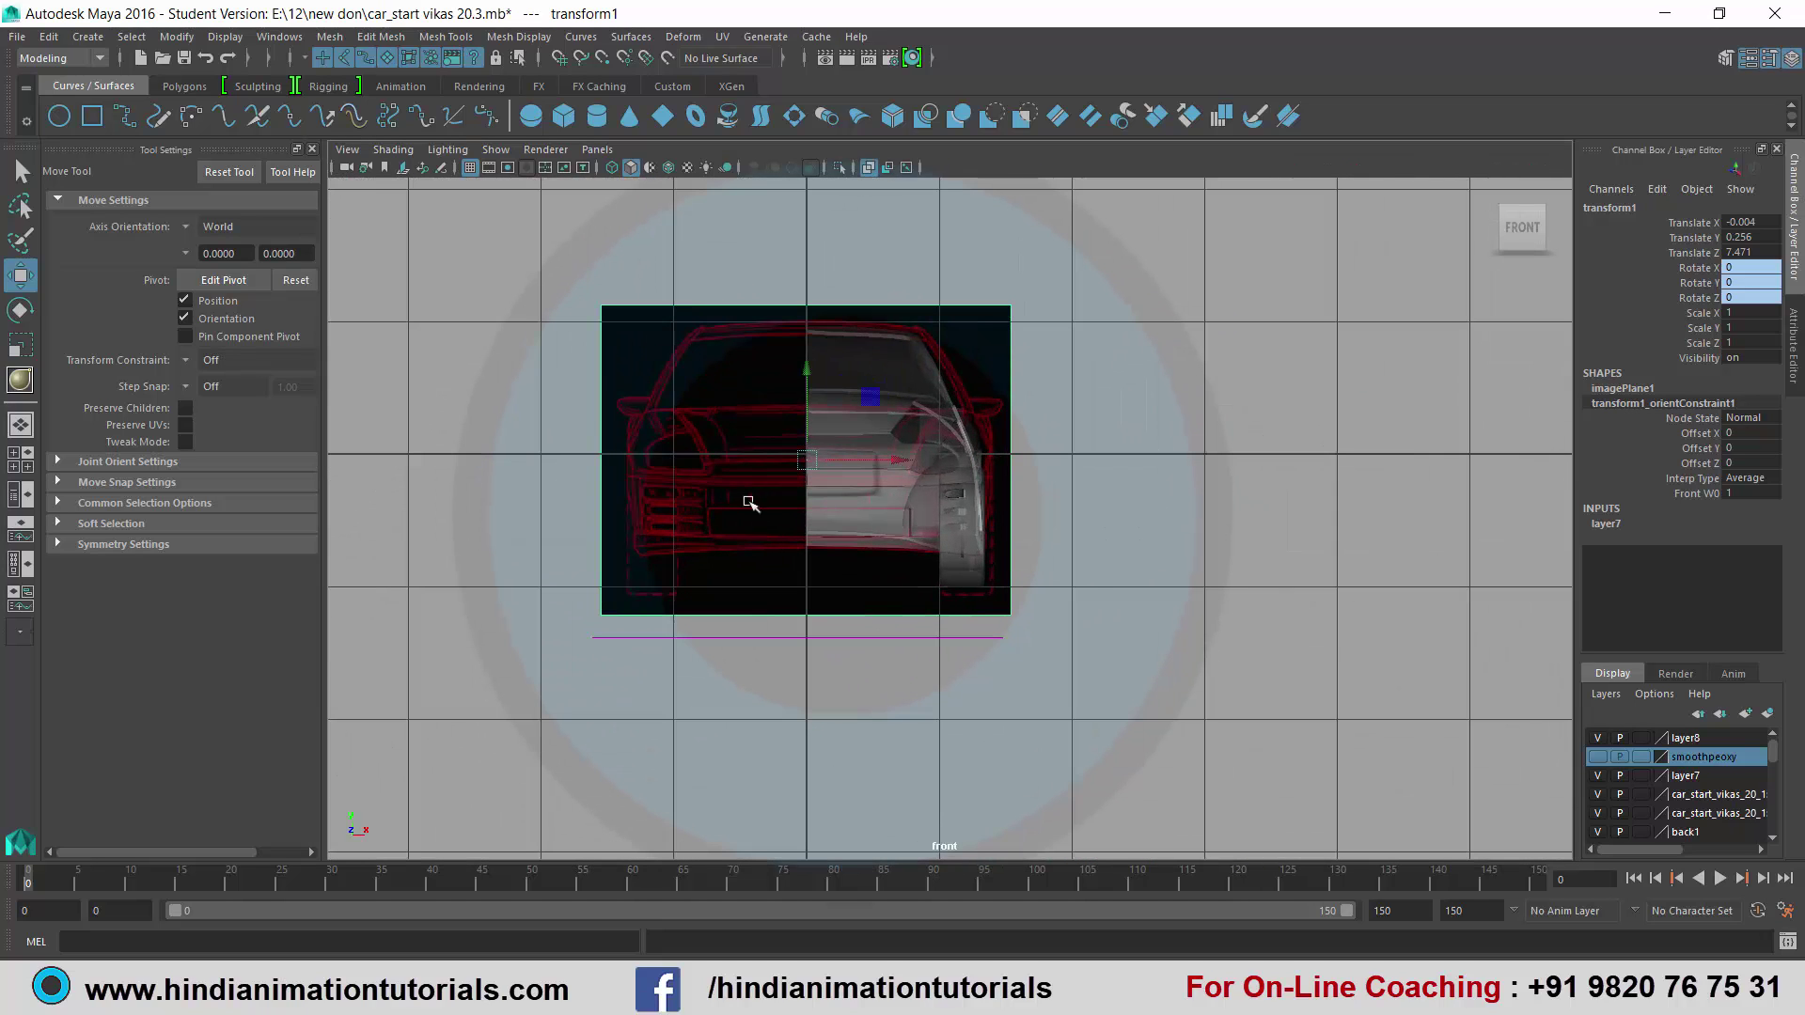
{"action": "scroll", "coordinate": [749, 503], "scroll_direction": "up", "scroll_amount": 2}
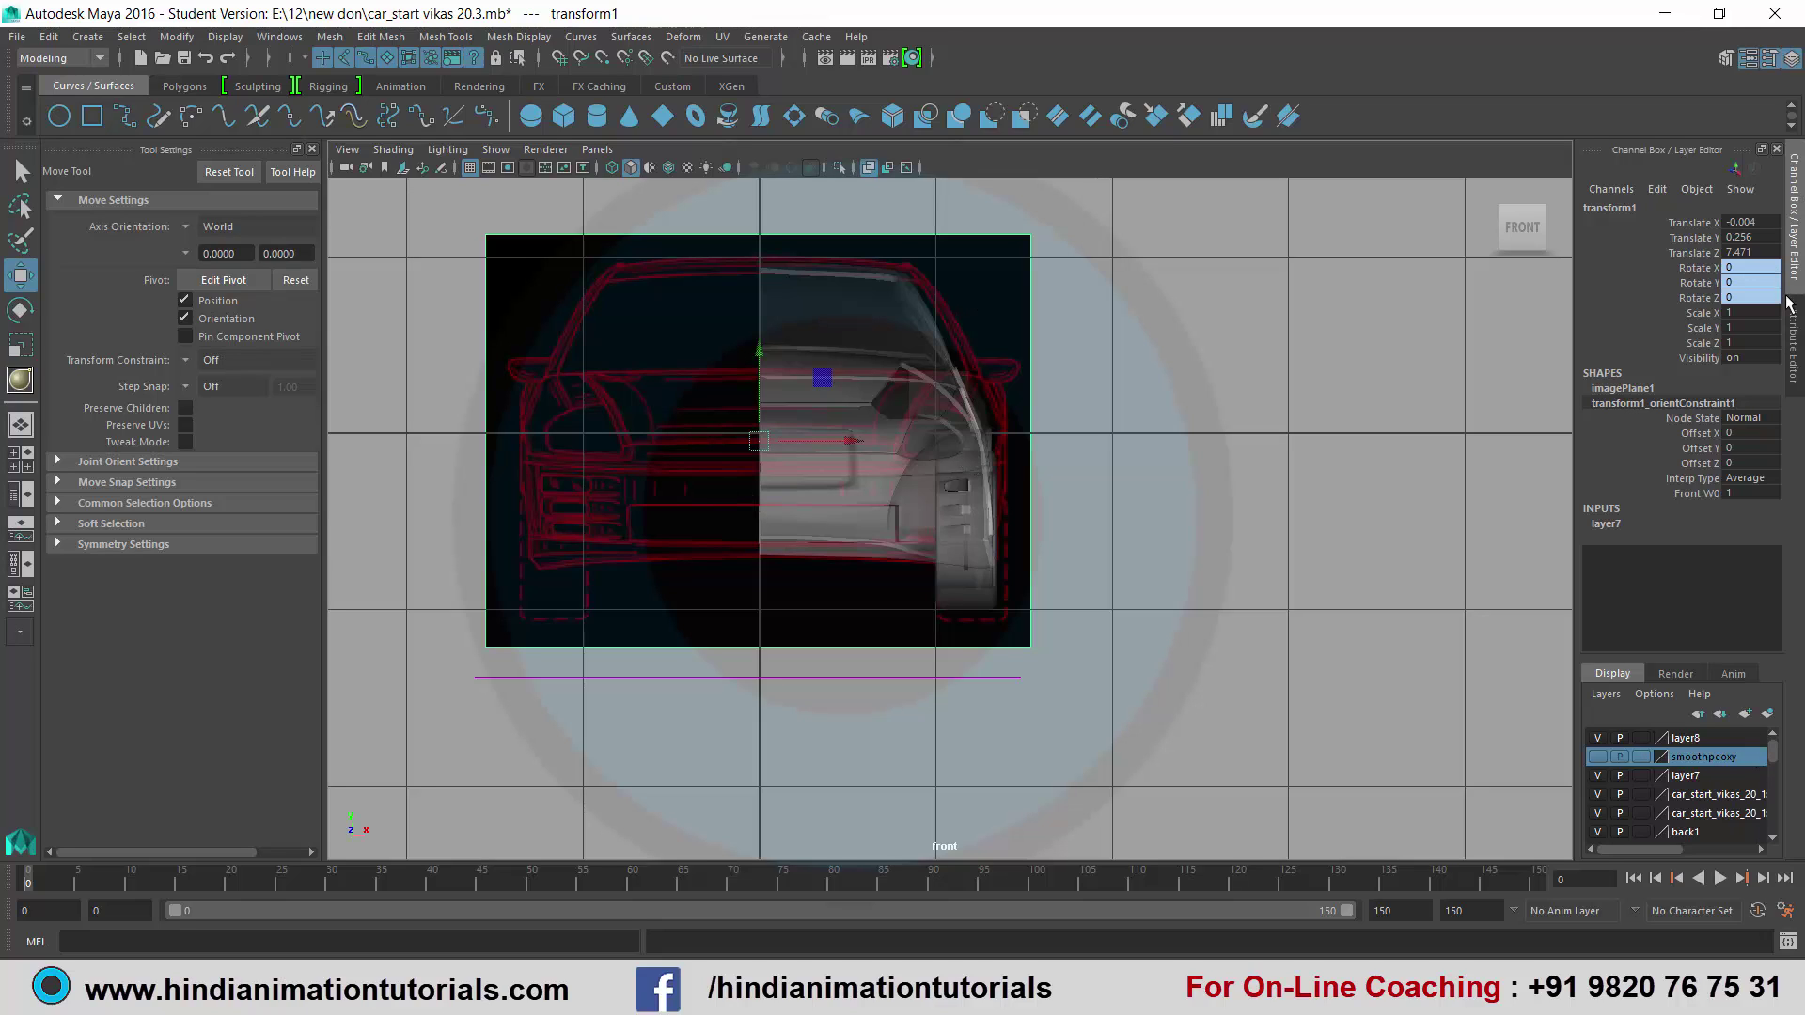
{"action": "left_click", "coordinate": [1795, 324]}
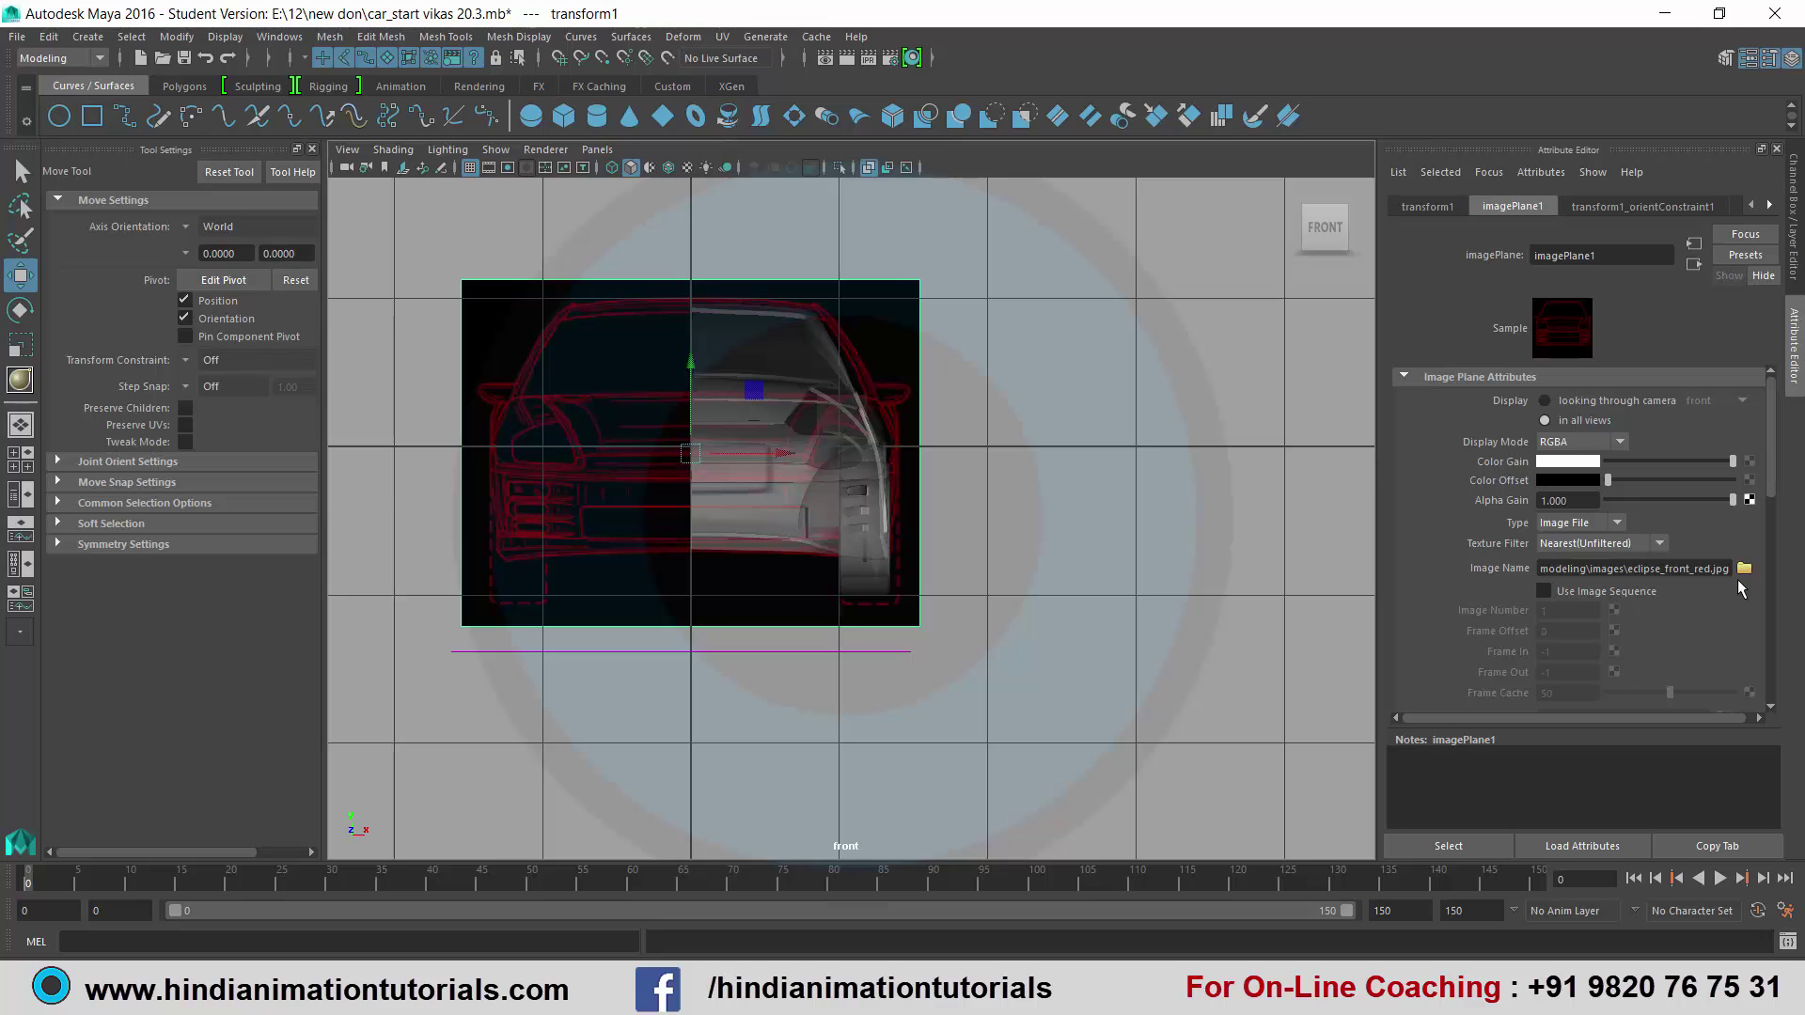
{"action": "left_click", "coordinate": [1743, 569]}
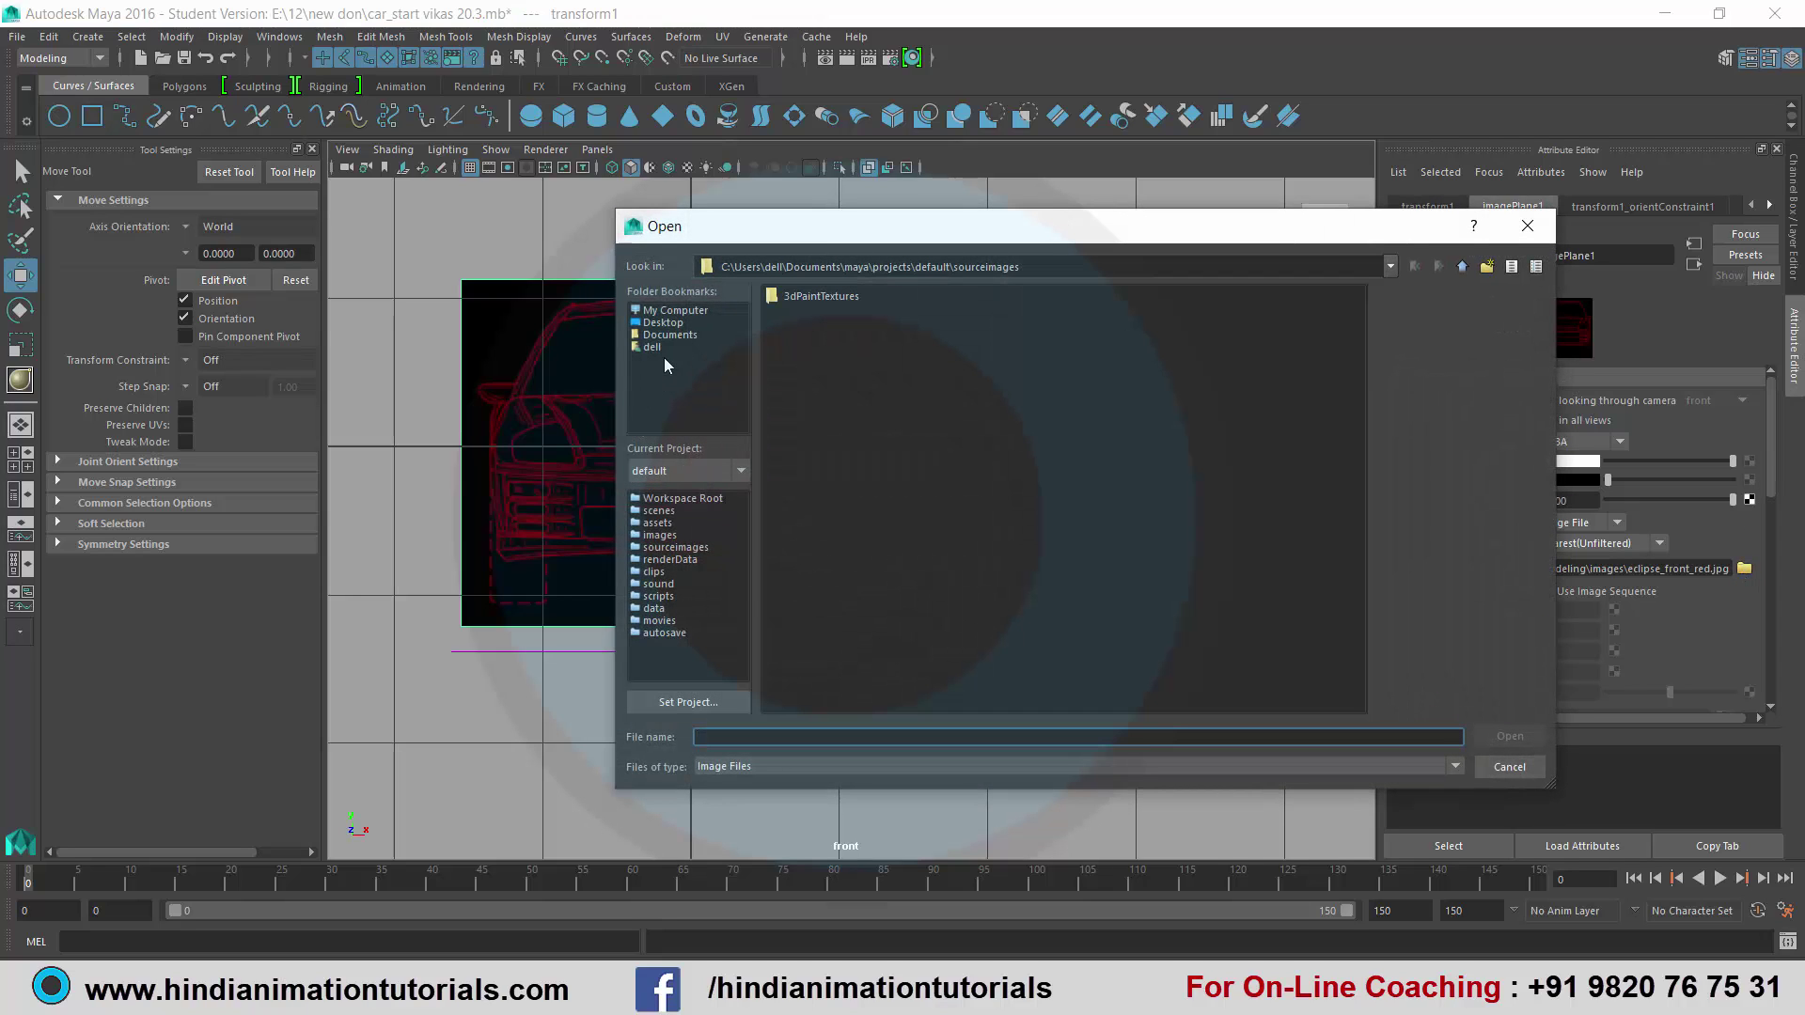
Load eclipse_back_red.jpg from D:\car\car modeling\images into the image plane.
{"action": "left_click", "coordinate": [677, 312]}
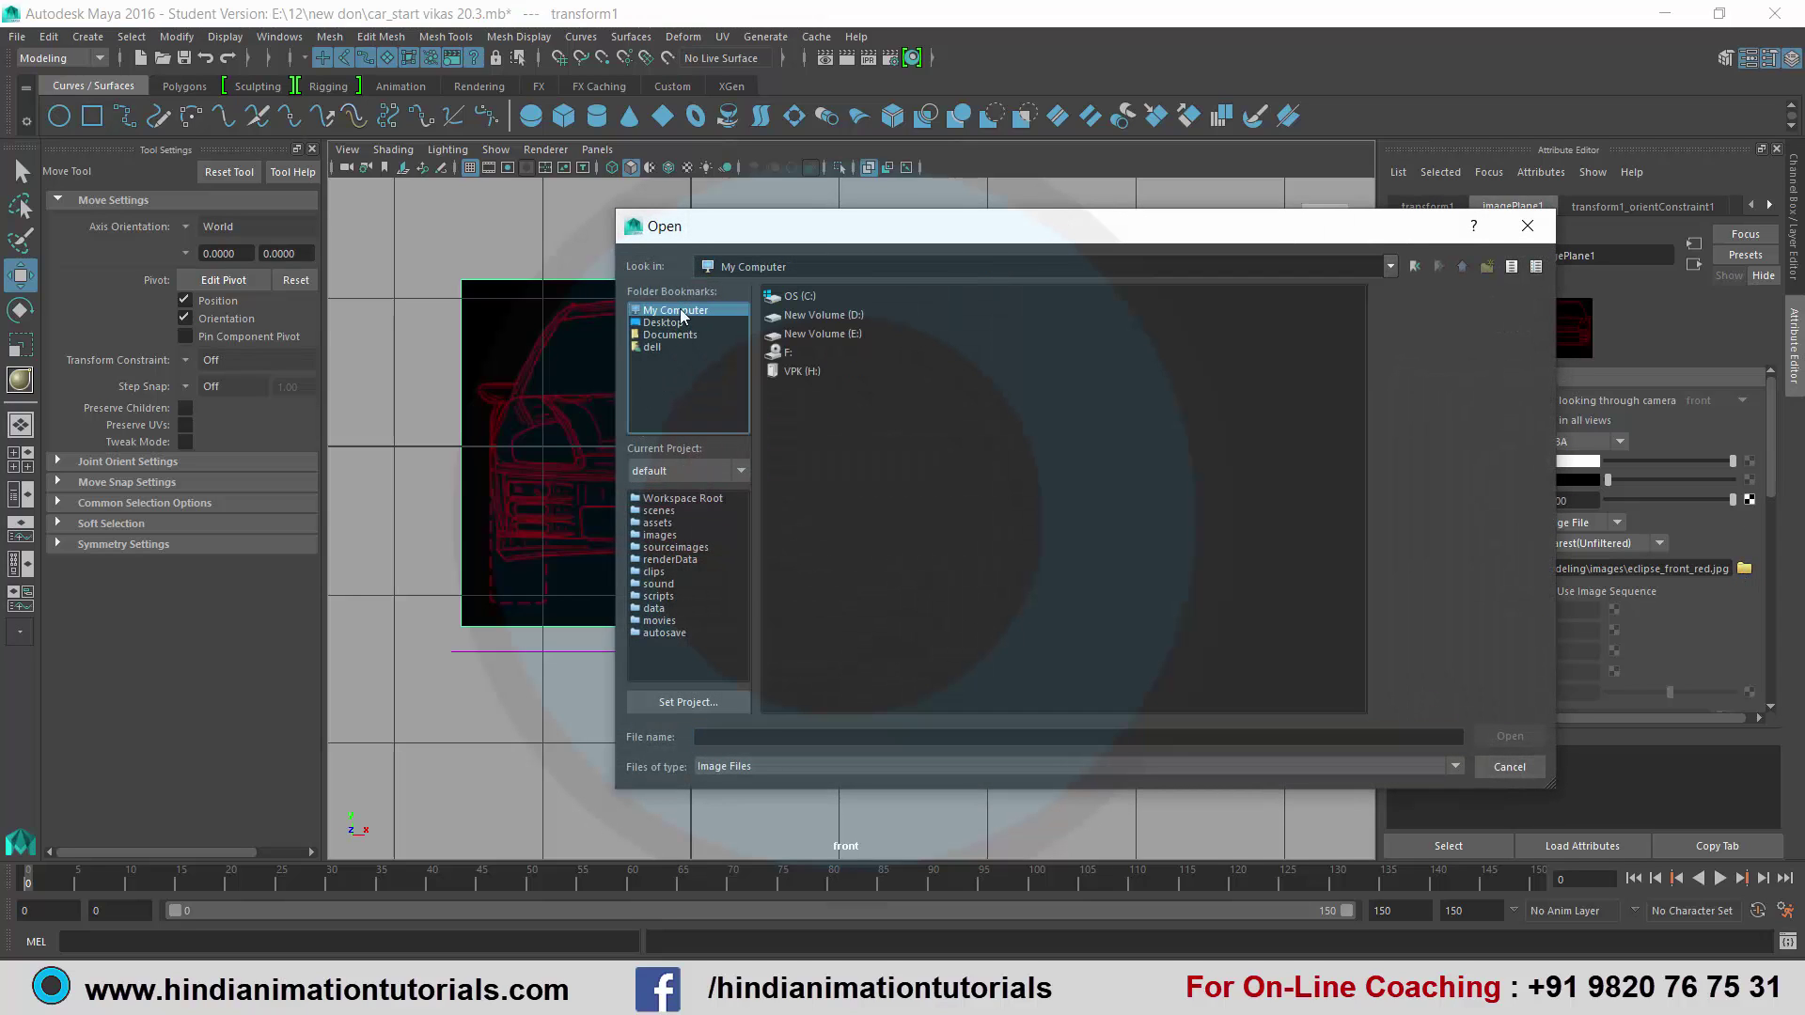
{"action": "double_click", "coordinate": [853, 321]}
{"action": "double_click", "coordinate": [792, 314]}
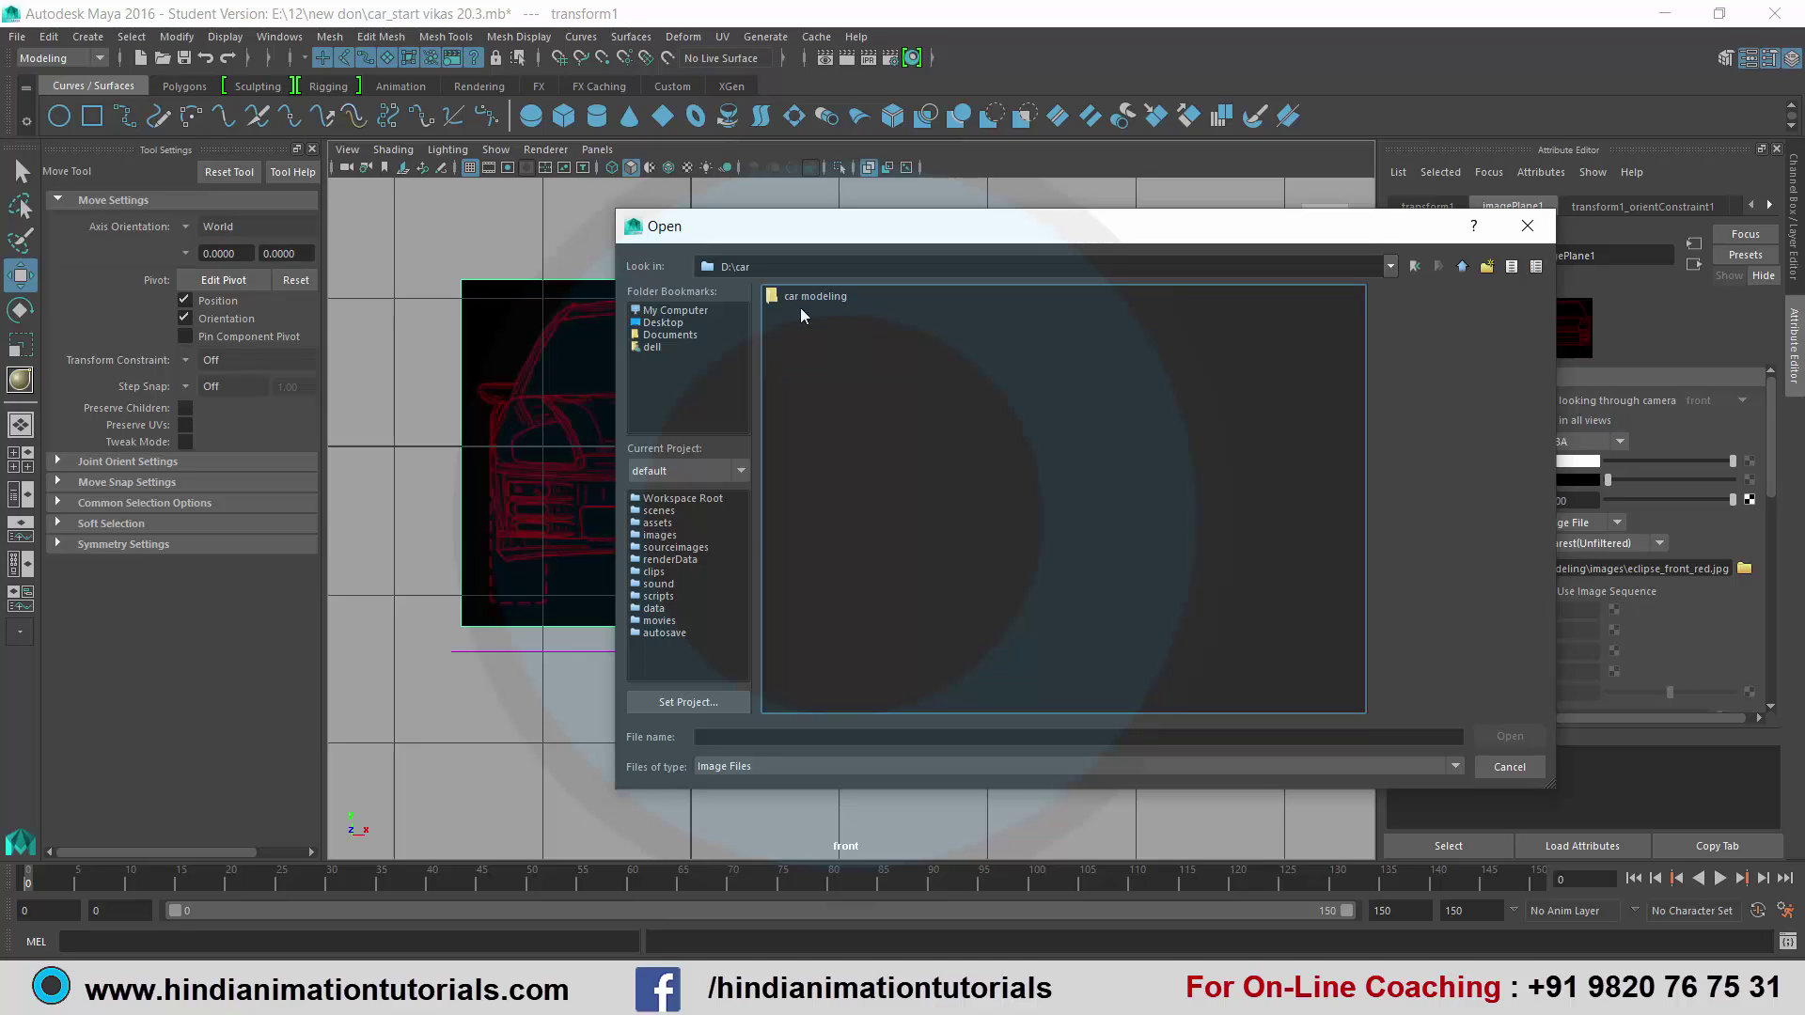
{"action": "double_click", "coordinate": [820, 298]}
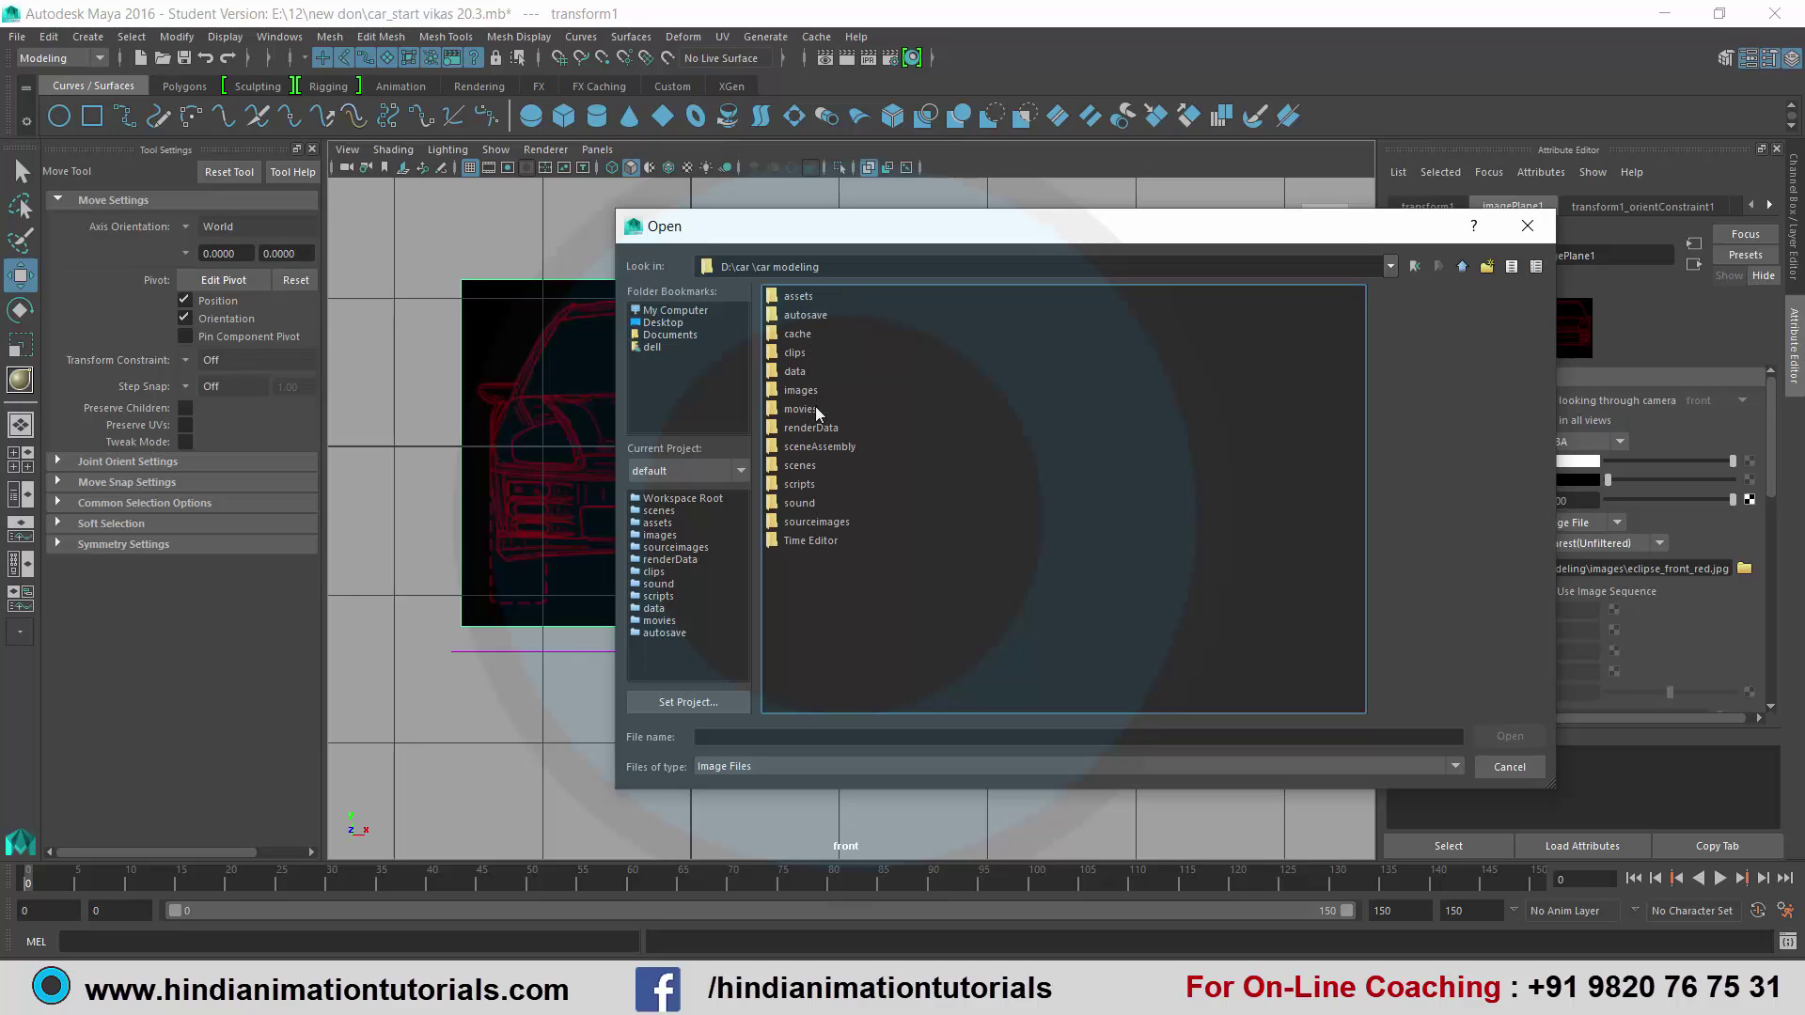
{"action": "double_click", "coordinate": [814, 396]}
{"action": "left_click", "coordinate": [814, 408]}
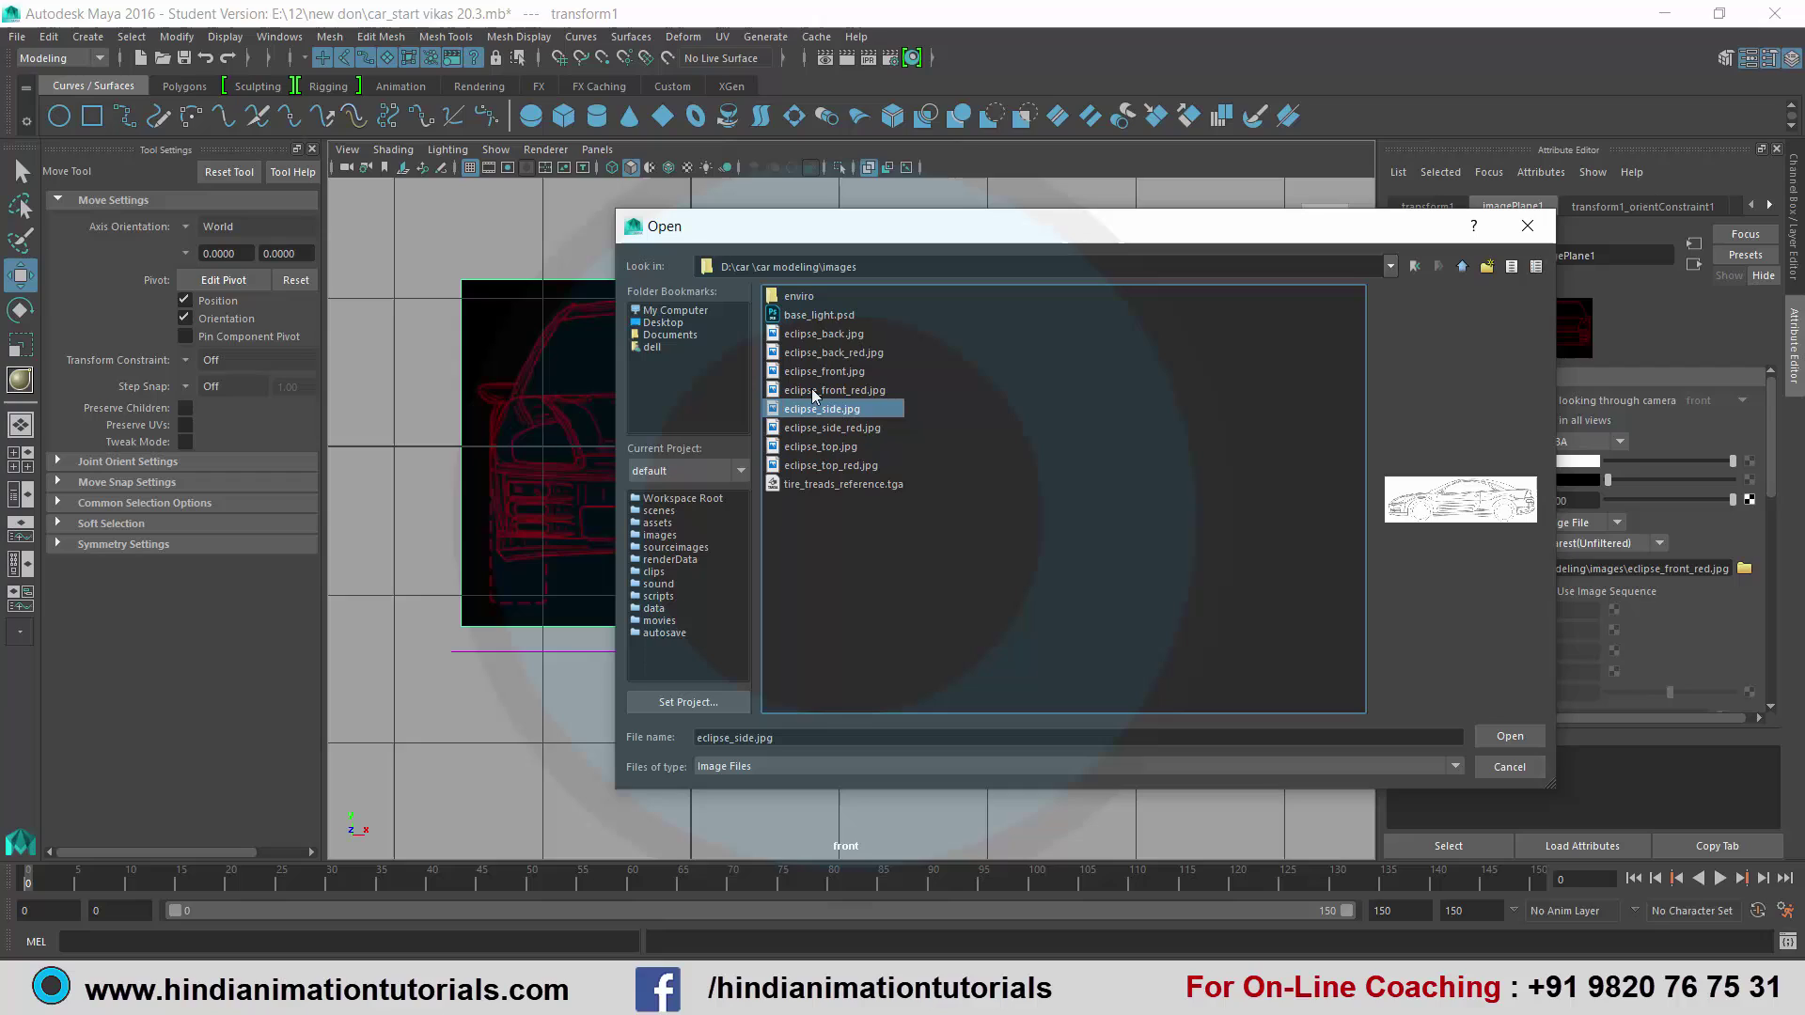
{"action": "left_click", "coordinate": [833, 334]}
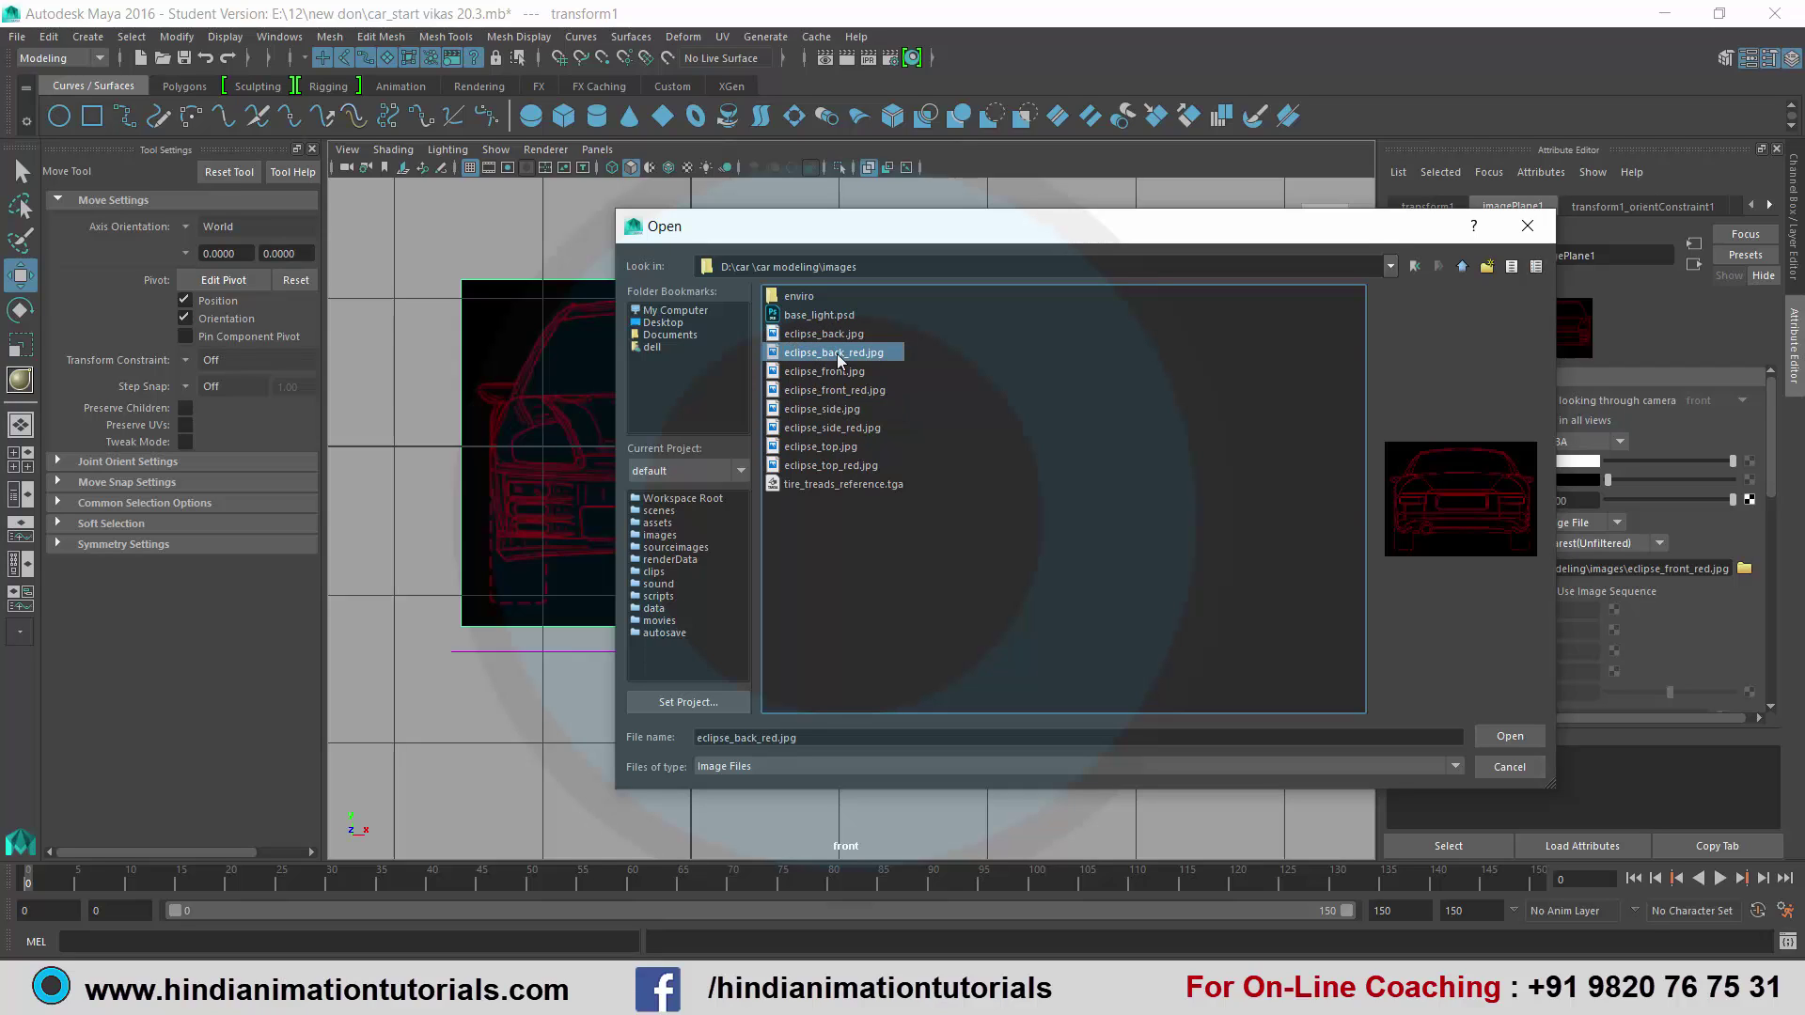
{"action": "left_click", "coordinate": [1507, 731]}
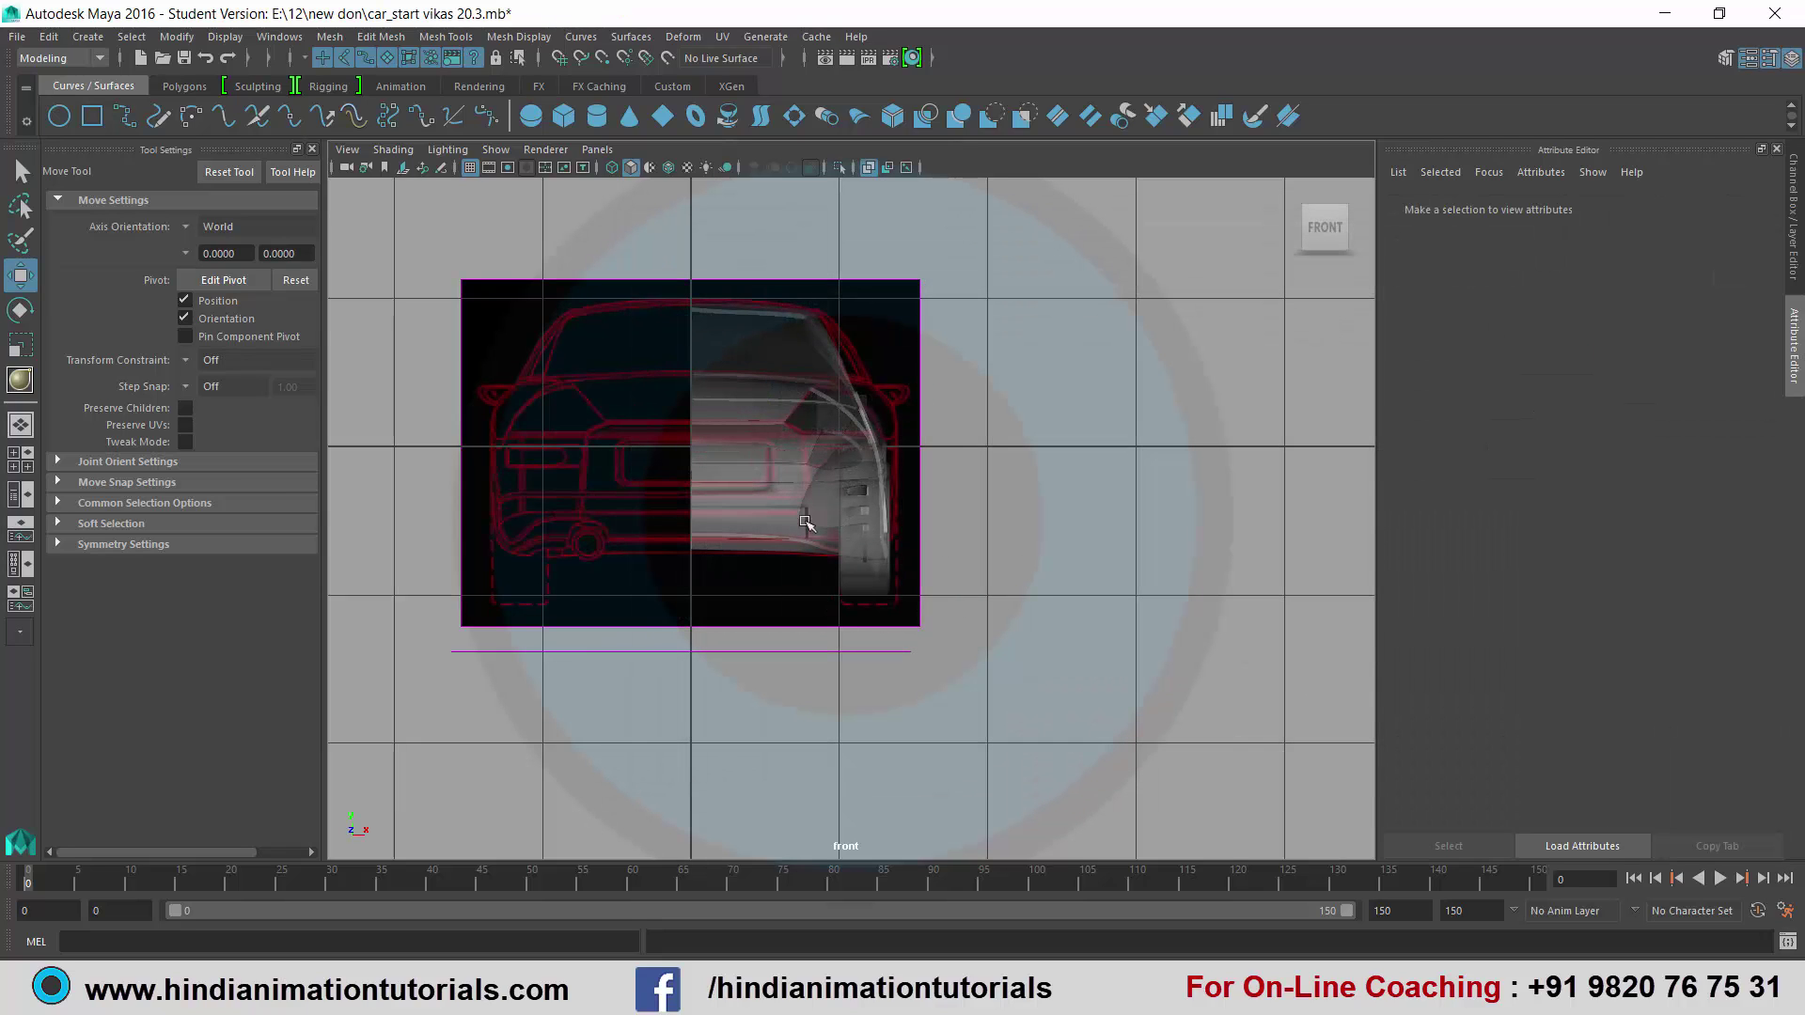
Check the rear blueprint in the front view, then select pPlane3 at the car's rear in perspective.
{"action": "key", "text": "space"}
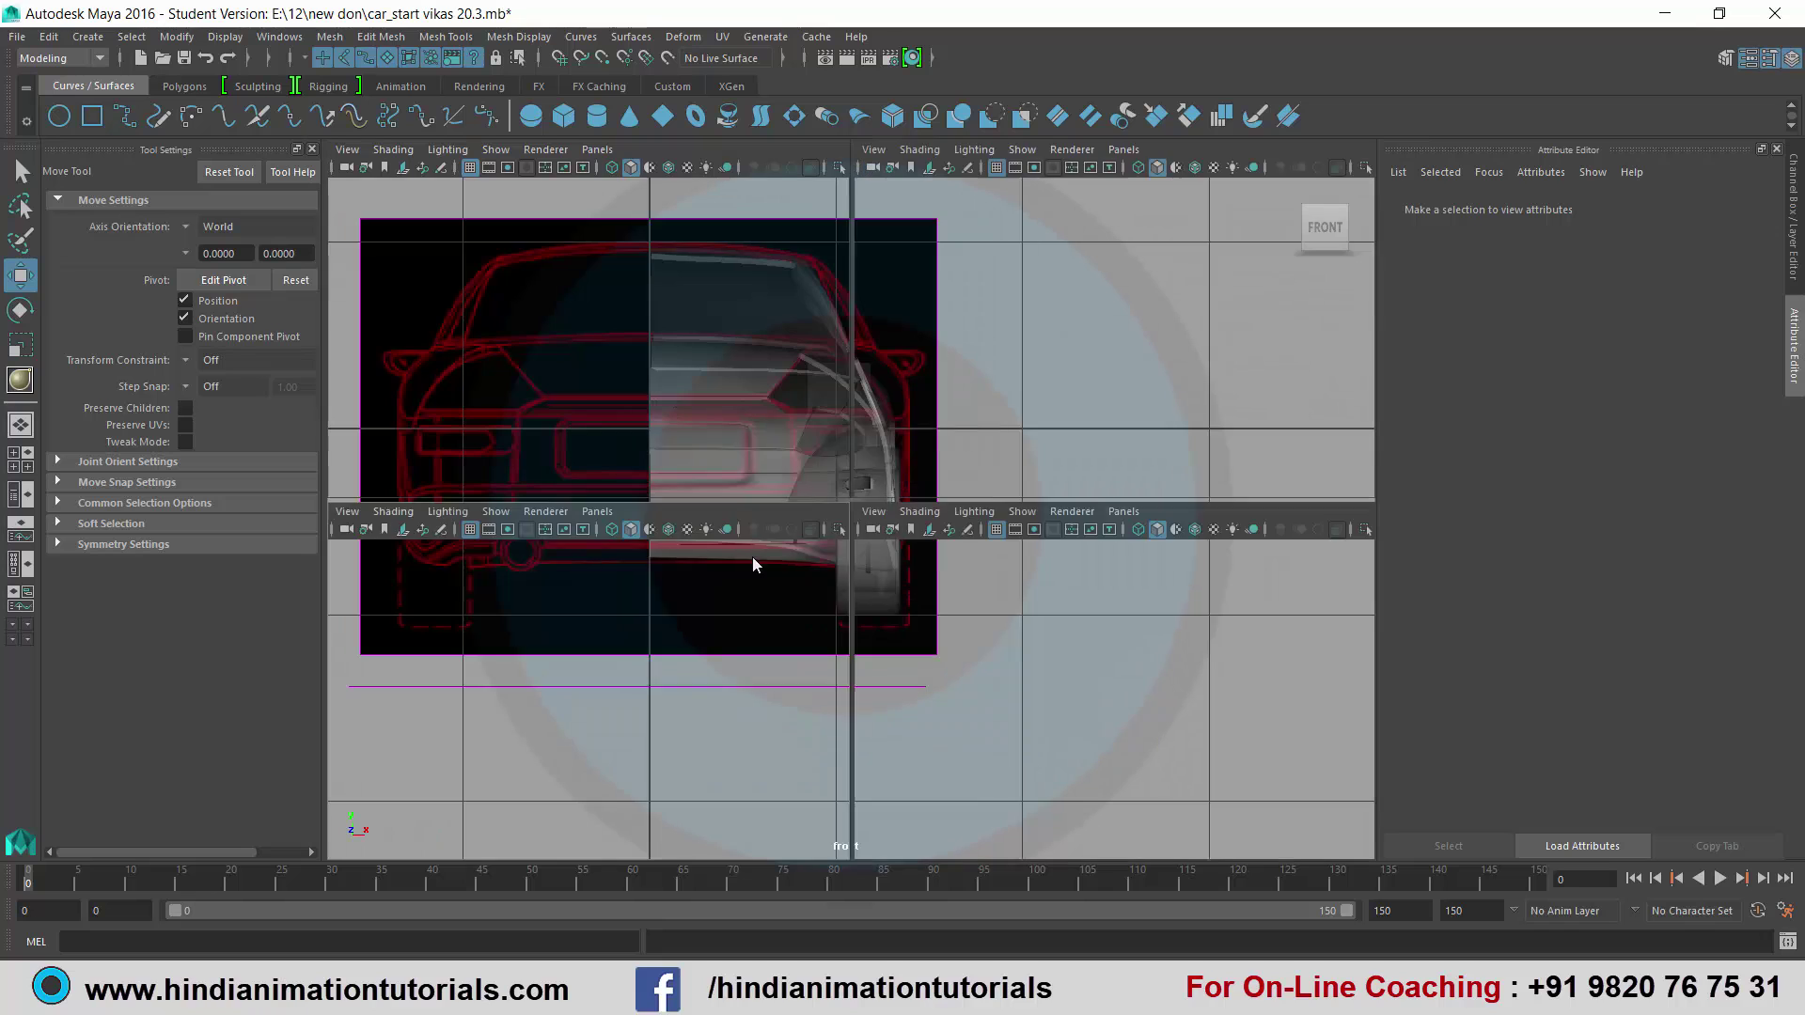
{"action": "key", "text": "space"}
{"action": "scroll", "coordinate": [789, 714], "scroll_direction": "down", "scroll_amount": 5}
{"action": "scroll", "coordinate": [911, 629], "scroll_direction": "up", "scroll_amount": 4}
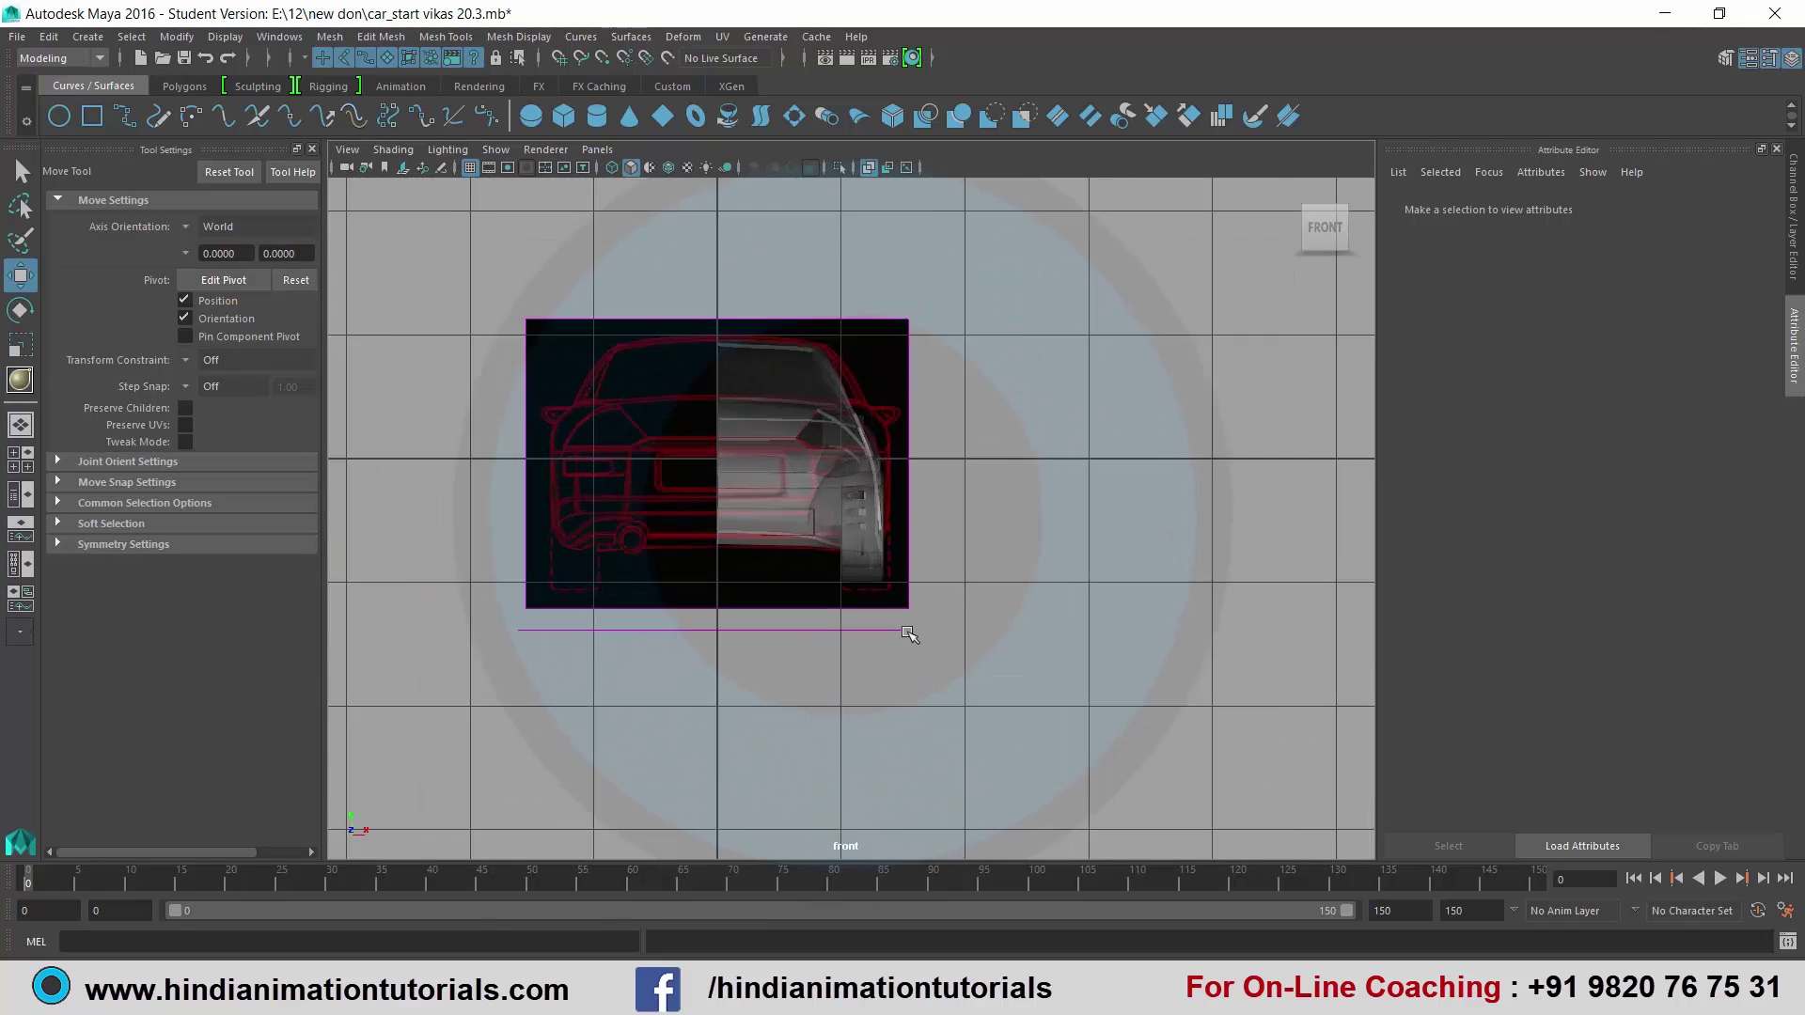
{"action": "scroll", "coordinate": [837, 621], "scroll_direction": "up", "scroll_amount": 4}
{"action": "scroll", "coordinate": [850, 586], "scroll_direction": "down", "scroll_amount": 5}
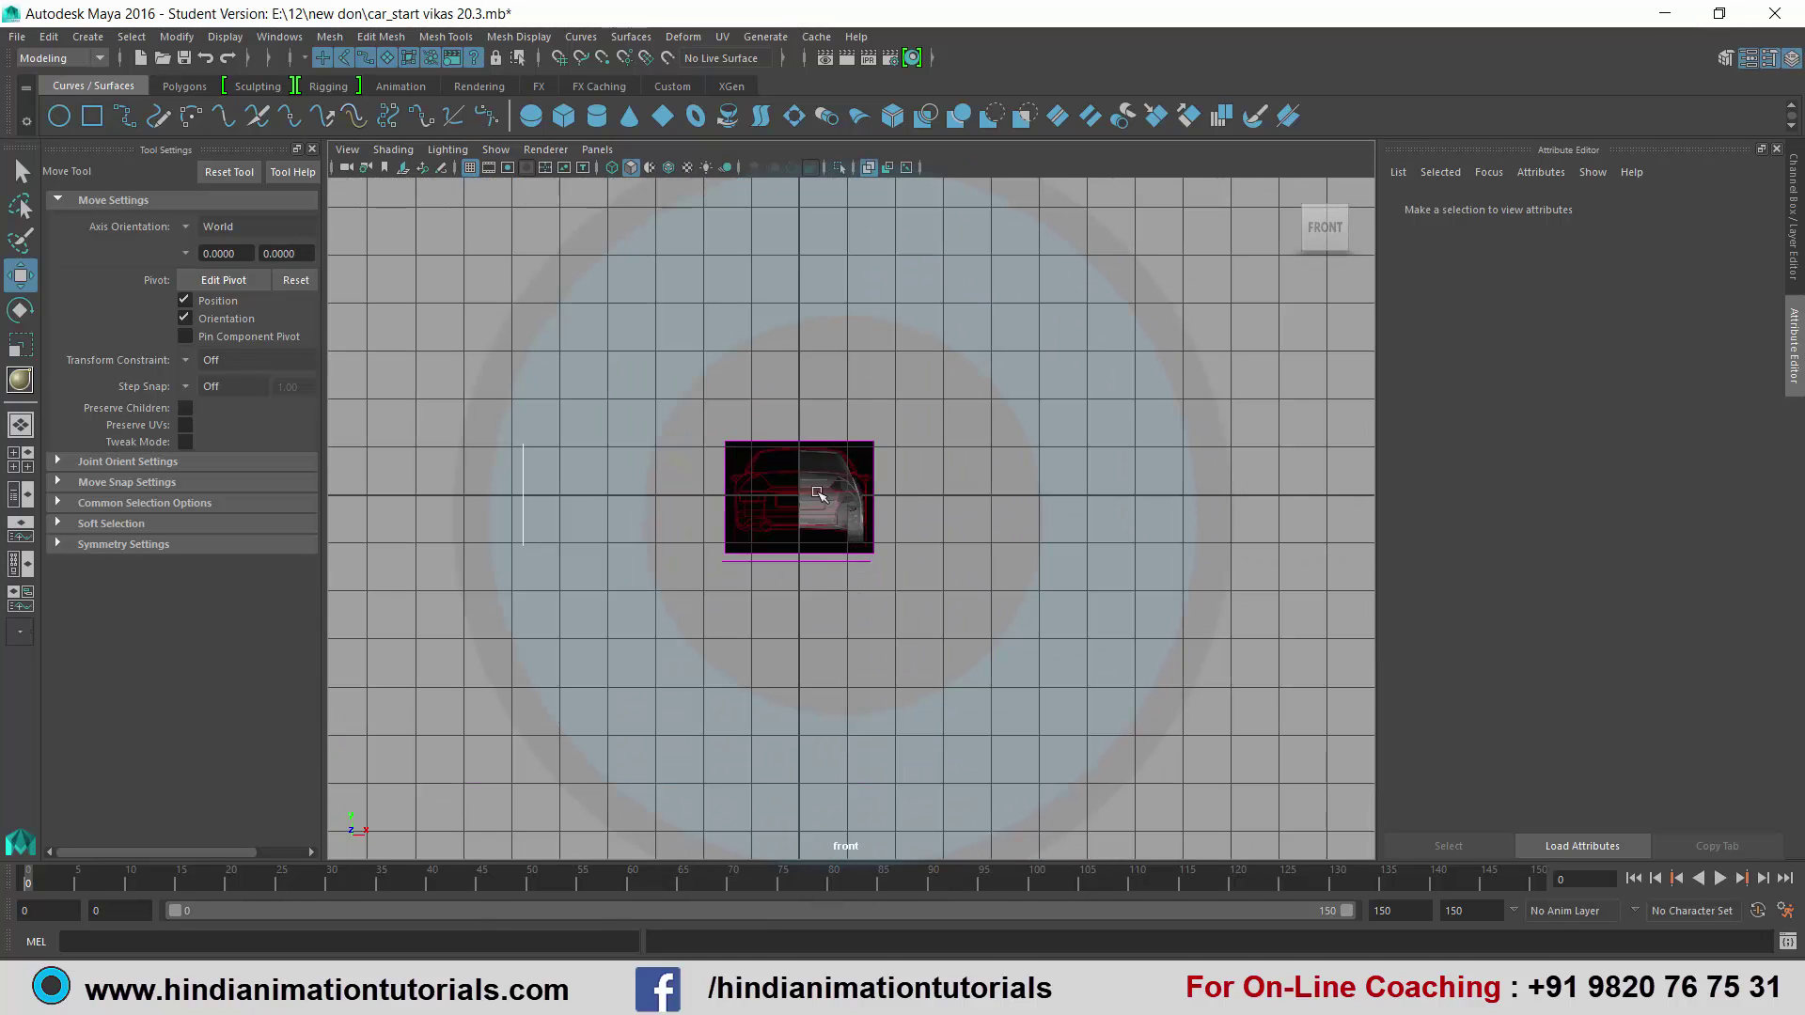
{"action": "key", "text": "space"}
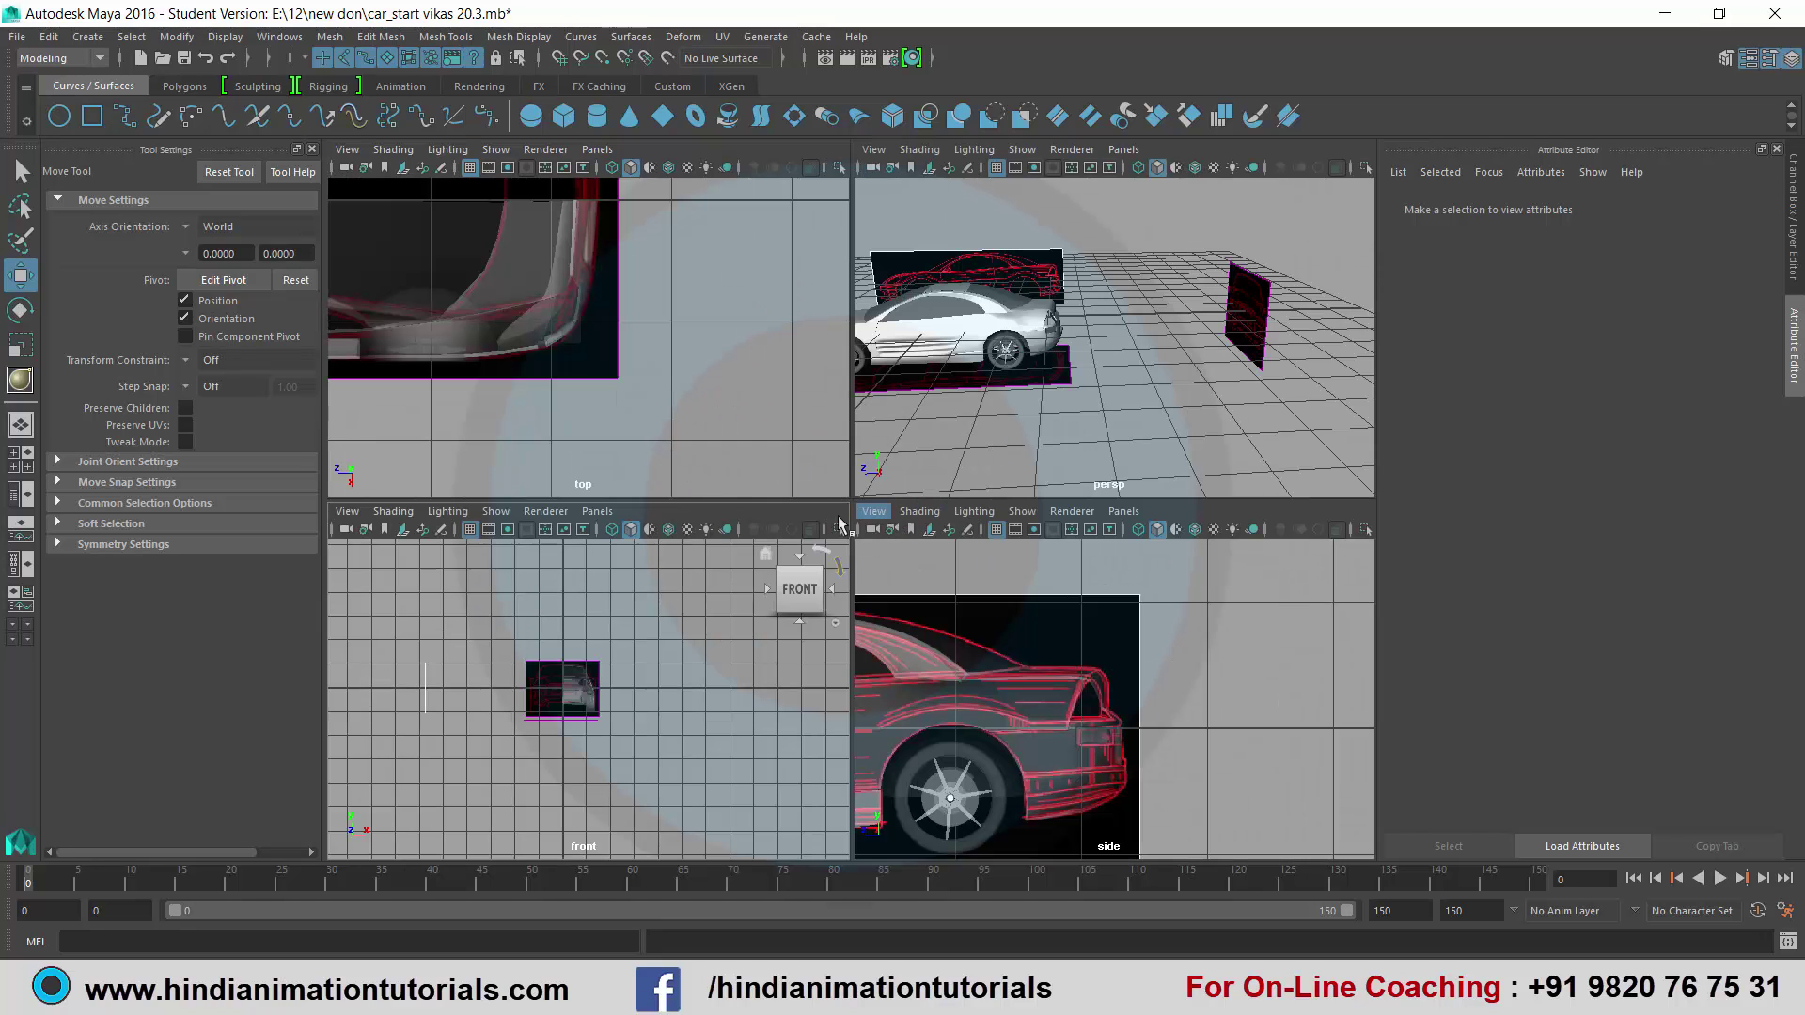
{"action": "key", "text": "space"}
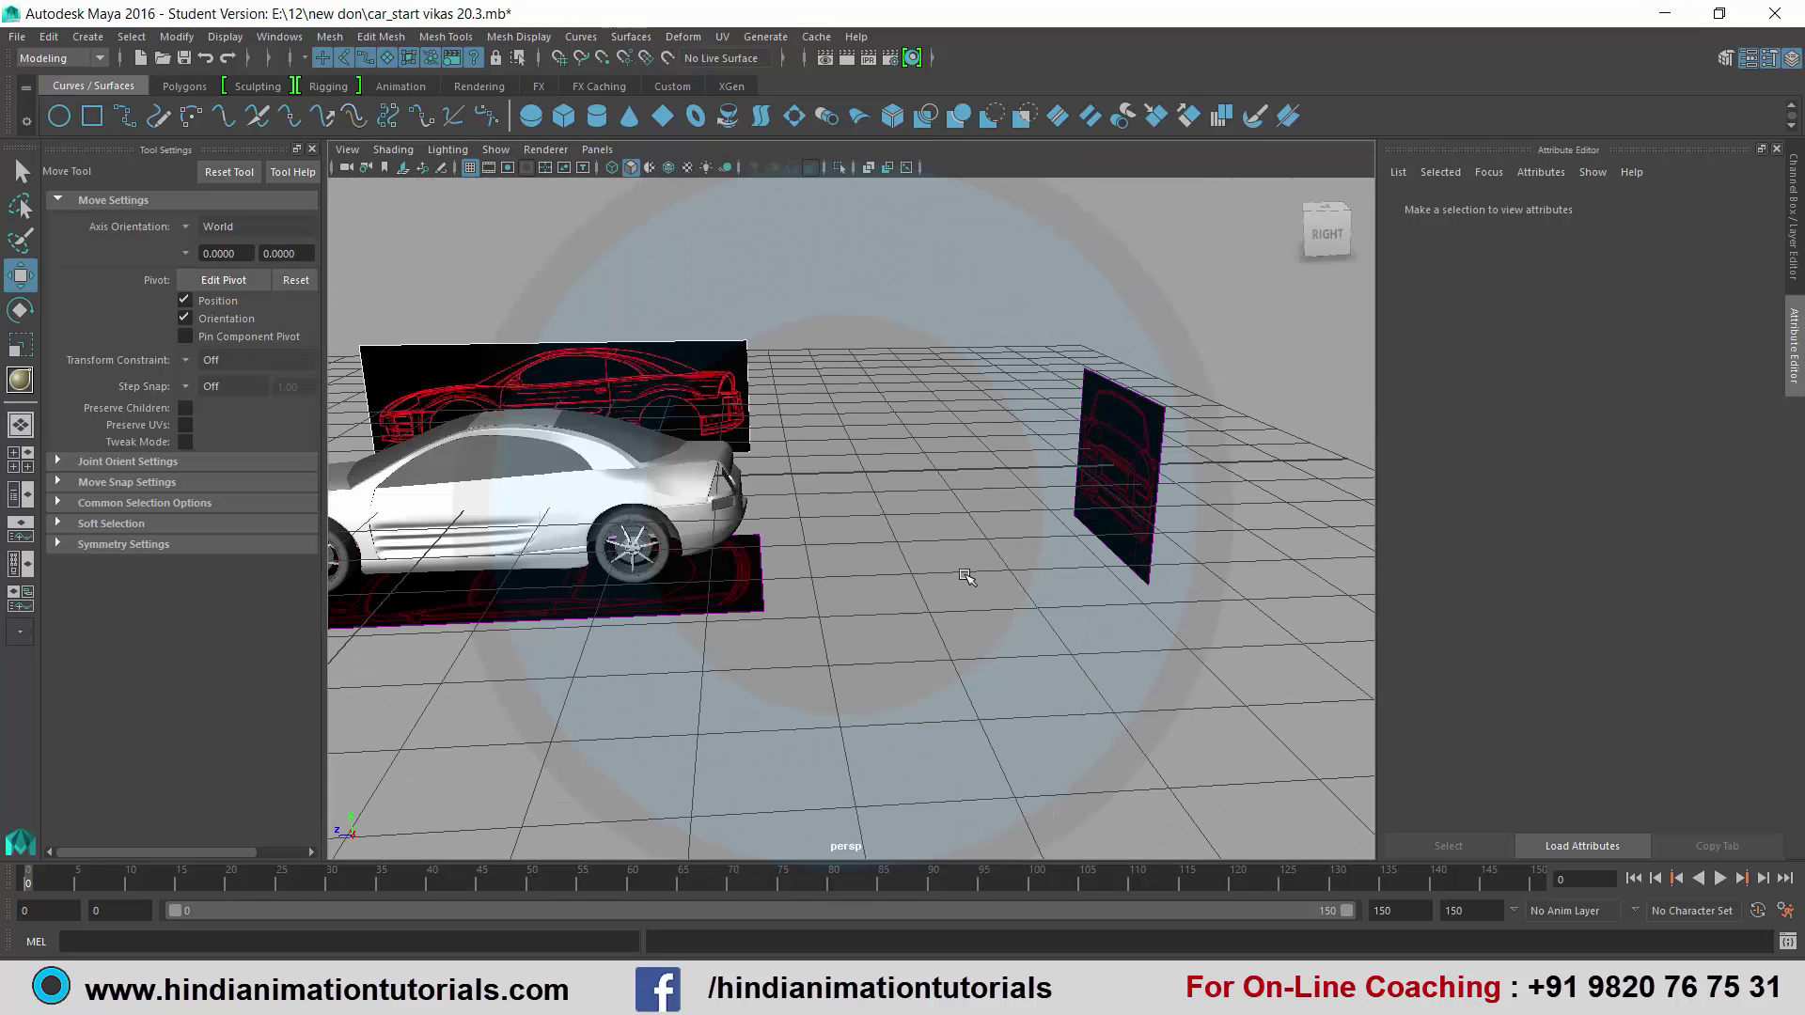
{"action": "scroll", "coordinate": [968, 573], "scroll_direction": "up", "scroll_amount": 3}
{"action": "scroll", "coordinate": [996, 604], "scroll_direction": "up", "scroll_amount": 3}
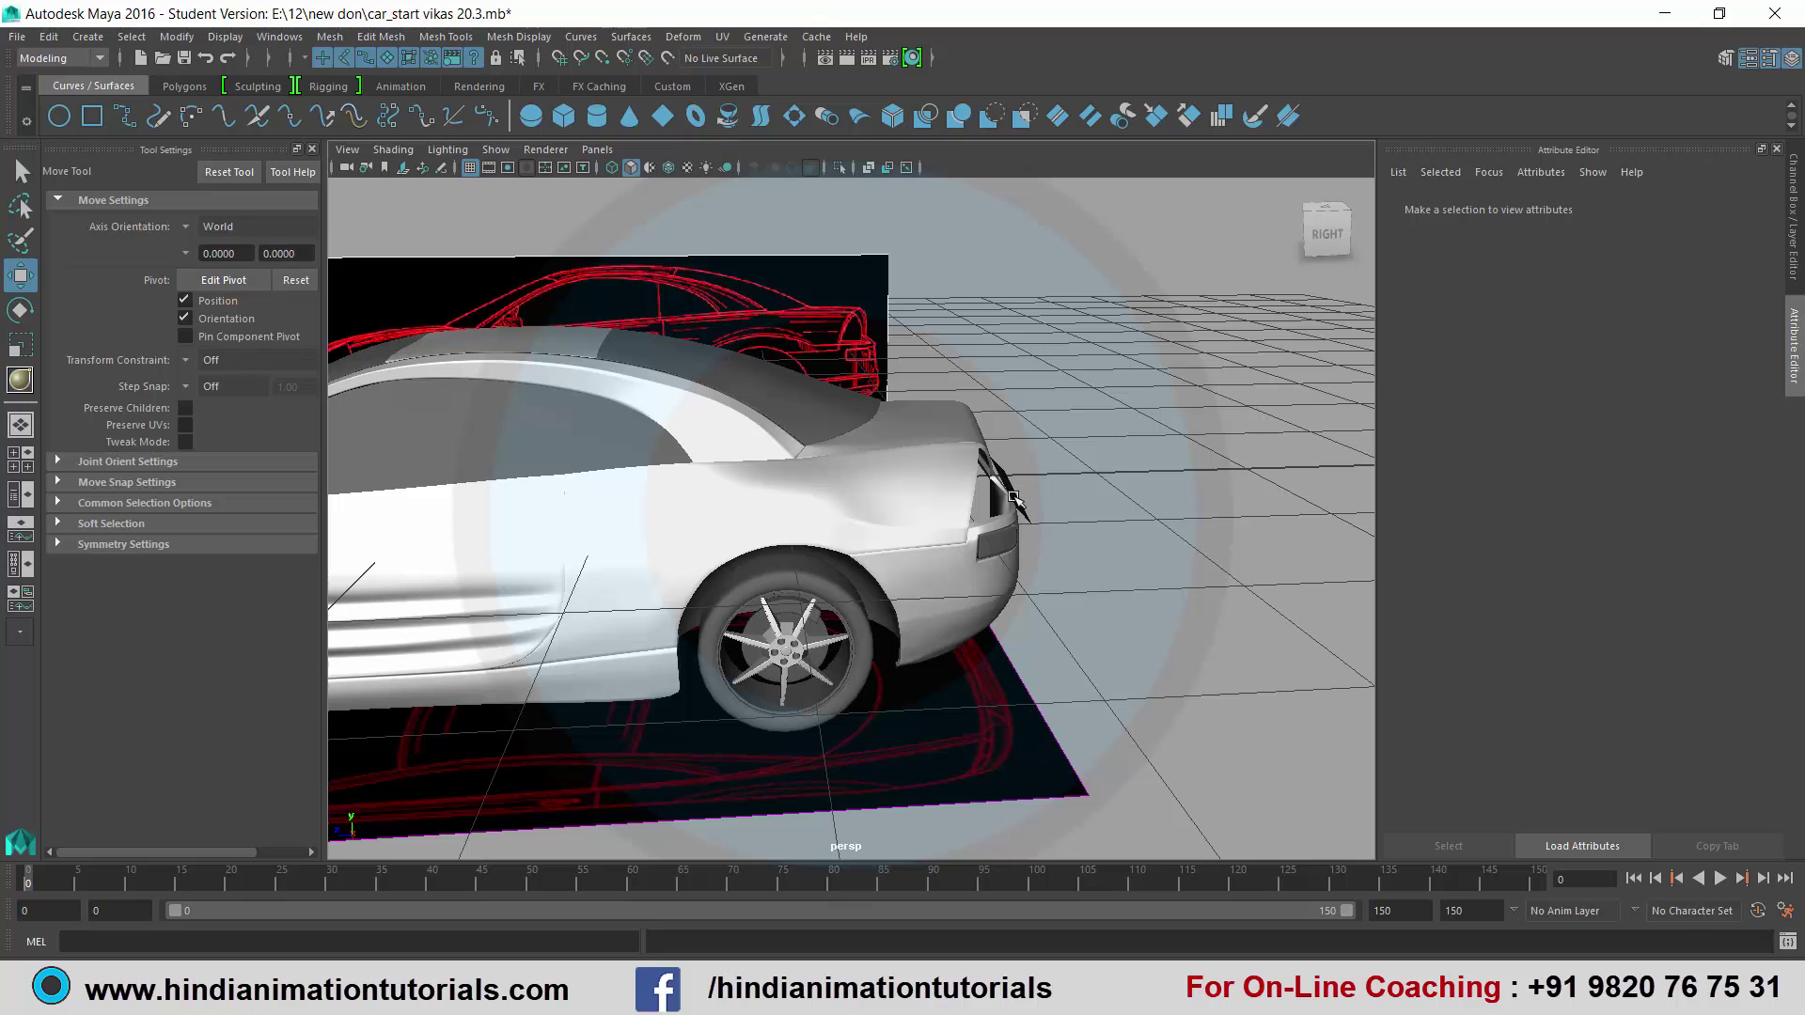
{"action": "left_click", "coordinate": [1006, 493]}
{"action": "key", "text": "space"}
{"action": "key", "text": "space"}
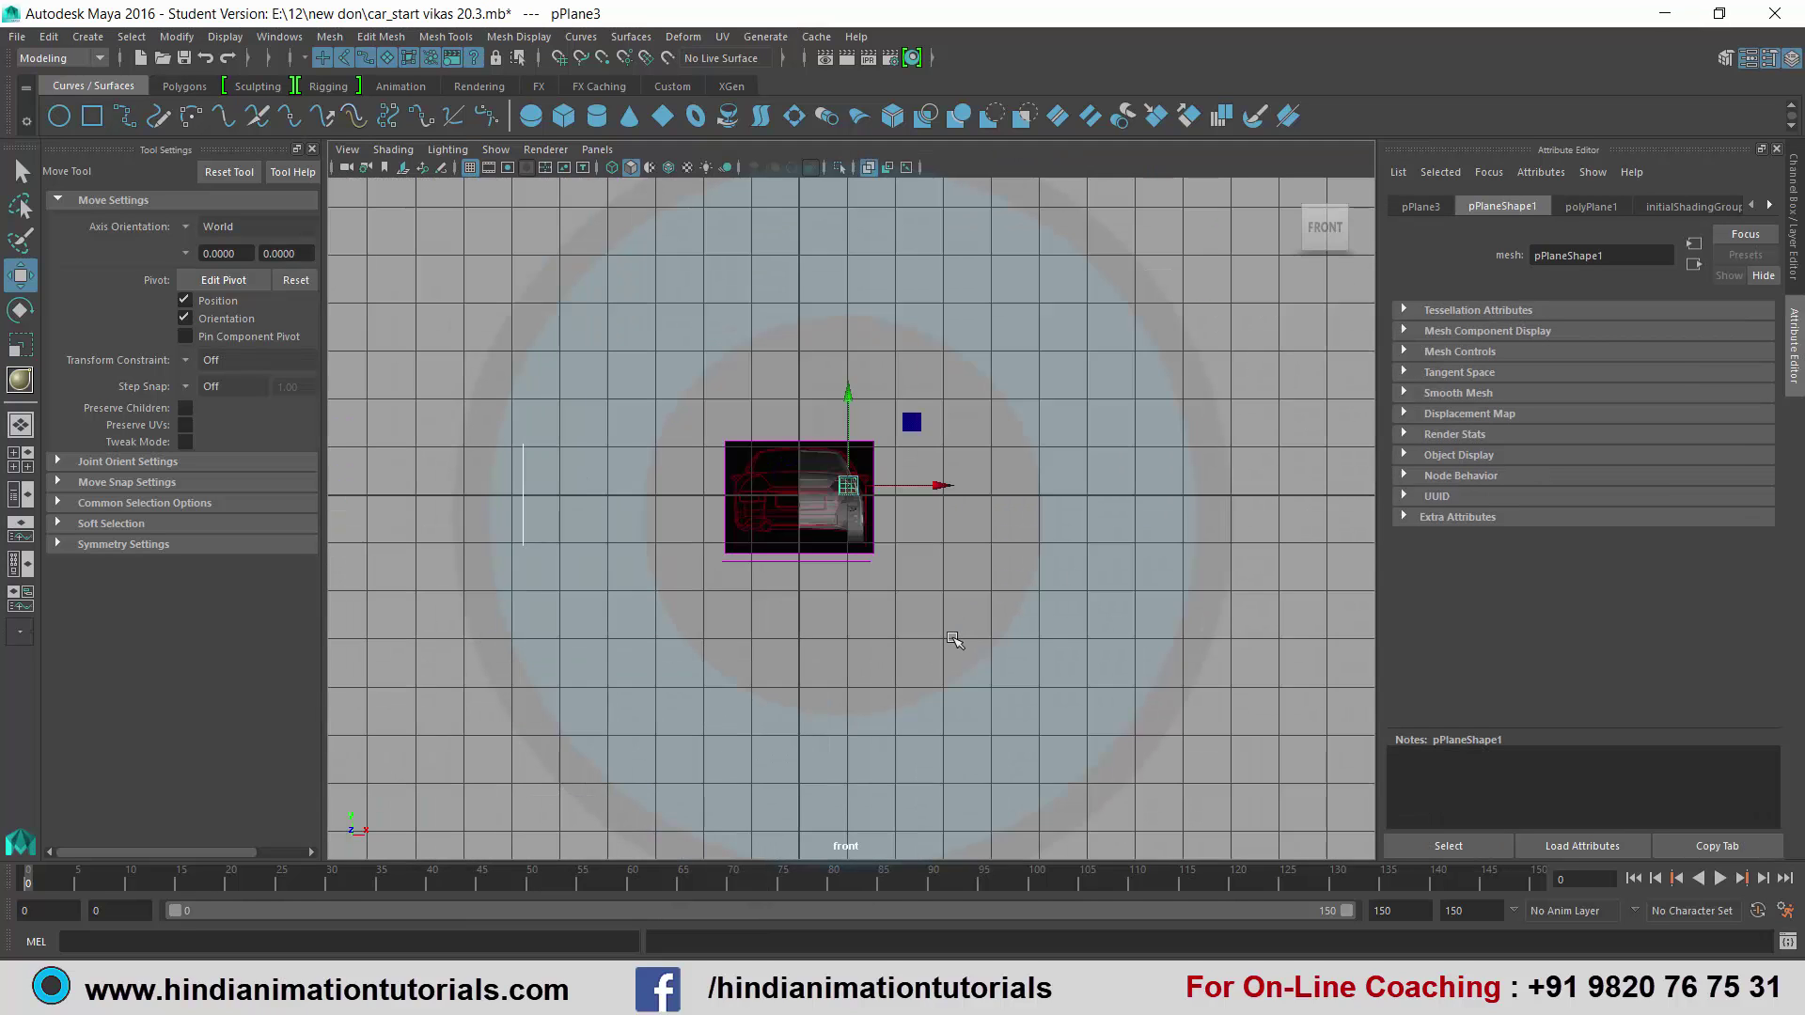
In the front view, move pPlane3 left and up toward the rear light opening.
{"action": "scroll", "coordinate": [940, 621], "scroll_direction": "up", "scroll_amount": 3}
{"action": "scroll", "coordinate": [928, 595], "scroll_direction": "up", "scroll_amount": 2}
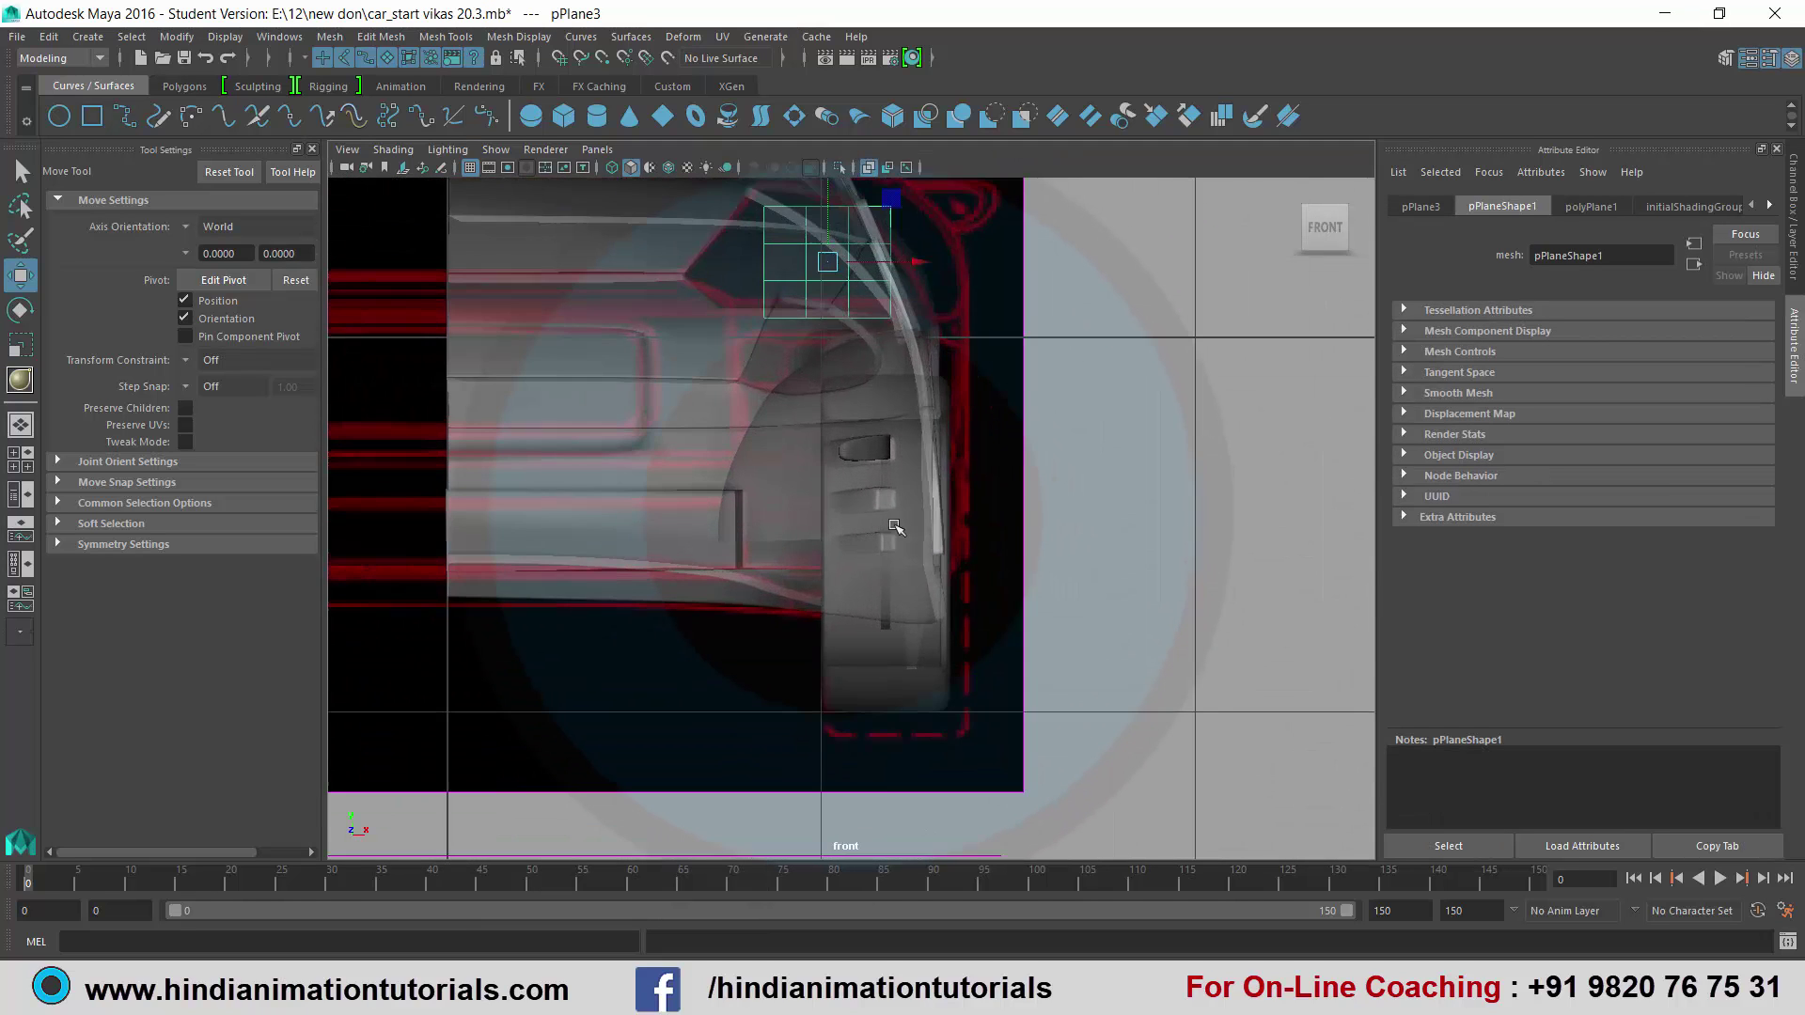
{"action": "scroll", "coordinate": [895, 555], "scroll_direction": "up", "scroll_amount": 2}
{"action": "scroll", "coordinate": [911, 615], "scroll_direction": "up", "scroll_amount": 2}
{"action": "left_click_drag", "start_coordinate": [959, 411], "coordinate": [926, 412]}
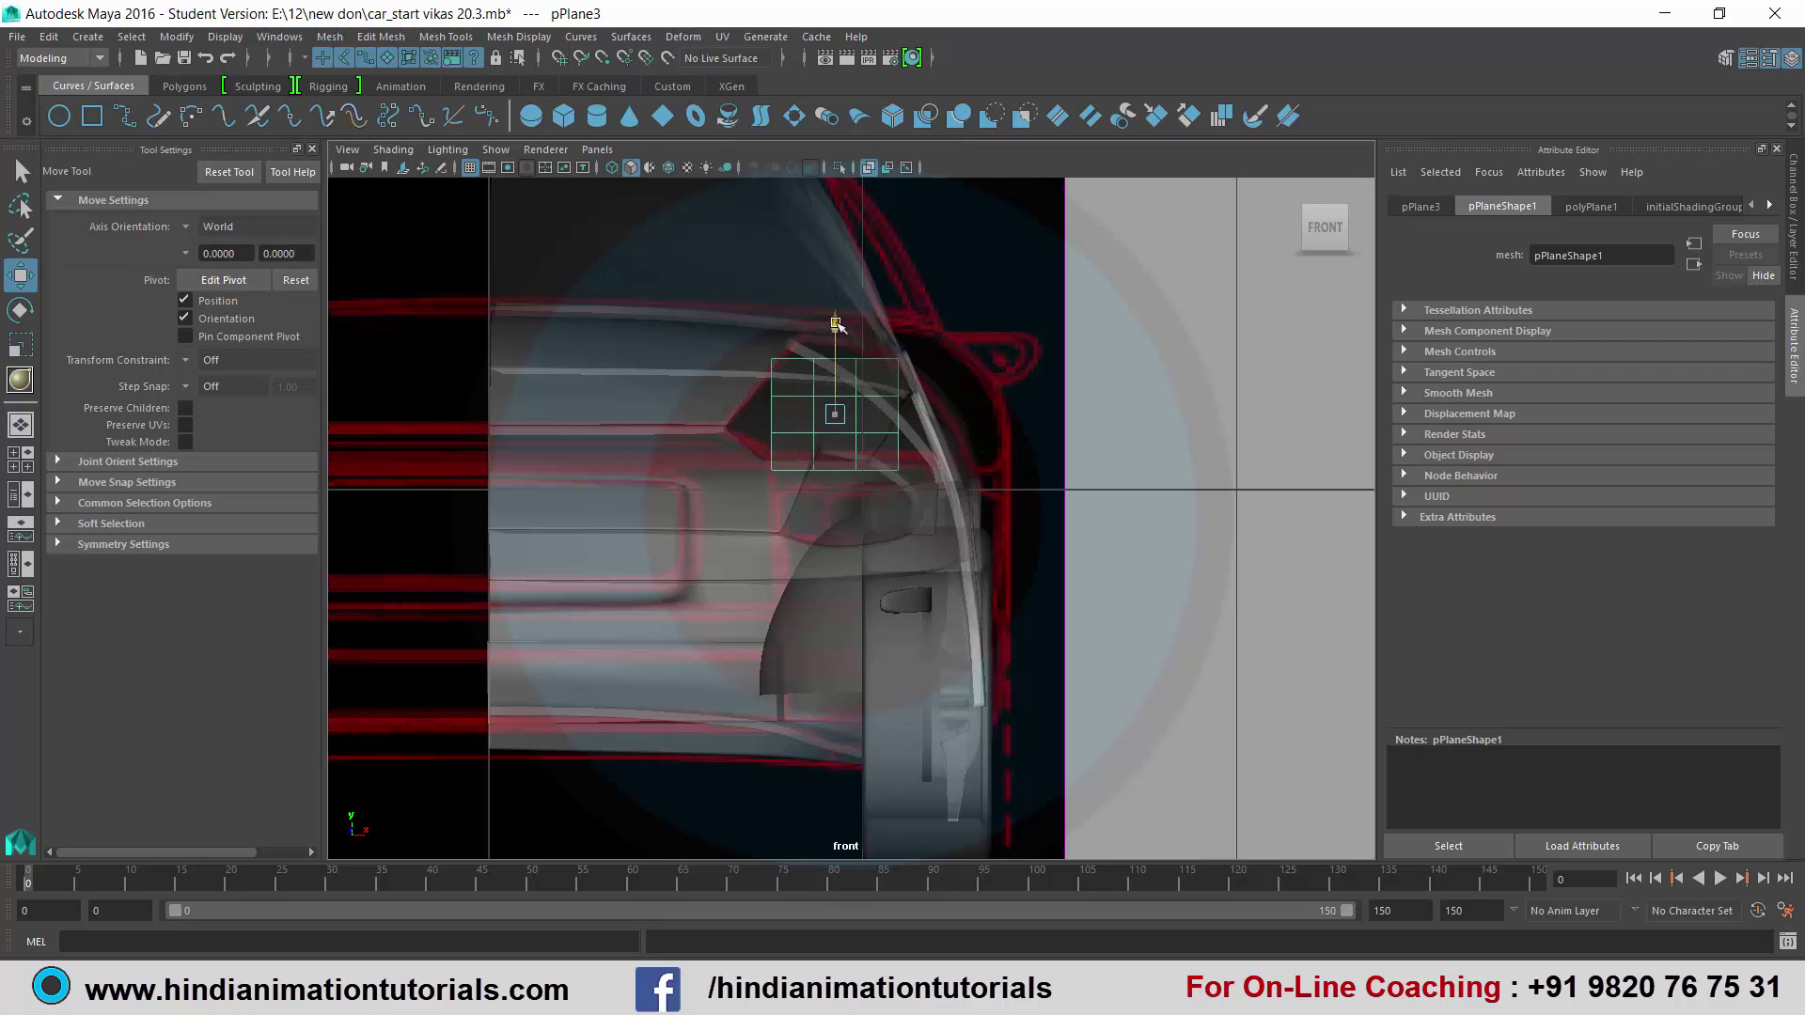
{"action": "left_click_drag", "start_coordinate": [833, 319], "coordinate": [842, 306]}
Set move Axis Orientation to Component and slide pPlane3 flush against the car body.
{"action": "key", "text": "space"}
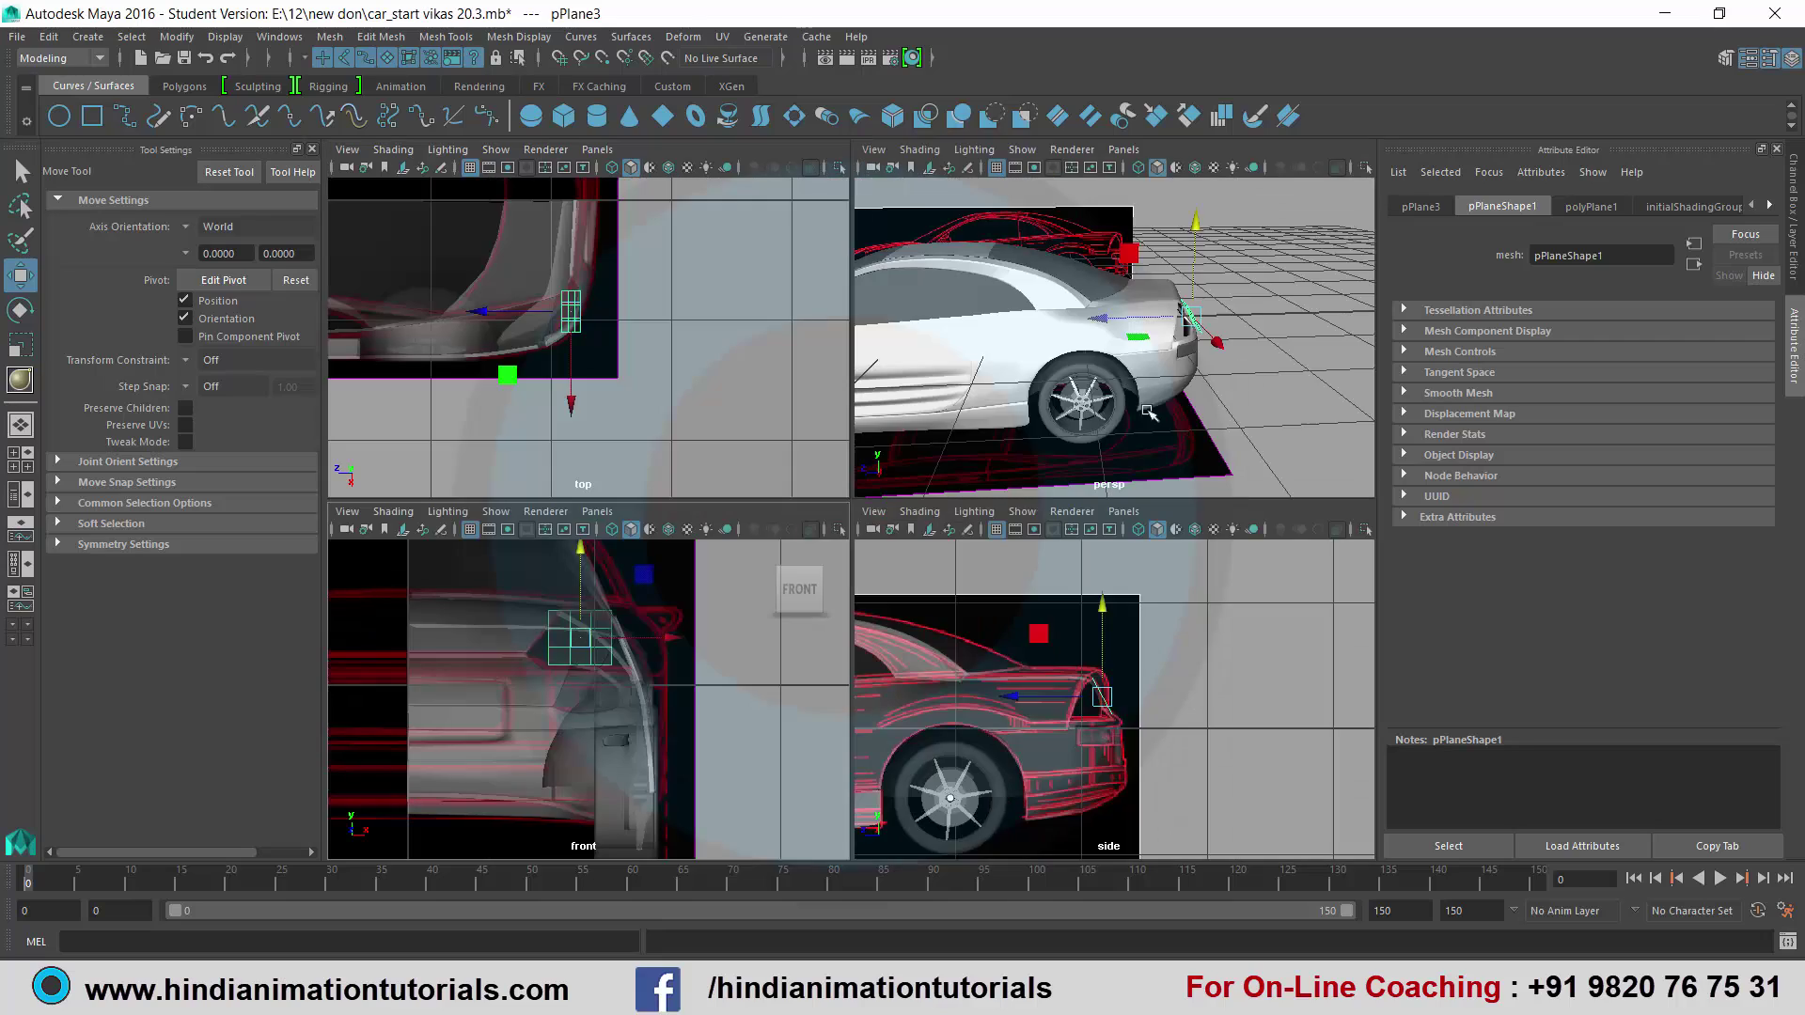
{"action": "key", "text": "space"}
{"action": "mouse_move", "coordinate": [1034, 627]}
{"action": "left_mouse_down", "text": "alt"}
{"action": "mouse_move", "coordinate": [806, 677]}
{"action": "mouse_move", "coordinate": [915, 633]}
{"action": "mouse_move", "coordinate": [950, 502]}
{"action": "mouse_move", "coordinate": [702, 534]}
{"action": "mouse_move", "coordinate": [491, 353]}
{"action": "left_mouse_up", "text": "alt"}
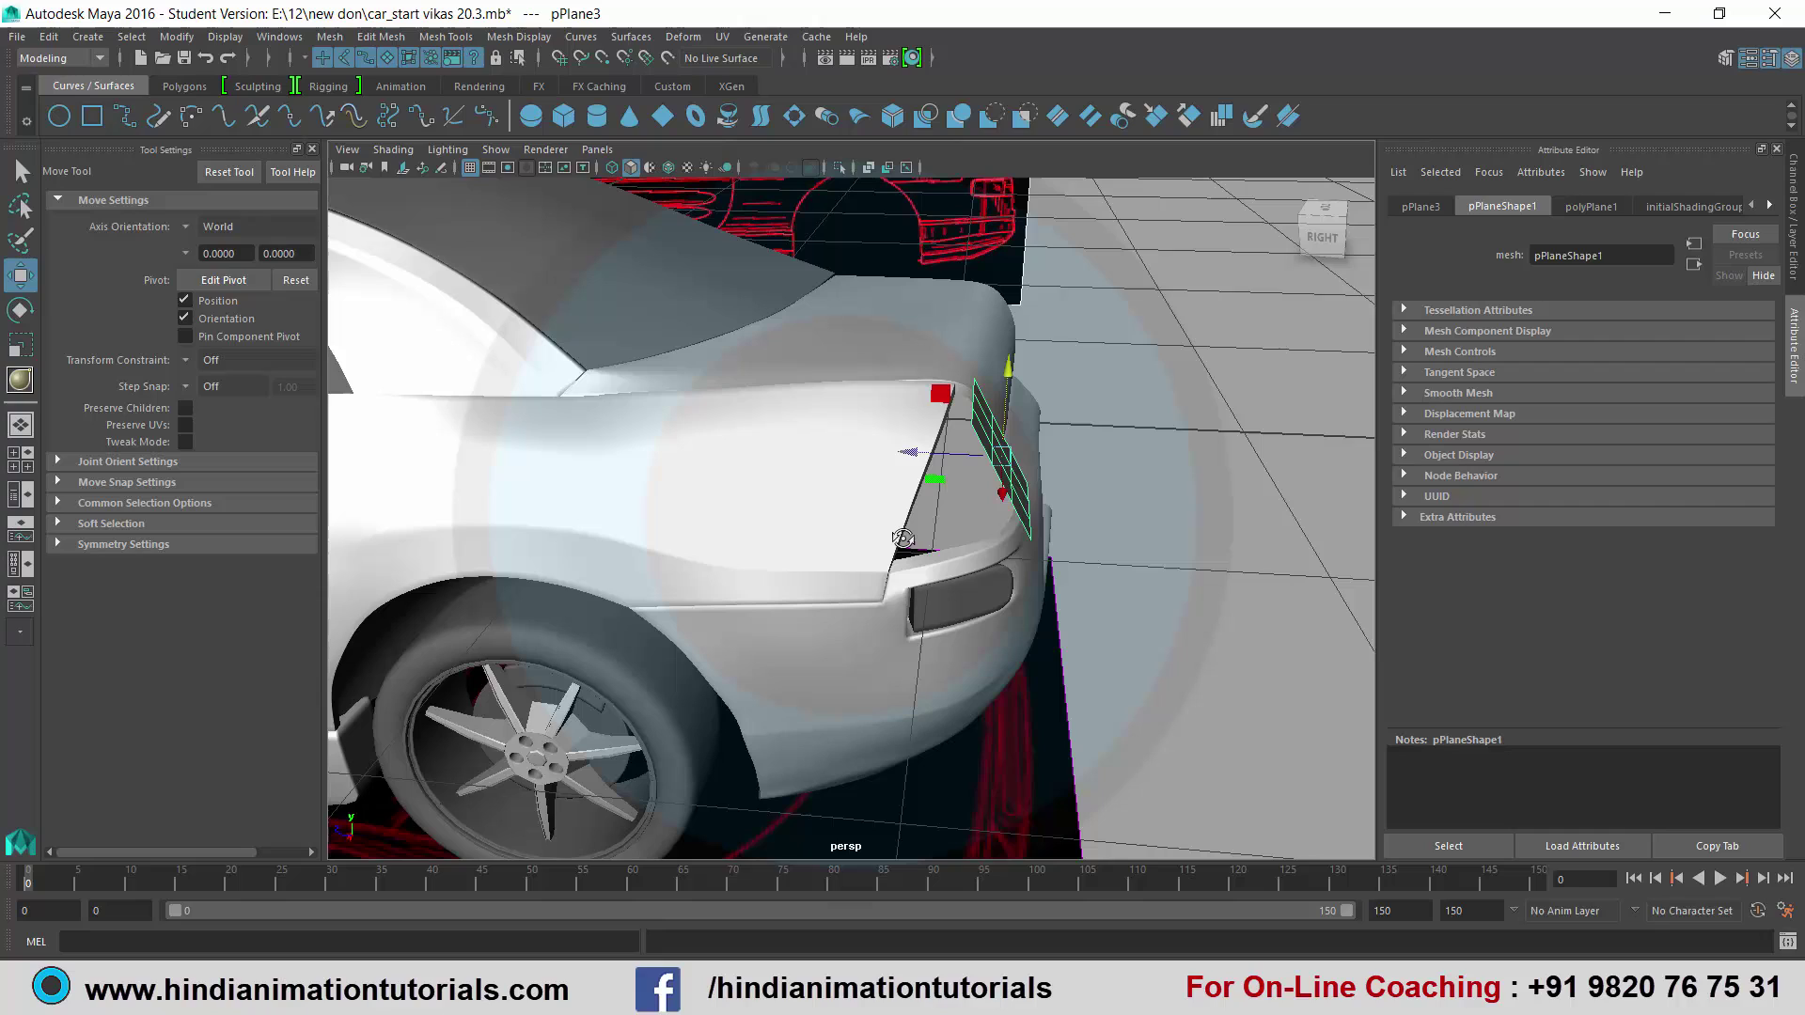
{"action": "left_click", "coordinate": [185, 225]}
{"action": "left_click", "coordinate": [226, 266]}
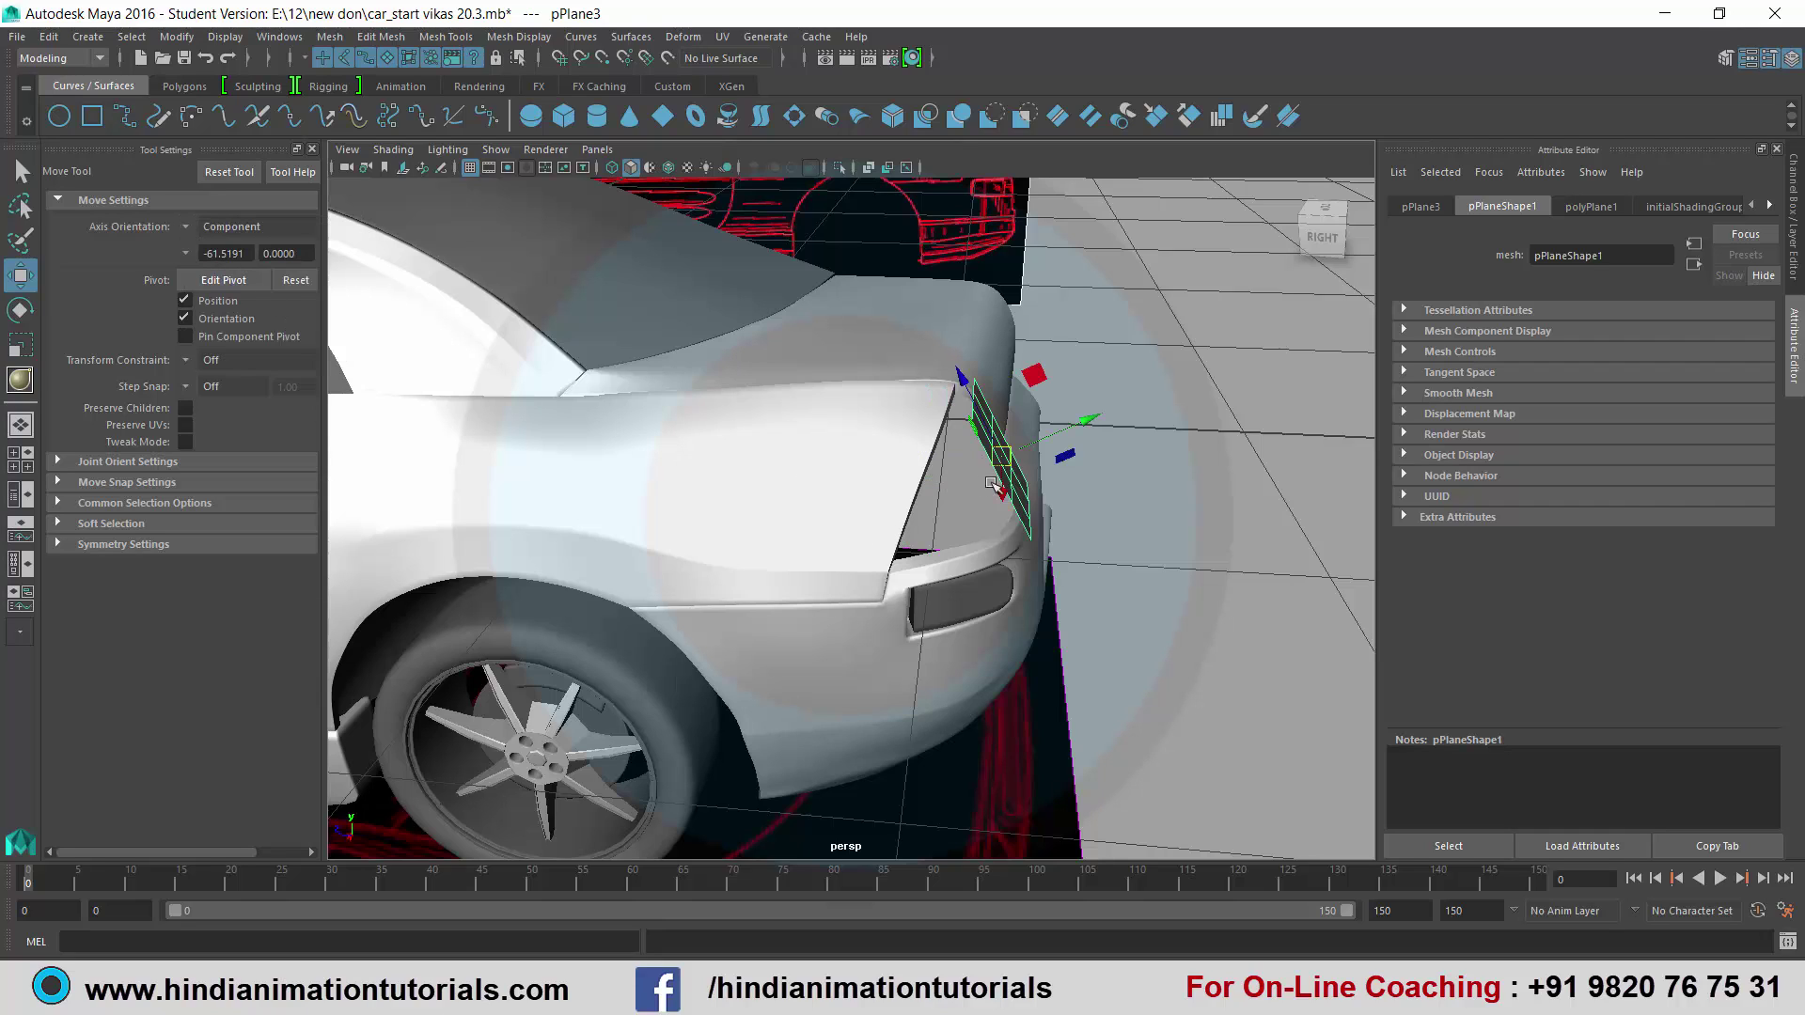
{"action": "left_click_drag", "start_coordinate": [1094, 421], "coordinate": [912, 471]}
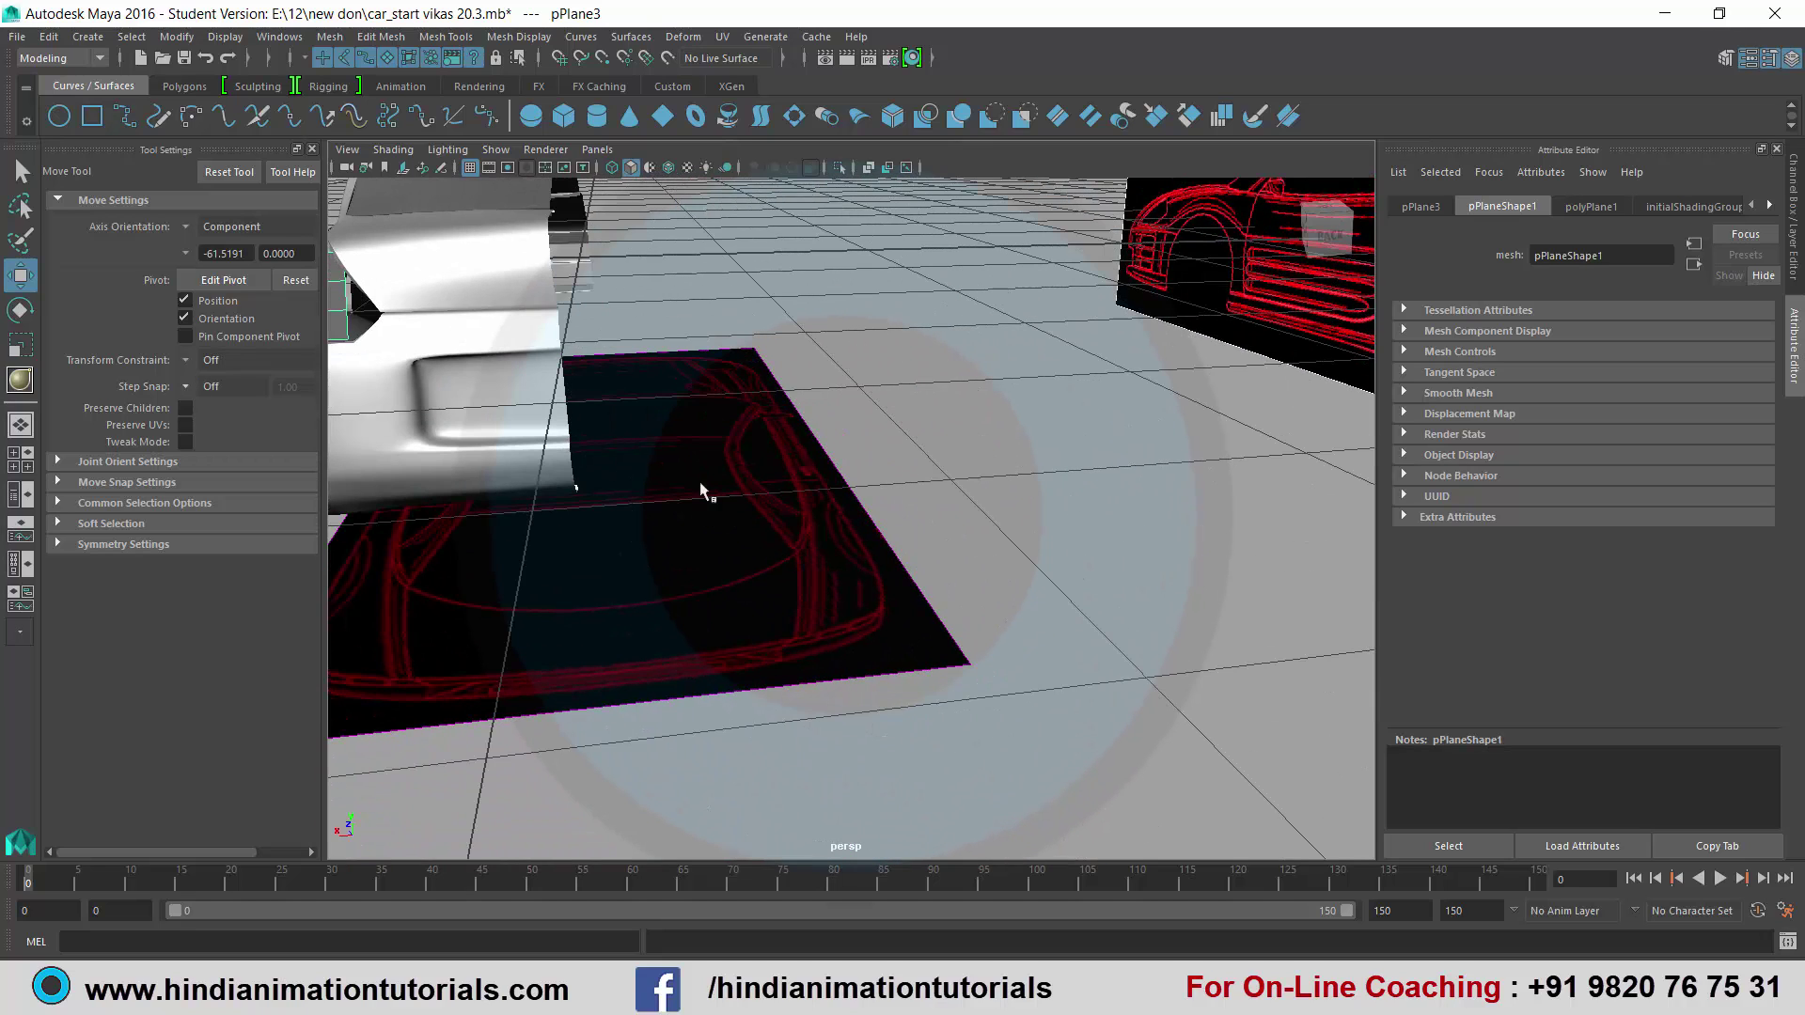
{"action": "left_click_drag", "start_coordinate": [643, 465], "coordinate": [940, 451], "text": "alt"}
Shrink pPlane3, tilt it to match the light opening, and shift it right into place.
{"action": "scroll", "coordinate": [940, 452], "scroll_direction": "up", "scroll_amount": 3}
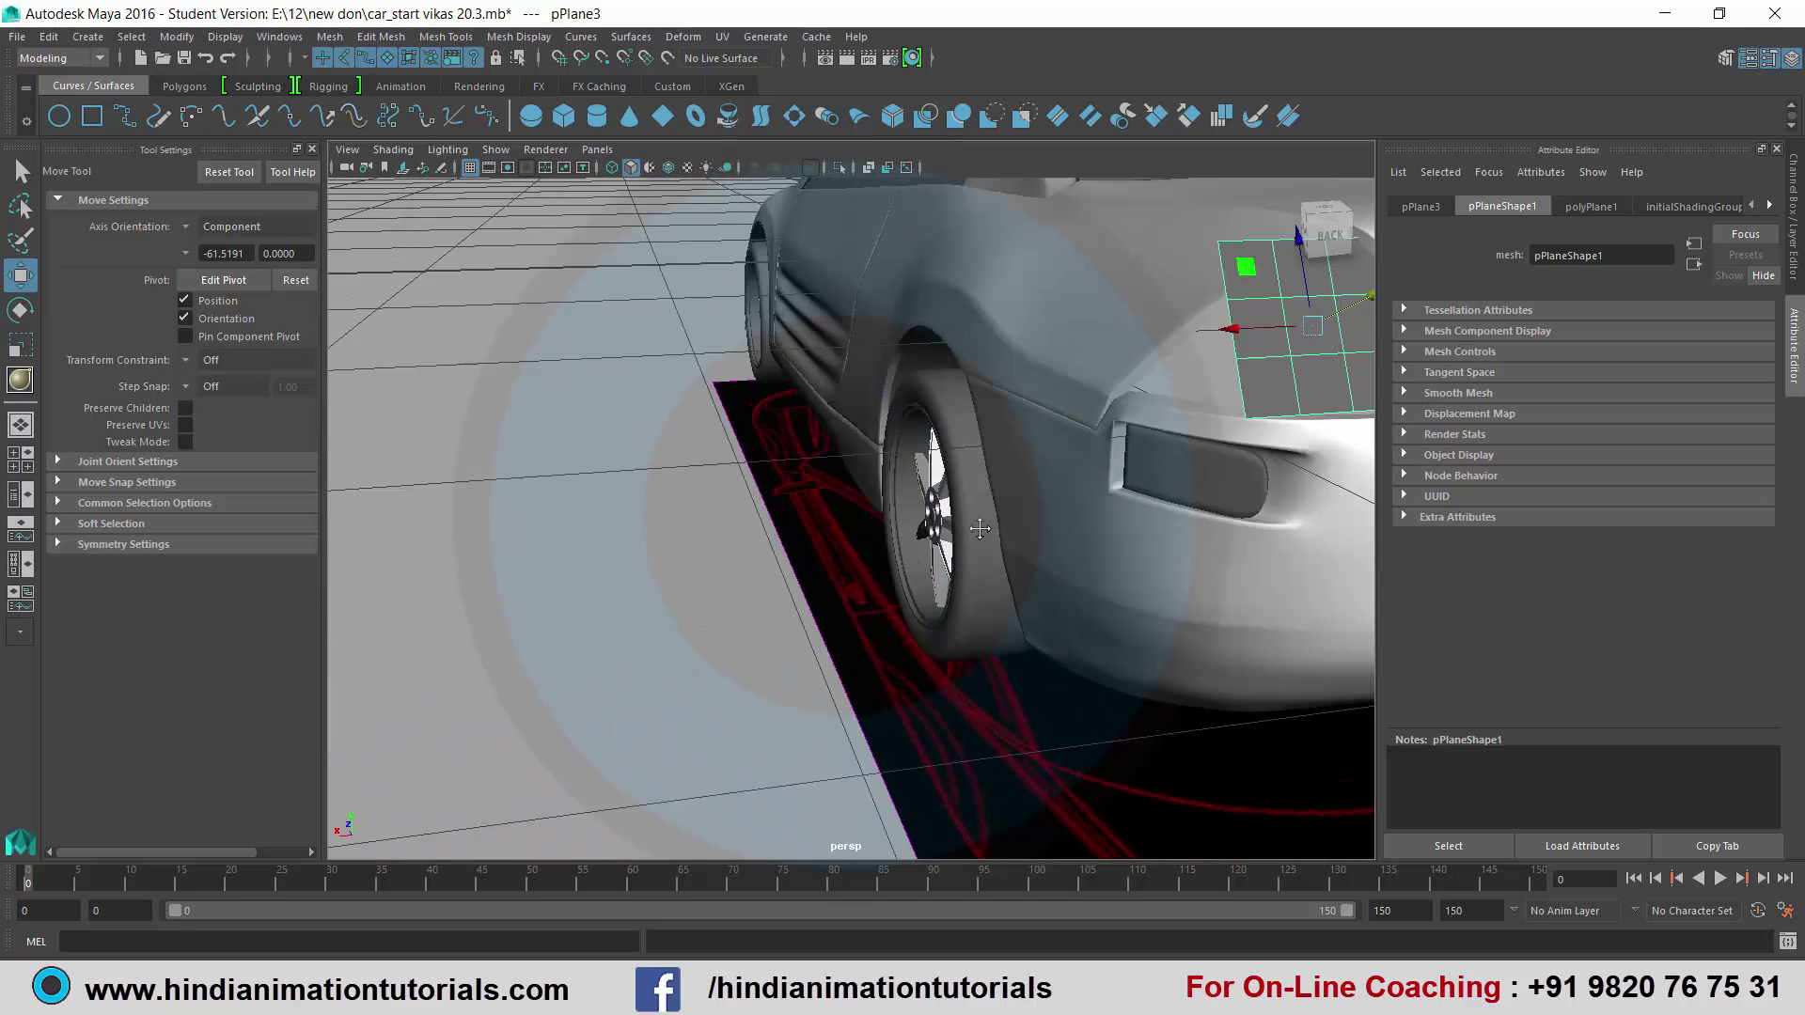
{"action": "scroll", "coordinate": [925, 546], "scroll_direction": "up", "scroll_amount": 3}
{"action": "key", "text": "r"}
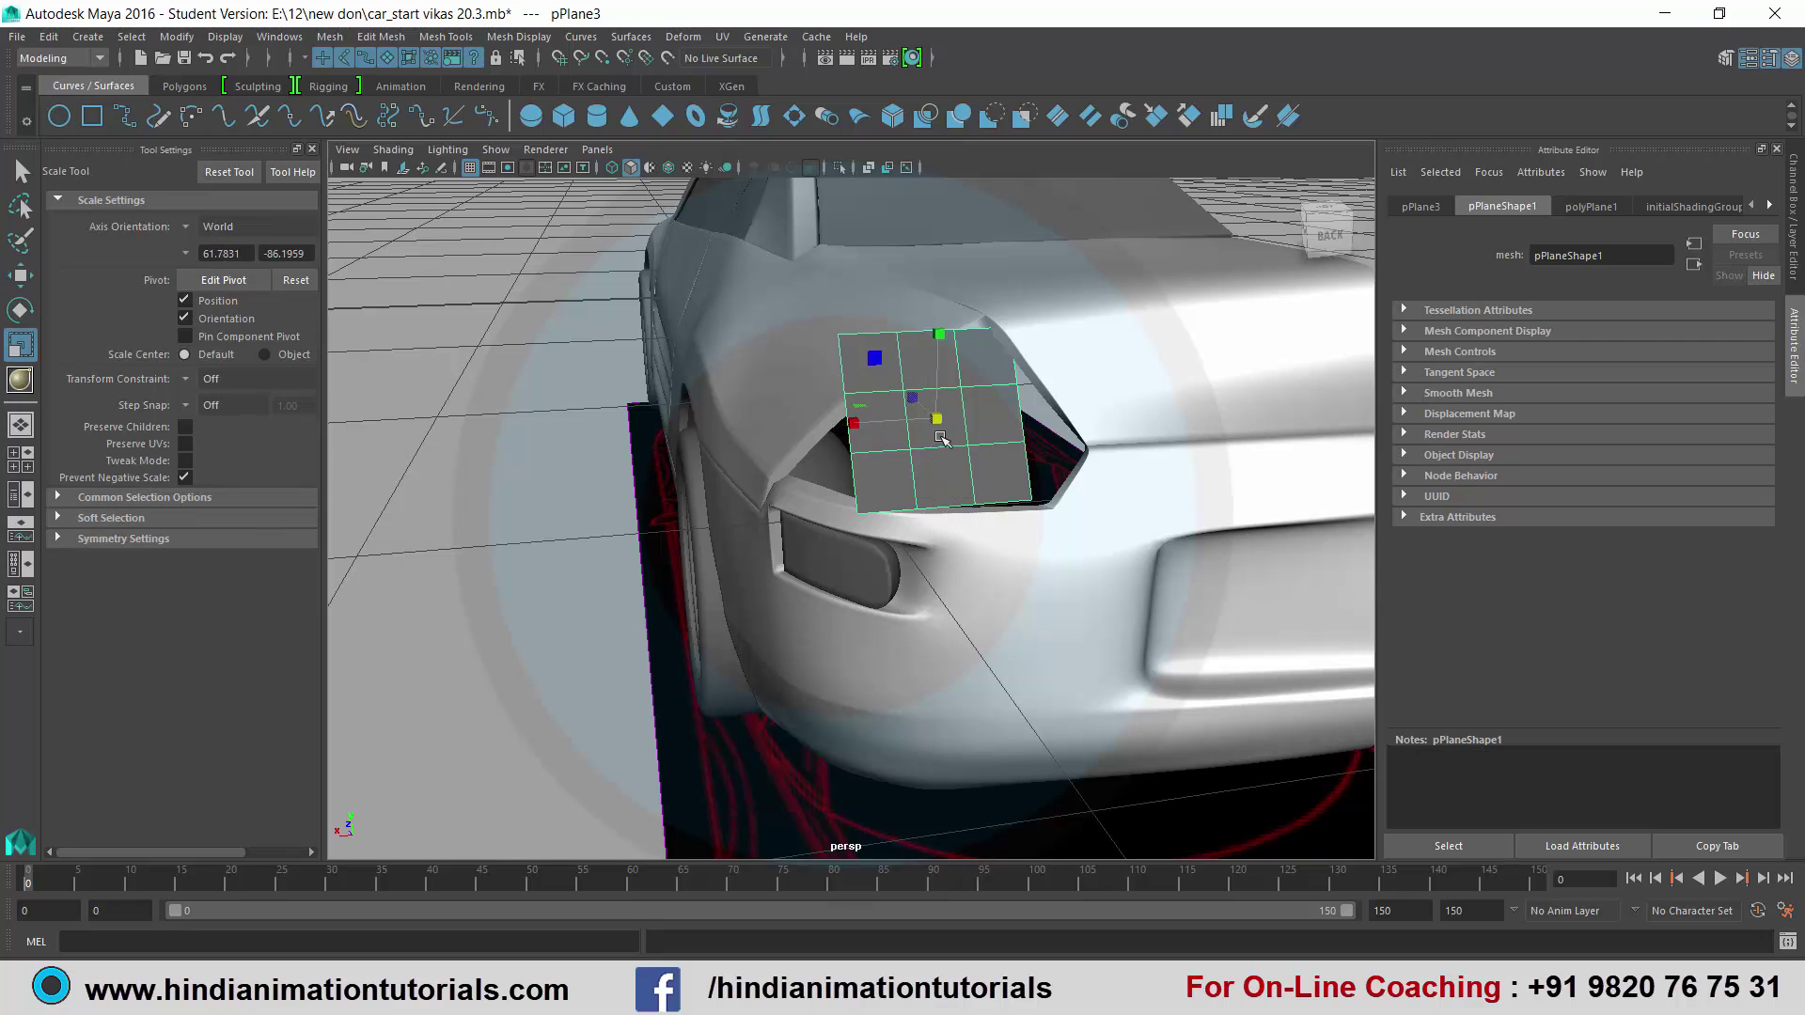
{"action": "left_click_drag", "start_coordinate": [939, 421], "coordinate": [918, 435]}
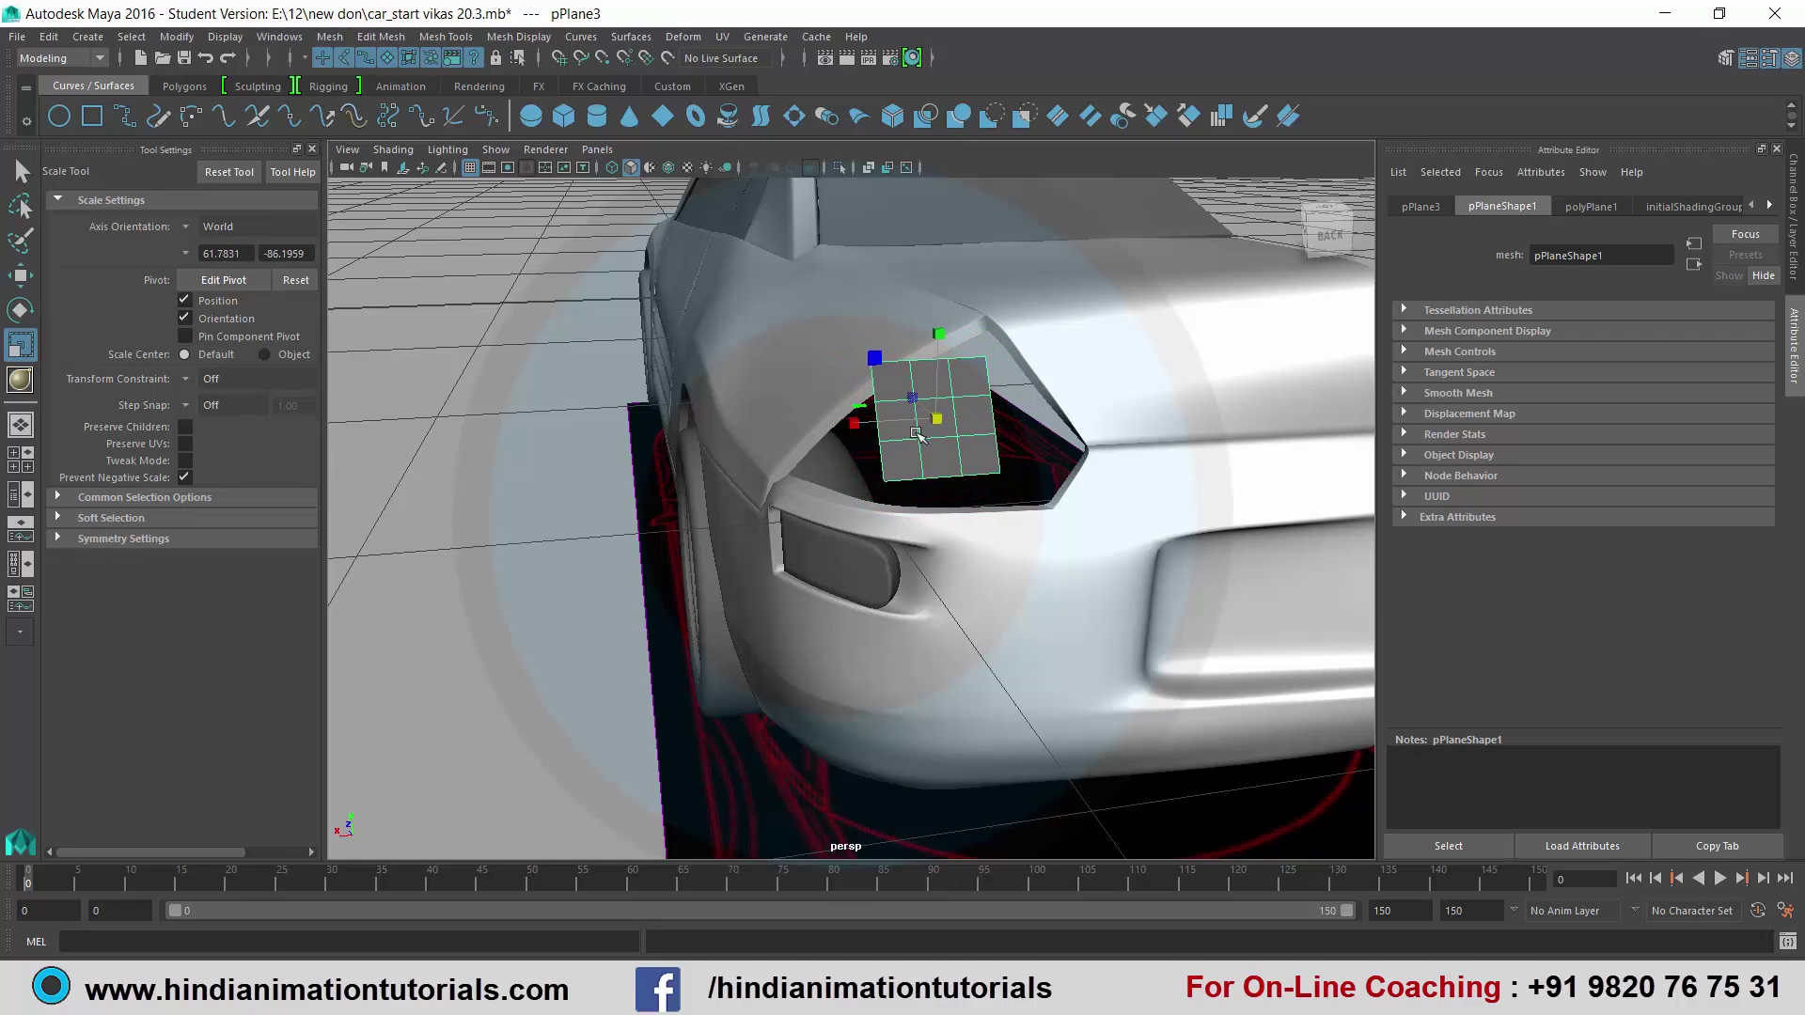
{"action": "key", "text": "e"}
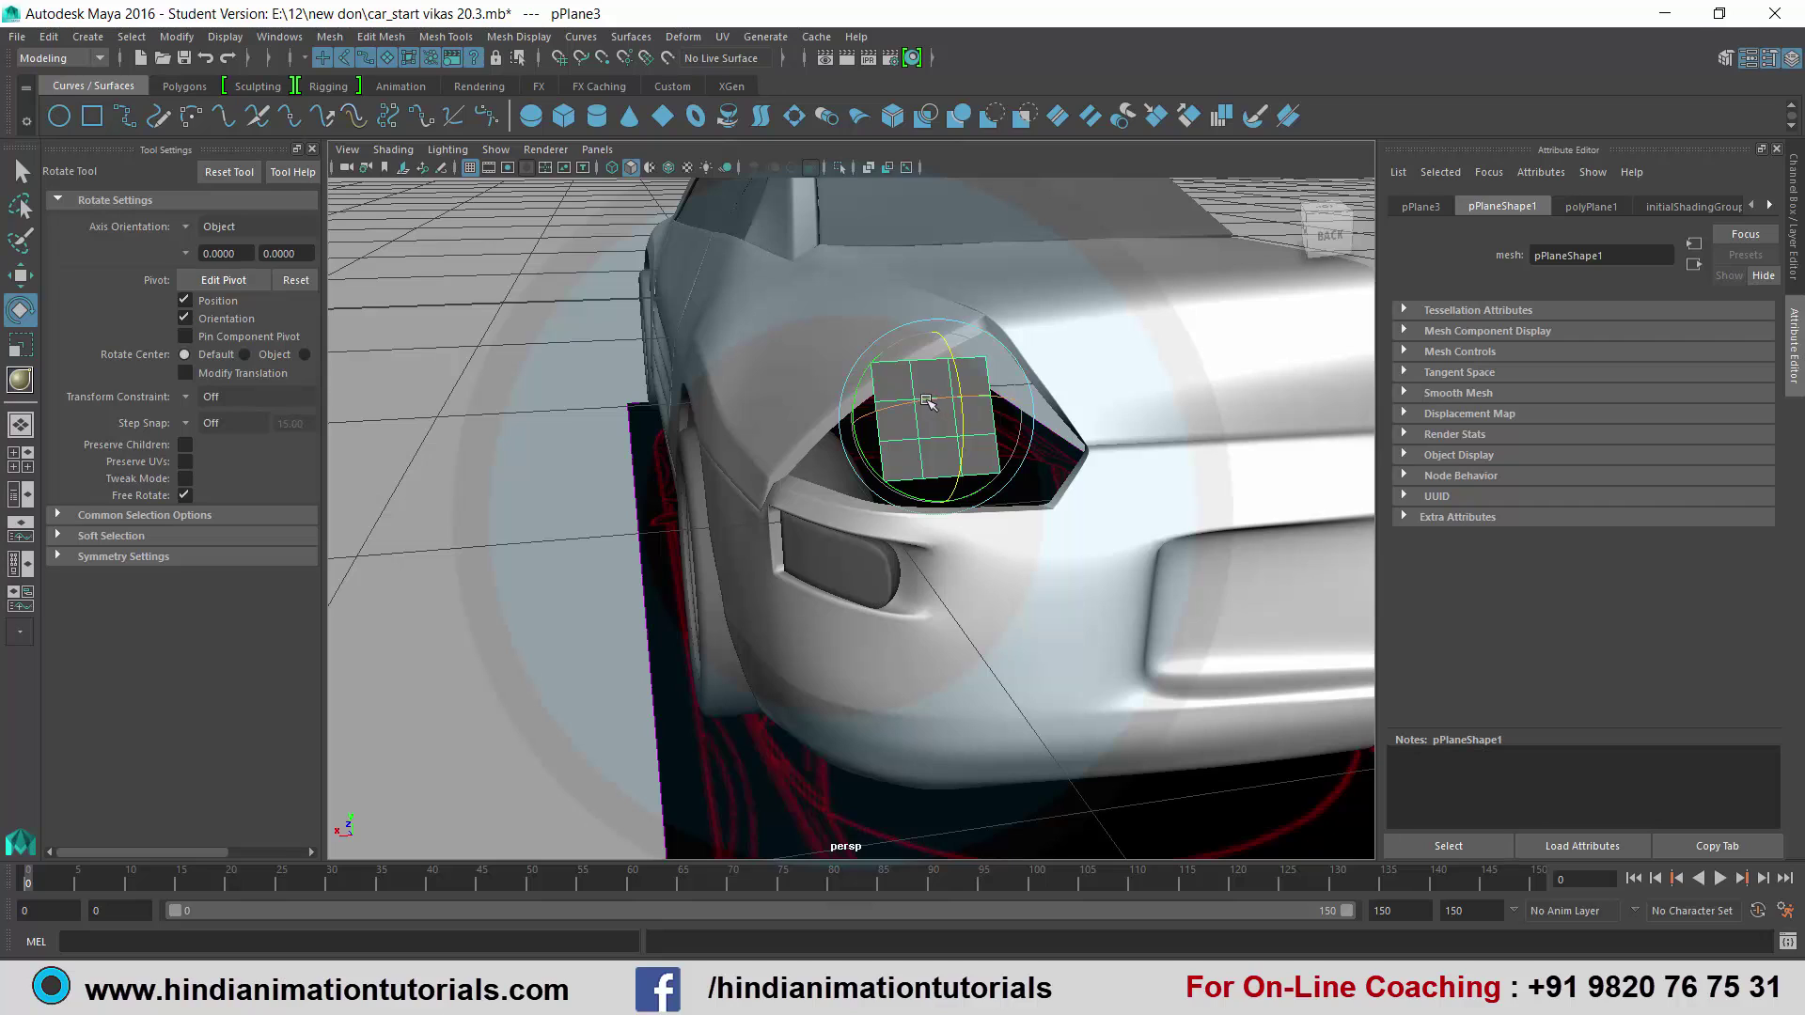
{"action": "left_click_drag", "start_coordinate": [933, 404], "coordinate": [887, 398]}
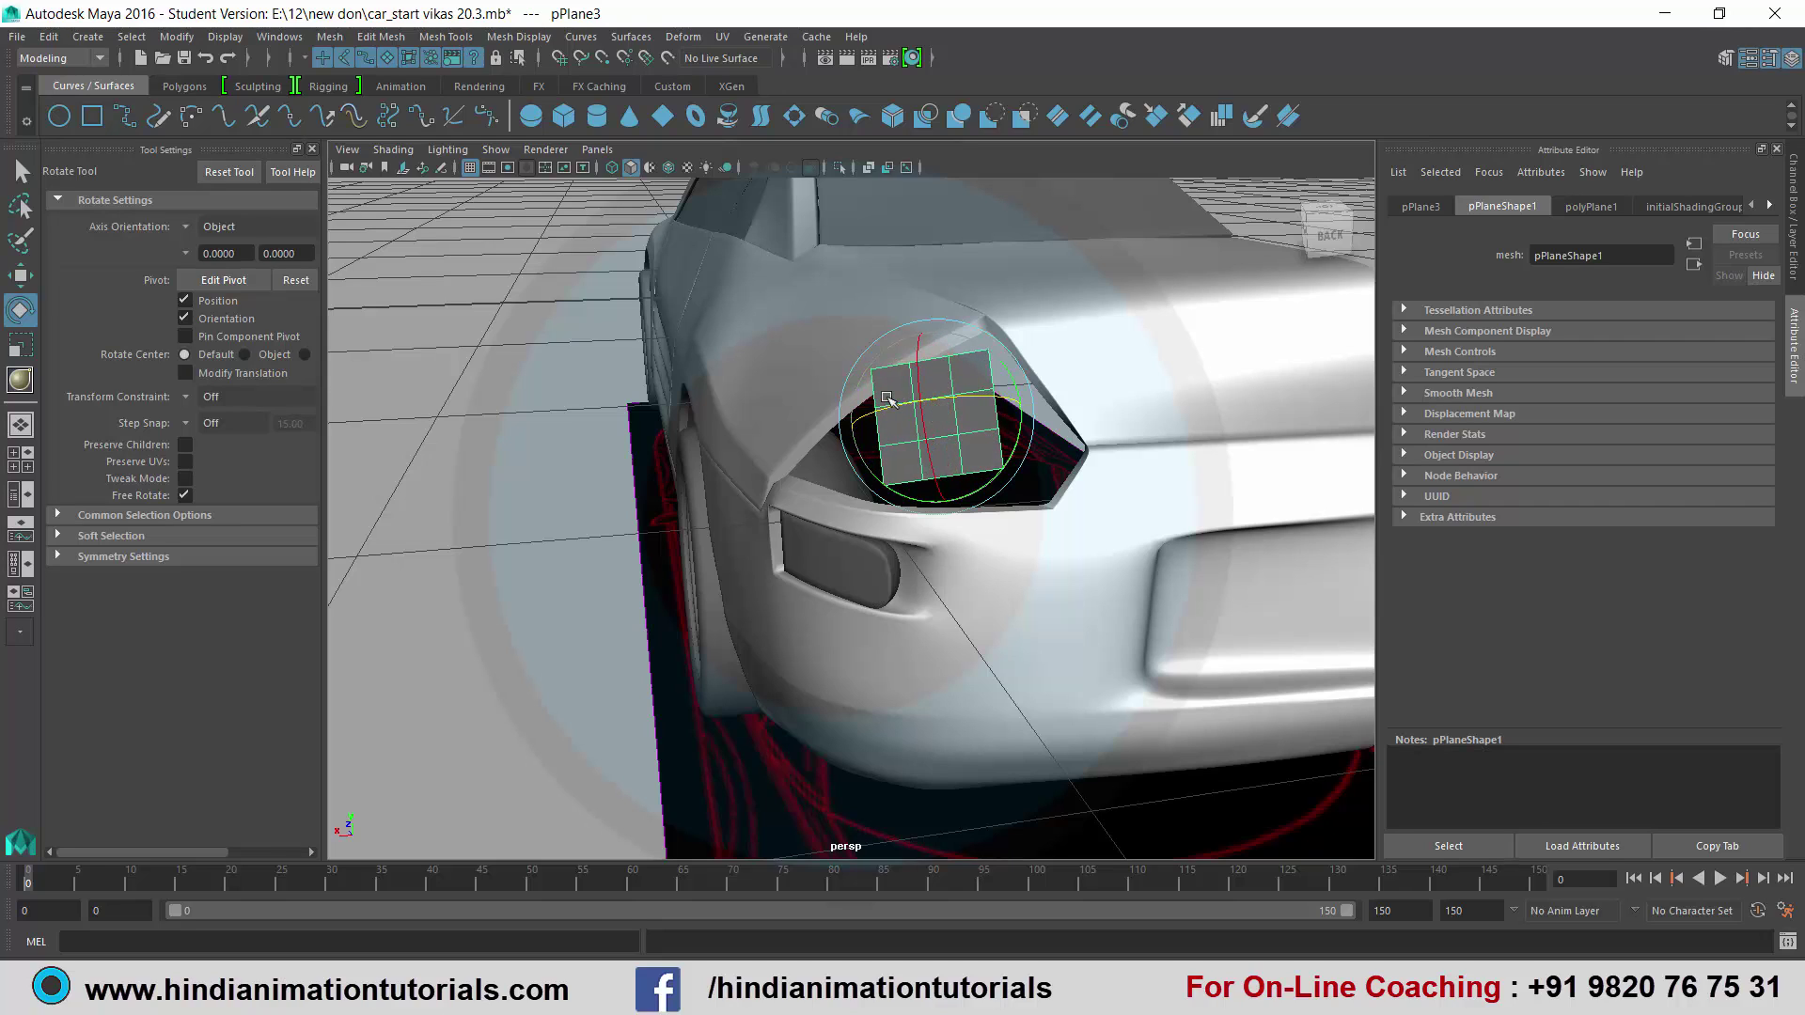
{"action": "key", "text": "w"}
{"action": "mouse_move", "coordinate": [936, 420]}
{"action": "left_mouse_down"}
{"action": "mouse_move", "coordinate": [983, 470]}
{"action": "mouse_move", "coordinate": [1011, 467]}
{"action": "left_mouse_up"}
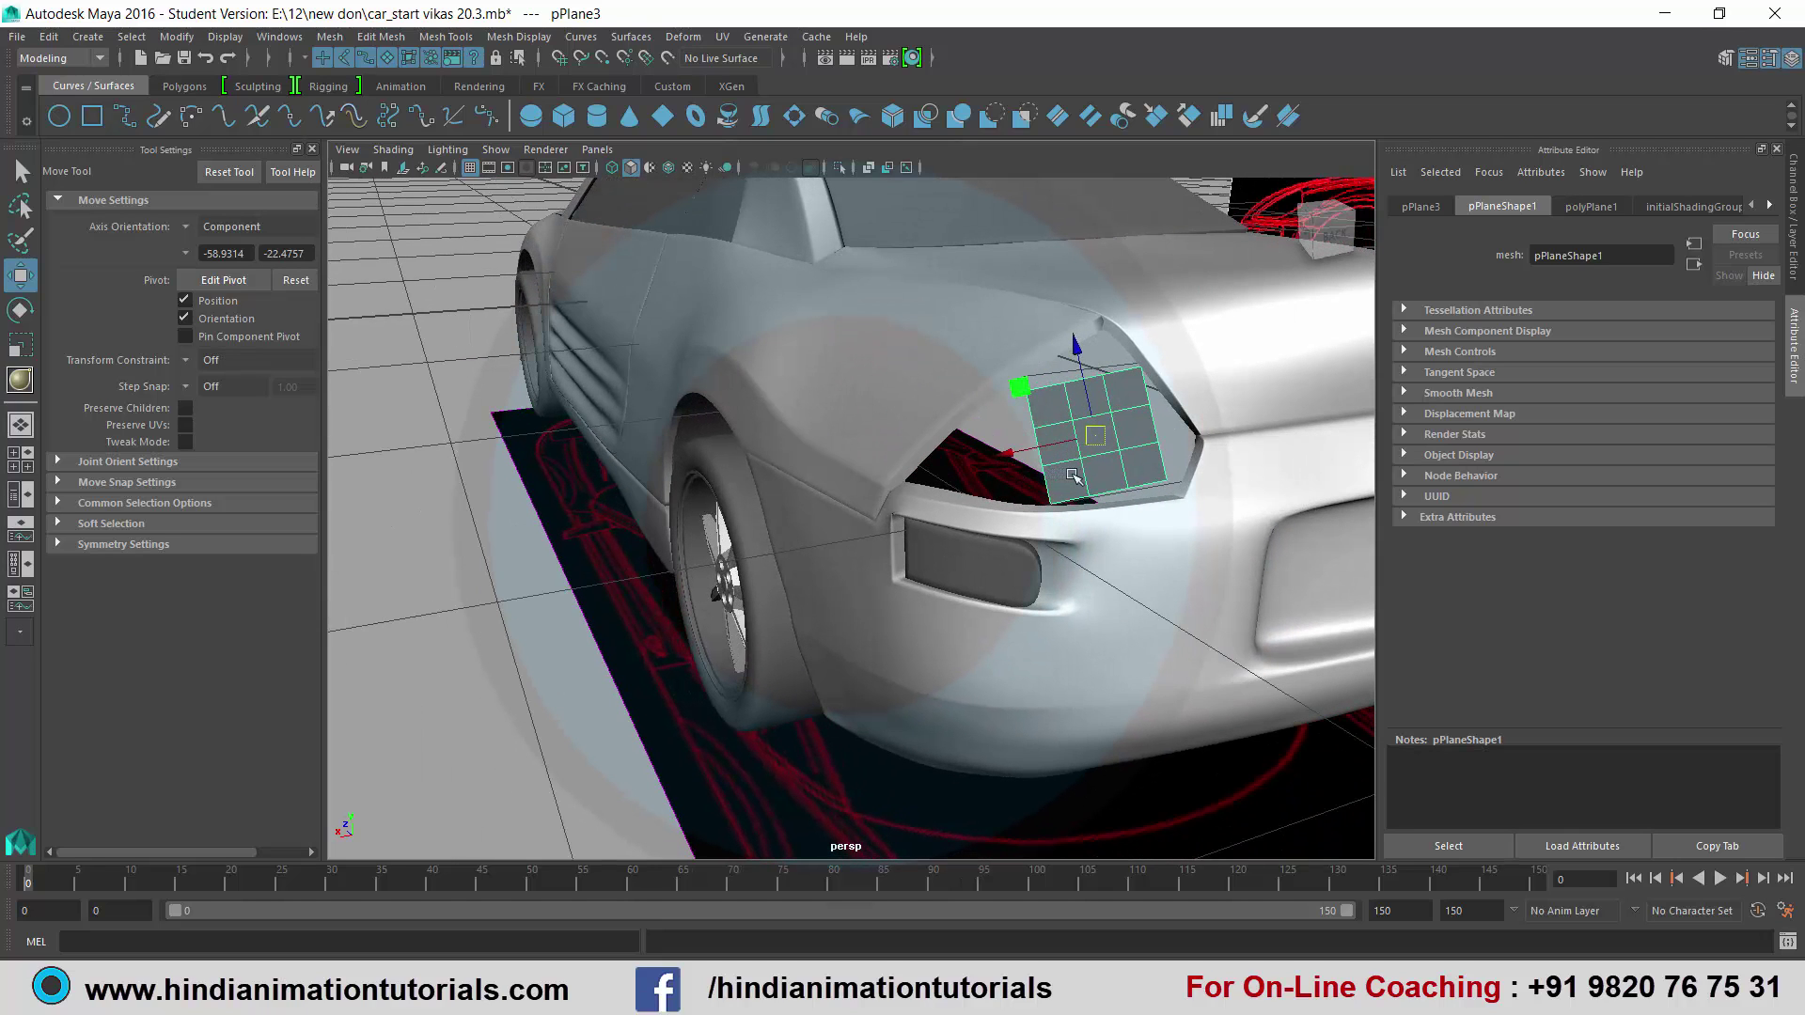
Tilt pPlane3 further toward the upper right and bring up the Axis Orientation choices.
{"action": "key", "text": "e"}
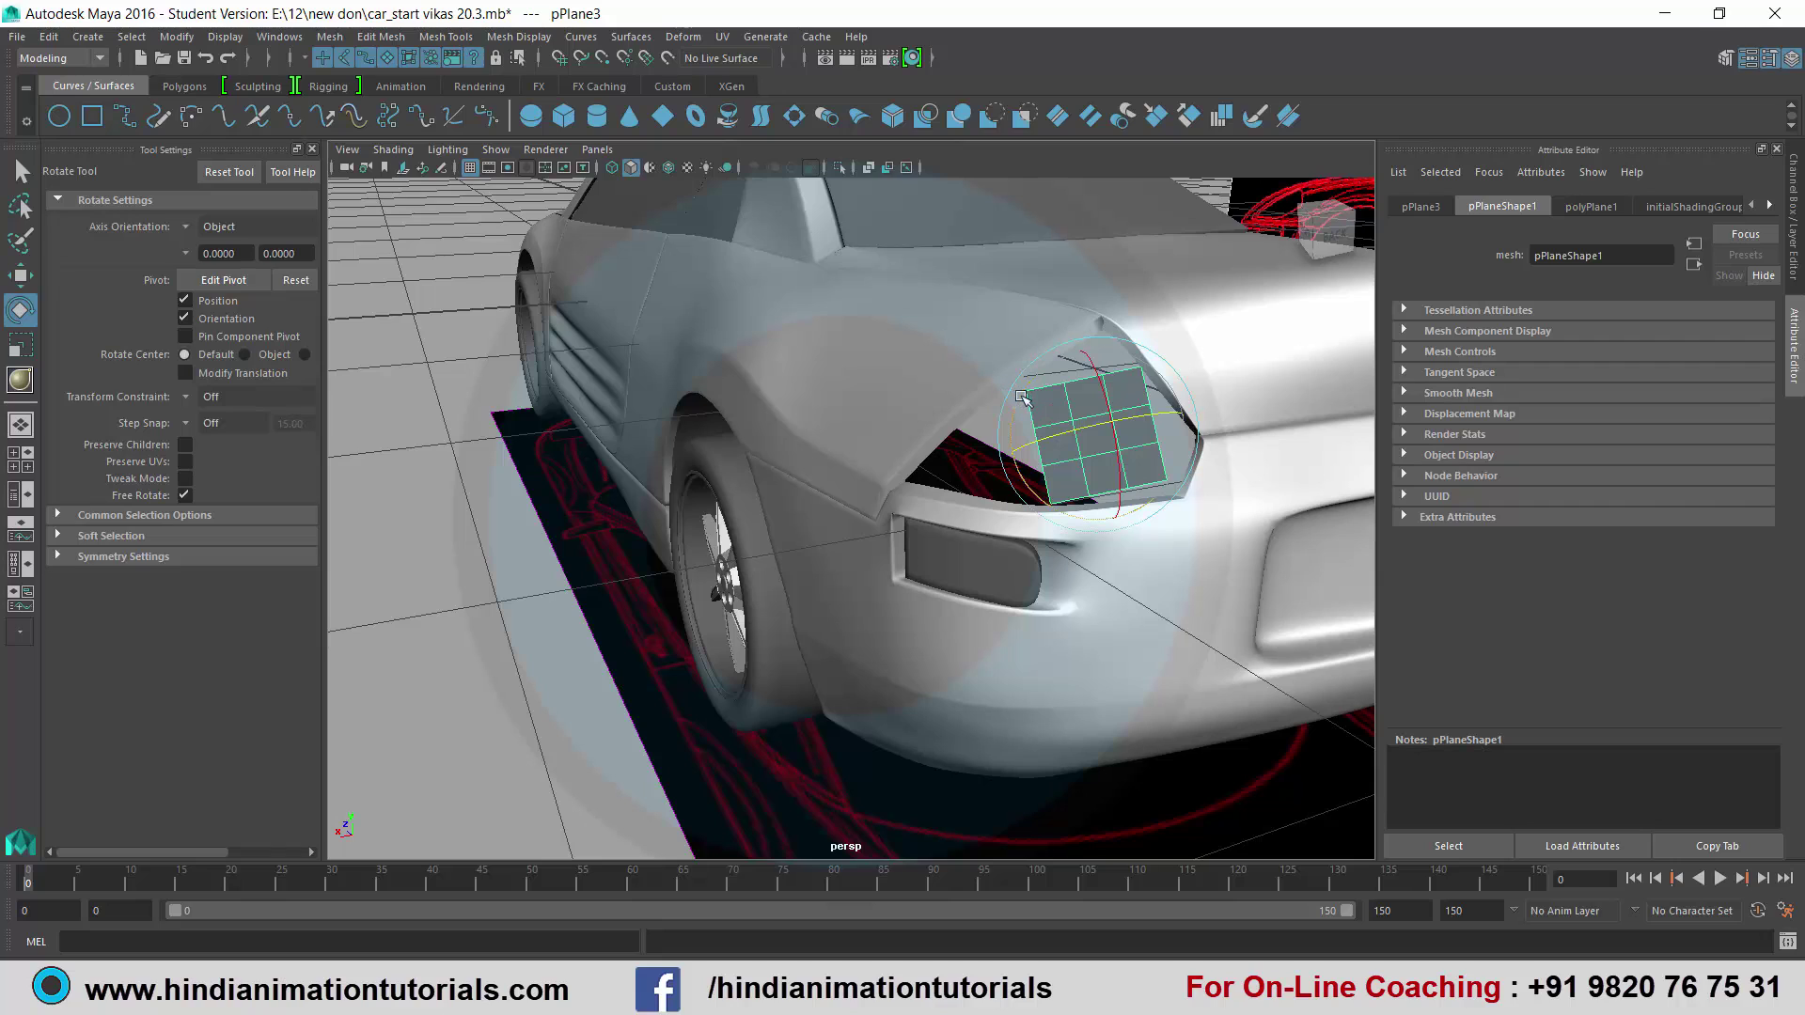
{"action": "mouse_move", "coordinate": [1021, 396]}
{"action": "left_mouse_down"}
{"action": "mouse_move", "coordinate": [1020, 456]}
{"action": "mouse_move", "coordinate": [1005, 452]}
{"action": "left_mouse_up"}
{"action": "key", "text": "w"}
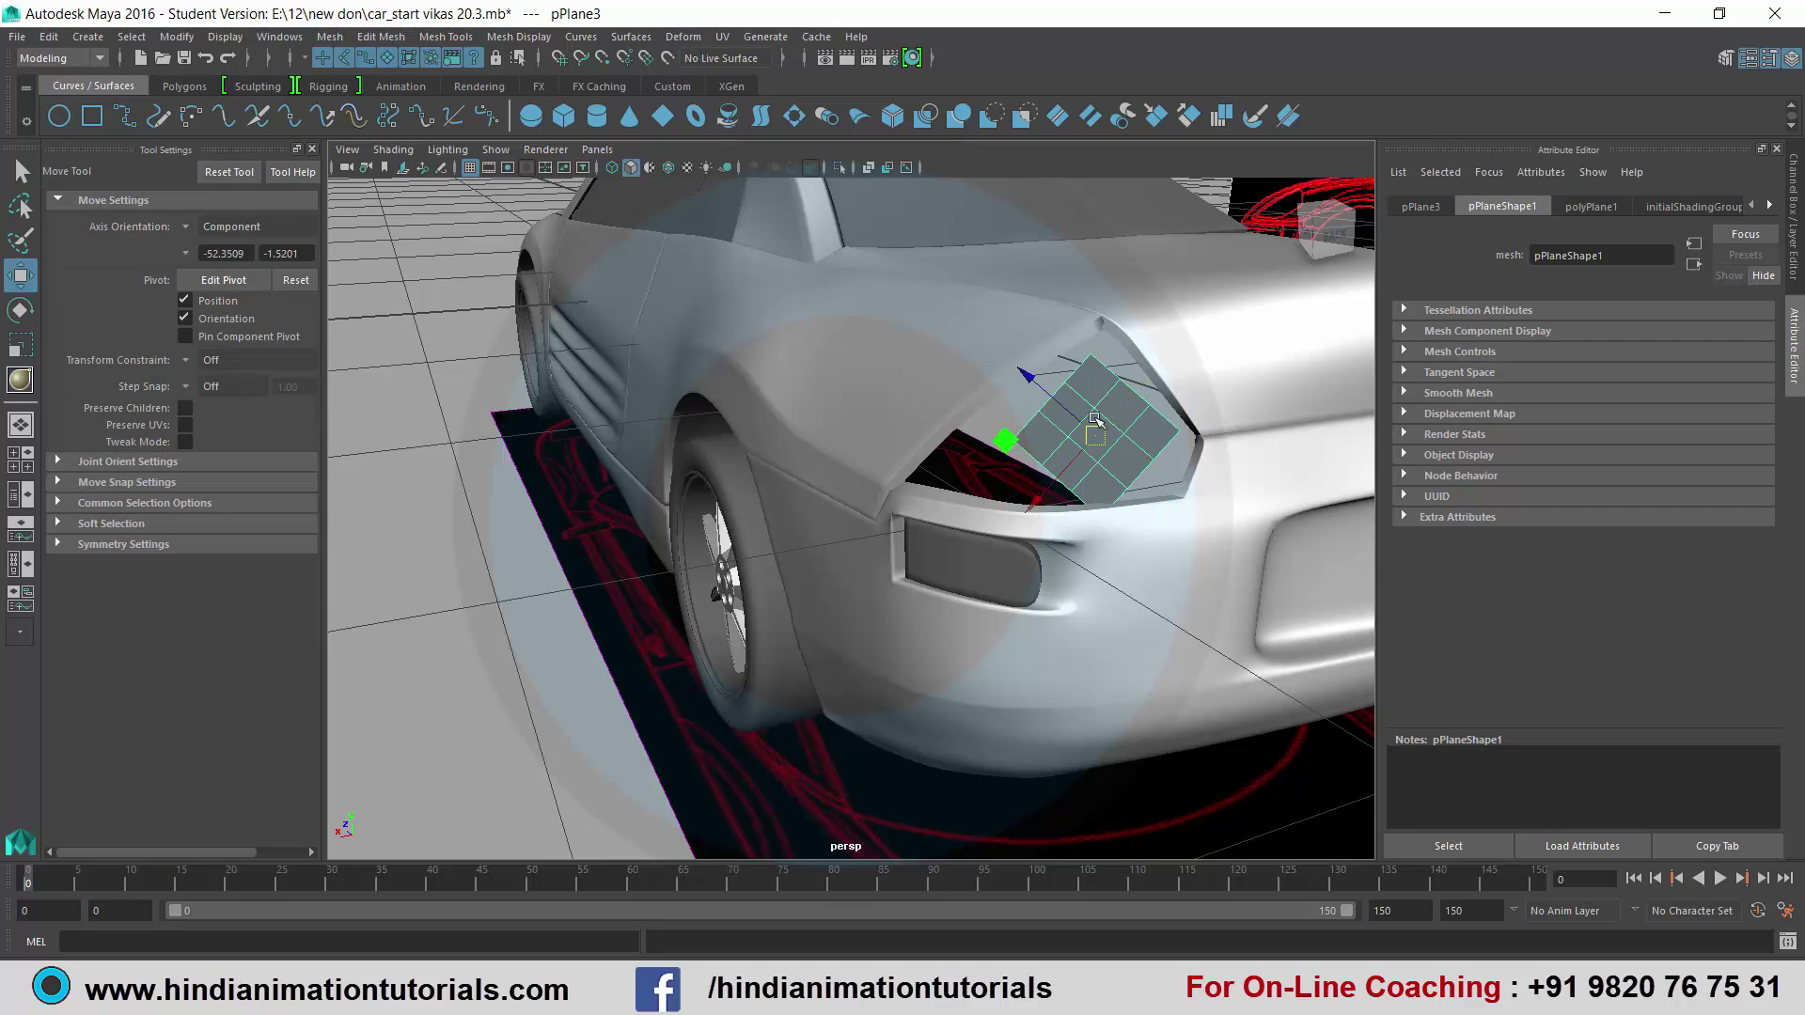
{"action": "left_click", "coordinate": [197, 233]}
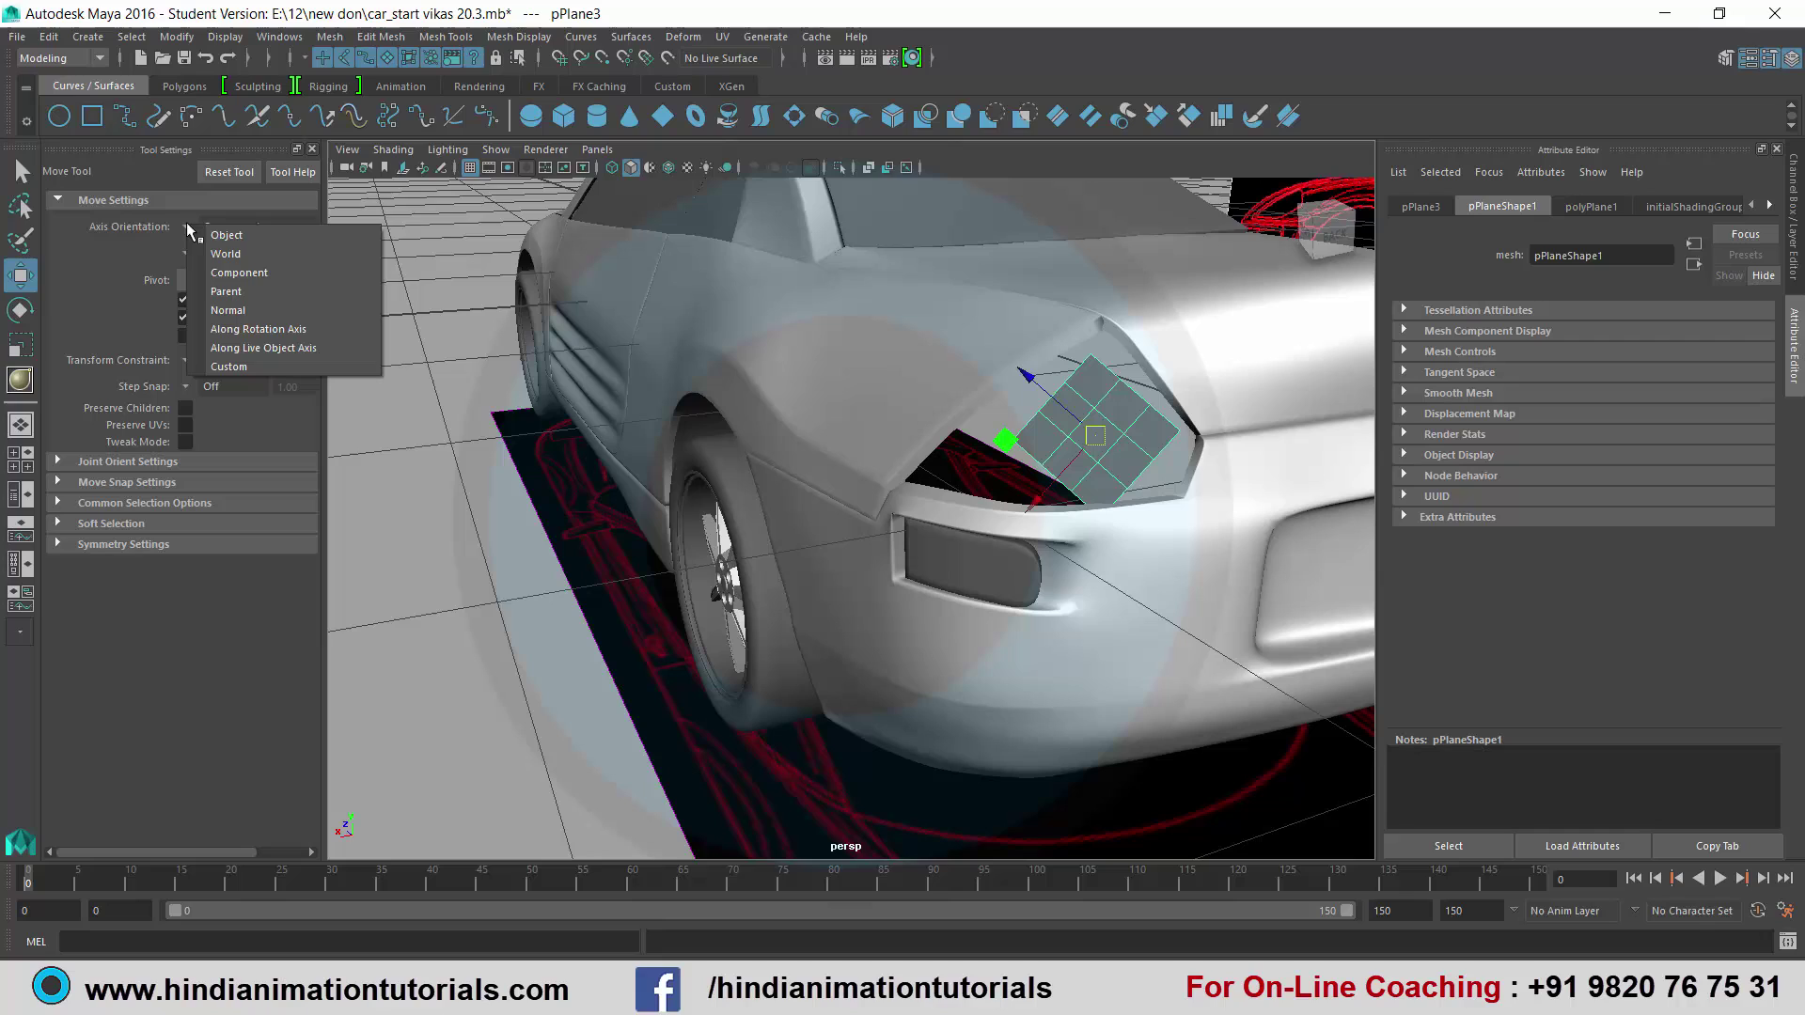
Set move axes to World and nudge pPlane3 up and left into the light opening.
{"action": "left_click", "coordinate": [249, 264]}
{"action": "left_click_drag", "start_coordinate": [1107, 351], "coordinate": [1105, 335]}
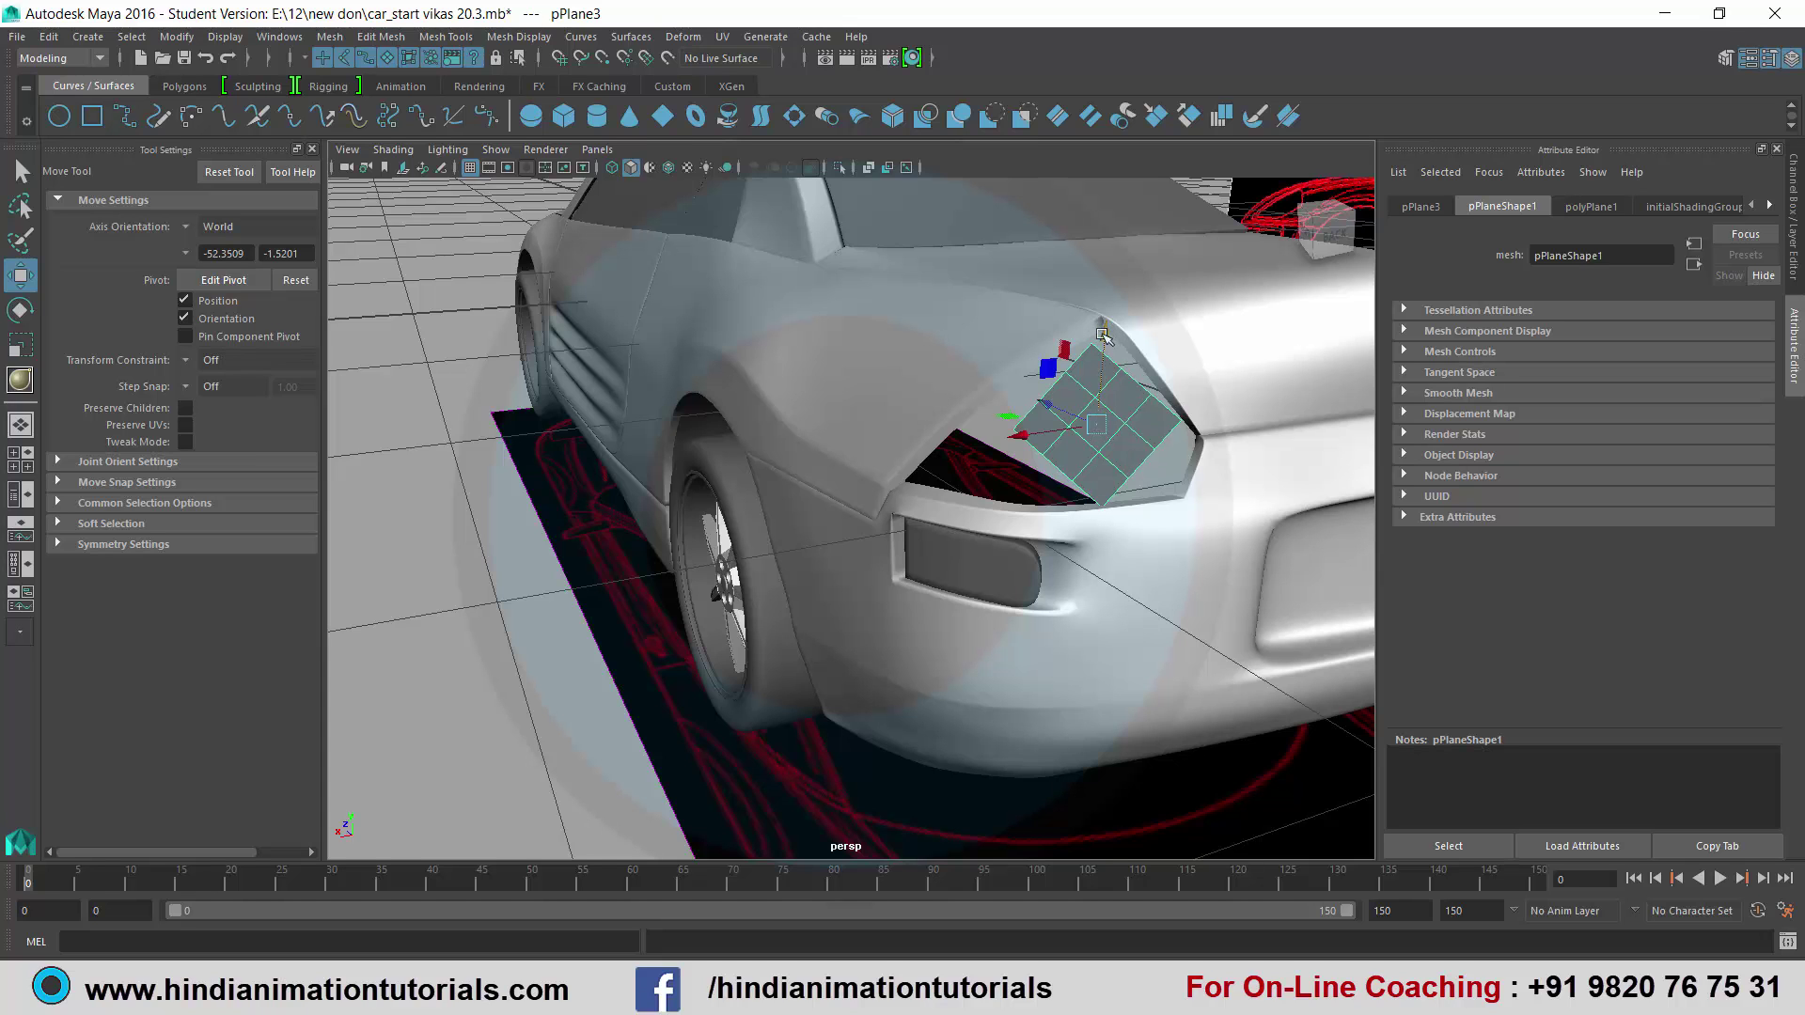
{"action": "left_click_drag", "start_coordinate": [1087, 415], "coordinate": [987, 396], "text": "alt"}
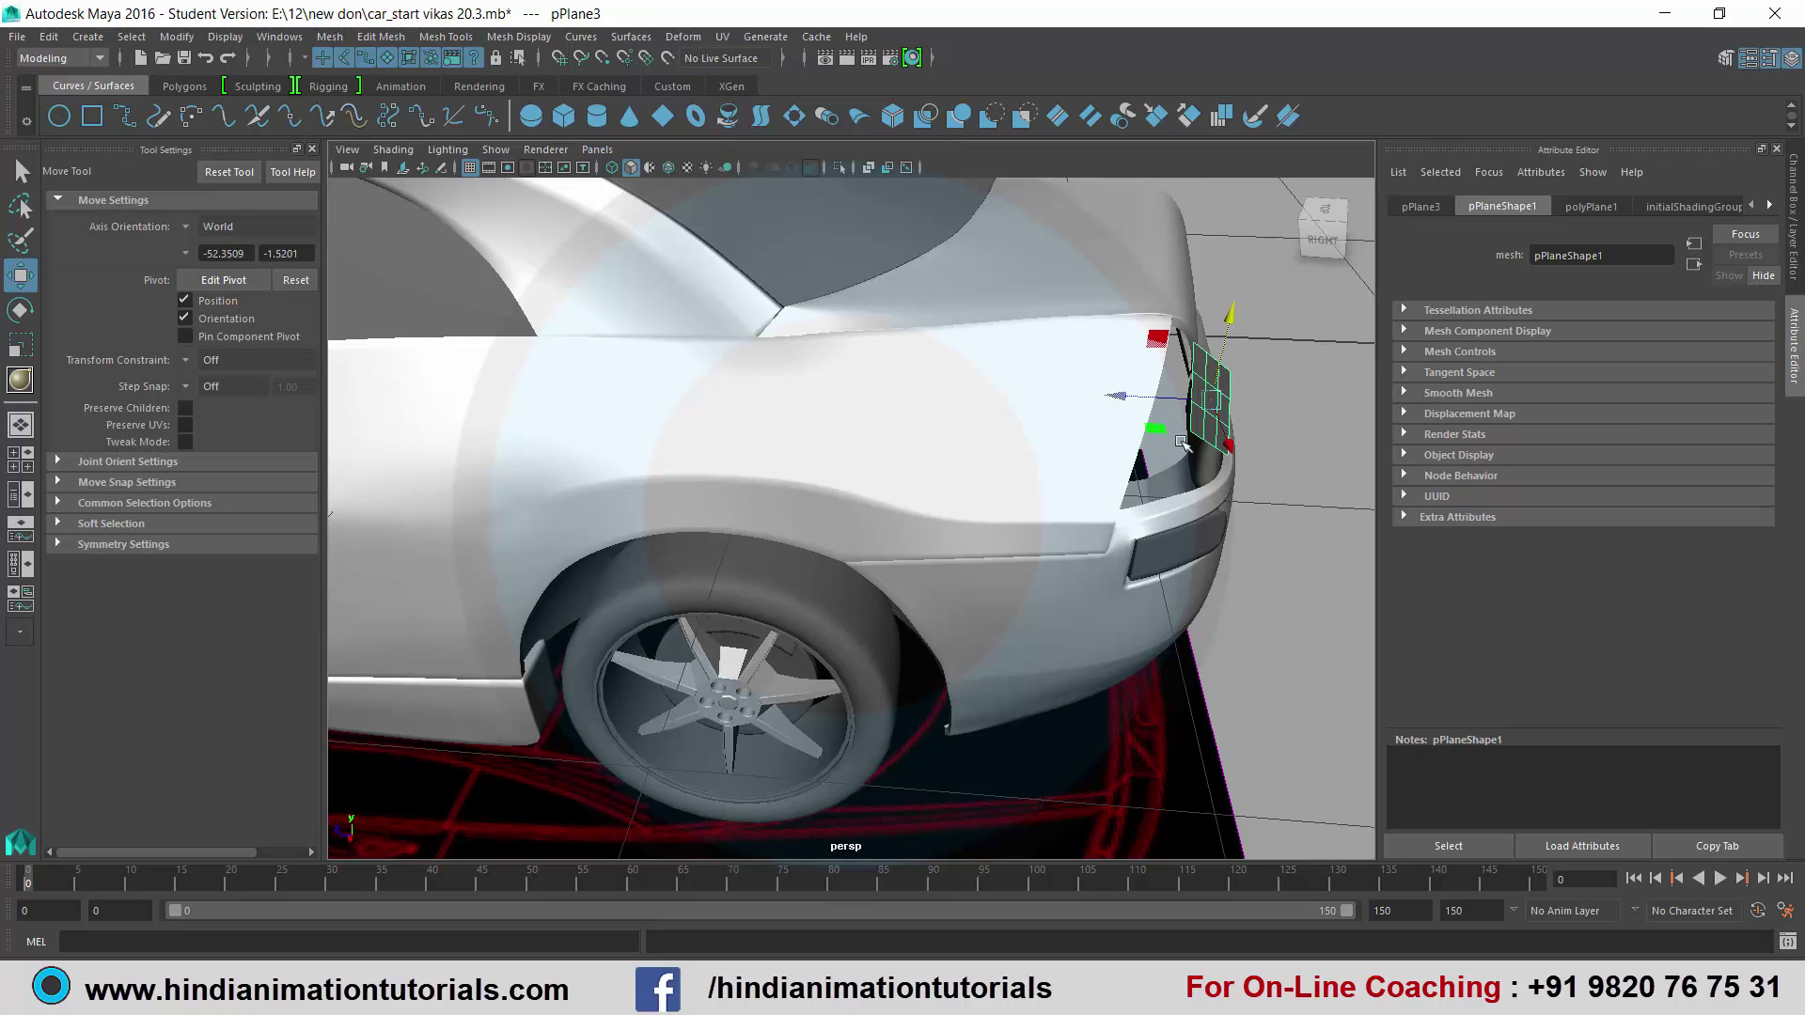
{"action": "middle_click_drag", "start_coordinate": [987, 396], "coordinate": [970, 395]}
Orbit and zoom to face the opening, then put pPlane3 into vertex mode.
{"action": "mouse_move", "coordinate": [1071, 420]}
{"action": "left_mouse_down", "text": "alt"}
{"action": "mouse_move", "coordinate": [1075, 394]}
{"action": "mouse_move", "coordinate": [978, 416]}
{"action": "left_mouse_up", "text": "alt"}
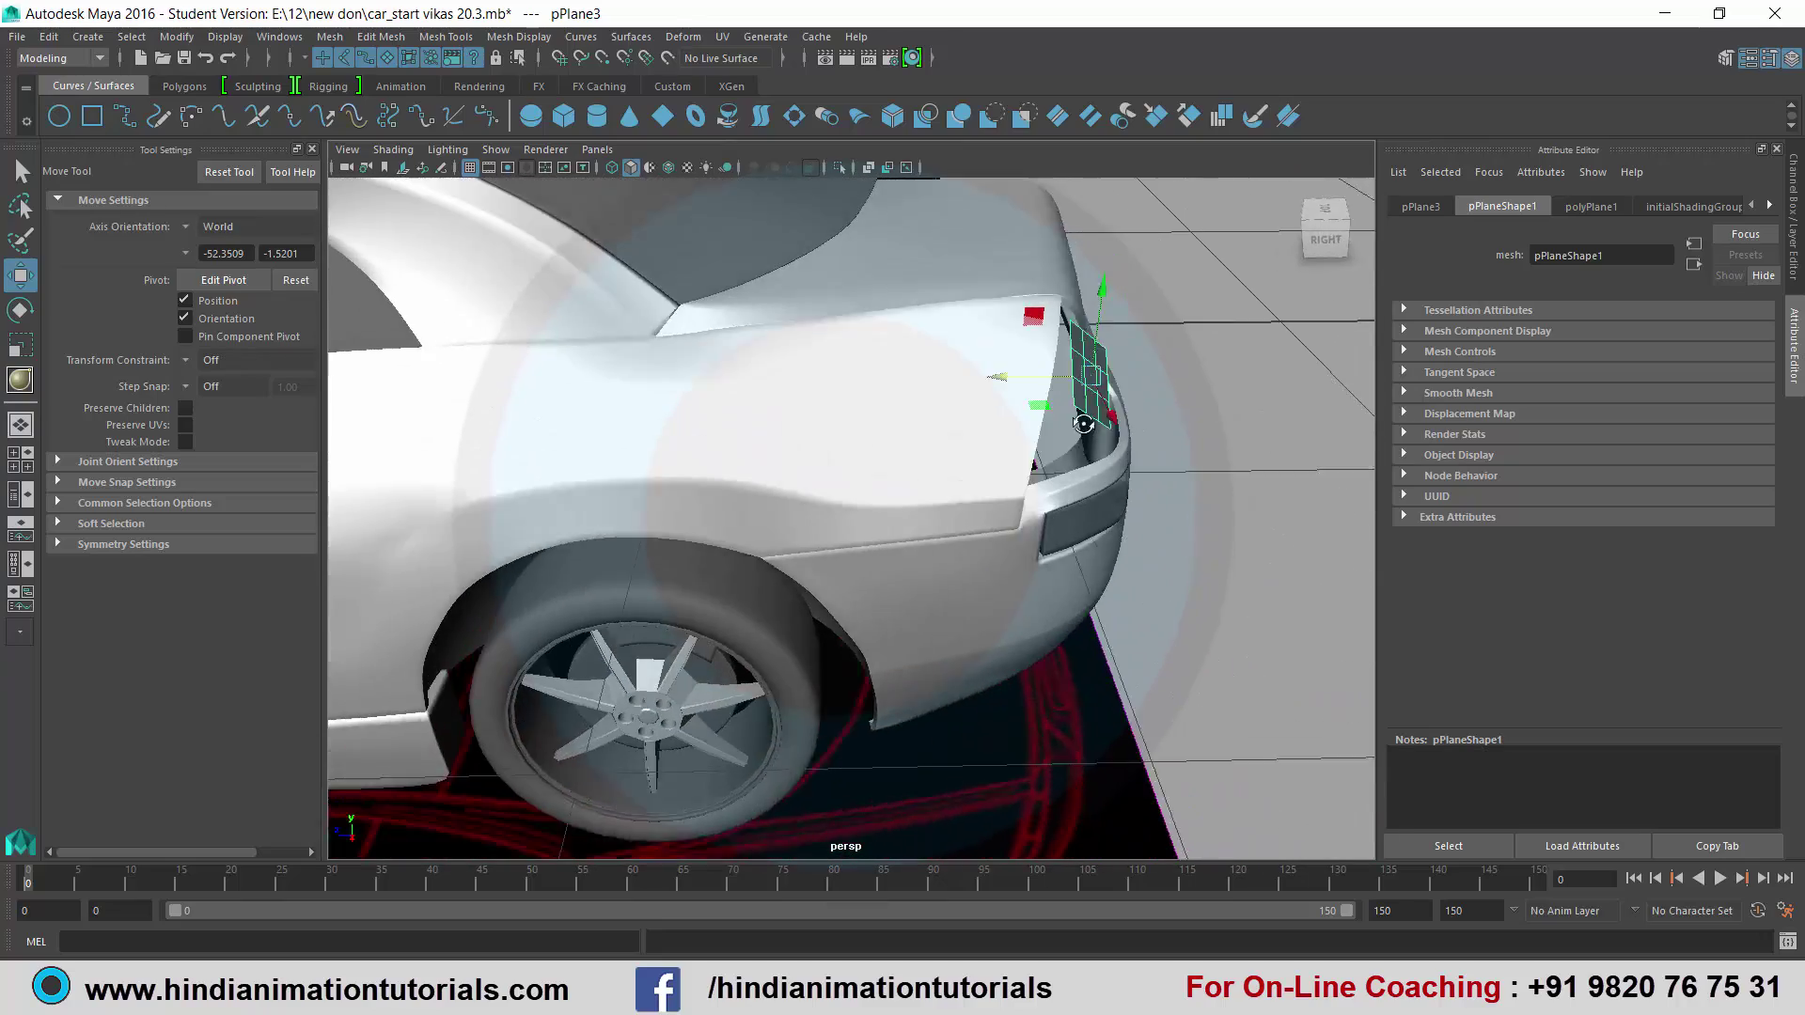
{"action": "scroll", "coordinate": [978, 415], "scroll_direction": "up", "scroll_amount": 3}
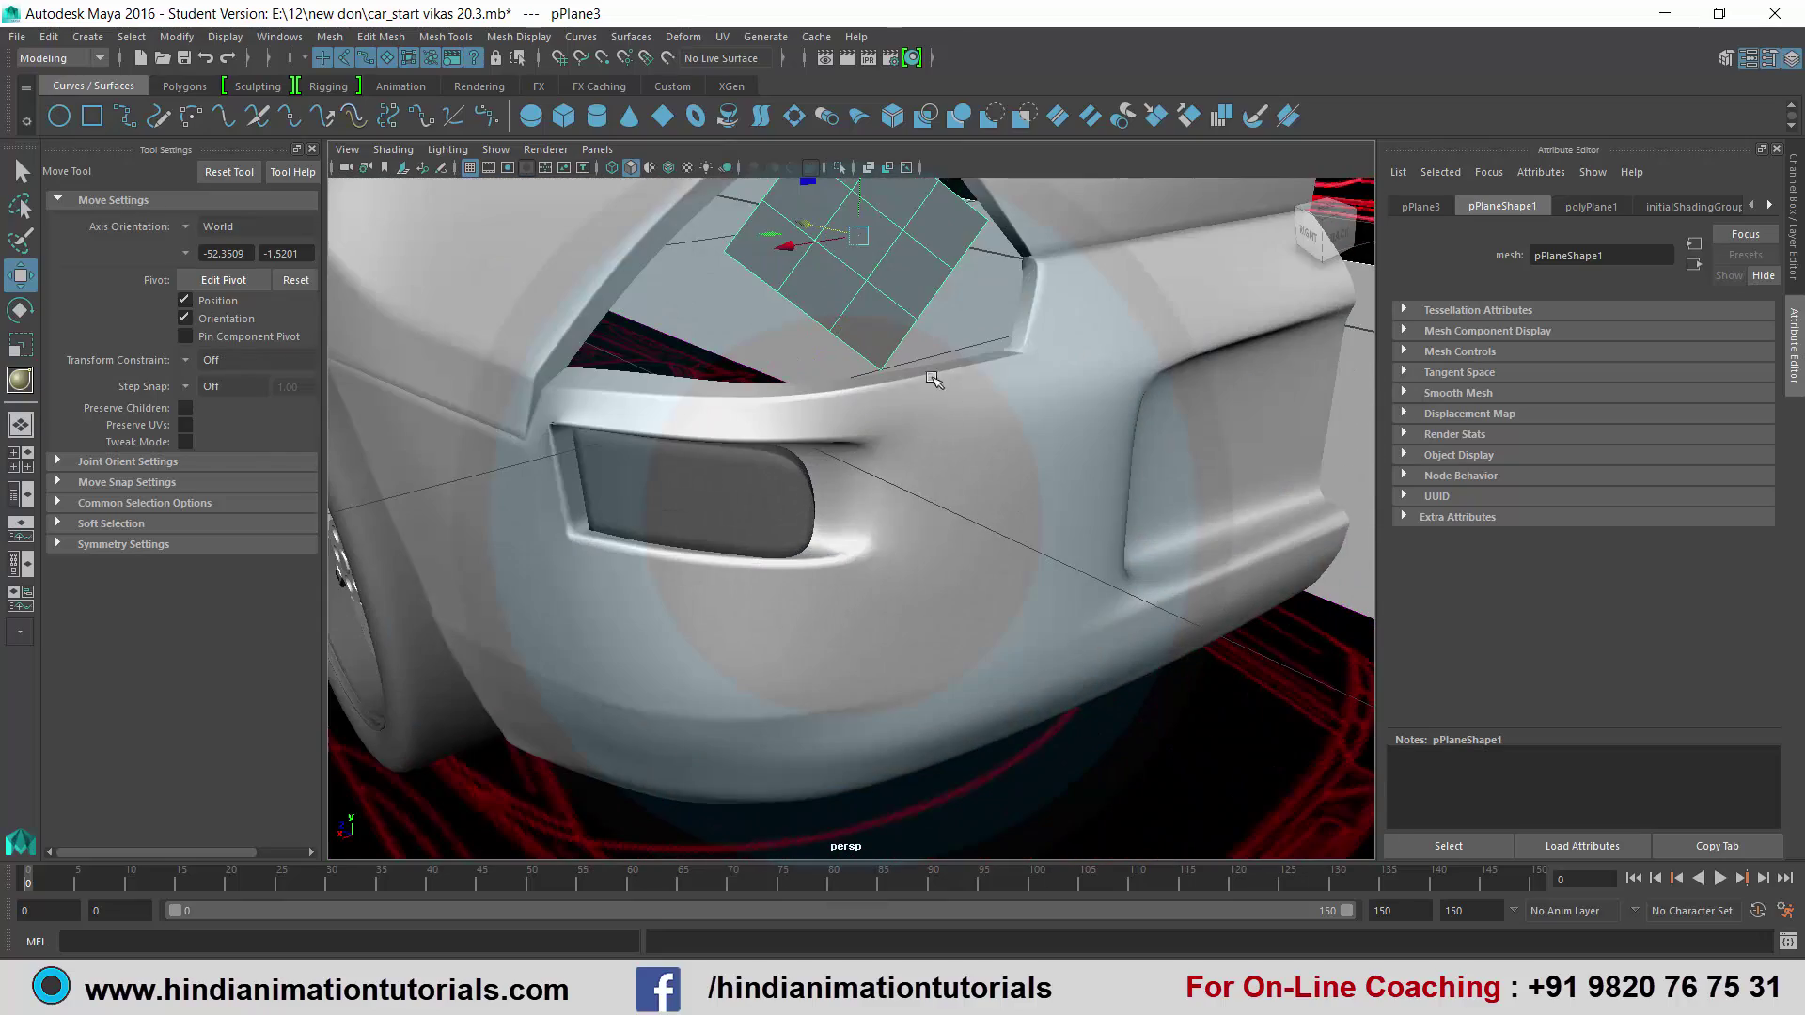
{"action": "scroll", "coordinate": [943, 409], "scroll_direction": "up", "scroll_amount": 2}
{"action": "left_click_drag", "start_coordinate": [942, 409], "coordinate": [931, 410], "text": "alt"}
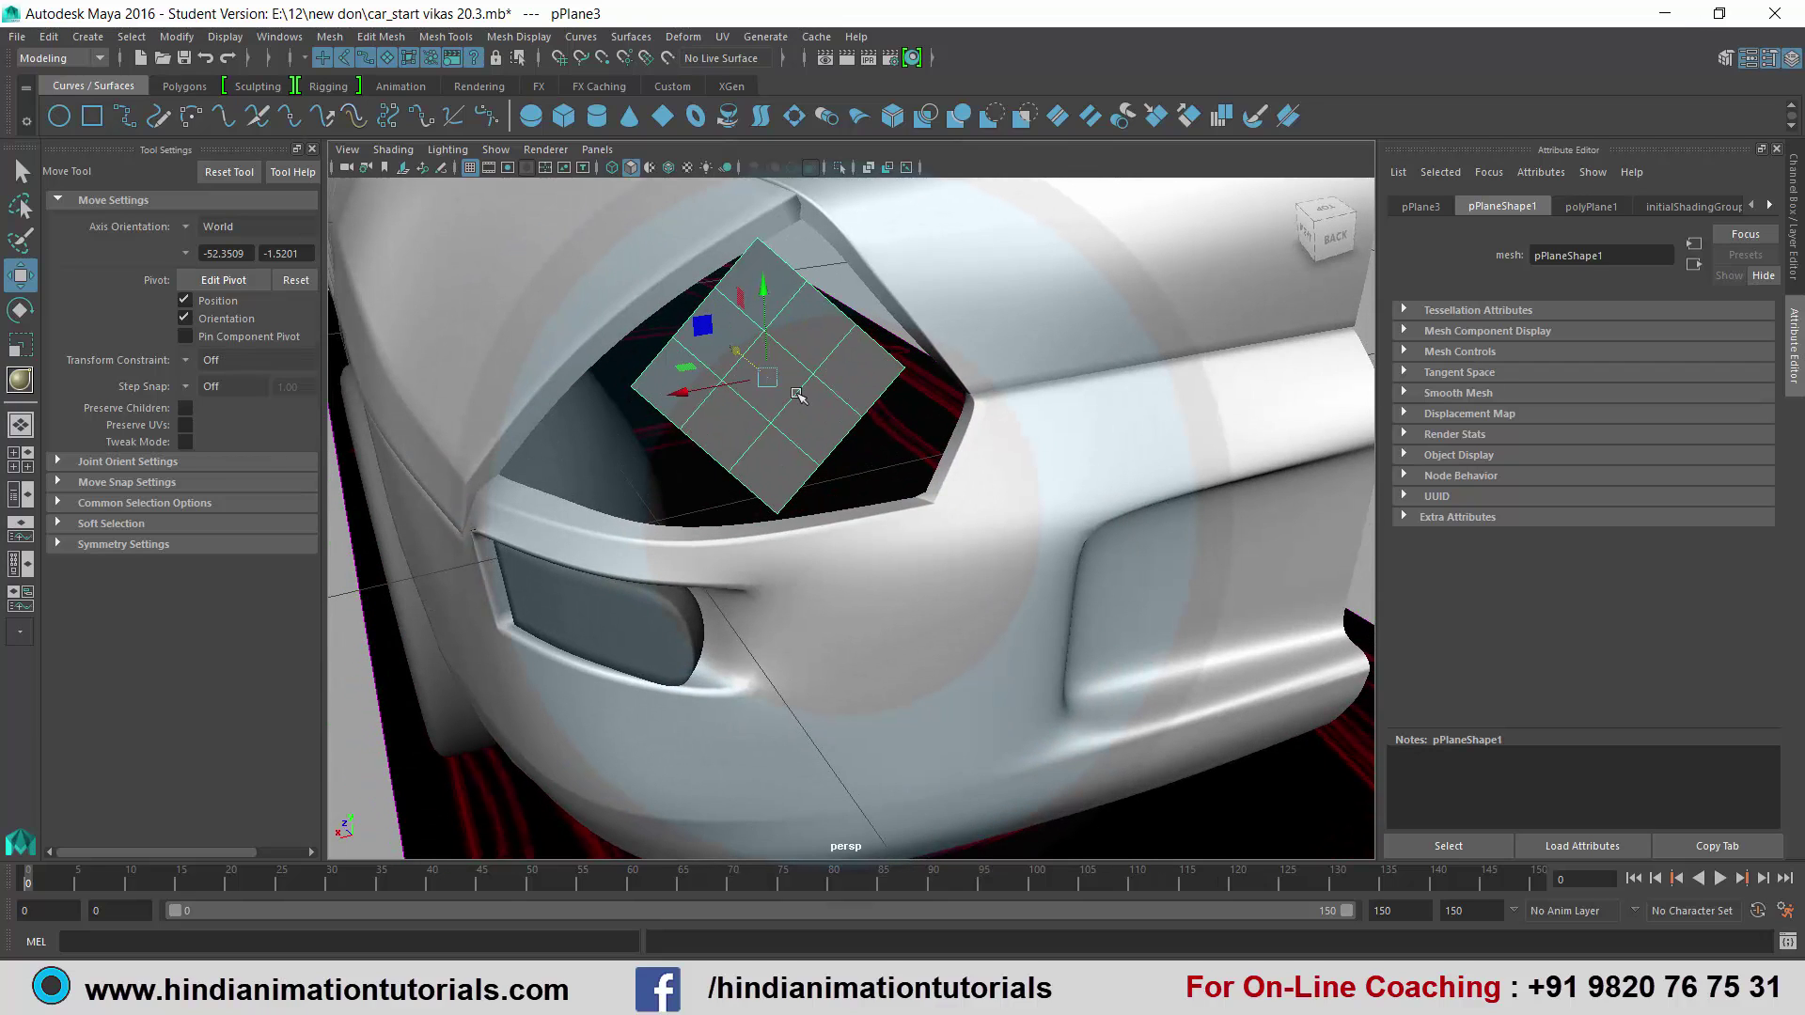
{"action": "right_click_drag", "start_coordinate": [797, 395], "coordinate": [705, 395]}
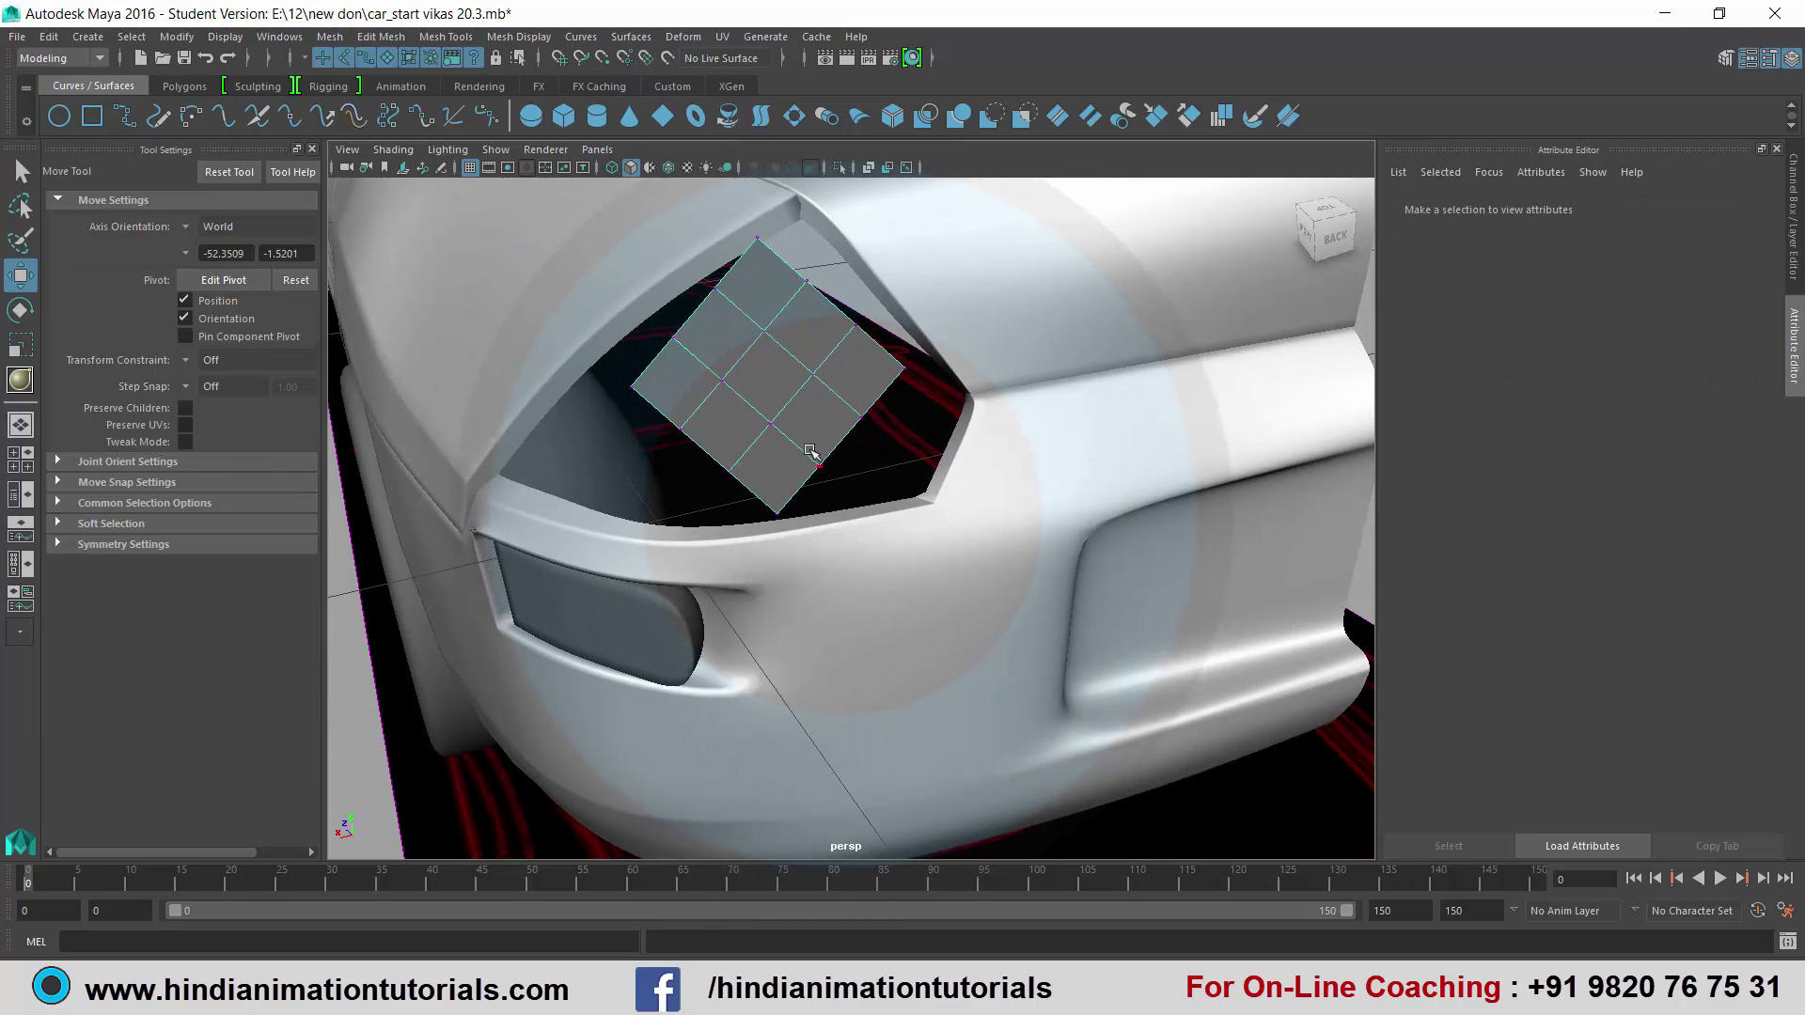
Point-snap the bottom vertex onto the opening edge, pull vtx[12] inward, and select vtx[14:15].
{"action": "left_click", "coordinate": [780, 510]}
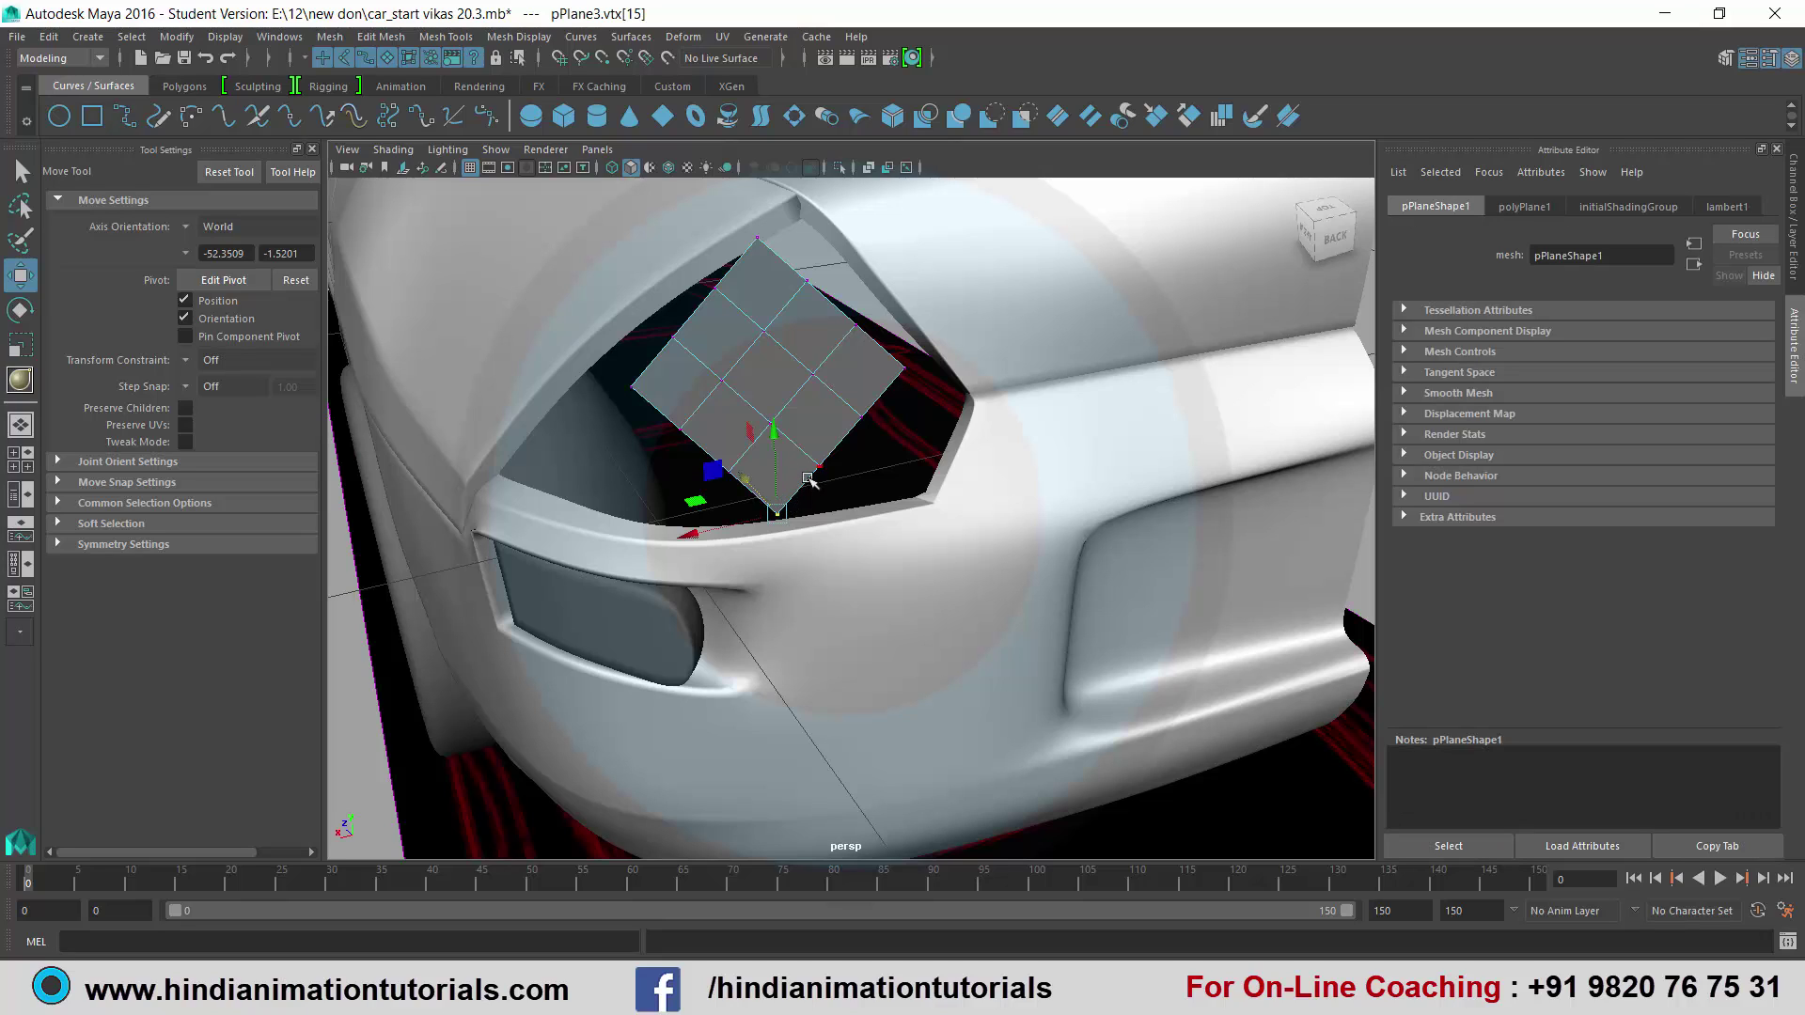
{"action": "key", "text": "v"}
{"action": "left_click_drag", "start_coordinate": [776, 513], "coordinate": [818, 467]}
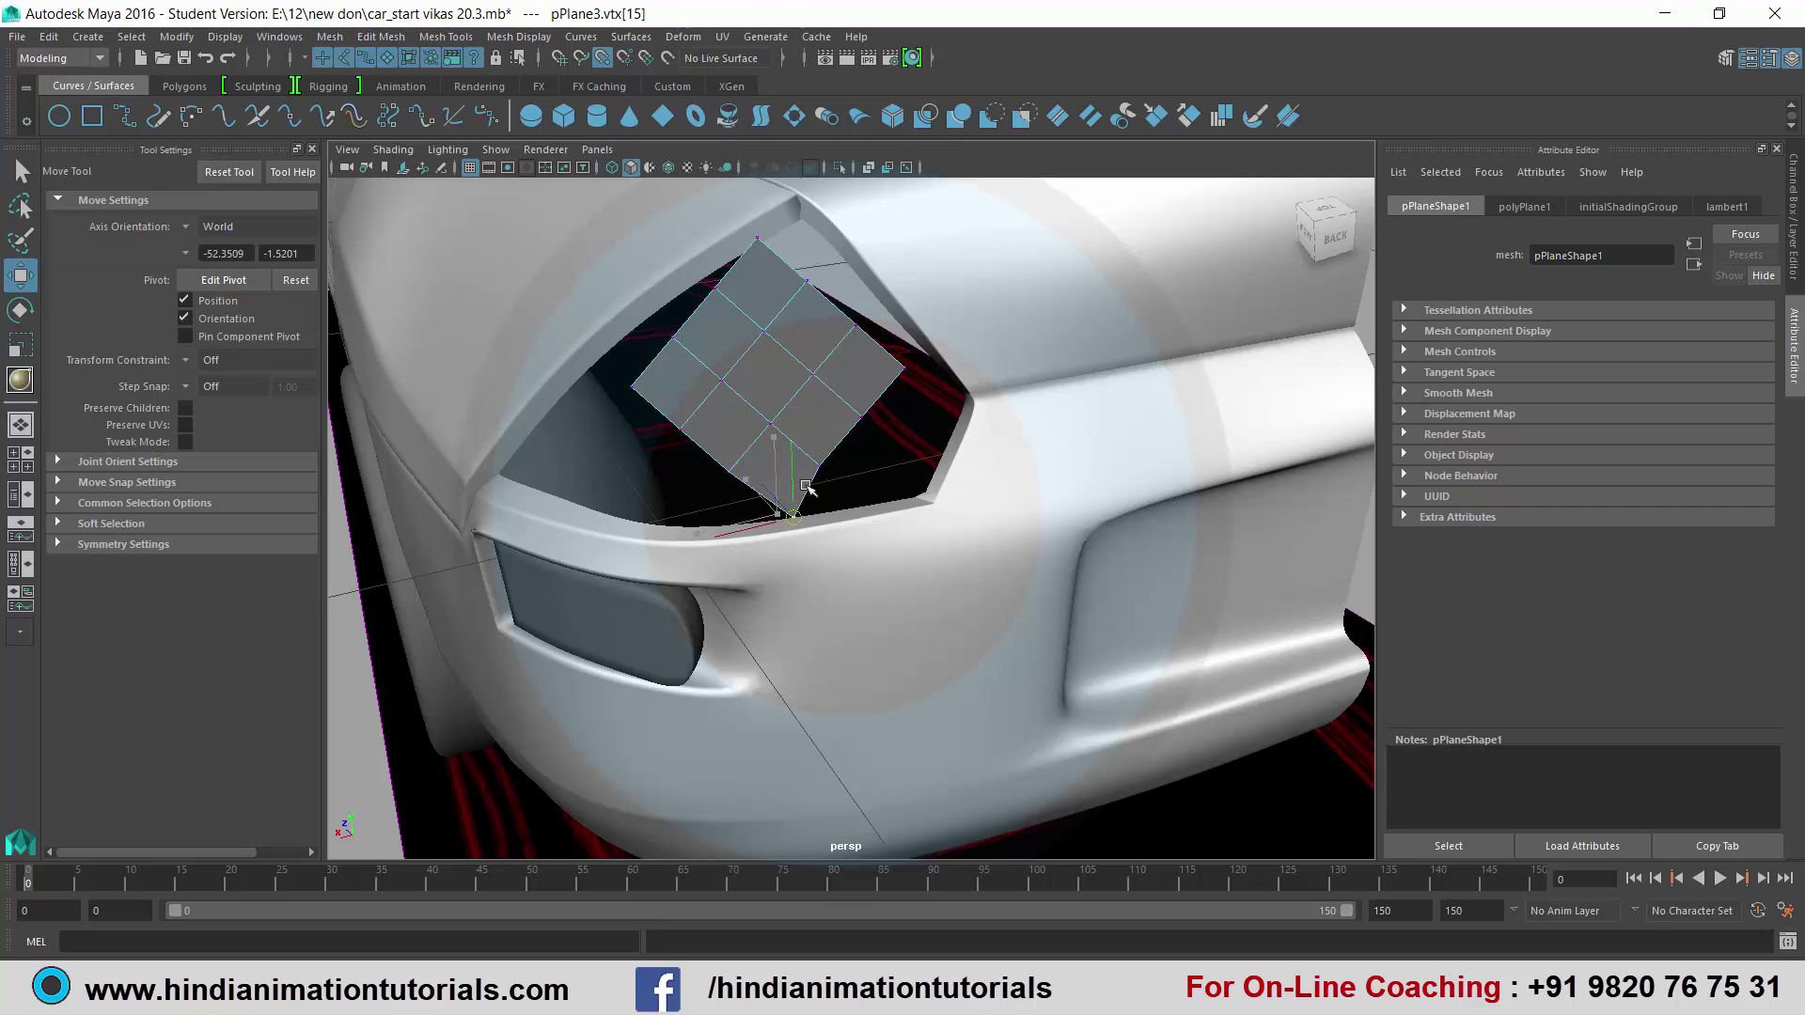
{"action": "left_click", "coordinate": [902, 369]}
{"action": "left_click_drag", "start_coordinate": [903, 368], "coordinate": [857, 410]}
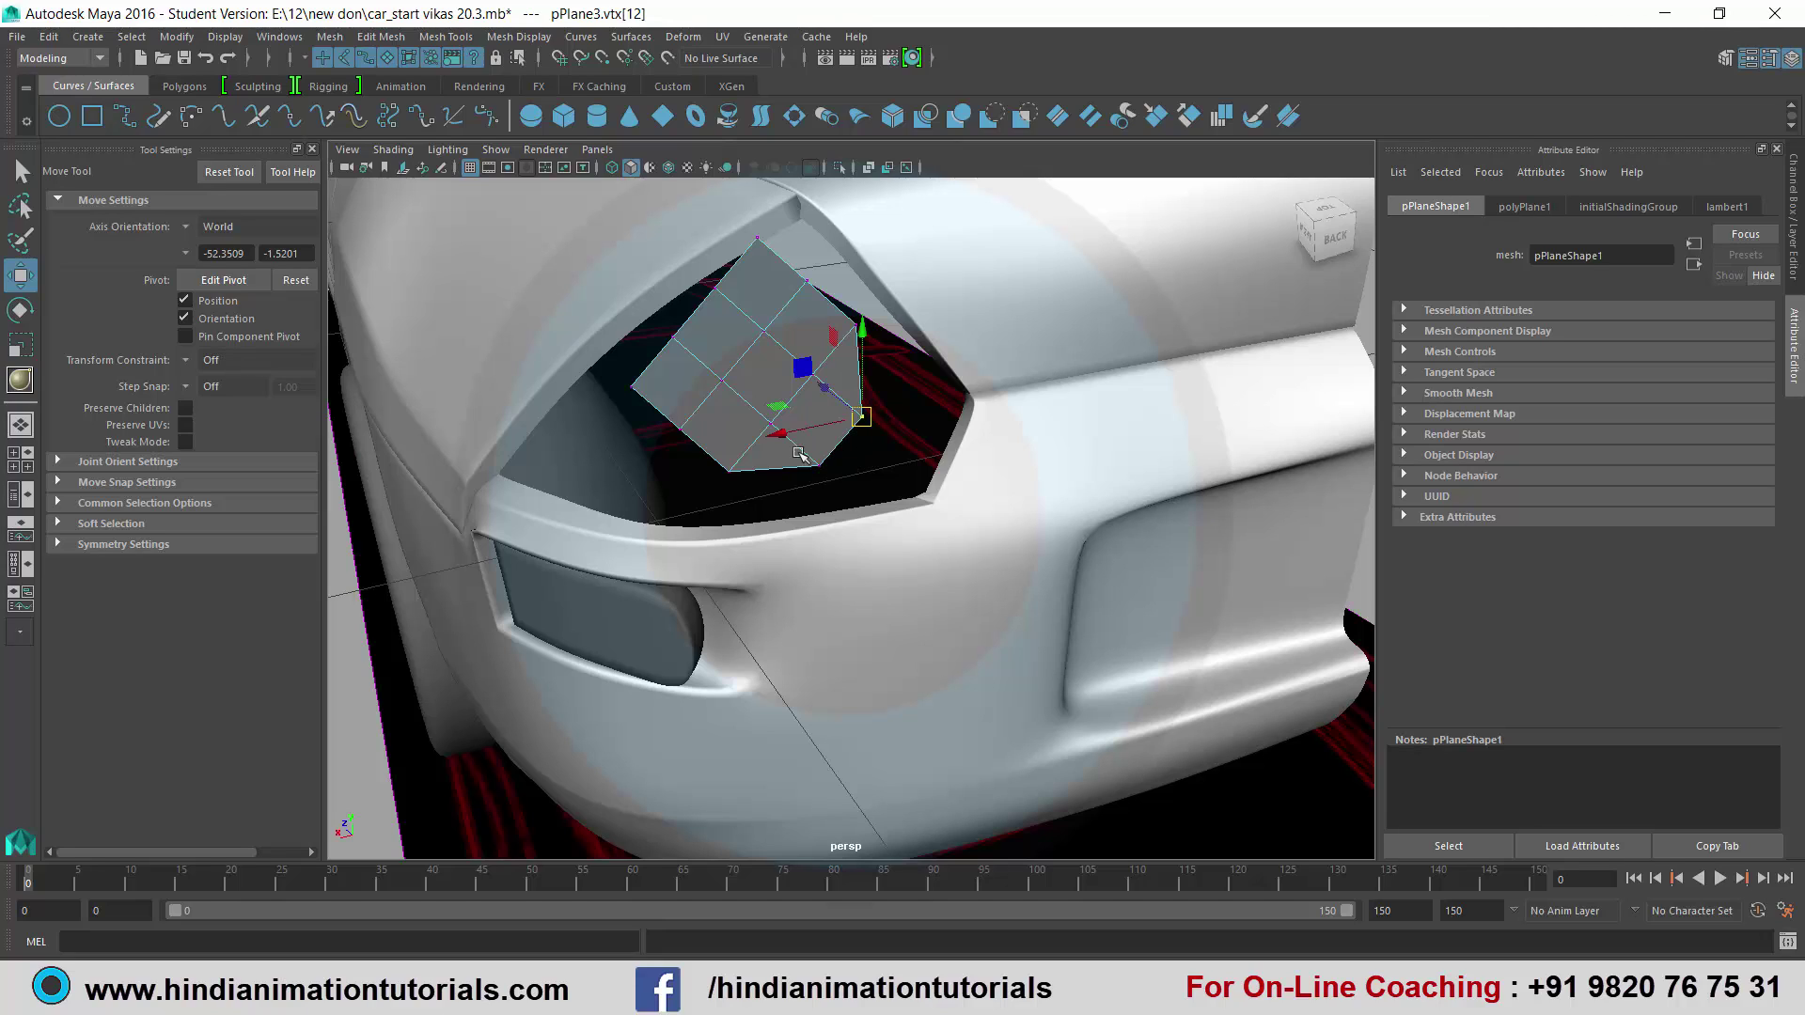
{"action": "left_click", "coordinate": [825, 467]}
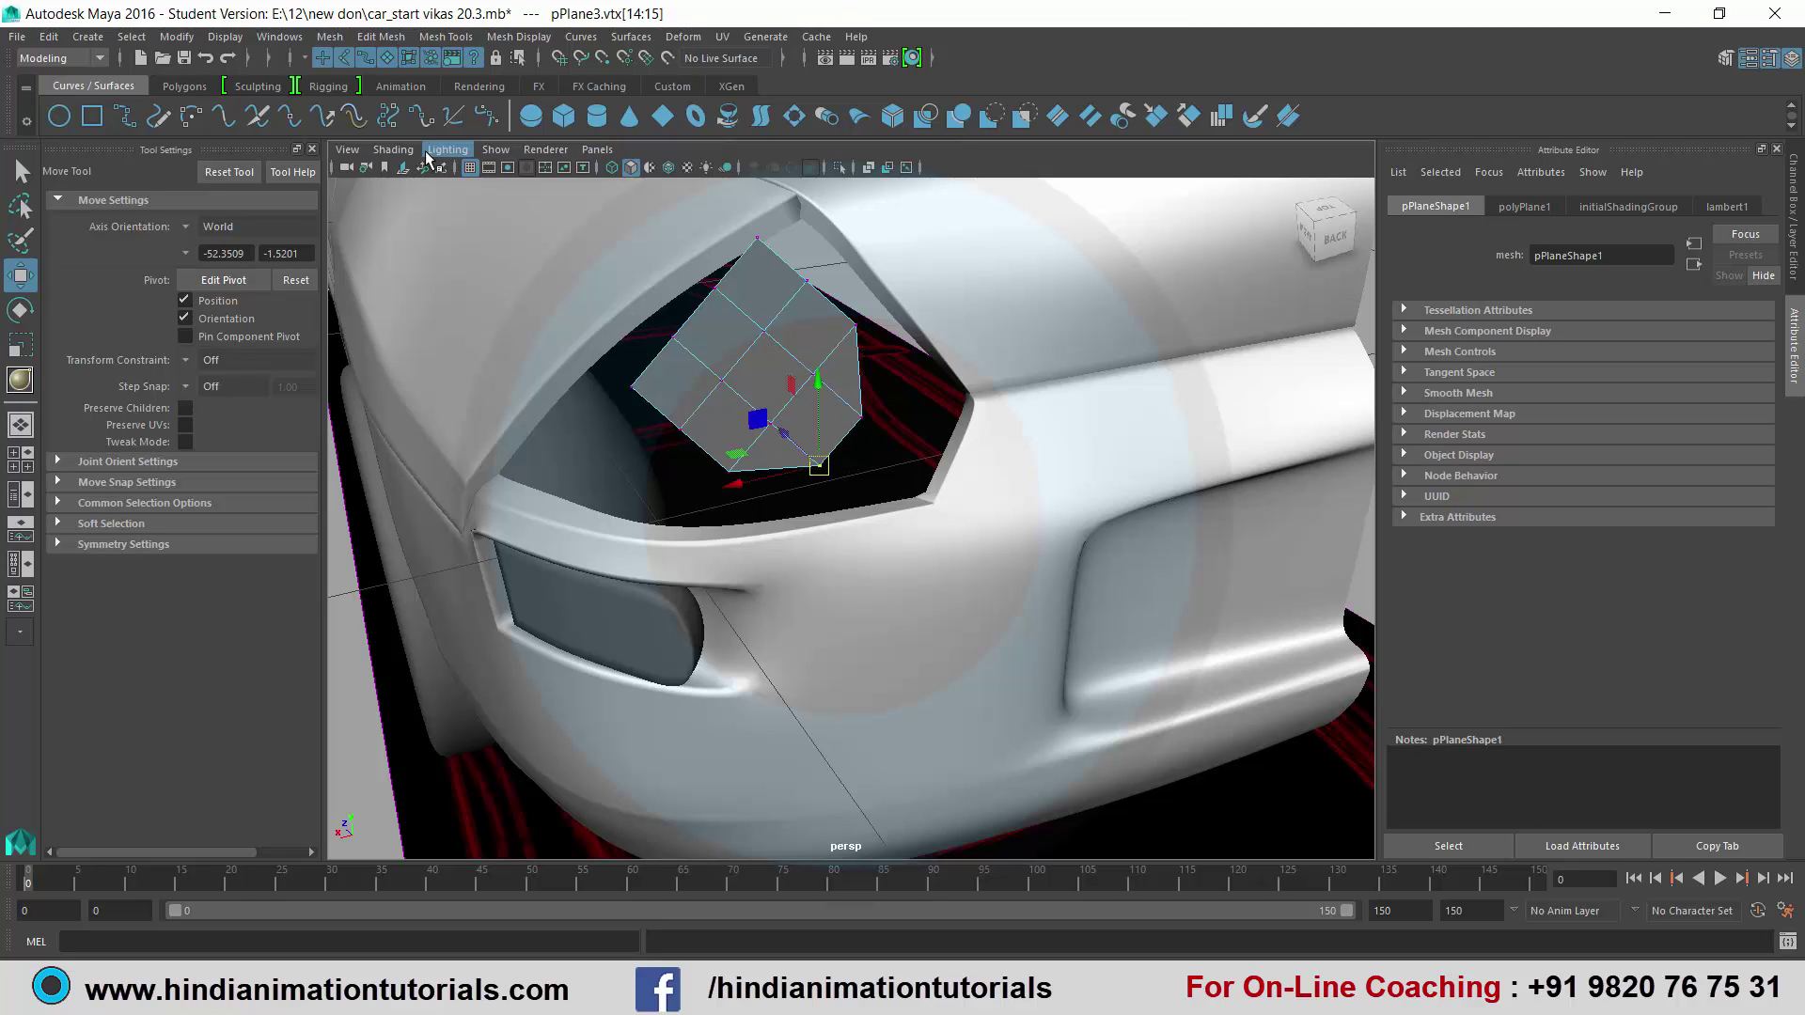
Run Edit Mesh > Merge twice at 0.01 threshold on pPlane3's overlapping vertices.
{"action": "left_click", "coordinate": [381, 37]}
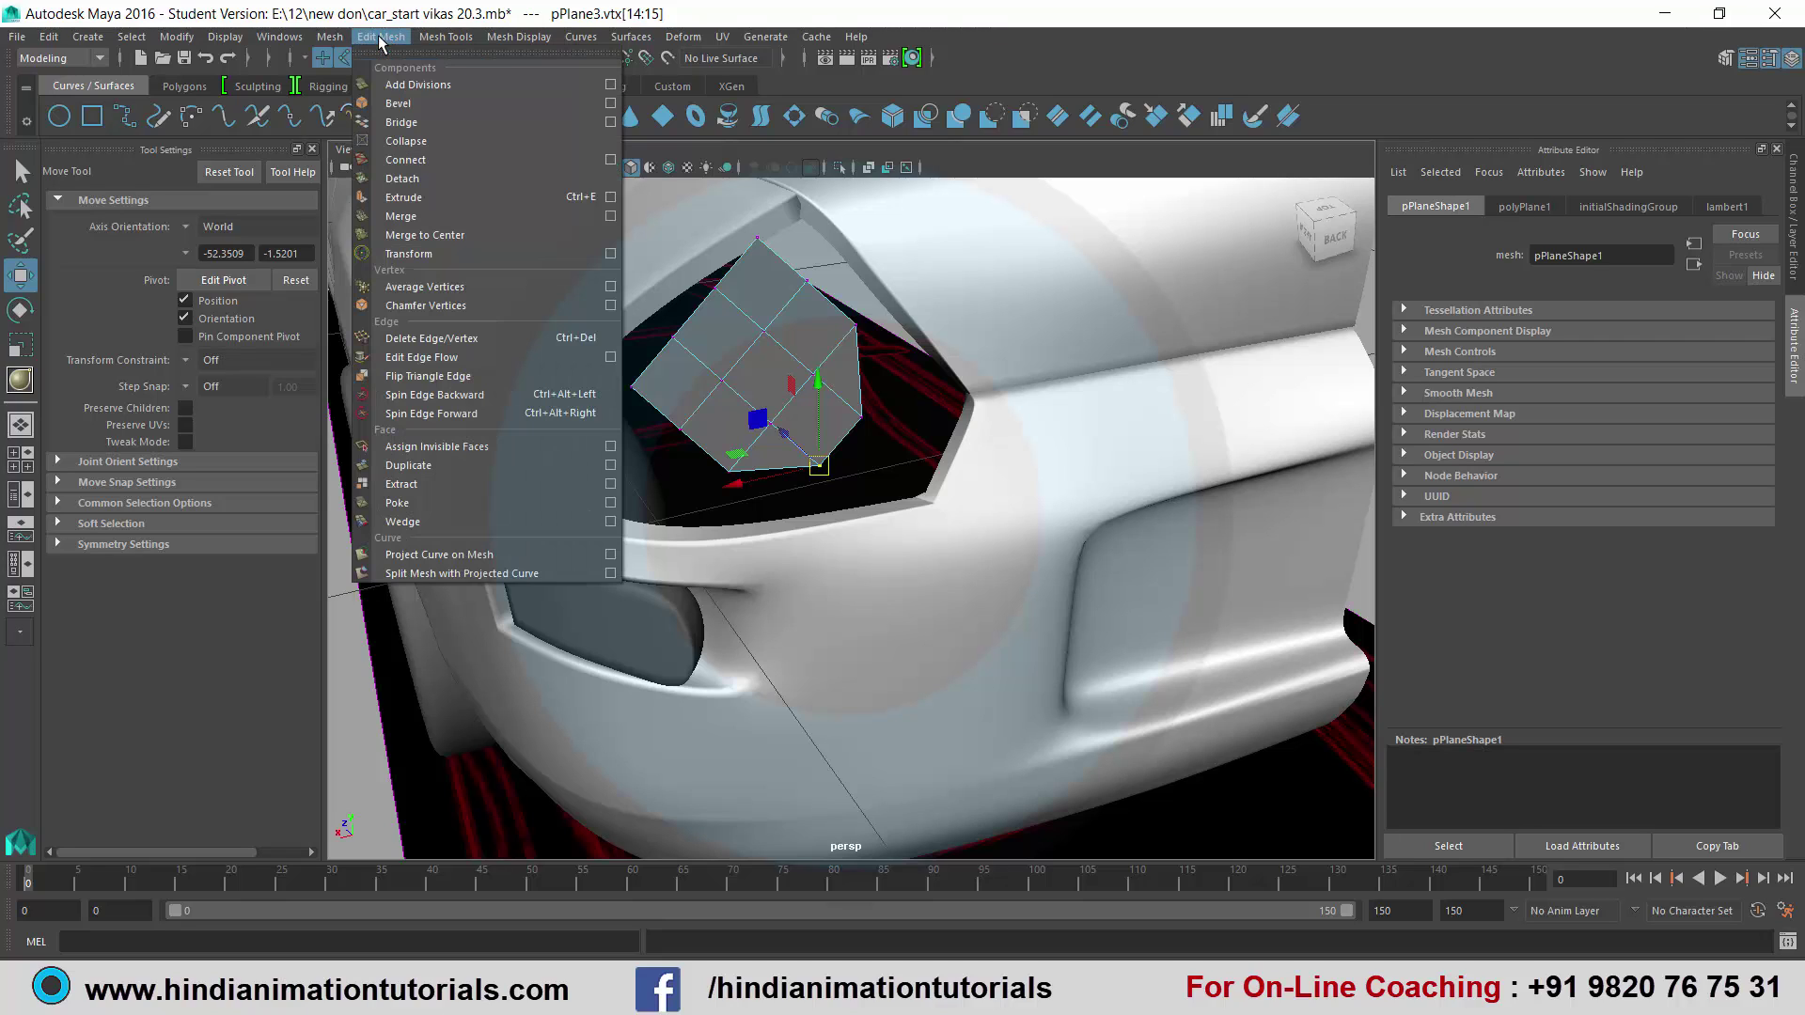
{"action": "left_click", "coordinate": [410, 217]}
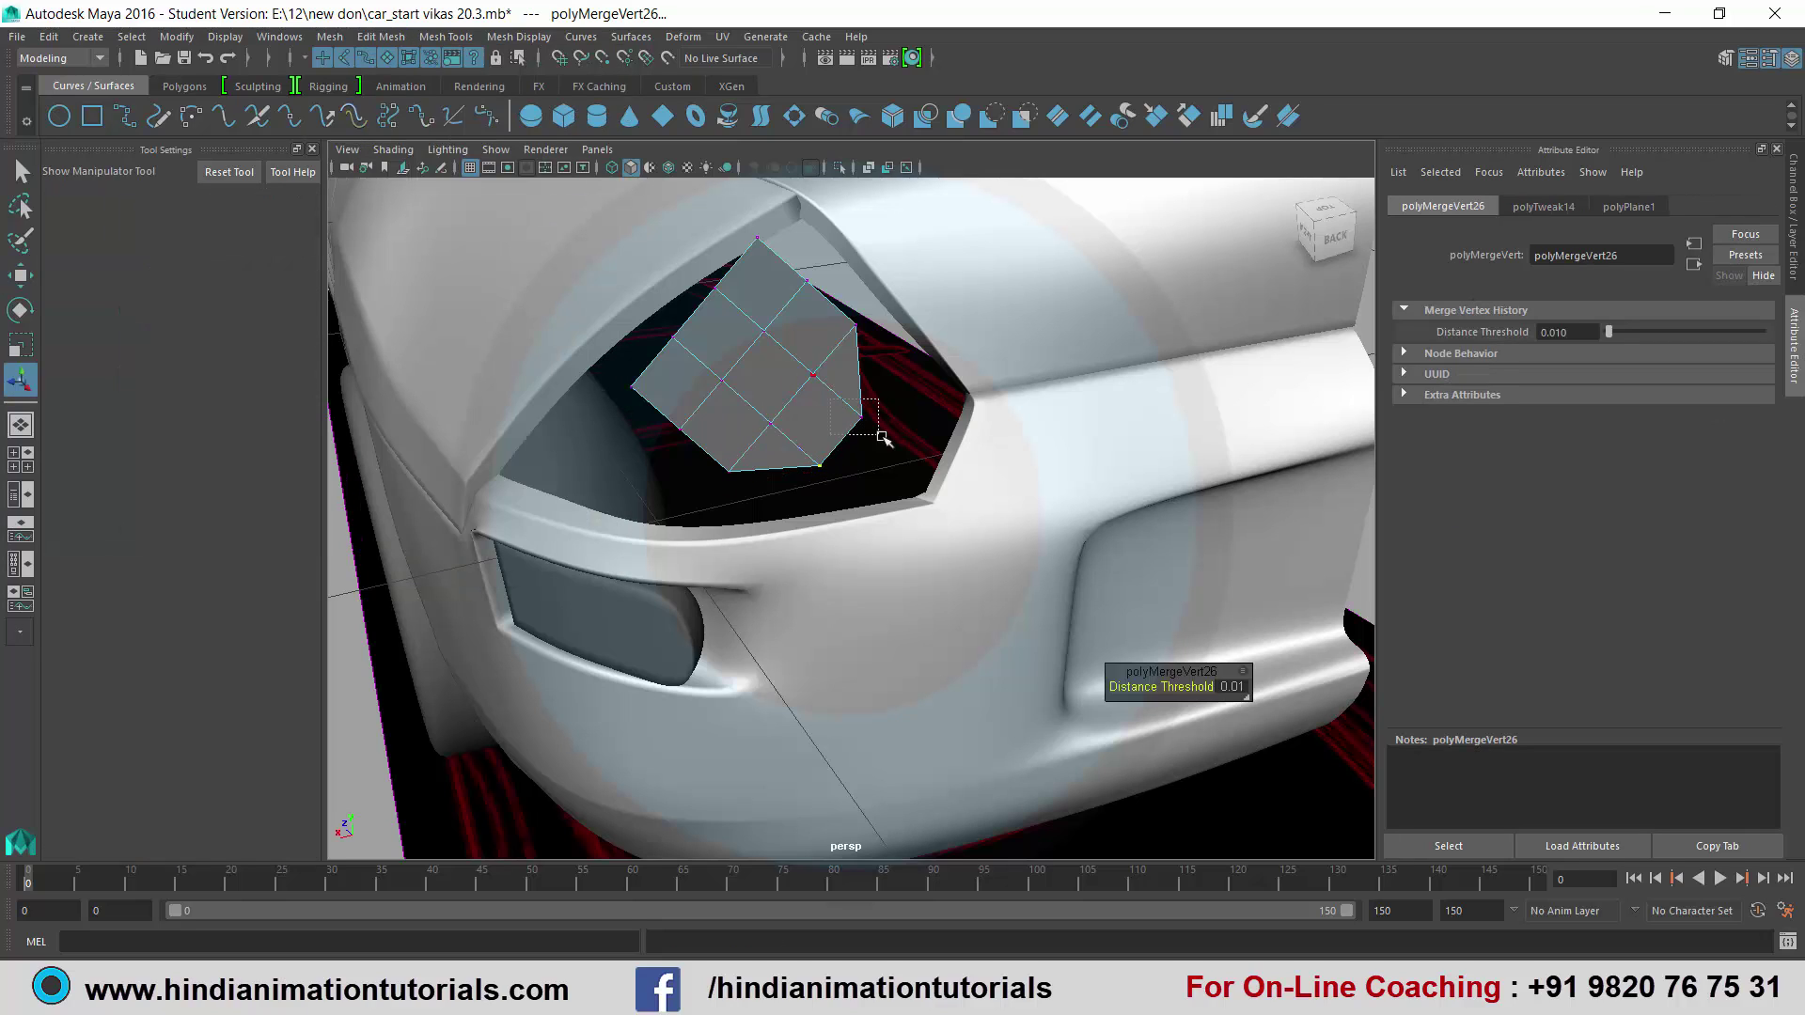
{"action": "left_click", "coordinate": [381, 43]}
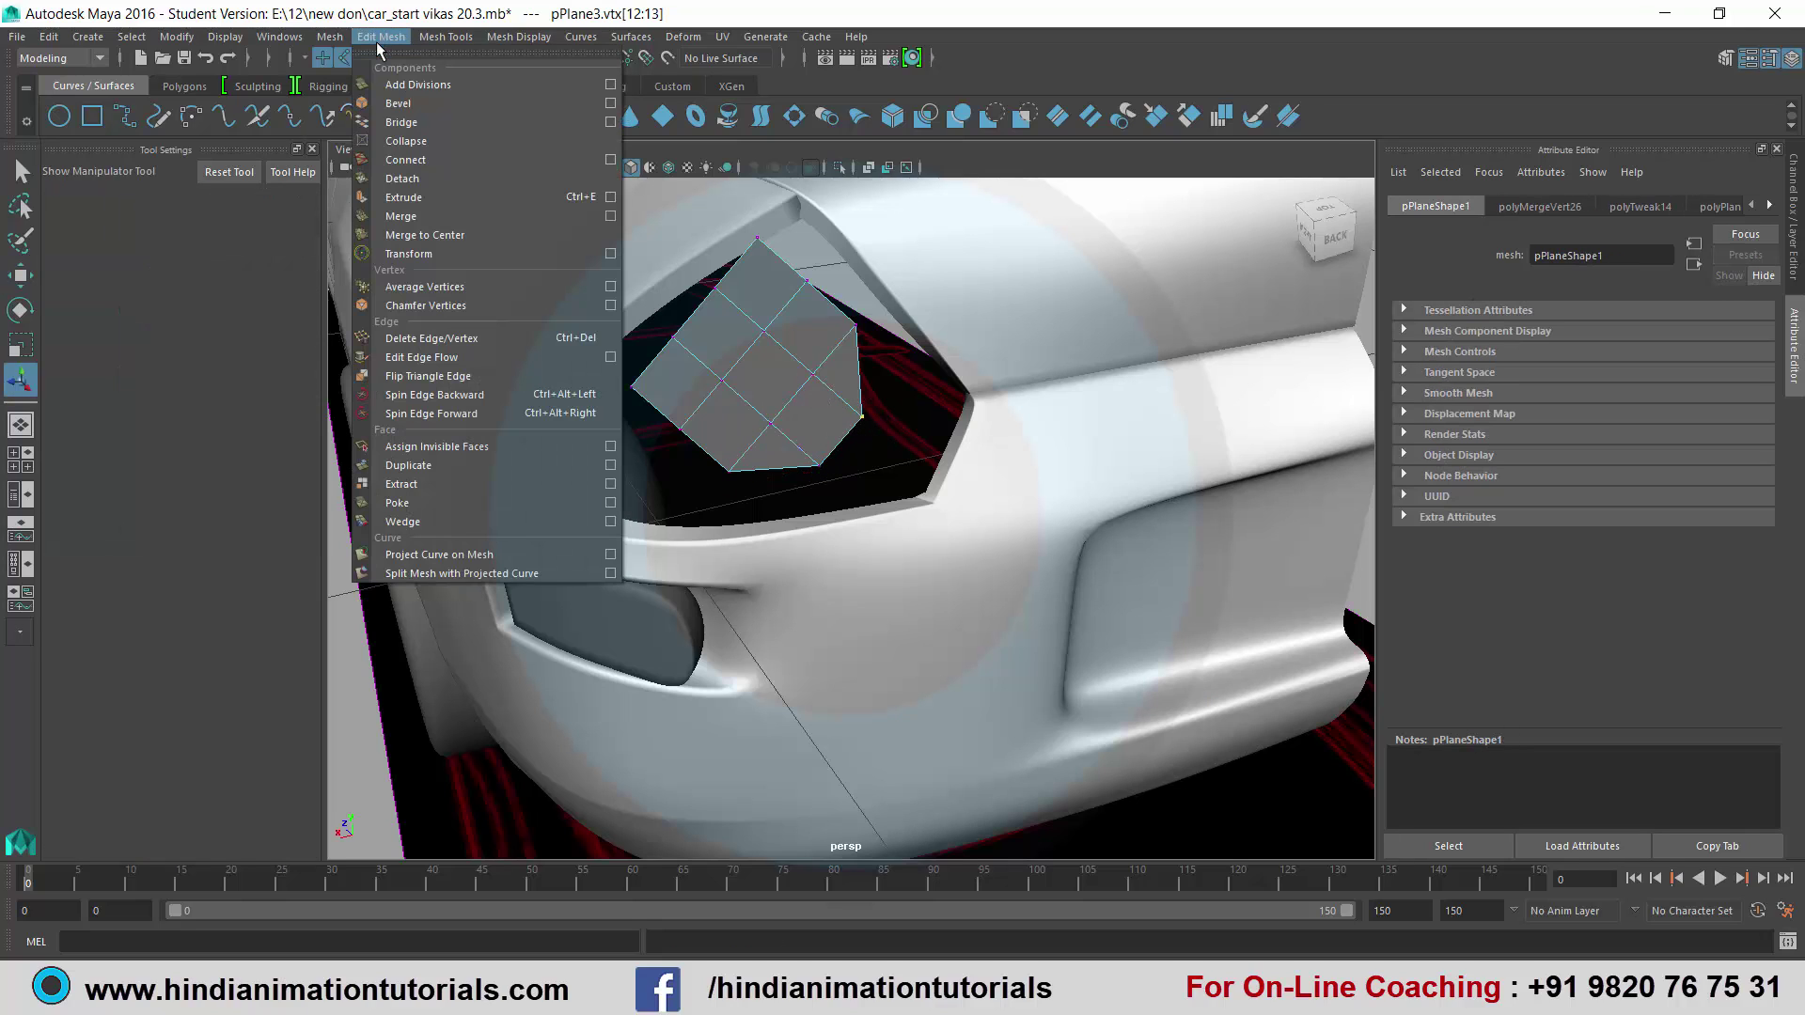
{"action": "left_click", "coordinate": [419, 222]}
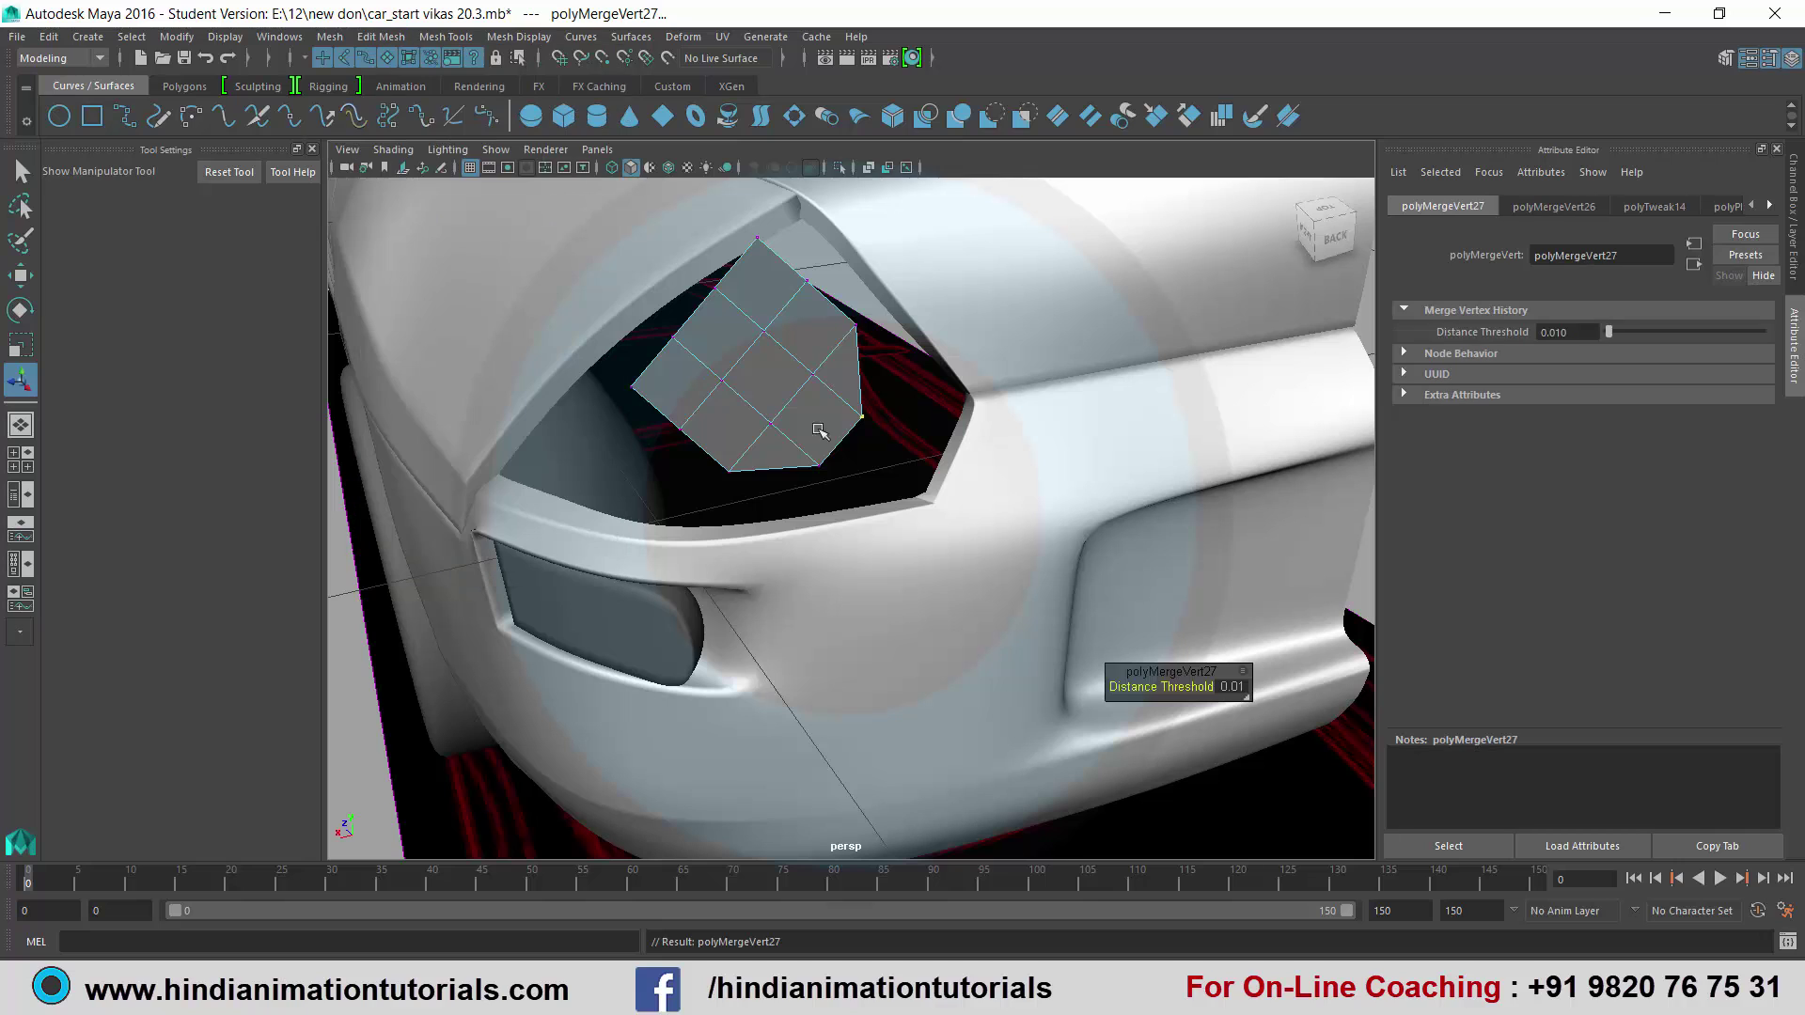
{"action": "left_click", "coordinate": [858, 413]}
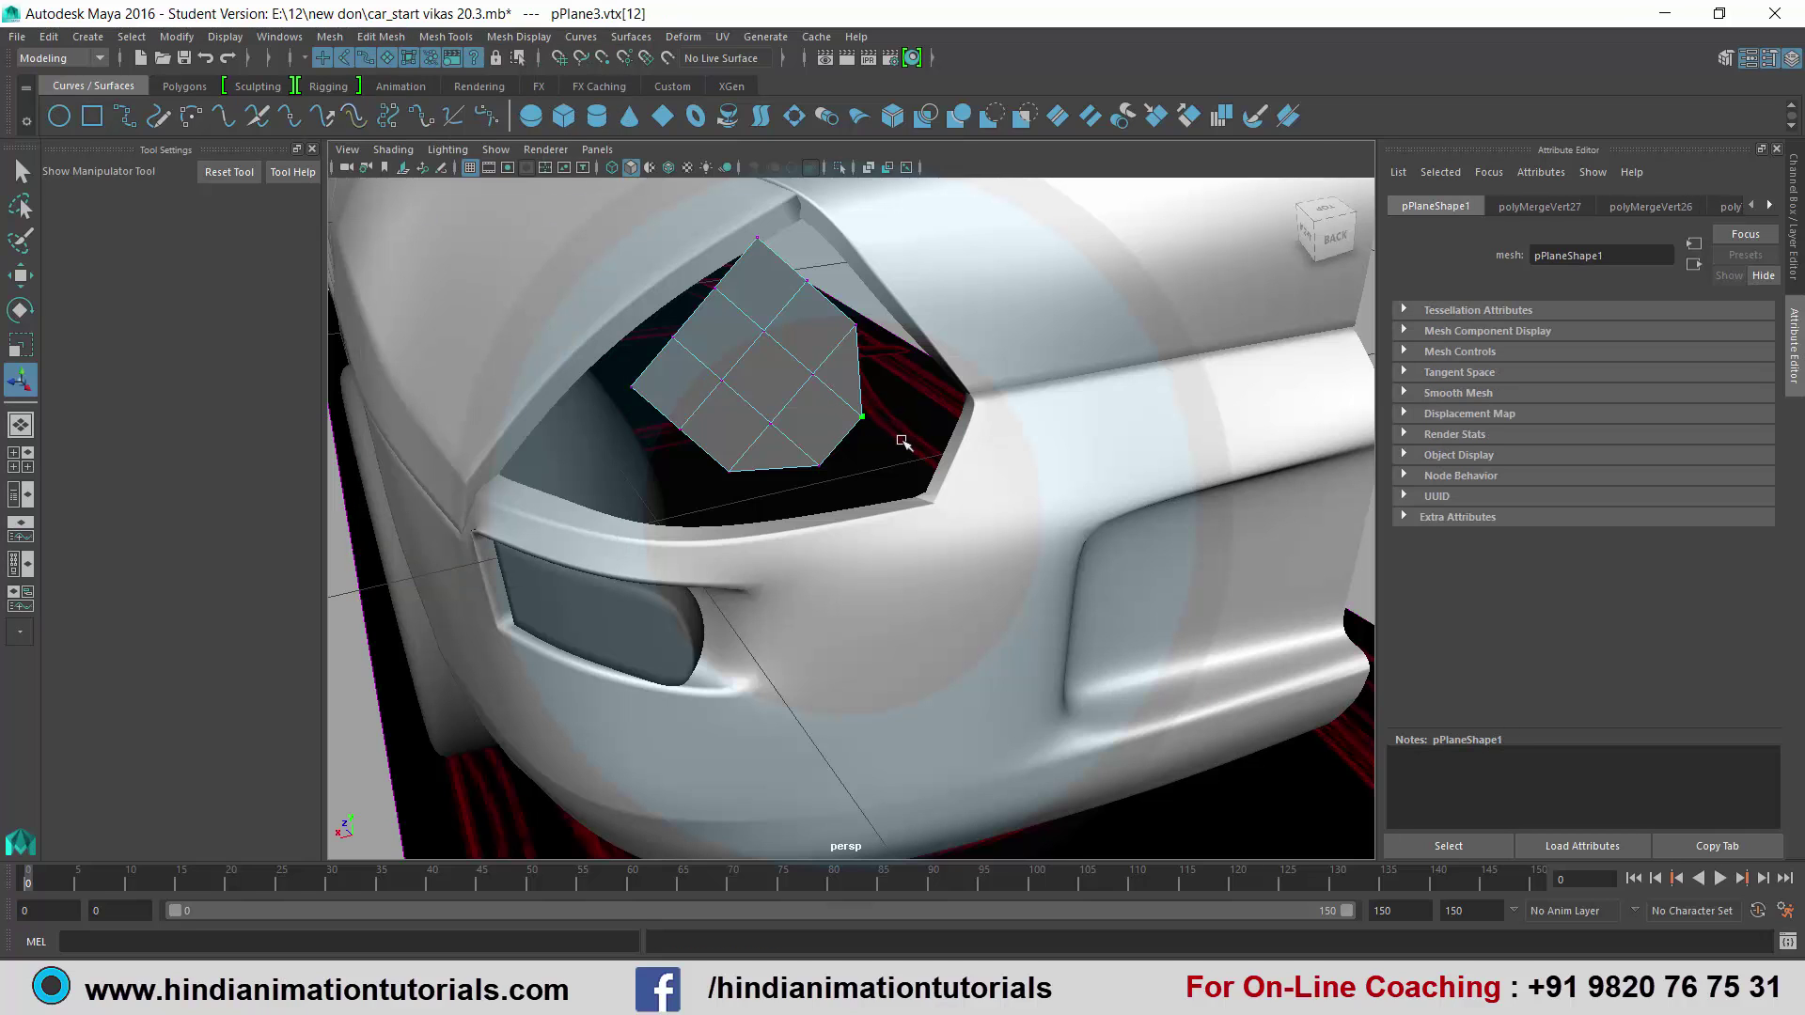
{"action": "left_click", "coordinate": [968, 480]}
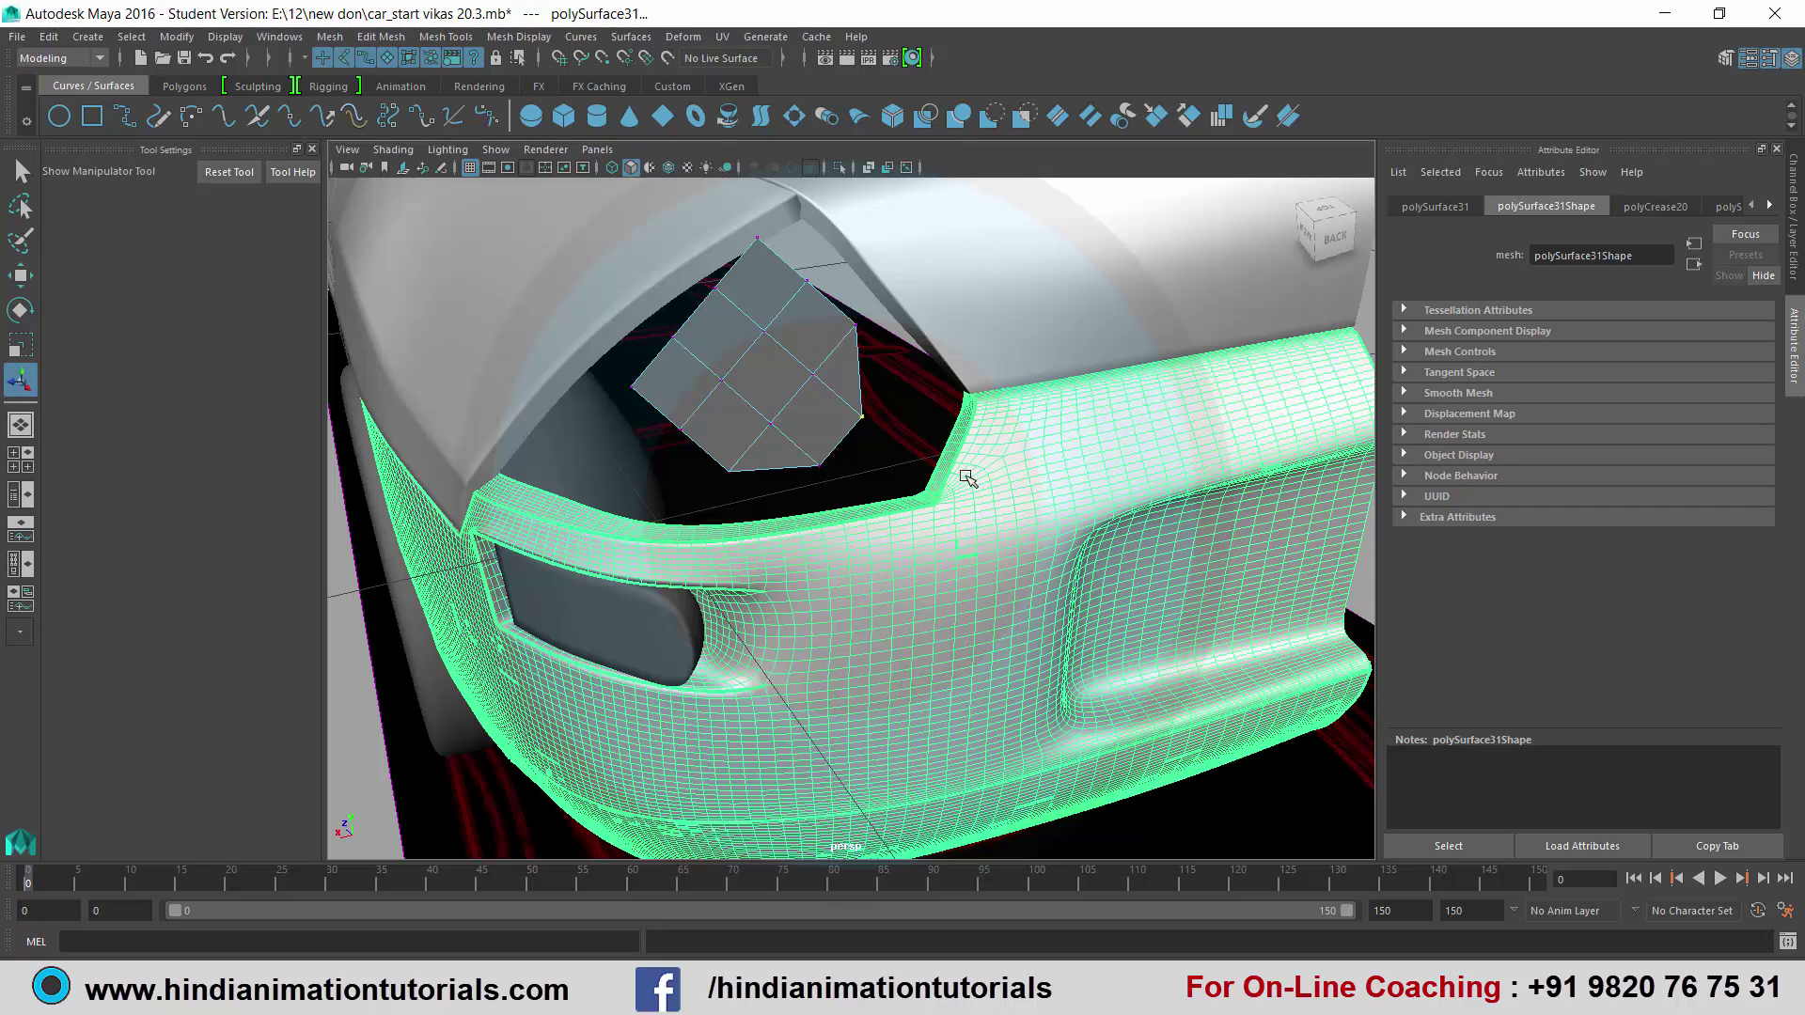
Show the Channel Box/Layer Editor and the car body's vertices, then pick pPlane3's vertex 12.
{"action": "scroll", "coordinate": [964, 477], "scroll_direction": "down", "scroll_amount": 3}
{"action": "scroll", "coordinate": [957, 508], "scroll_direction": "down", "scroll_amount": 3}
{"action": "left_click", "coordinate": [1196, 528]}
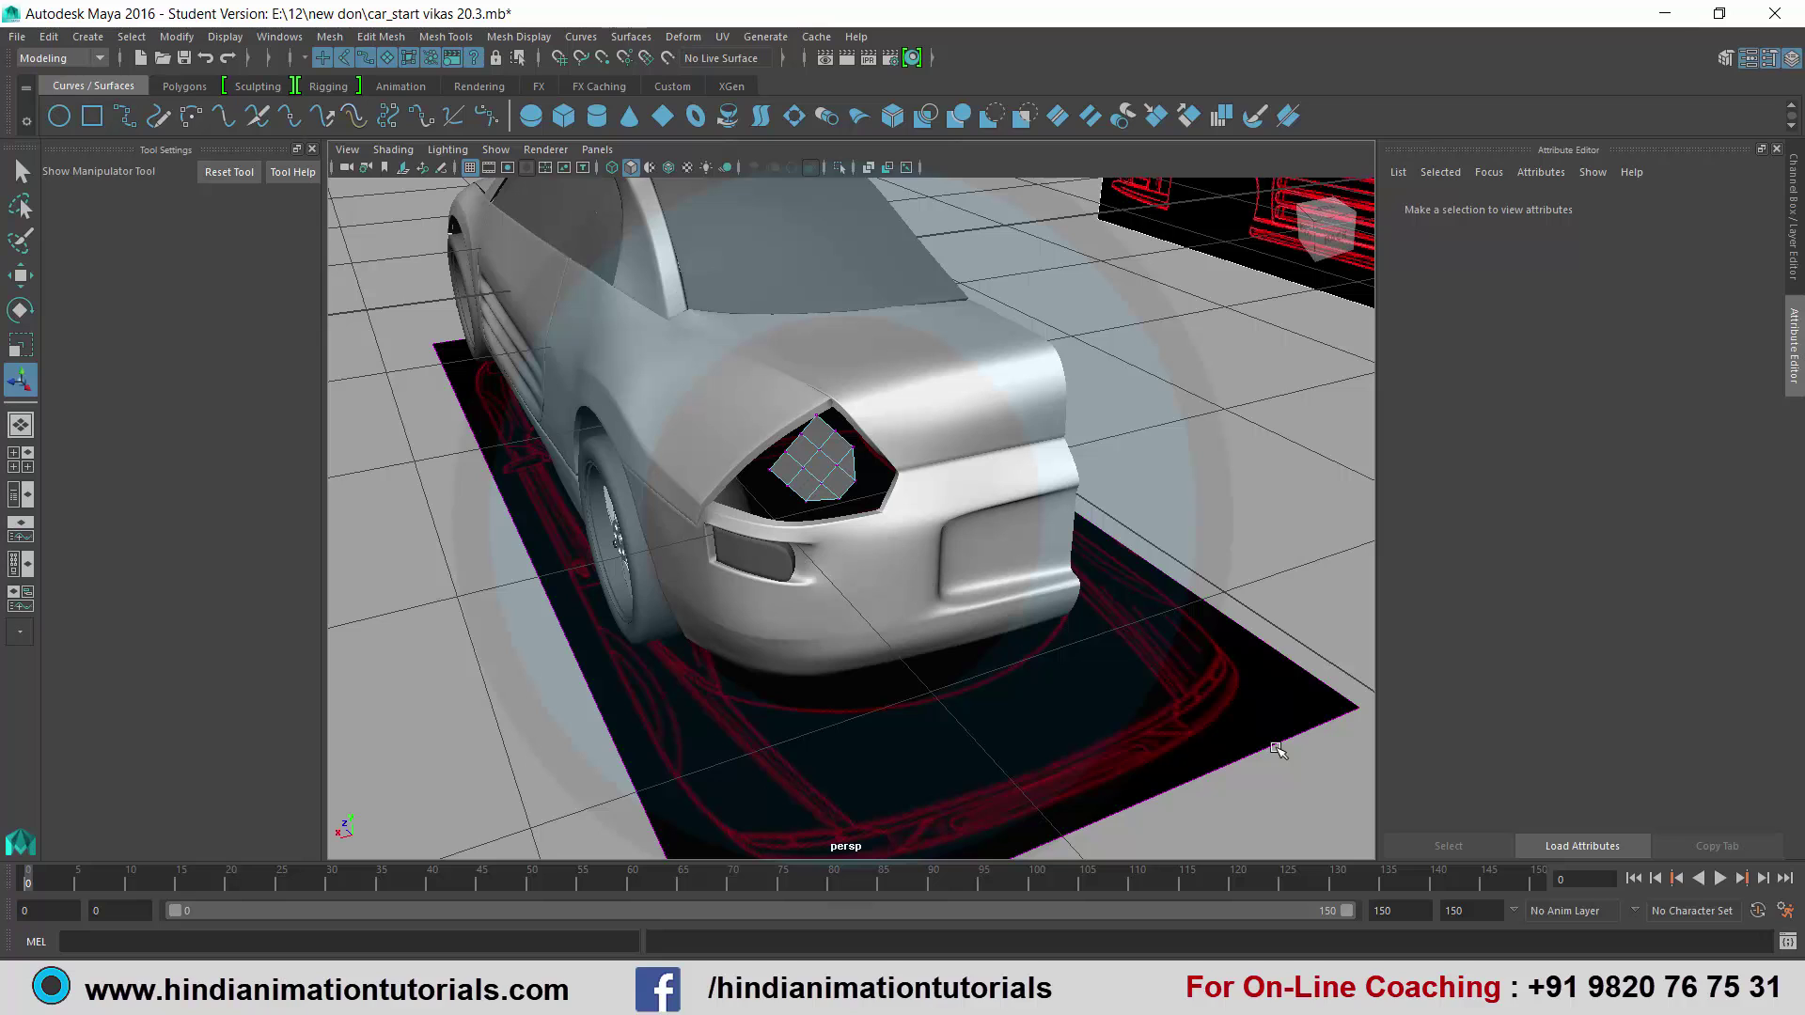
{"action": "left_click", "coordinate": [1796, 181]}
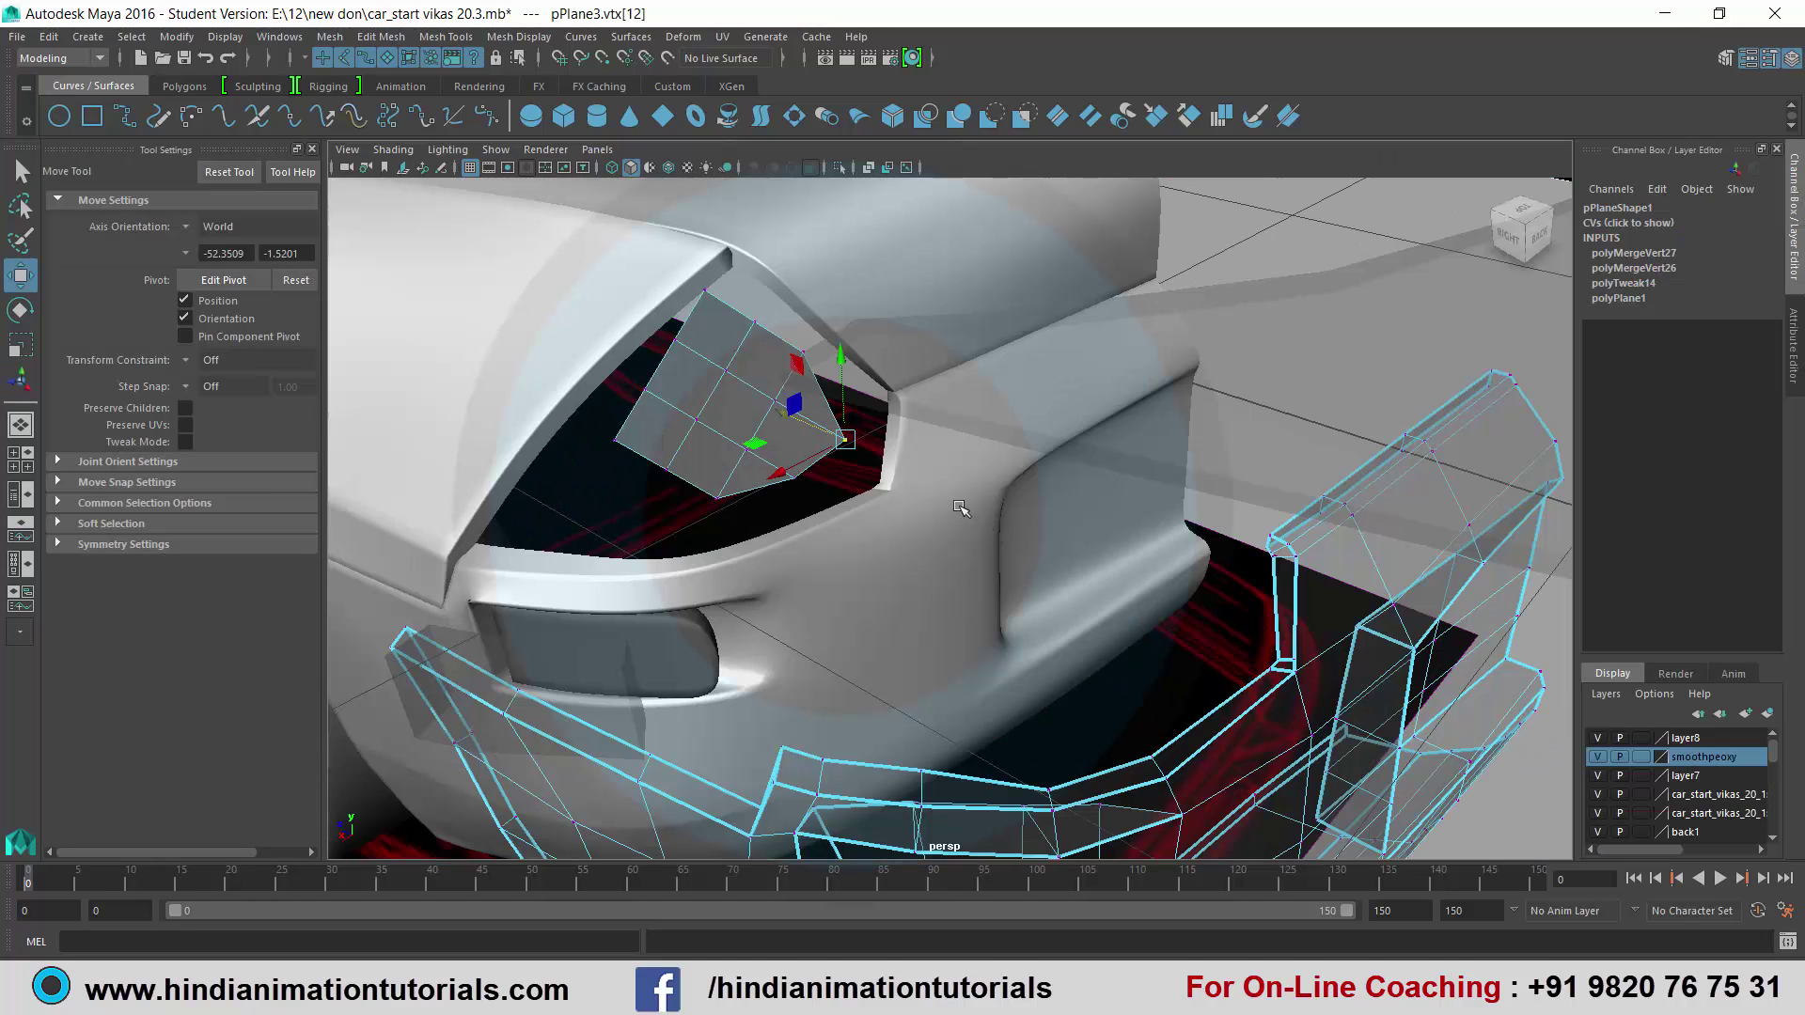
{"action": "left_click", "coordinate": [959, 506]}
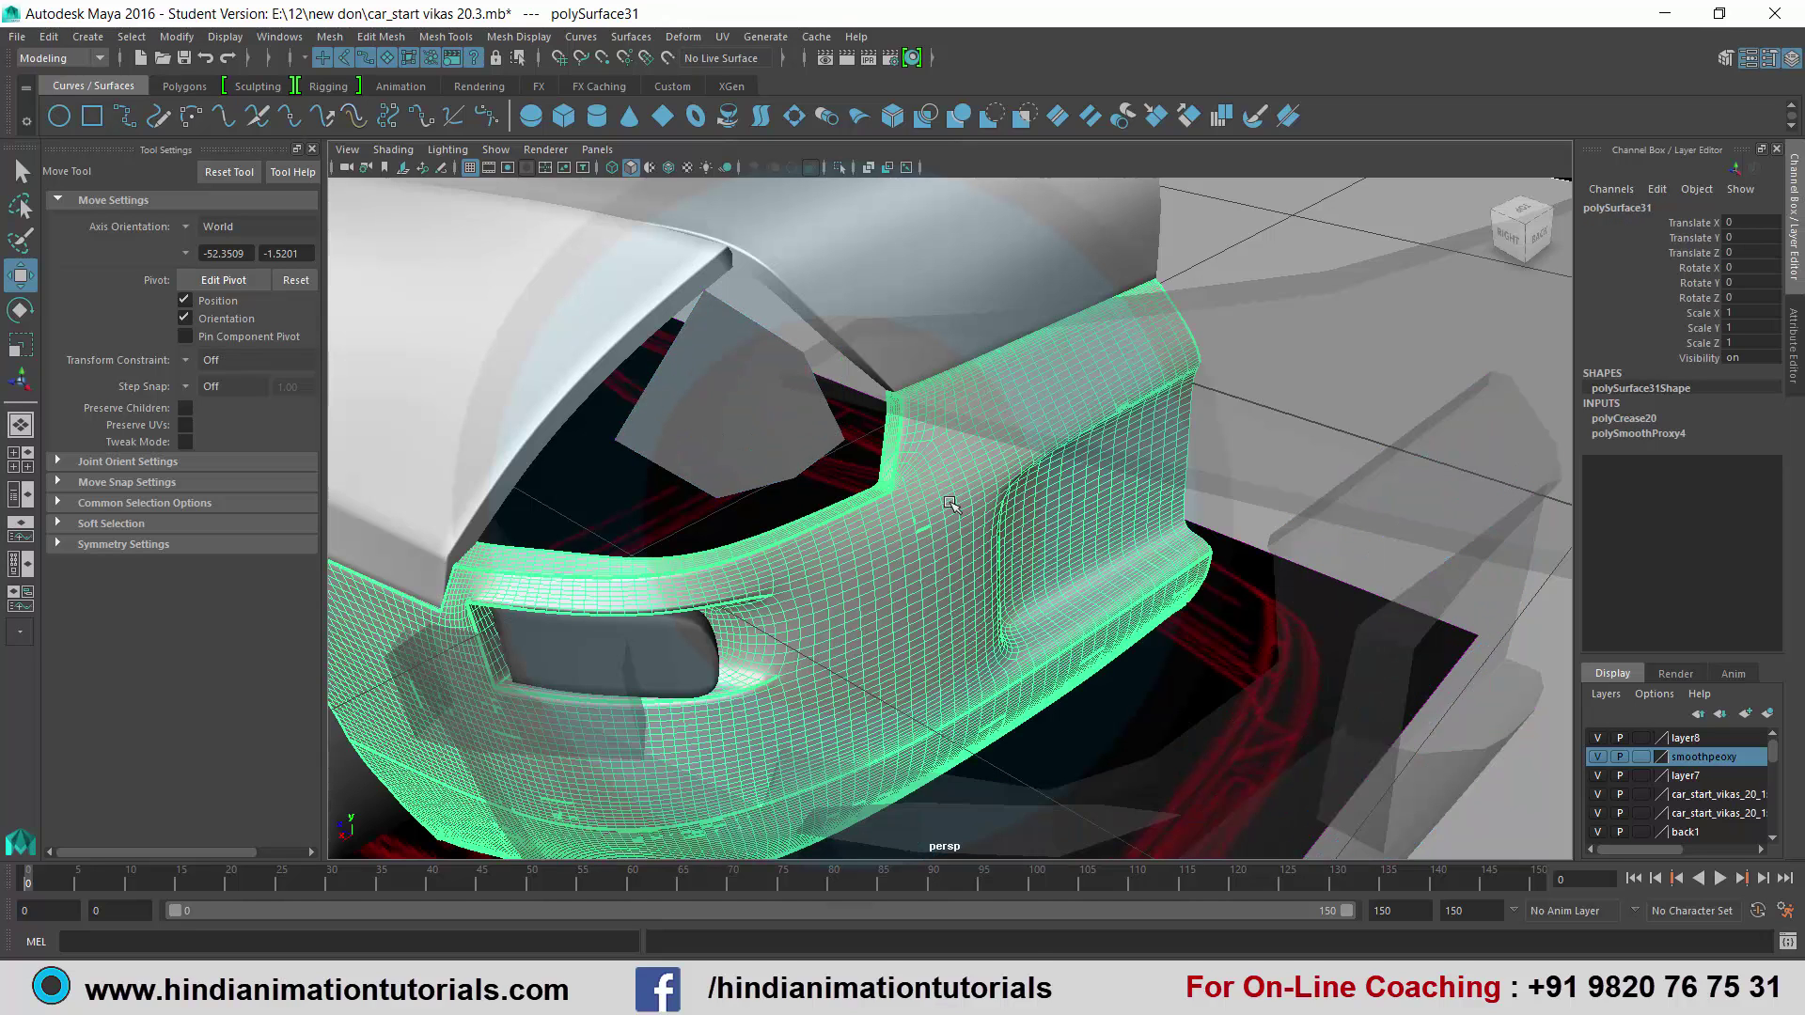
{"action": "right_click_drag", "start_coordinate": [950, 505], "coordinate": [846, 474]}
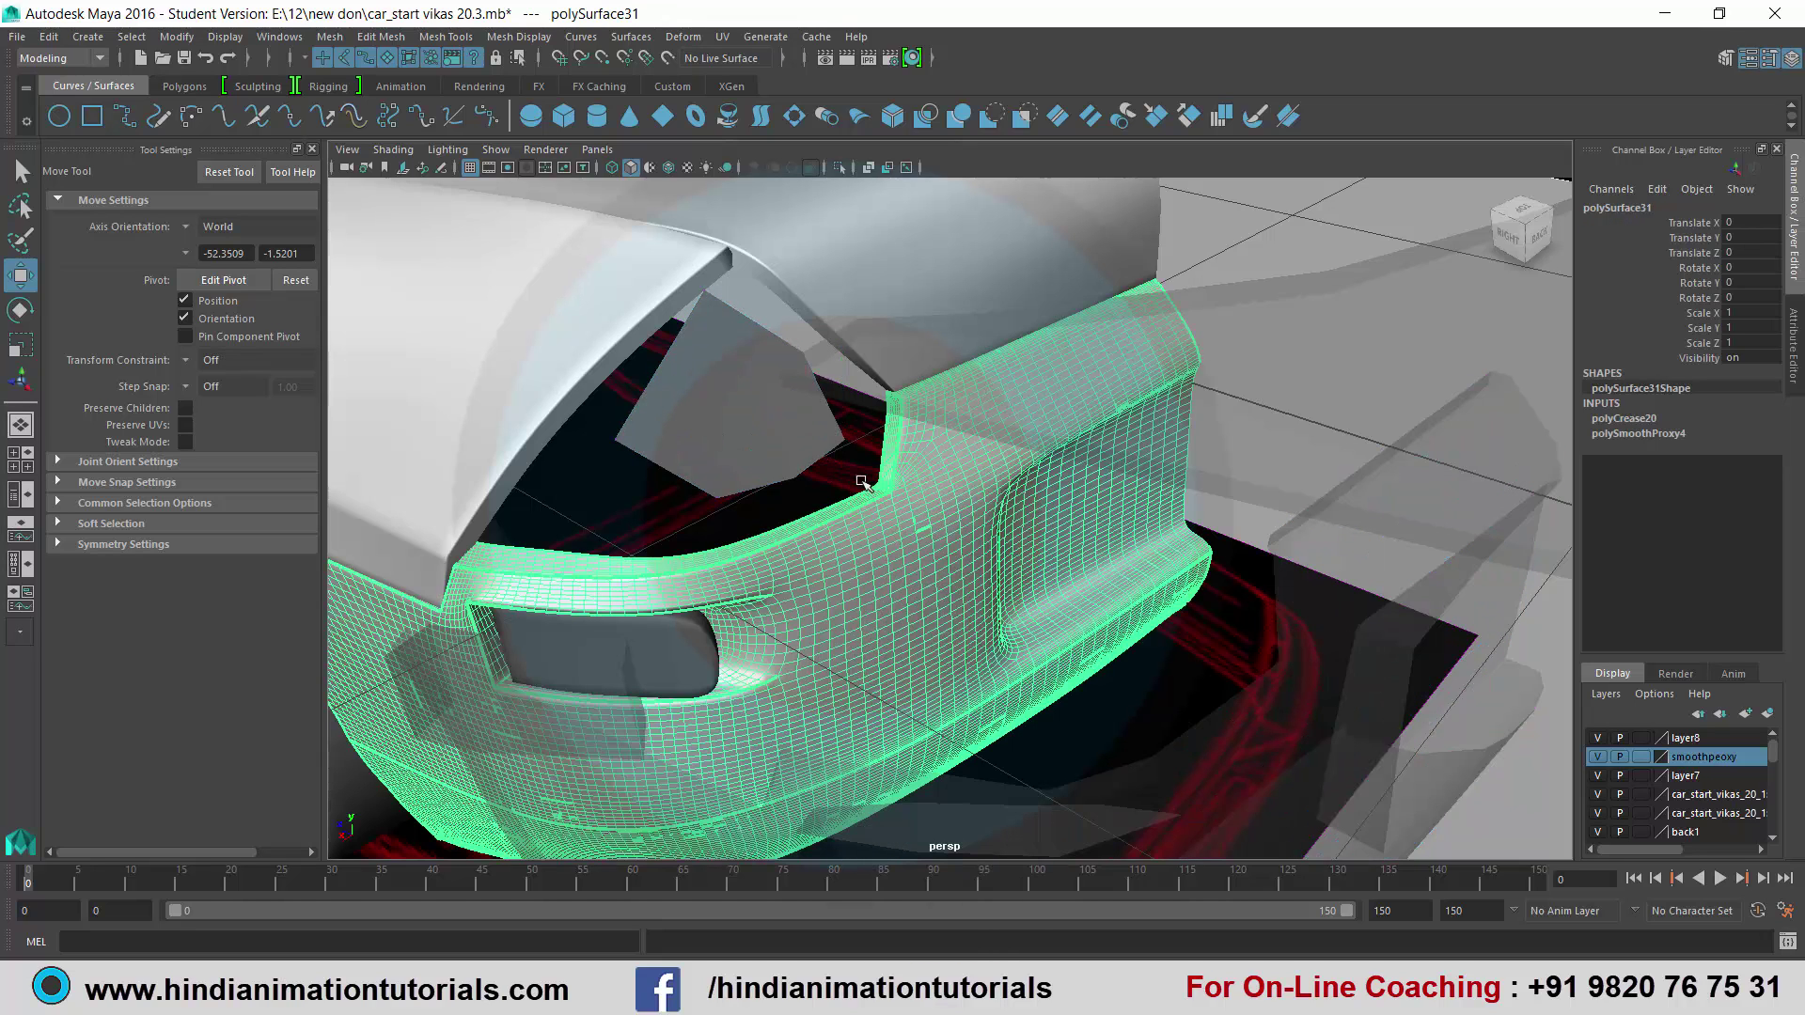
{"action": "left_click", "coordinate": [774, 448]}
Point-snap the lens plane's corner vertices onto the body's opening corners and edge.
{"action": "right_click_drag", "start_coordinate": [774, 447], "coordinate": [697, 446]}
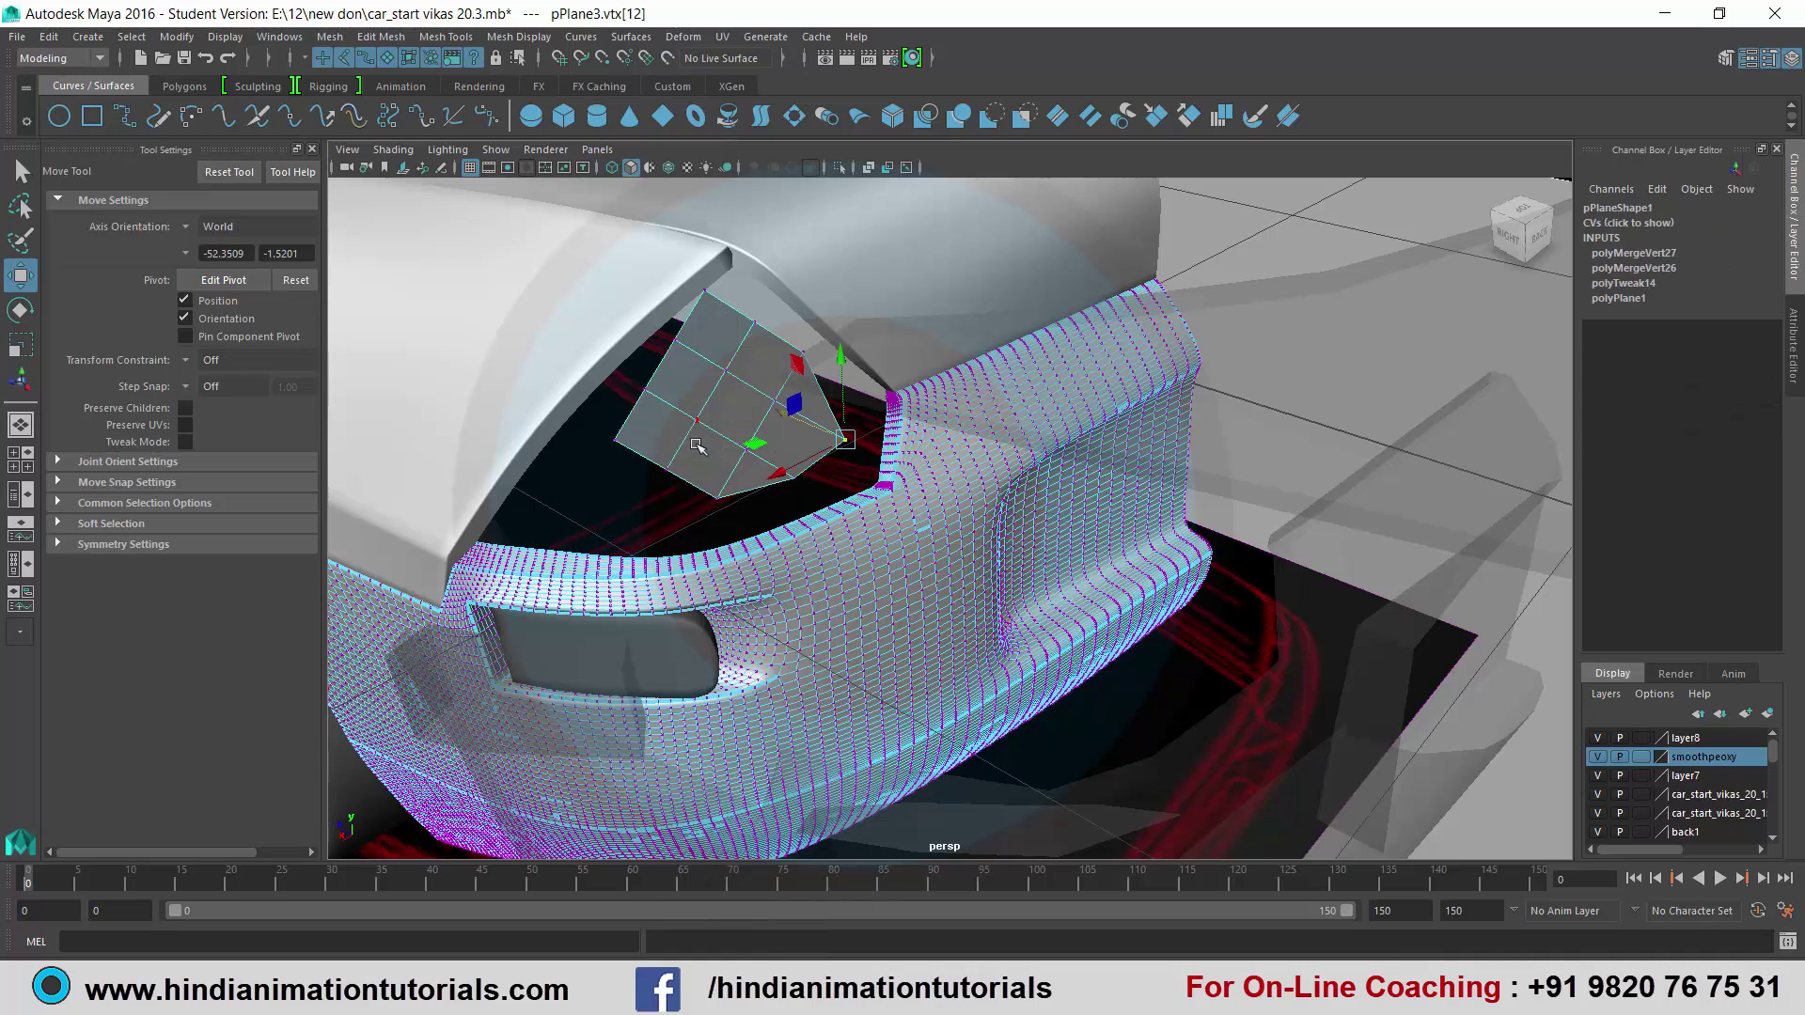
{"action": "scroll", "coordinate": [926, 520], "scroll_direction": "up", "scroll_amount": 5}
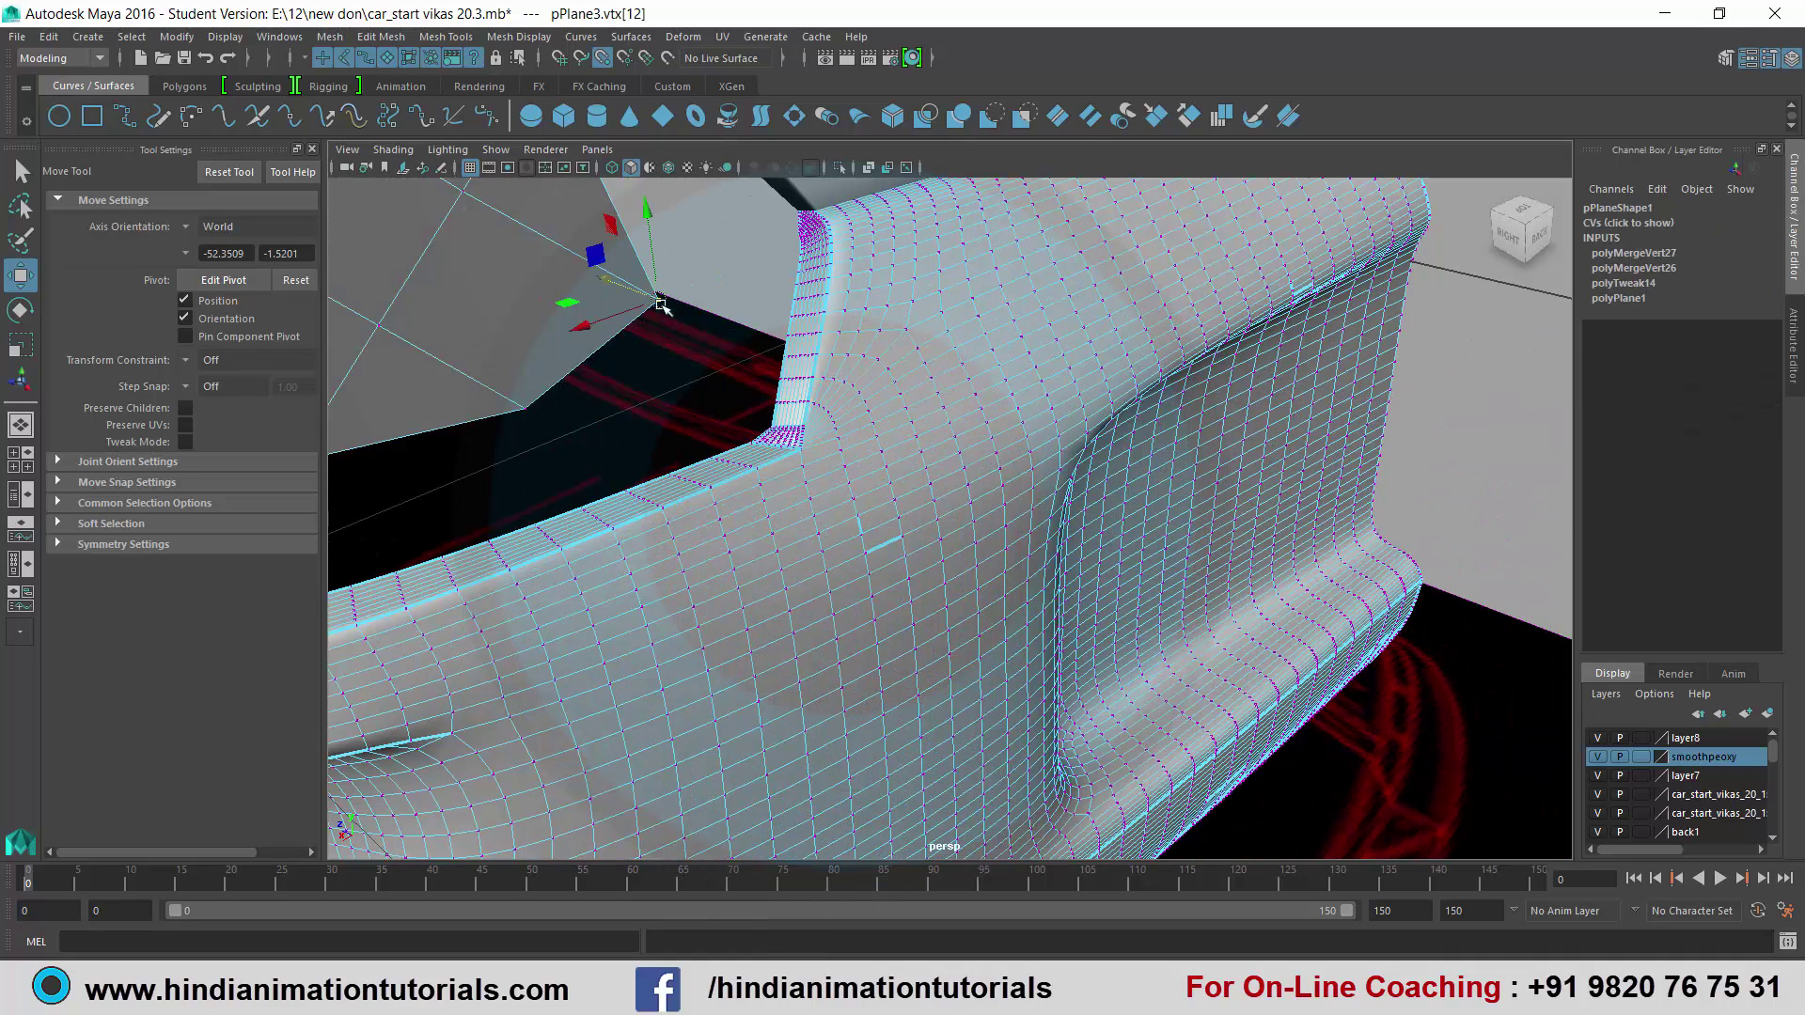
{"action": "left_click_drag", "start_coordinate": [658, 300], "coordinate": [736, 411]}
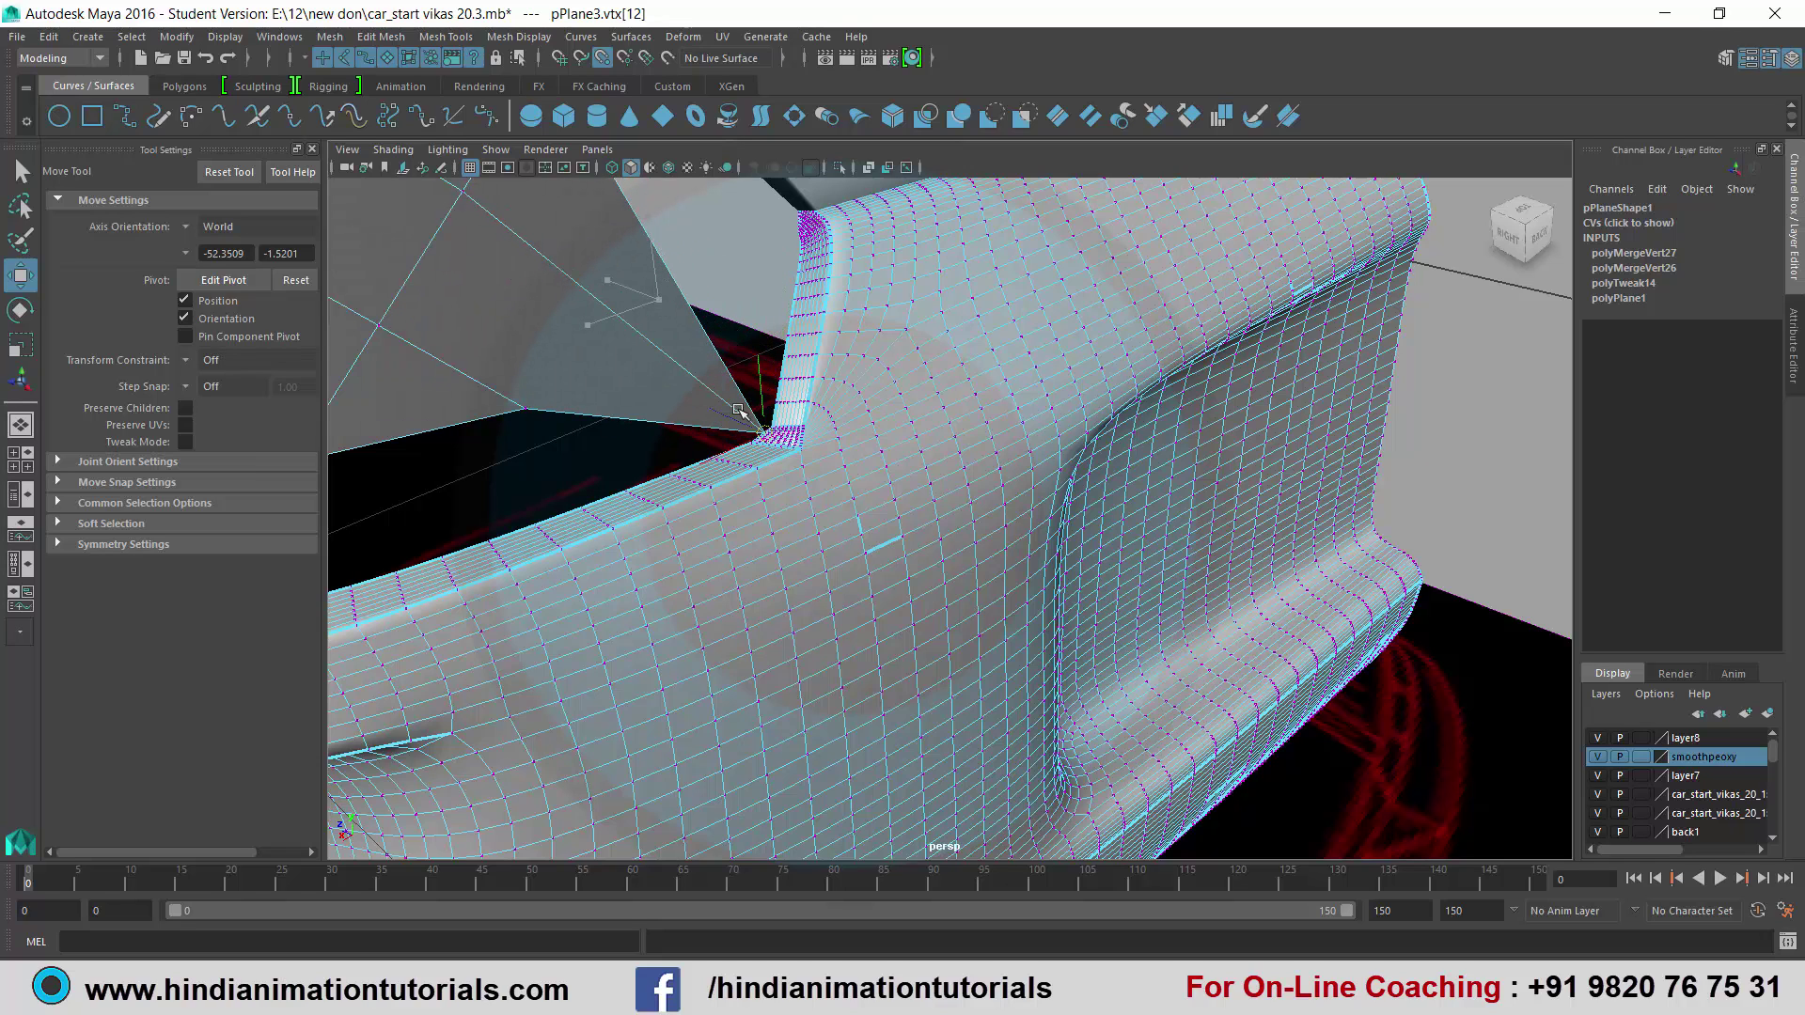
{"action": "scroll", "coordinate": [763, 415], "scroll_direction": "down", "scroll_amount": 3}
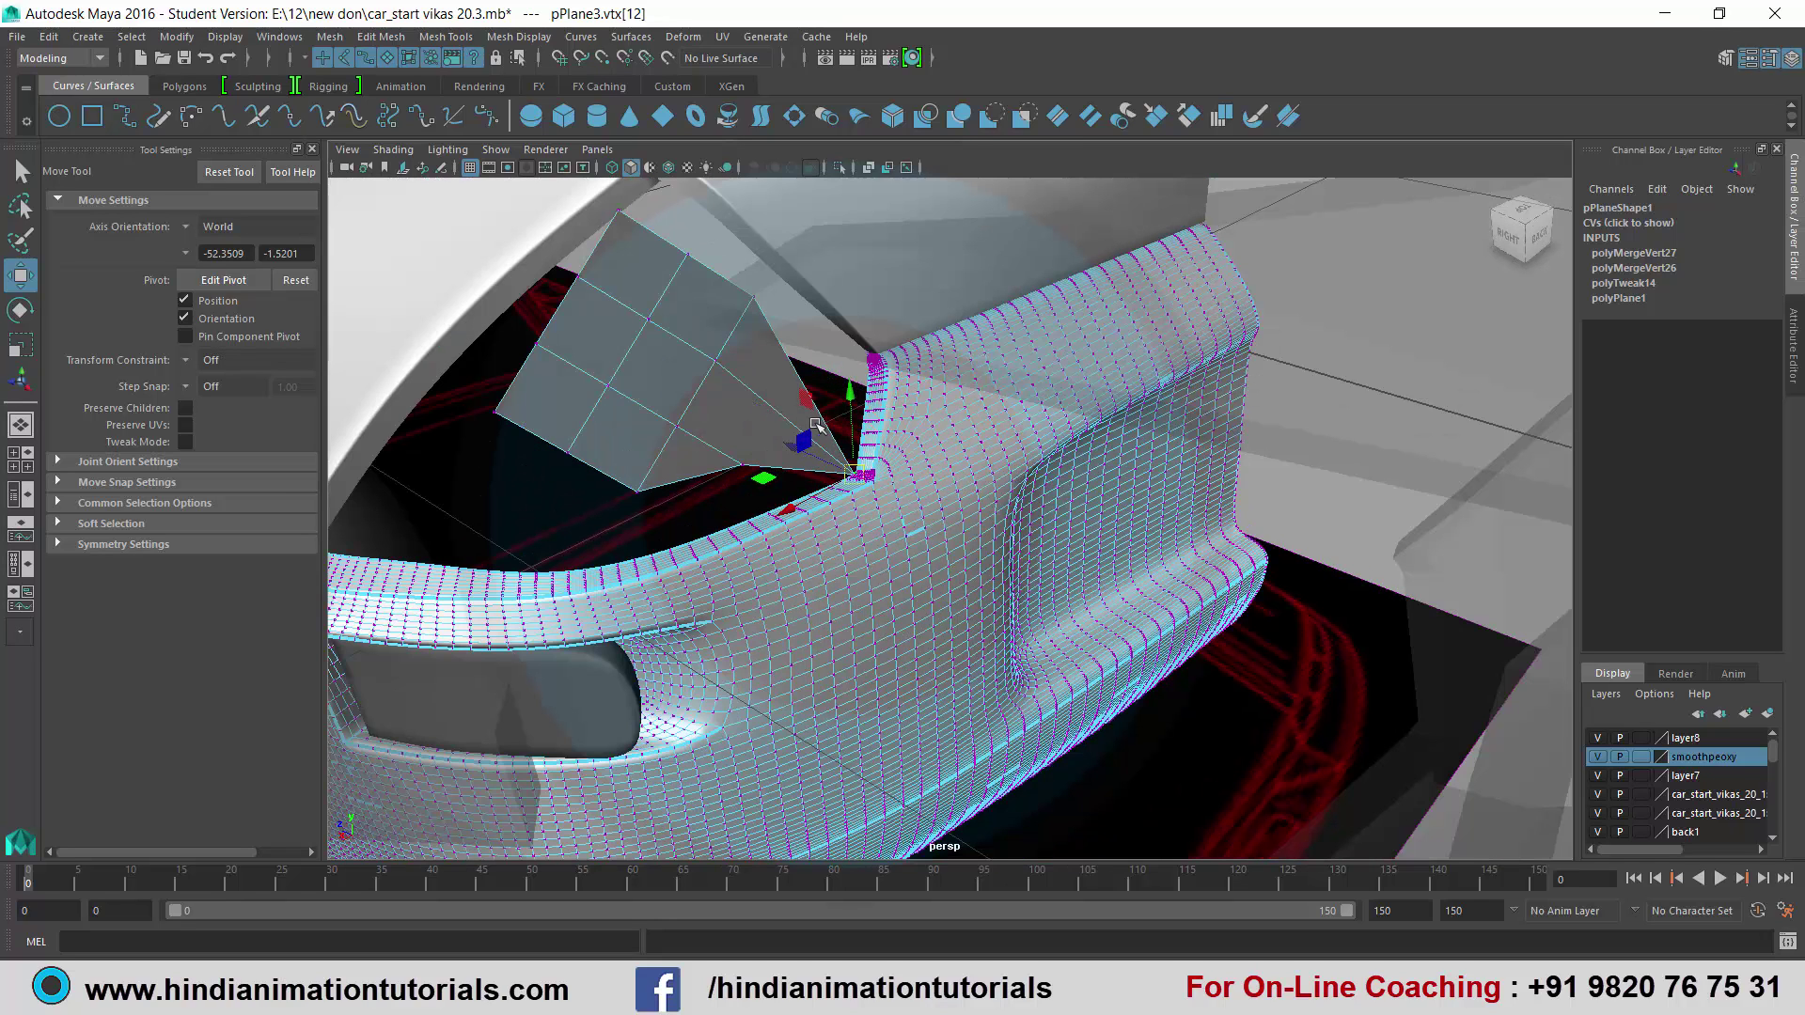
{"action": "left_click_drag", "start_coordinate": [851, 470], "coordinate": [860, 357]}
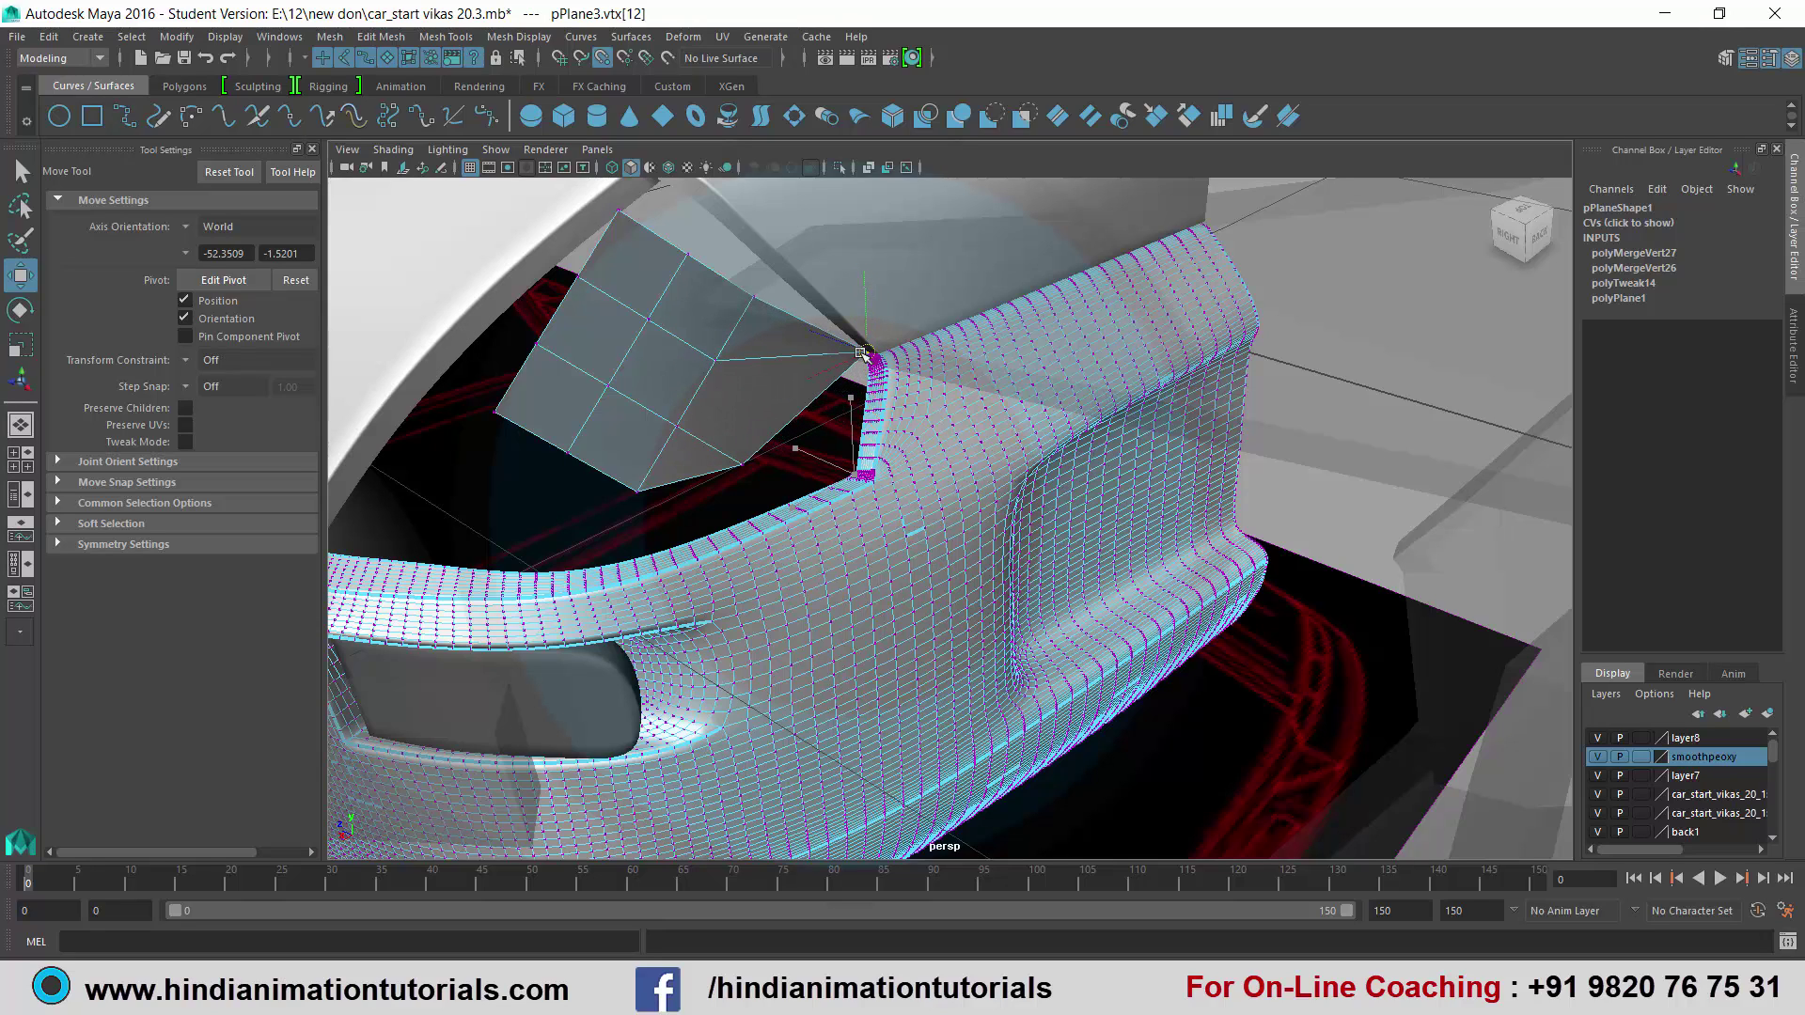
{"action": "left_click_drag", "start_coordinate": [859, 358], "coordinate": [868, 356]}
{"action": "left_click", "coordinate": [733, 461]}
{"action": "left_click_drag", "start_coordinate": [735, 462], "coordinate": [853, 467]}
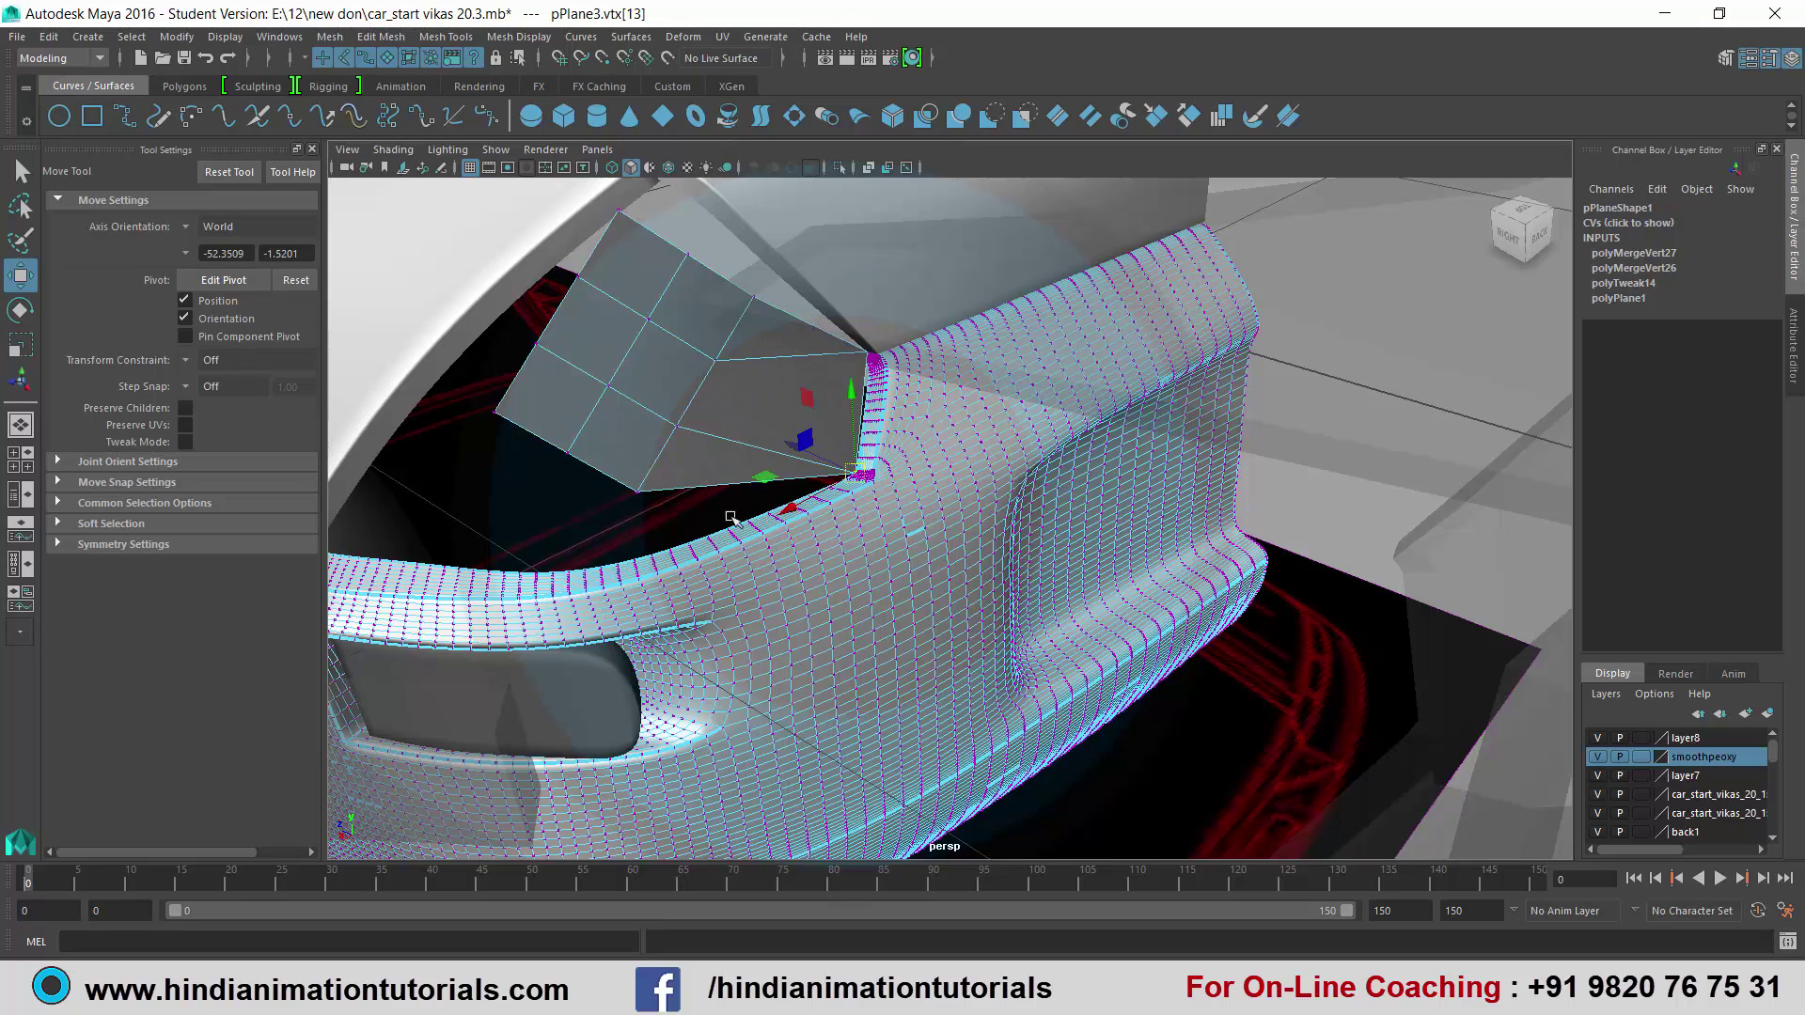
Snap further lens border vertices down onto the opening's lower rim and body edge.
{"action": "left_click", "coordinate": [638, 490]}
{"action": "mouse_move", "coordinate": [637, 490]}
{"action": "left_mouse_down"}
{"action": "mouse_move", "coordinate": [609, 540]}
{"action": "mouse_move", "coordinate": [646, 534]}
{"action": "left_mouse_up"}
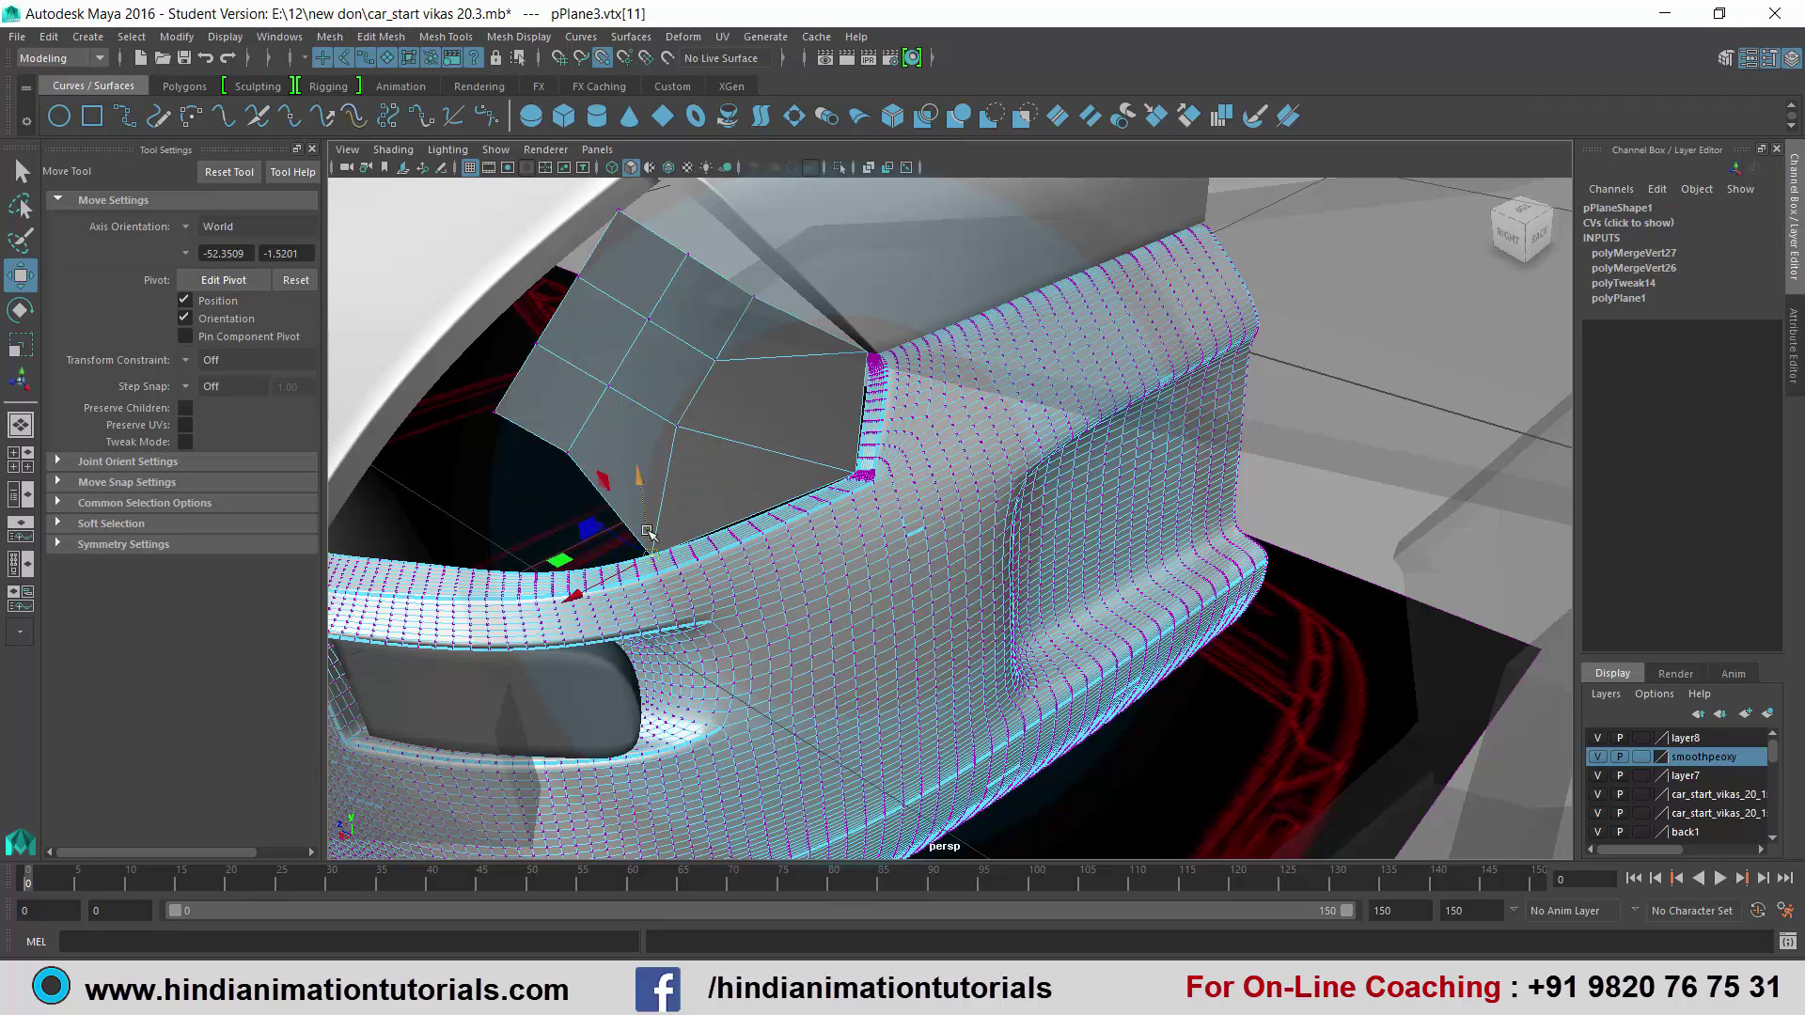
{"action": "left_click_drag", "start_coordinate": [648, 536], "coordinate": [763, 435], "text": "alt"}
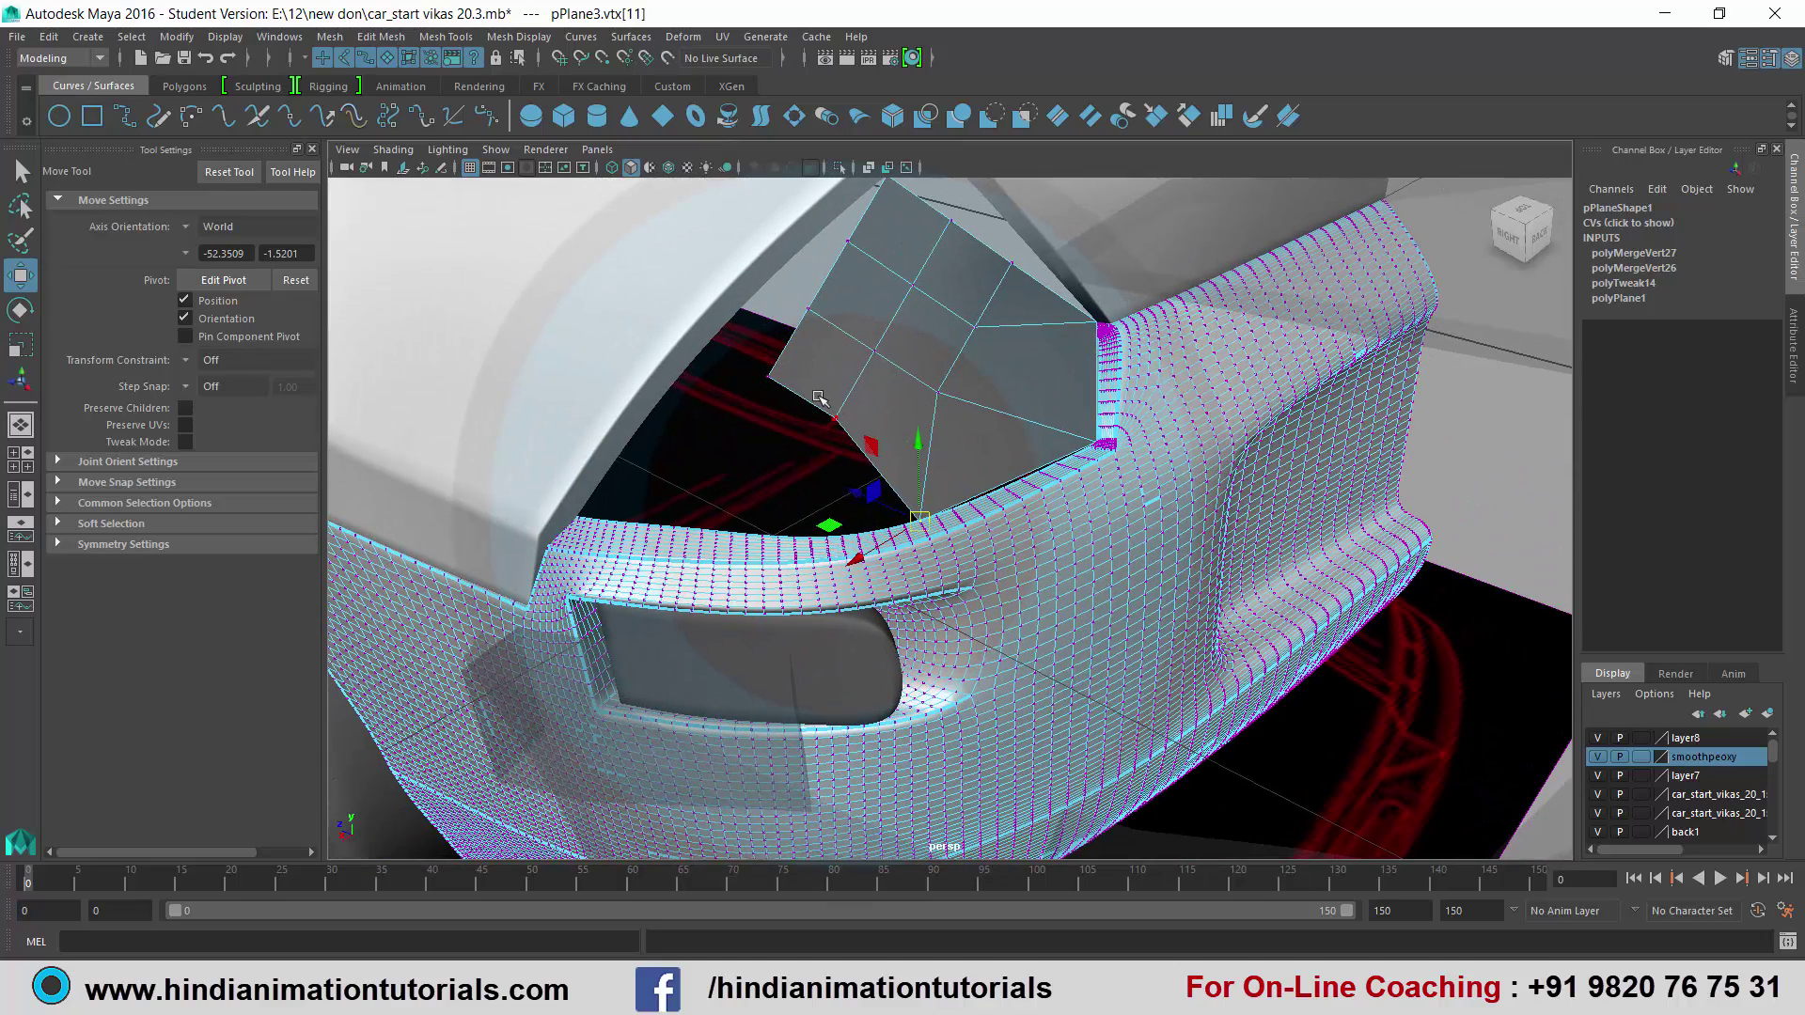
{"action": "left_click", "coordinate": [834, 417]}
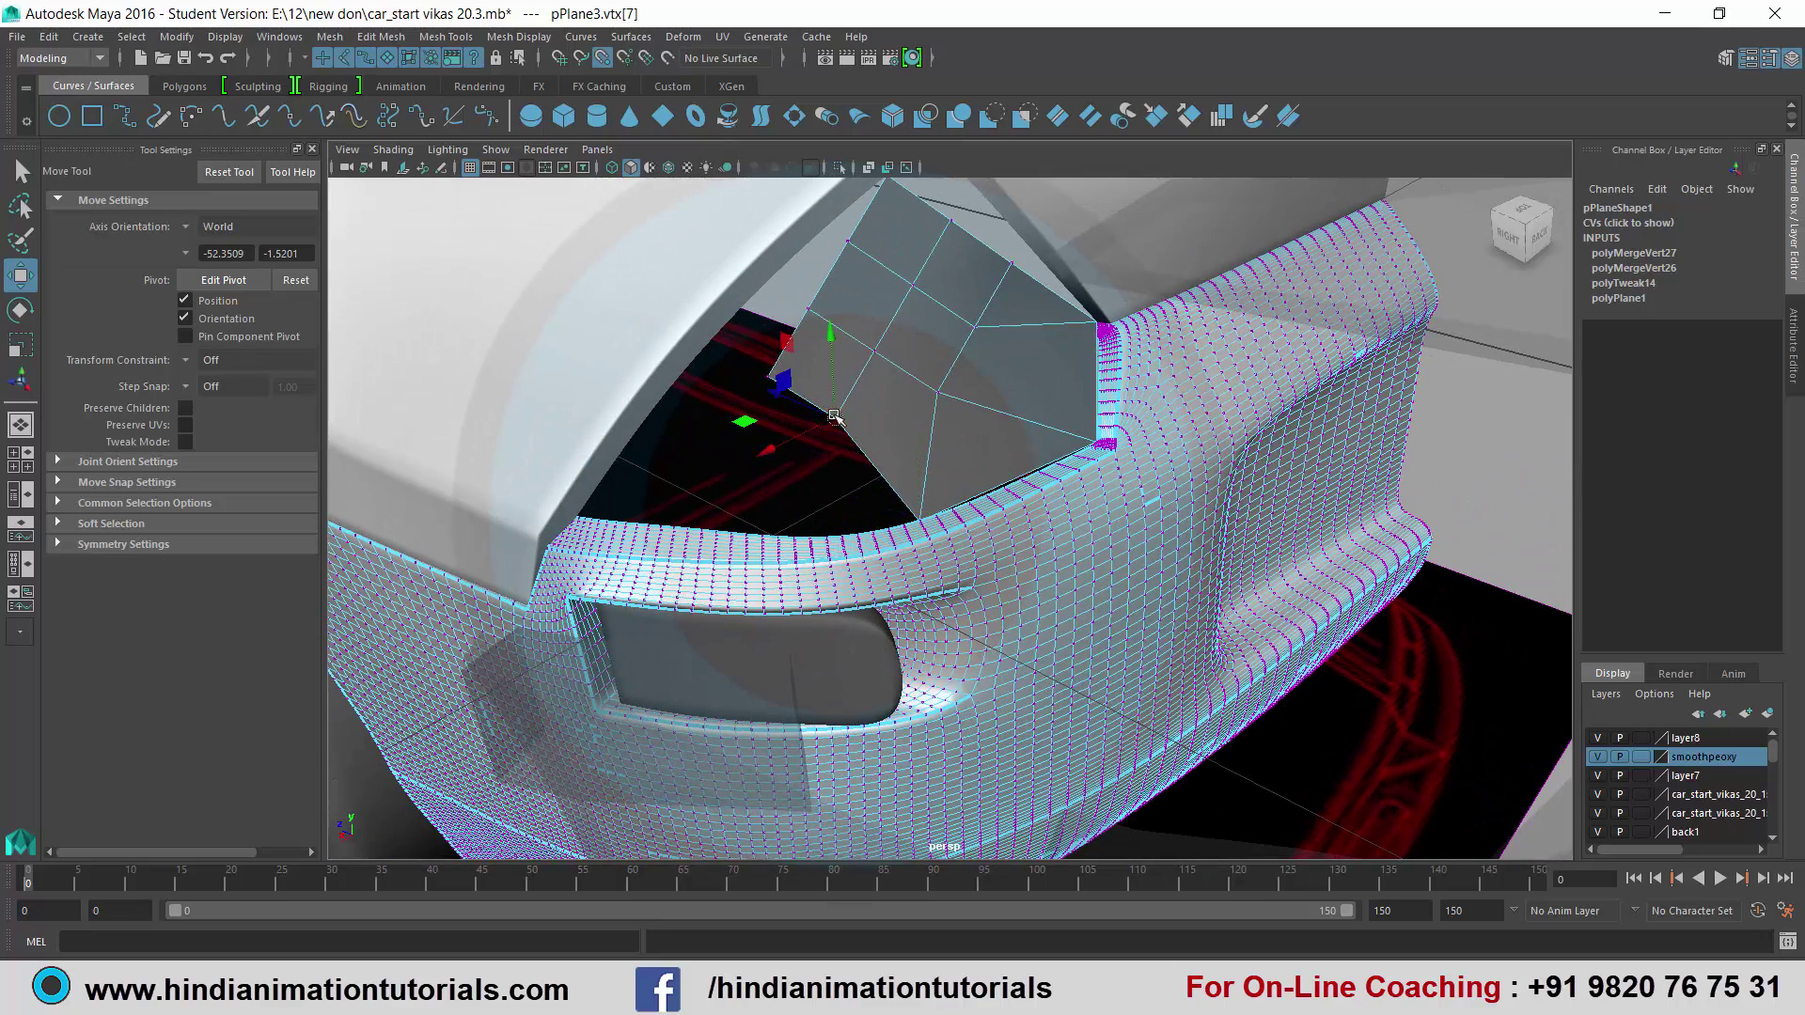
{"action": "mouse_move", "coordinate": [834, 417]}
{"action": "left_mouse_down"}
{"action": "mouse_move", "coordinate": [773, 498]}
{"action": "mouse_move", "coordinate": [795, 477]}
{"action": "left_mouse_up"}
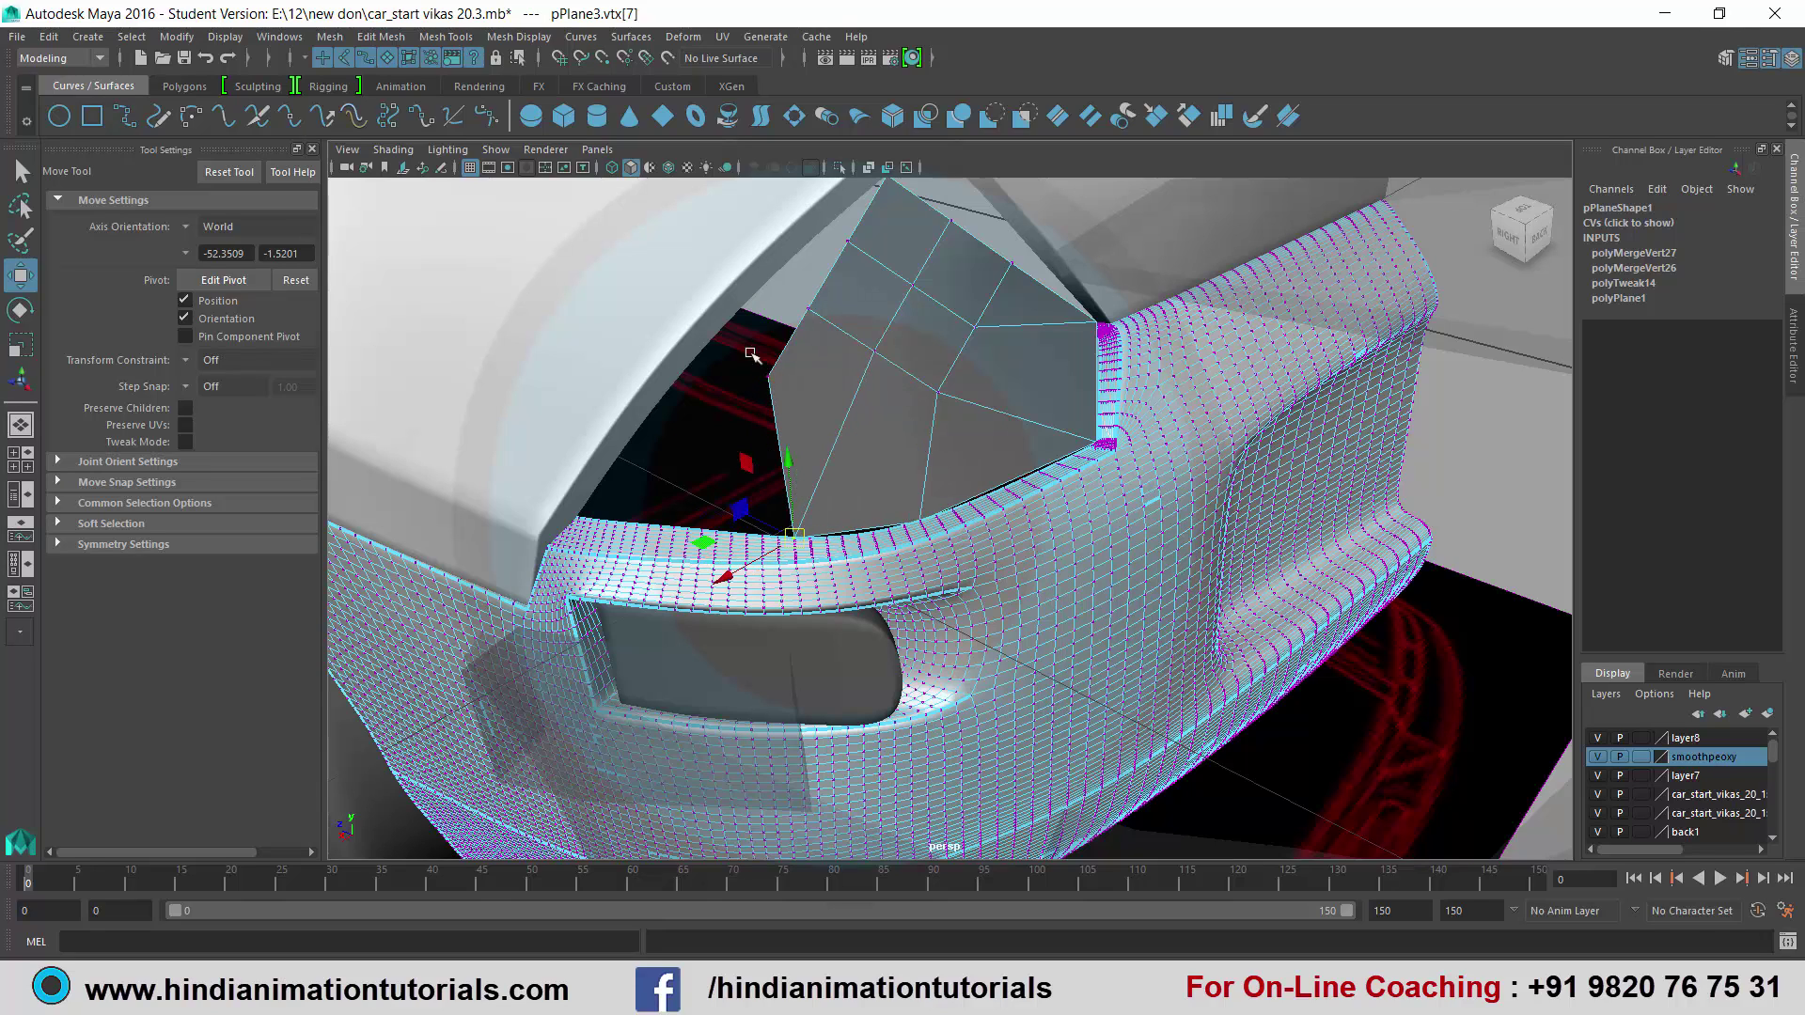
{"action": "left_click", "coordinate": [769, 376]}
{"action": "left_click_drag", "start_coordinate": [769, 376], "coordinate": [581, 515]}
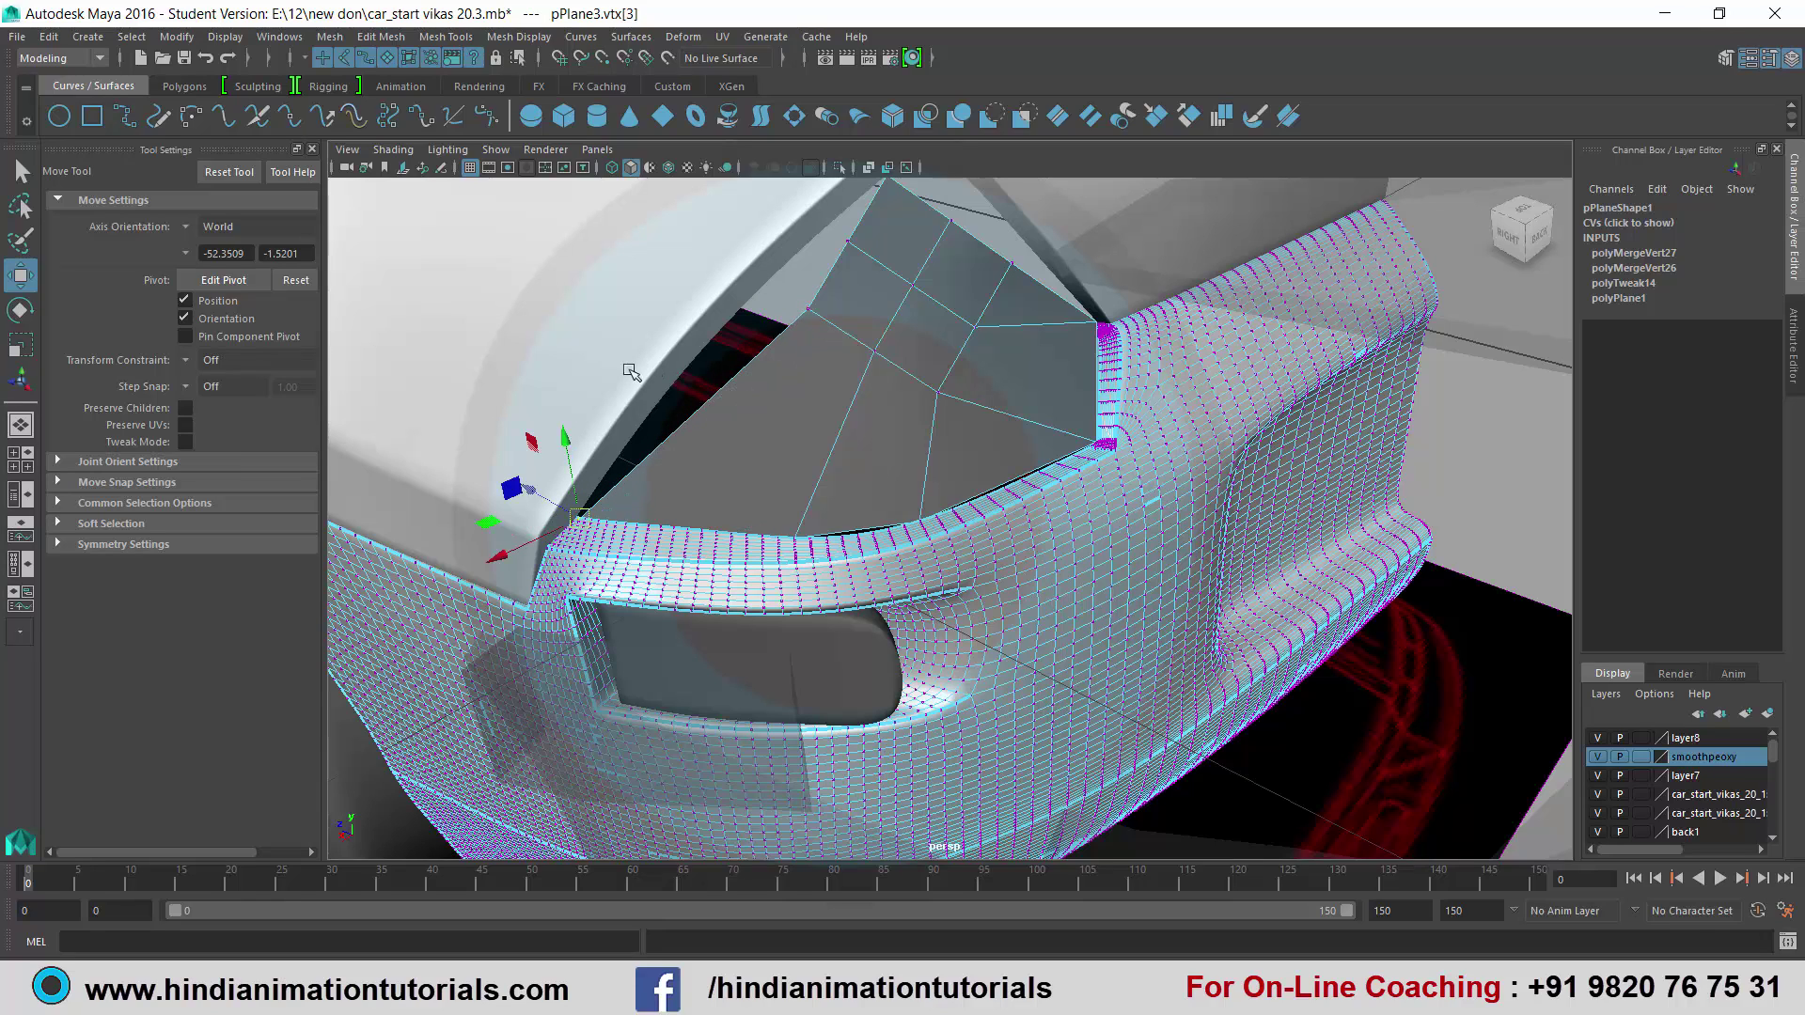
{"action": "left_click", "coordinate": [601, 338]}
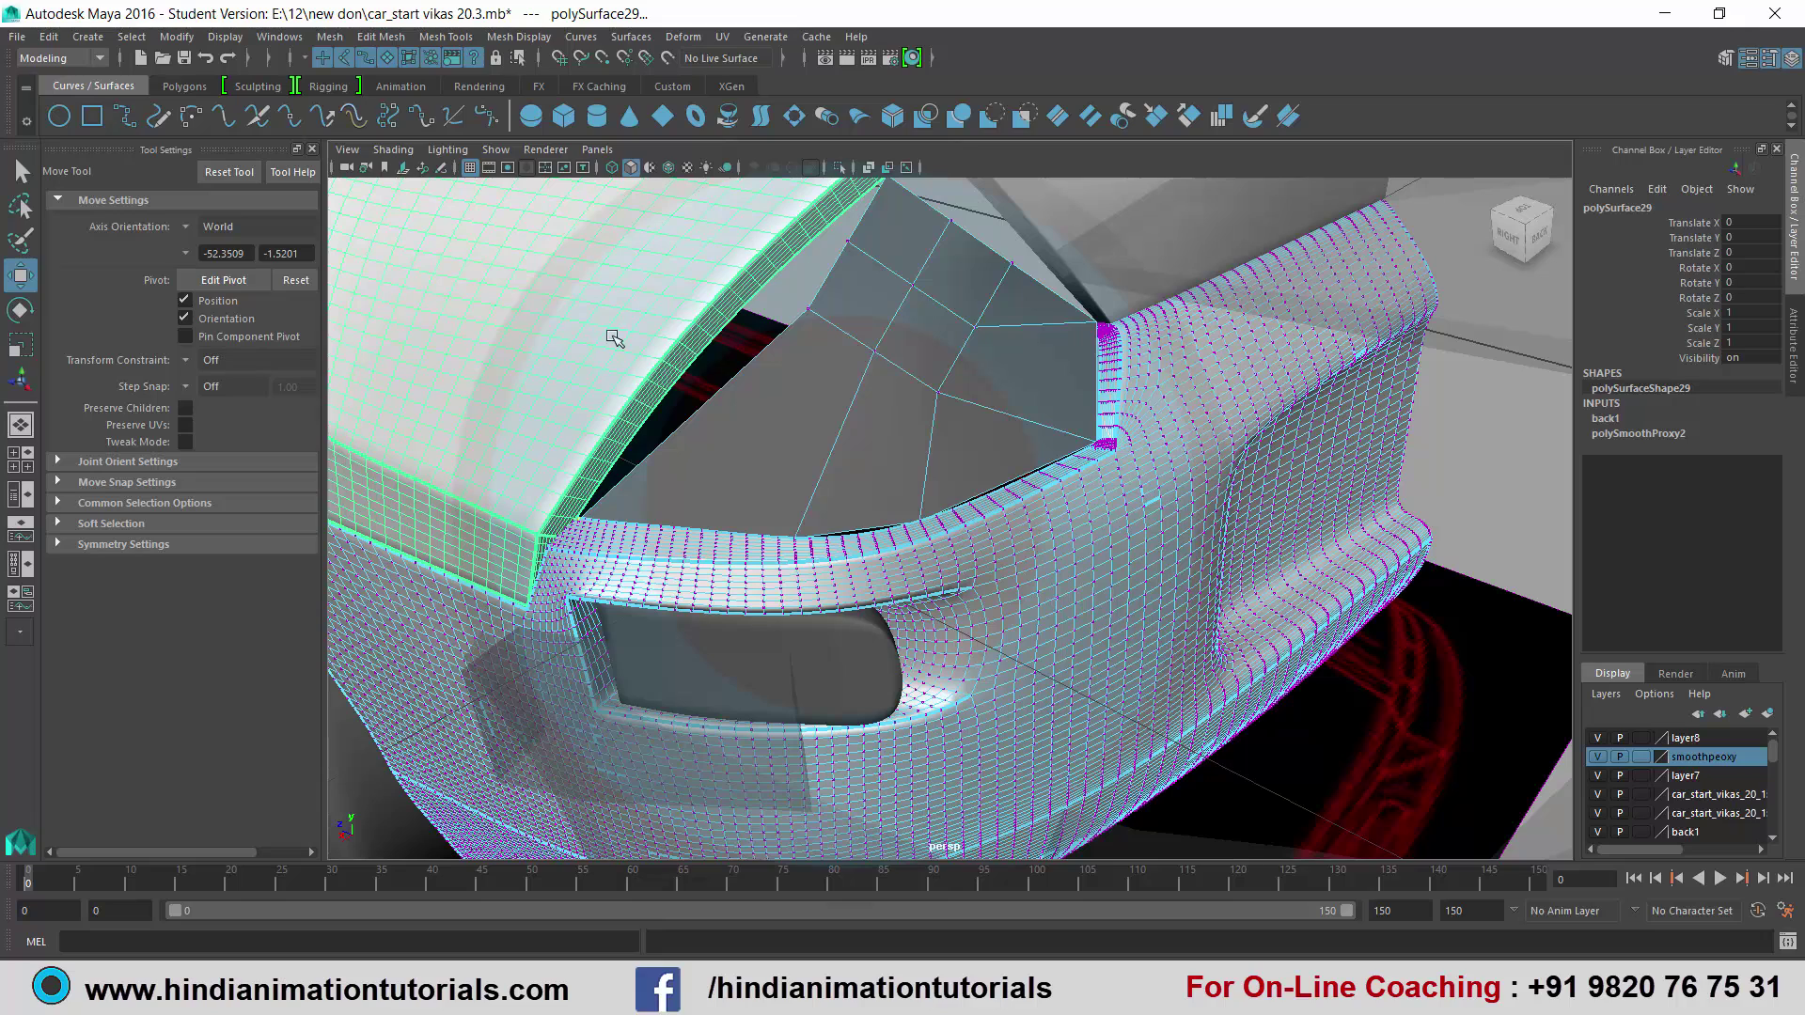
Show the fender's vertices and snap the next top lens vertex onto the fender edge.
{"action": "right_click_drag", "start_coordinate": [615, 338], "coordinate": [526, 350]}
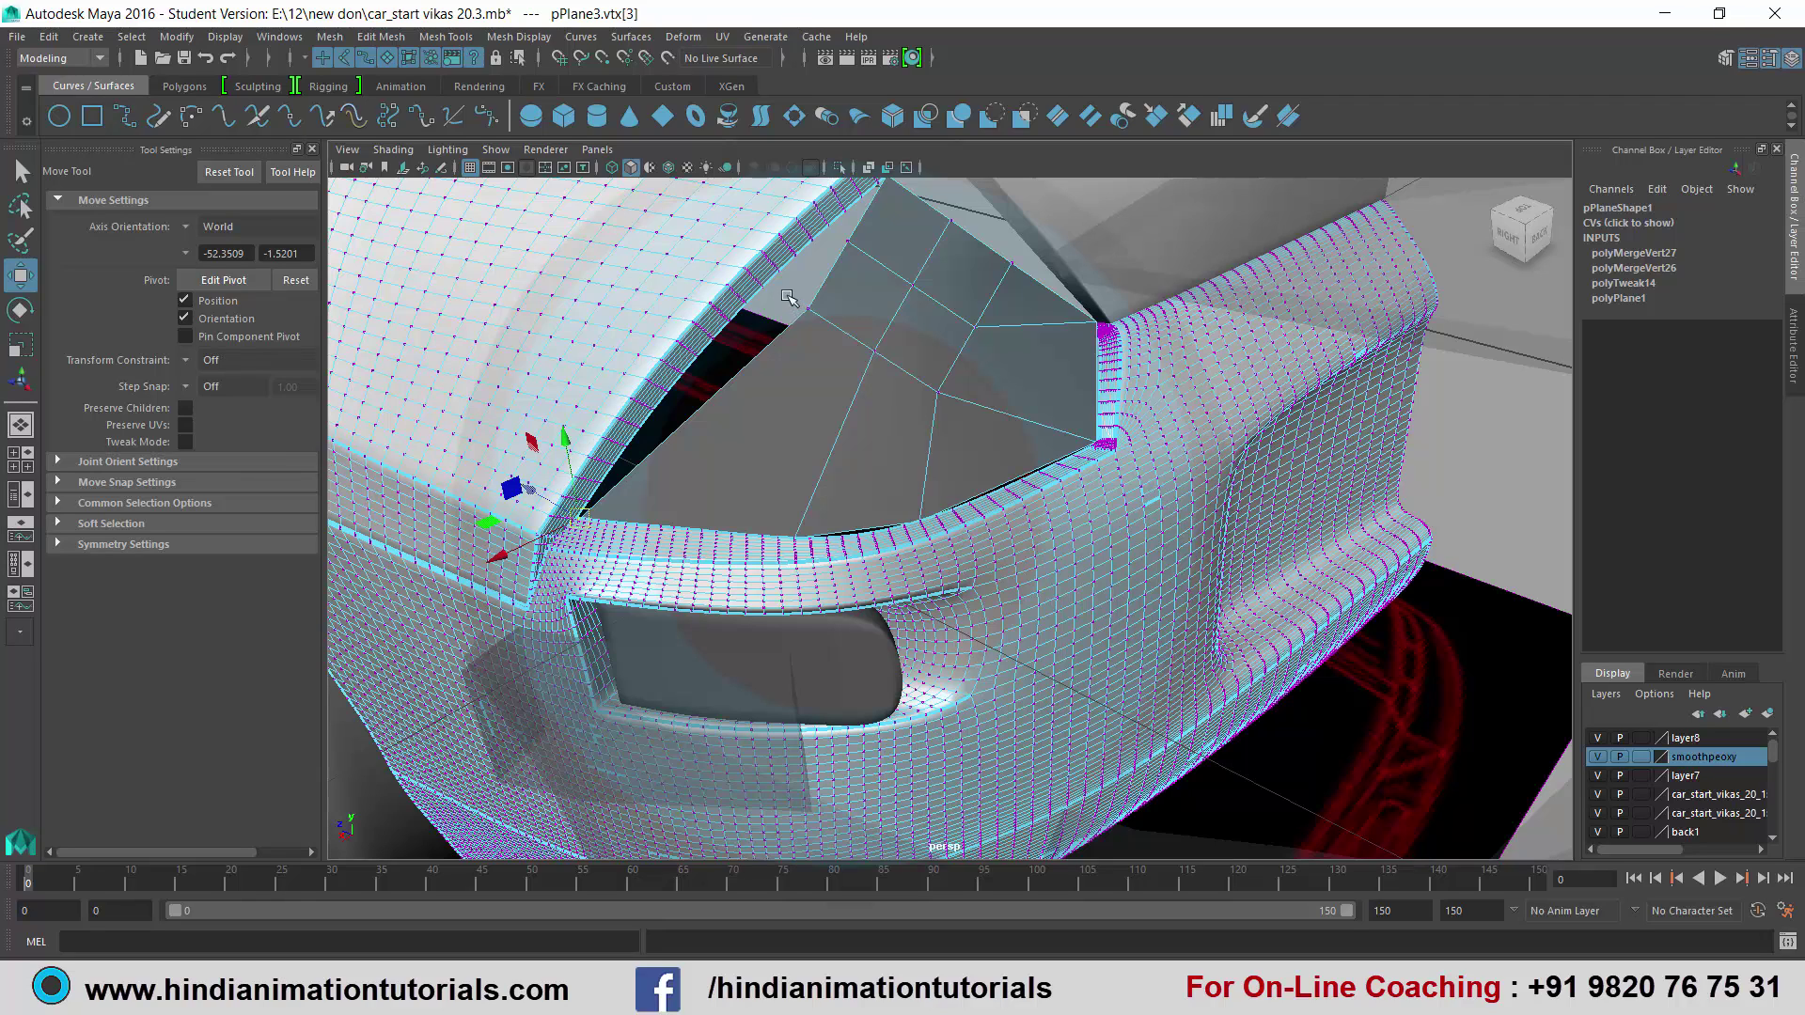
{"action": "left_click", "coordinate": [823, 331]}
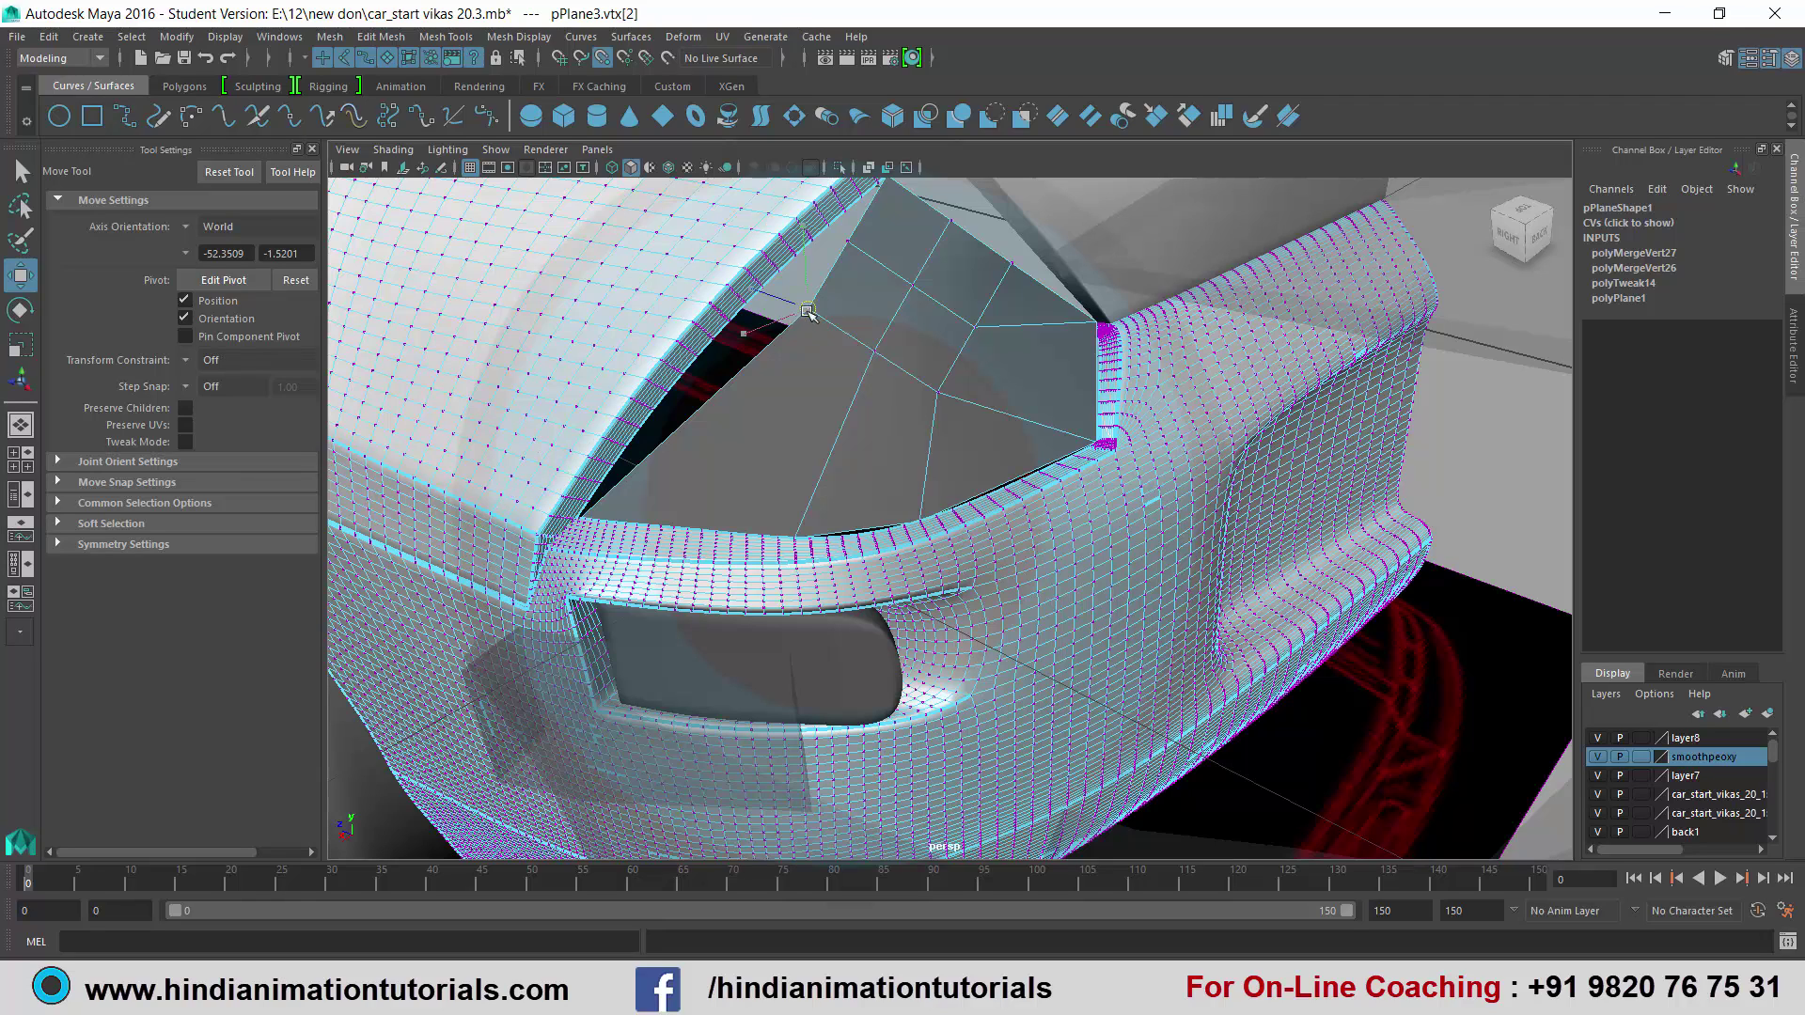
{"action": "left_click_drag", "start_coordinate": [809, 310], "coordinate": [686, 379]}
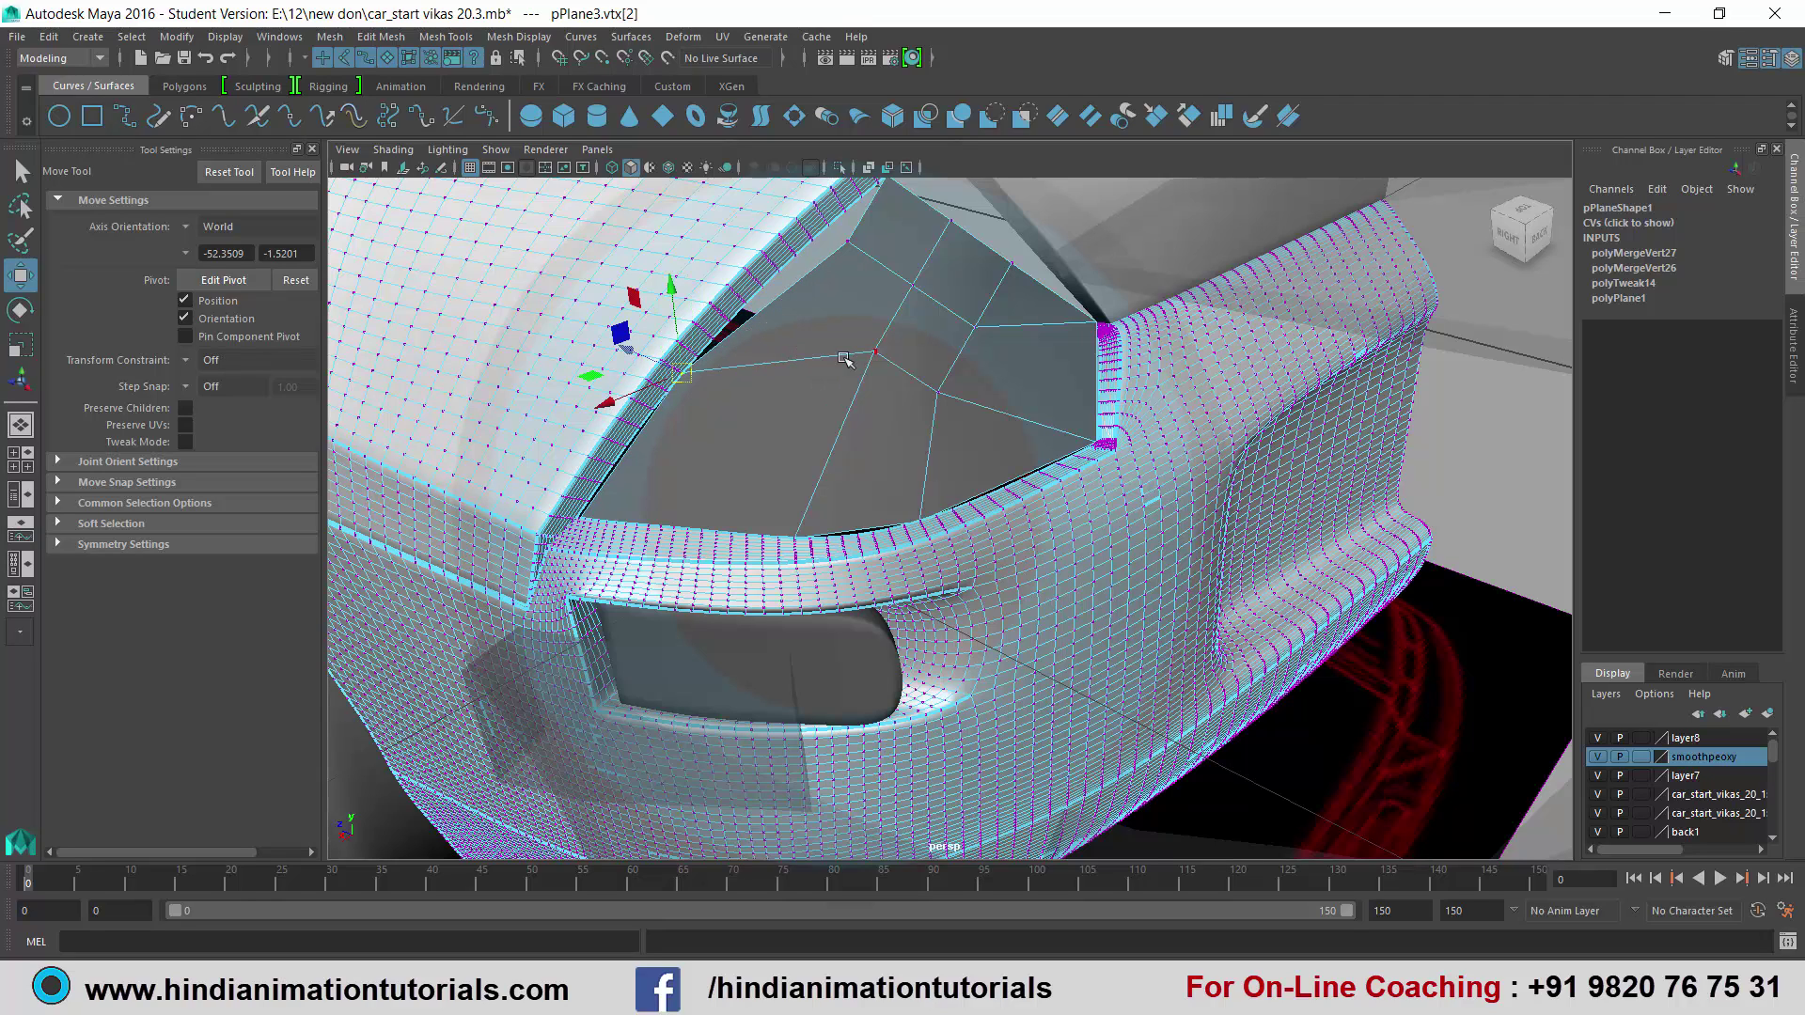
{"action": "middle_click_drag", "start_coordinate": [854, 284], "coordinate": [823, 423], "text": "alt"}
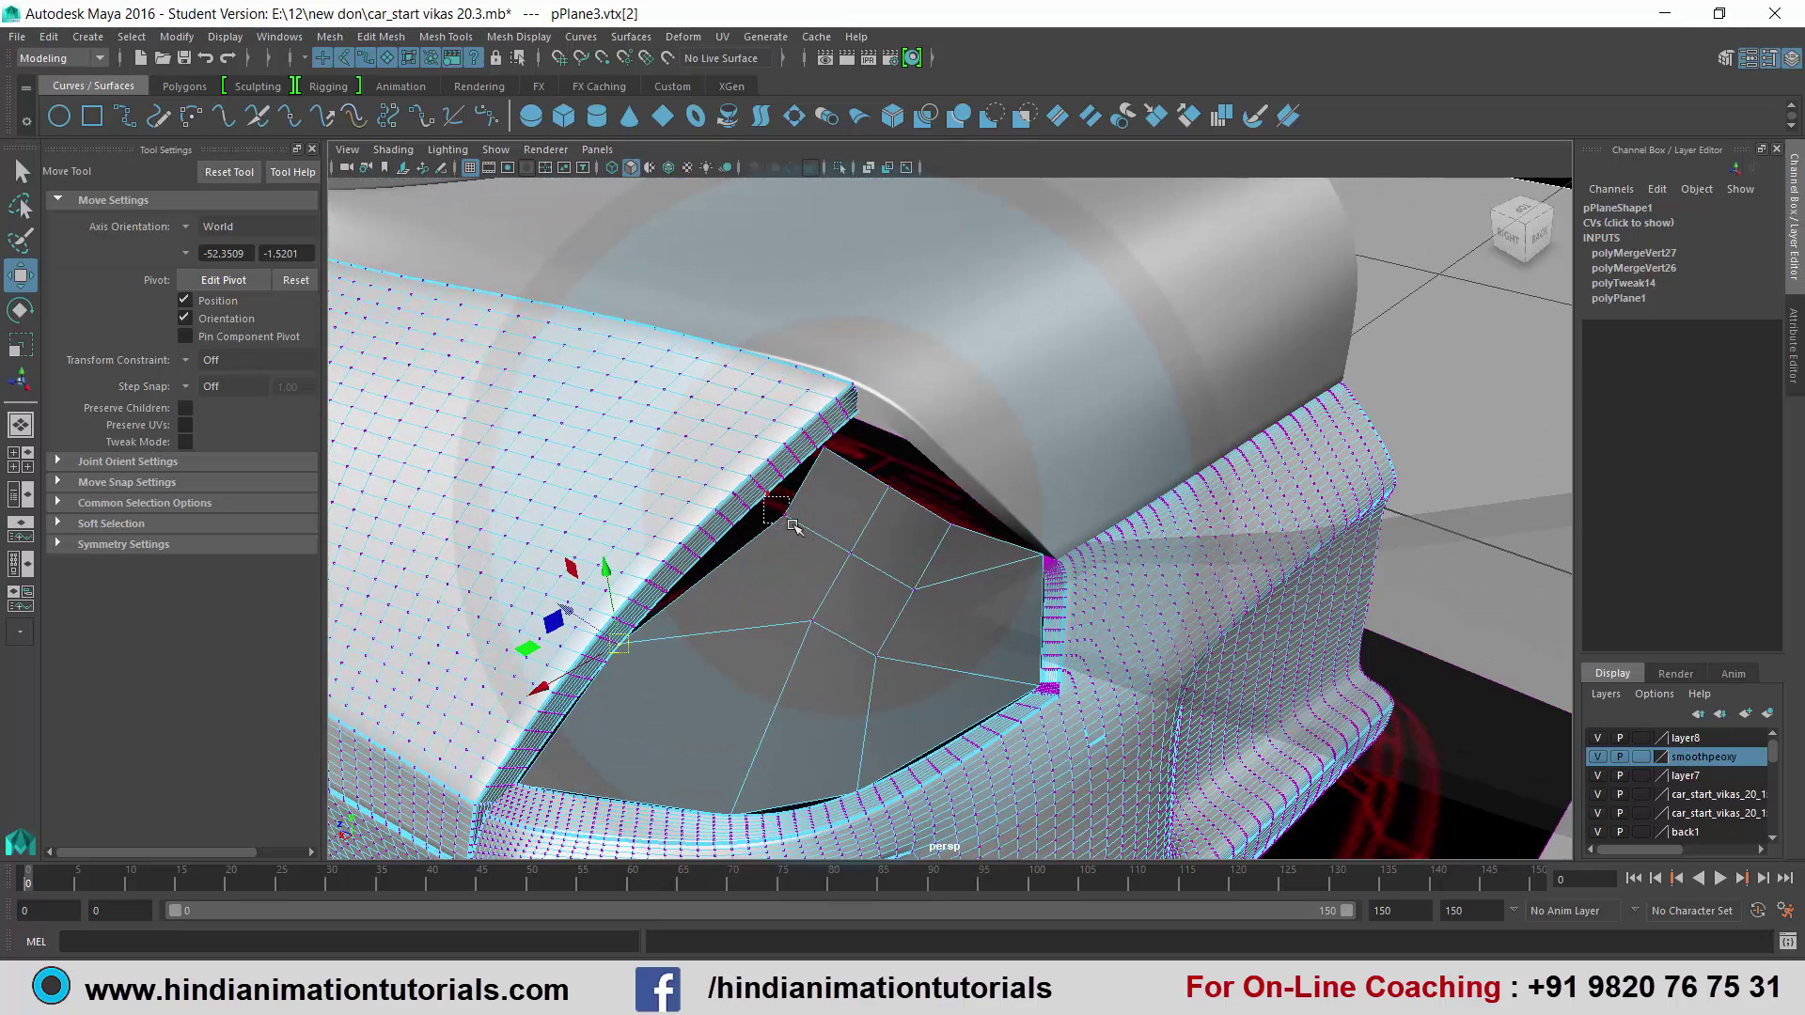
Snap the lens's top-corner vertex onto the fender tip and another border vertex onto the upper rim.
{"action": "left_click", "coordinate": [781, 493]}
{"action": "key", "text": "v"}
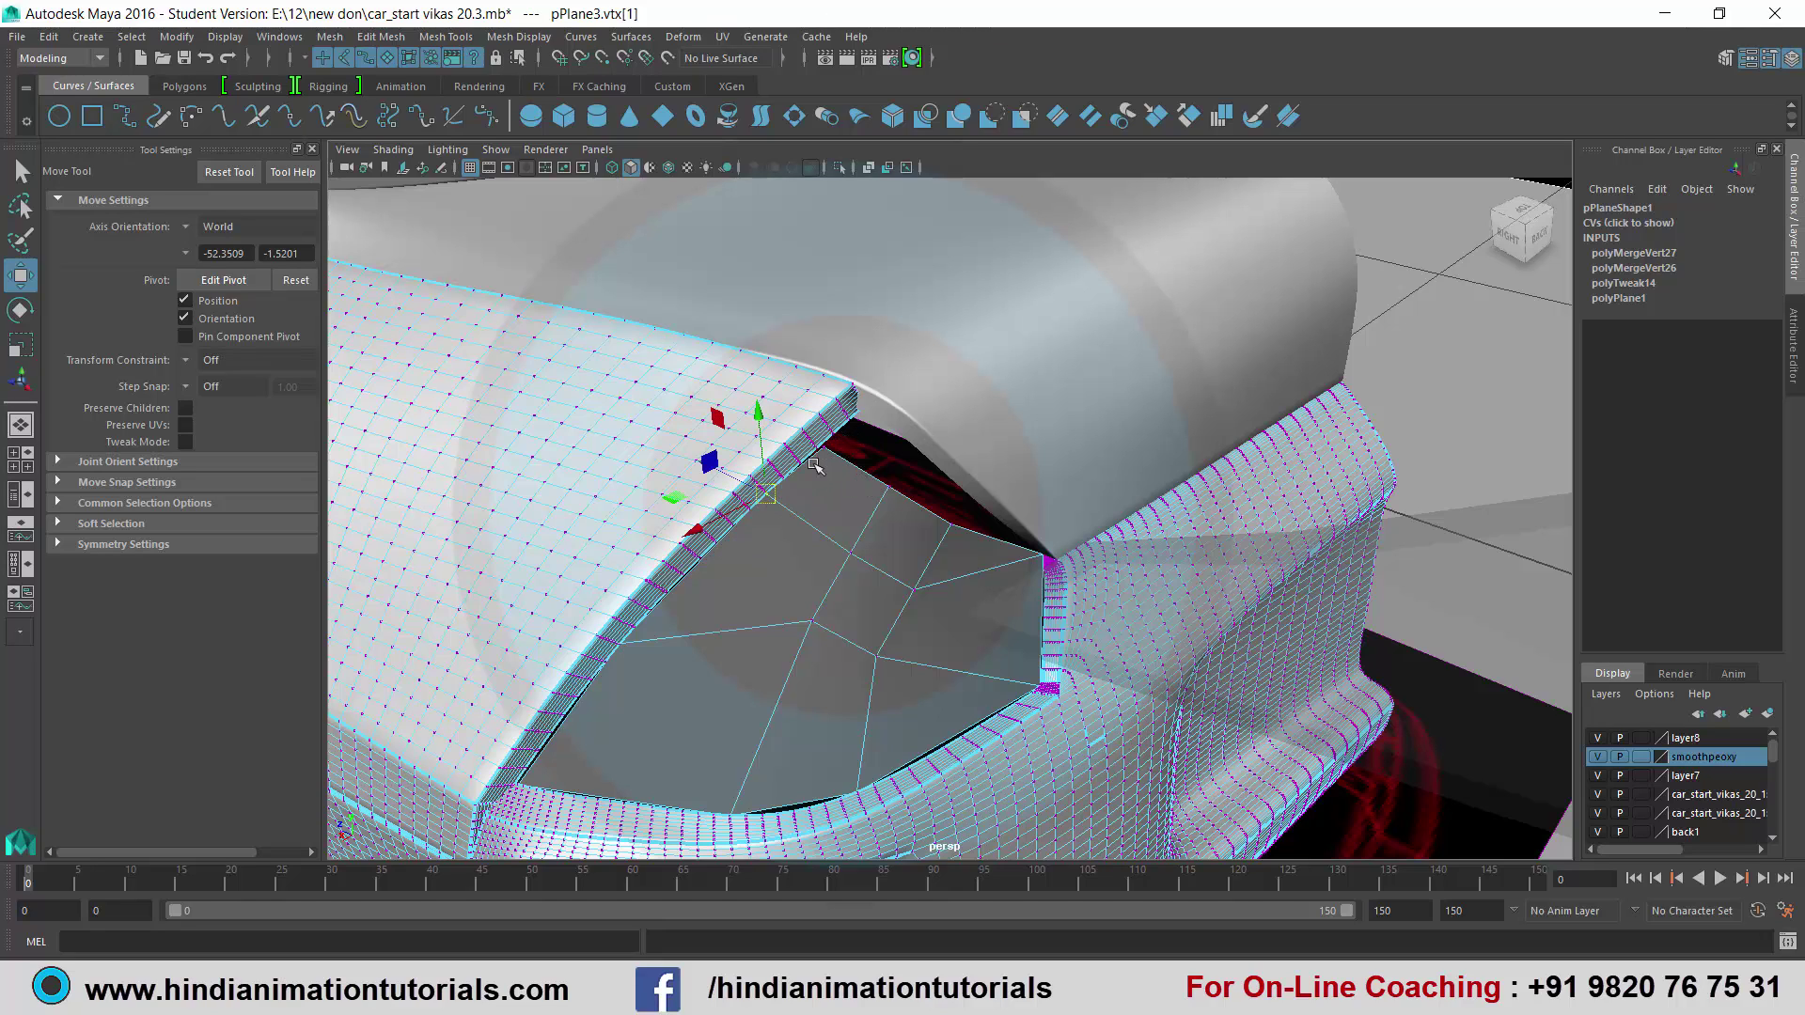
{"action": "left_click", "coordinate": [831, 449]}
{"action": "left_click", "coordinate": [839, 456]}
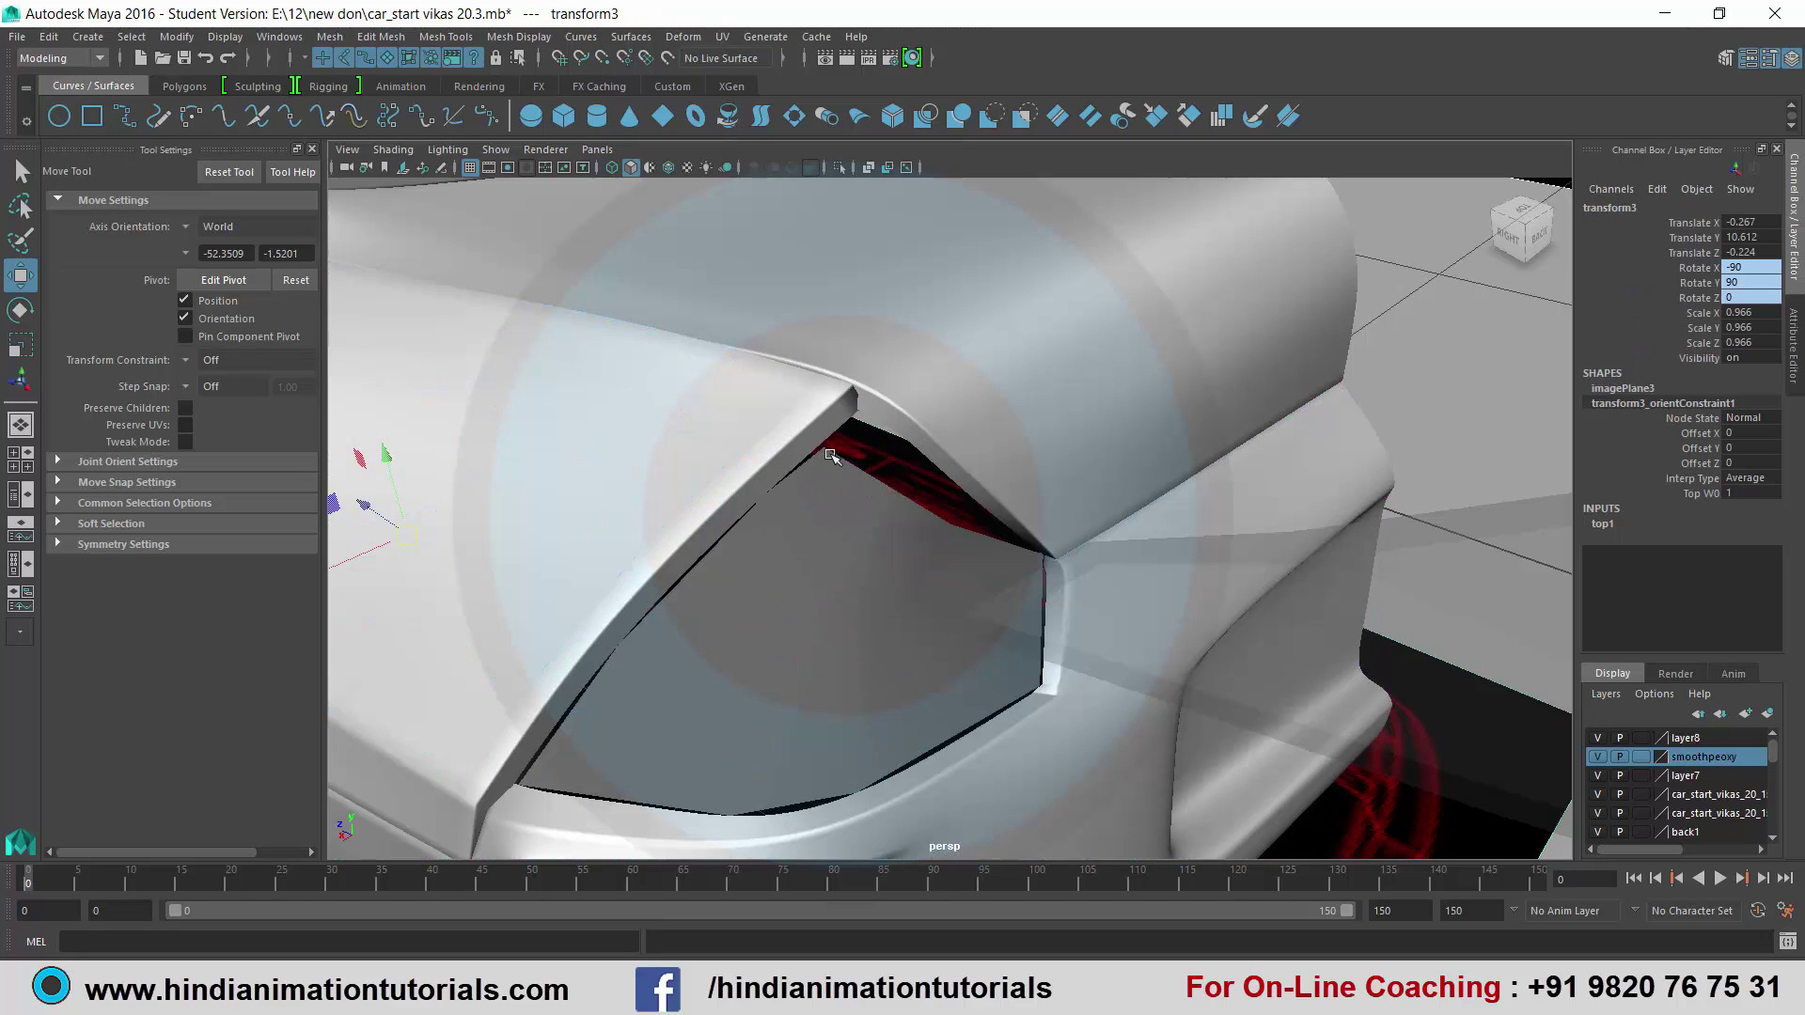
{"action": "key", "text": "ctrl+z"}
{"action": "key", "text": "ctrl+z"}
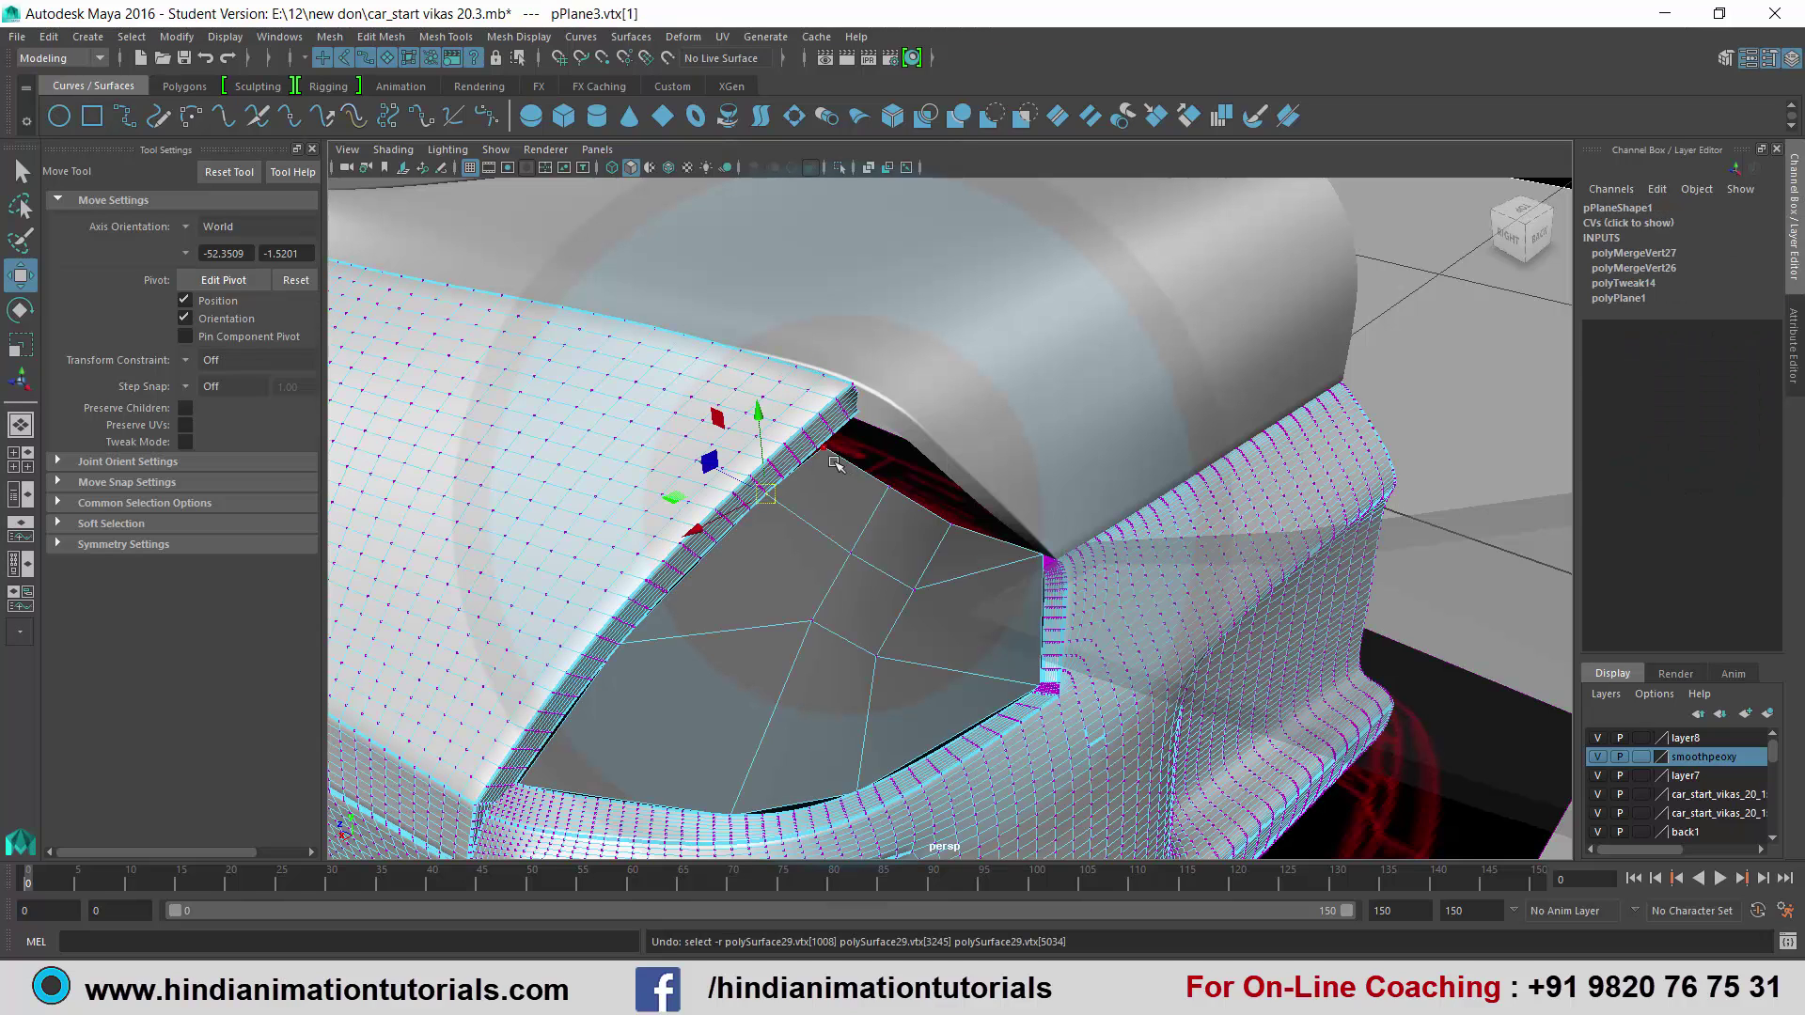
{"action": "left_click", "coordinate": [824, 450]}
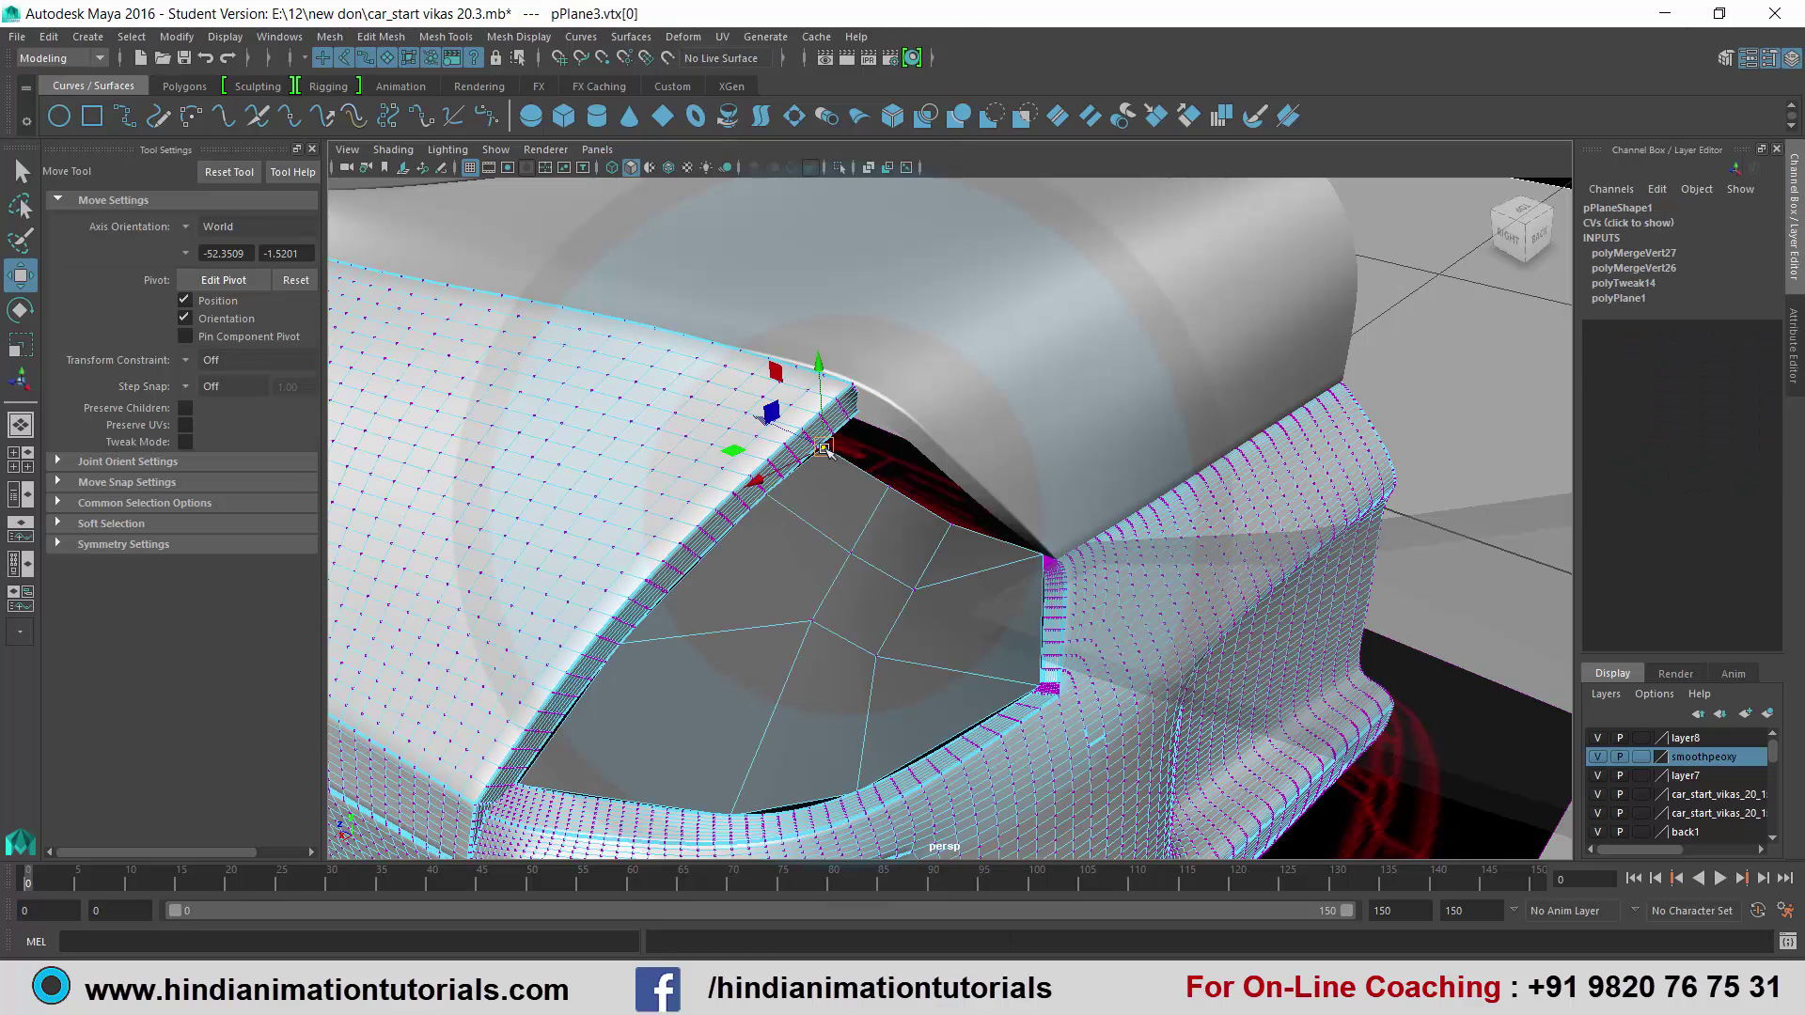
{"action": "key", "text": "v"}
{"action": "left_click_drag", "start_coordinate": [824, 450], "coordinate": [858, 399]}
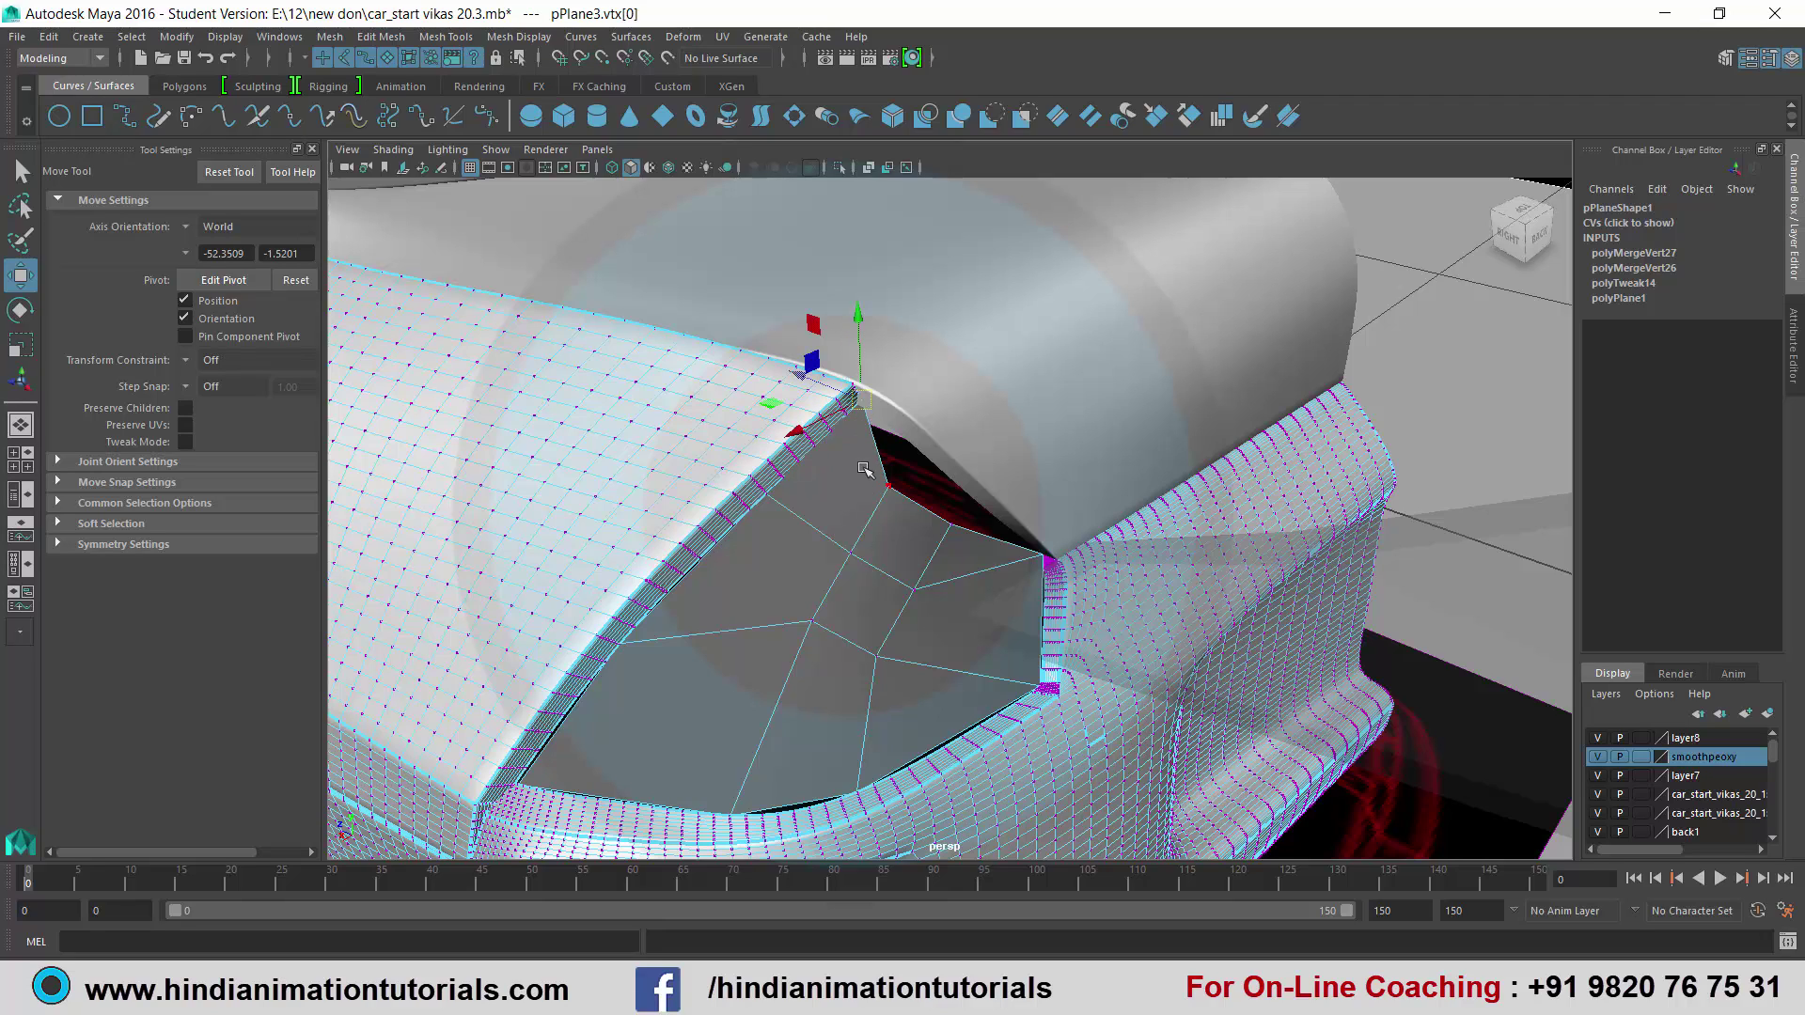
{"action": "left_click", "coordinate": [888, 485]}
{"action": "left_click_drag", "start_coordinate": [888, 485], "coordinate": [898, 463]}
Show the upper panel's vertices and point-snap a lens vertex up onto the fender edge.
{"action": "left_click", "coordinate": [1006, 428]}
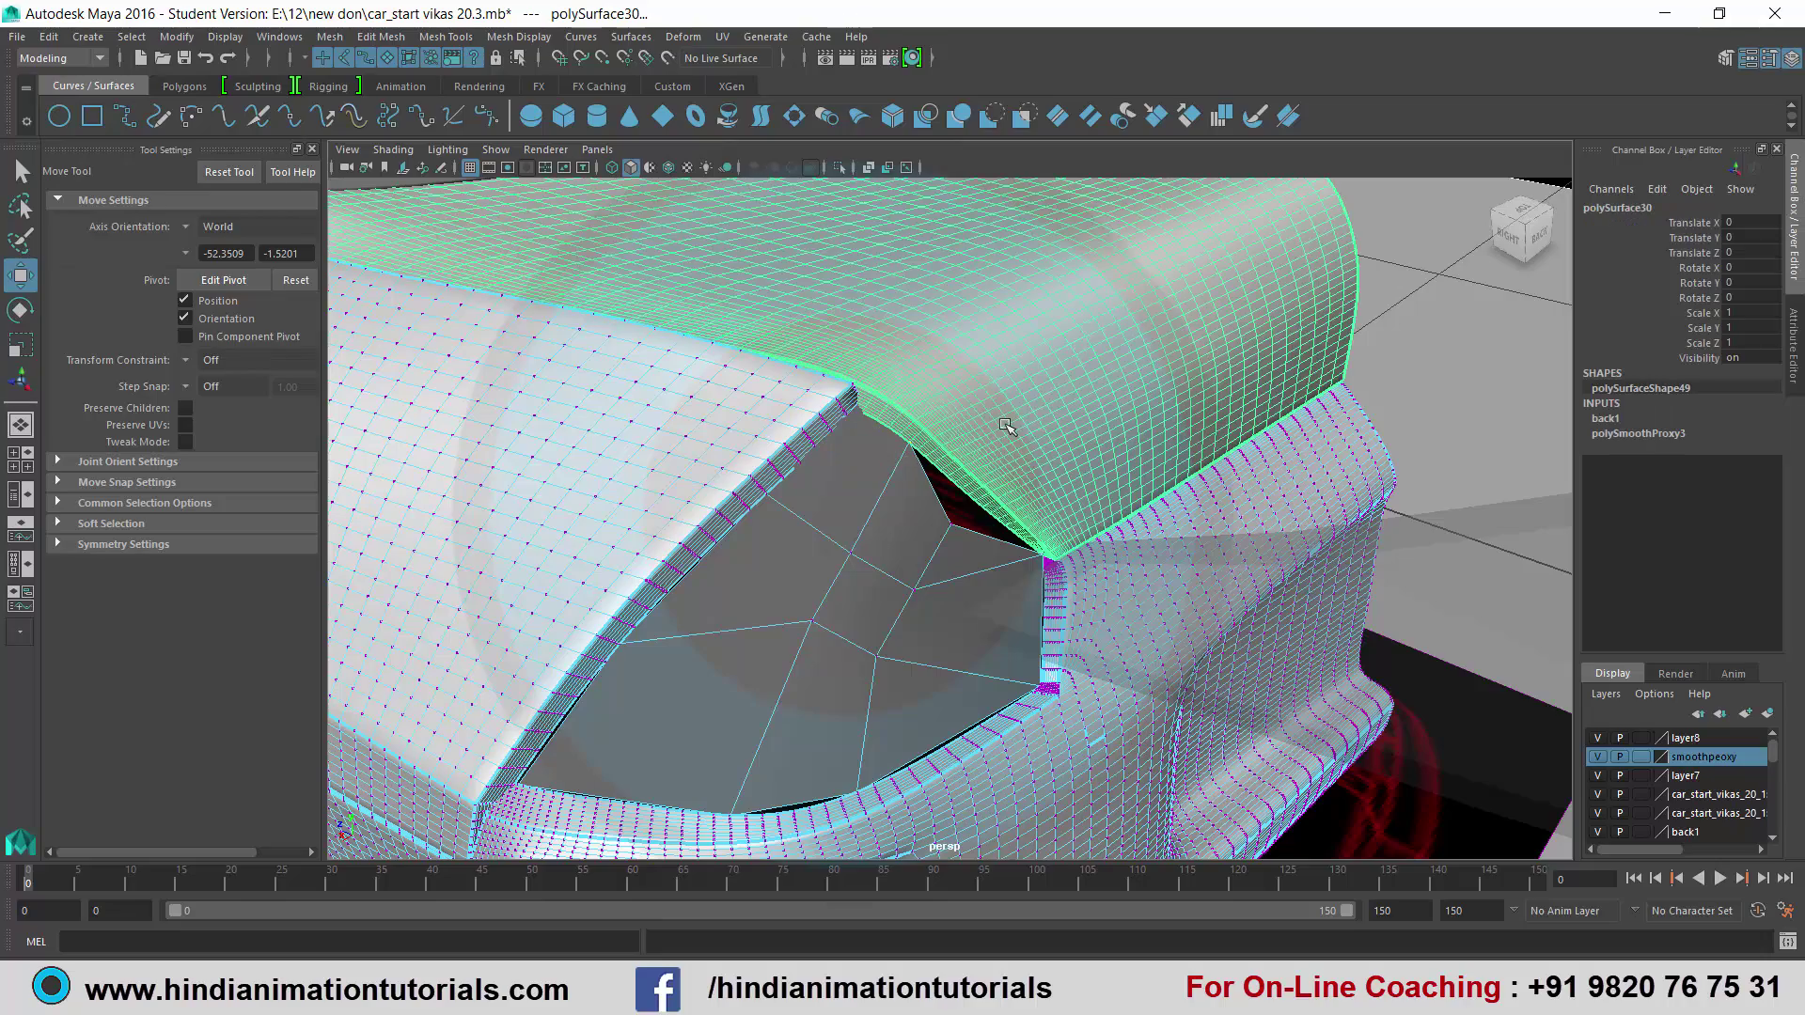
{"action": "right_click", "coordinate": [986, 425]}
{"action": "left_click", "coordinate": [895, 425]}
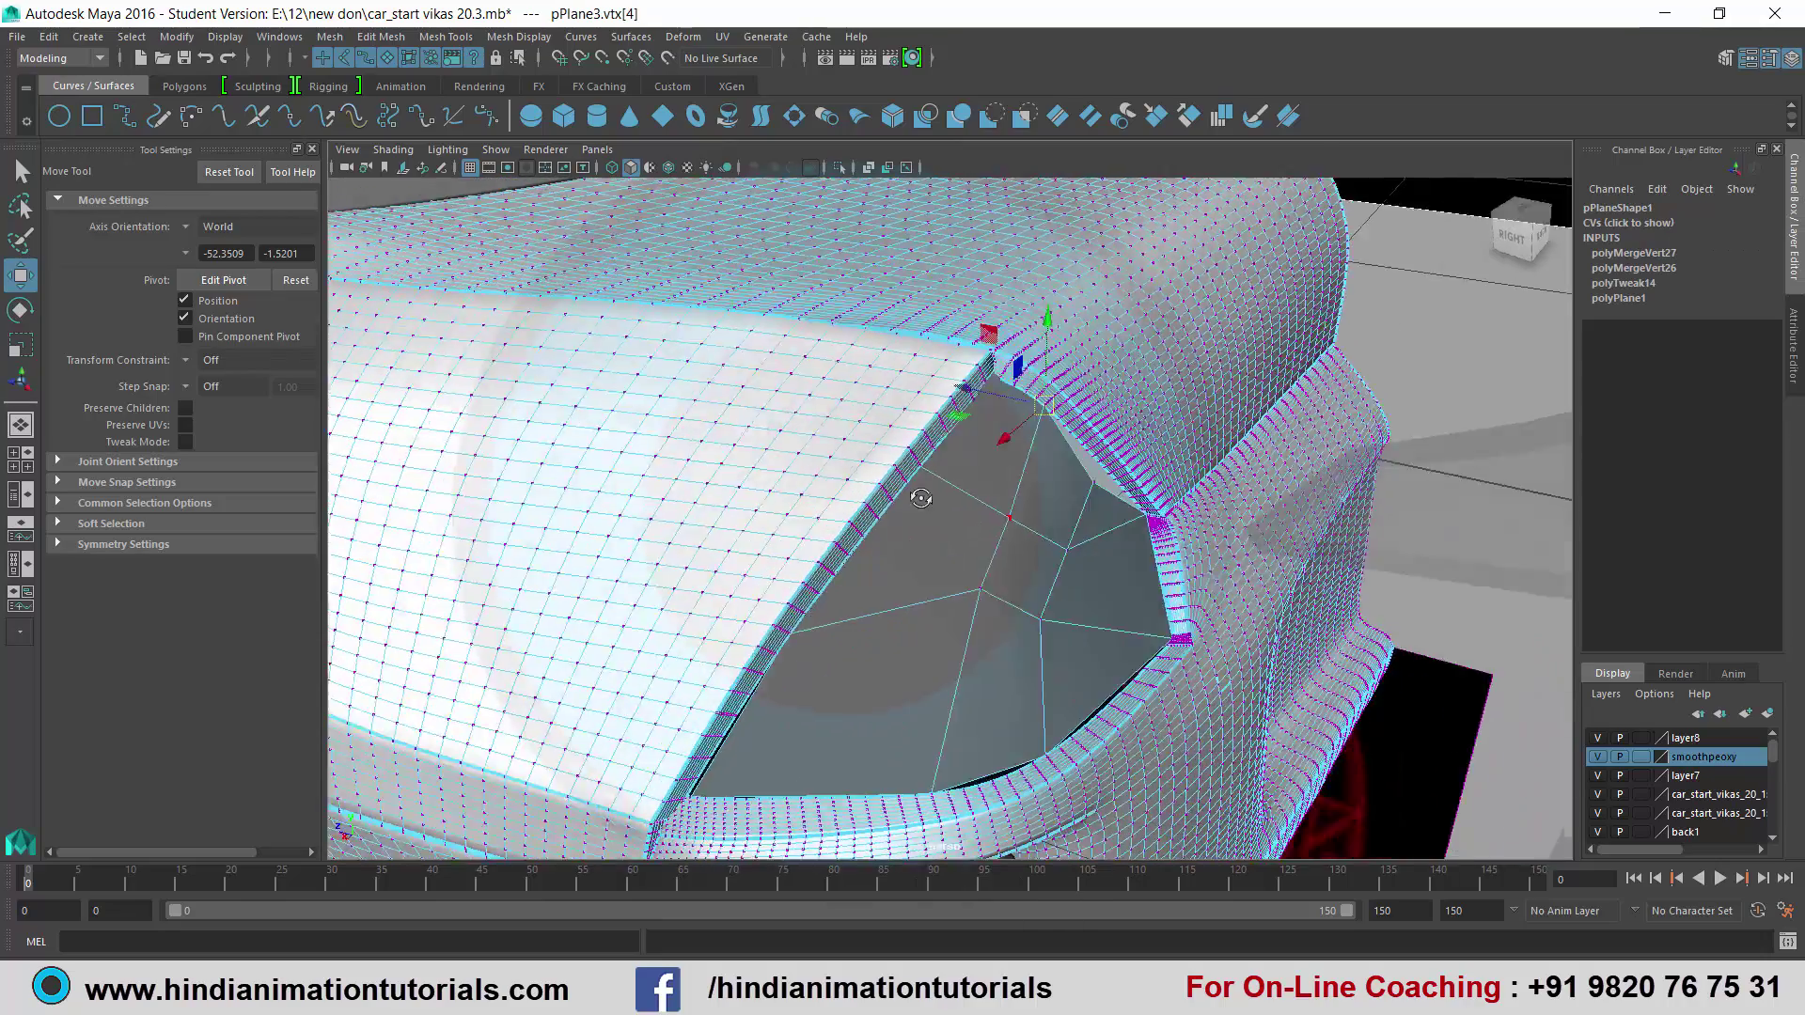
{"action": "mouse_move", "coordinate": [924, 514]}
{"action": "left_mouse_down", "text": "alt"}
{"action": "mouse_move", "coordinate": [897, 572]}
{"action": "mouse_move", "coordinate": [935, 590]}
{"action": "mouse_move", "coordinate": [739, 575]}
{"action": "left_mouse_up", "text": "alt"}
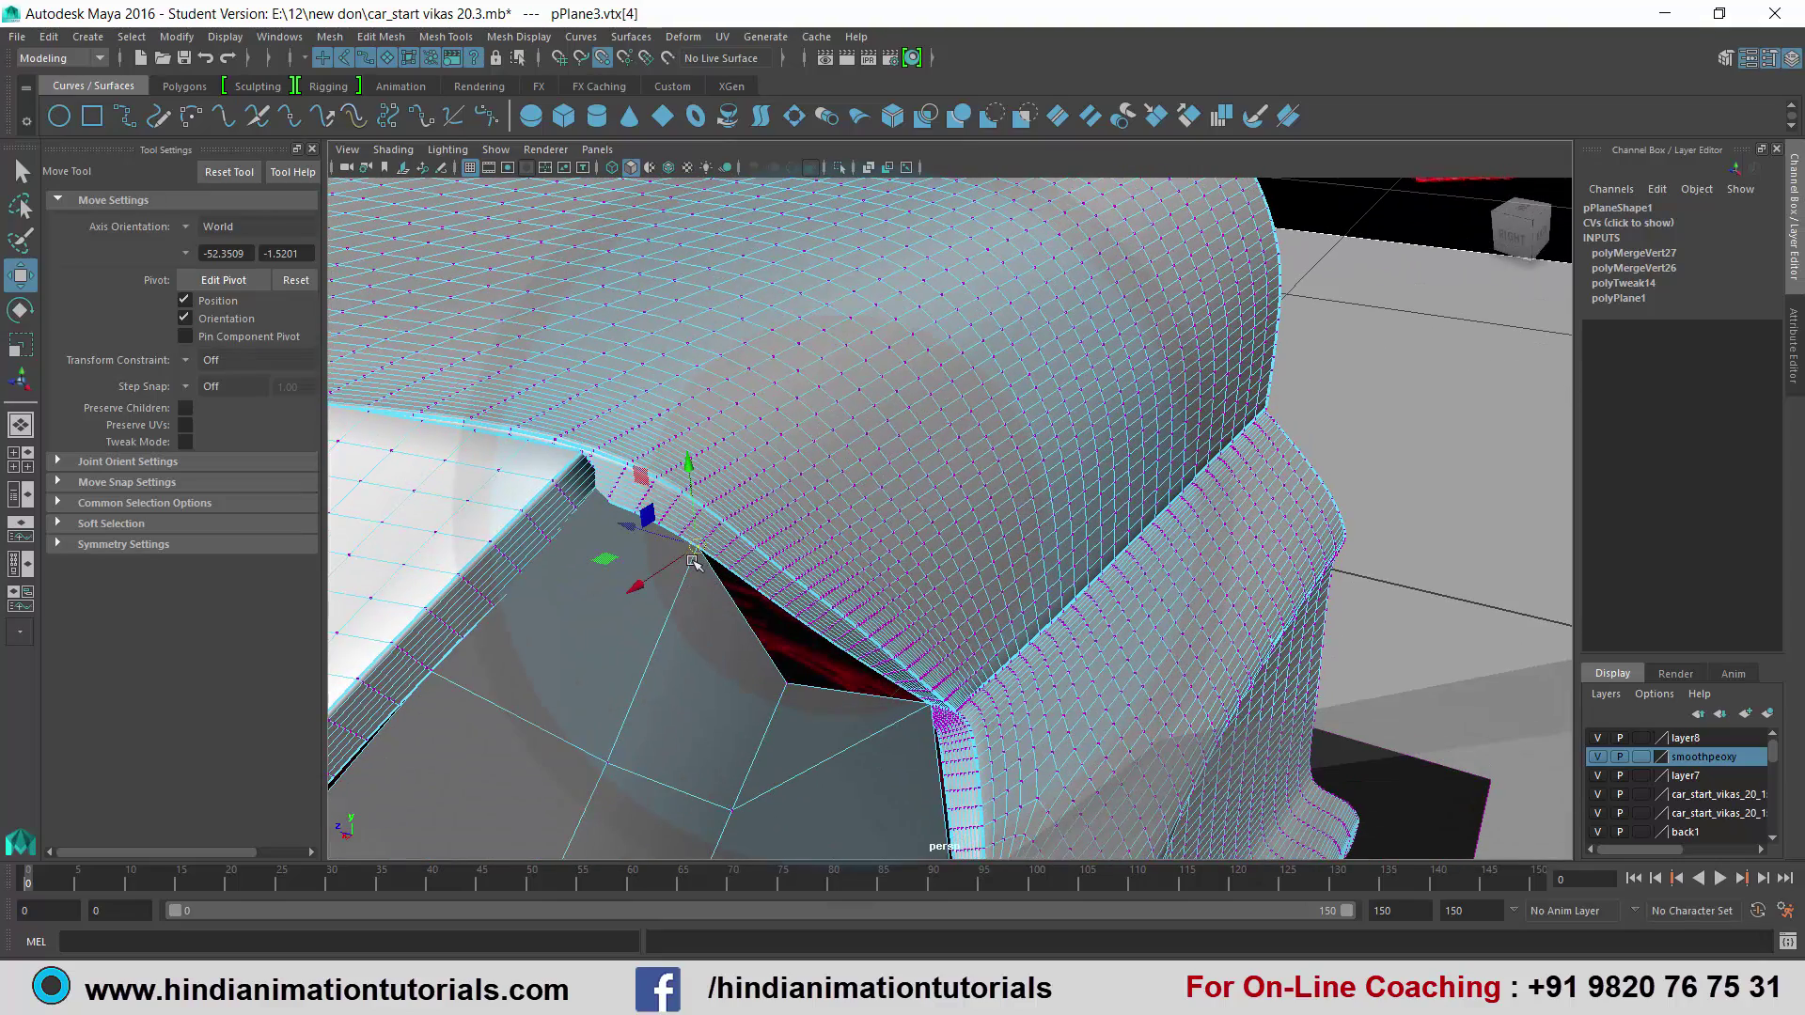
{"action": "left_click", "coordinate": [697, 550]}
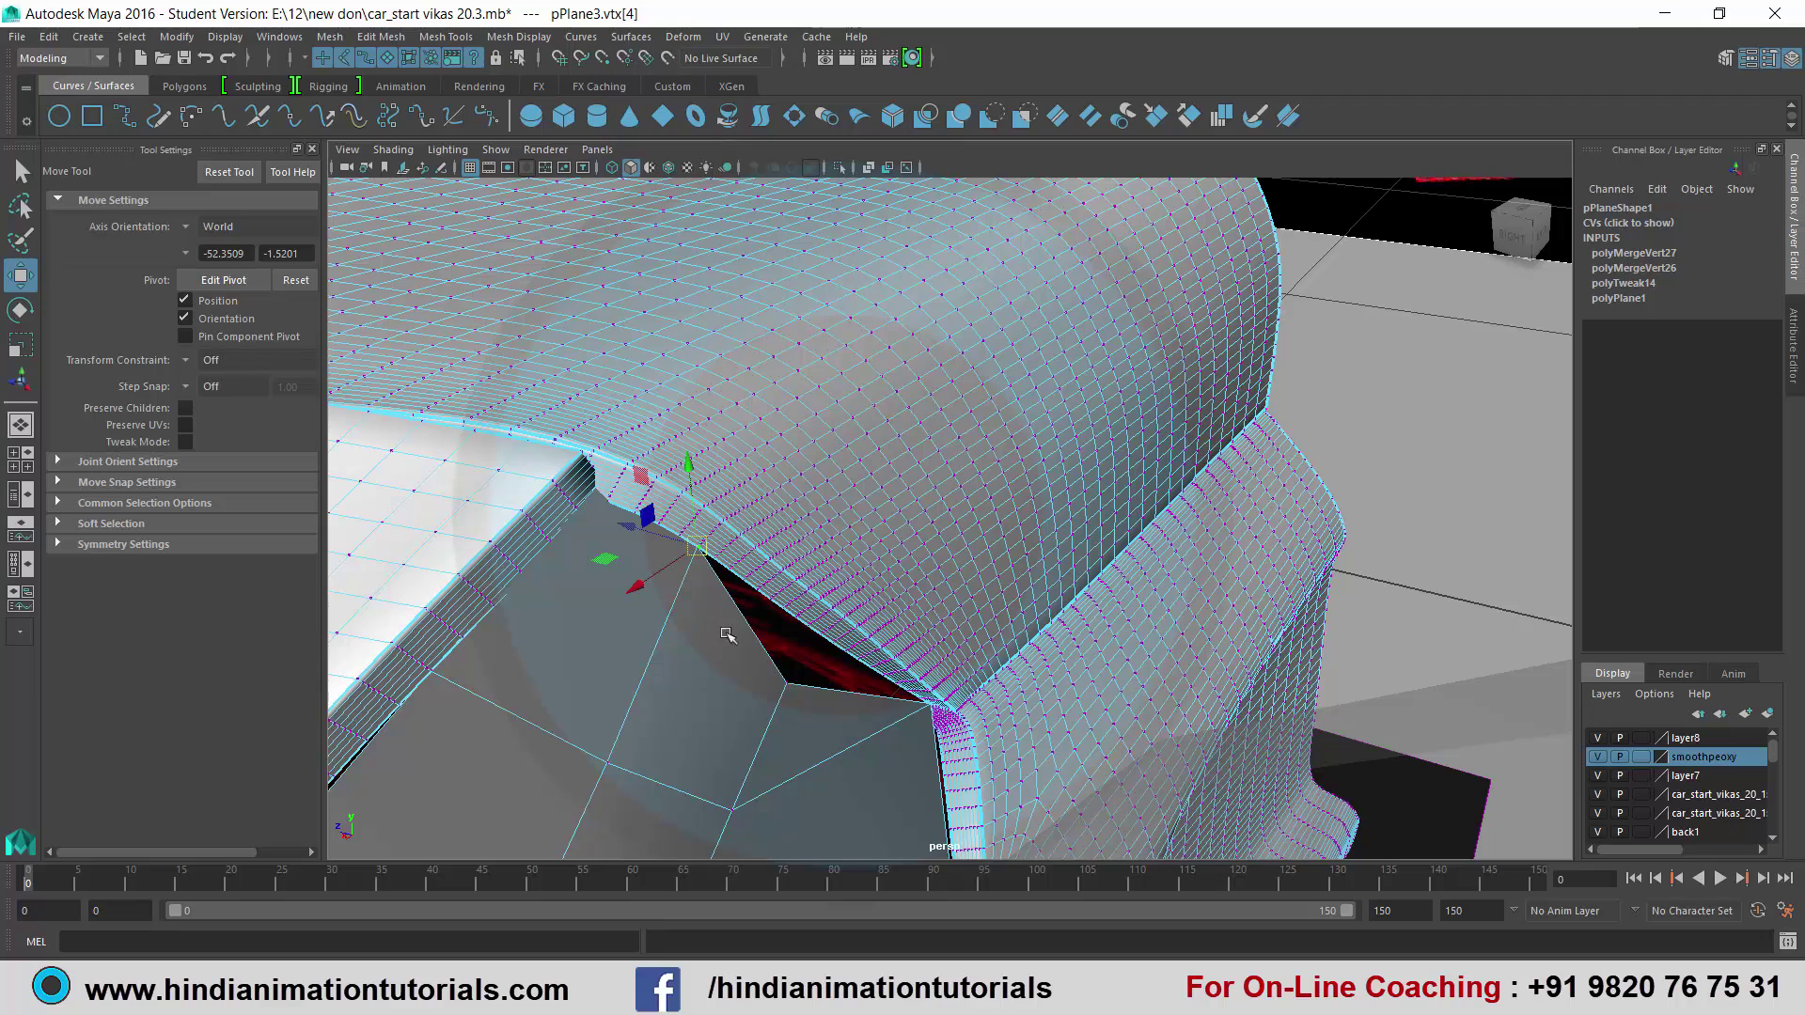
{"action": "left_click", "coordinate": [786, 683]}
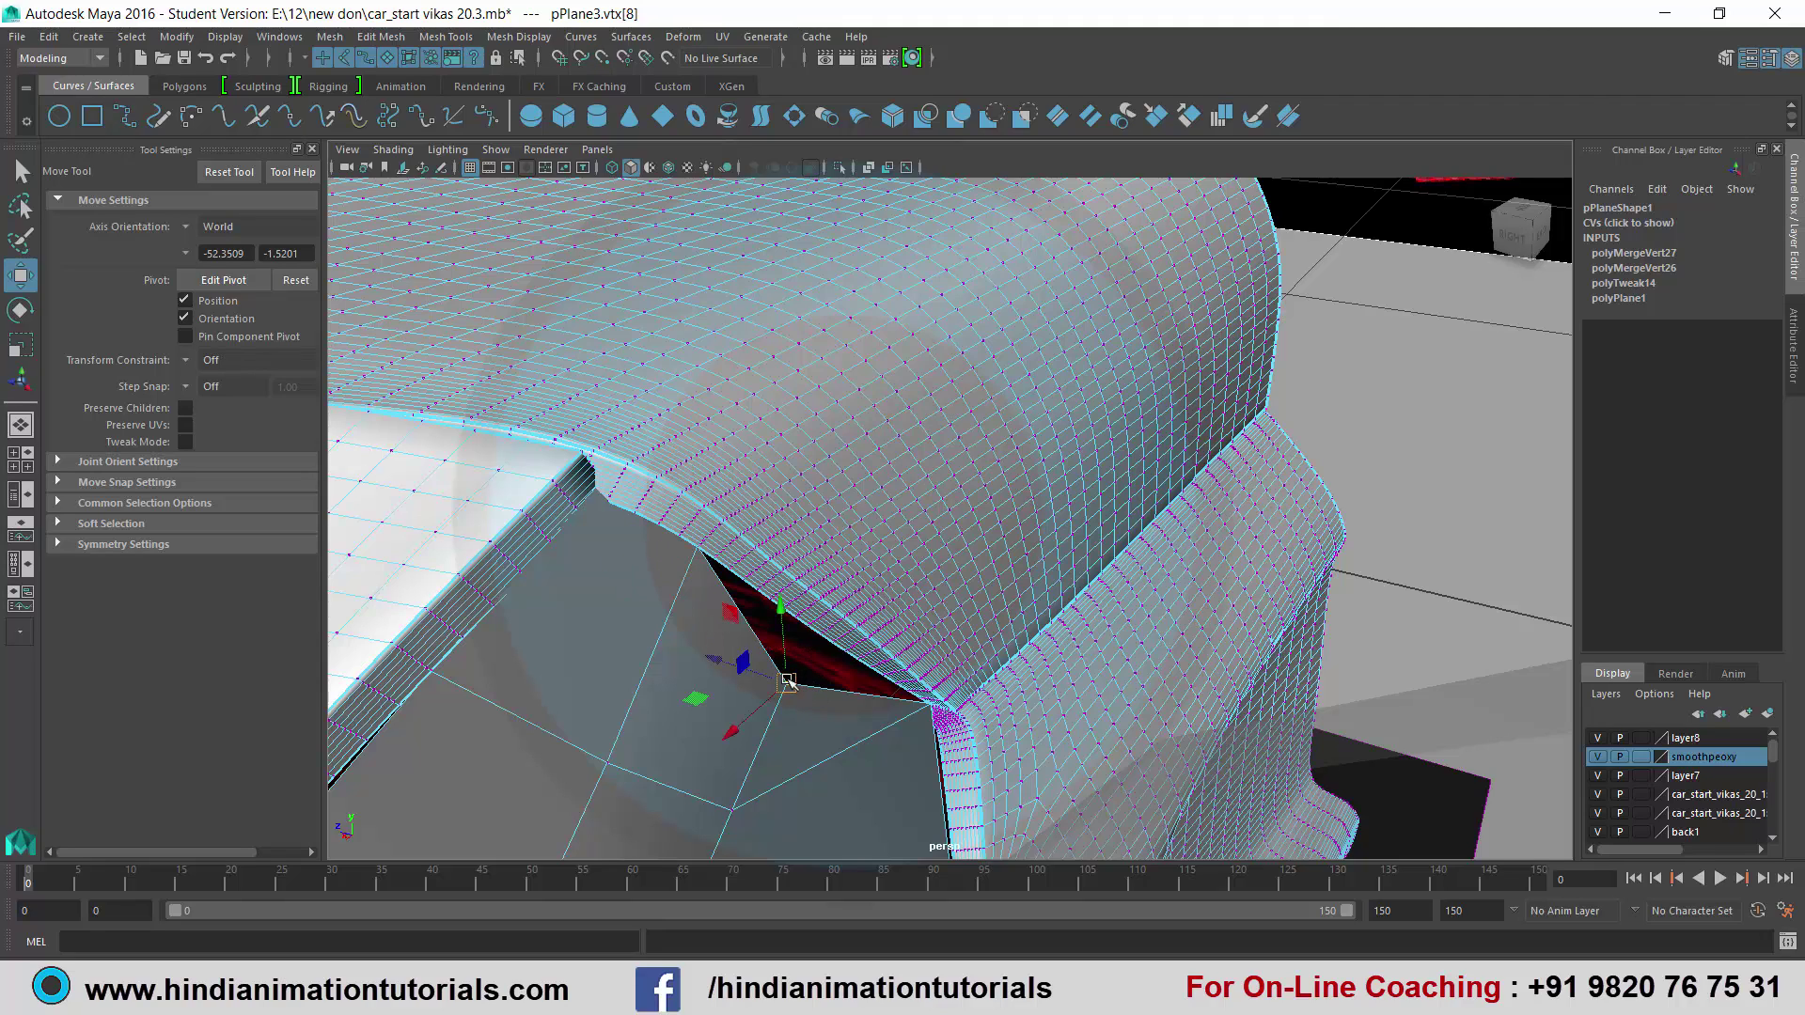
{"action": "key", "text": "v"}
{"action": "left_click_drag", "start_coordinate": [787, 684], "coordinate": [825, 636]}
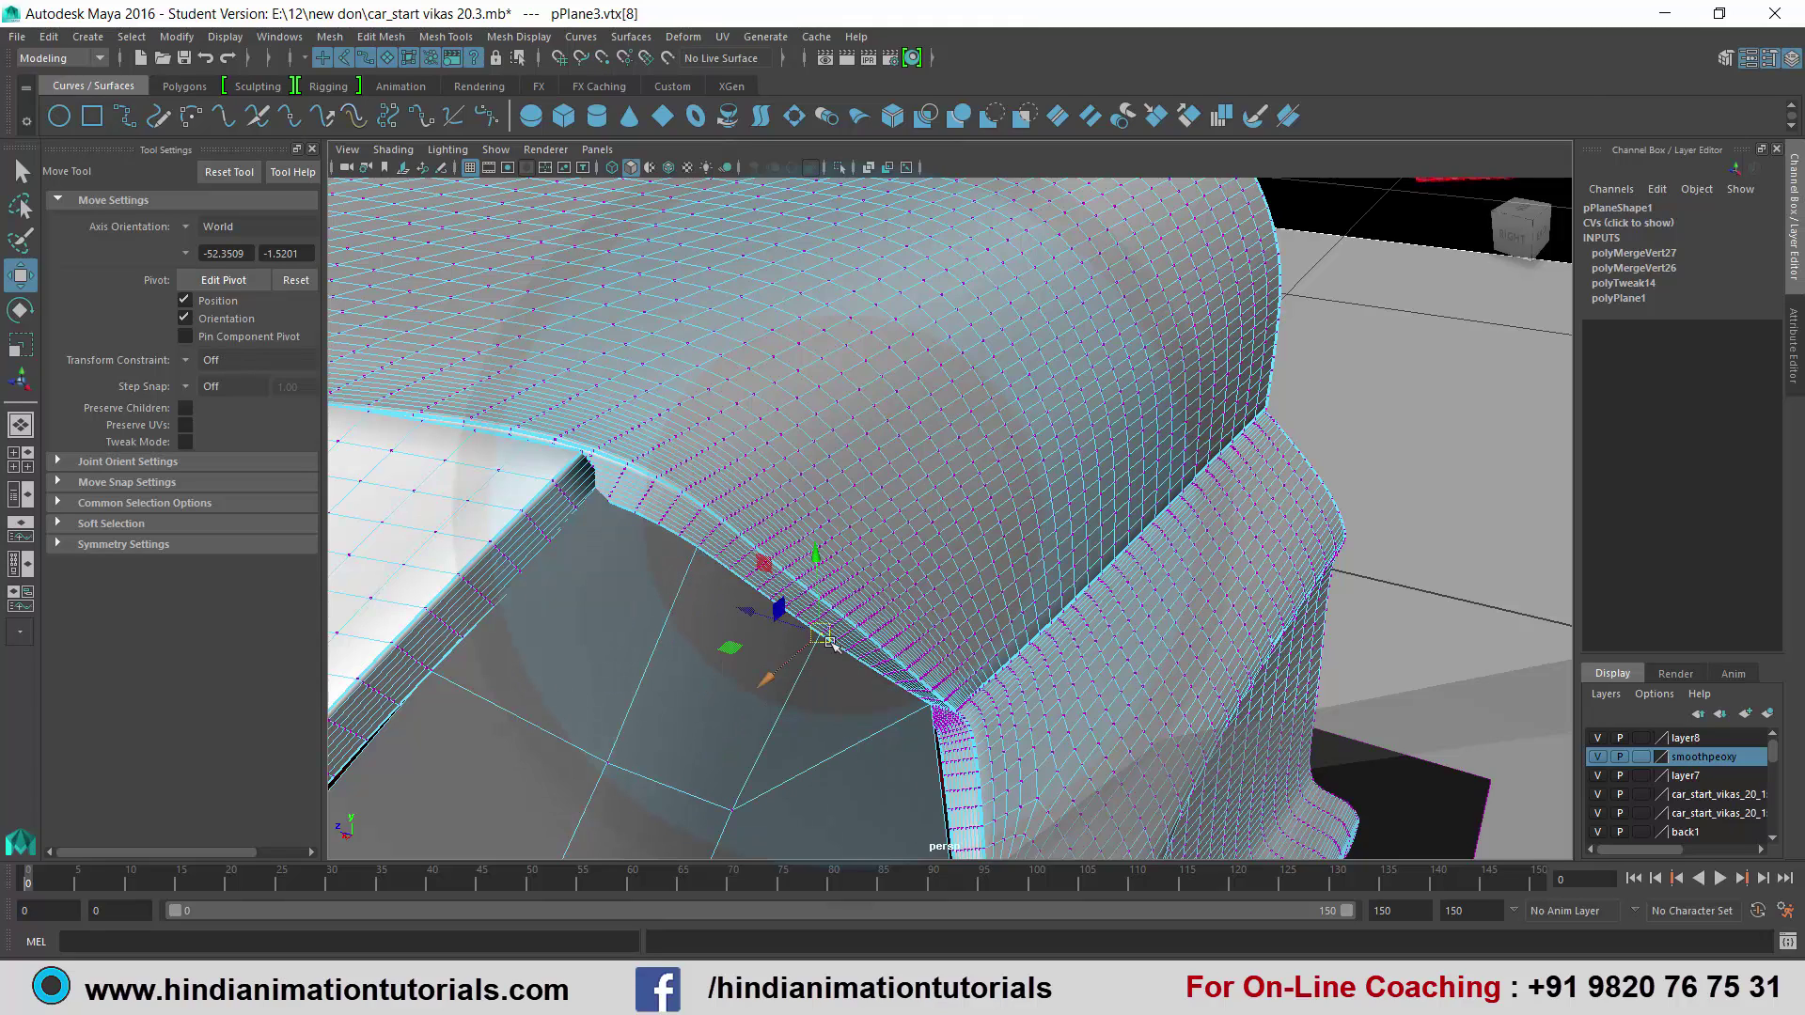
Toggle the fender and rear body meshes between vertex and object mode.
{"action": "left_click", "coordinate": [602, 505]}
{"action": "scroll", "coordinate": [621, 554], "scroll_direction": "down", "scroll_amount": 3}
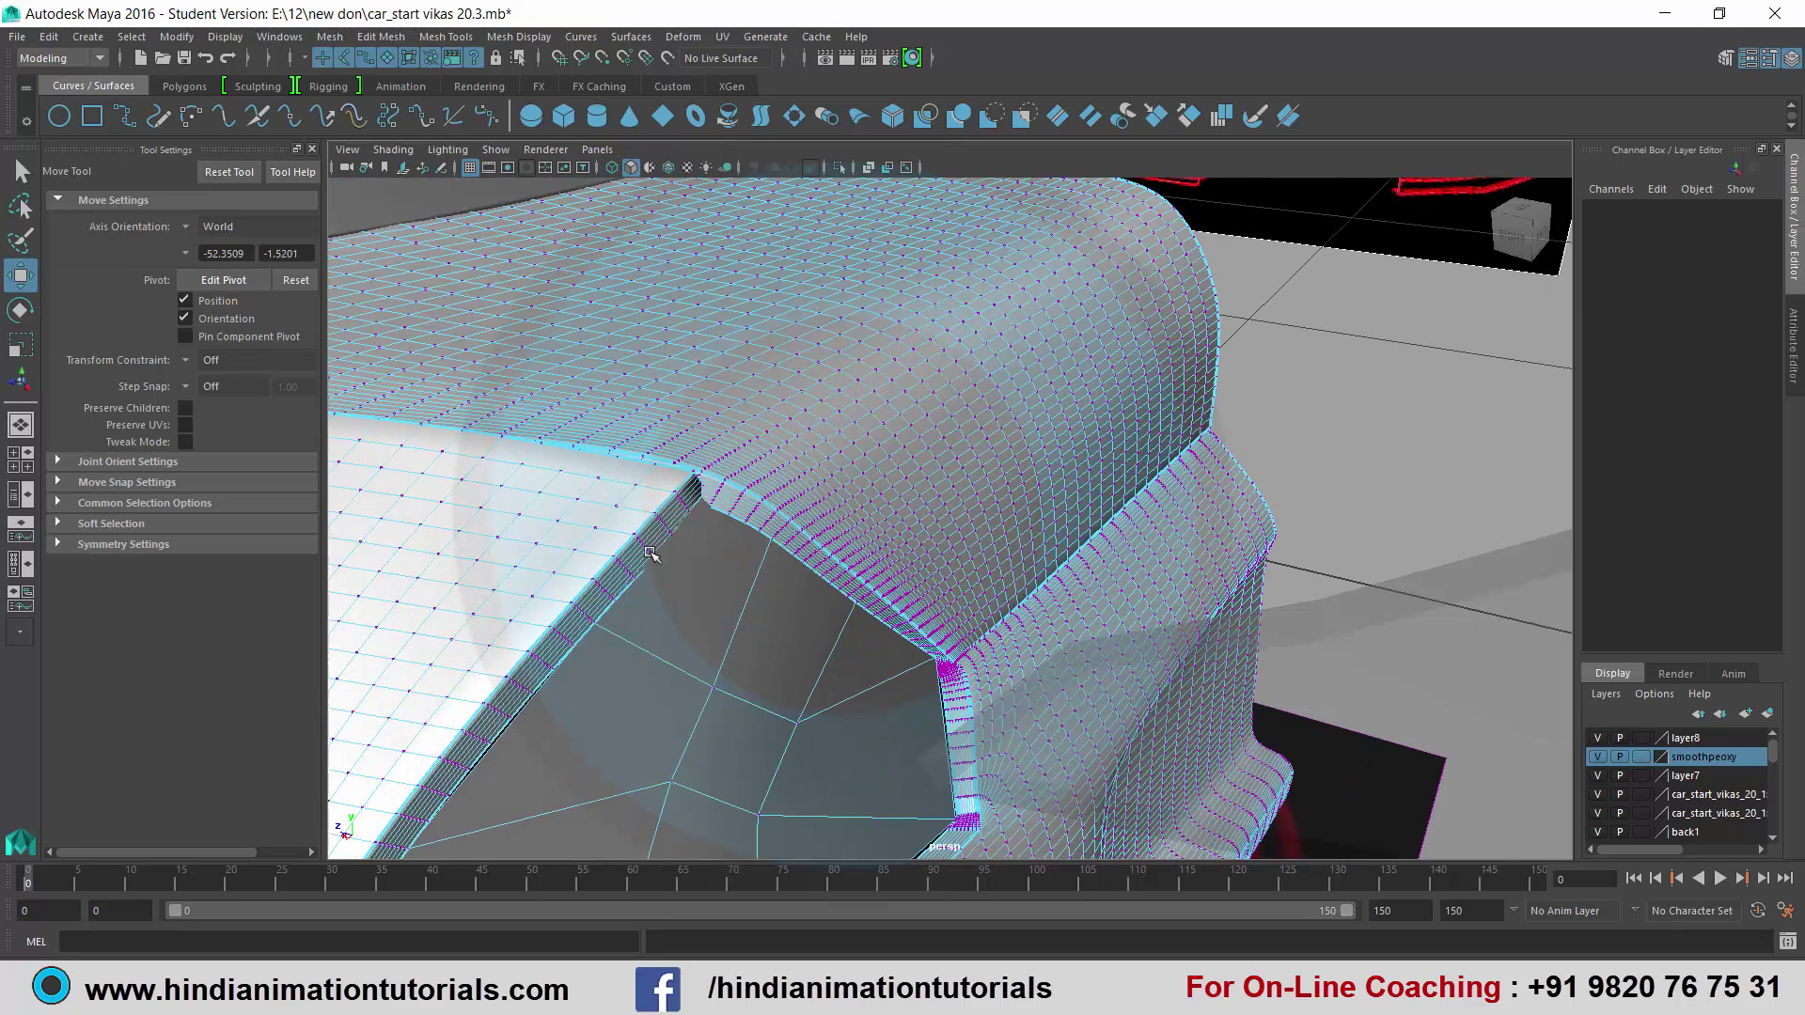
{"action": "scroll", "coordinate": [670, 555], "scroll_direction": "down", "scroll_amount": 2}
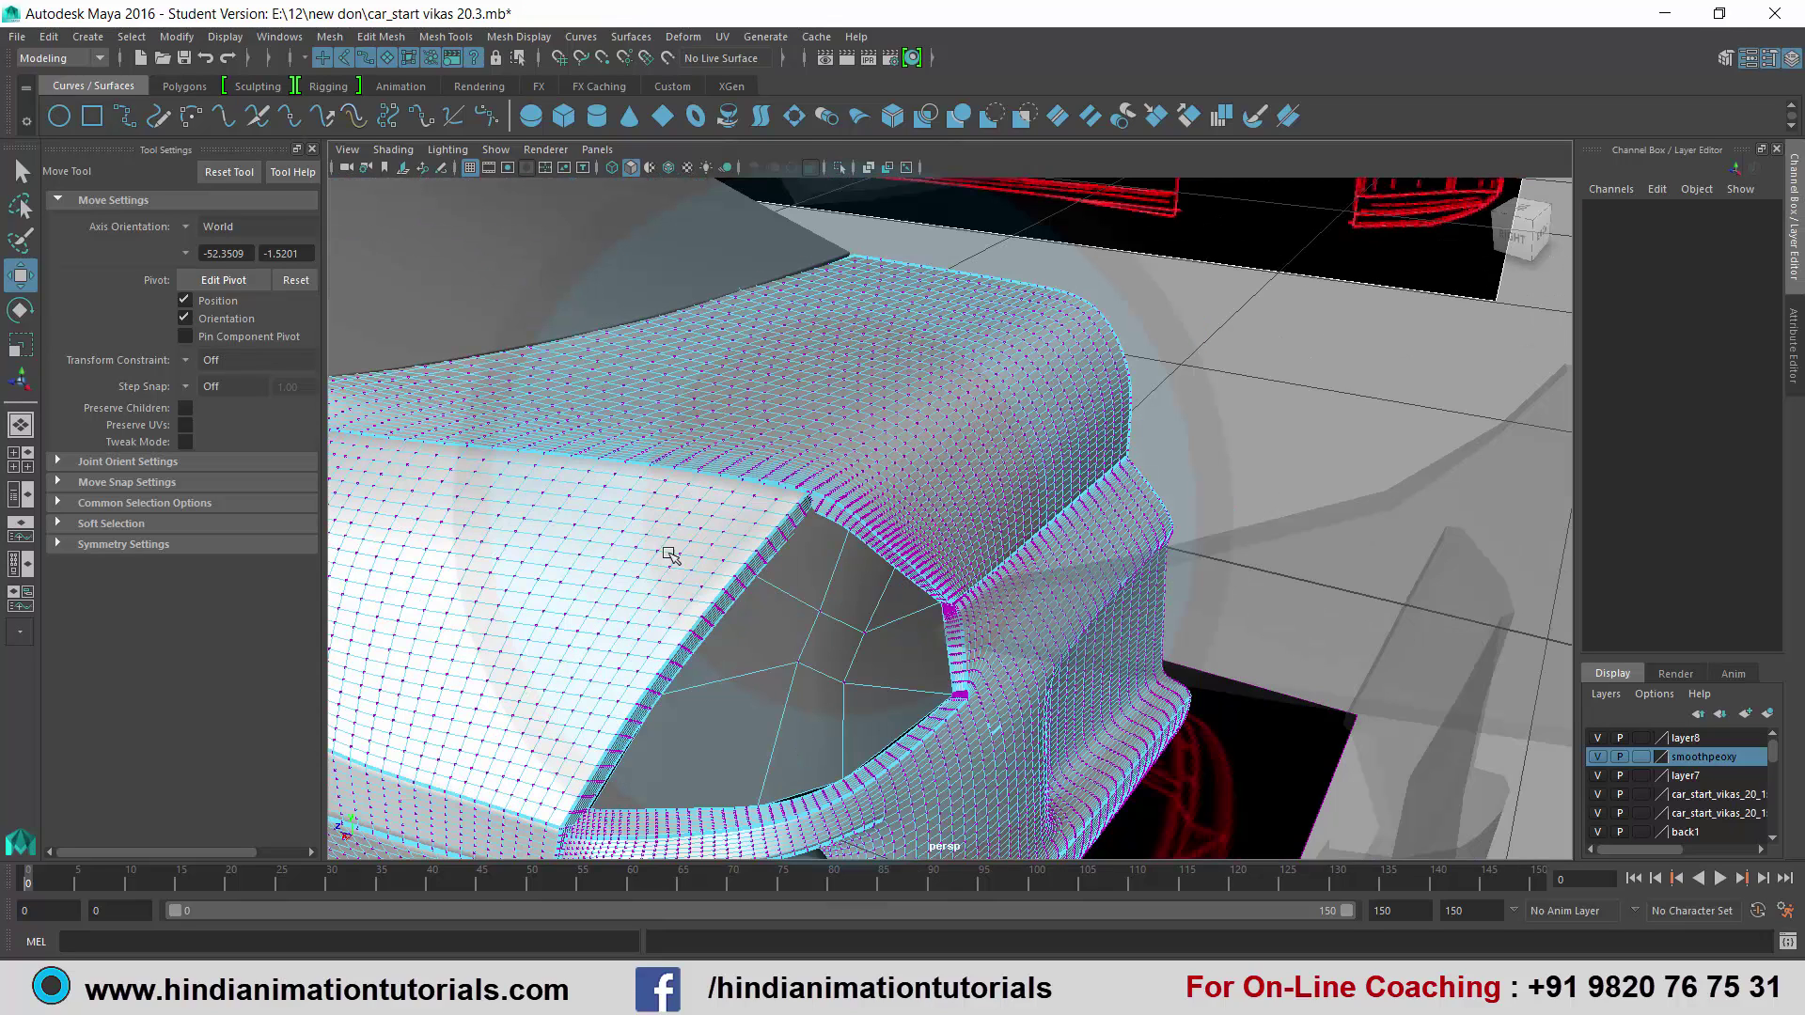
{"action": "right_click", "coordinate": [814, 639]}
{"action": "left_click", "coordinate": [754, 473]}
{"action": "left_click", "coordinate": [877, 522]}
{"action": "right_click_drag", "start_coordinate": [848, 452], "coordinate": [990, 454]}
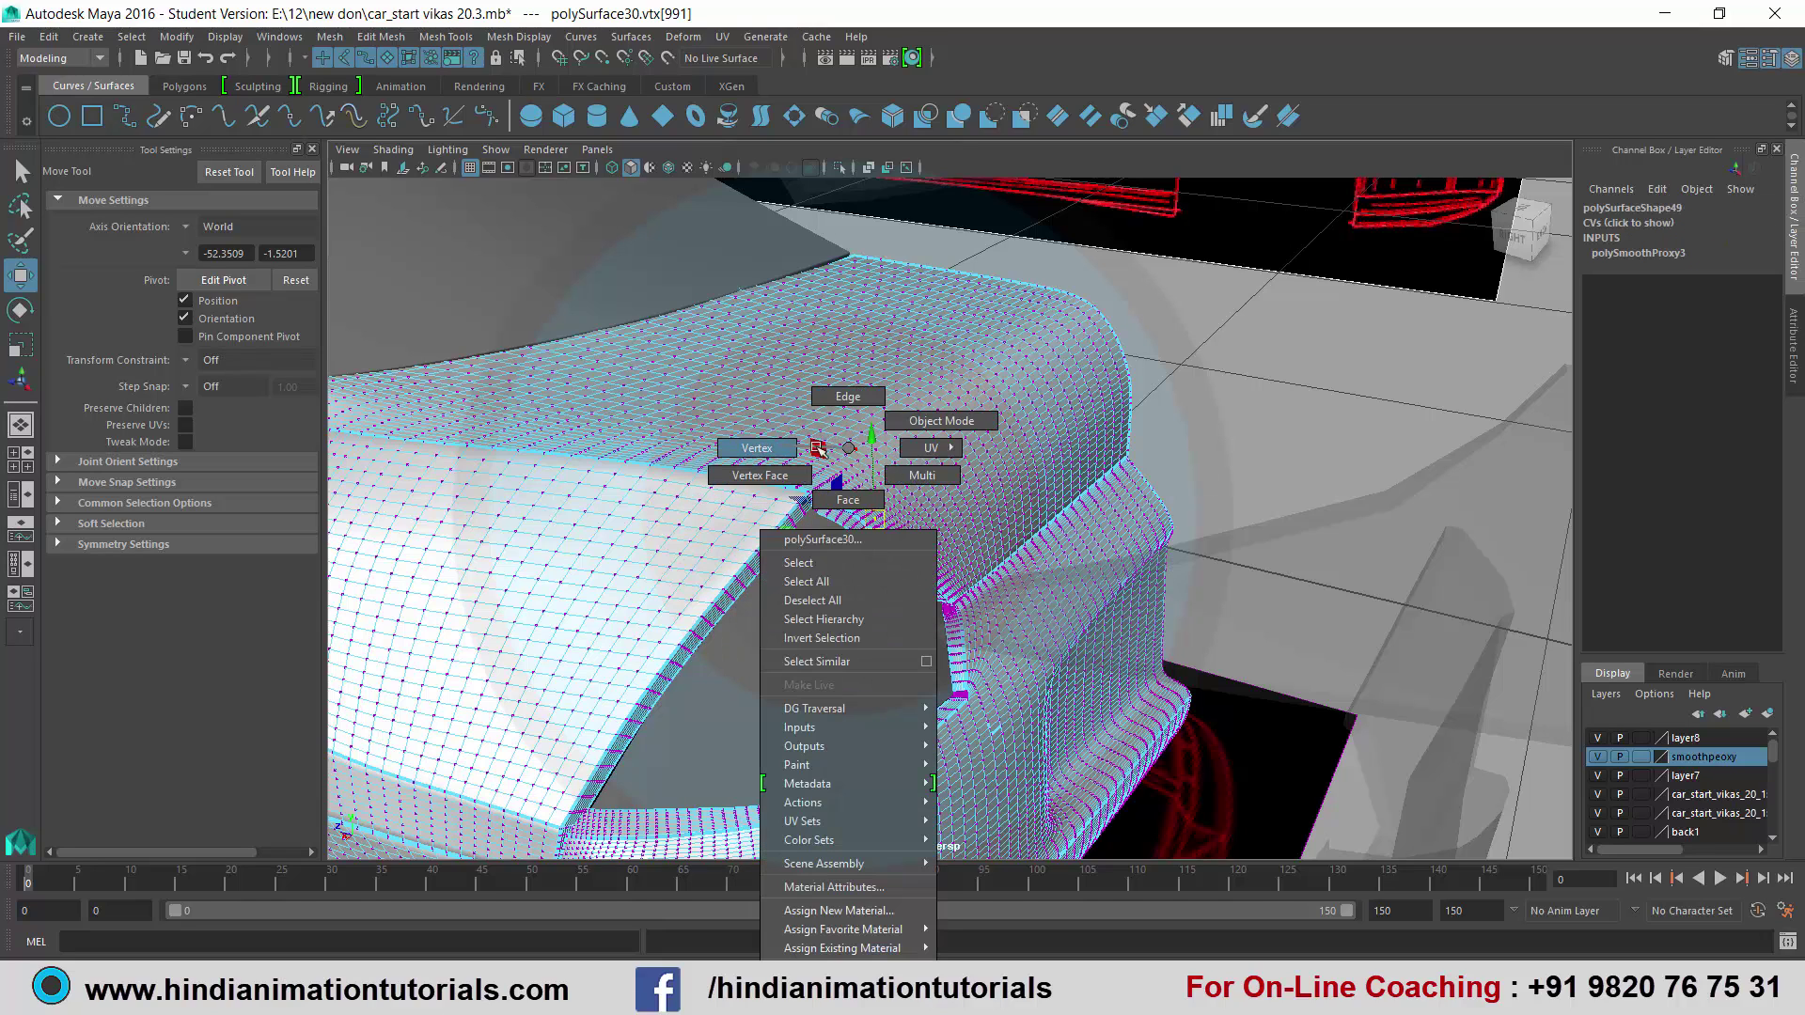
{"action": "right_click_drag", "start_coordinate": [850, 449], "coordinate": [900, 486]}
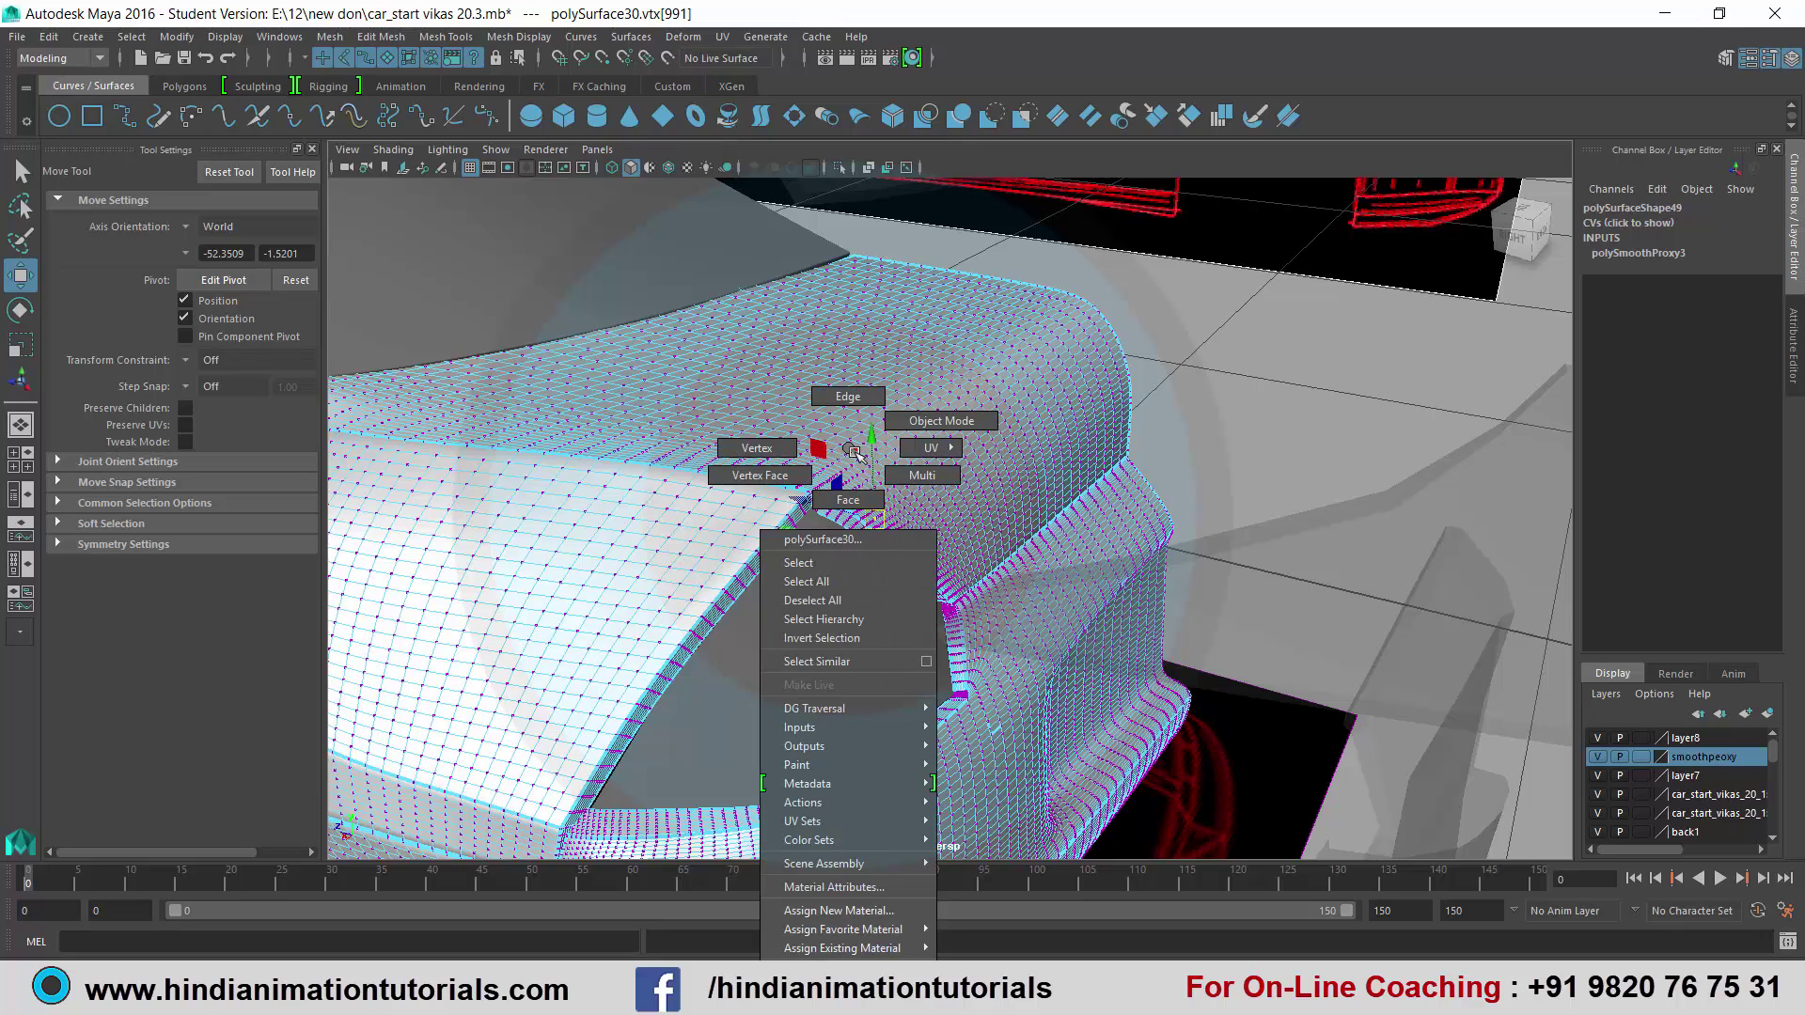
{"action": "left_click", "coordinate": [606, 647]}
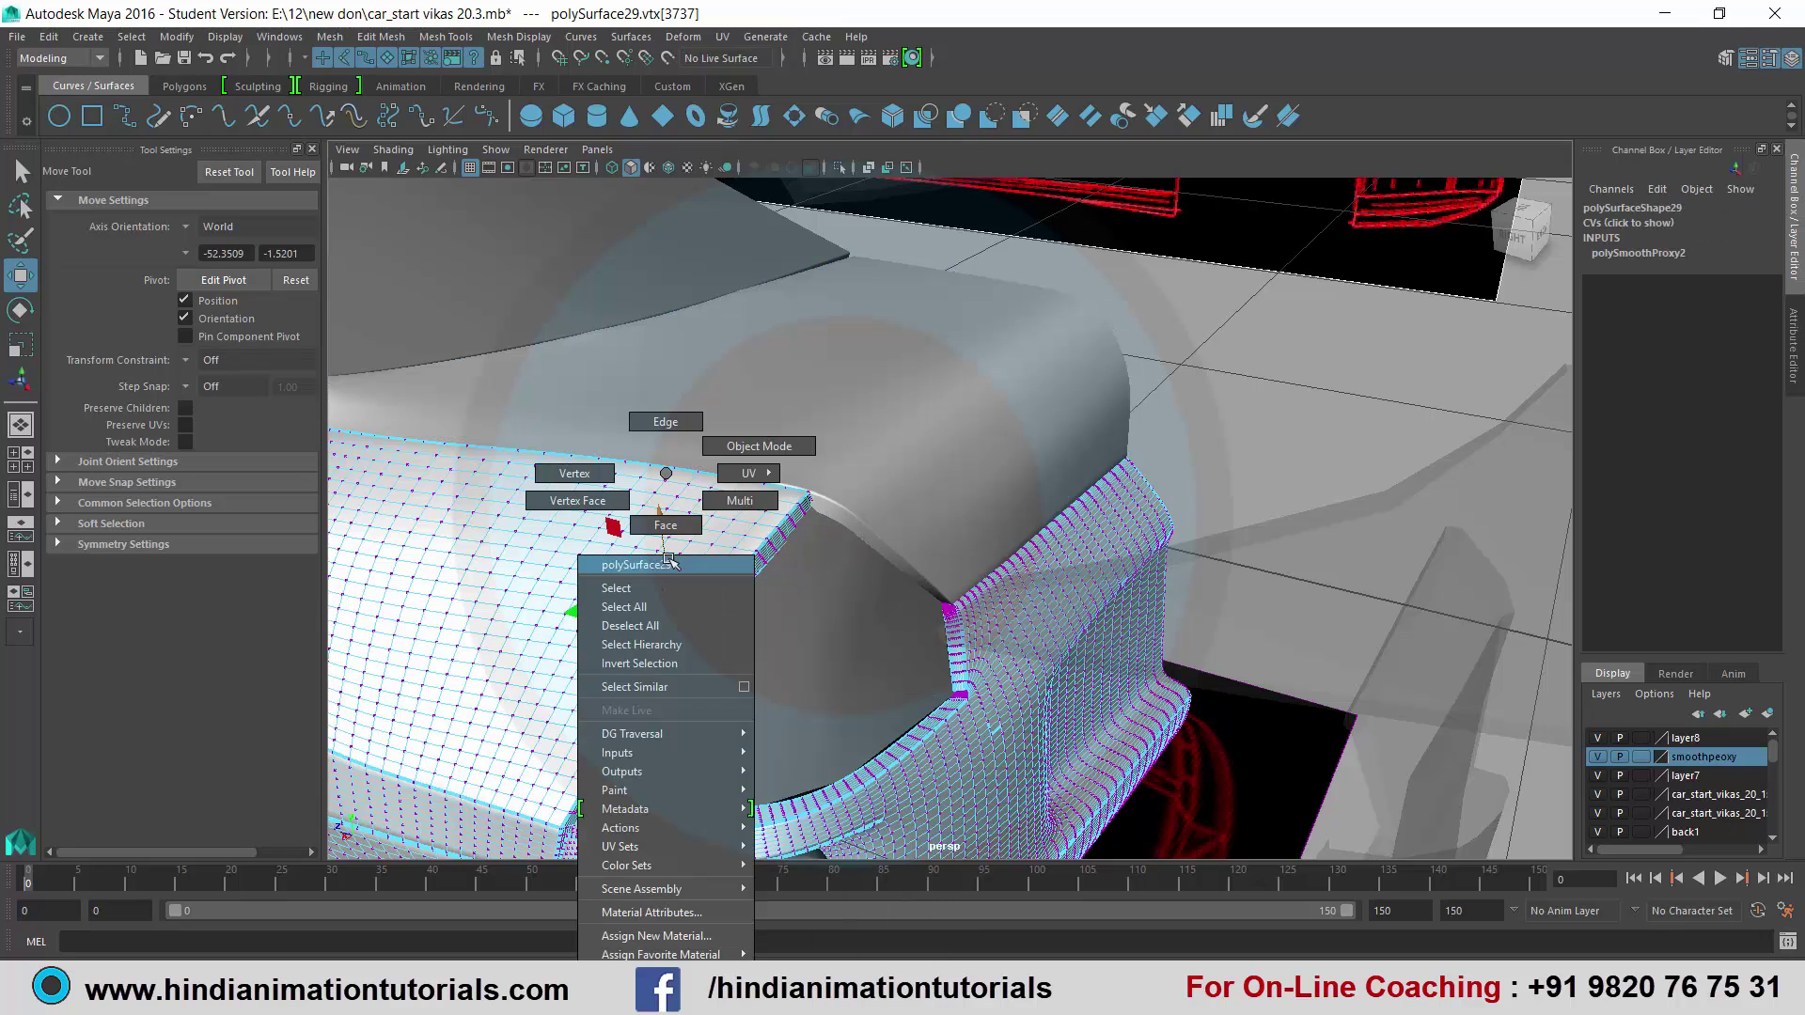
{"action": "right_click_drag", "start_coordinate": [658, 493], "coordinate": [747, 451]}
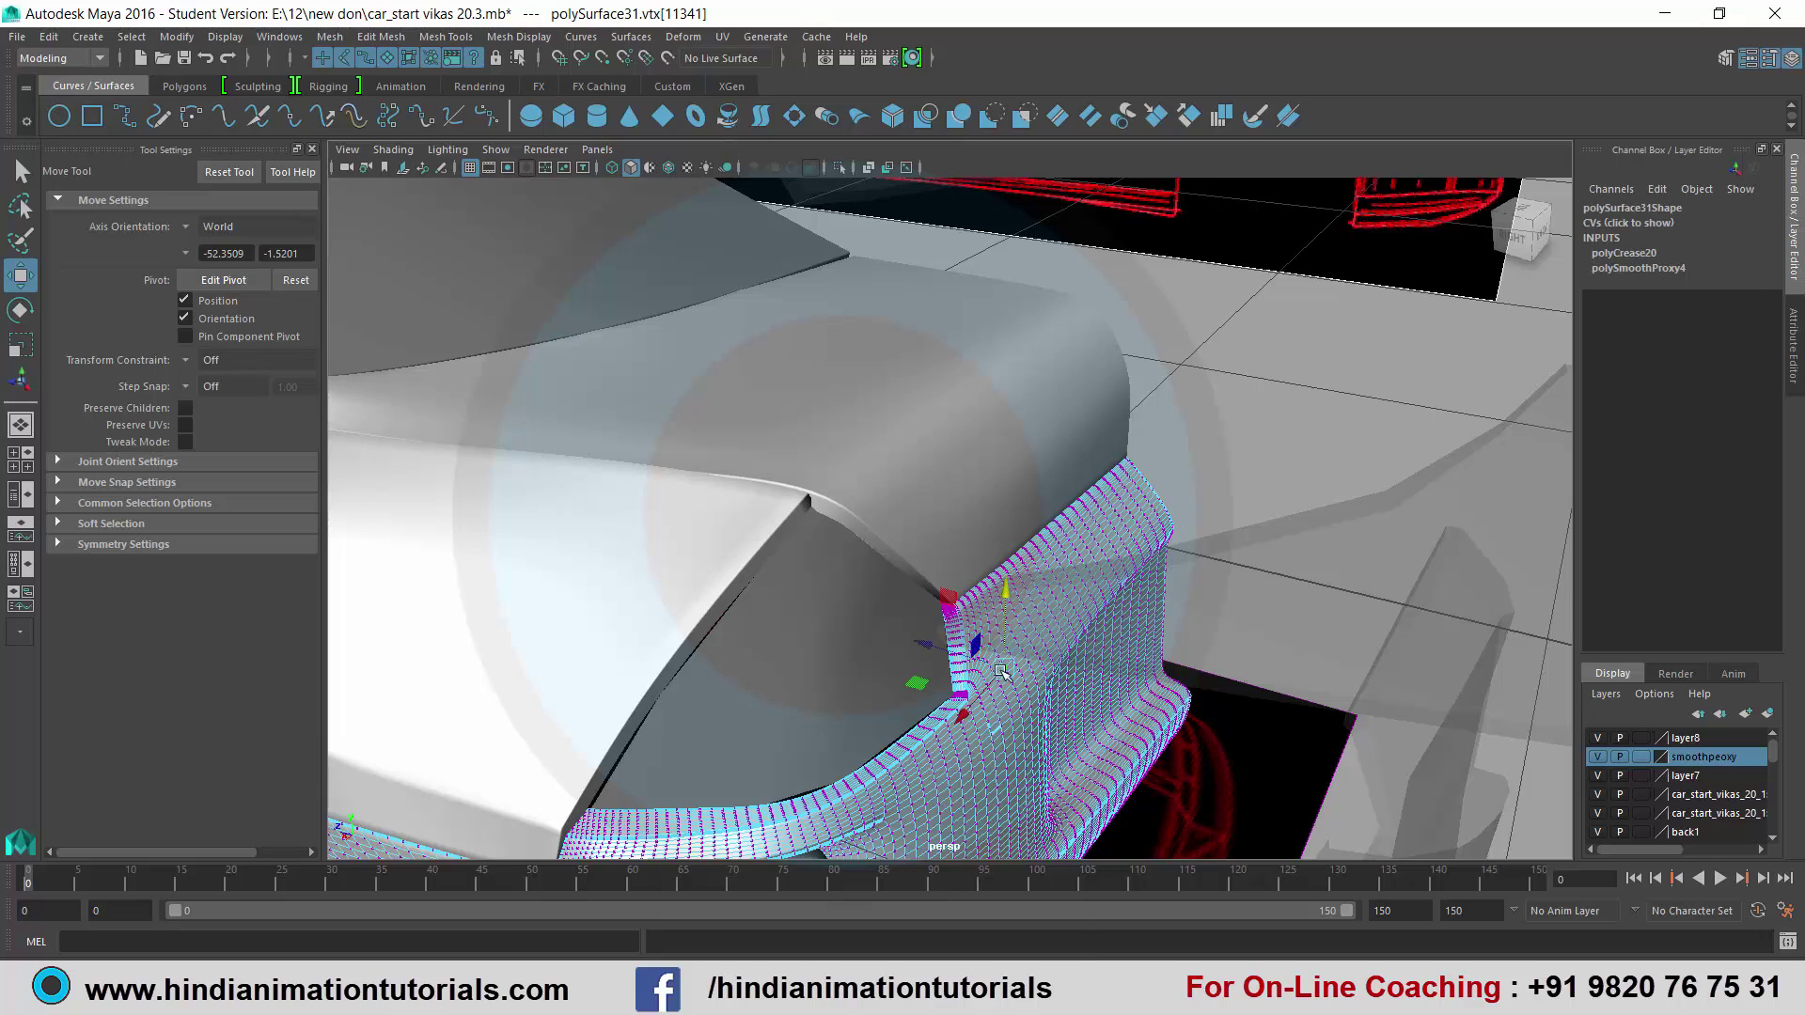
{"action": "right_click_drag", "start_coordinate": [1006, 470], "coordinate": [1081, 446]}
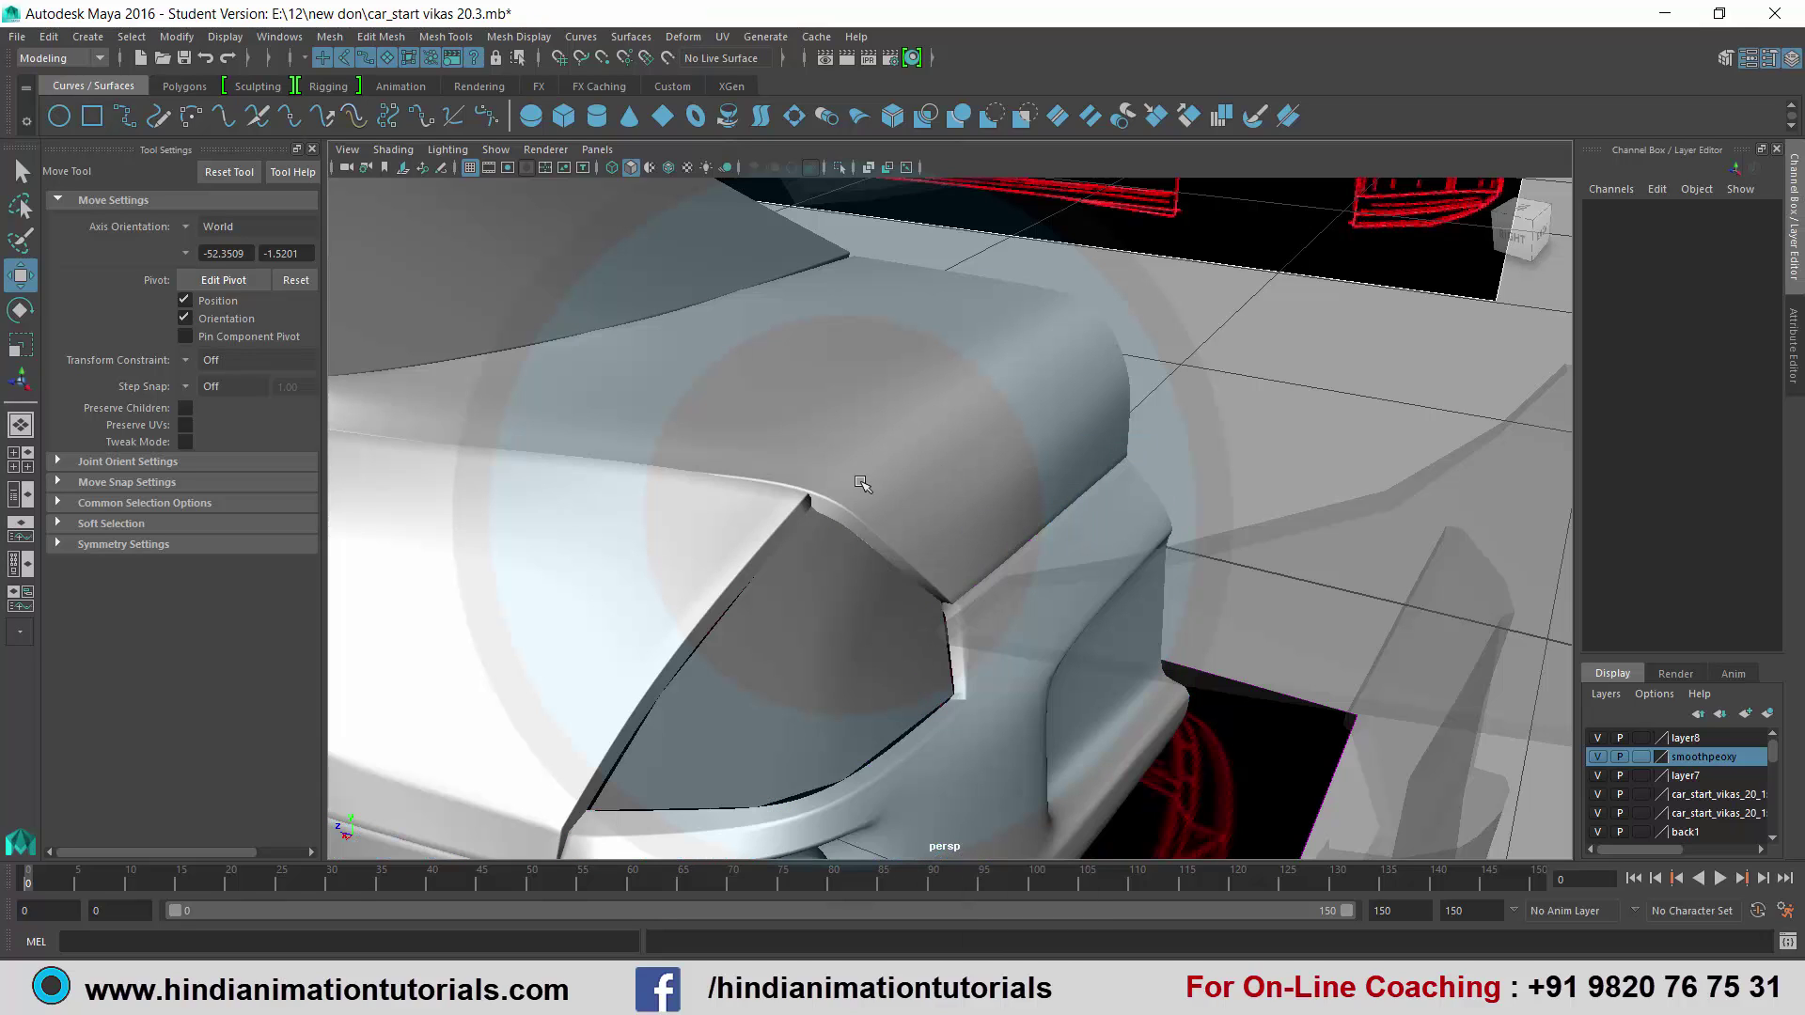
Put the lens plane in vertex mode, pick a corner vertex, and enable point snapping.
{"action": "left_click", "coordinate": [813, 573]}
{"action": "right_click_drag", "start_coordinate": [826, 476], "coordinate": [736, 473]}
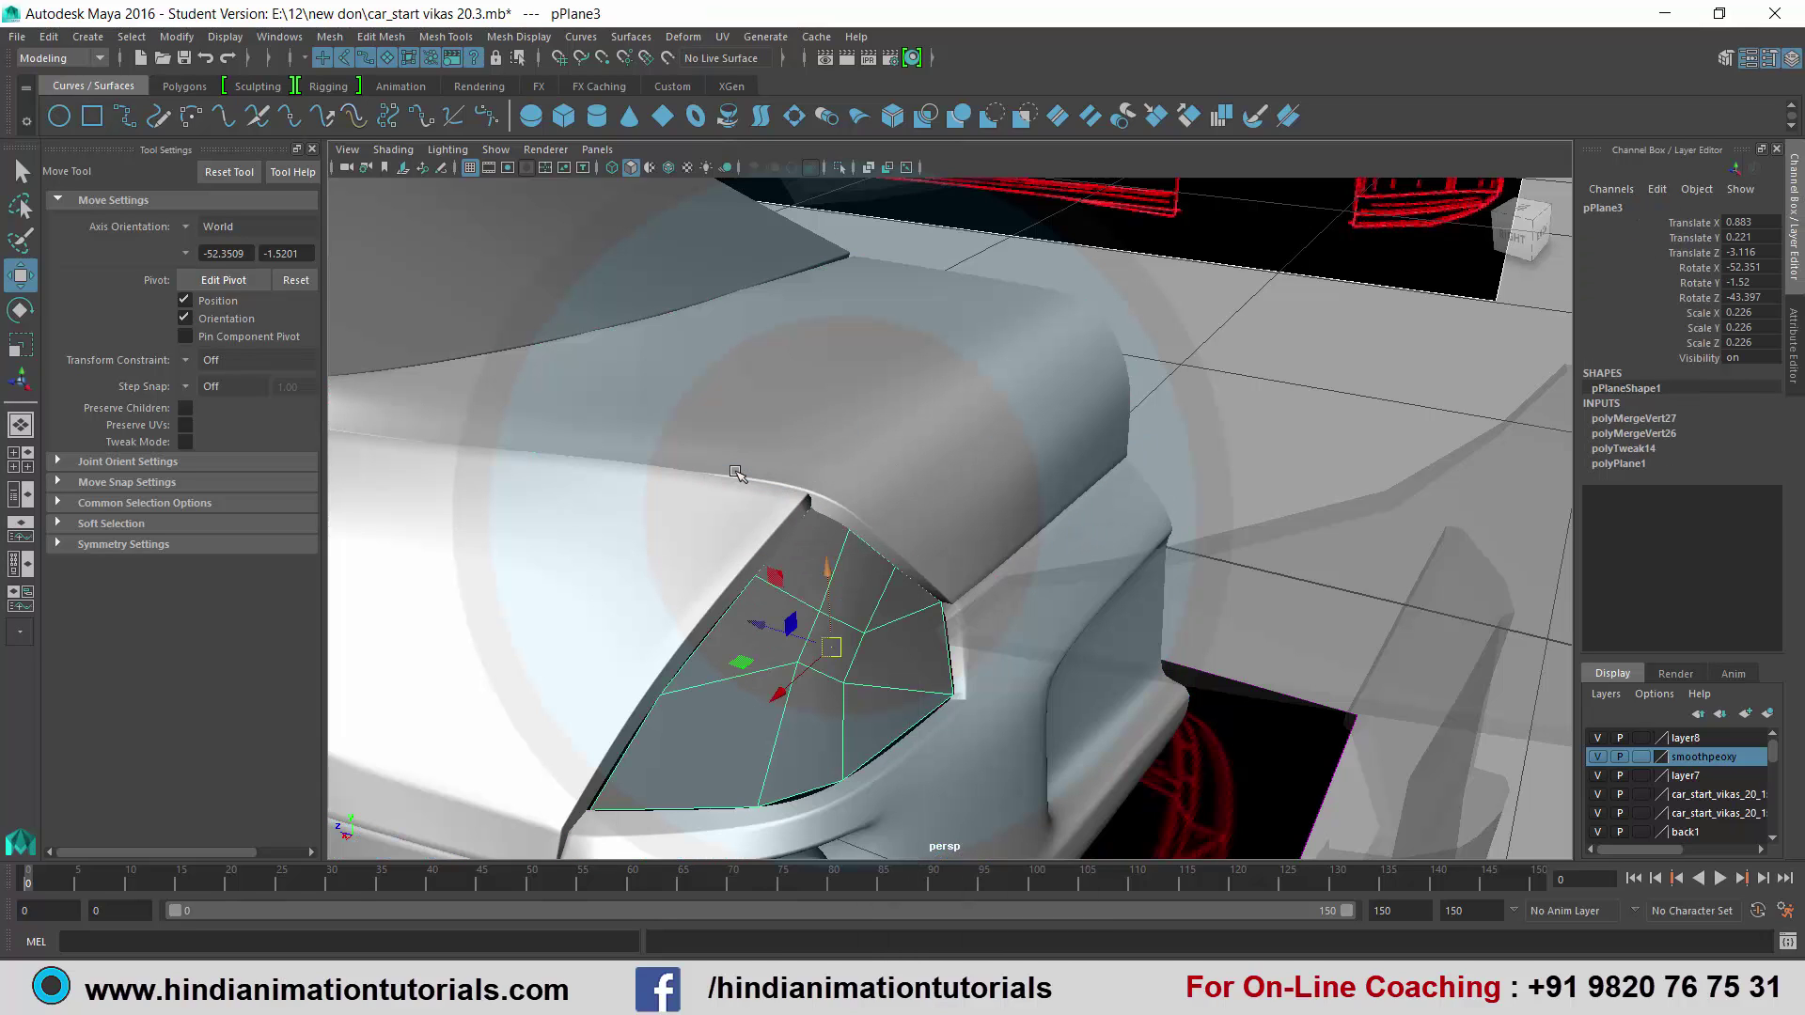
{"action": "mouse_move", "coordinate": [828, 490]}
{"action": "left_mouse_down"}
{"action": "mouse_move", "coordinate": [800, 531]}
{"action": "mouse_move", "coordinate": [816, 518]}
{"action": "left_mouse_up"}
{"action": "key", "text": "v"}
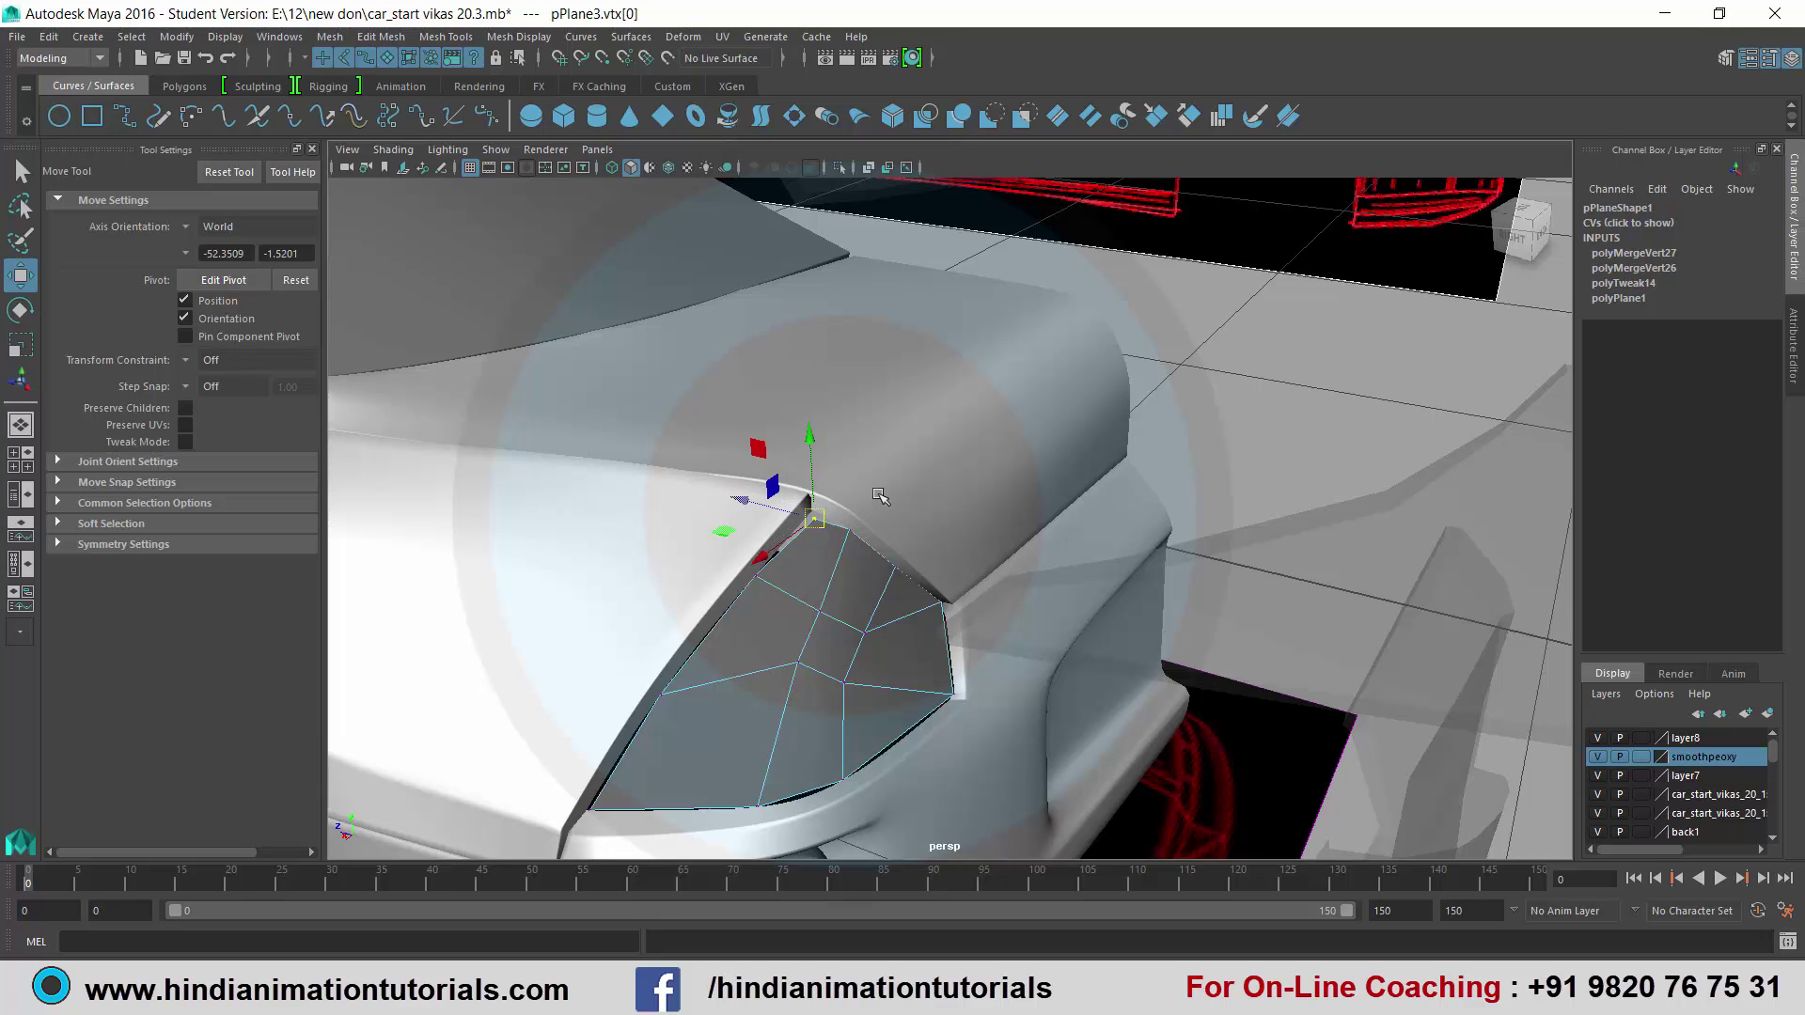
Put the fender mesh into vertex mode so its corners serve as snap targets.
{"action": "left_click", "coordinate": [881, 494]}
{"action": "key", "text": "F9"}
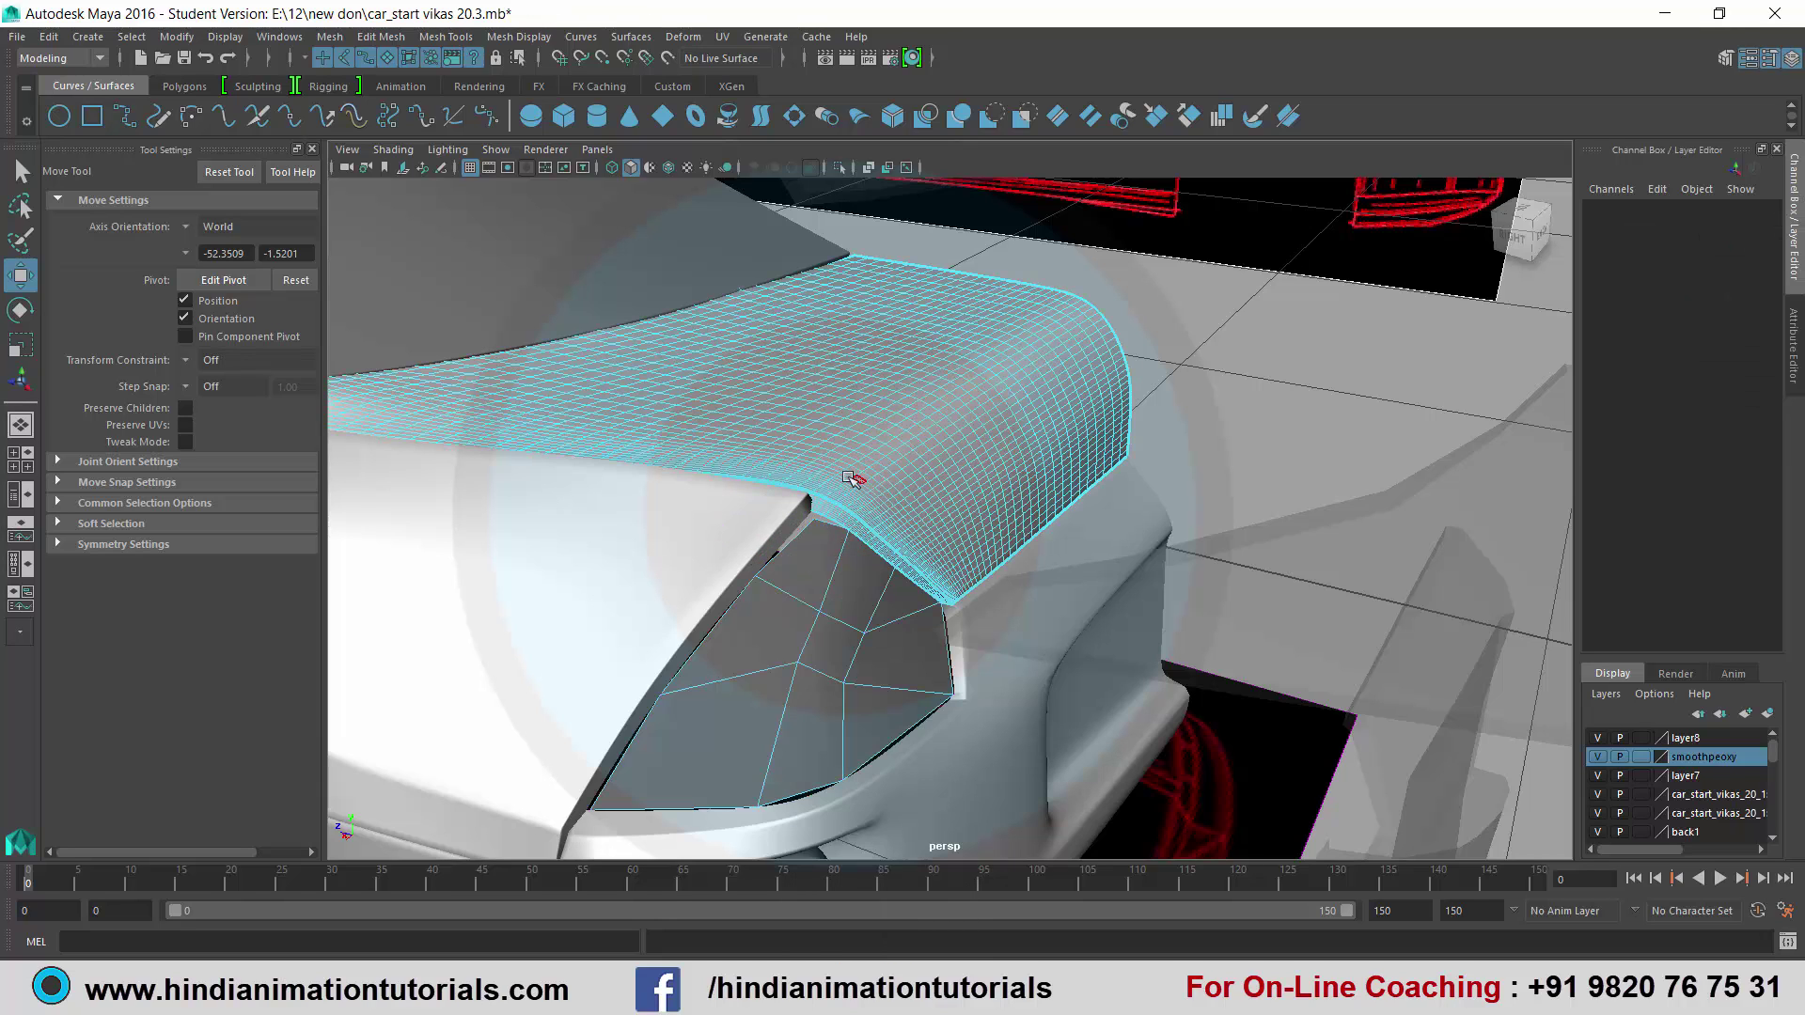
{"action": "left_click", "coordinate": [859, 487]}
{"action": "key", "text": "ctrl+z"}
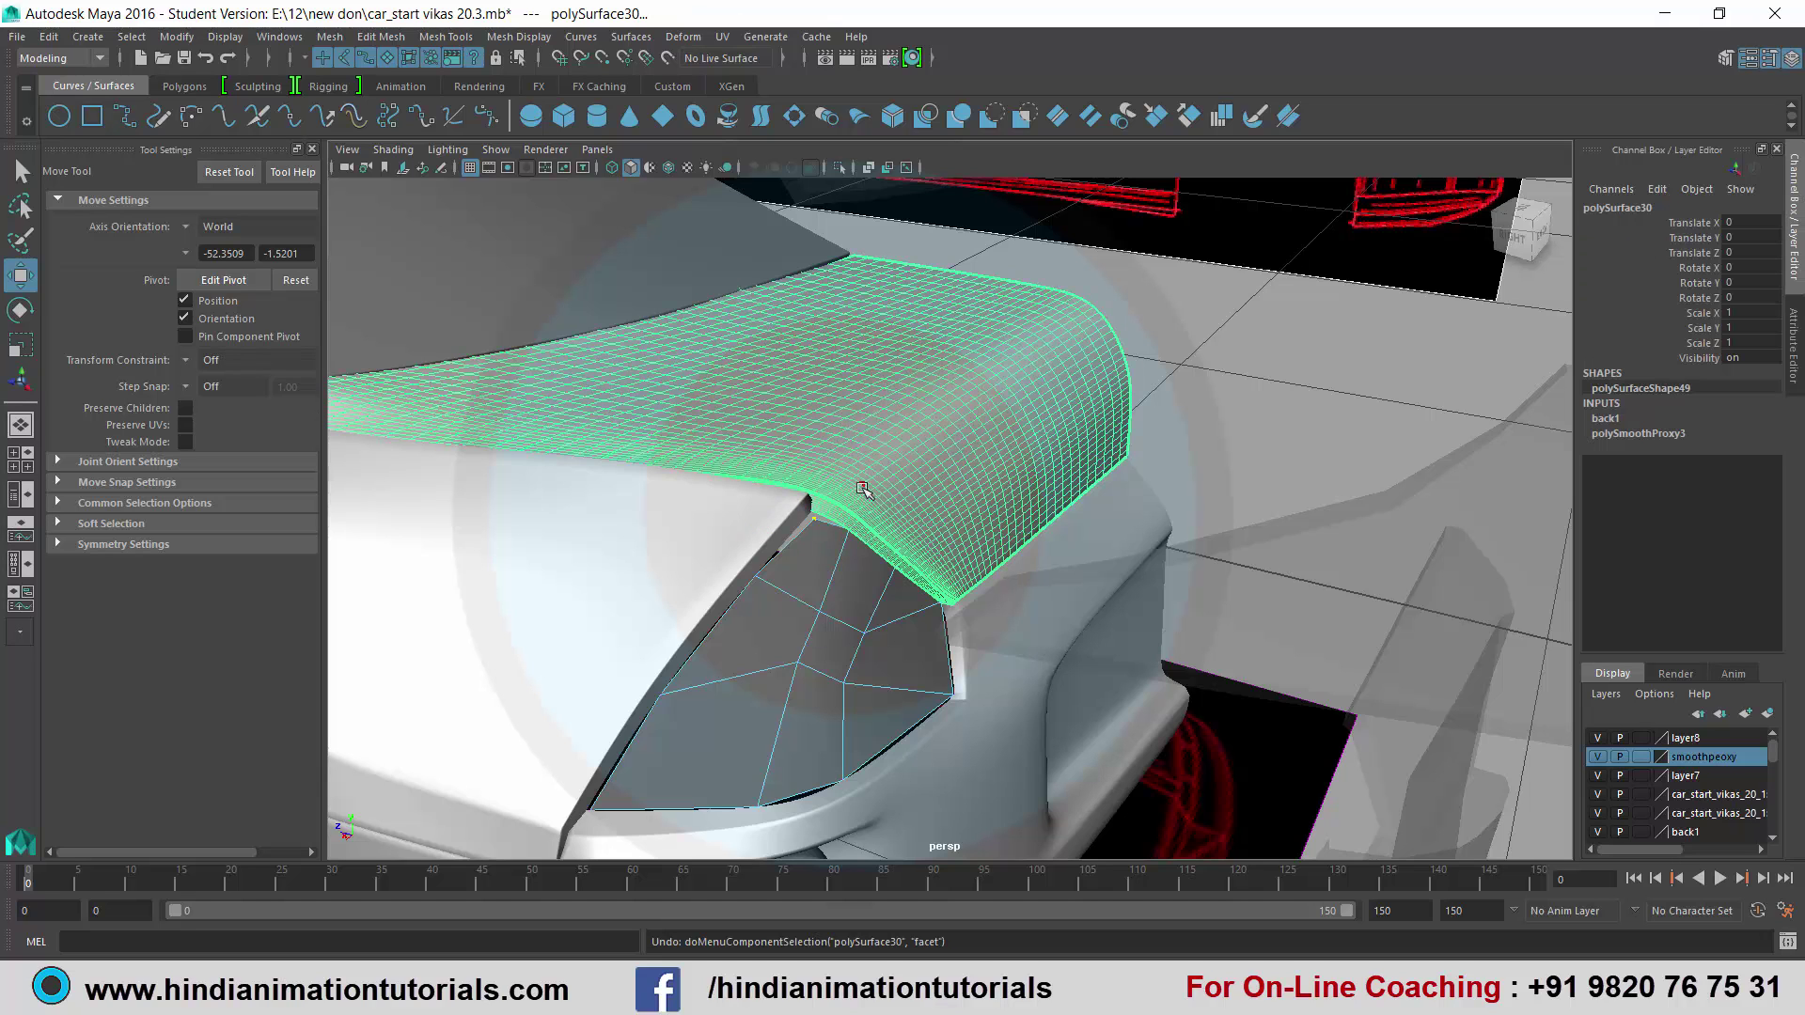
{"action": "right_click_drag", "start_coordinate": [865, 488], "coordinate": [765, 470]}
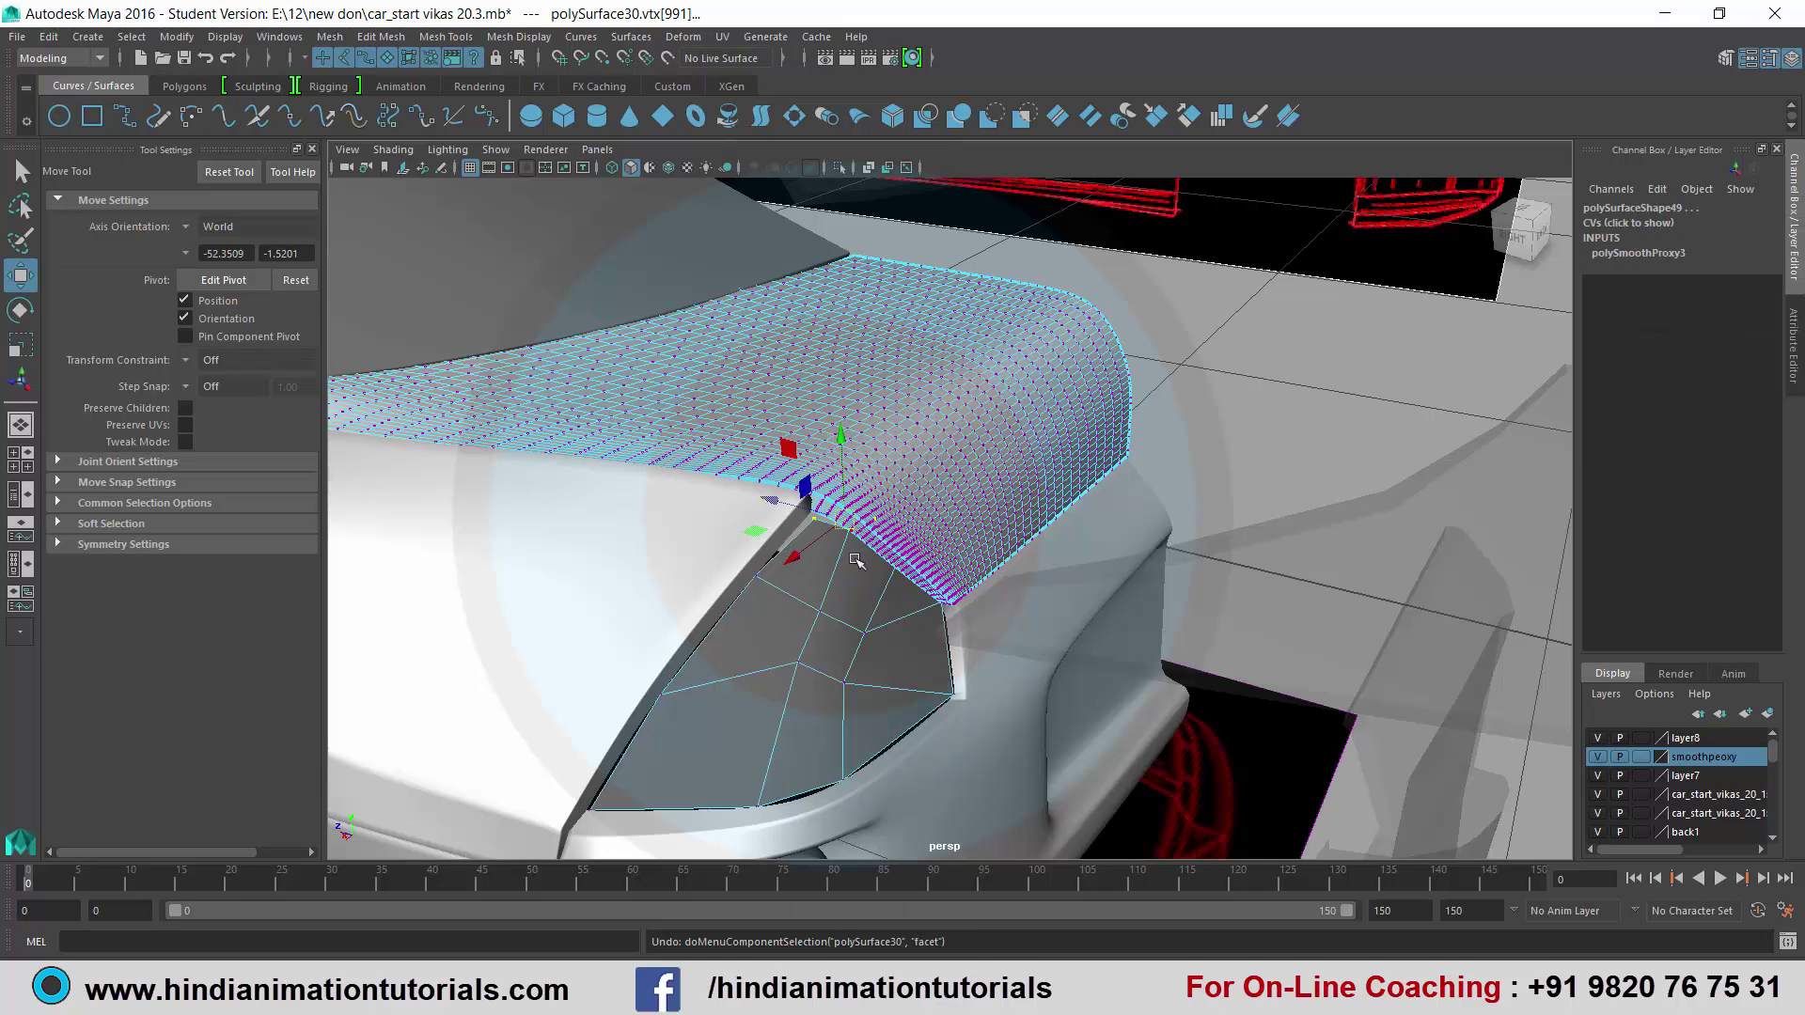
{"action": "scroll", "coordinate": [856, 561], "scroll_direction": "up", "scroll_amount": 3}
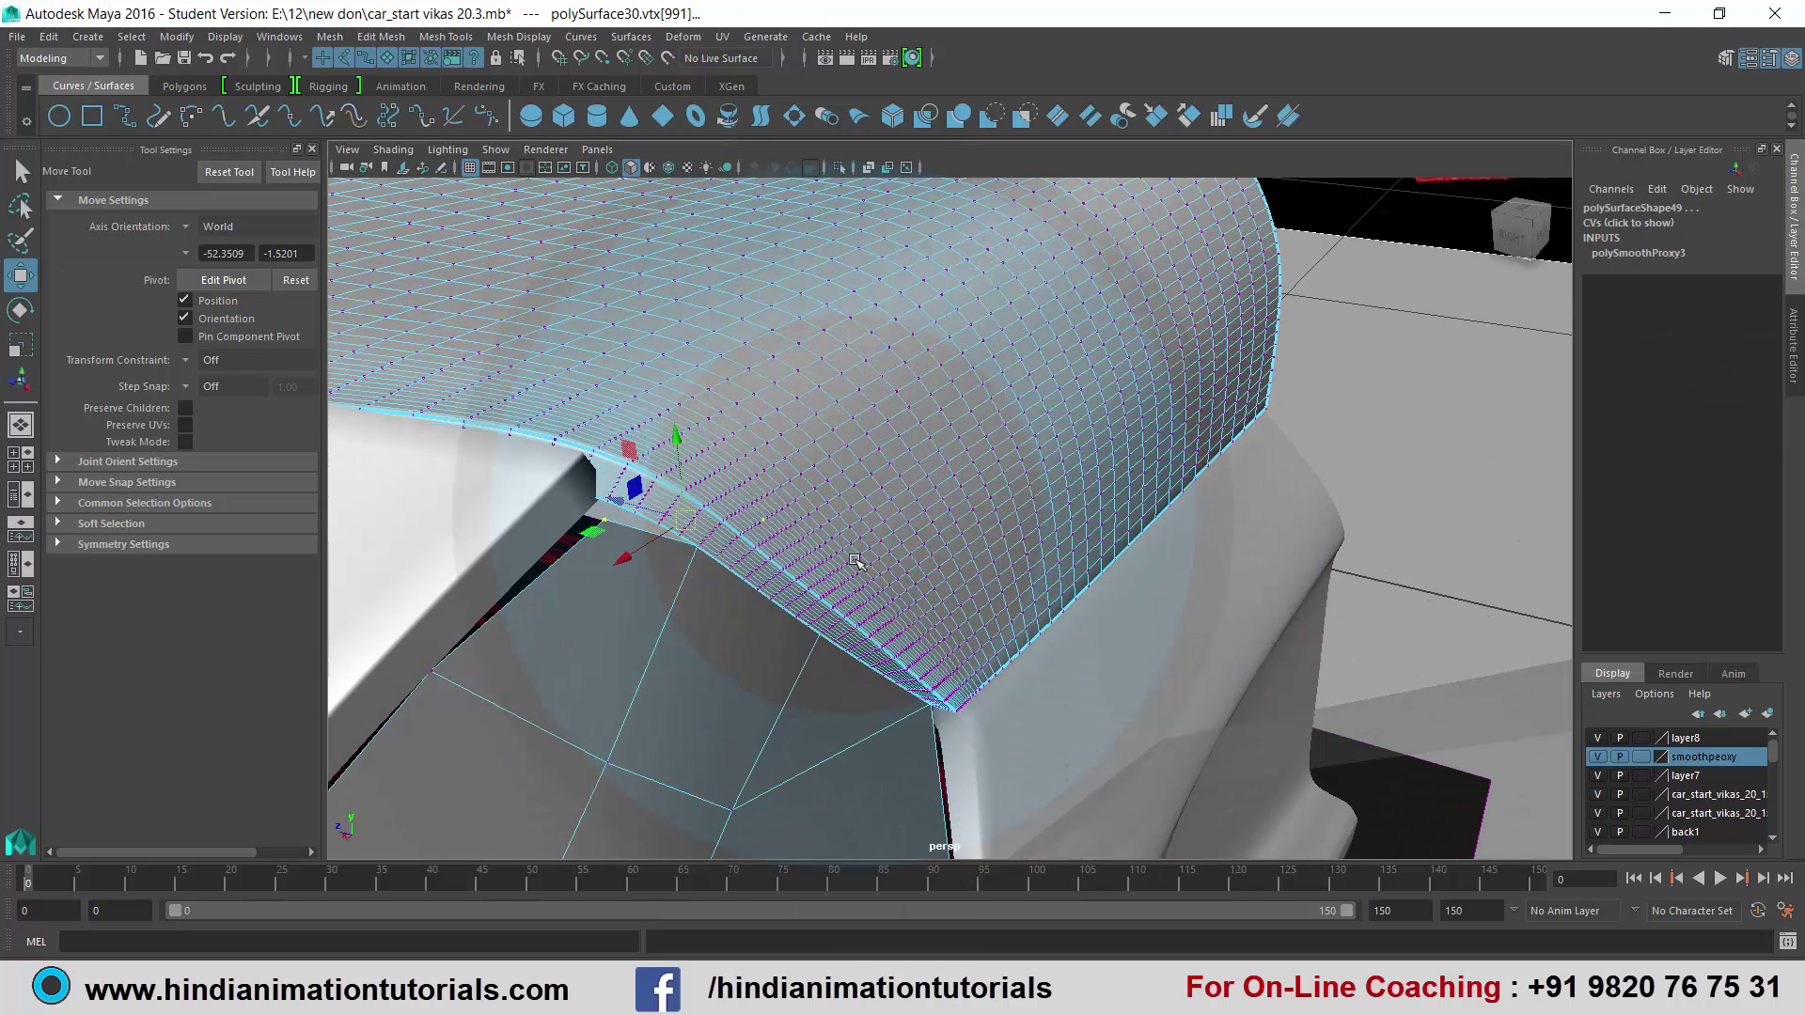
Snap lens vertex 0 onto the fender's notch corner and nudge it snug.
{"action": "left_click", "coordinate": [600, 533]}
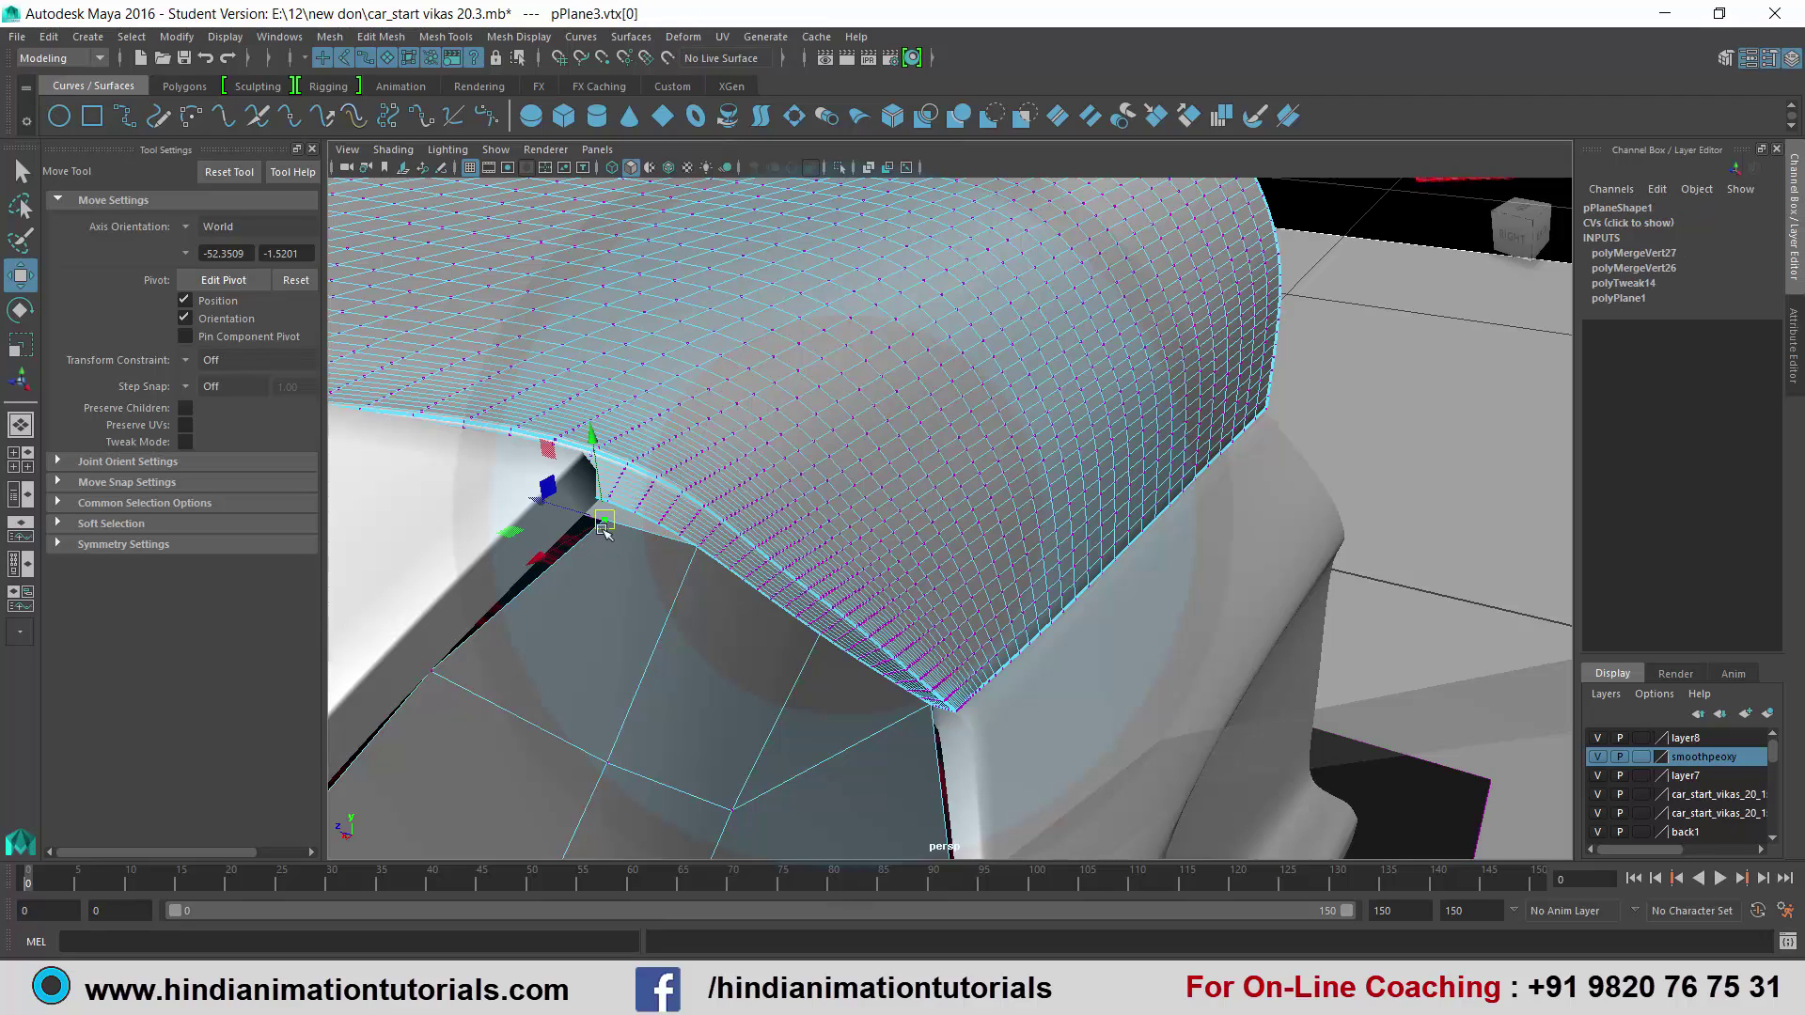
{"action": "left_click_drag", "start_coordinate": [603, 521], "coordinate": [593, 499]}
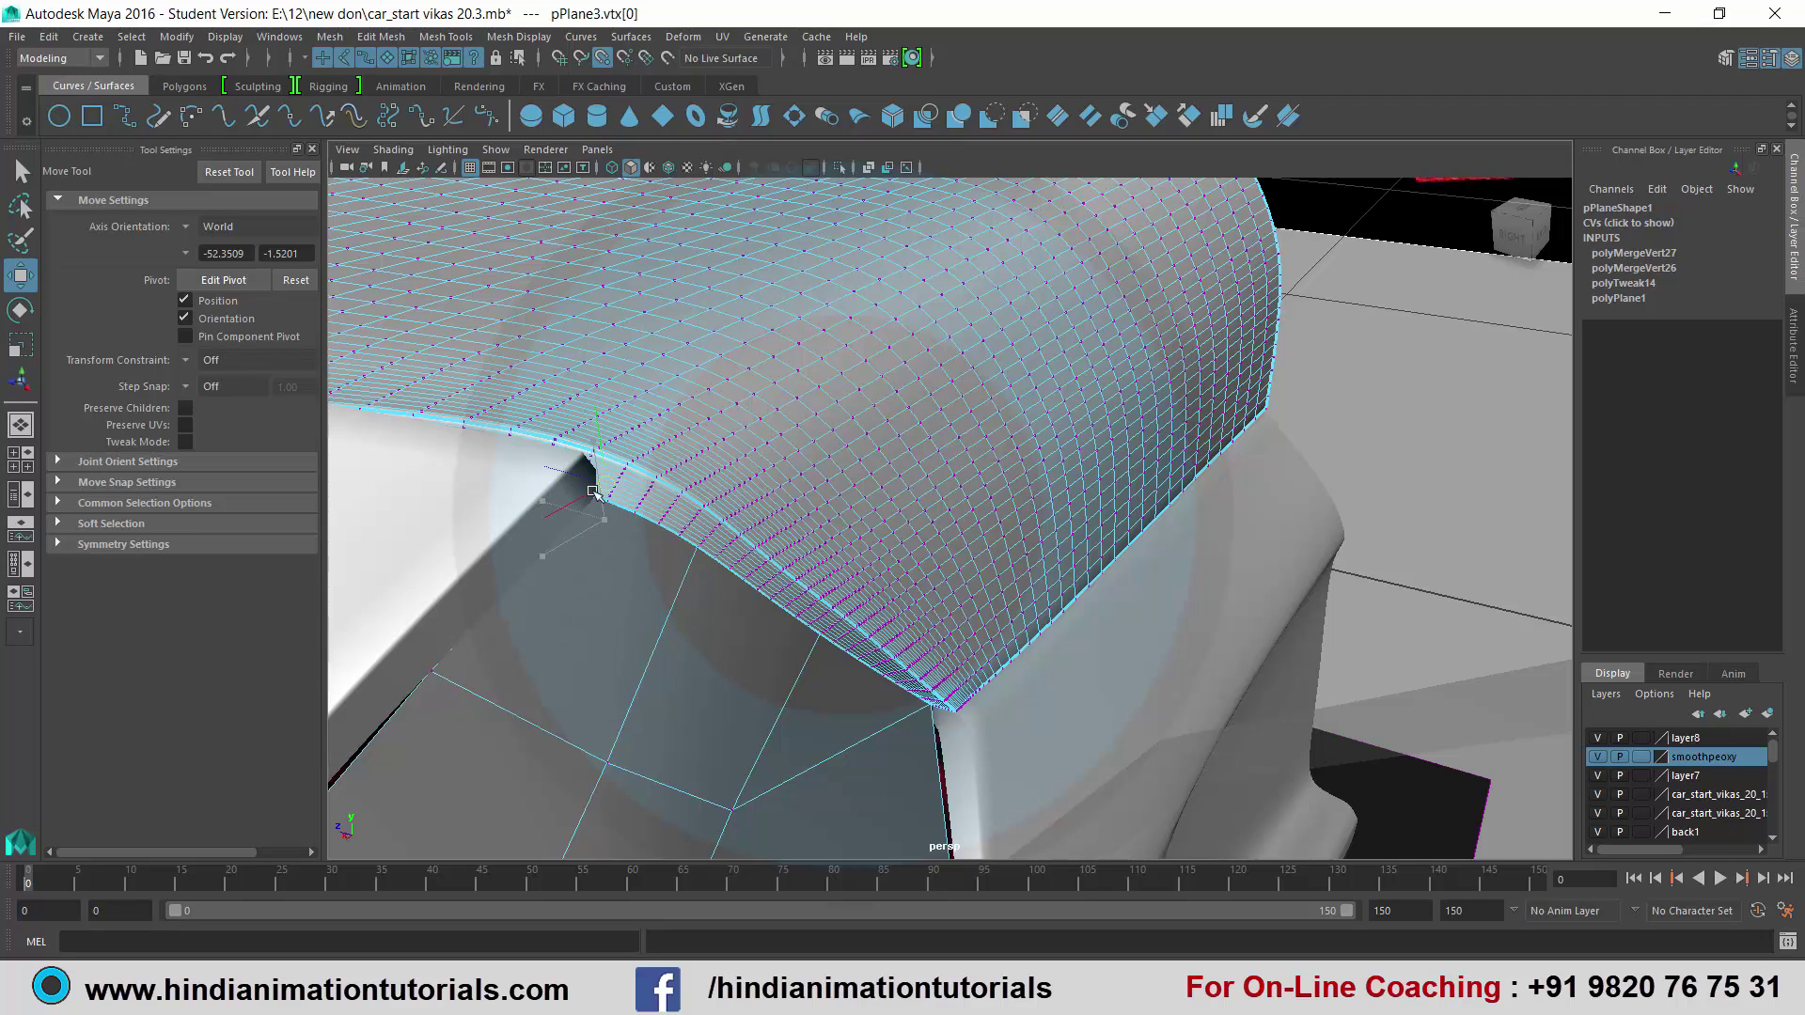
{"action": "left_click_drag", "start_coordinate": [596, 494], "coordinate": [590, 493]}
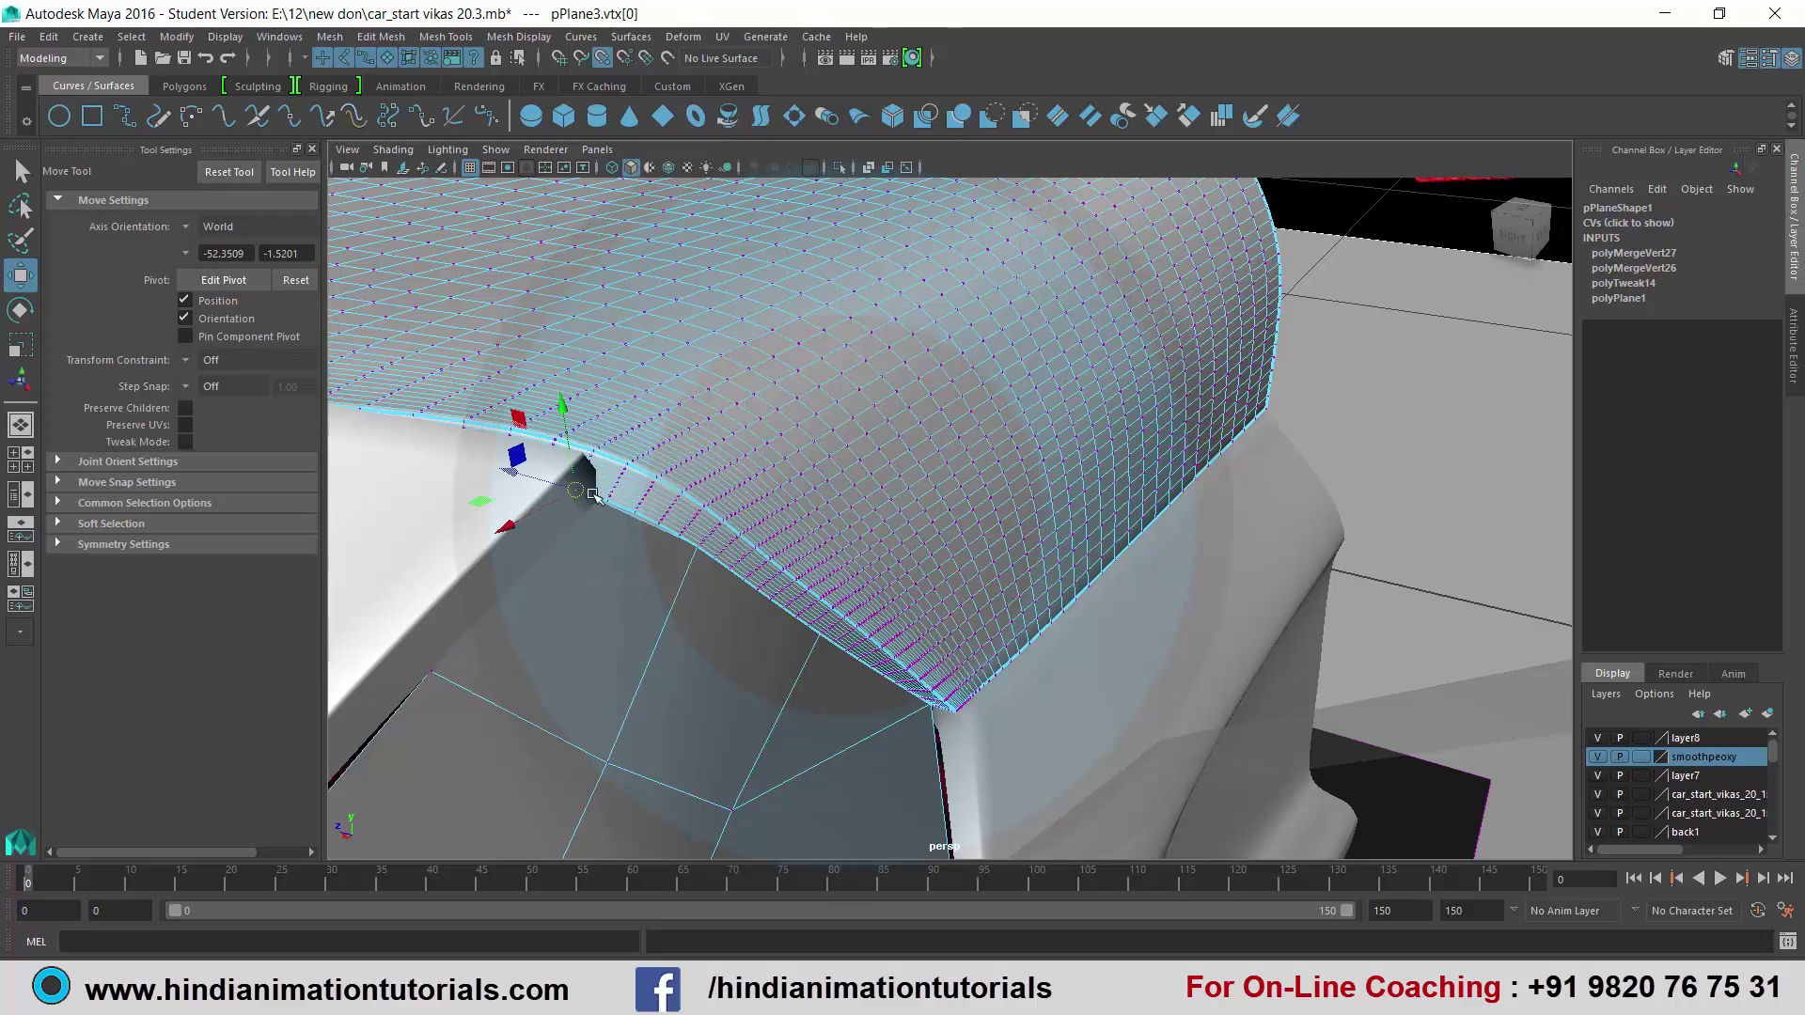
{"action": "left_click", "coordinate": [1394, 455]}
{"action": "mouse_move", "coordinate": [714, 601]}
{"action": "left_mouse_down", "text": "alt"}
{"action": "mouse_move", "coordinate": [663, 594]}
{"action": "mouse_move", "coordinate": [806, 602]}
{"action": "mouse_move", "coordinate": [1067, 542]}
{"action": "left_mouse_up", "text": "alt"}
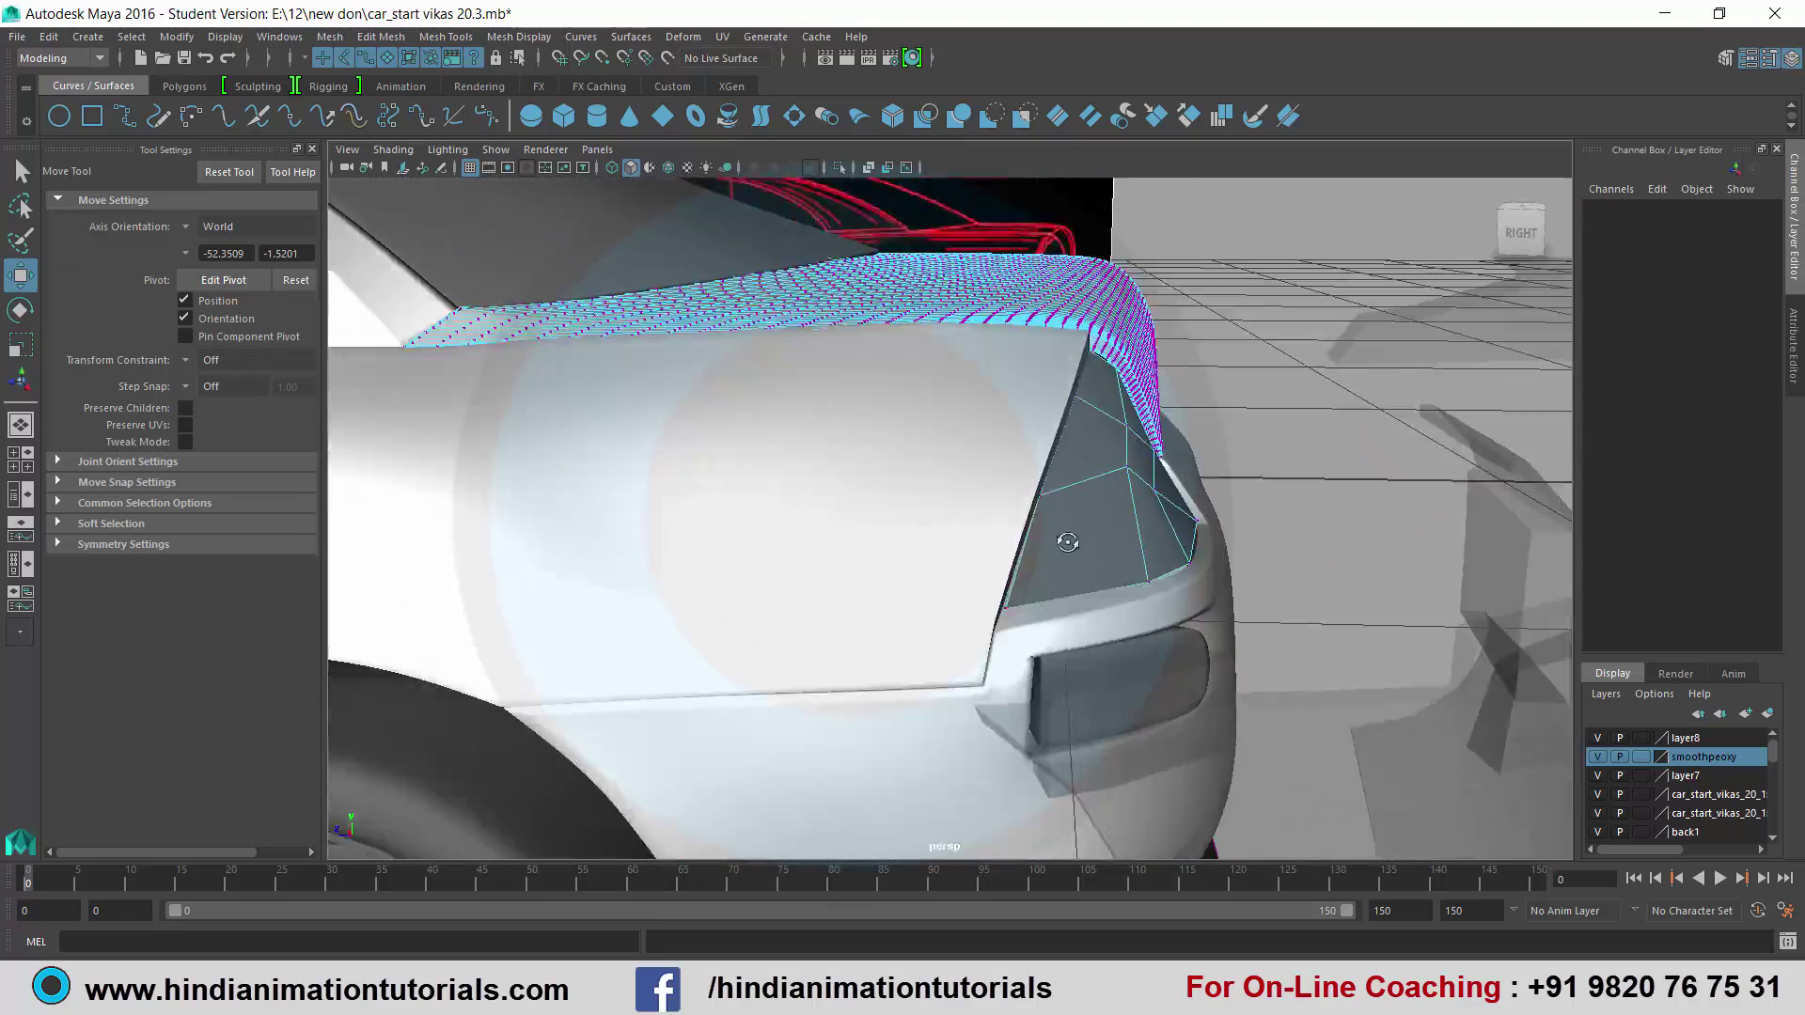
Zoom in on the taillight and switch pPlane3 to vertex editing.
{"action": "scroll", "coordinate": [1067, 543], "scroll_direction": "up", "scroll_amount": 2}
{"action": "scroll", "coordinate": [1053, 554], "scroll_direction": "up", "scroll_amount": 2}
{"action": "scroll", "coordinate": [1049, 564], "scroll_direction": "up", "scroll_amount": 2}
{"action": "scroll", "coordinate": [1025, 564], "scroll_direction": "up", "scroll_amount": 2}
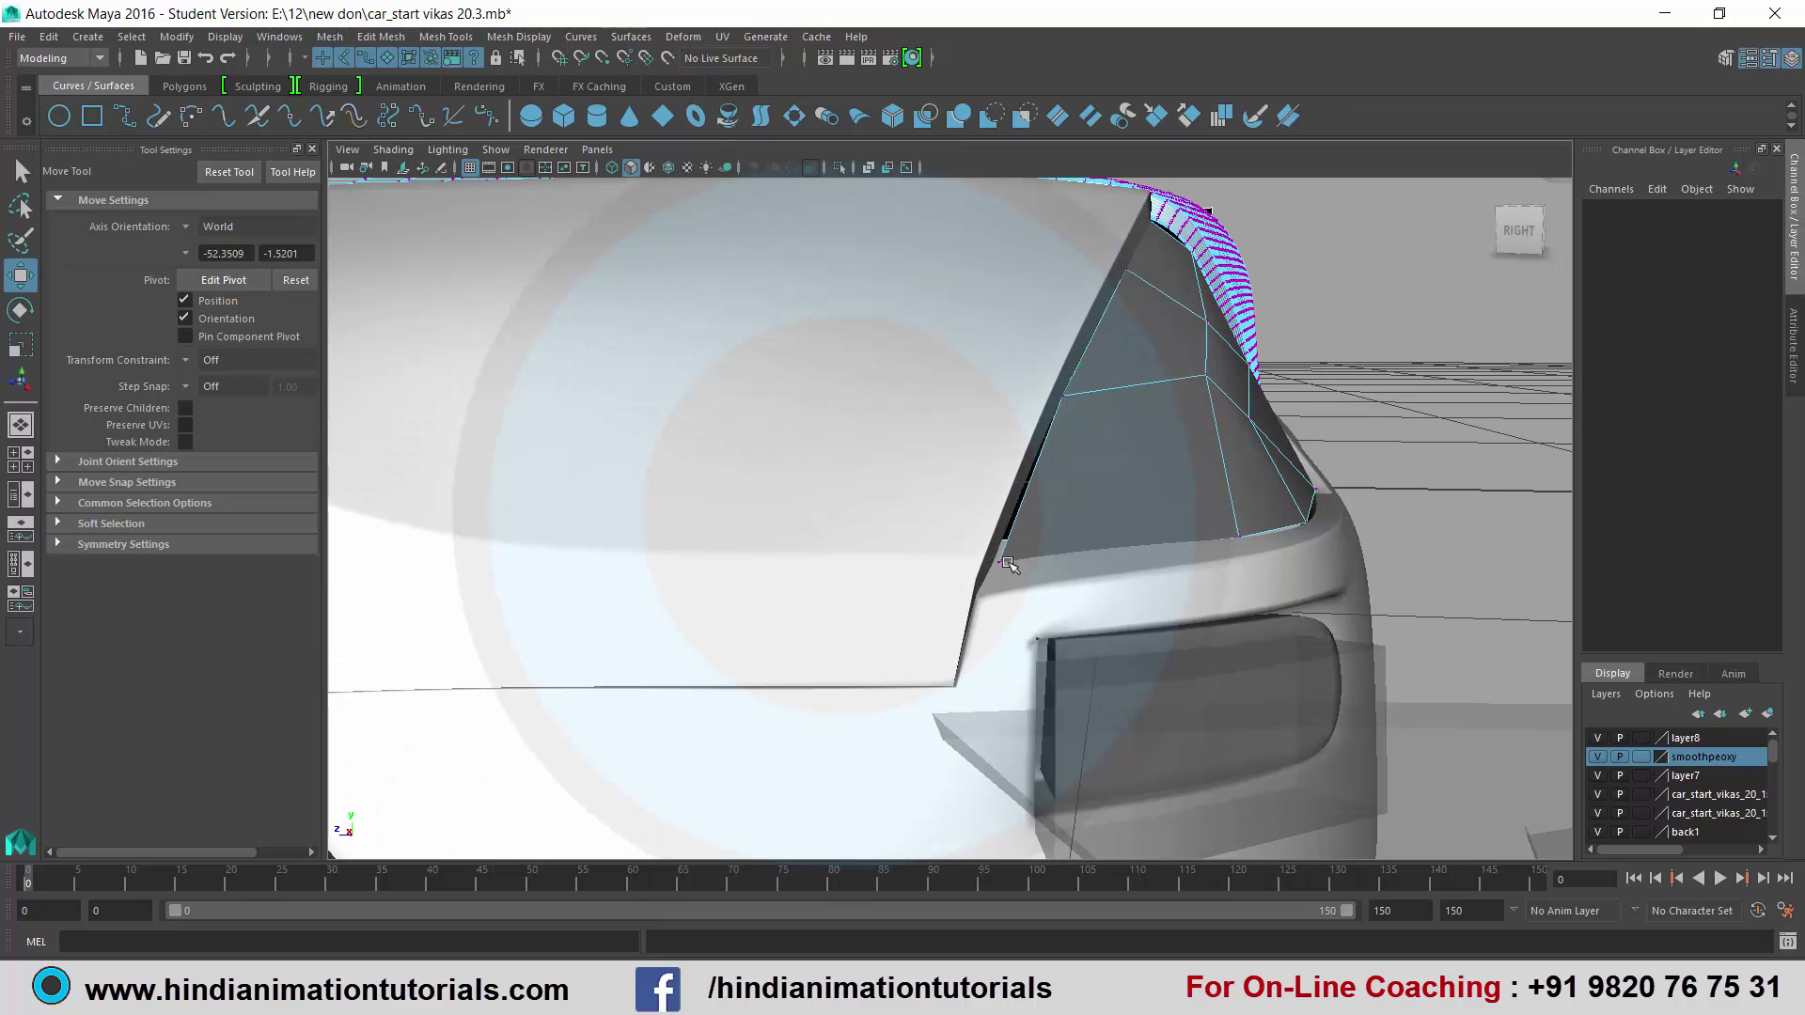
{"action": "left_click", "coordinate": [1013, 557]}
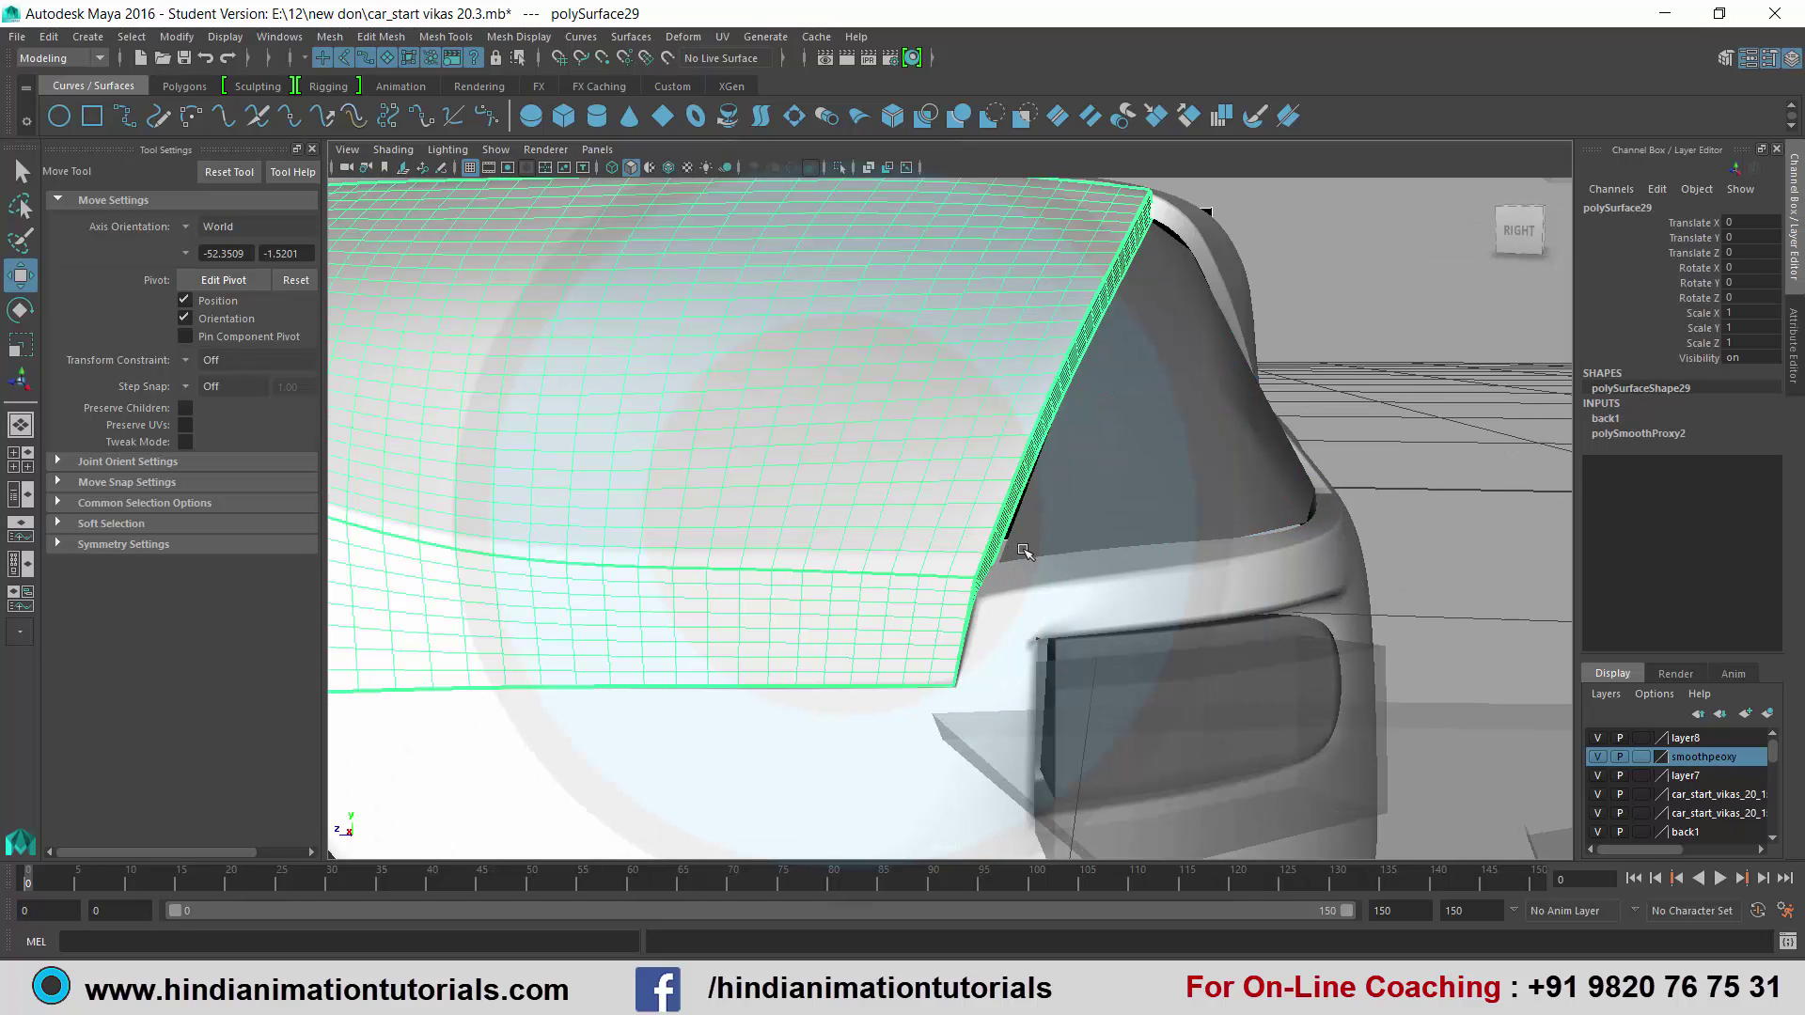
{"action": "left_click", "coordinate": [1039, 543]}
{"action": "right_click_drag", "start_coordinate": [1037, 538], "coordinate": [960, 481]}
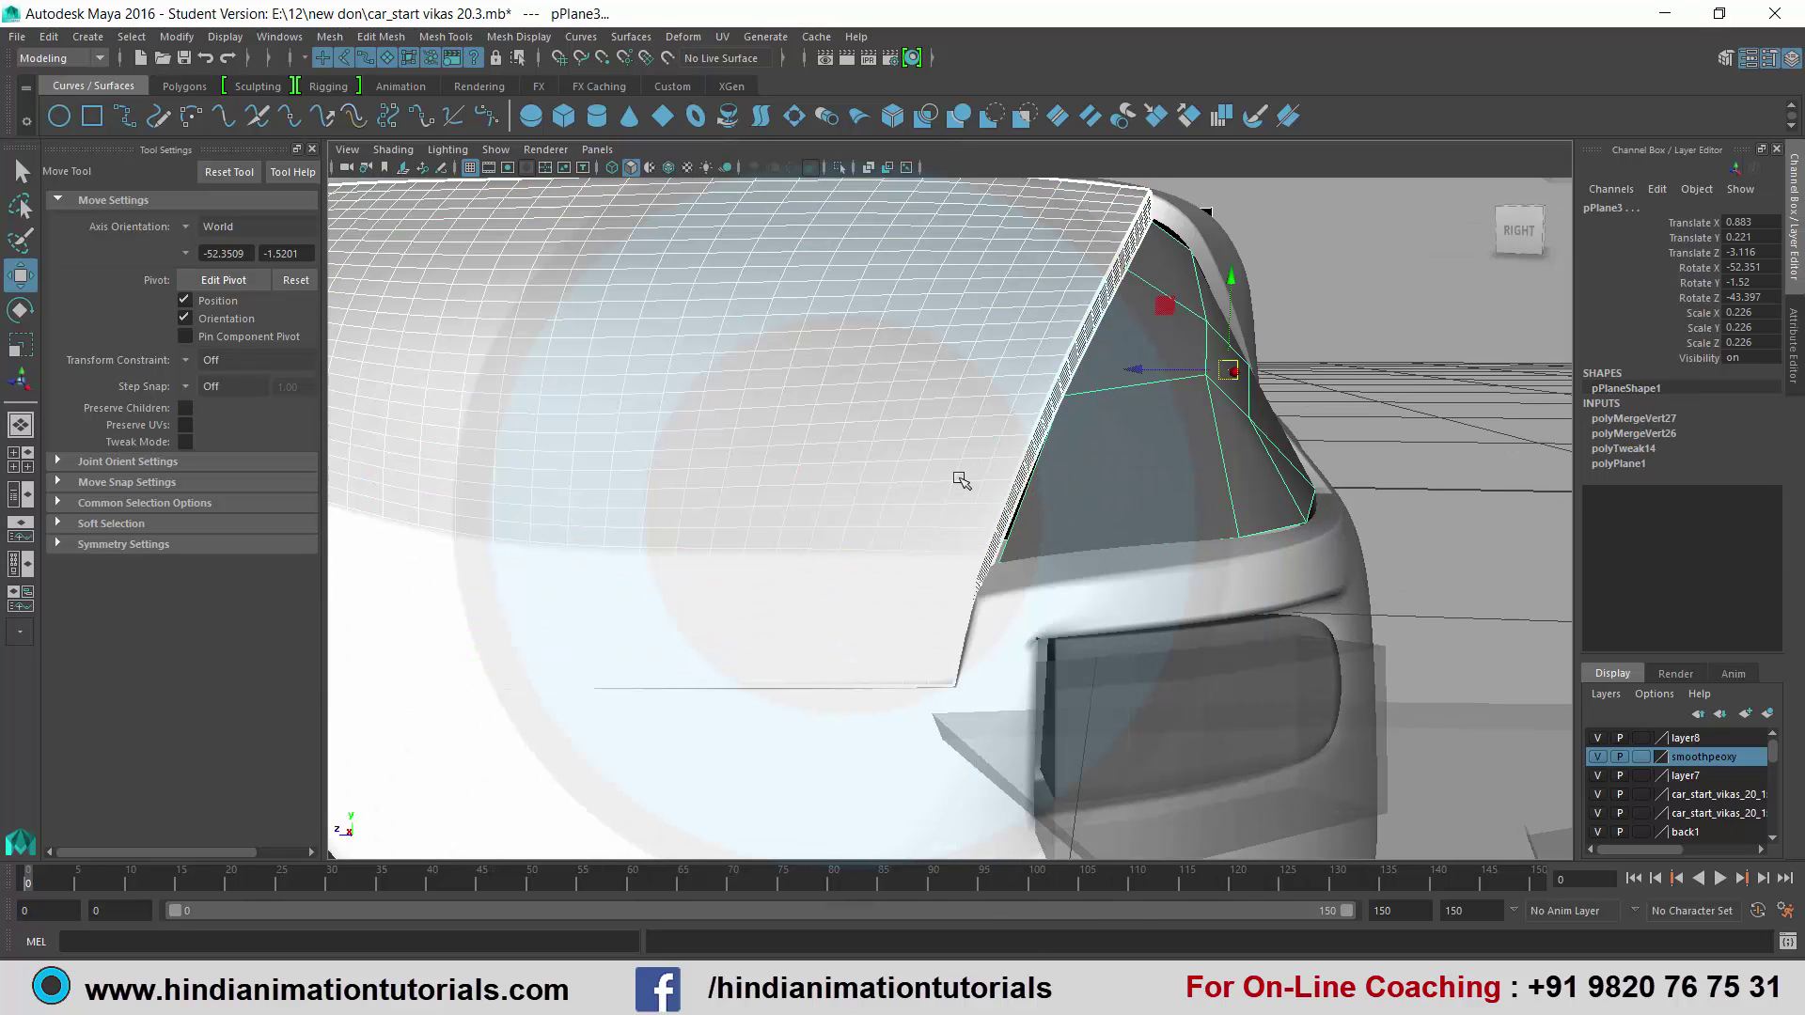
Point-snap pPlane3's vertex 3 onto the opening's lower corner on the body edge.
{"action": "left_click_drag", "start_coordinate": [977, 578], "coordinate": [1041, 532]}
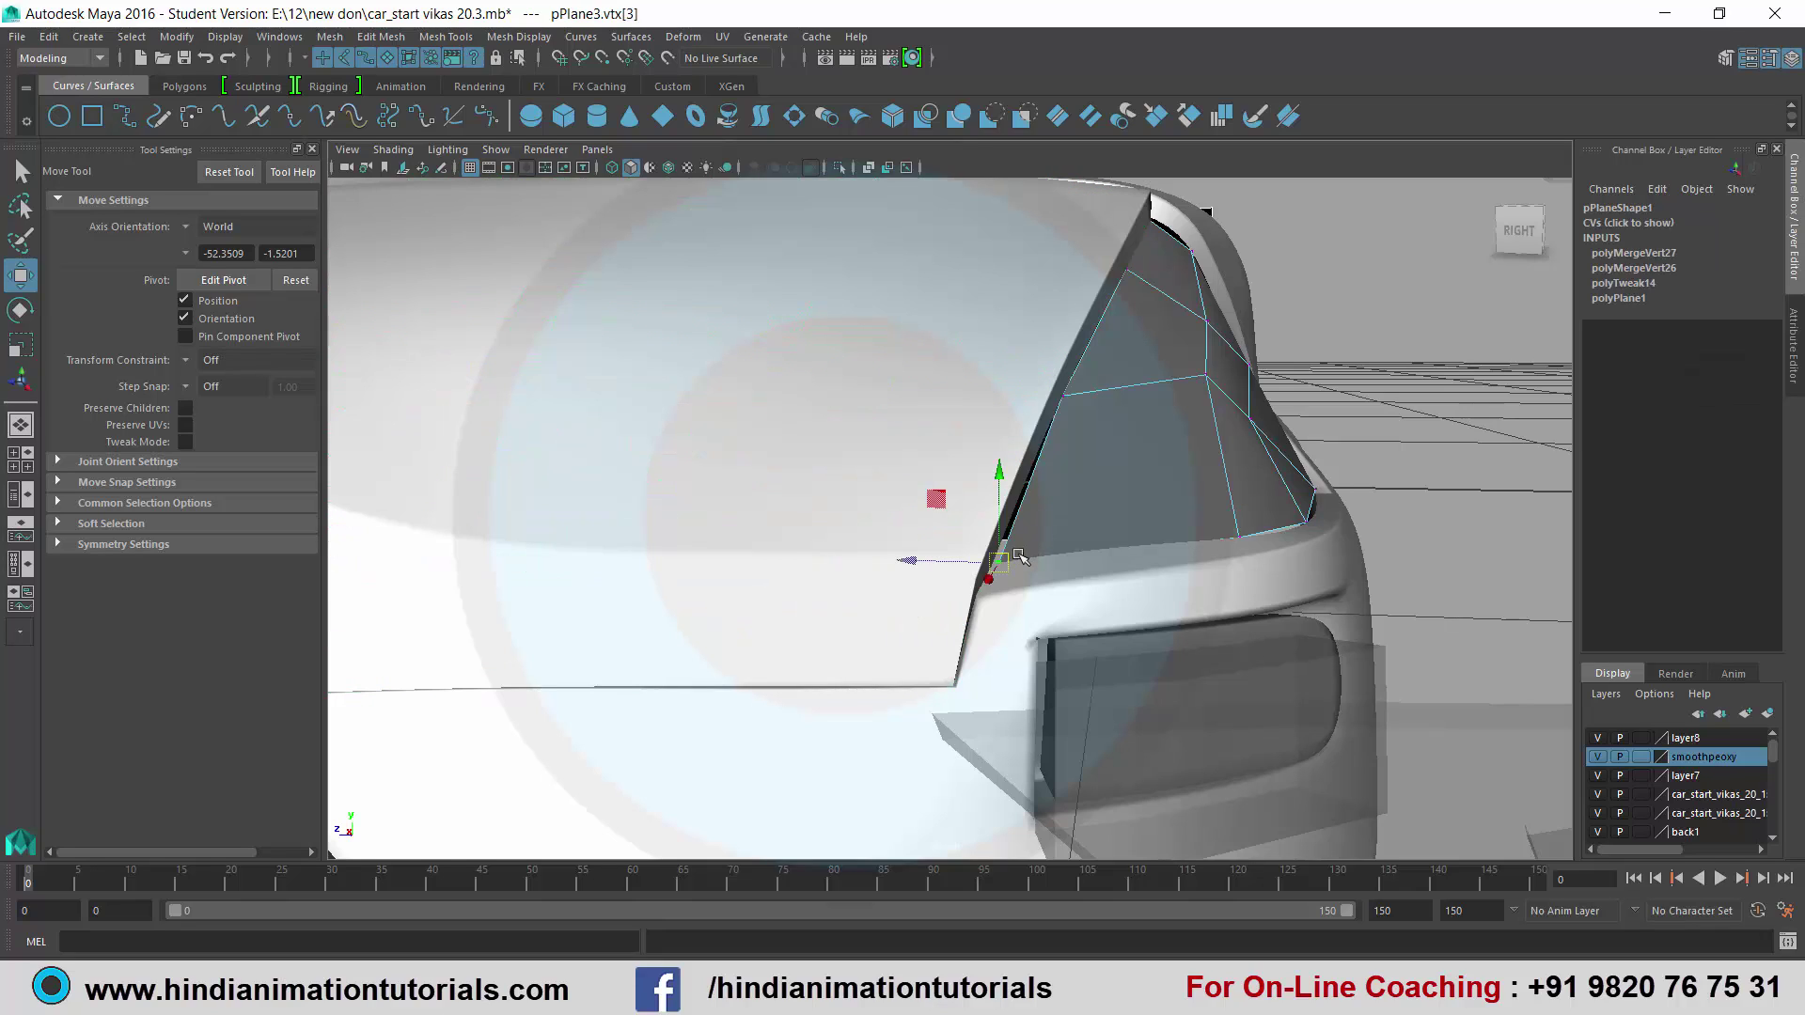
{"action": "key", "text": "v"}
{"action": "left_click_drag", "start_coordinate": [998, 564], "coordinate": [992, 562]}
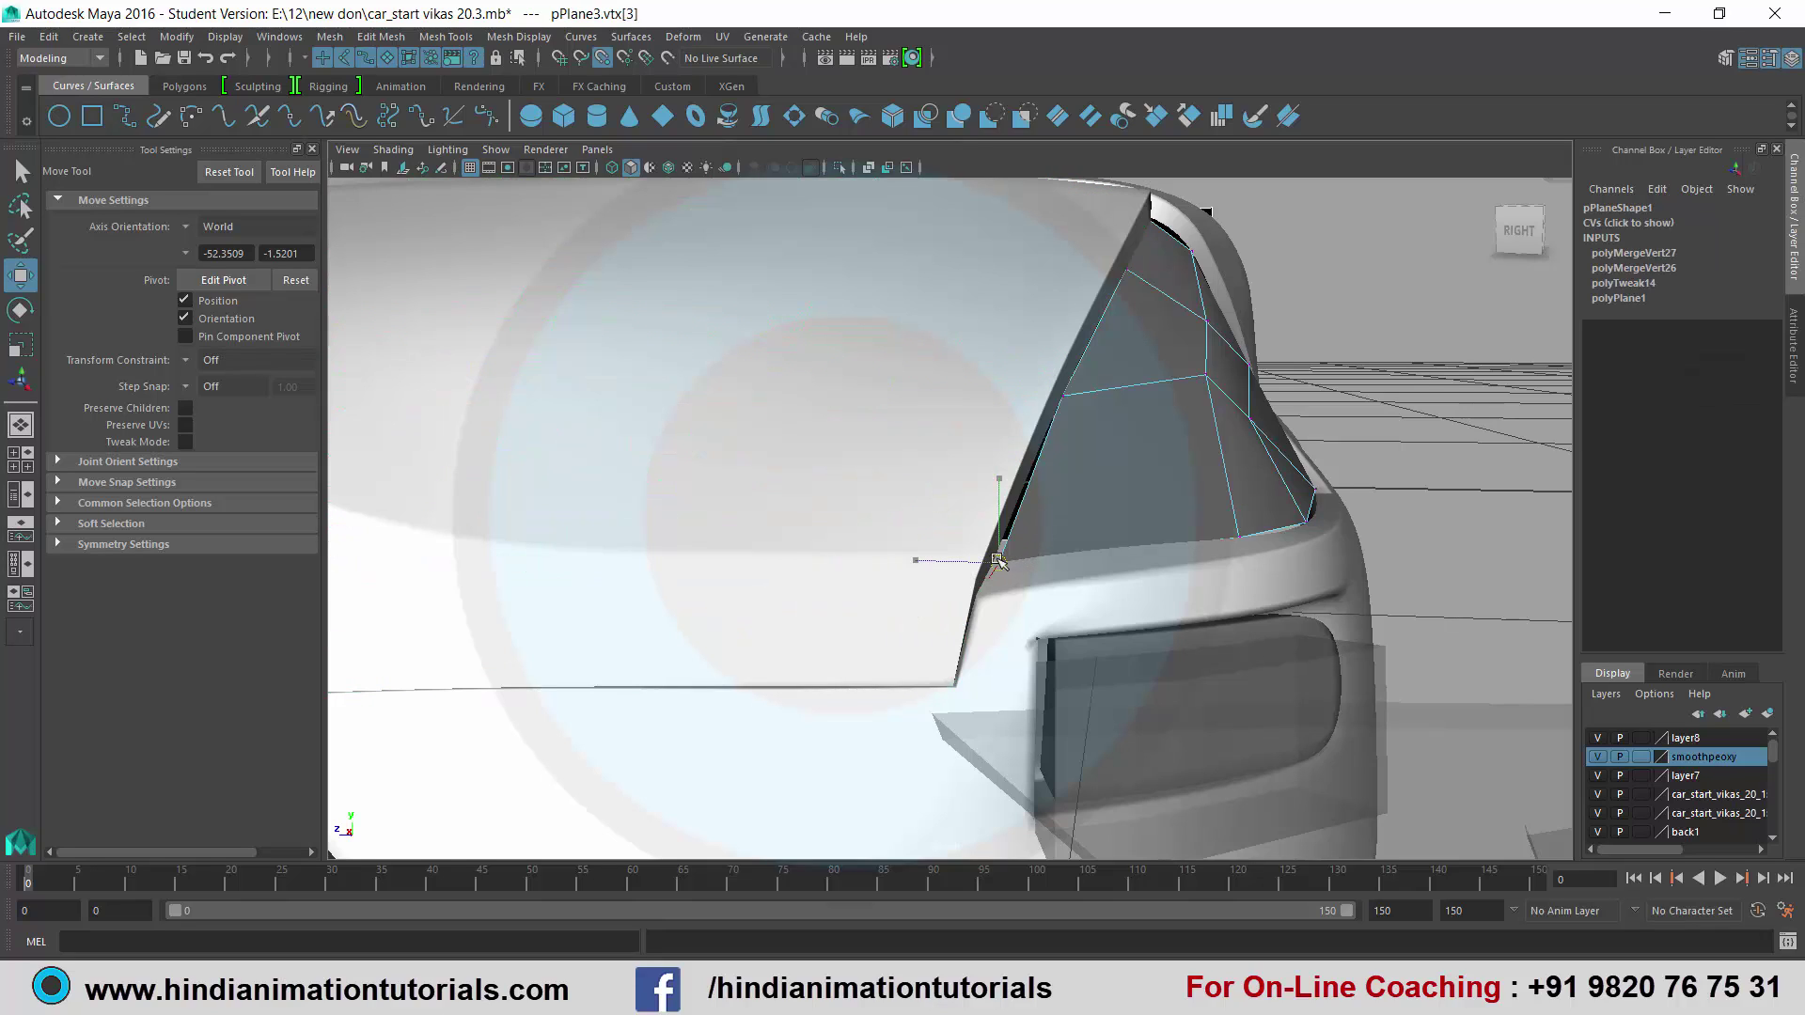
{"action": "left_click", "coordinate": [1368, 308]}
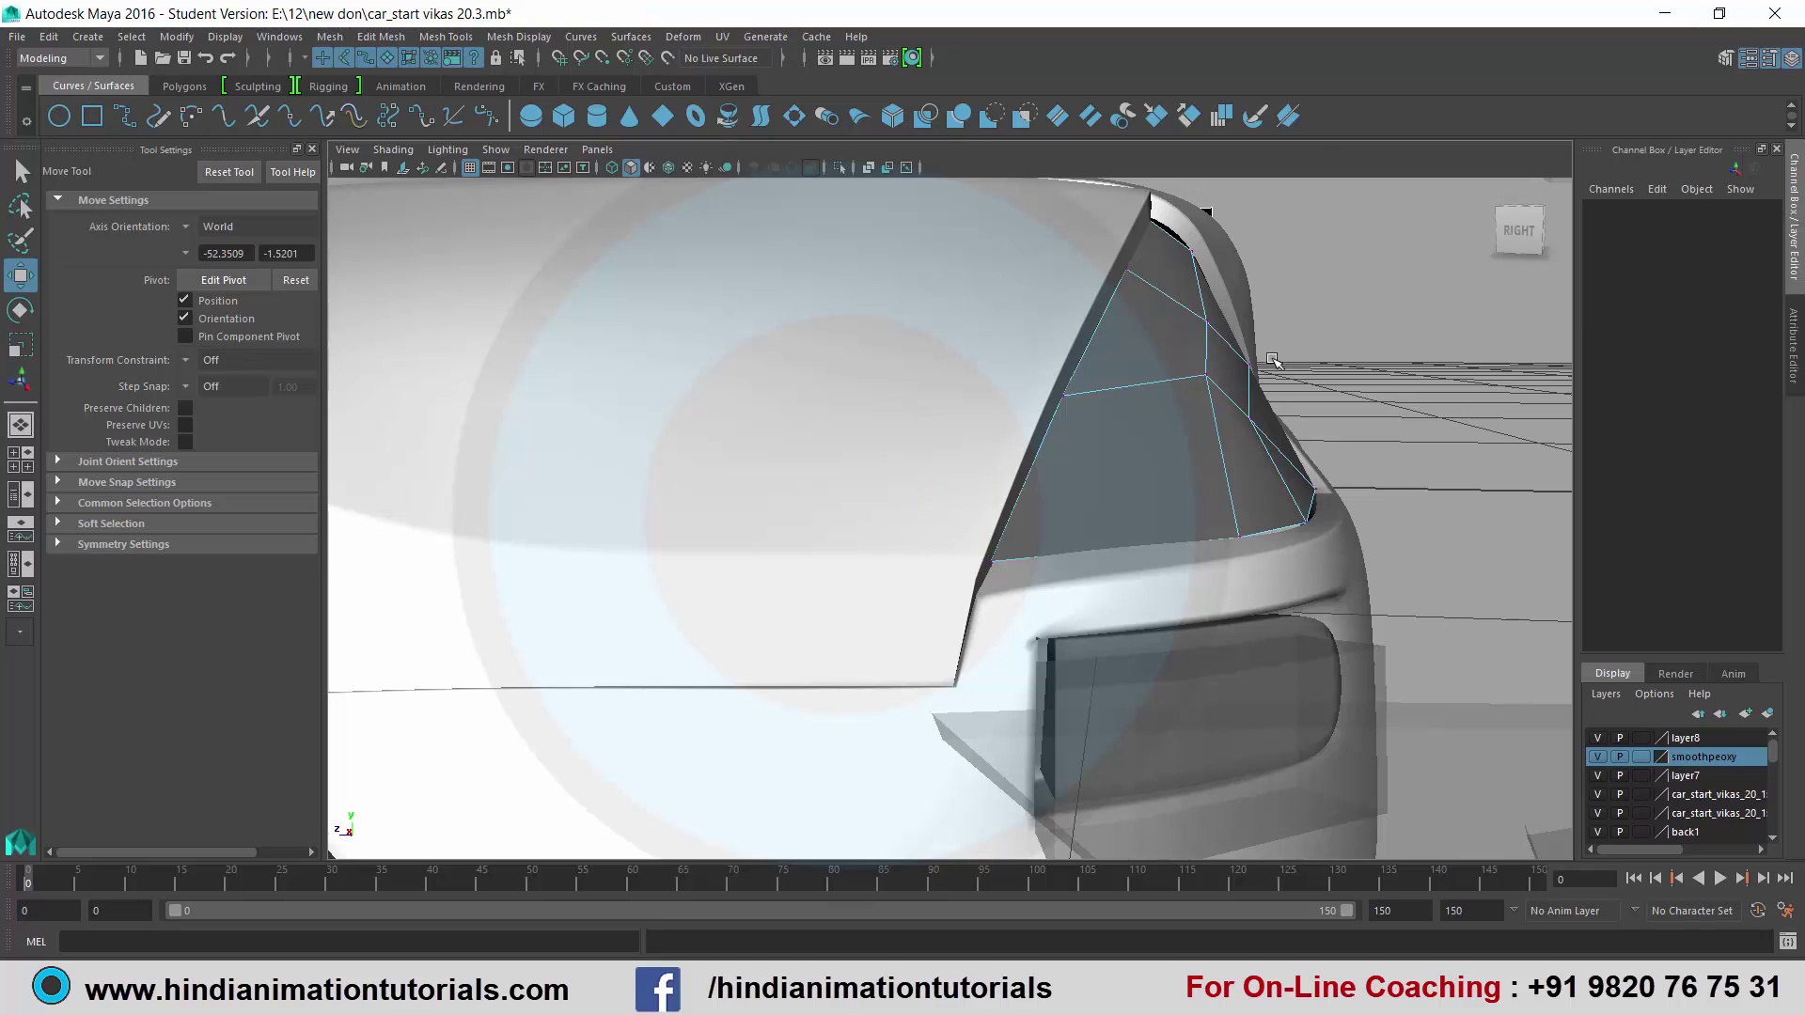
{"action": "left_click_drag", "start_coordinate": [1217, 407], "coordinate": [1073, 422], "text": "alt"}
{"action": "scroll", "coordinate": [1188, 495], "scroll_direction": "up", "scroll_amount": 1}
{"action": "scroll", "coordinate": [1188, 495], "scroll_direction": "up", "scroll_amount": 1}
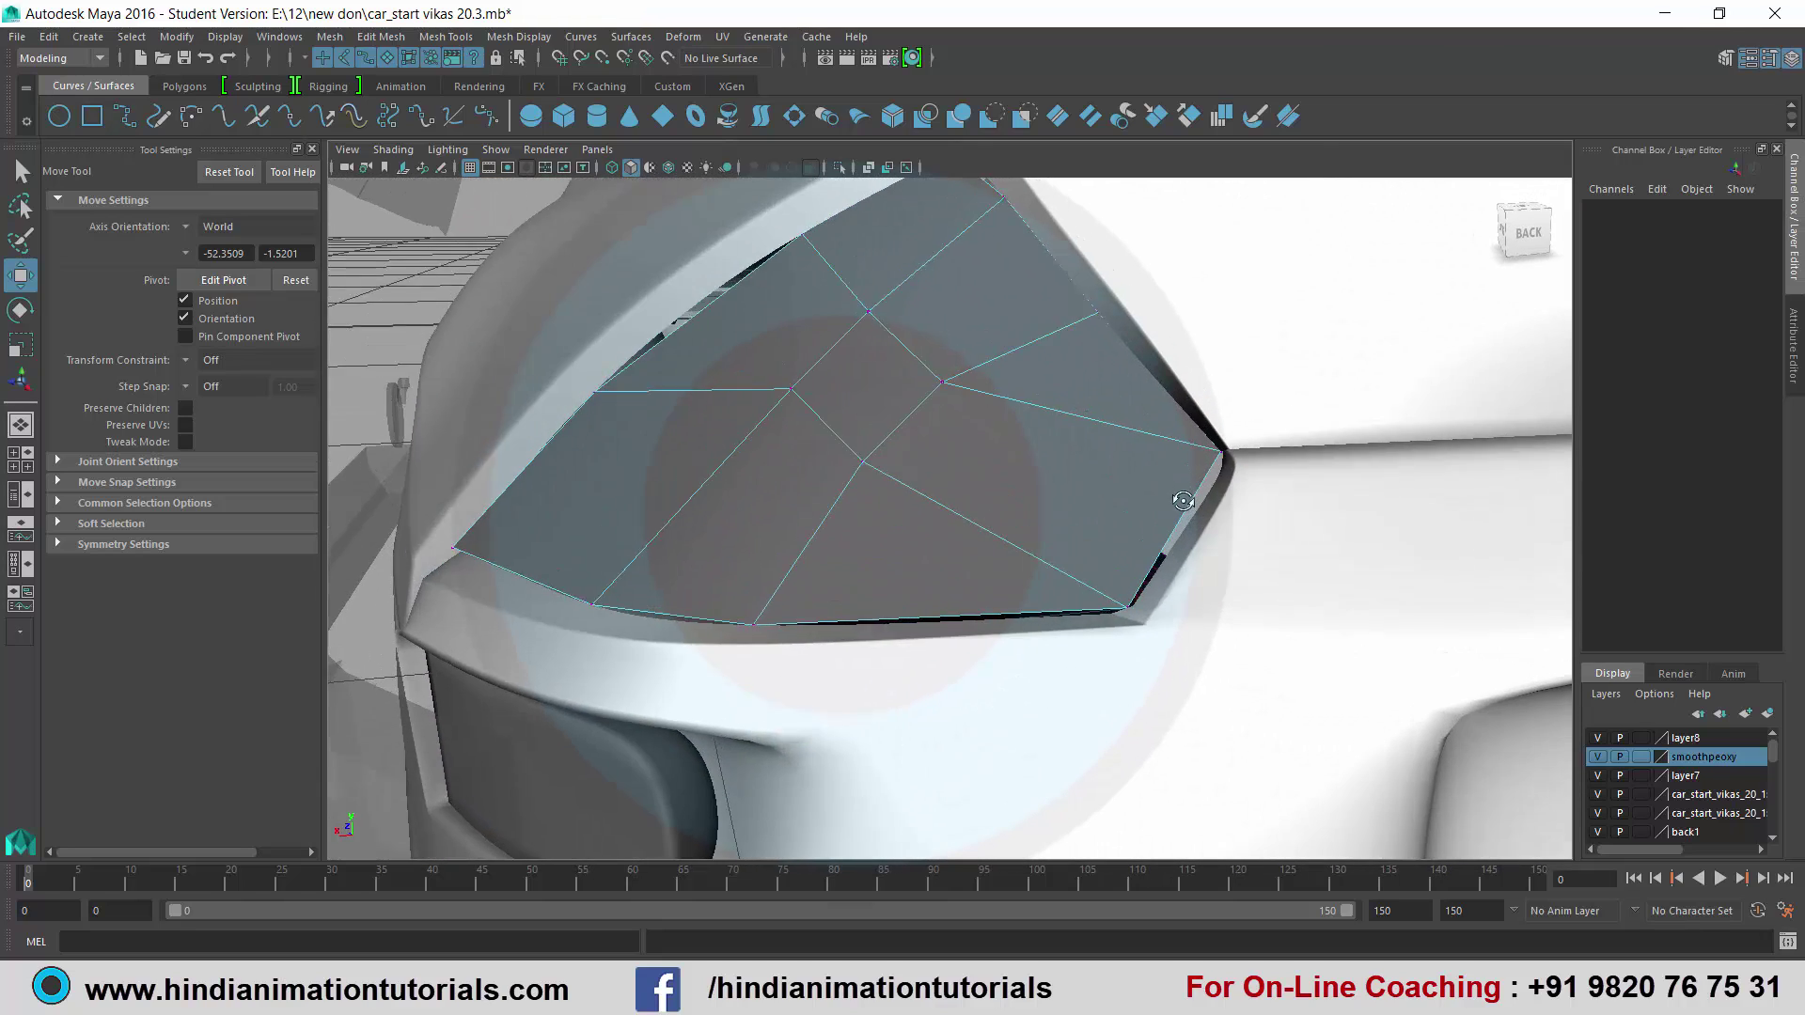
{"action": "scroll", "coordinate": [1189, 496], "scroll_direction": "up", "scroll_amount": 1}
Orbit to the light's side and inspect the lens's outer and upper corner vertices.
{"action": "scroll", "coordinate": [1131, 520], "scroll_direction": "down", "scroll_amount": 3}
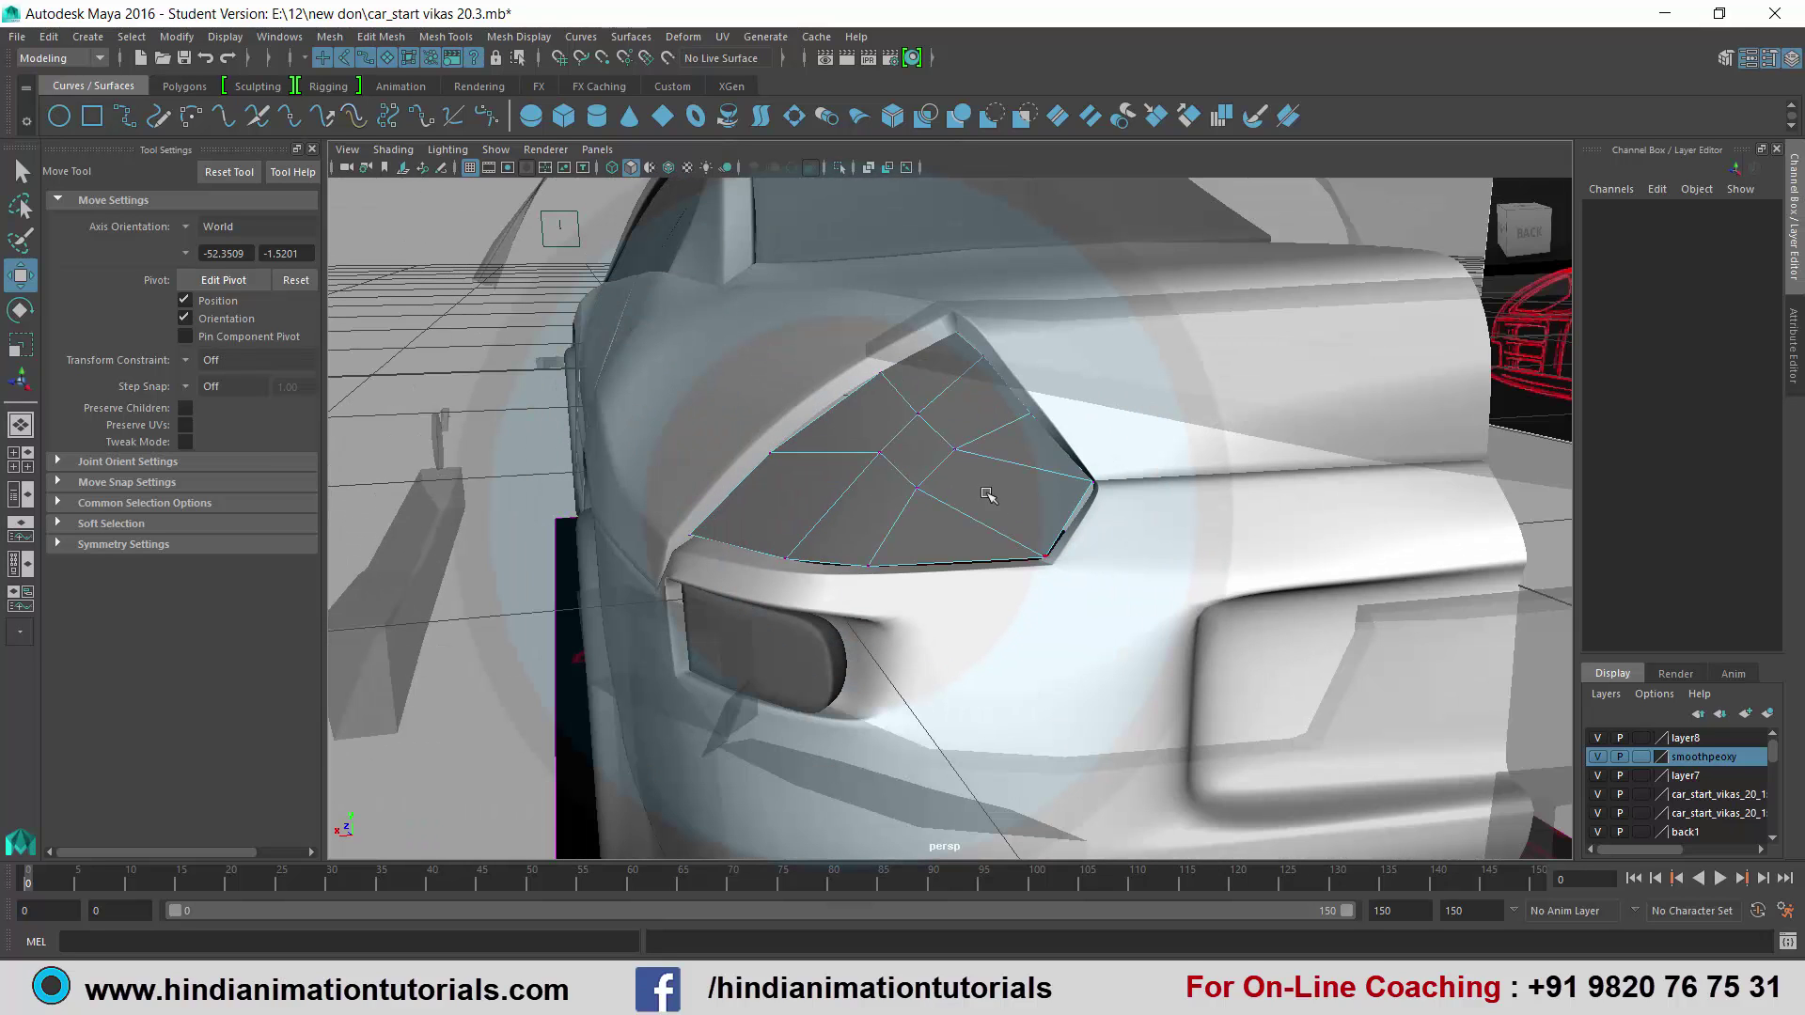
{"action": "mouse_move", "coordinate": [979, 500]}
{"action": "left_mouse_down", "text": "alt"}
{"action": "mouse_move", "coordinate": [945, 496]}
{"action": "mouse_move", "coordinate": [1173, 508]}
{"action": "mouse_move", "coordinate": [1107, 493]}
{"action": "left_mouse_up", "text": "alt"}
{"action": "left_click", "coordinate": [1163, 490]}
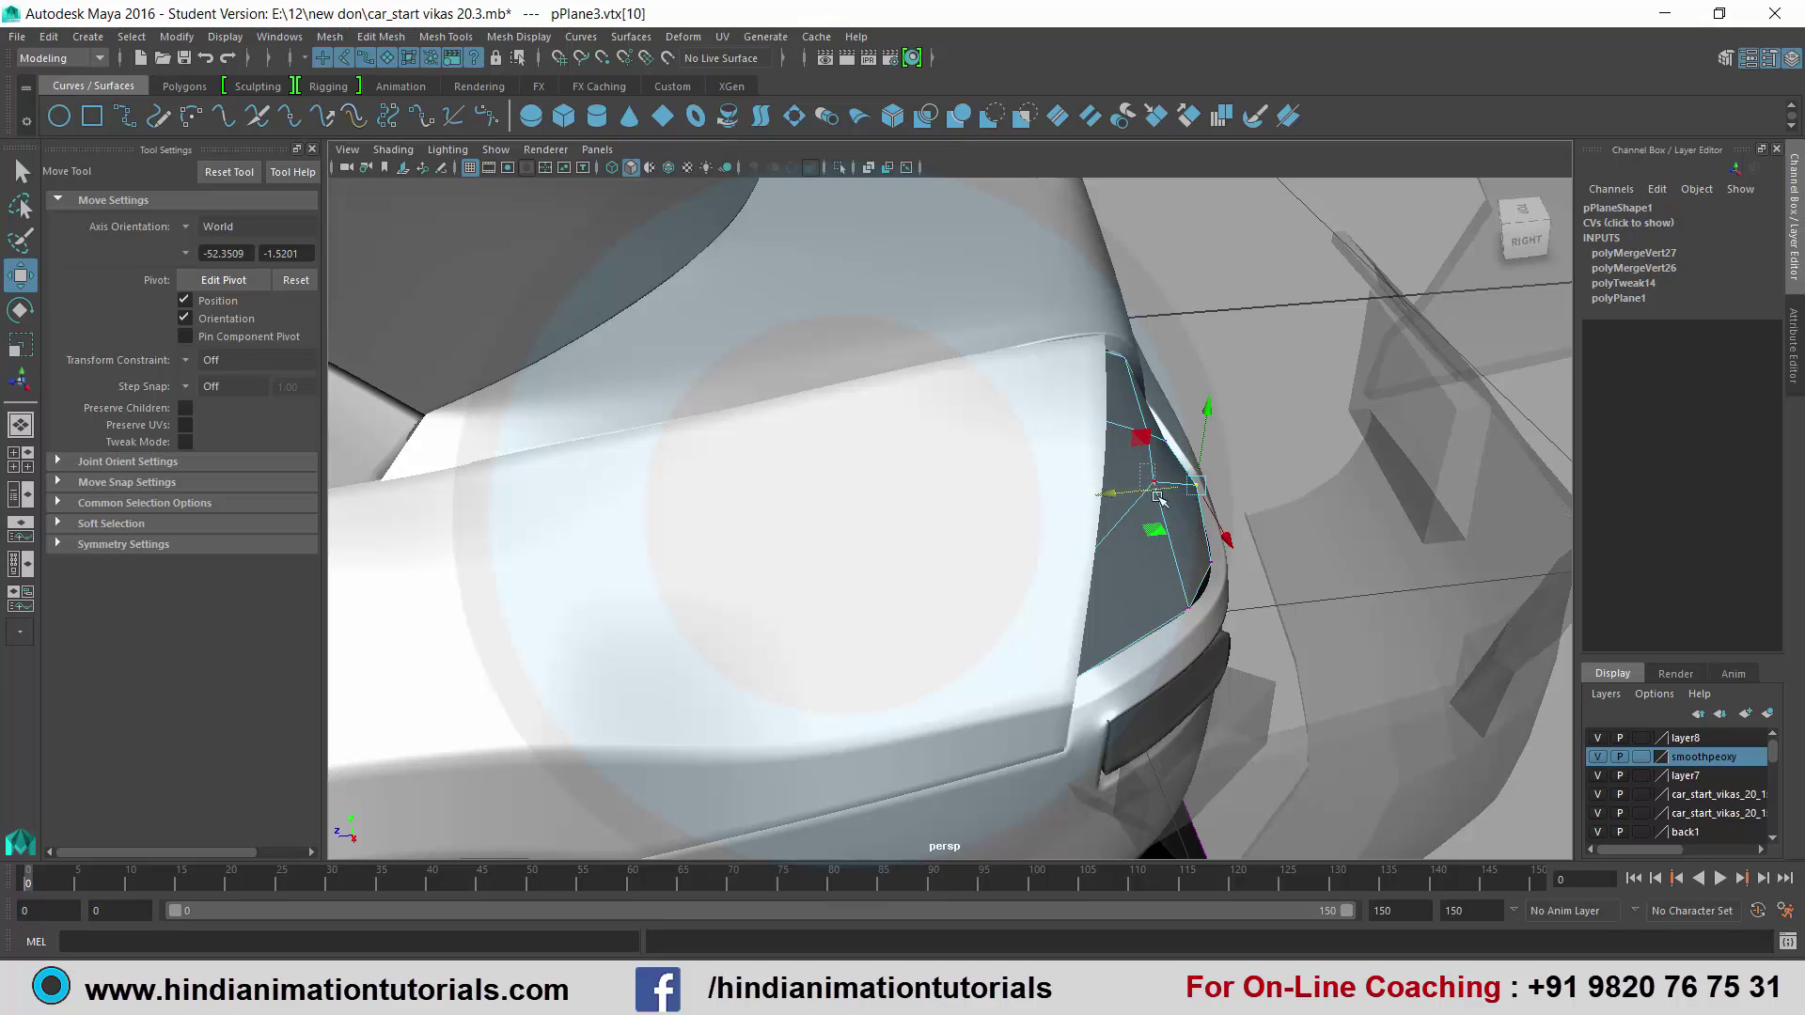
{"action": "left_click", "coordinate": [1069, 492]}
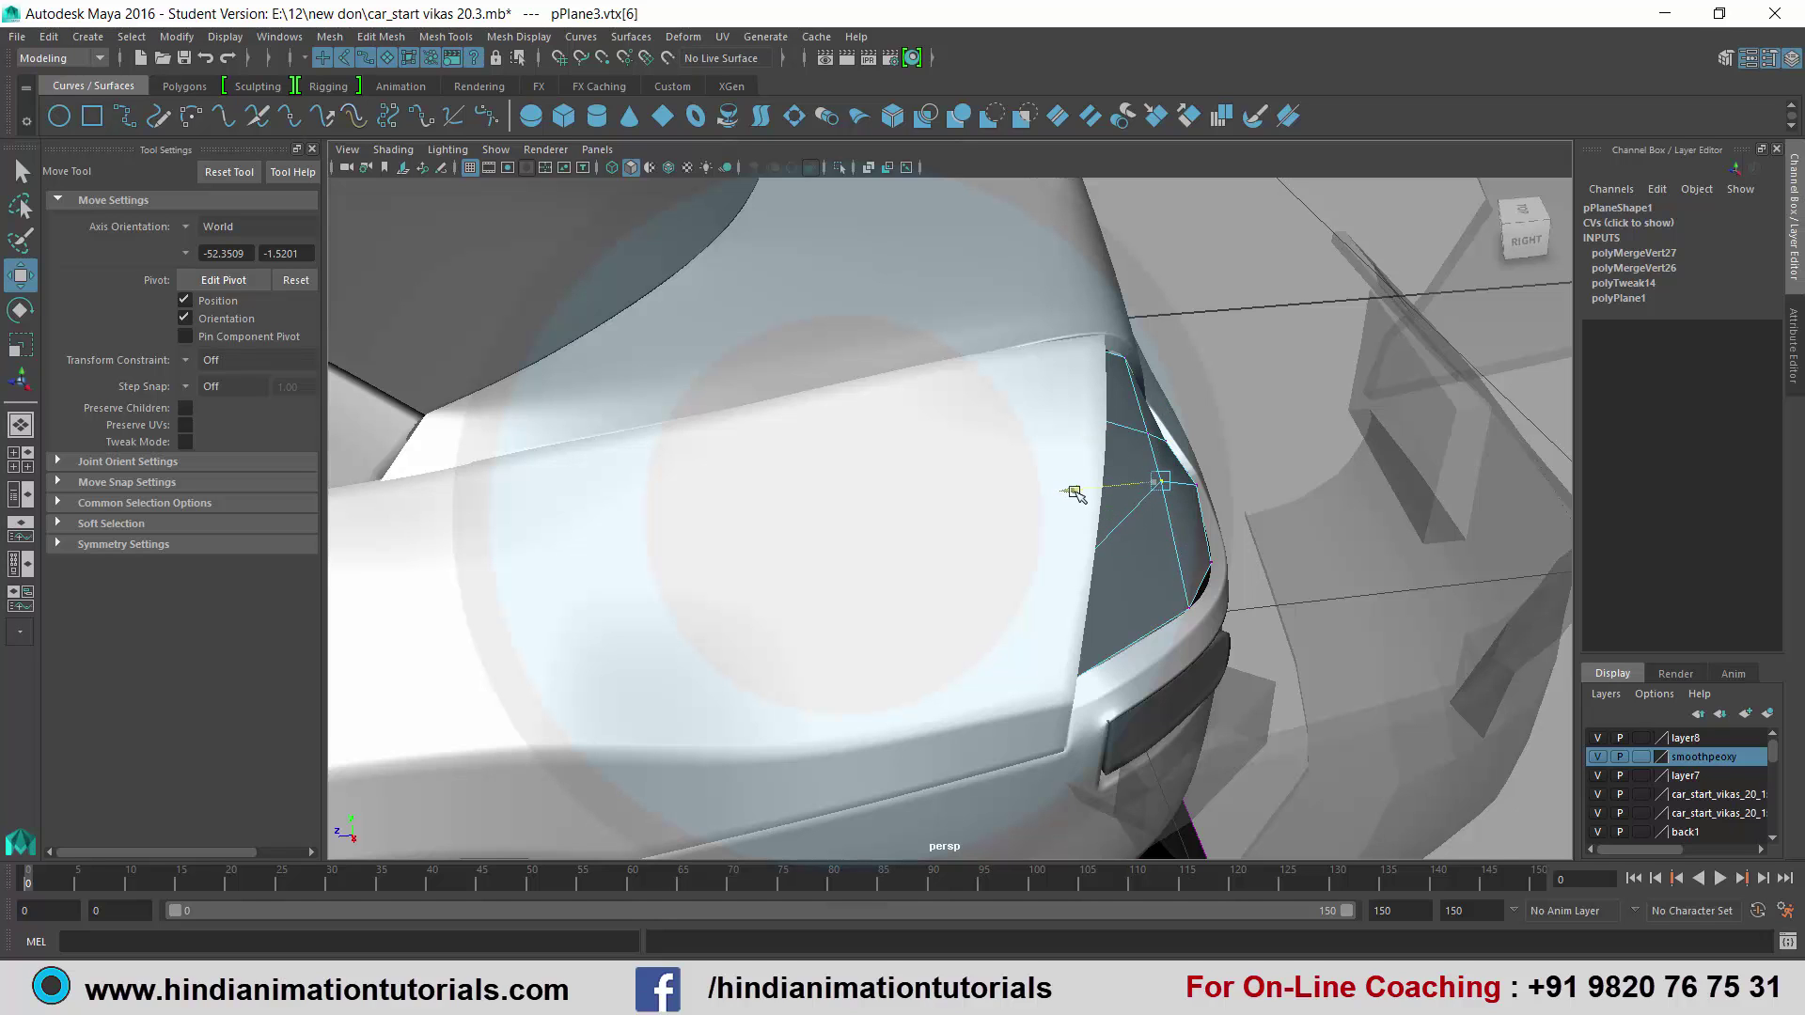
{"action": "left_click_drag", "start_coordinate": [1076, 492], "coordinate": [1189, 464], "text": "alt"}
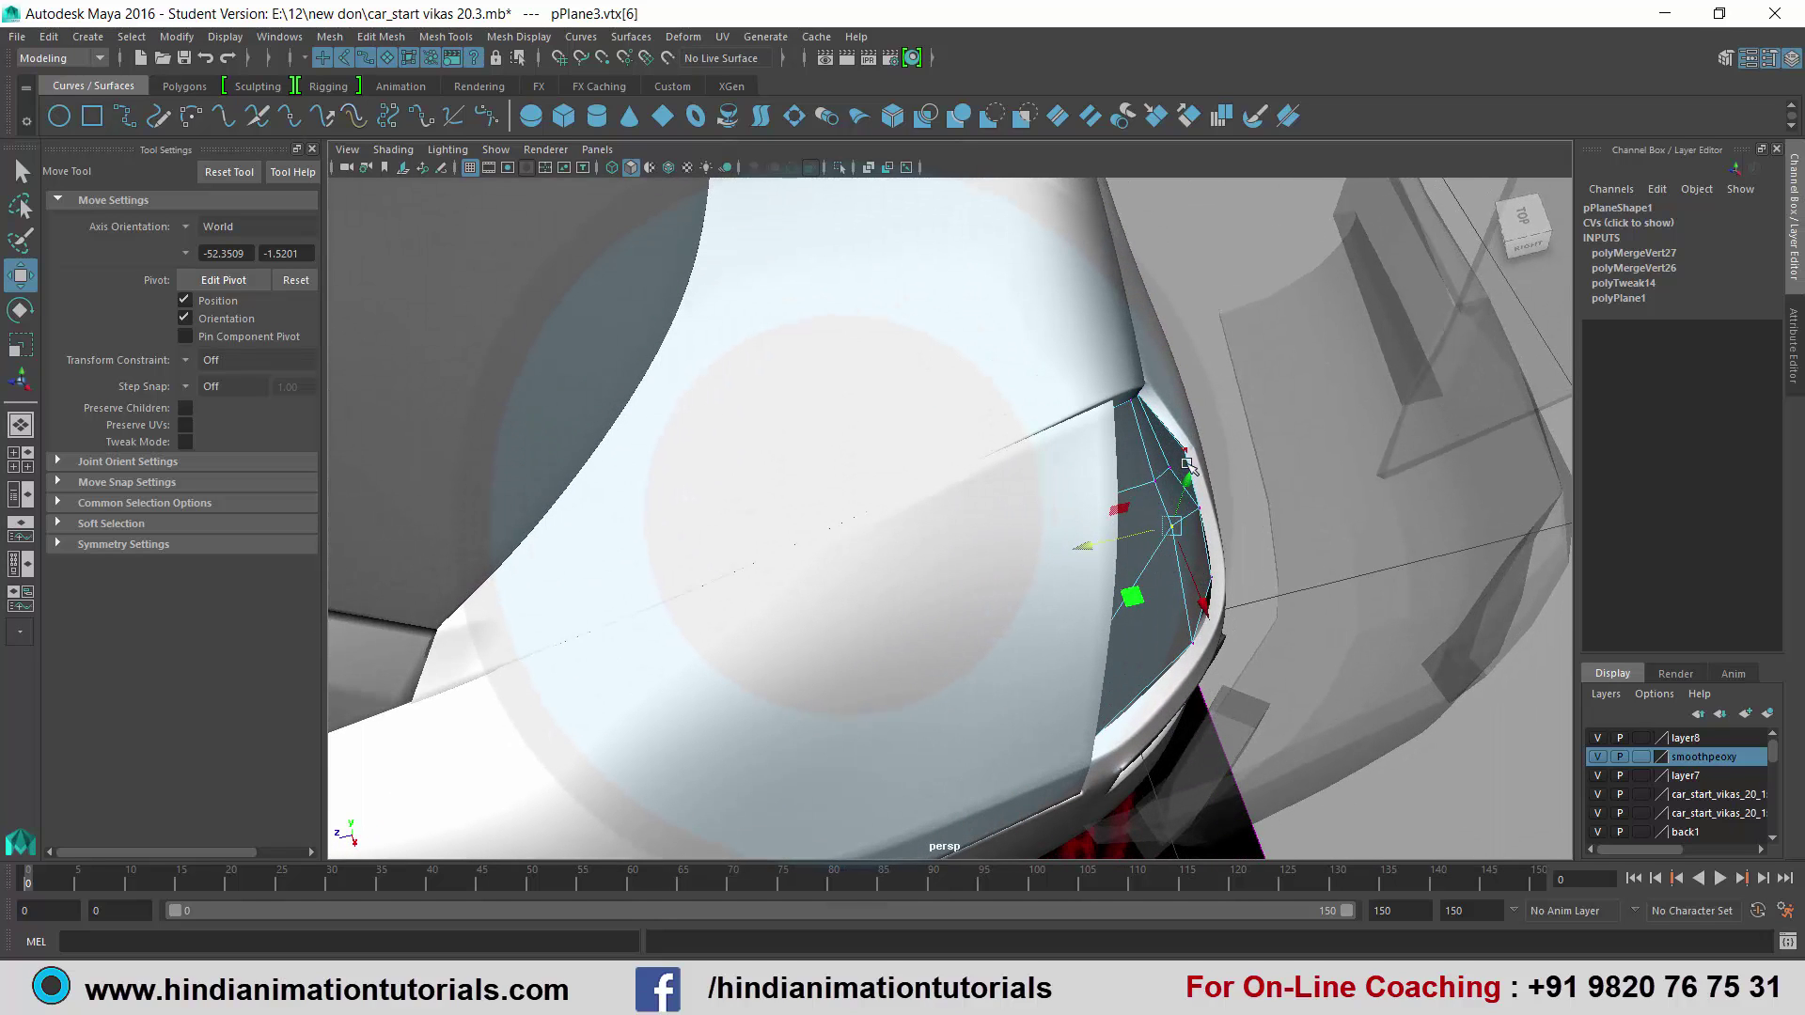
{"action": "left_click", "coordinate": [1175, 467]}
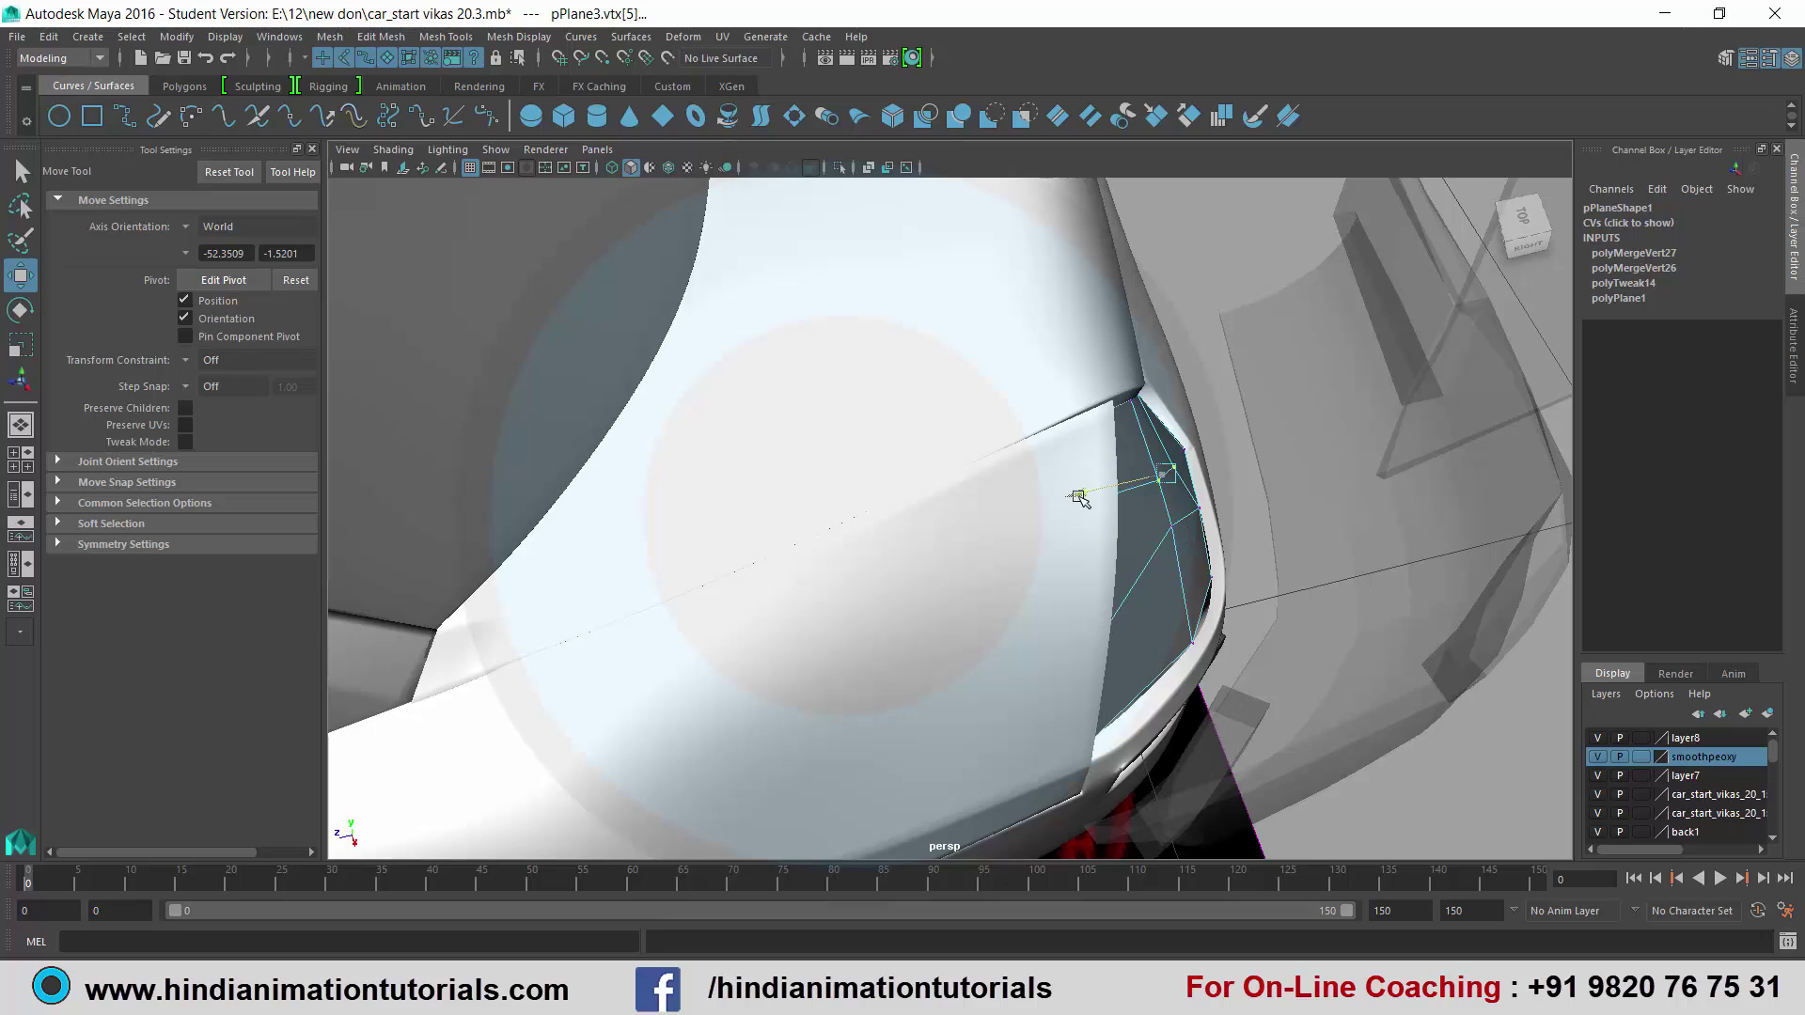
{"action": "left_click", "coordinate": [1297, 715]}
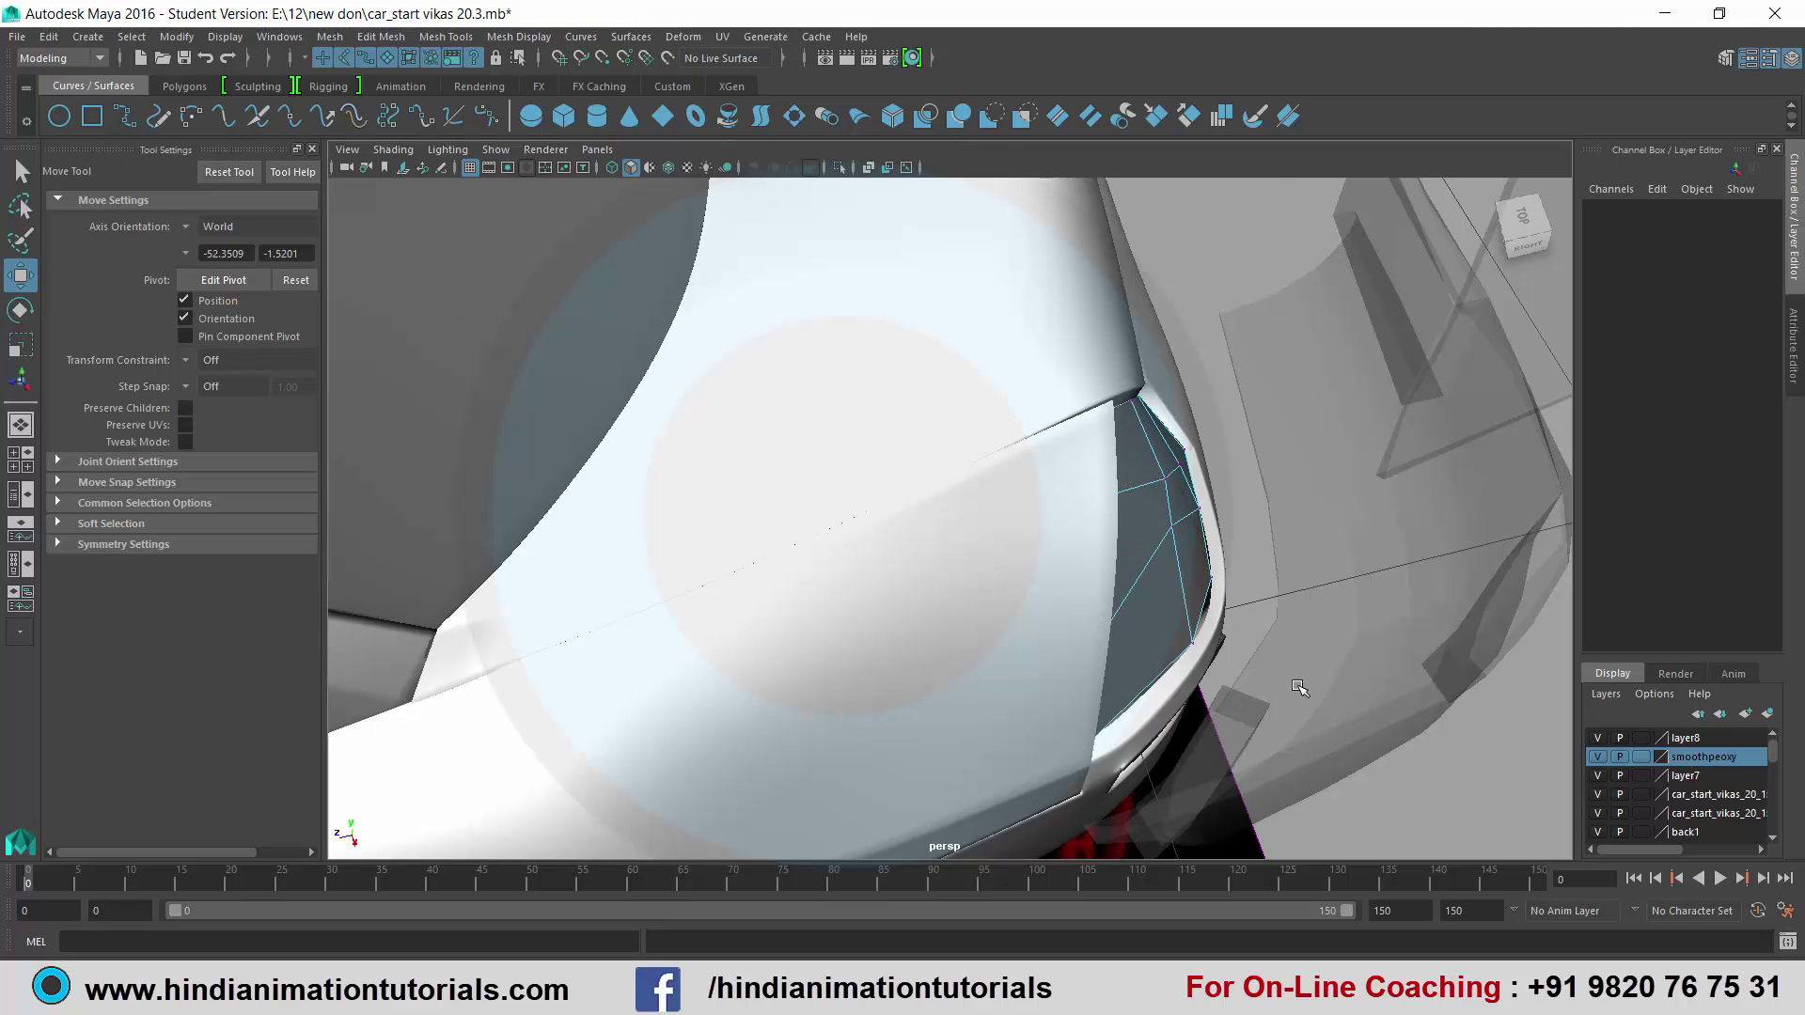
Pull vertices 6 and 5 up-left so they follow the fender's curved top edge.
{"action": "mouse_move", "coordinate": [1297, 714]}
{"action": "left_mouse_down", "text": "alt"}
{"action": "mouse_move", "coordinate": [835, 612]}
{"action": "mouse_move", "coordinate": [945, 605]}
{"action": "left_mouse_up", "text": "alt"}
{"action": "scroll", "coordinate": [944, 605], "scroll_direction": "up", "scroll_amount": 3}
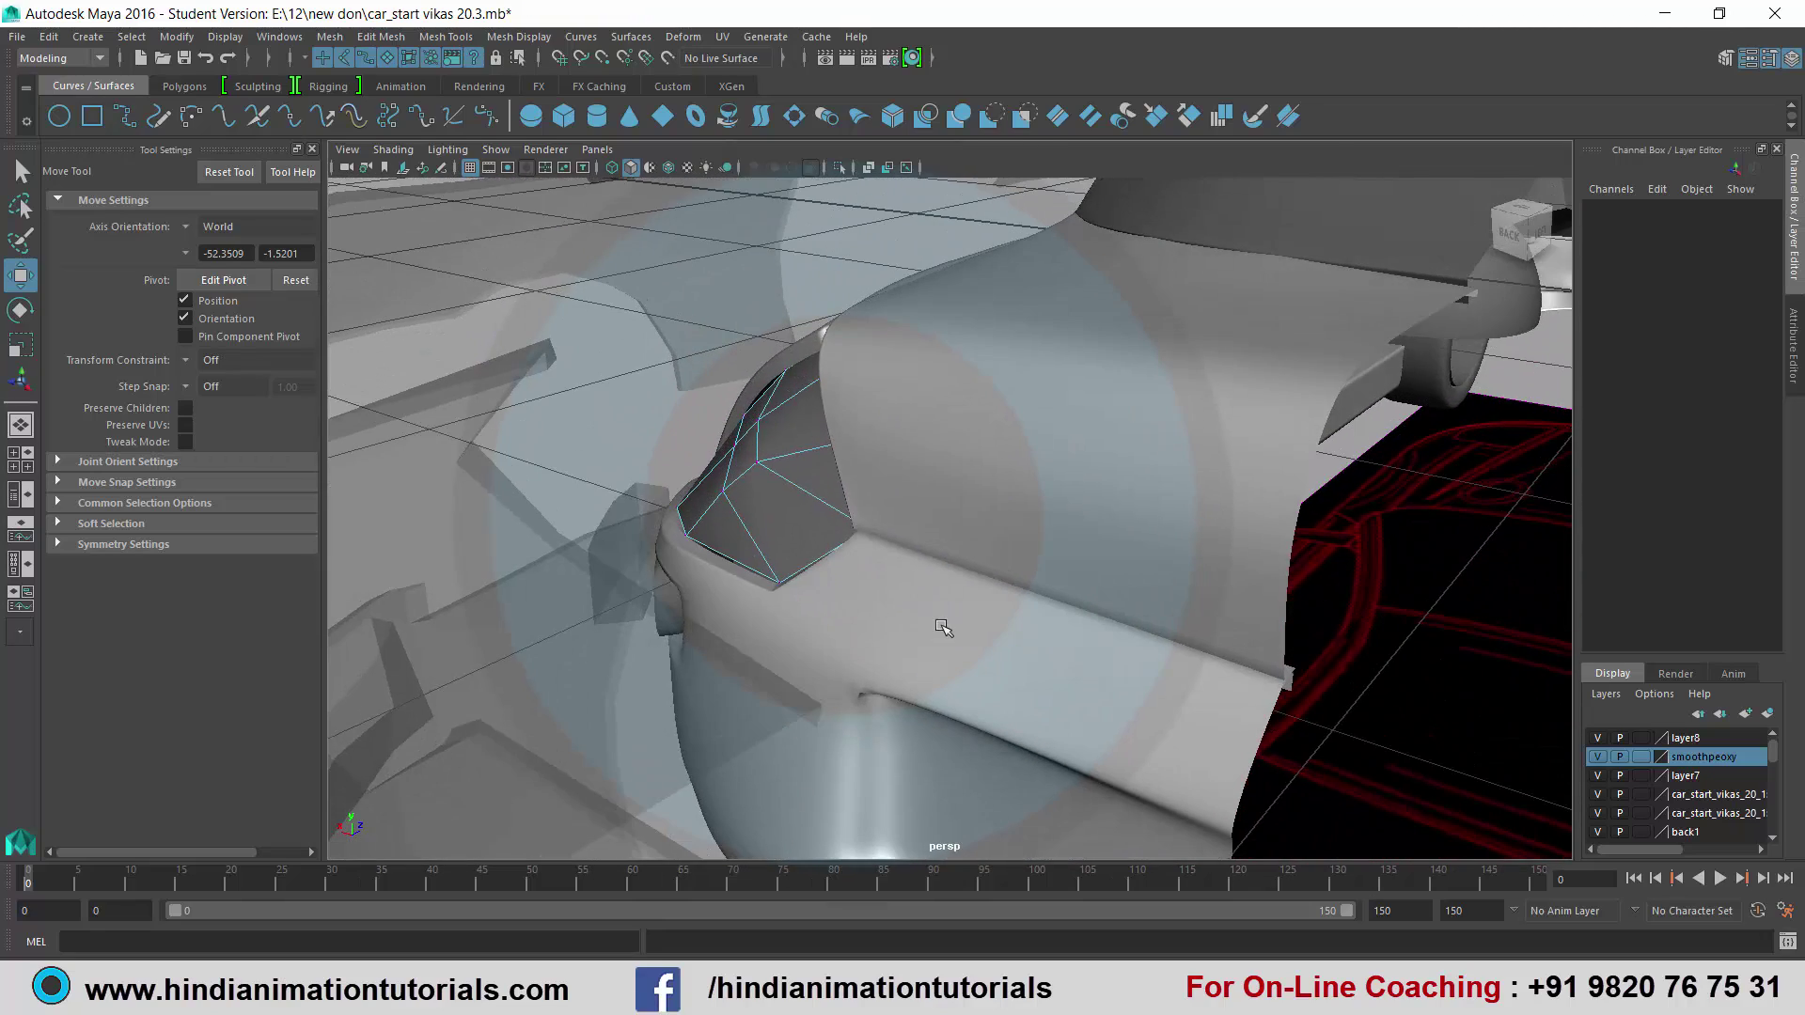
{"action": "scroll", "coordinate": [935, 620], "scroll_direction": "up", "scroll_amount": 3}
{"action": "scroll", "coordinate": [935, 613], "scroll_direction": "up", "scroll_amount": 2}
{"action": "left_click", "coordinate": [684, 489]}
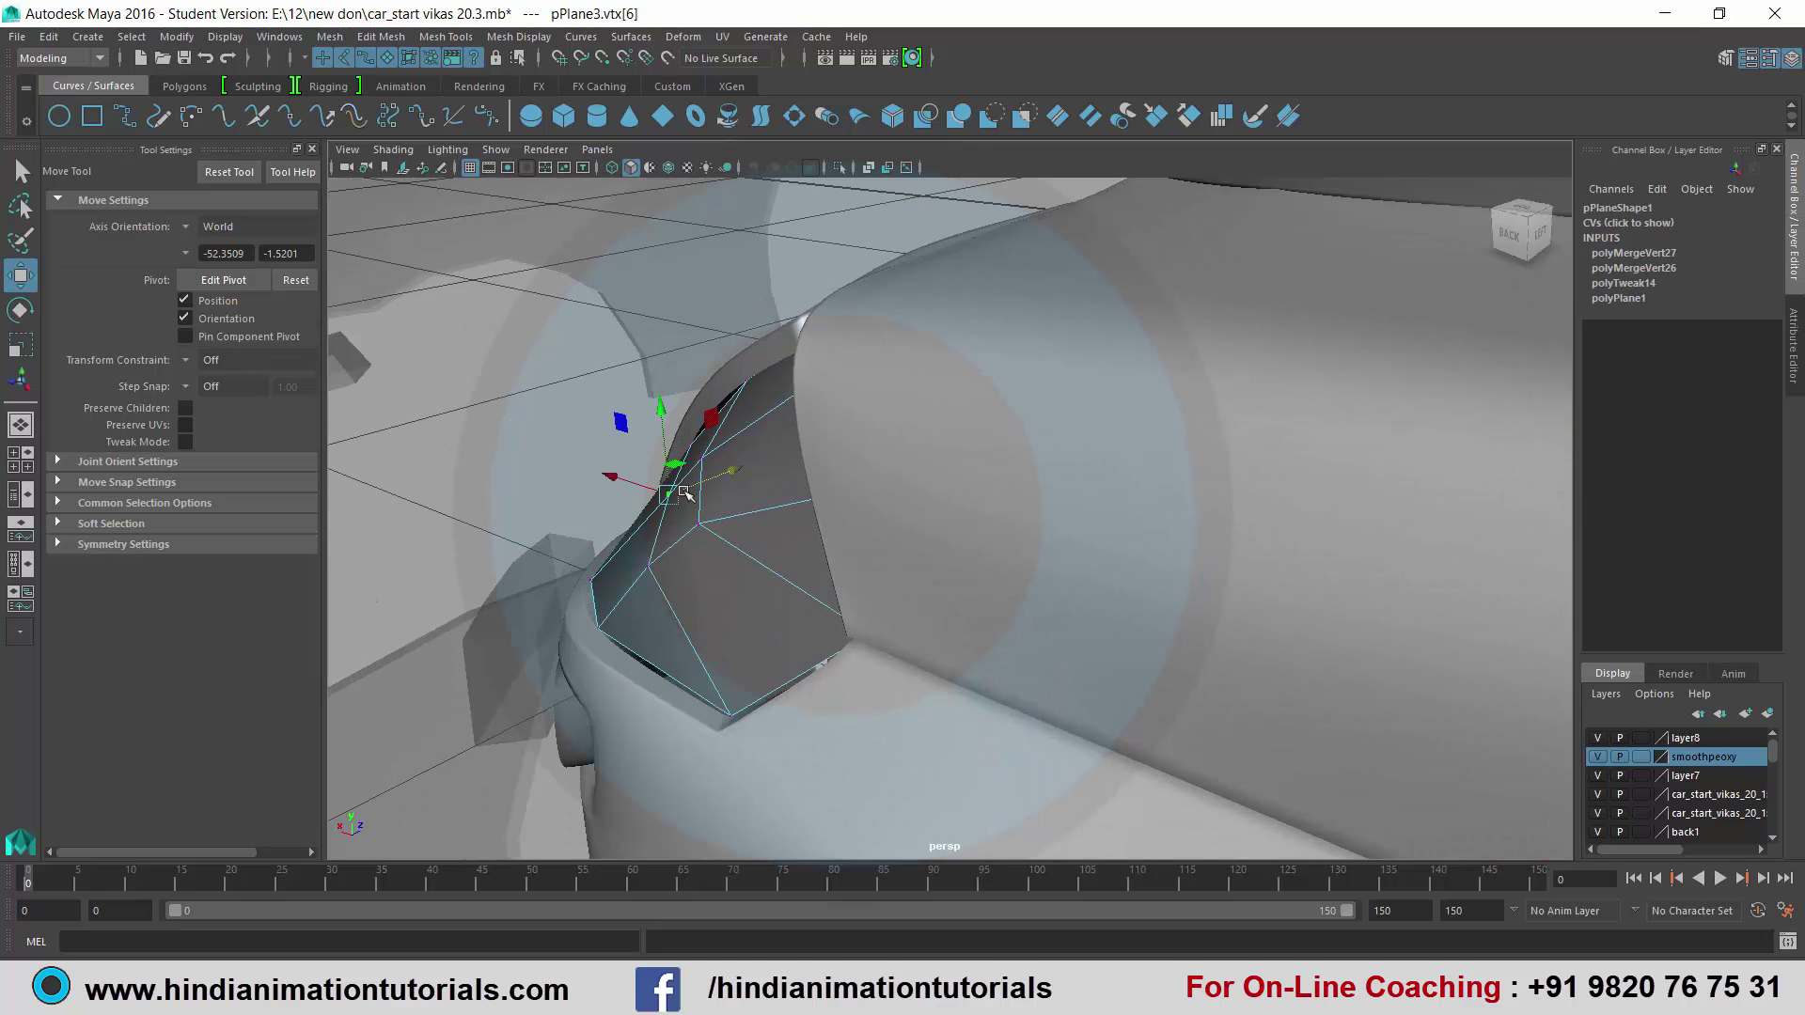
{"action": "left_click_drag", "start_coordinate": [668, 494], "coordinate": [662, 489]}
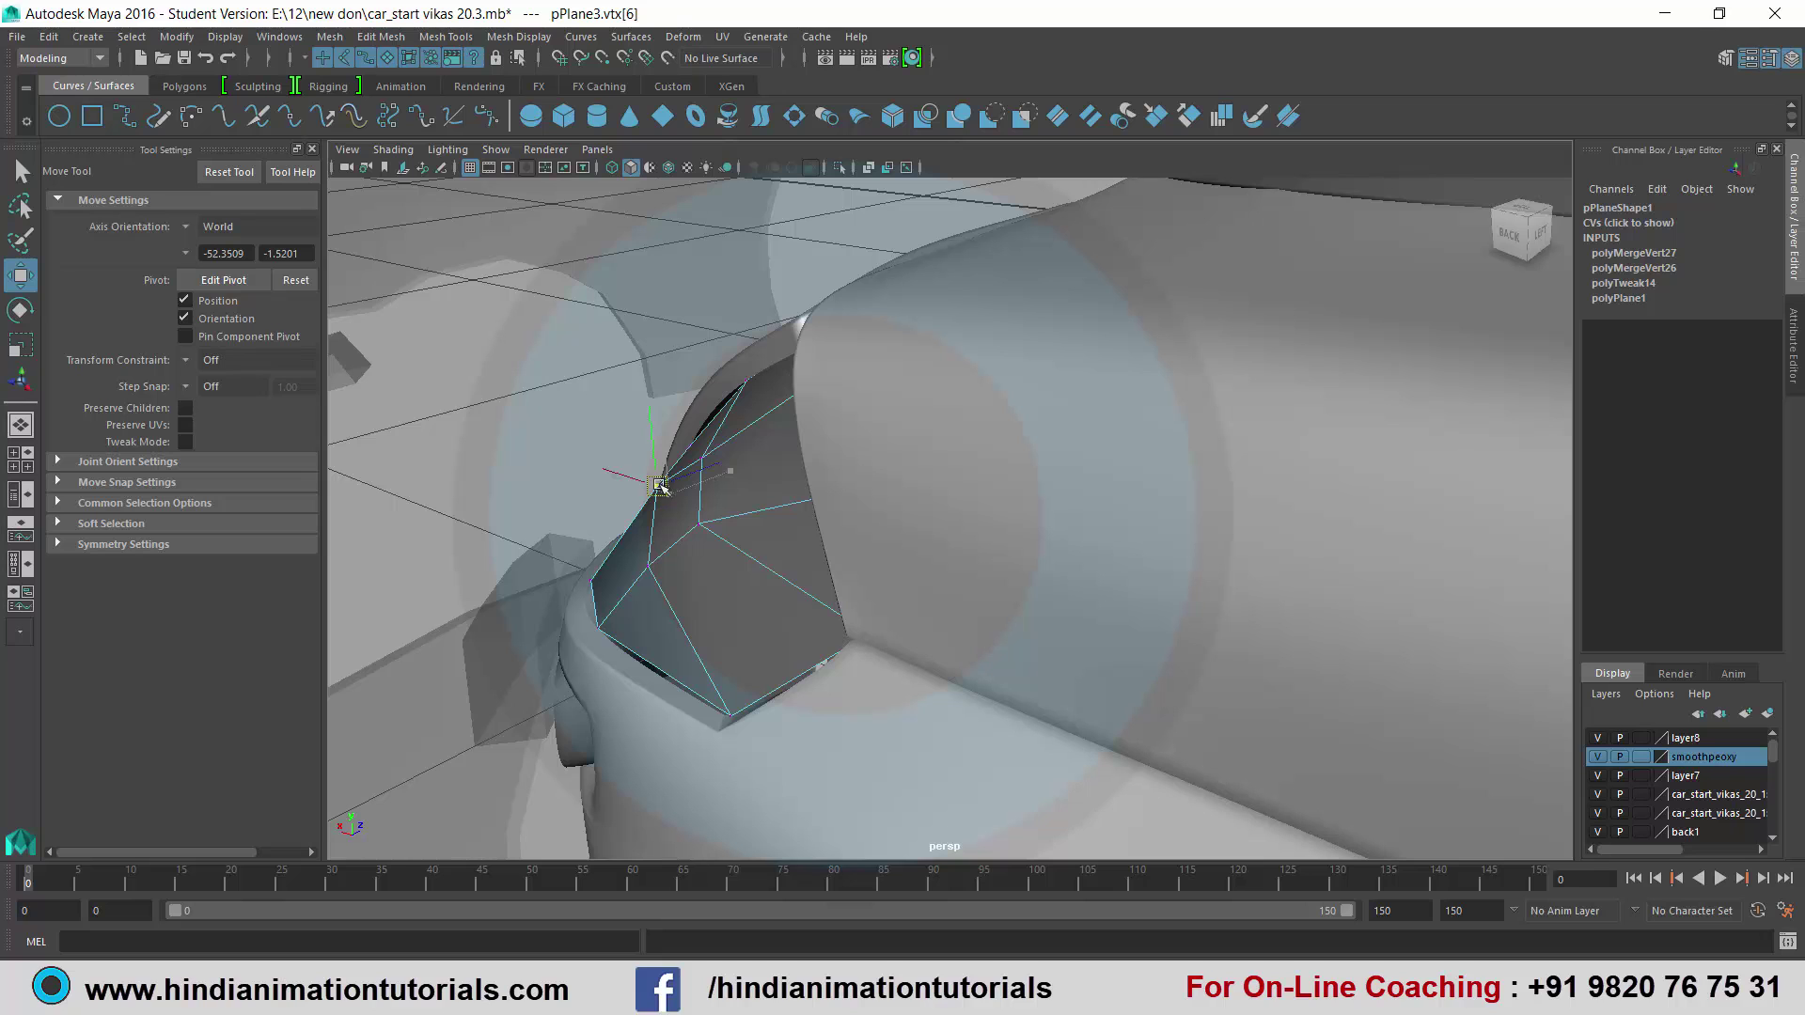
{"action": "left_click", "coordinate": [703, 457]}
{"action": "left_click", "coordinate": [719, 465]}
{"action": "mouse_move", "coordinate": [724, 464]}
{"action": "left_mouse_down", "text": "alt"}
{"action": "mouse_move", "coordinate": [765, 476]}
{"action": "mouse_move", "coordinate": [749, 491]}
{"action": "mouse_move", "coordinate": [713, 488]}
{"action": "mouse_move", "coordinate": [1007, 467]}
{"action": "mouse_move", "coordinate": [906, 469]}
{"action": "left_mouse_up", "text": "alt"}
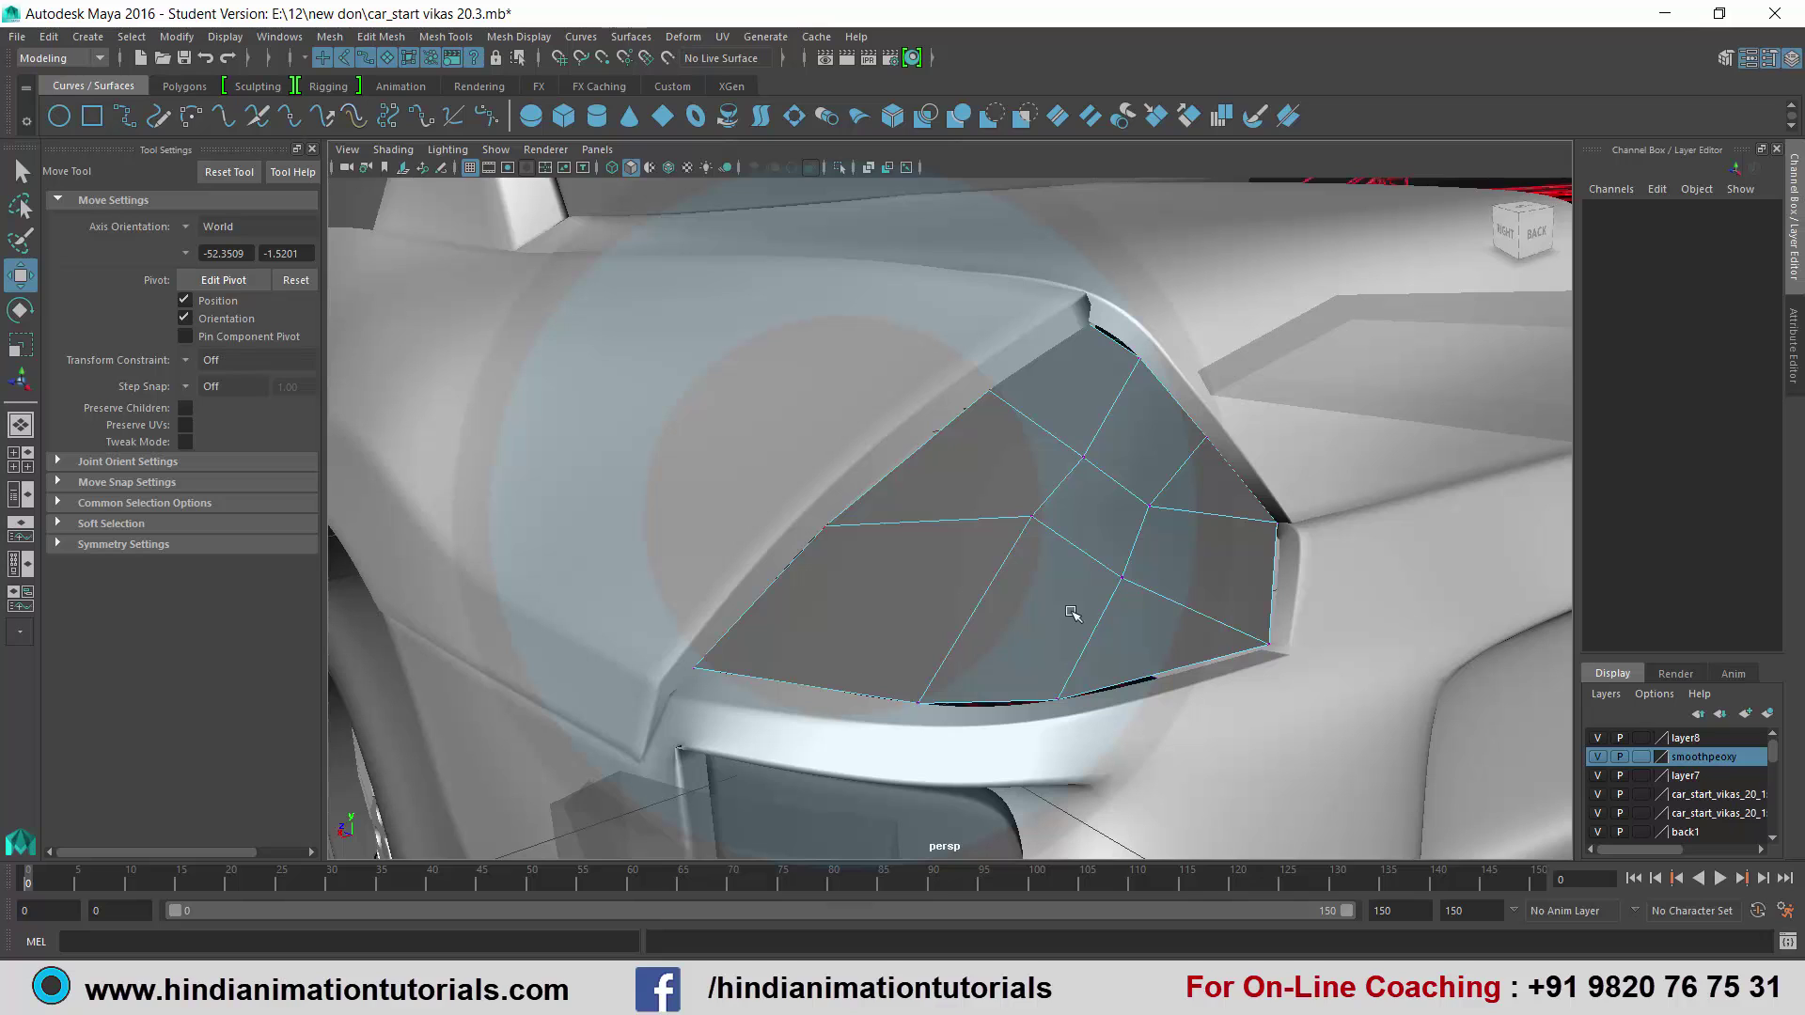
Hide the smoothpeoxy layer and view the taillight lens head-on.
{"action": "mouse_move", "coordinate": [824, 474]}
{"action": "left_mouse_down", "text": "alt"}
{"action": "mouse_move", "coordinate": [862, 471]}
{"action": "mouse_move", "coordinate": [1123, 680]}
{"action": "left_mouse_up", "text": "alt"}
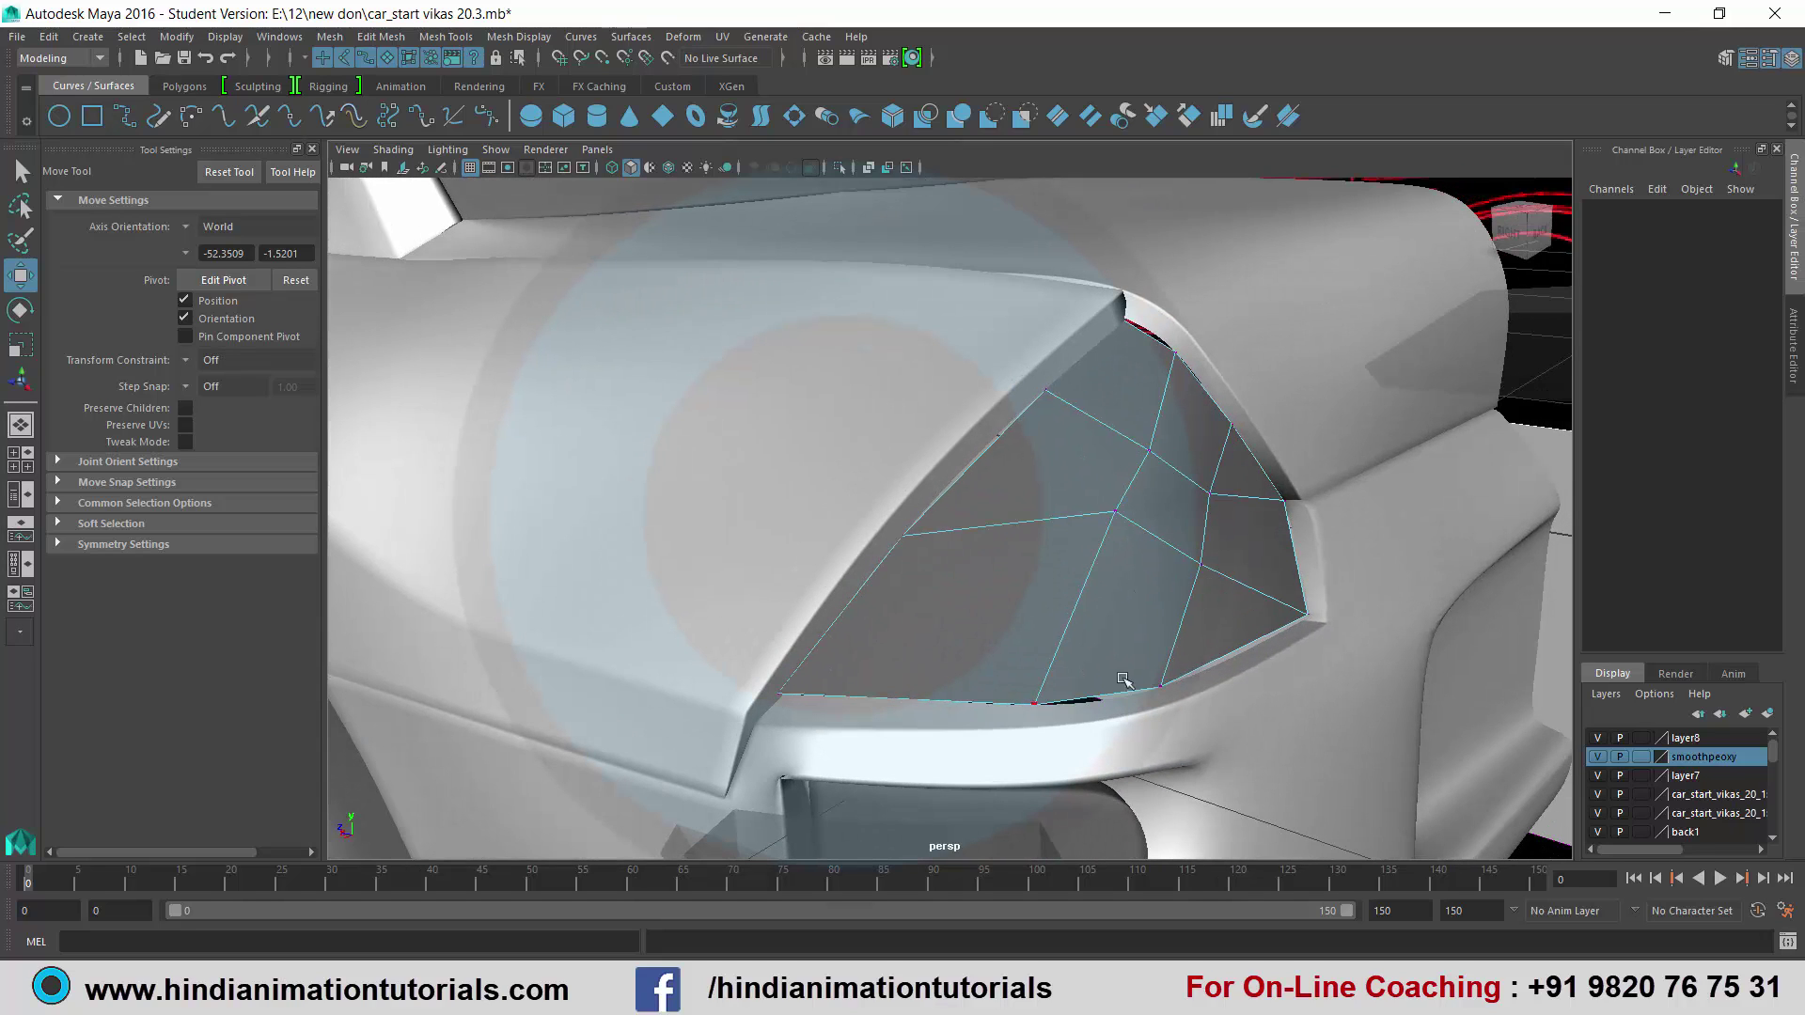
{"action": "left_click", "coordinate": [1598, 758]}
{"action": "mouse_move", "coordinate": [1020, 625]}
{"action": "left_mouse_down", "text": "alt"}
{"action": "mouse_move", "coordinate": [928, 625]}
{"action": "mouse_move", "coordinate": [1034, 607]}
{"action": "mouse_move", "coordinate": [961, 604]}
{"action": "mouse_move", "coordinate": [998, 588]}
{"action": "left_mouse_up", "text": "alt"}
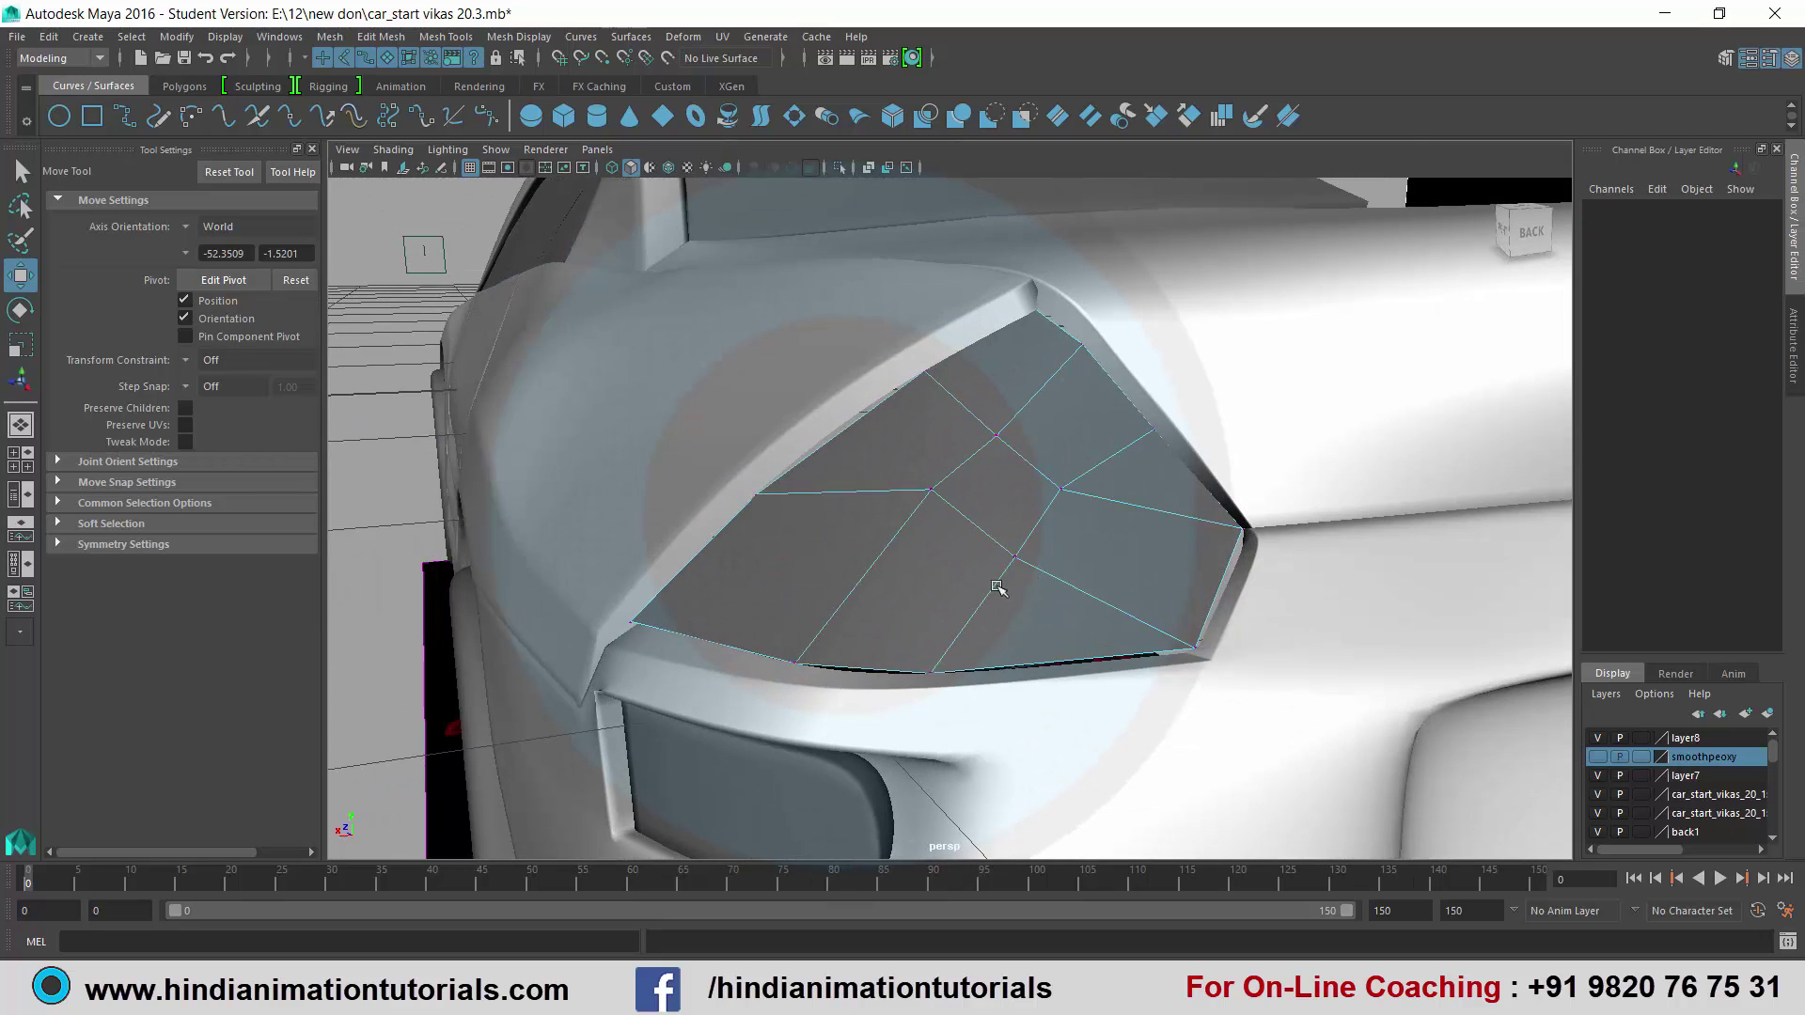
Move the lens's inner and top border vertices so its grid spreads evenly.
{"action": "left_click", "coordinate": [931, 491]}
{"action": "left_click_drag", "start_coordinate": [931, 490], "coordinate": [901, 522]}
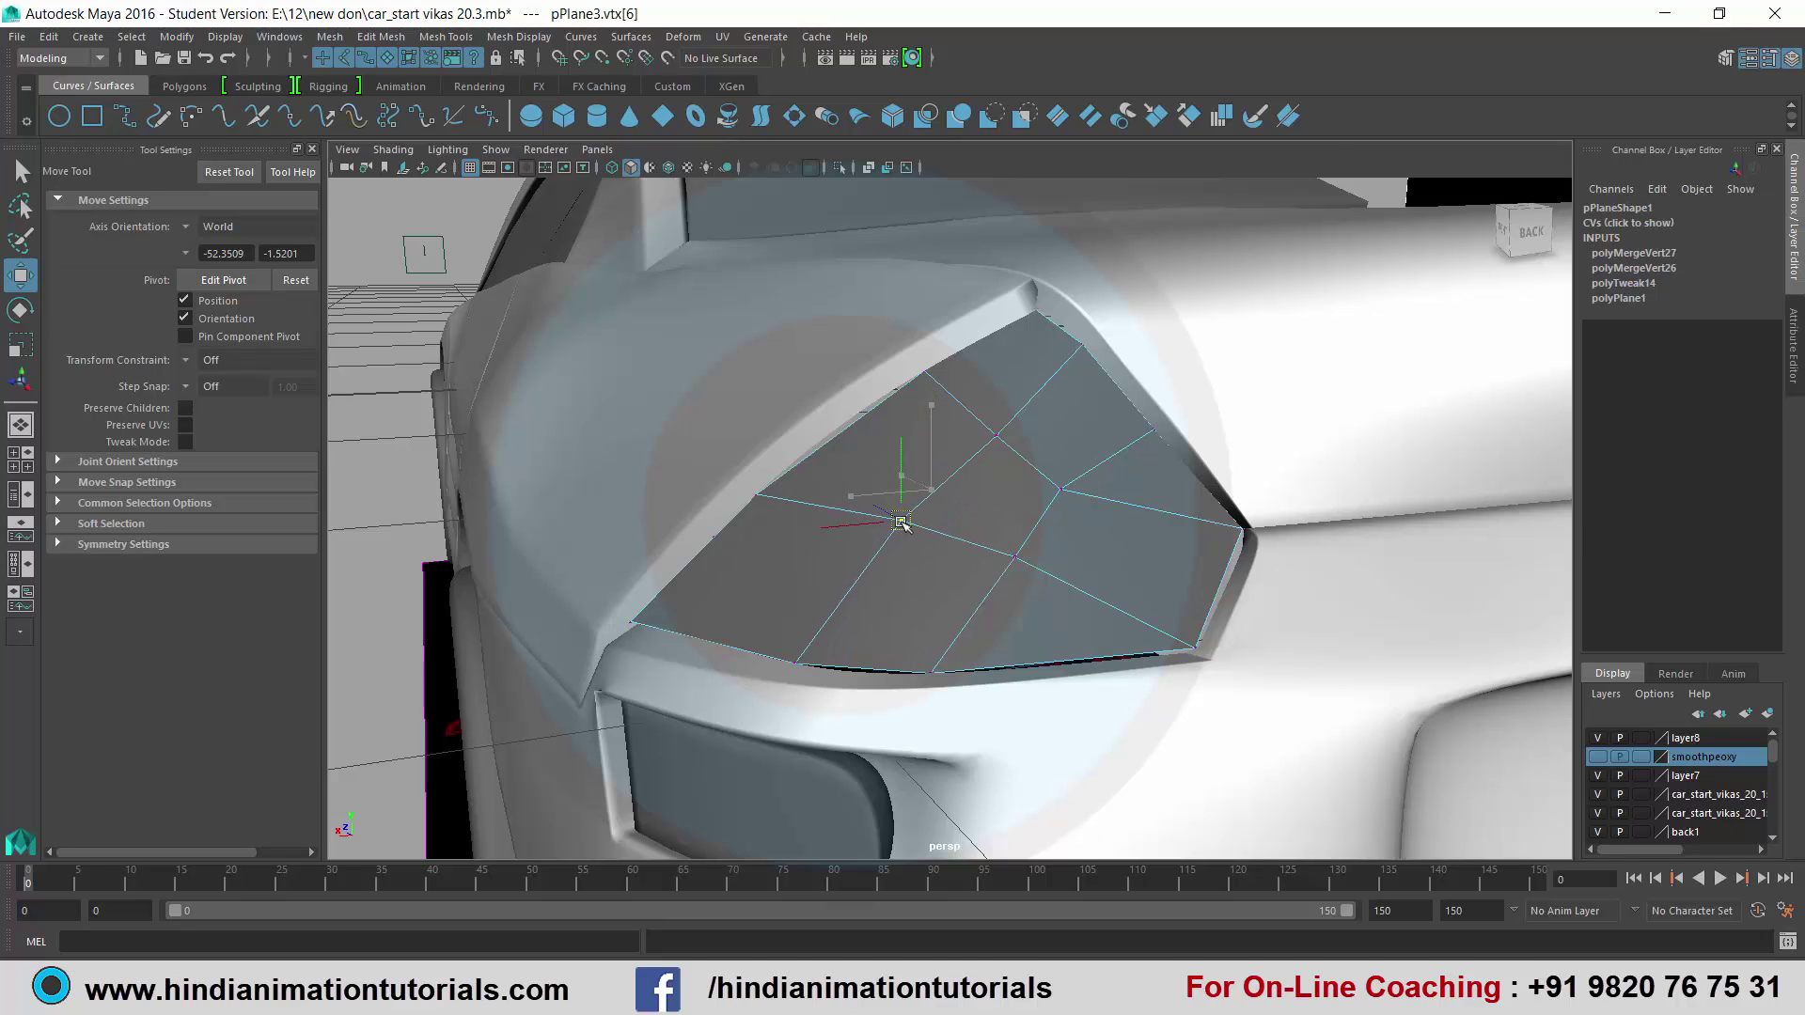
{"action": "left_click", "coordinate": [1016, 557]}
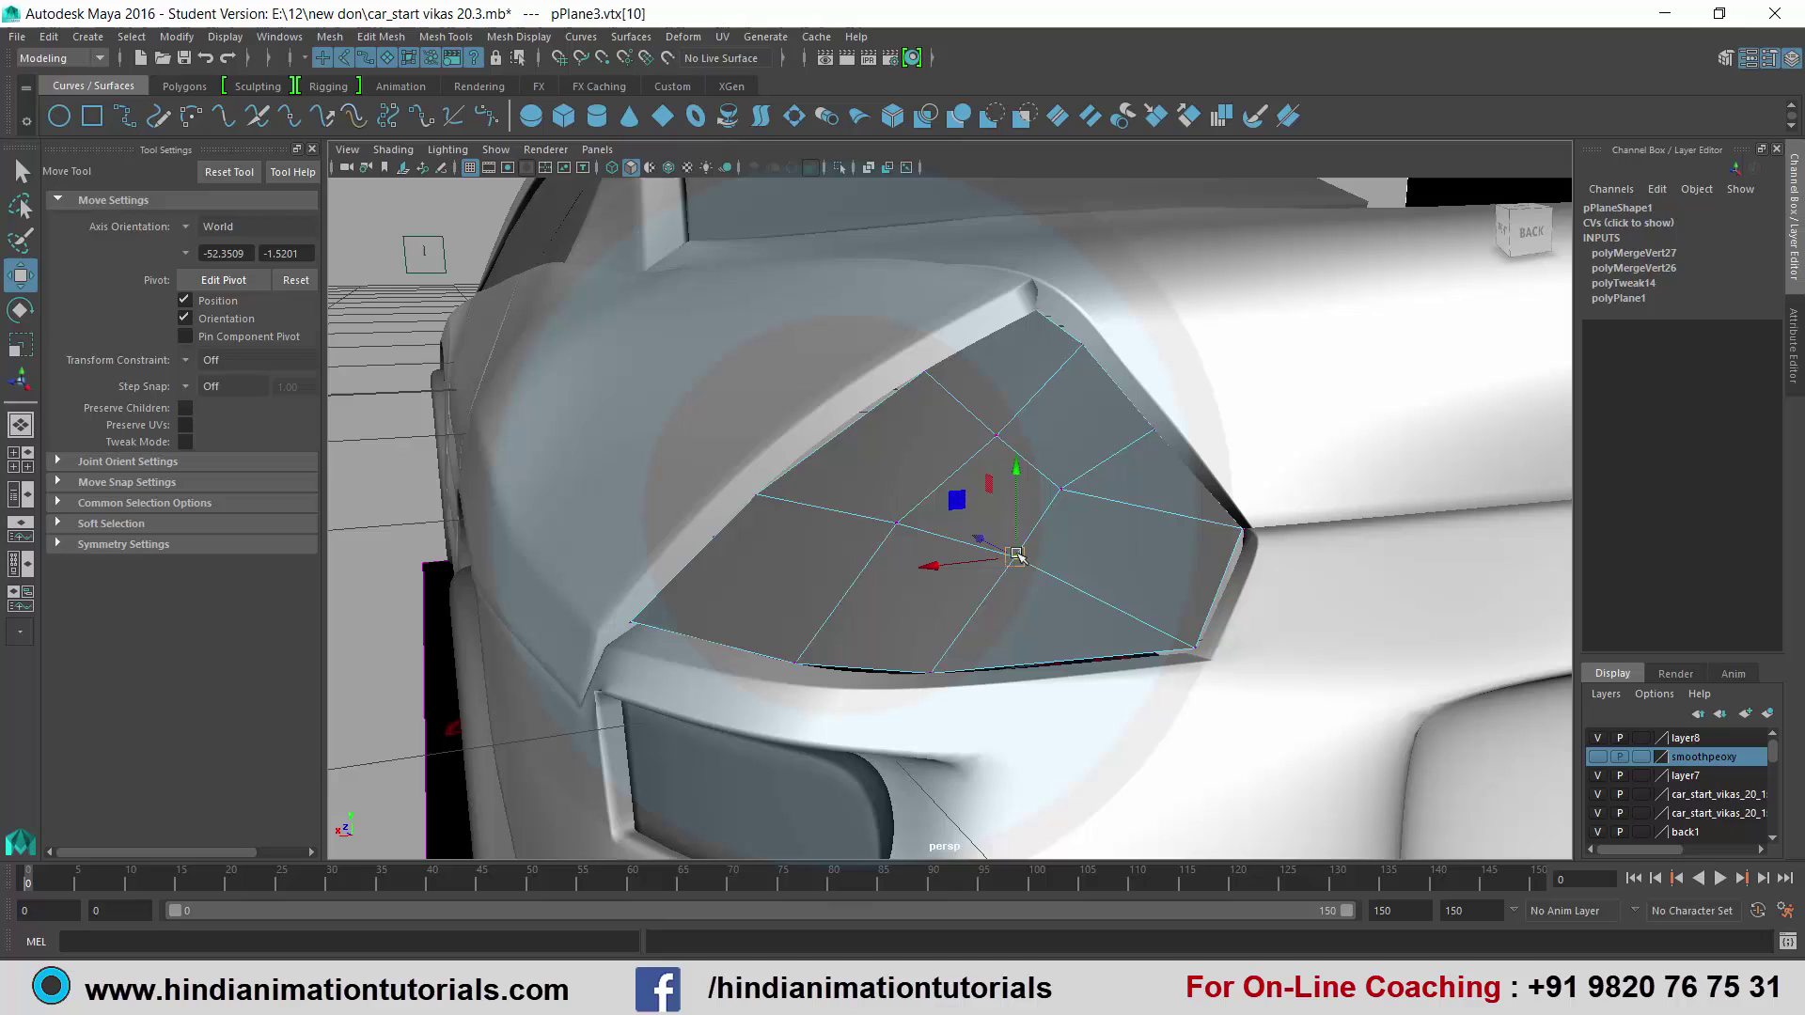
{"action": "left_click", "coordinate": [1057, 490]}
{"action": "left_click_drag", "start_coordinate": [1057, 491], "coordinate": [1074, 477]}
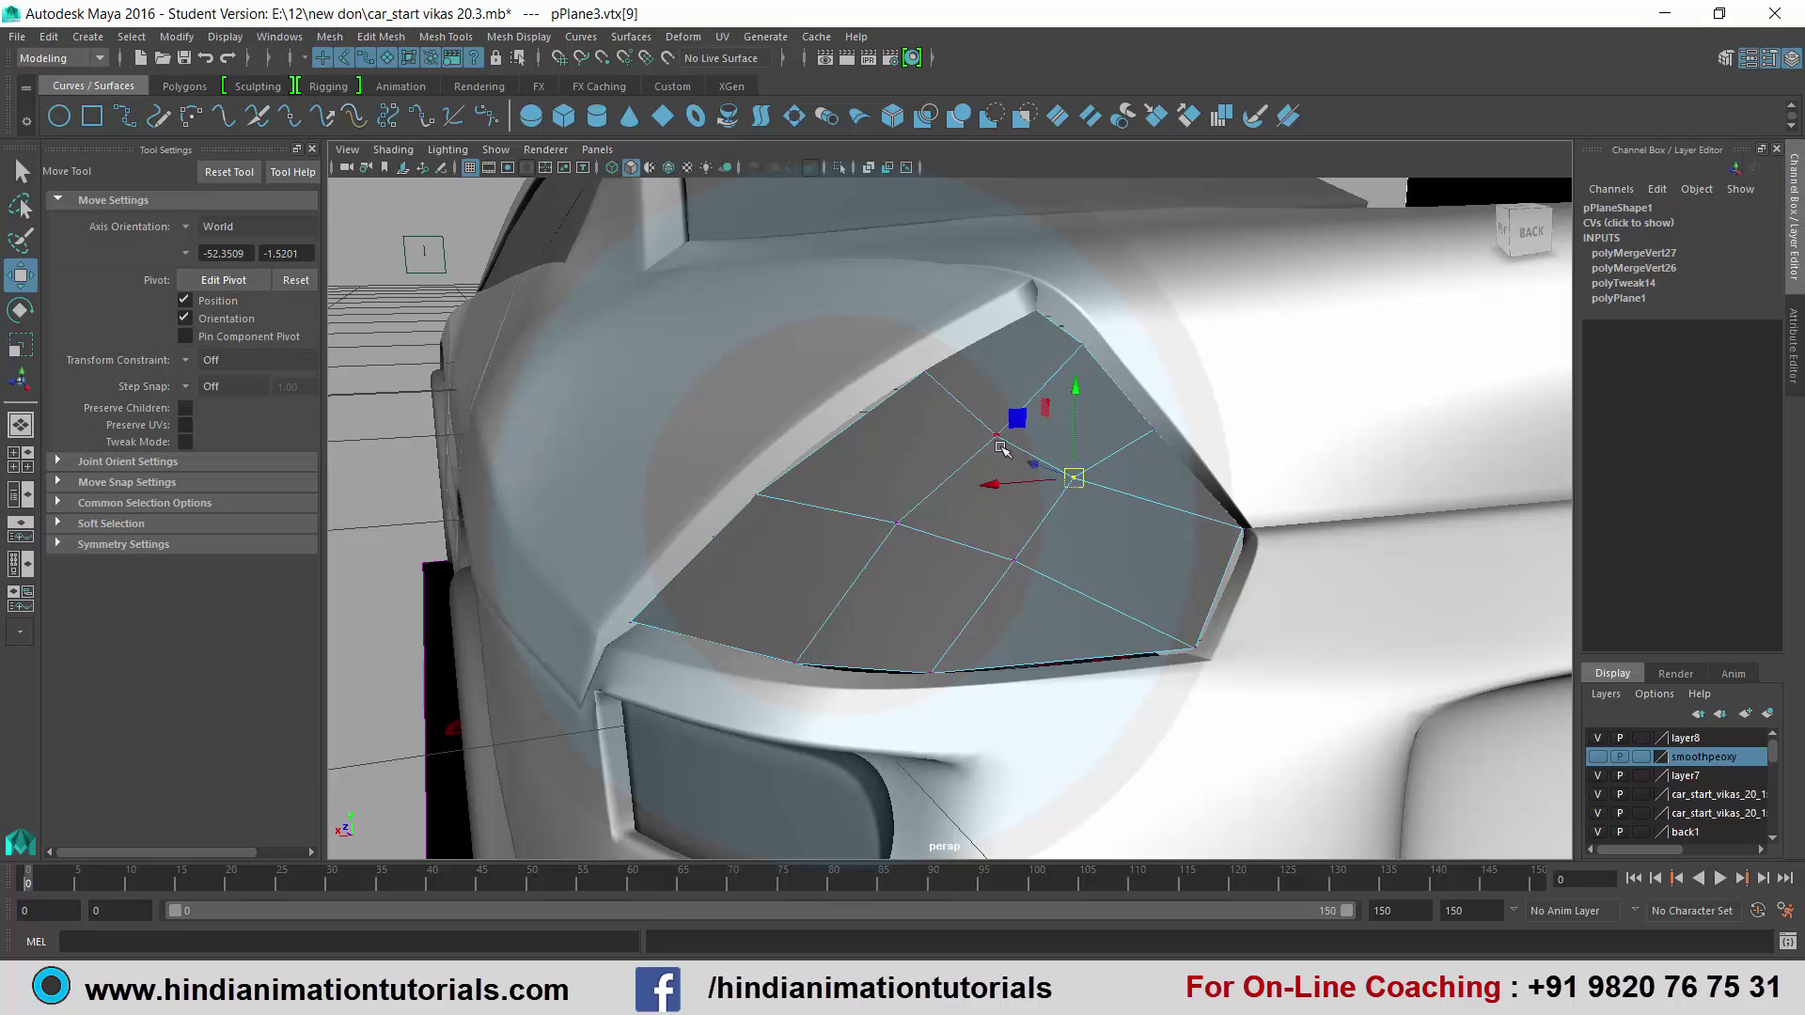
{"action": "left_click", "coordinate": [924, 378]}
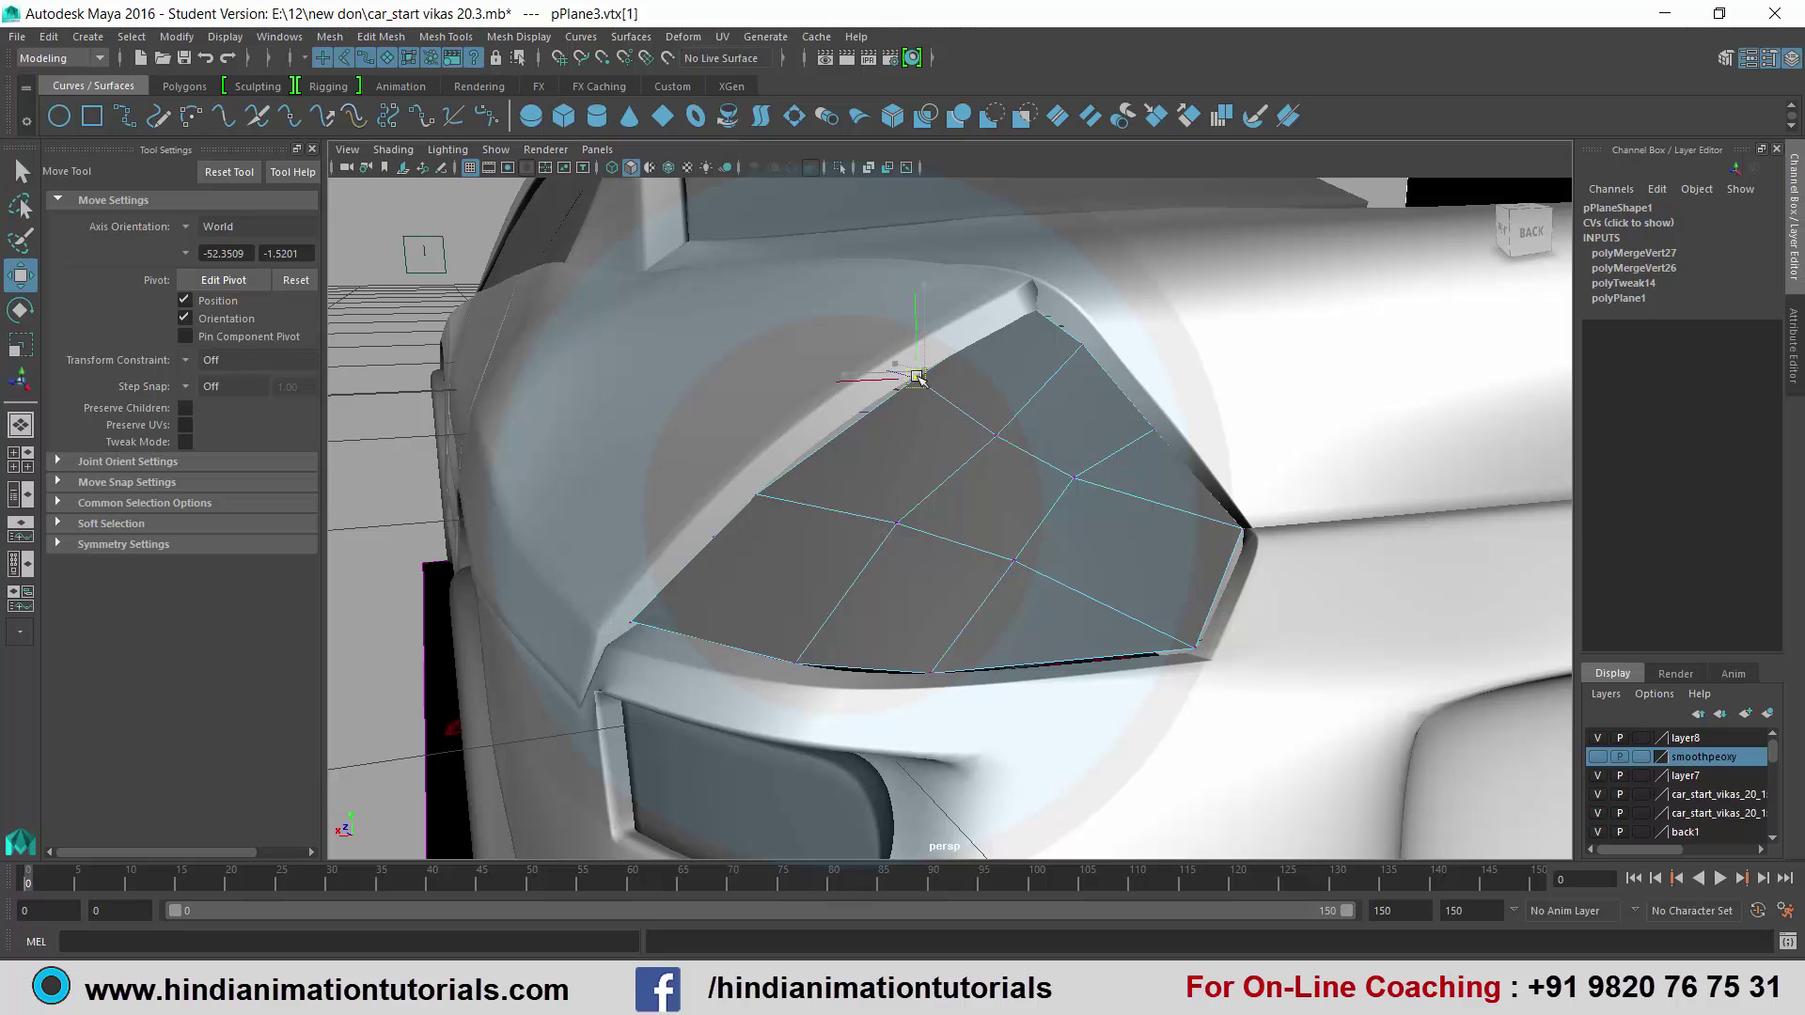
{"action": "mouse_move", "coordinate": [924, 378]}
{"action": "left_mouse_down"}
{"action": "mouse_move", "coordinate": [896, 388]}
{"action": "mouse_move", "coordinate": [888, 528]}
{"action": "left_mouse_up"}
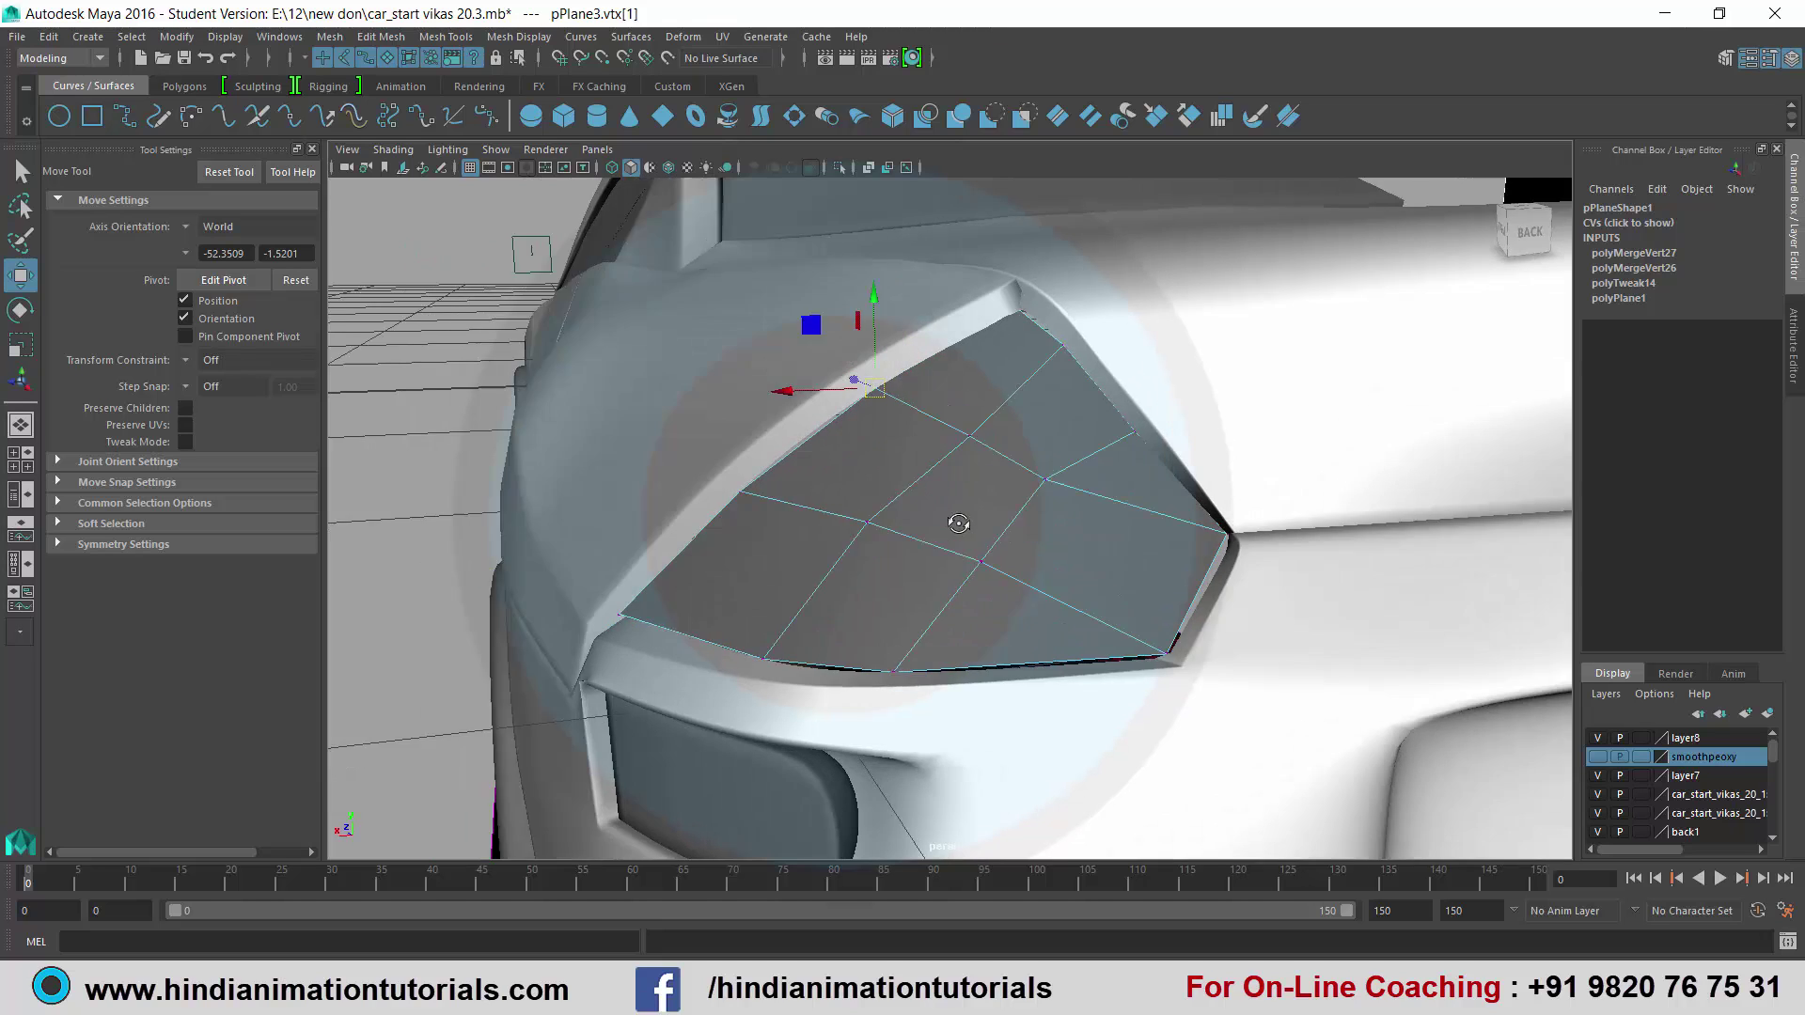
{"action": "left_click", "coordinate": [869, 497]}
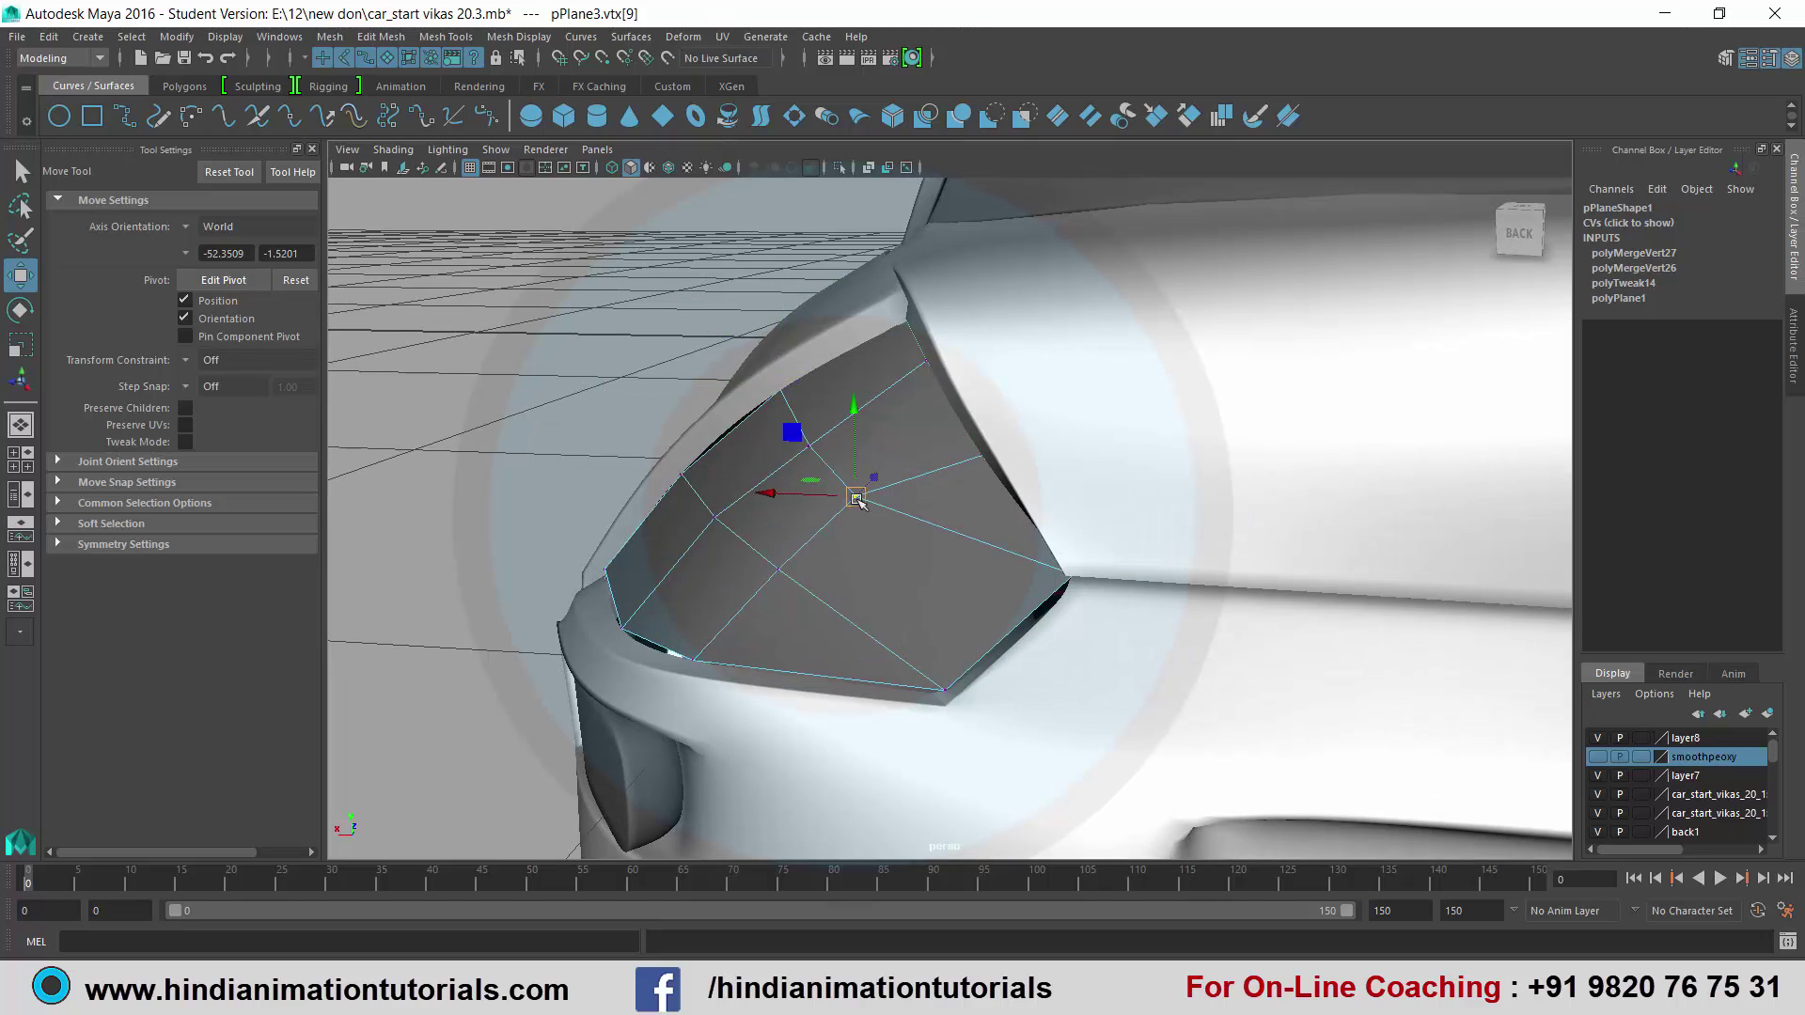
{"action": "left_click_drag", "start_coordinate": [869, 497], "coordinate": [952, 565]}
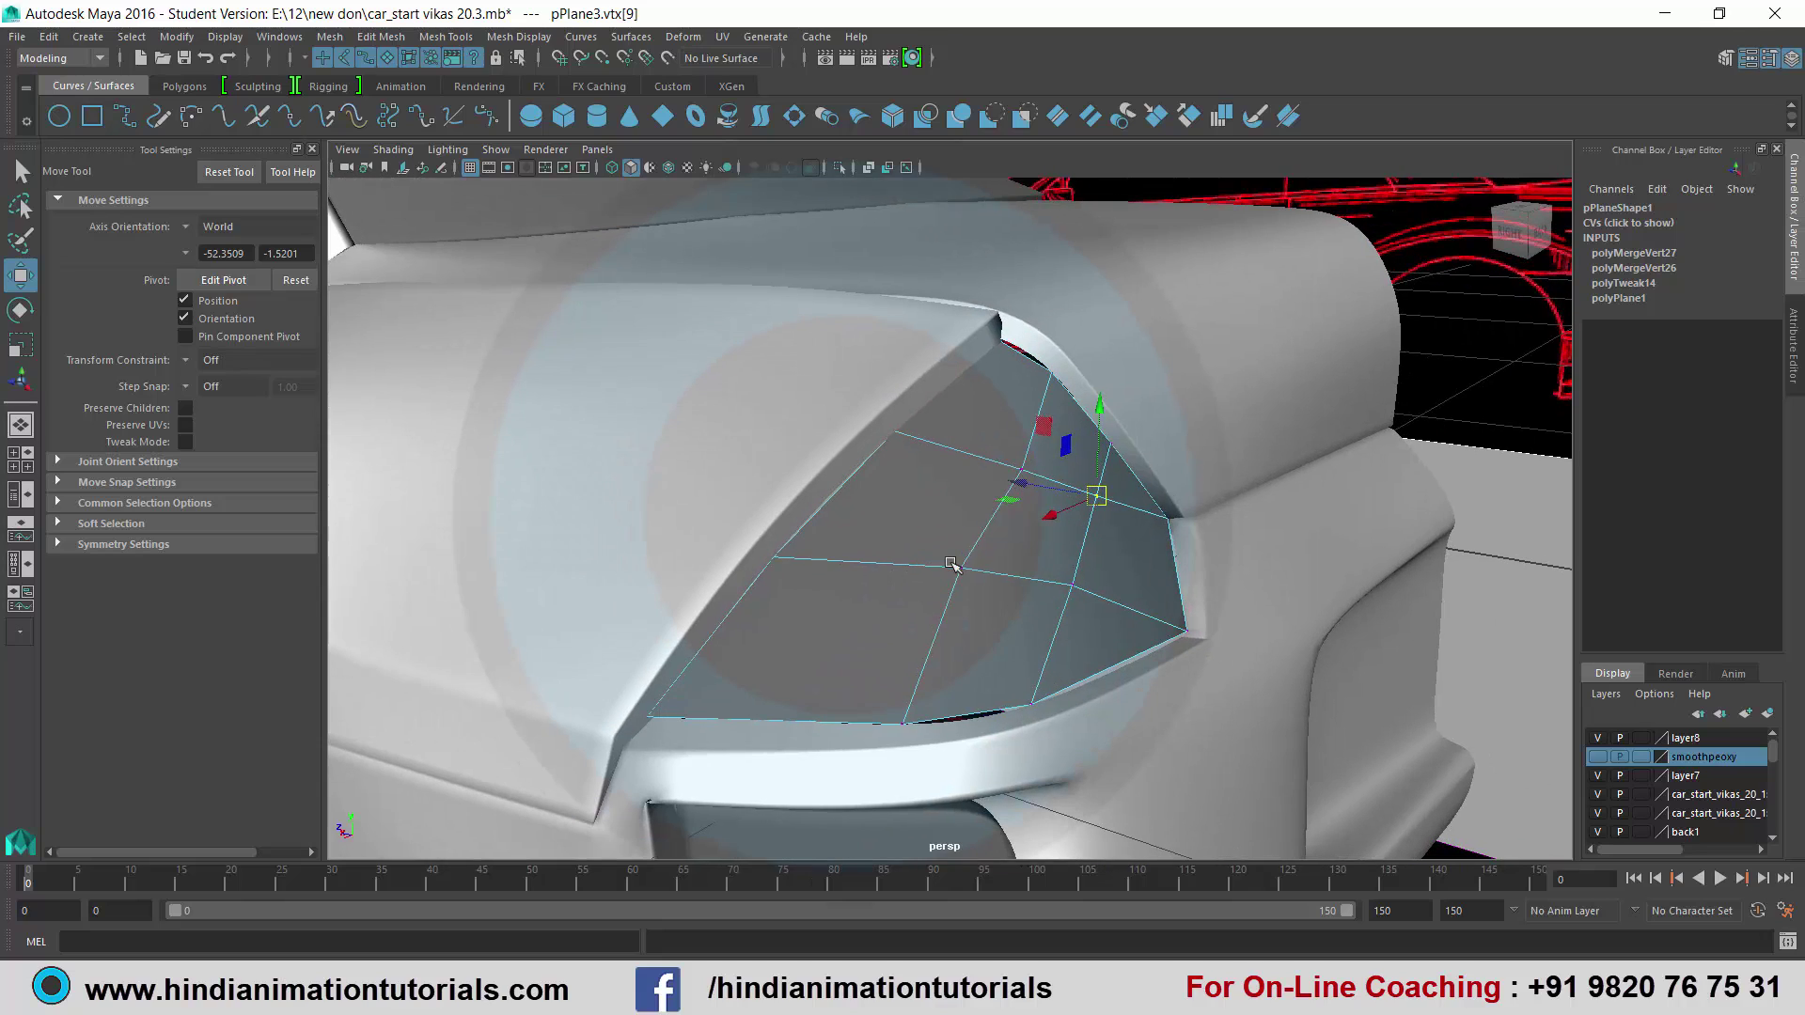
{"action": "left_click", "coordinate": [1023, 467]}
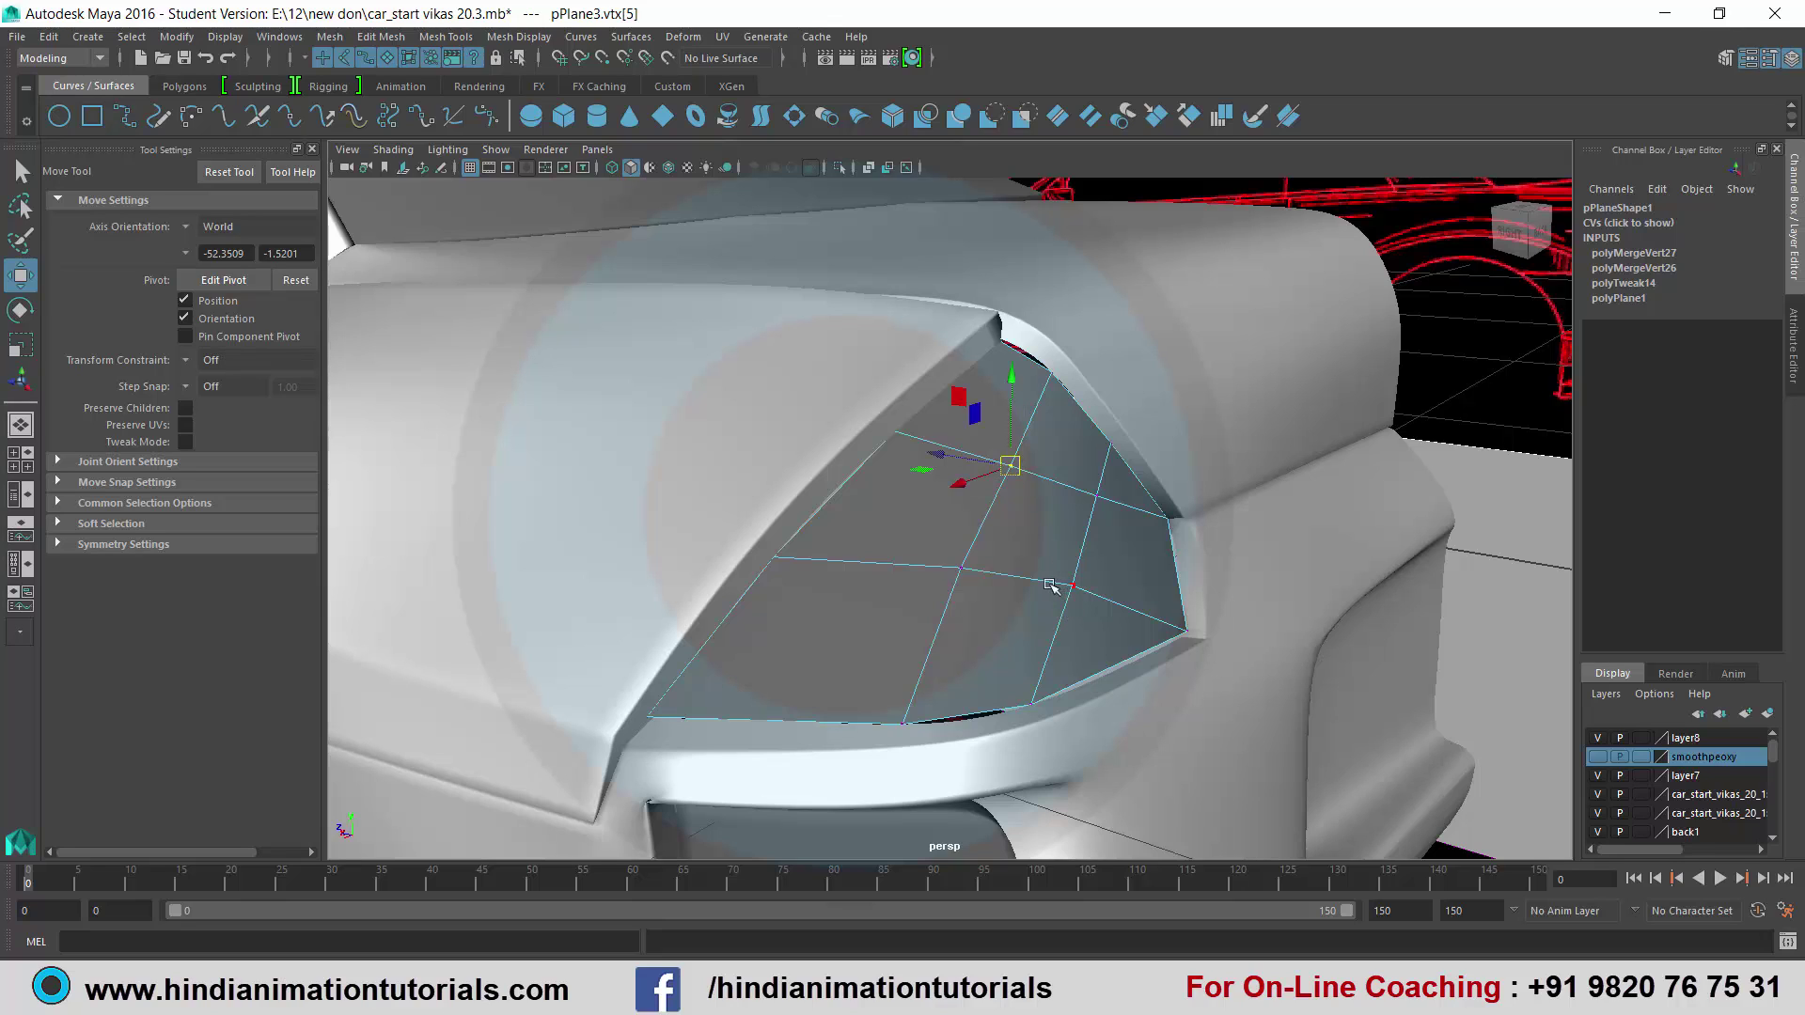
Switch to Edge mode and select the lens's border edge loop.
{"action": "right_click_drag", "start_coordinate": [1028, 526], "coordinate": [1029, 428]}
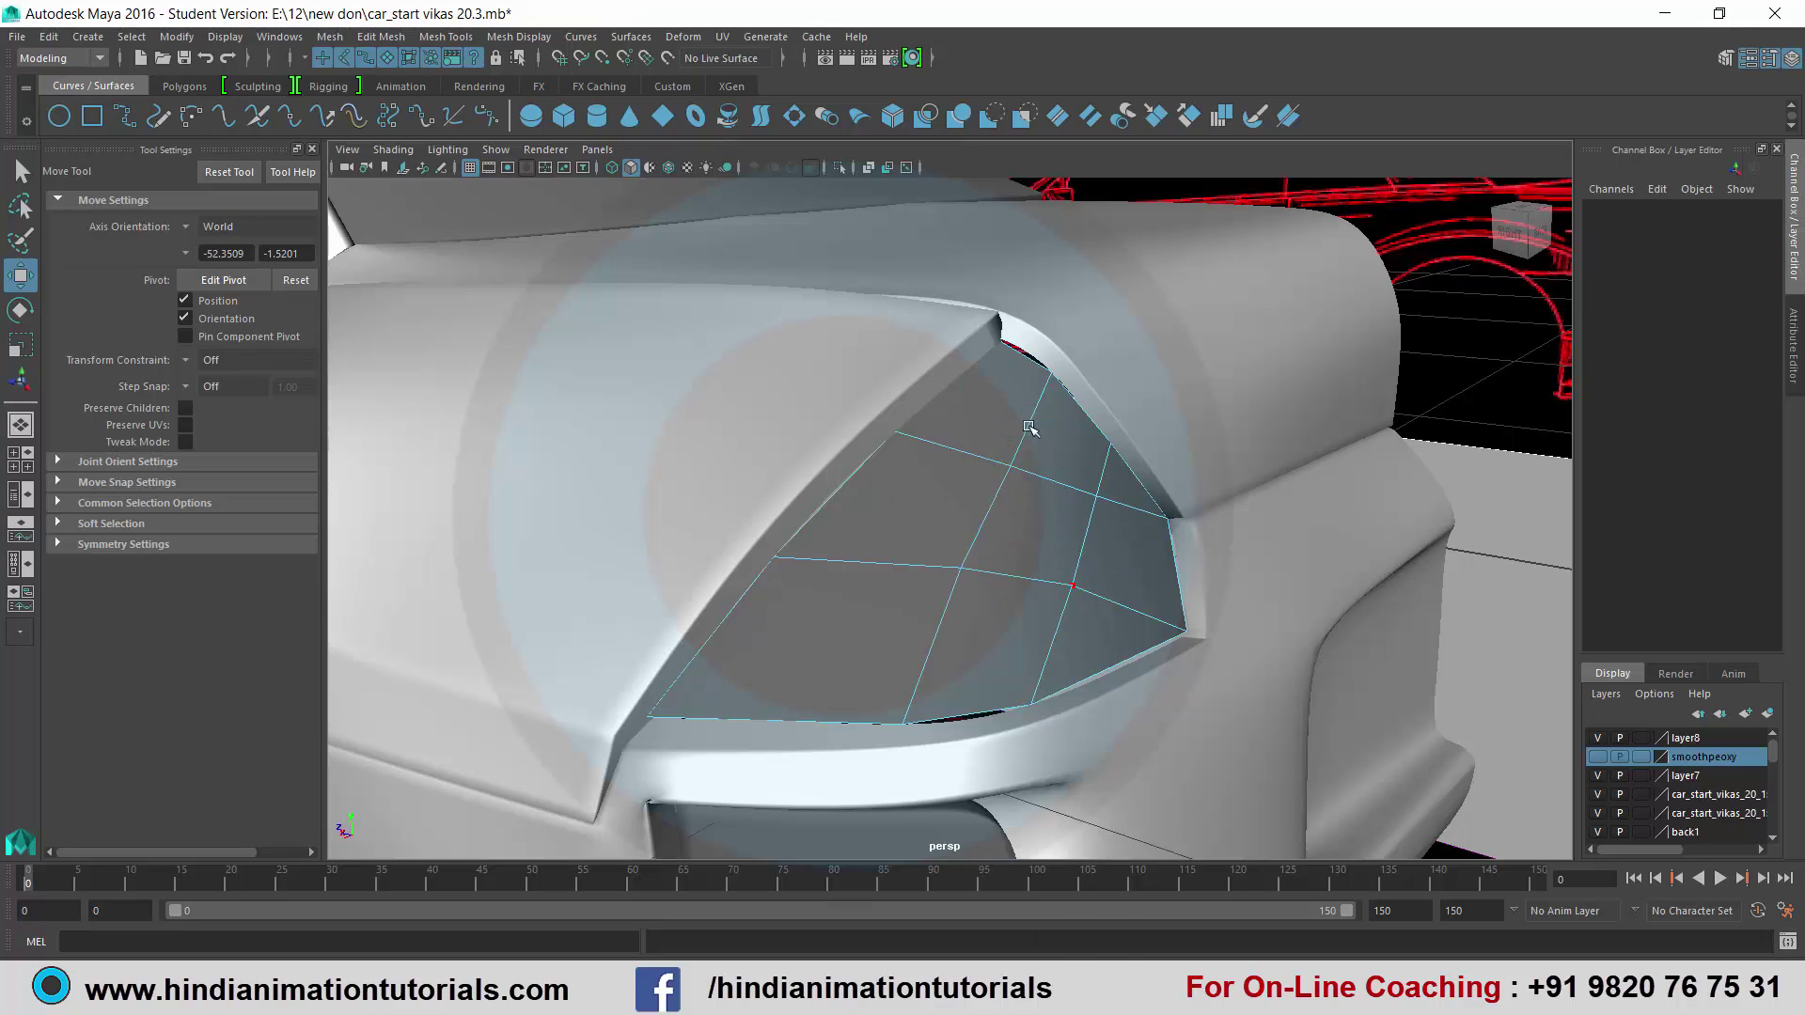
{"action": "double_click", "coordinate": [1013, 706]}
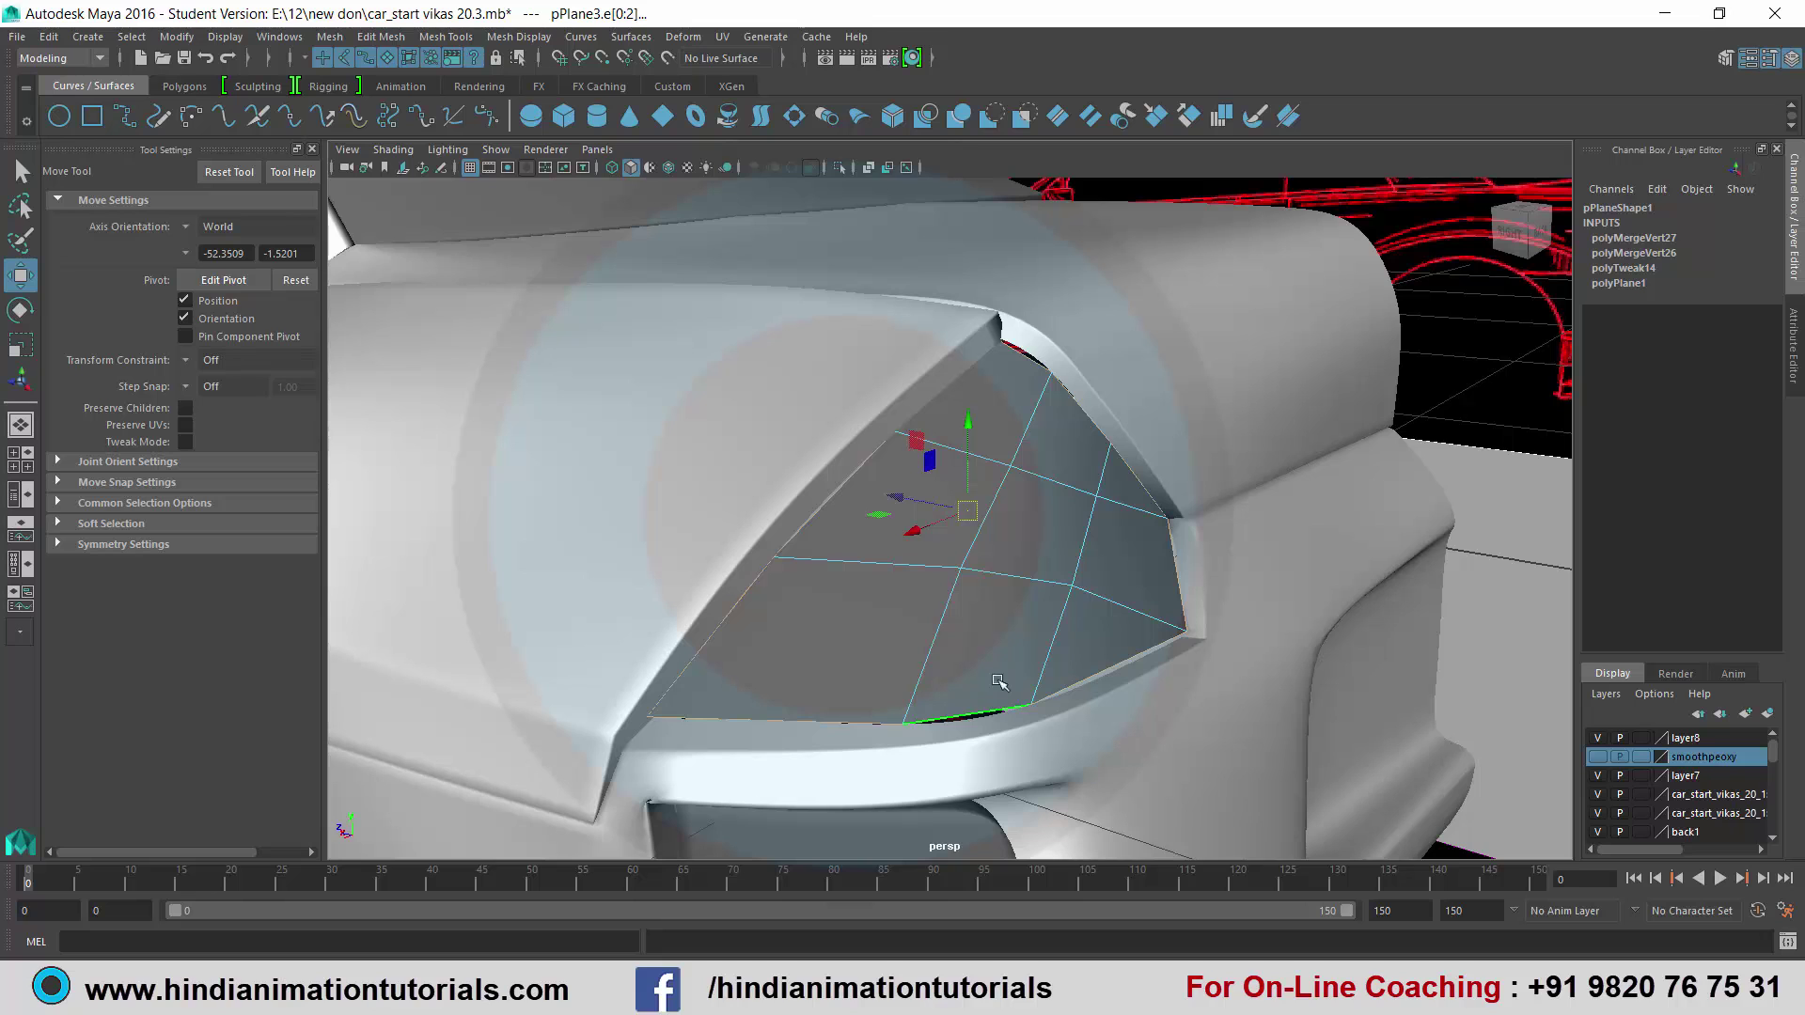
{"action": "left_click_drag", "start_coordinate": [1003, 623], "coordinate": [1035, 623], "text": "alt"}
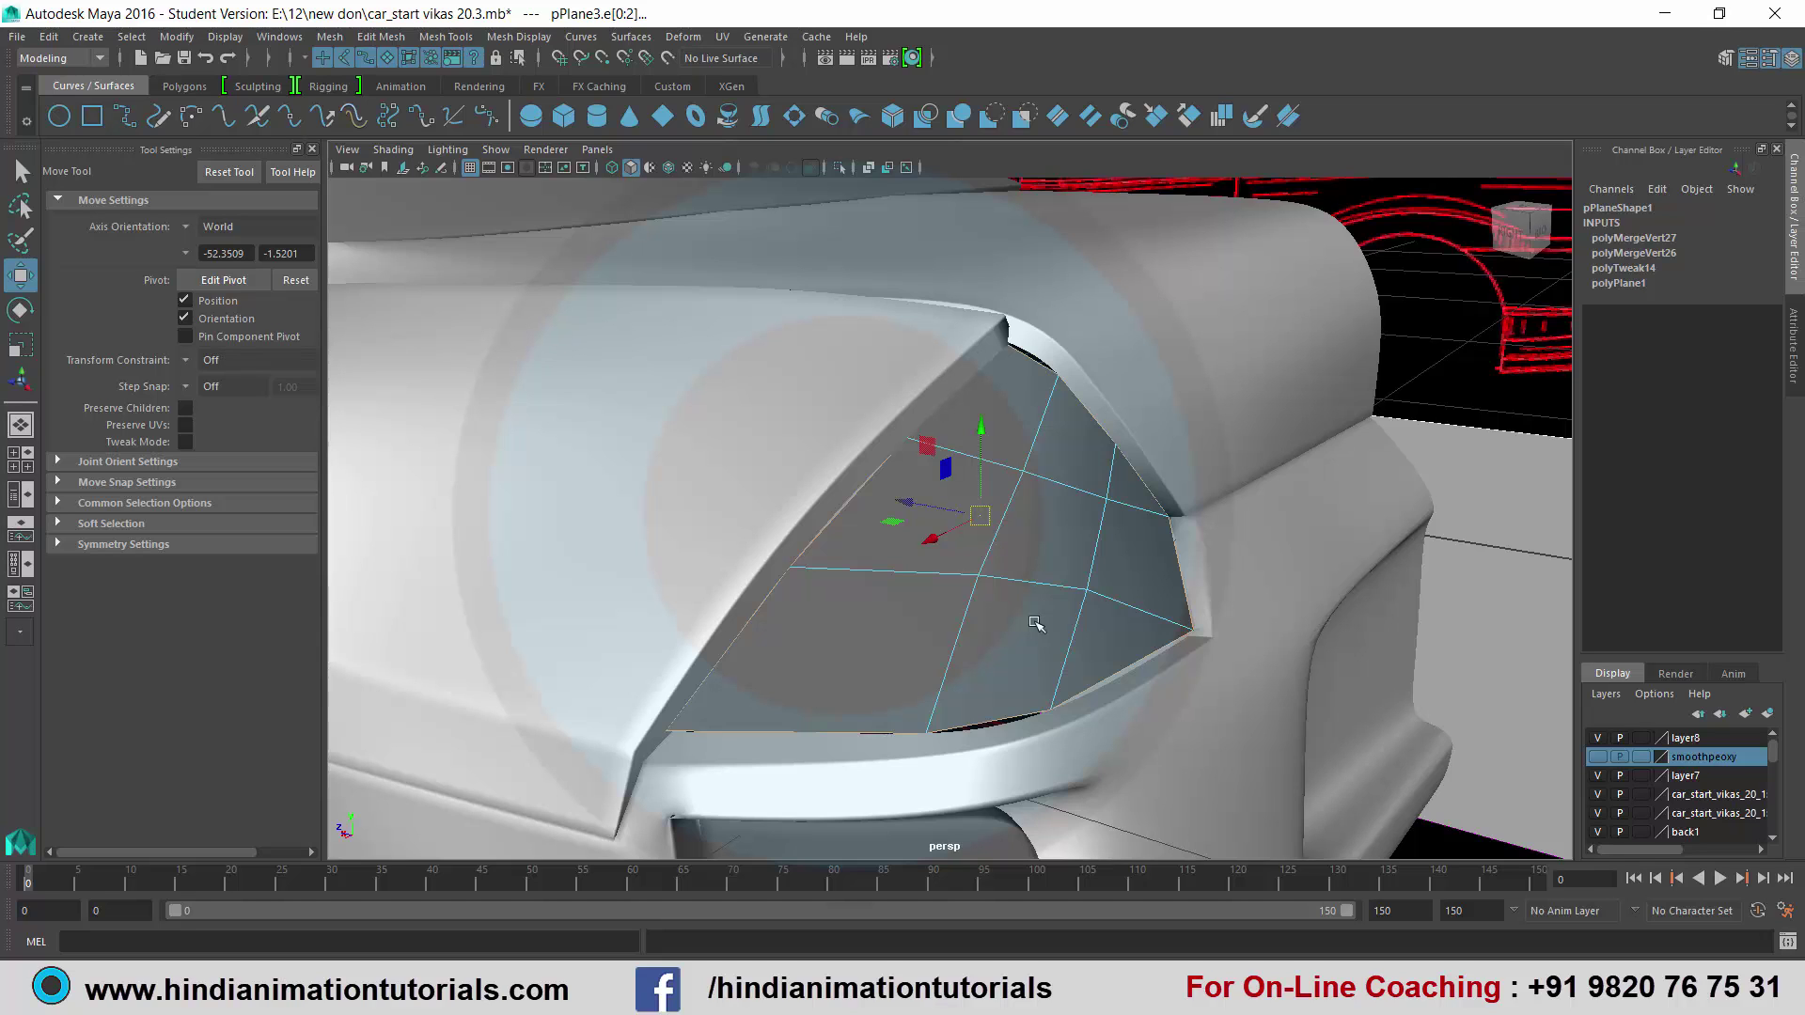
Extrude the lens border edges into the recess to Local Translate Z -0.052, checked in isolation.
{"action": "key", "text": "ctrl+e"}
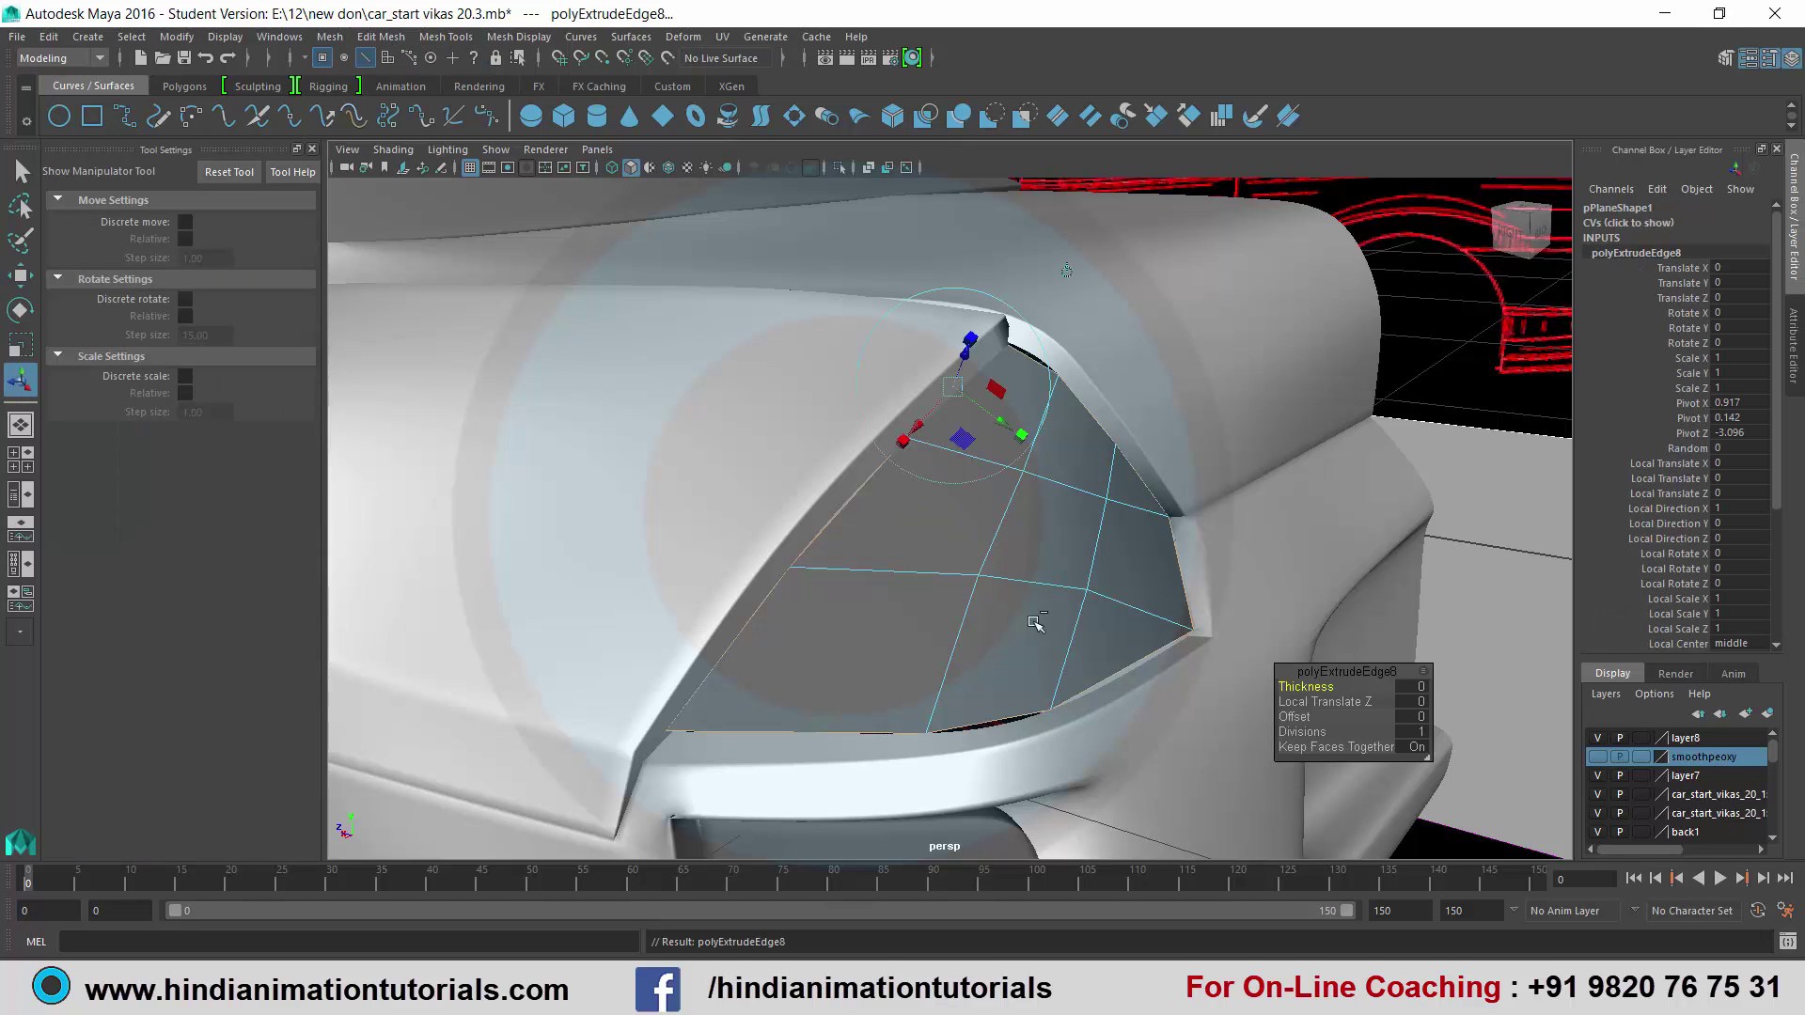
{"action": "left_click_drag", "start_coordinate": [1007, 625], "coordinate": [1002, 606], "text": "alt"}
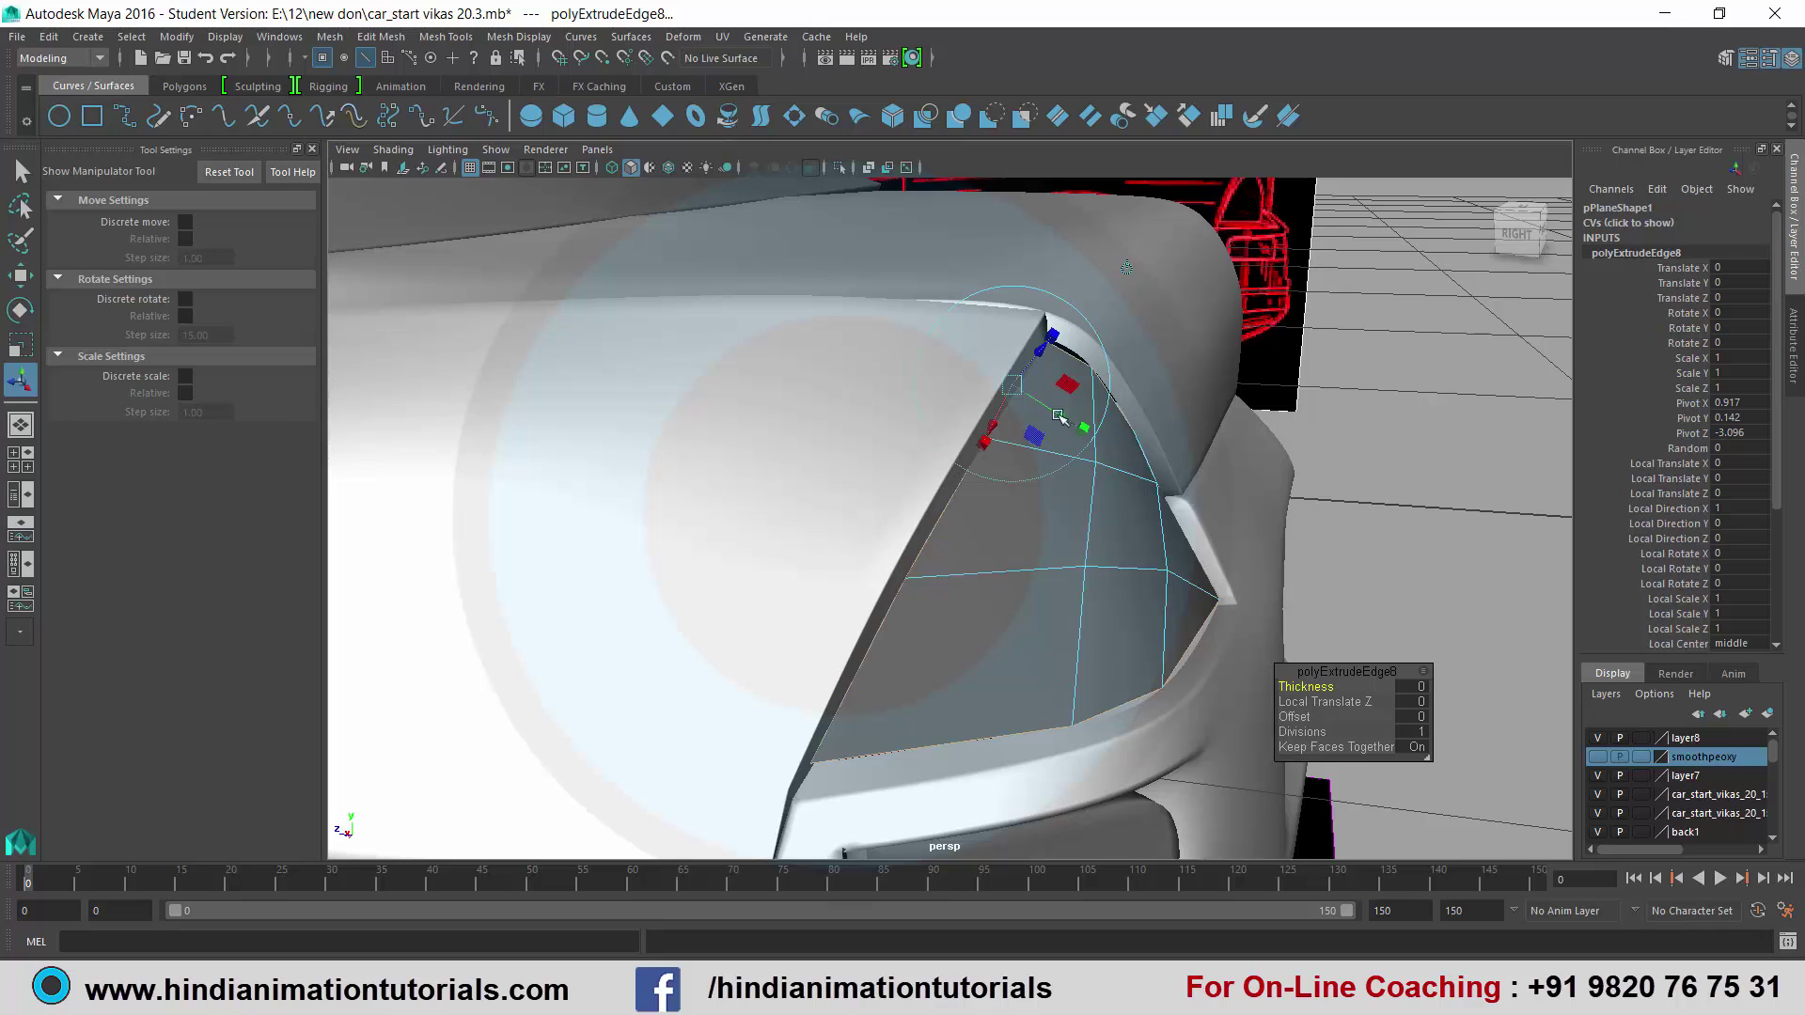
{"action": "left_click_drag", "start_coordinate": [1043, 352], "coordinate": [1023, 376]}
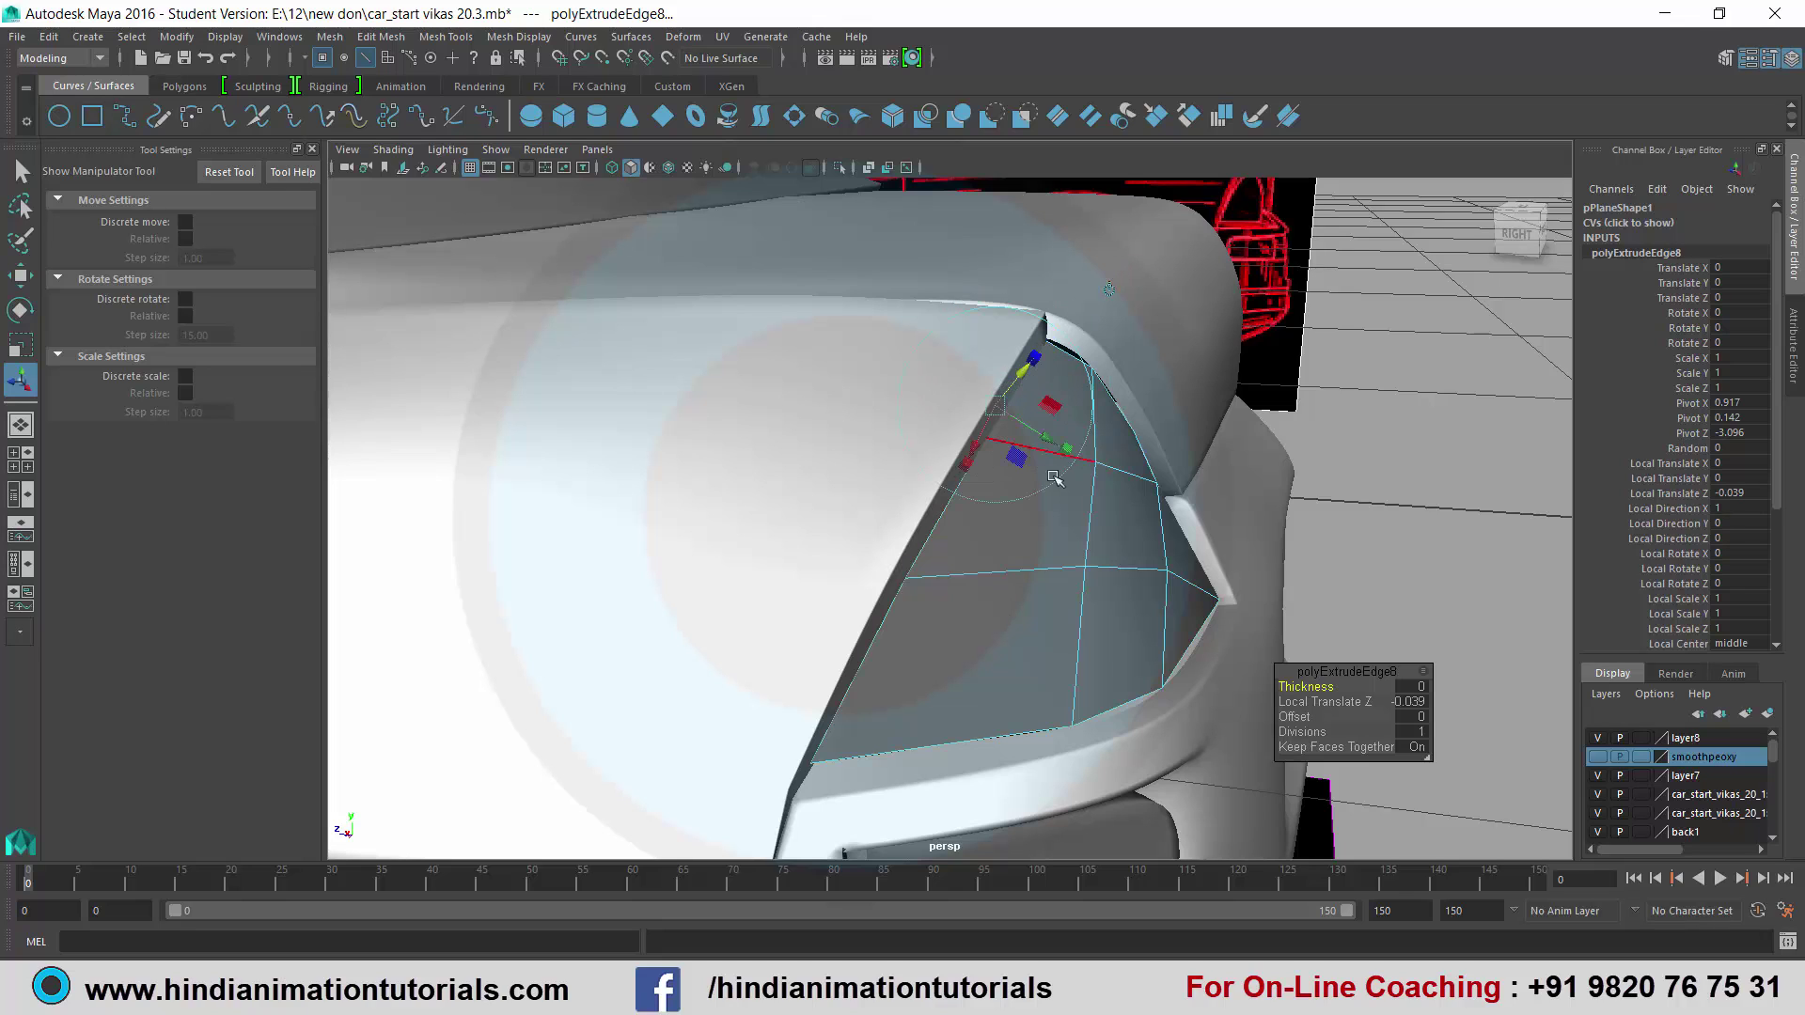
{"action": "mouse_move", "coordinate": [1034, 441]}
{"action": "left_mouse_down", "text": "alt"}
{"action": "mouse_move", "coordinate": [1014, 515]}
{"action": "mouse_move", "coordinate": [833, 446]}
{"action": "mouse_move", "coordinate": [1023, 435]}
{"action": "mouse_move", "coordinate": [1065, 459]}
{"action": "left_mouse_up", "text": "alt"}
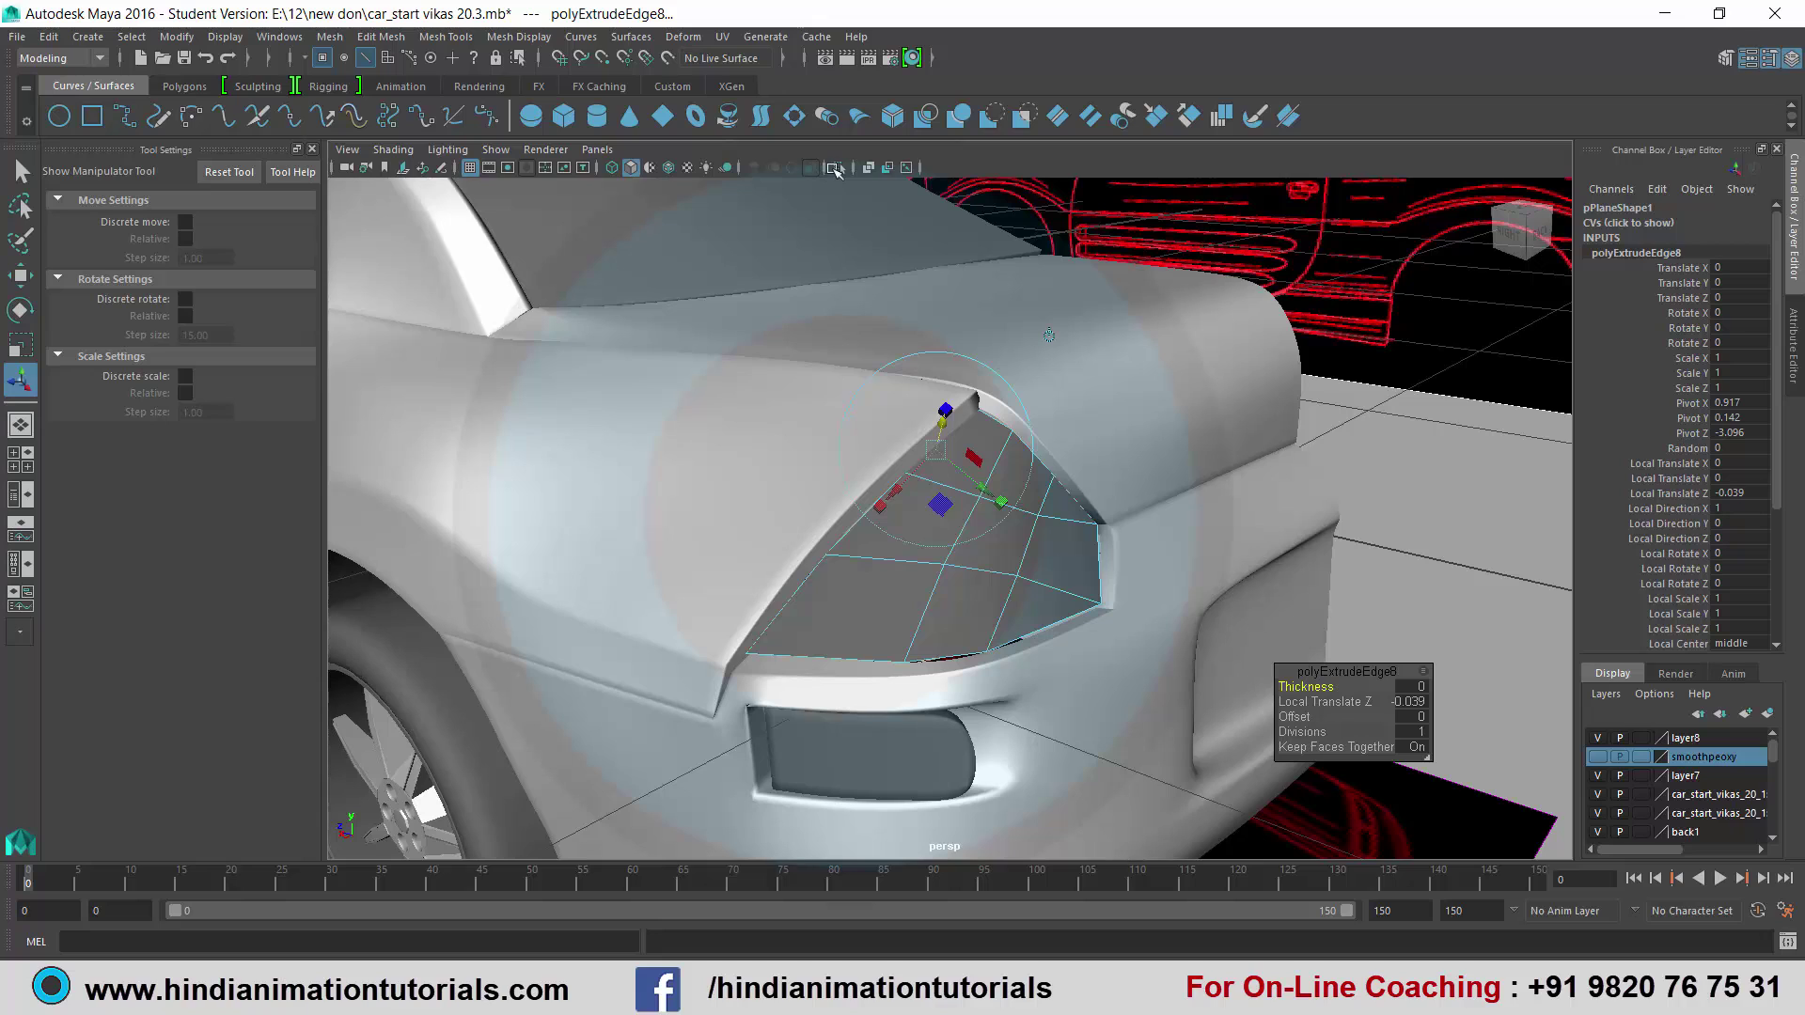
{"action": "left_click", "coordinate": [839, 167]}
{"action": "mouse_move", "coordinate": [1031, 547]}
{"action": "left_mouse_down", "text": "alt"}
{"action": "mouse_move", "coordinate": [940, 545]}
{"action": "mouse_move", "coordinate": [1015, 602]}
{"action": "mouse_move", "coordinate": [1109, 607]}
{"action": "mouse_move", "coordinate": [1068, 600]}
{"action": "left_mouse_up", "text": "alt"}
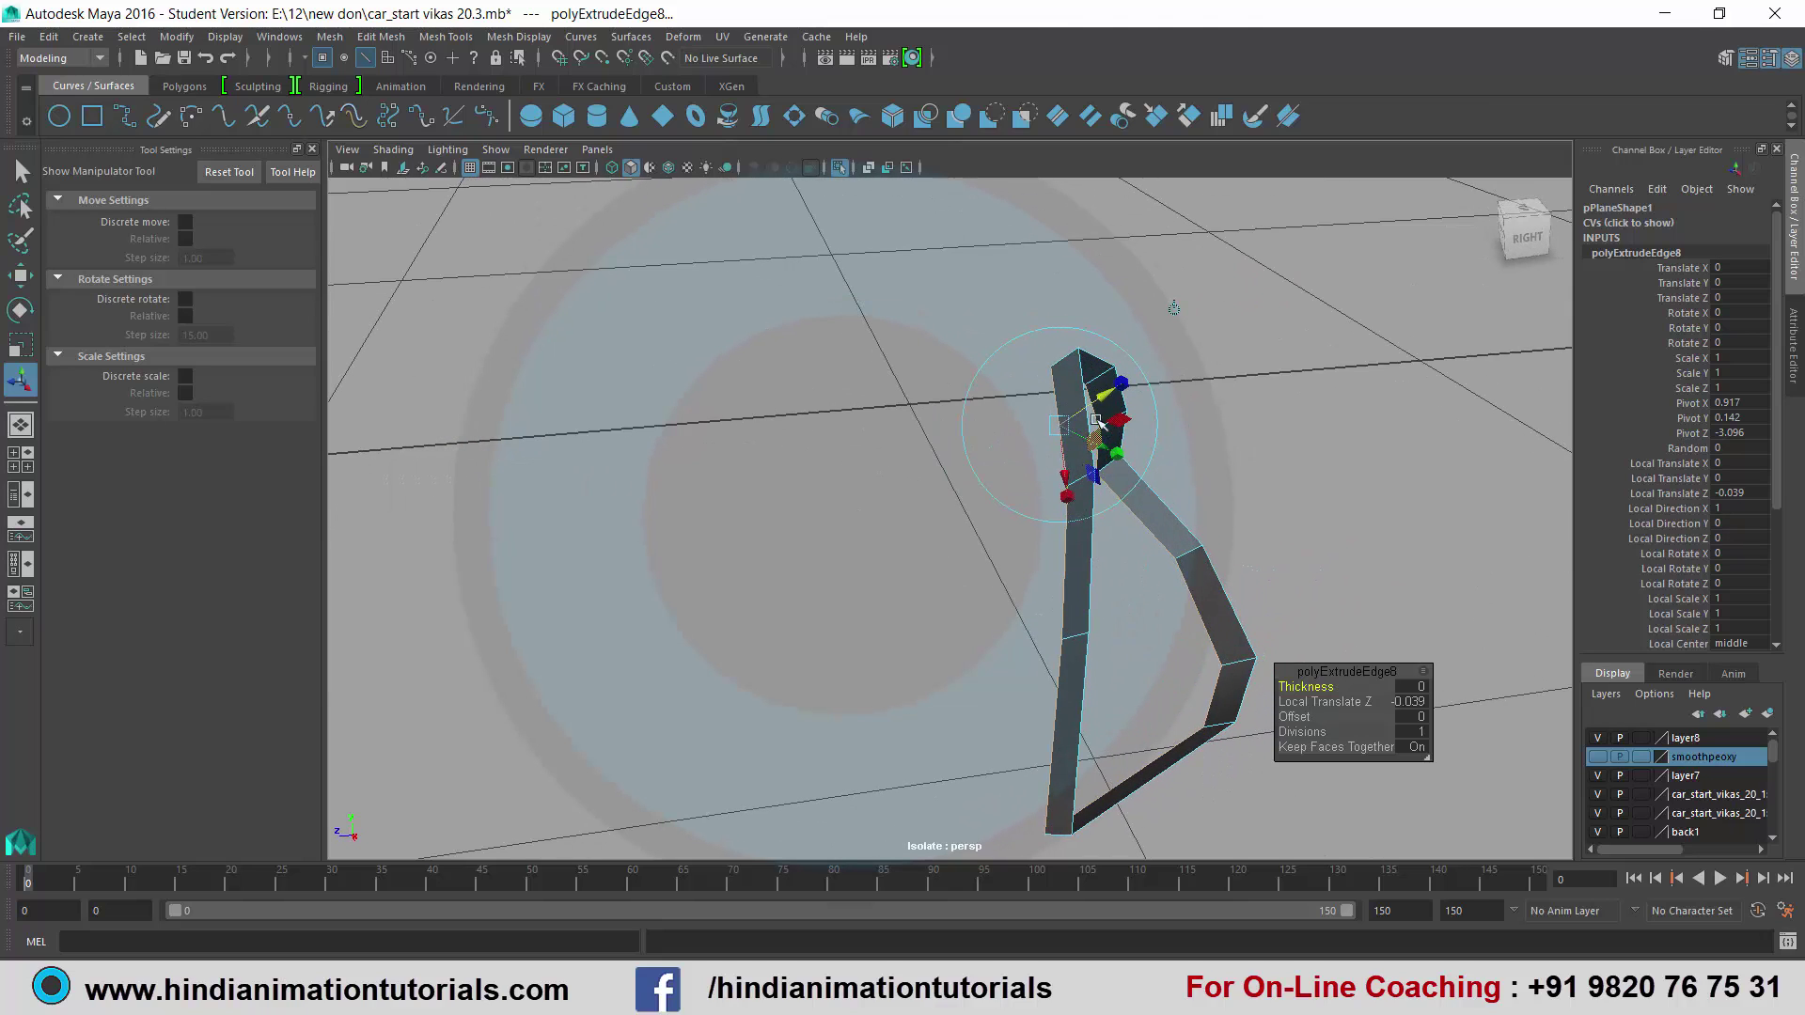
{"action": "left_click_drag", "start_coordinate": [1108, 400], "coordinate": [1097, 404]}
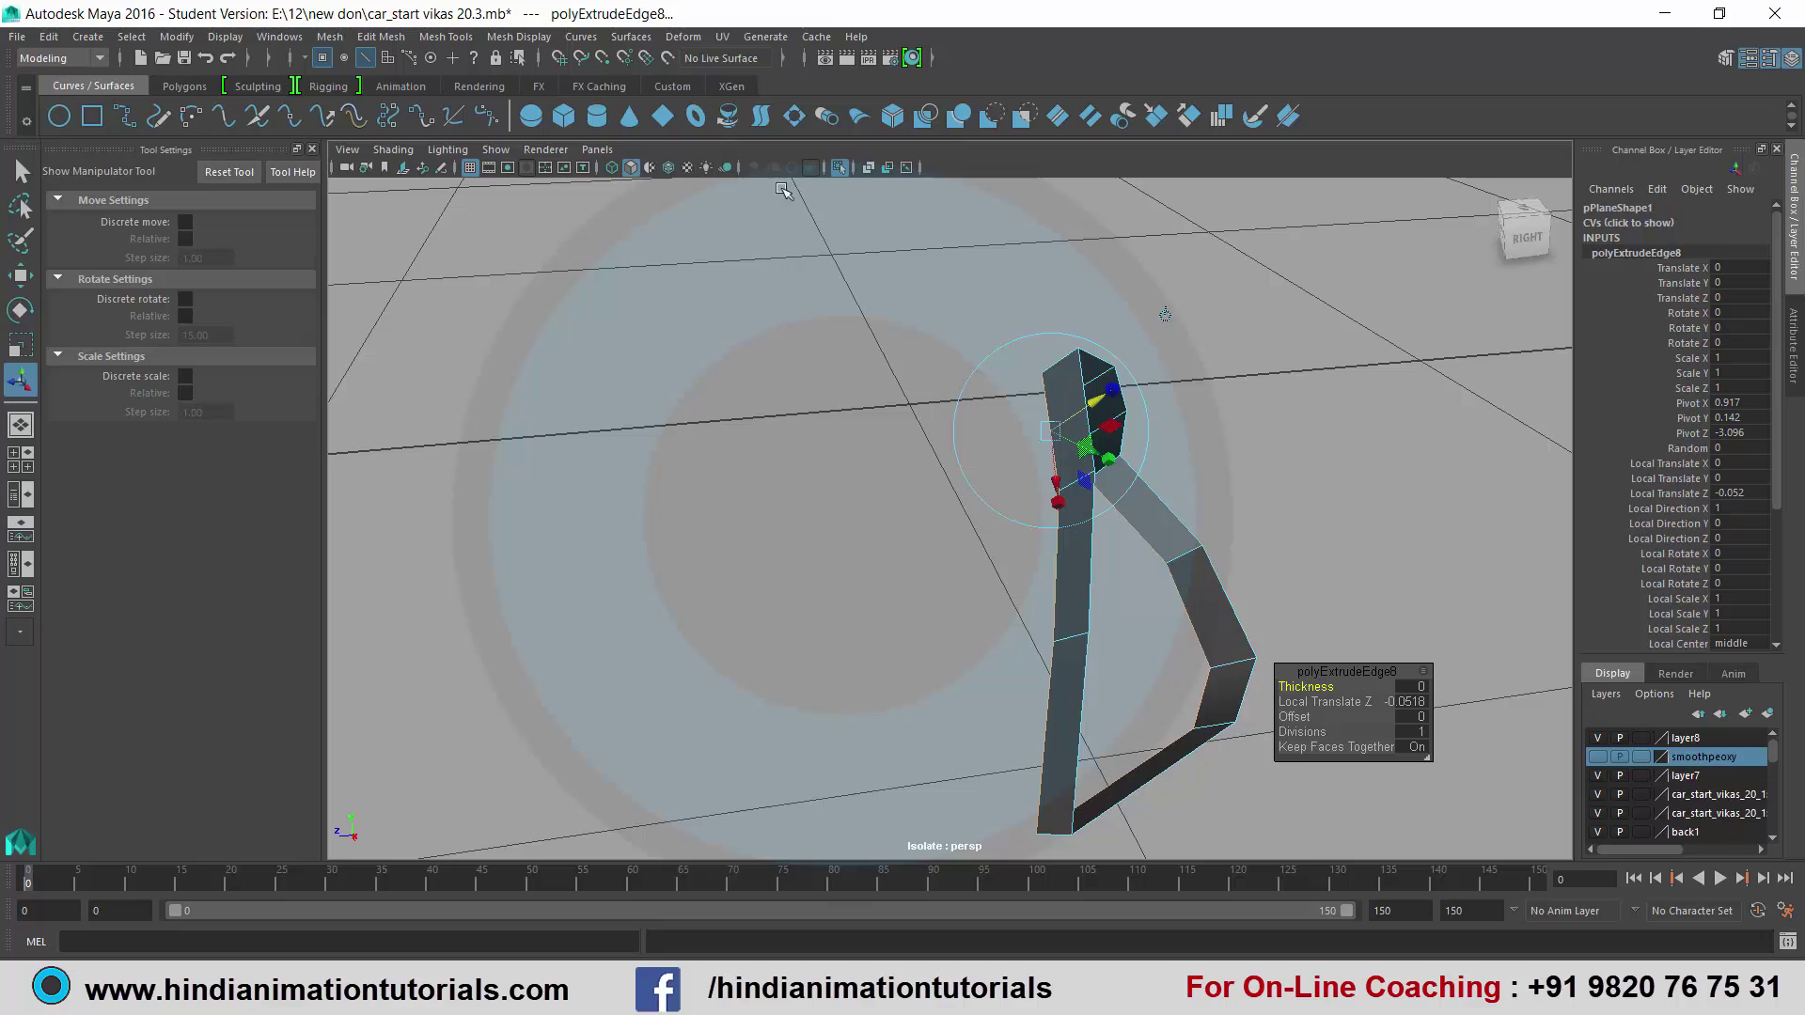
Show the whole car again, check the rim, and select and frame the lens object.
{"action": "left_click", "coordinate": [841, 168]}
{"action": "mouse_move", "coordinate": [1370, 367]}
{"action": "left_mouse_down", "text": "alt"}
{"action": "mouse_move", "coordinate": [1088, 323]}
{"action": "mouse_move", "coordinate": [1247, 369]}
{"action": "mouse_move", "coordinate": [1241, 310]}
{"action": "mouse_move", "coordinate": [1236, 337]}
{"action": "left_mouse_up", "text": "alt"}
{"action": "left_click_drag", "start_coordinate": [950, 514], "coordinate": [949, 512], "text": "alt"}
{"action": "right_click_drag", "start_coordinate": [974, 515], "coordinate": [1062, 450]}
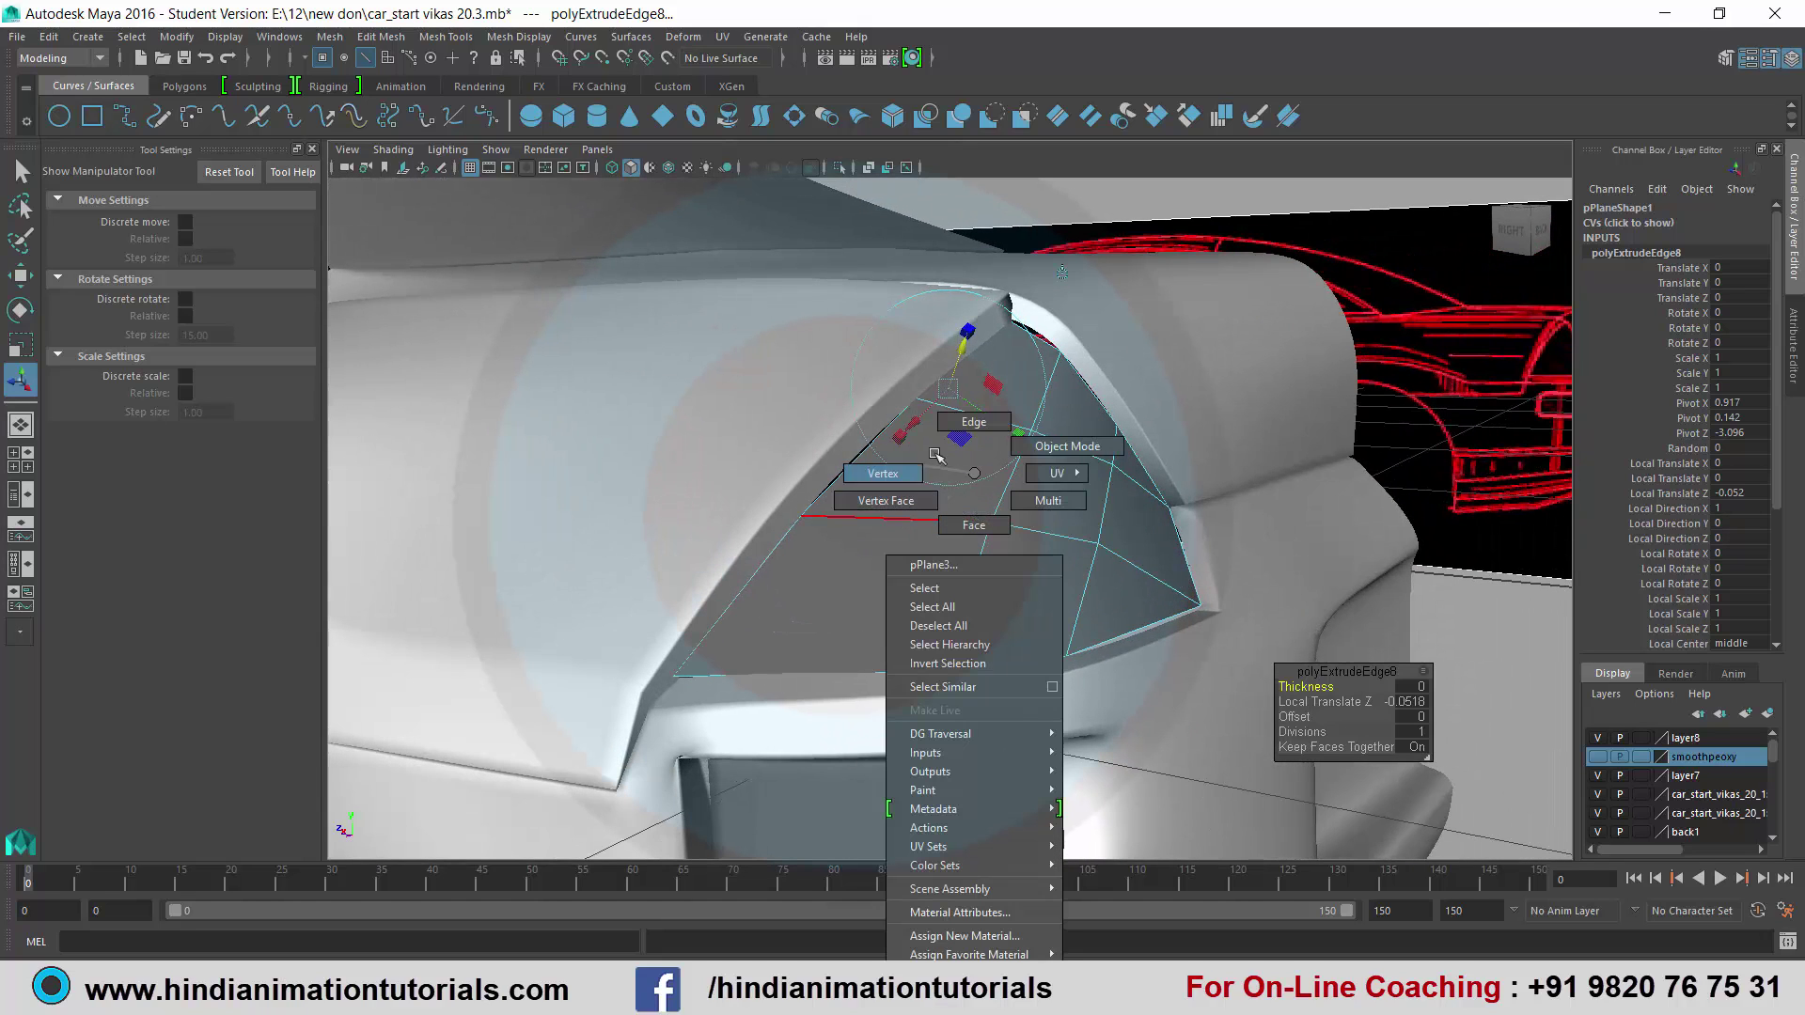
{"action": "left_click", "coordinate": [1051, 496]}
{"action": "key", "text": "f"}
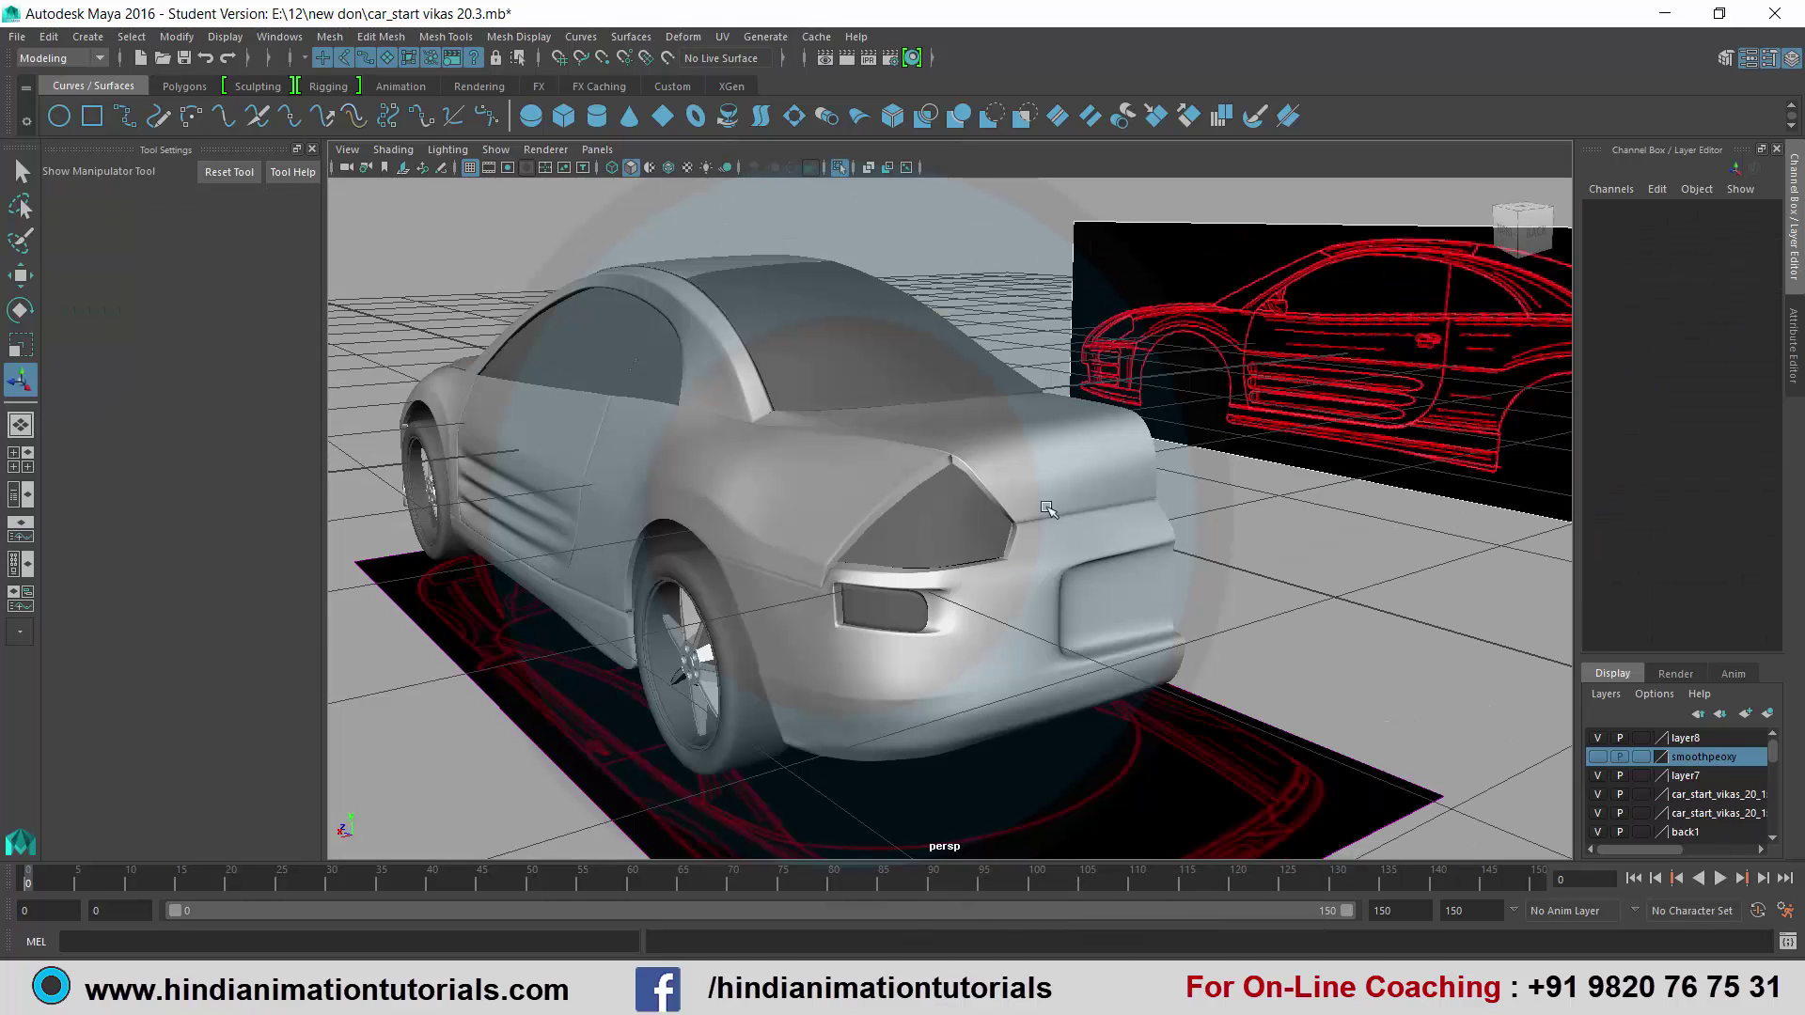
Select the car body surface, fender and rear bumper panels.
{"action": "scroll", "coordinate": [921, 526], "scroll_direction": "up", "scroll_amount": 2}
{"action": "scroll", "coordinate": [926, 552], "scroll_direction": "up", "scroll_amount": 2}
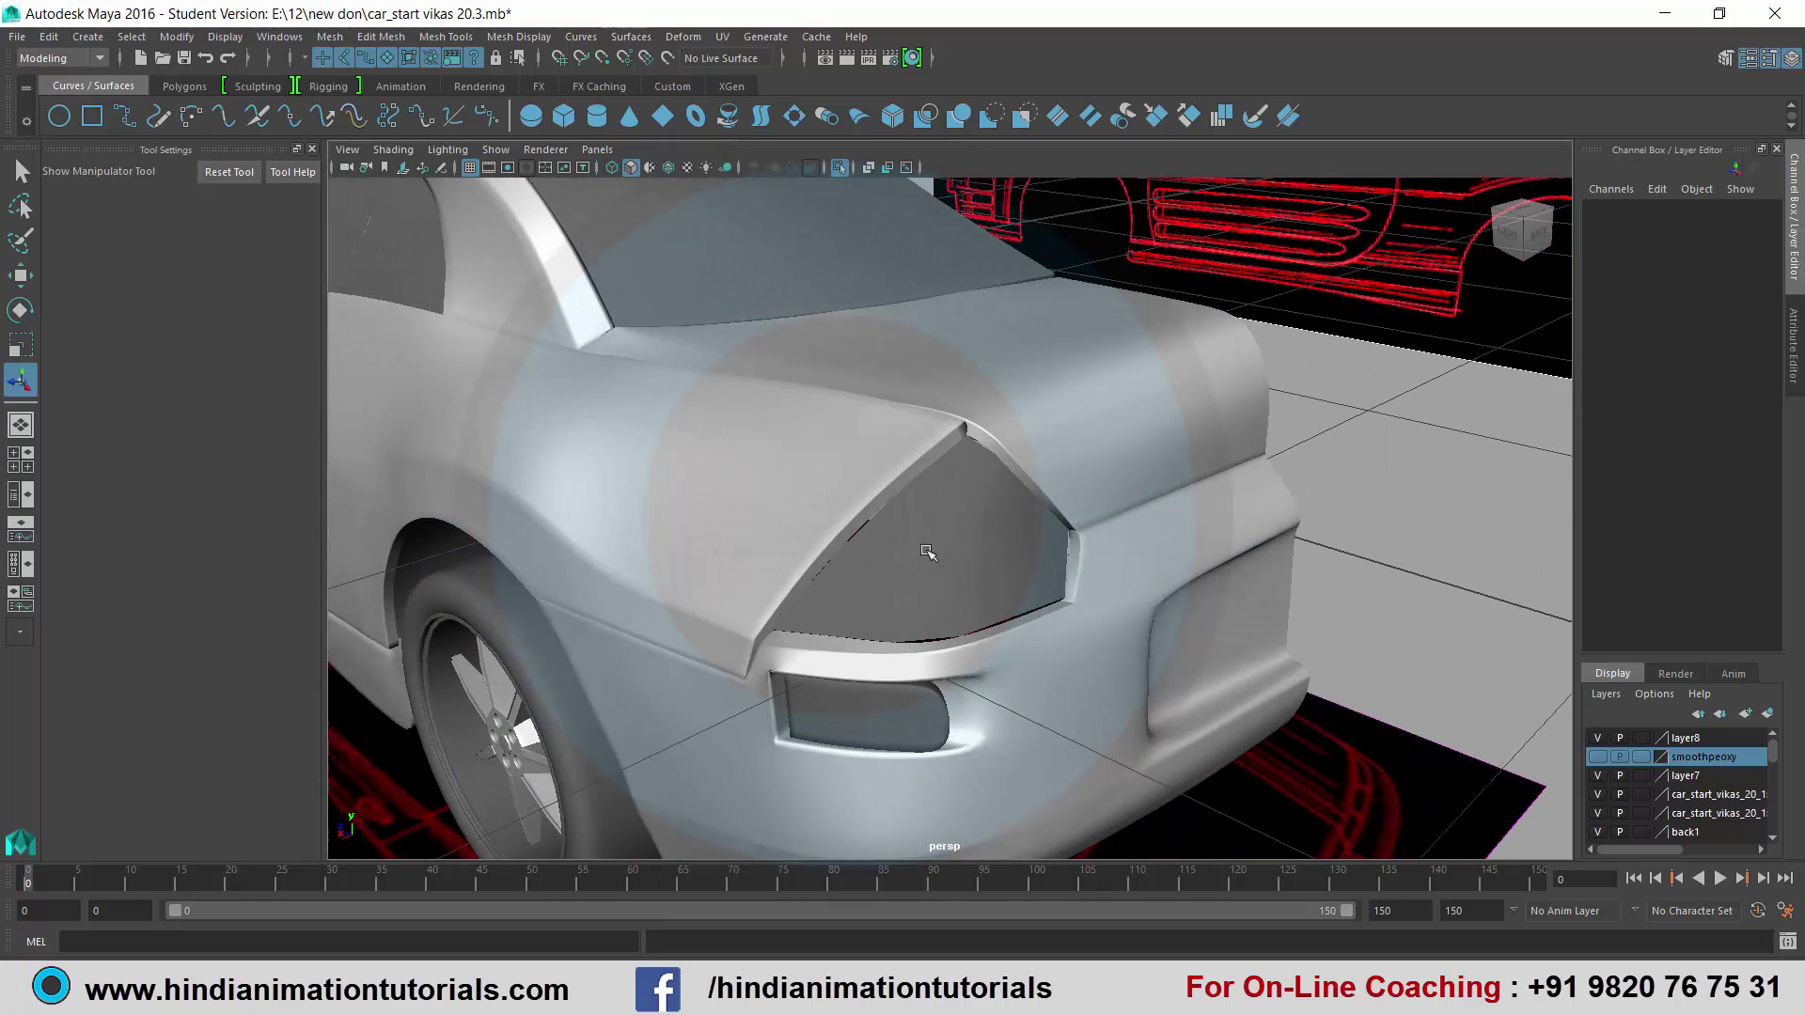
{"action": "scroll", "coordinate": [926, 551], "scroll_direction": "up", "scroll_amount": 2}
{"action": "scroll", "coordinate": [950, 564], "scroll_direction": "up", "scroll_amount": 2}
{"action": "left_click", "coordinate": [948, 540]}
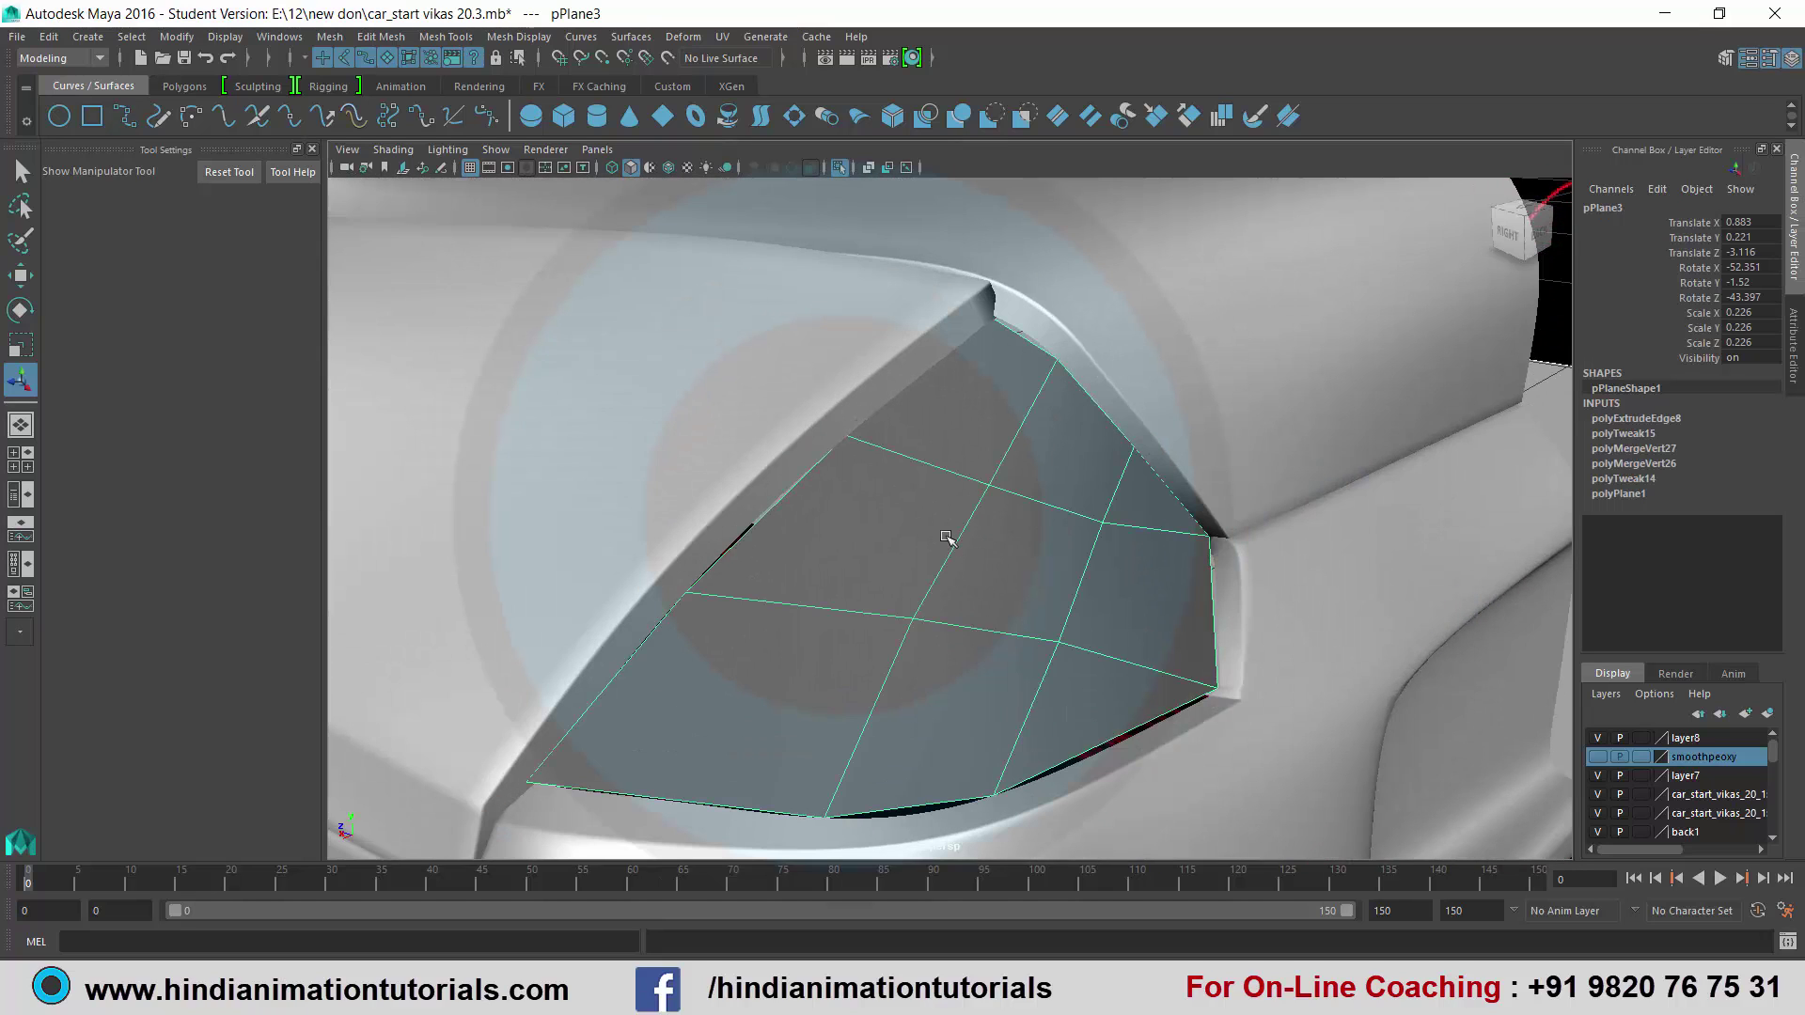
{"action": "scroll", "coordinate": [948, 537], "scroll_direction": "down", "scroll_amount": 2}
{"action": "scroll", "coordinate": [947, 538], "scroll_direction": "down", "scroll_amount": 2}
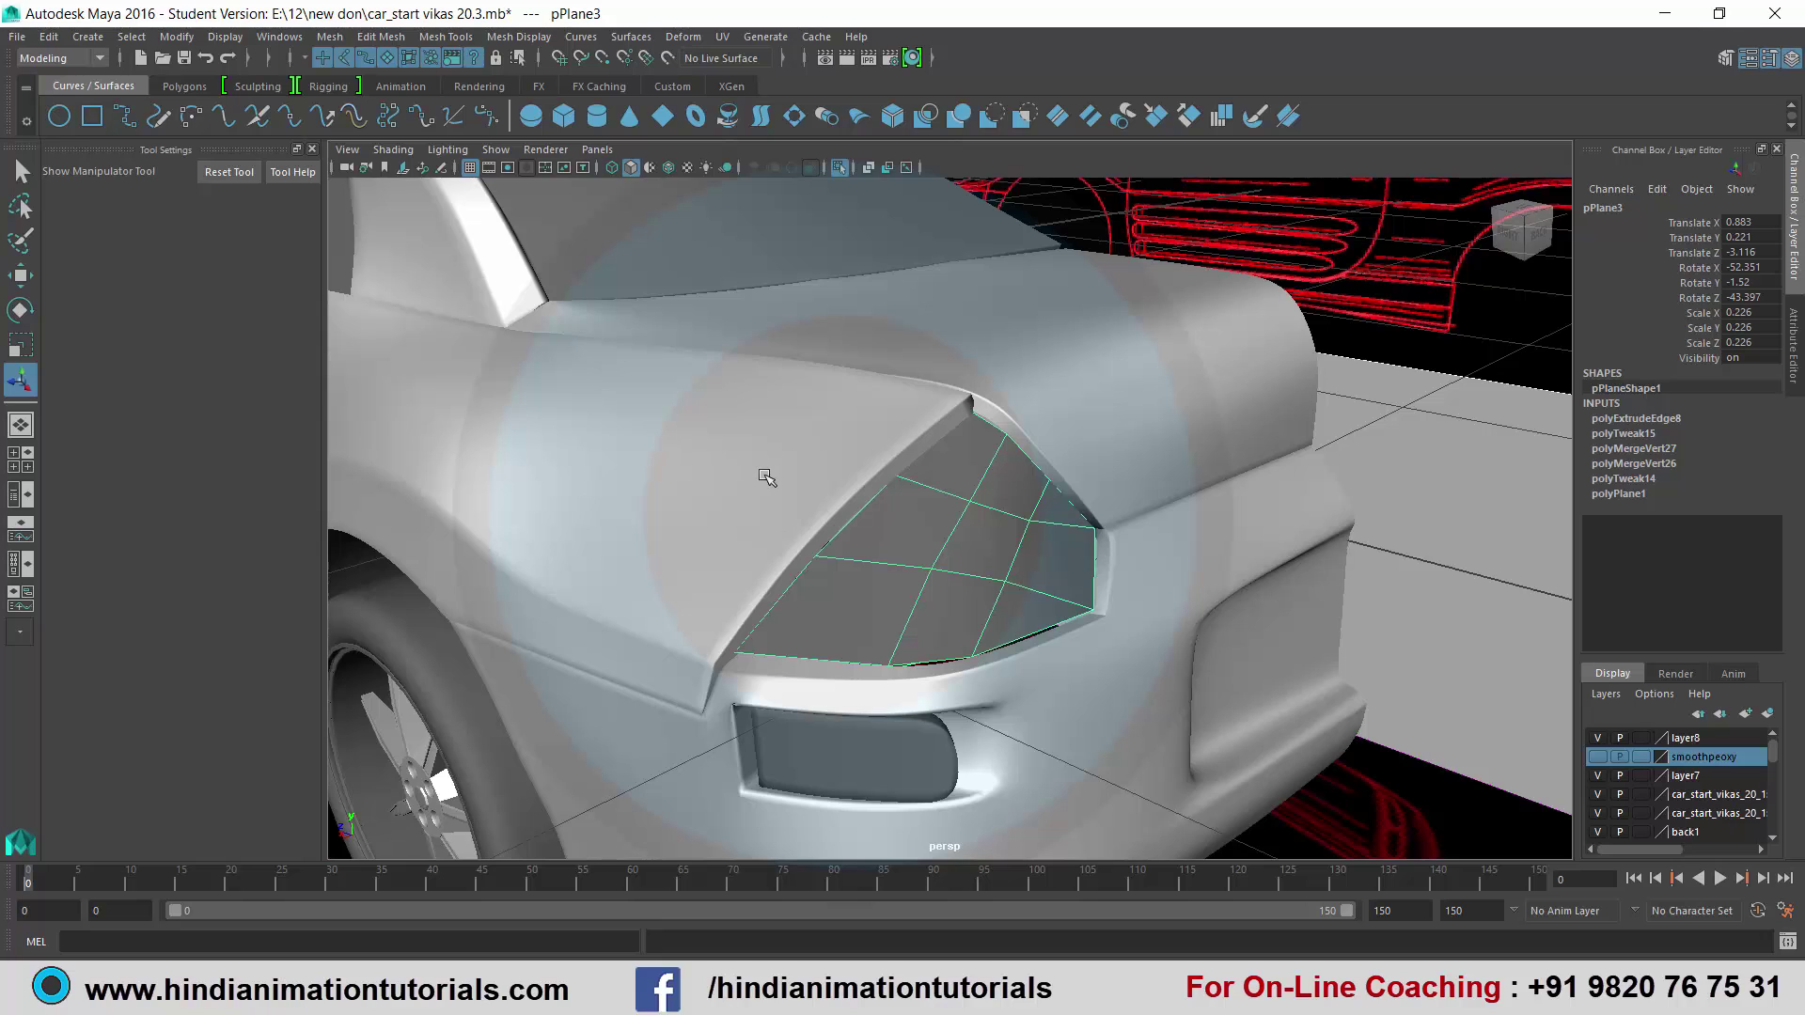
{"action": "left_click", "coordinate": [827, 439]}
{"action": "left_click", "coordinate": [1022, 323]}
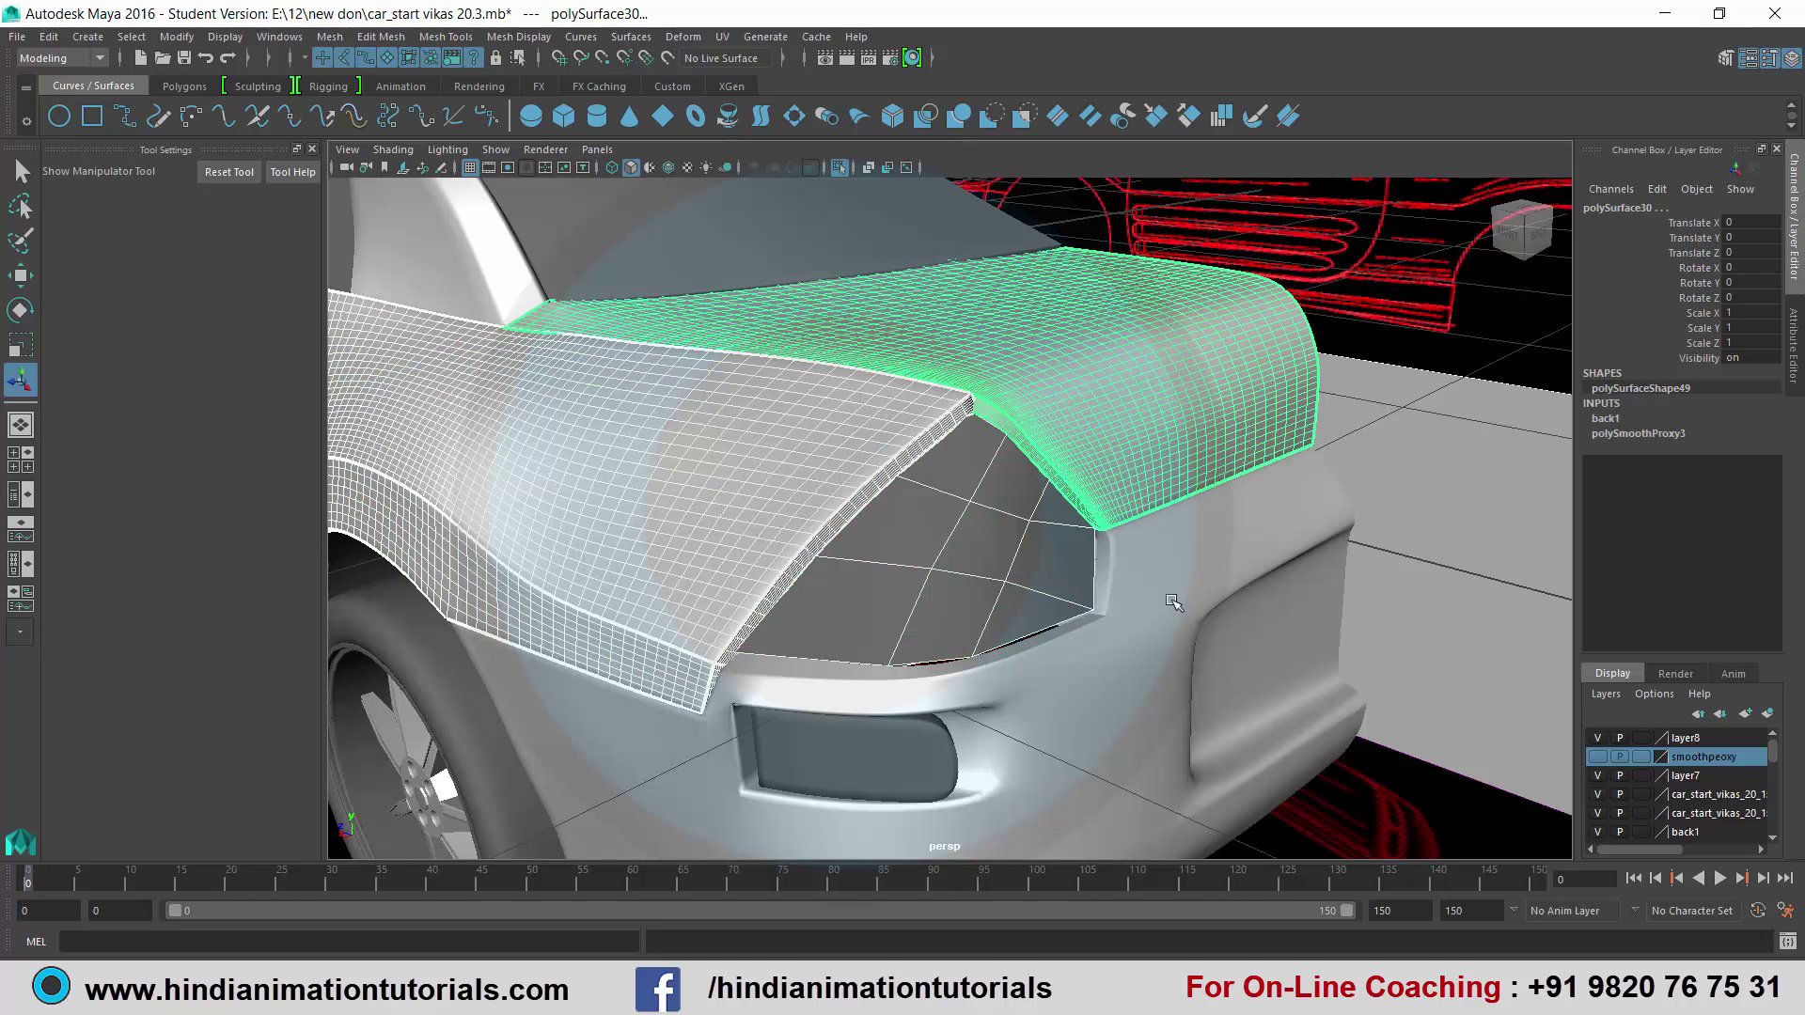
{"action": "left_click", "coordinate": [1172, 601]}
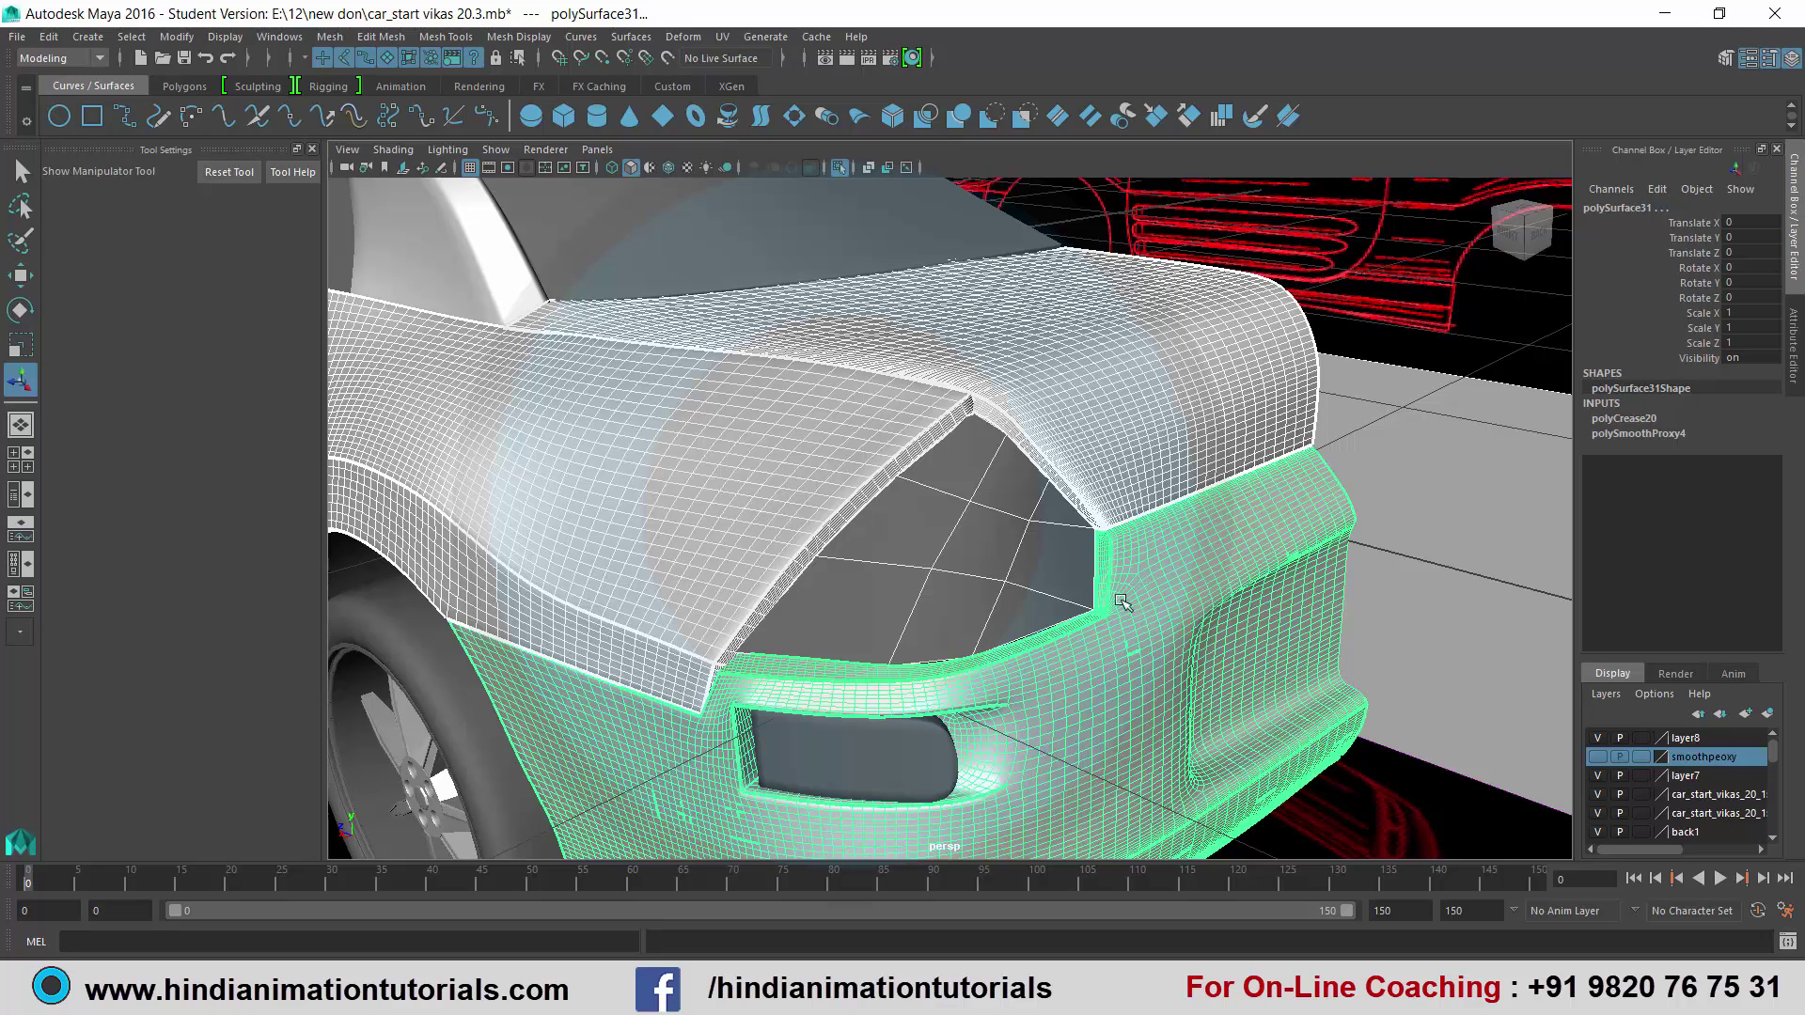
Isolate the body panels and select lens plane pPlane3 in the light opening.
{"action": "left_click_drag", "start_coordinate": [1123, 602], "coordinate": [812, 281], "text": "alt"}
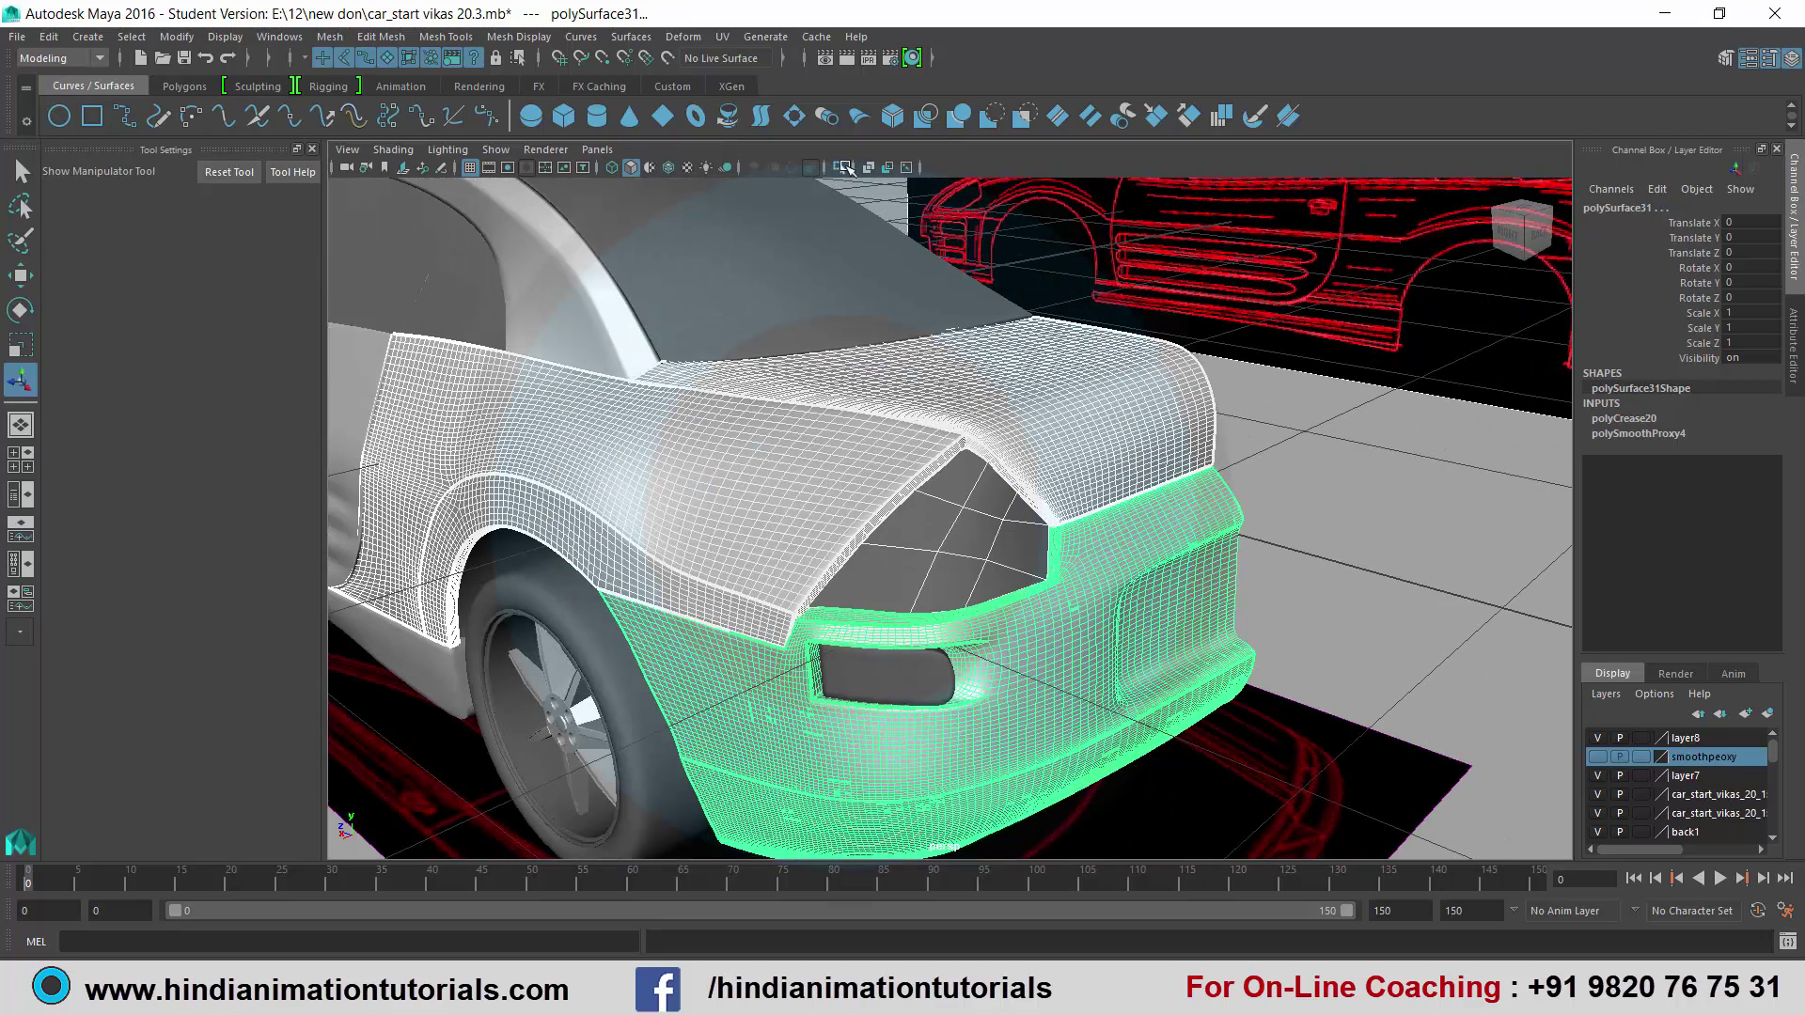
{"action": "left_click", "coordinate": [843, 167]}
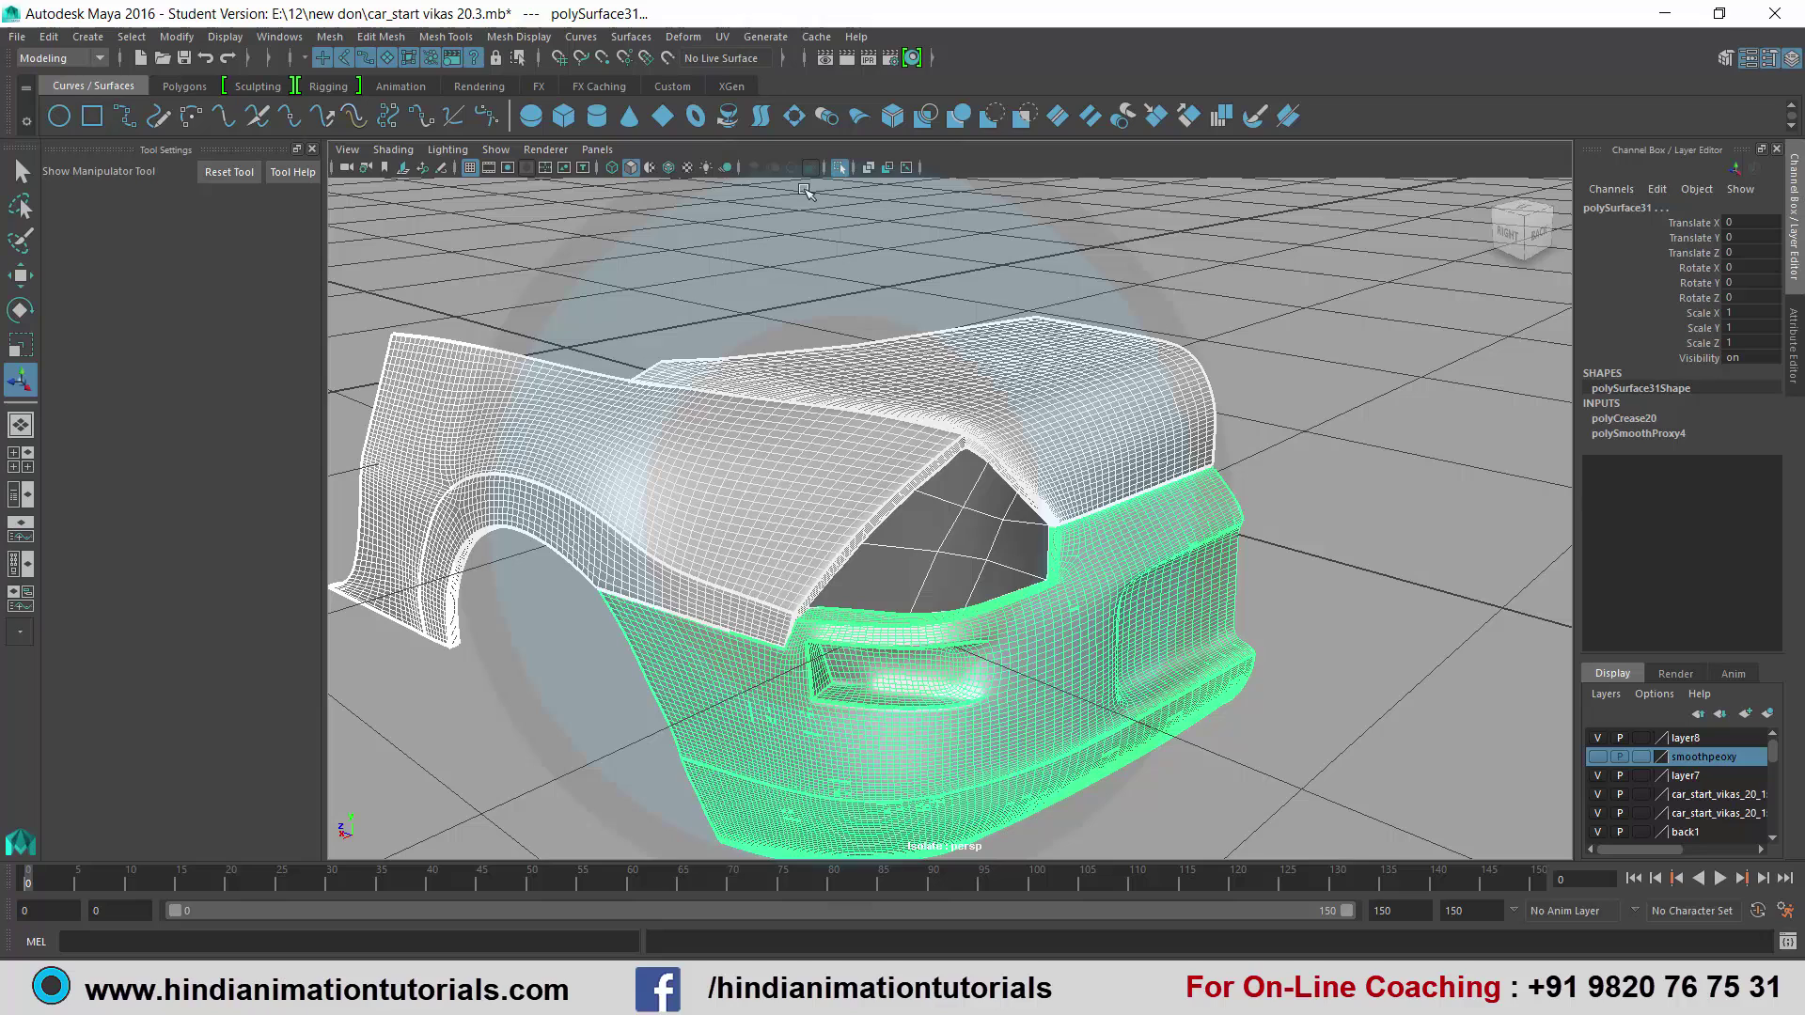
{"action": "left_click", "coordinate": [1228, 293]}
{"action": "scroll", "coordinate": [1015, 545], "scroll_direction": "up", "scroll_amount": 3}
{"action": "left_click", "coordinate": [982, 534]}
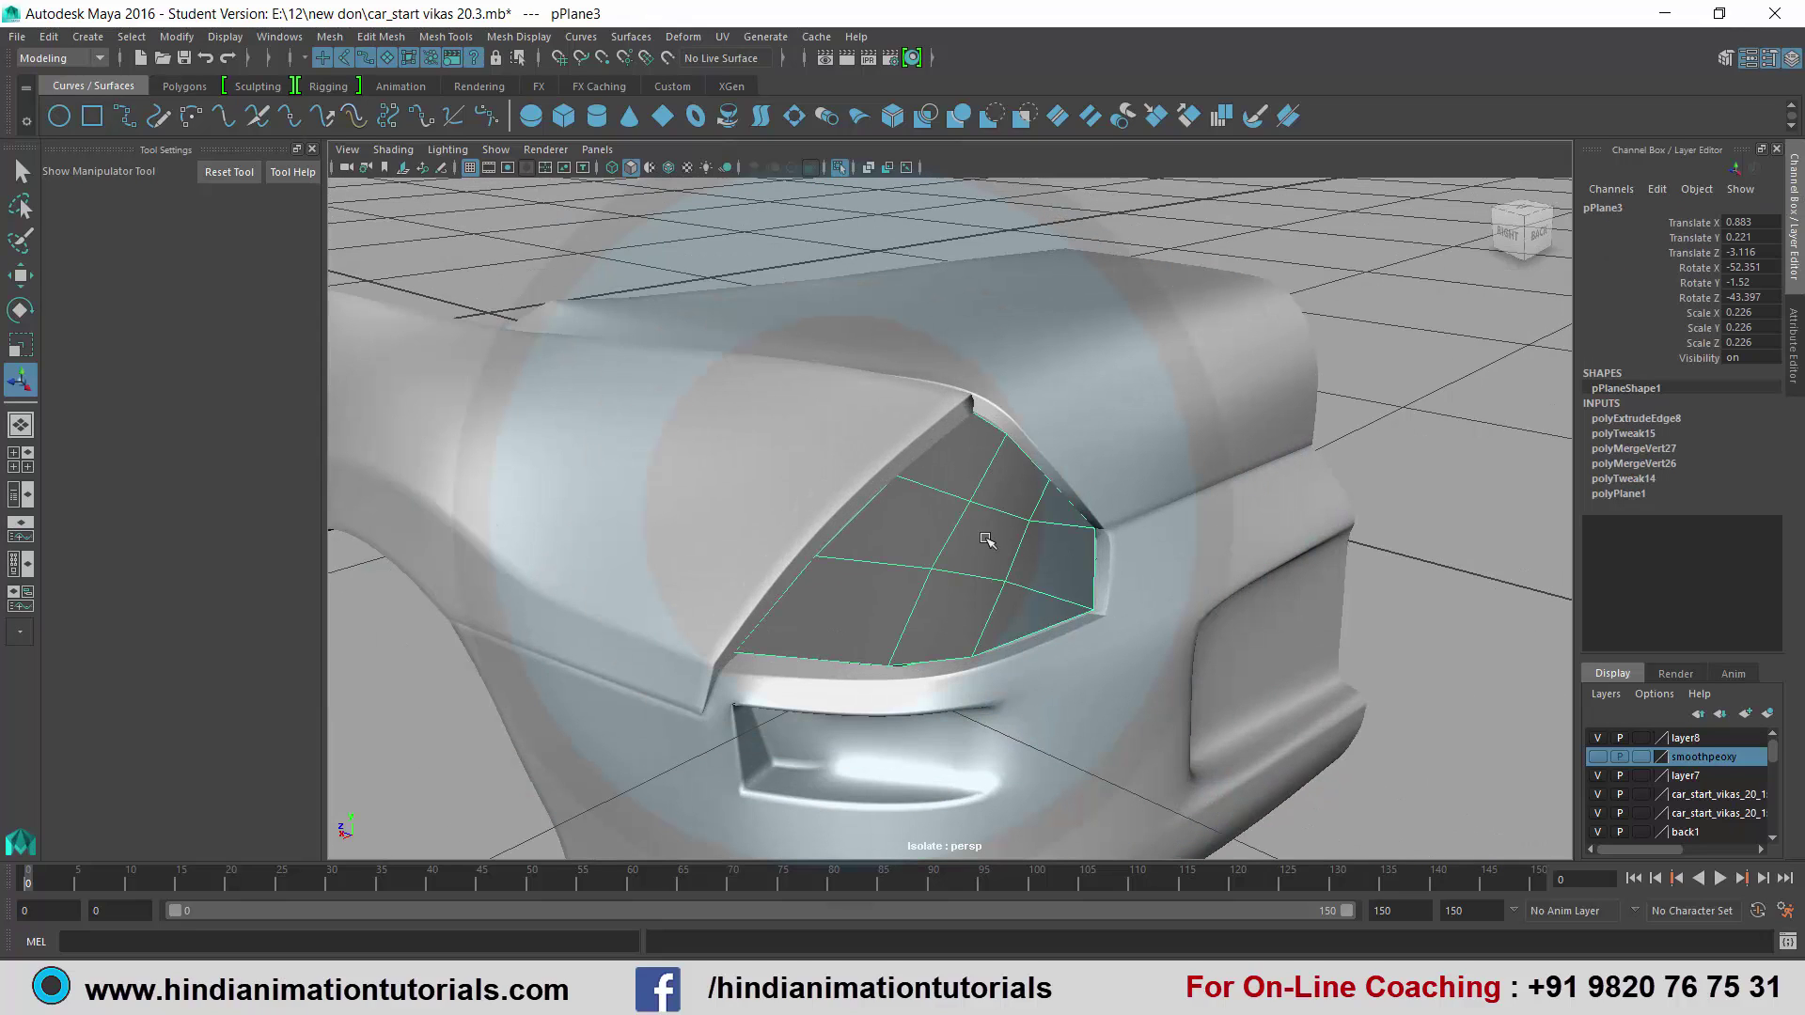
{"action": "scroll", "coordinate": [974, 546], "scroll_direction": "down", "scroll_amount": 3}
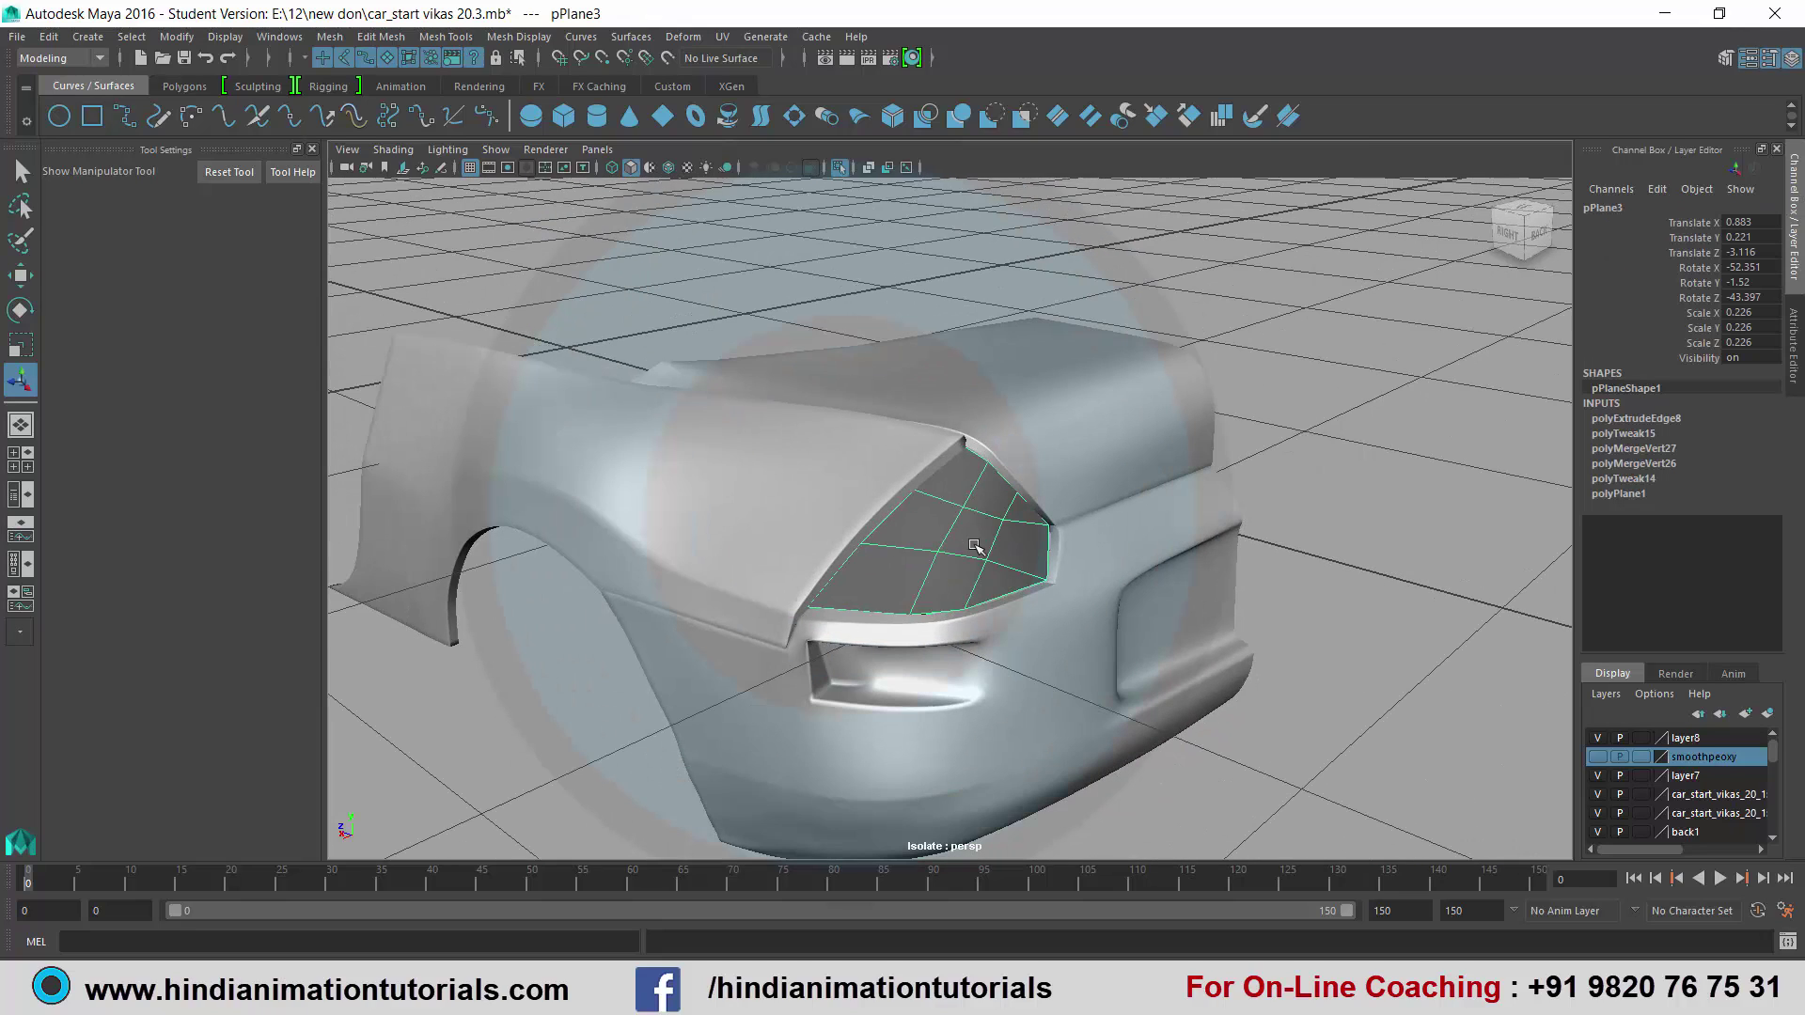
{"action": "mouse_move", "coordinate": [973, 545]}
{"action": "left_mouse_down", "text": "alt"}
{"action": "mouse_move", "coordinate": [857, 527]}
{"action": "mouse_move", "coordinate": [1015, 527]}
{"action": "left_mouse_up", "text": "alt"}
{"action": "scroll", "coordinate": [1015, 526], "scroll_direction": "up", "scroll_amount": 3}
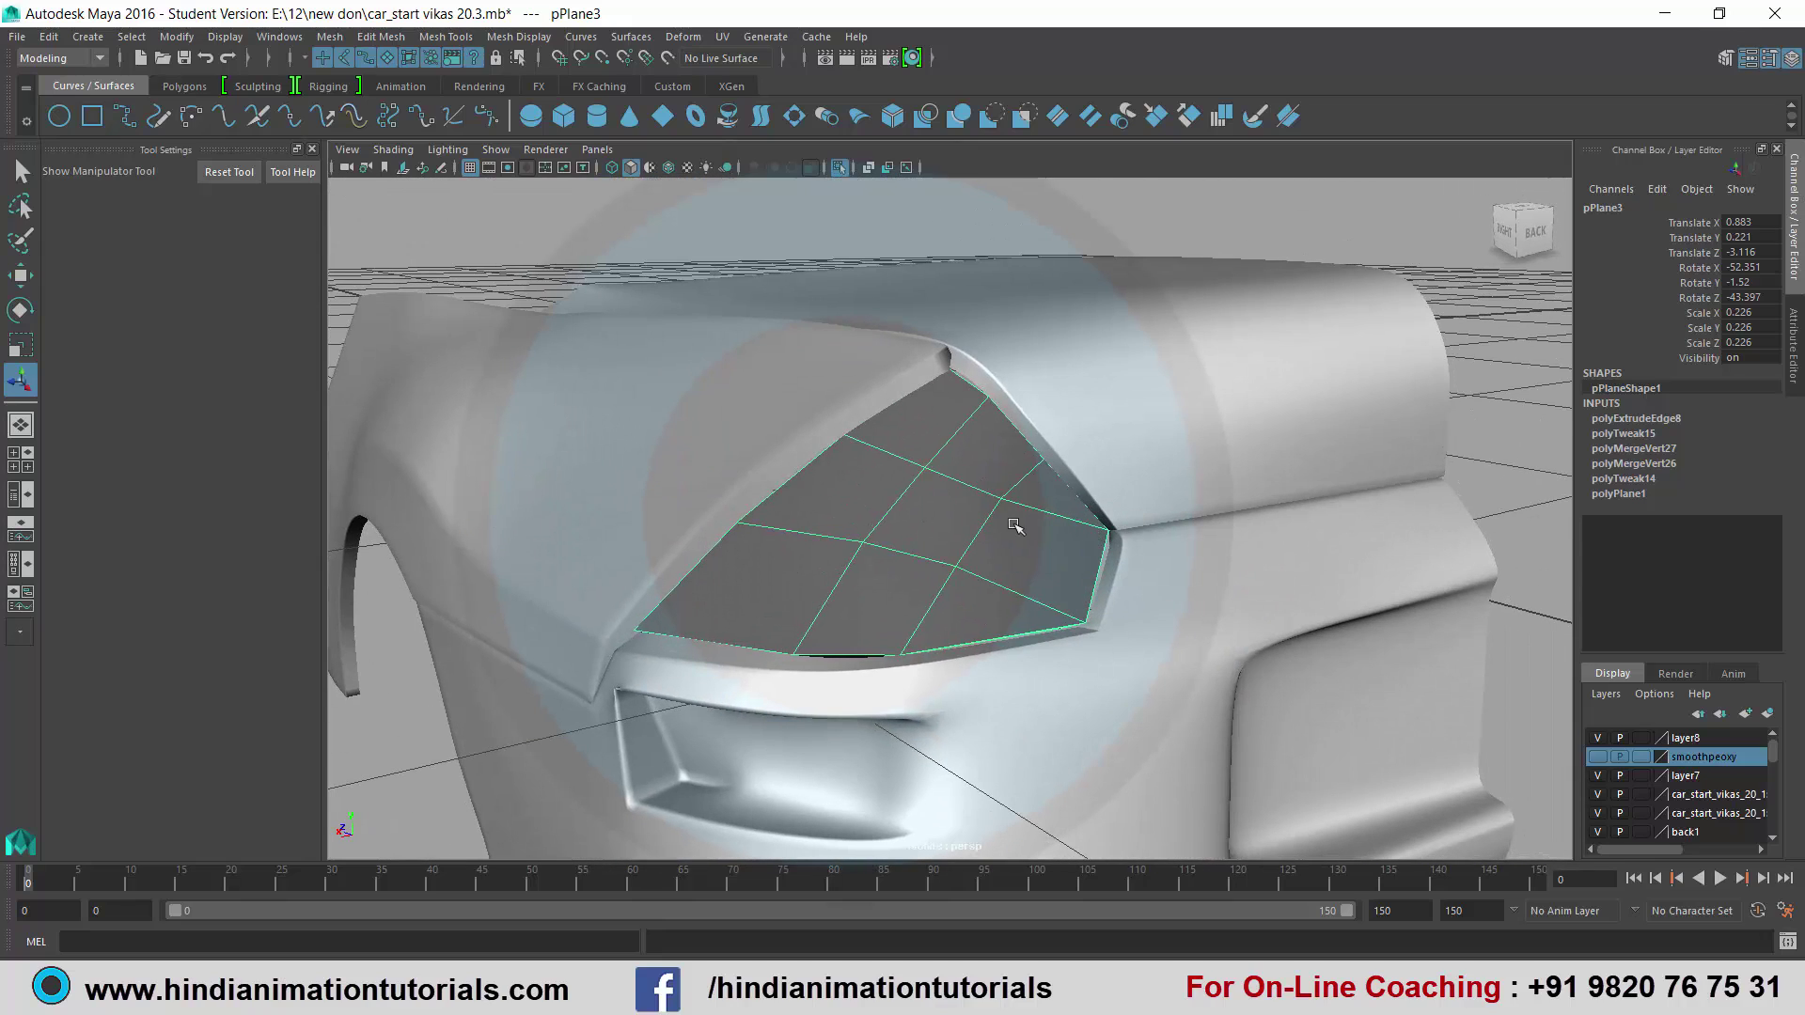
Apply a Subdiv Proxy smooth to lens plane pPlane3 and reselect its cage.
{"action": "left_click", "coordinate": [330, 37]}
{"action": "mouse_move", "coordinate": [378, 452]}
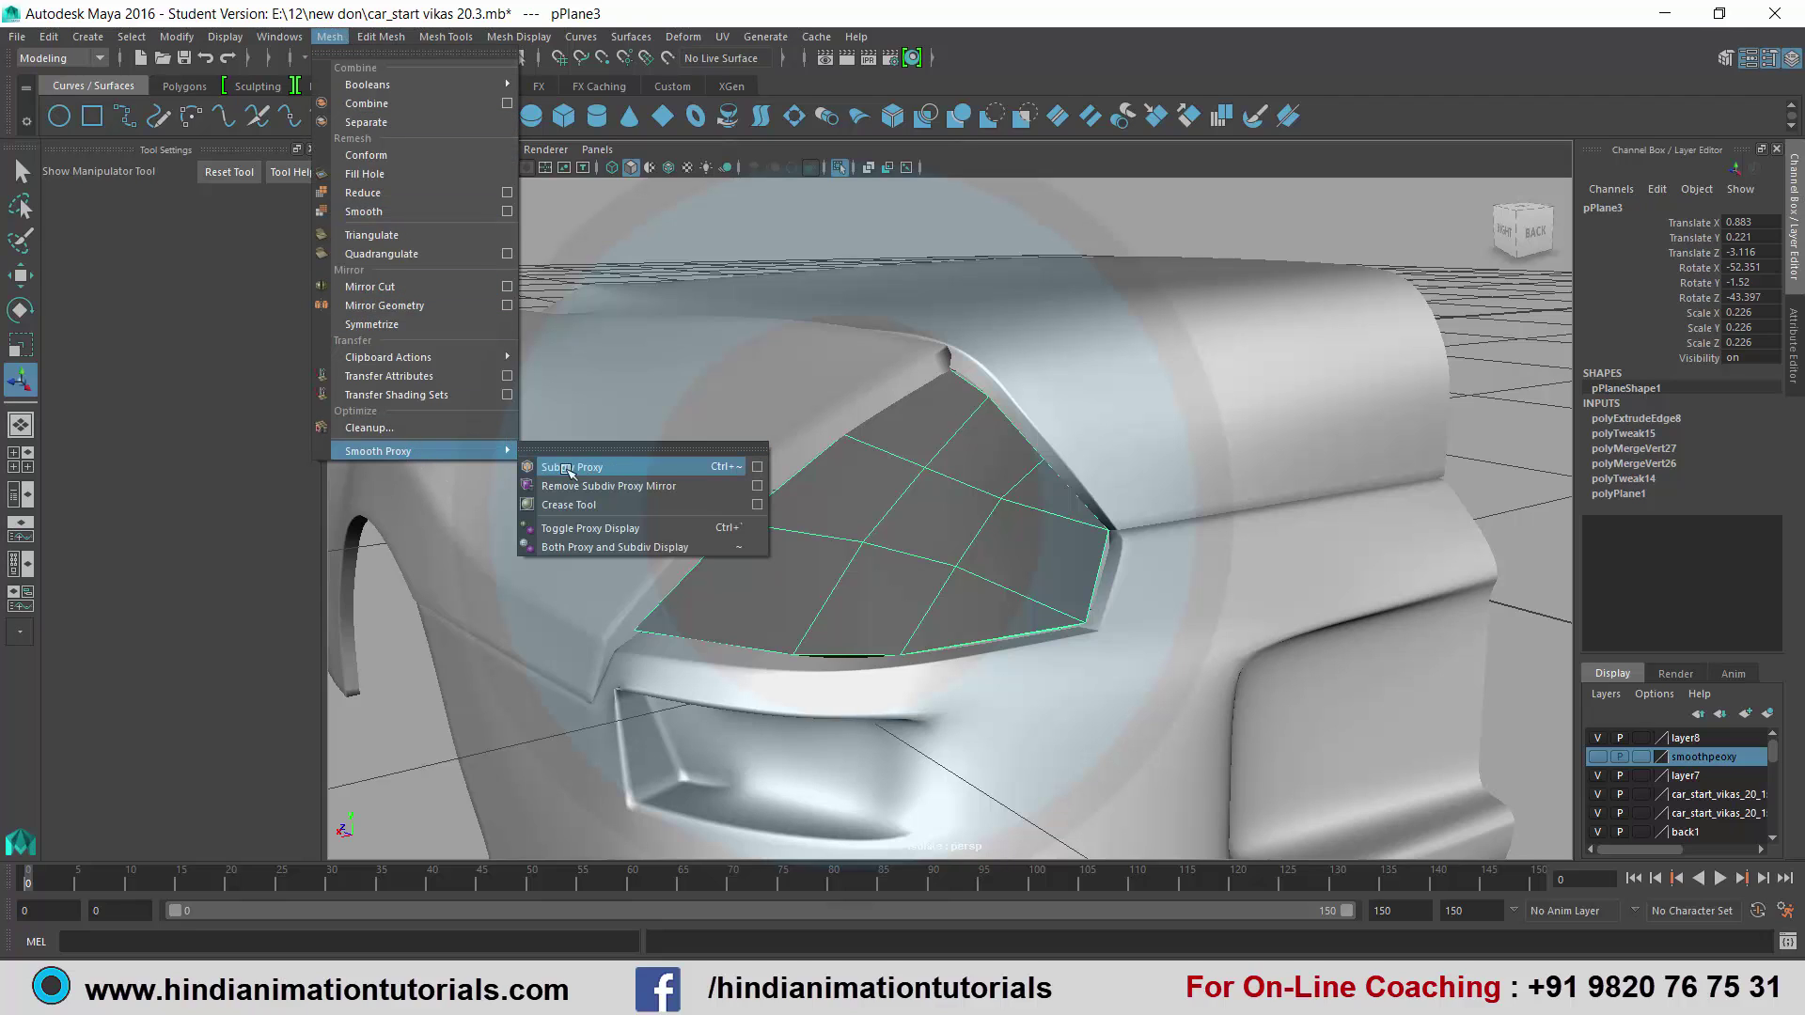
{"action": "left_click", "coordinate": [757, 467]}
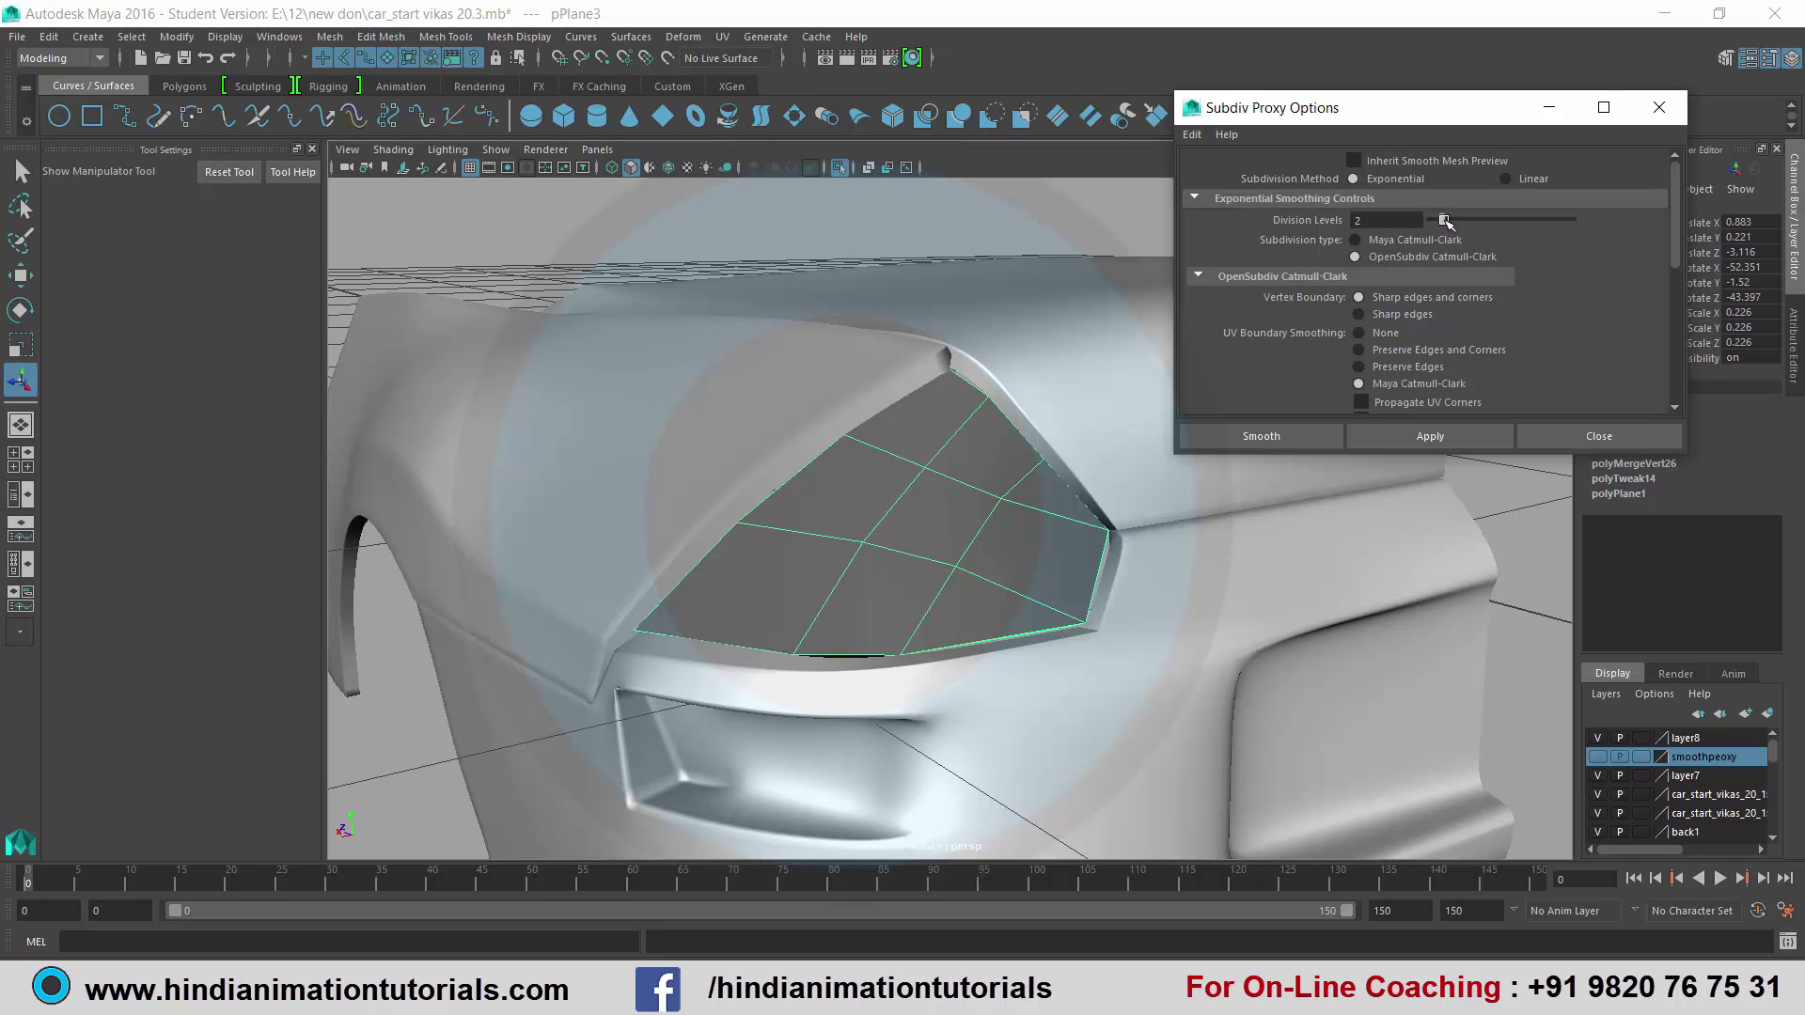
{"action": "left_click", "coordinate": [1260, 436]}
{"action": "left_click", "coordinate": [1499, 437]}
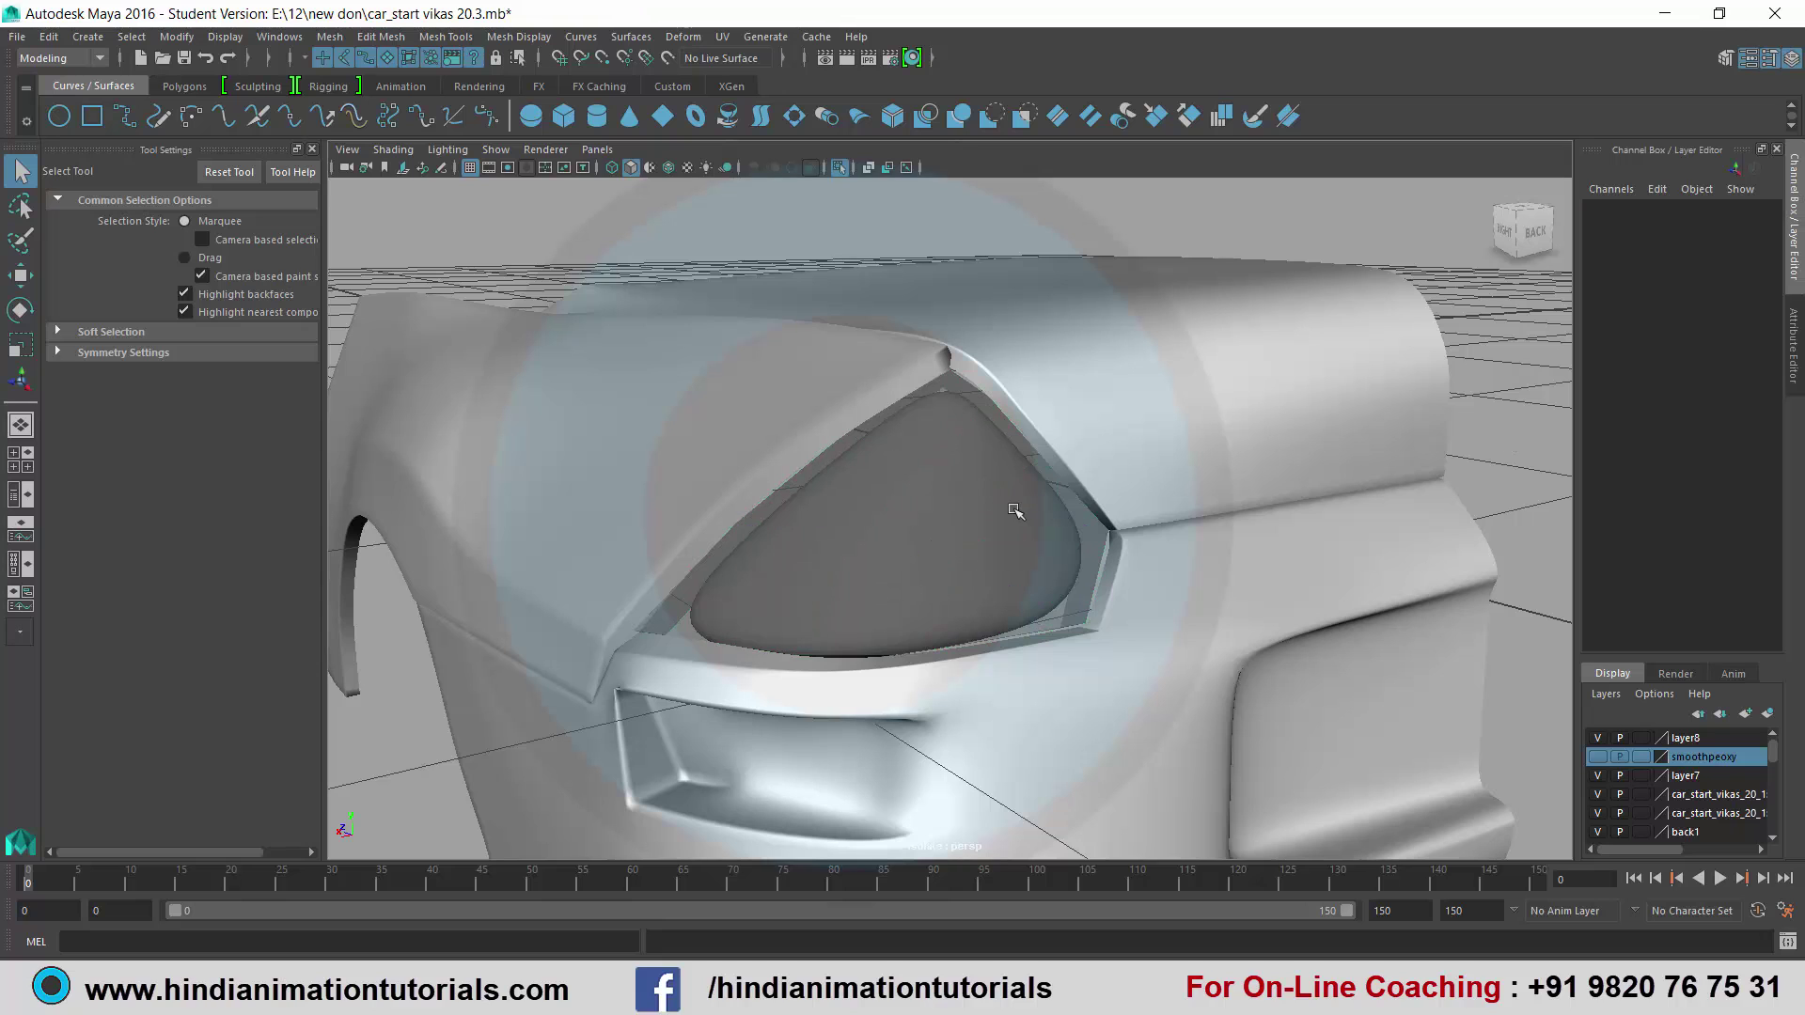
{"action": "mouse_move", "coordinate": [1007, 517]}
{"action": "left_mouse_down", "text": "alt"}
{"action": "mouse_move", "coordinate": [1080, 512]}
{"action": "mouse_move", "coordinate": [994, 517]}
{"action": "left_mouse_up", "text": "alt"}
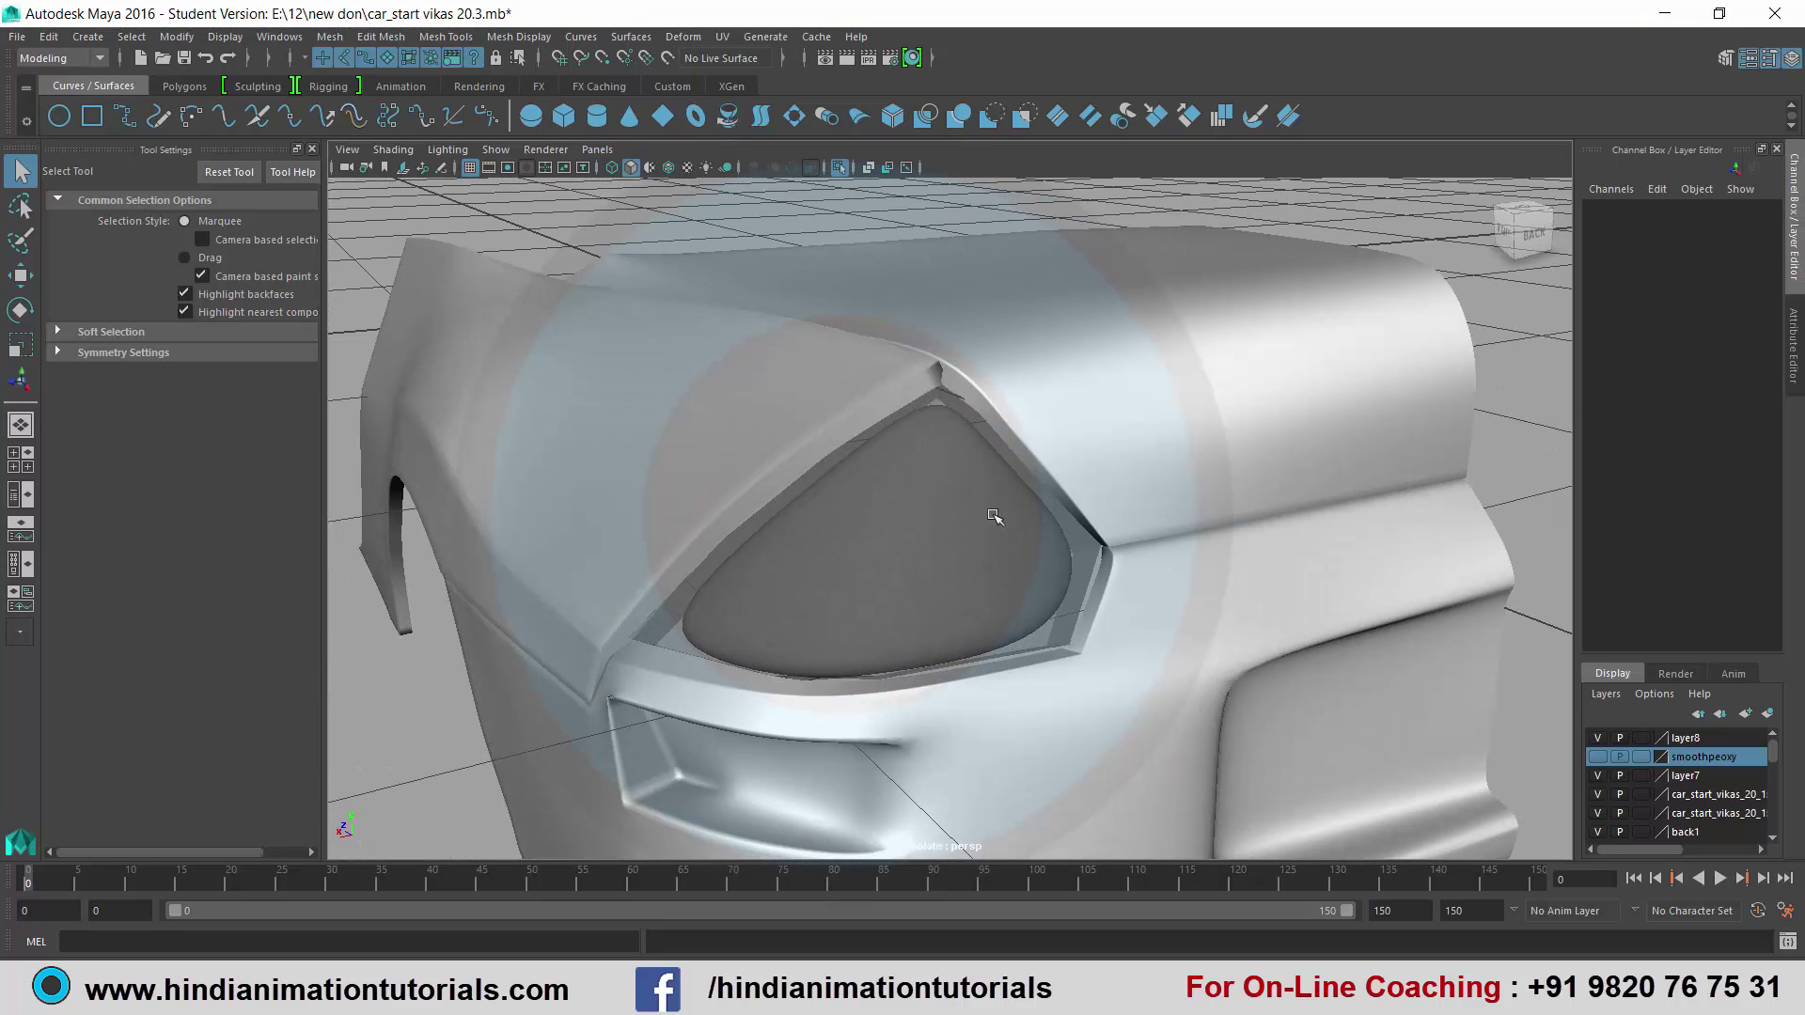
{"action": "left_click", "coordinate": [1035, 491]}
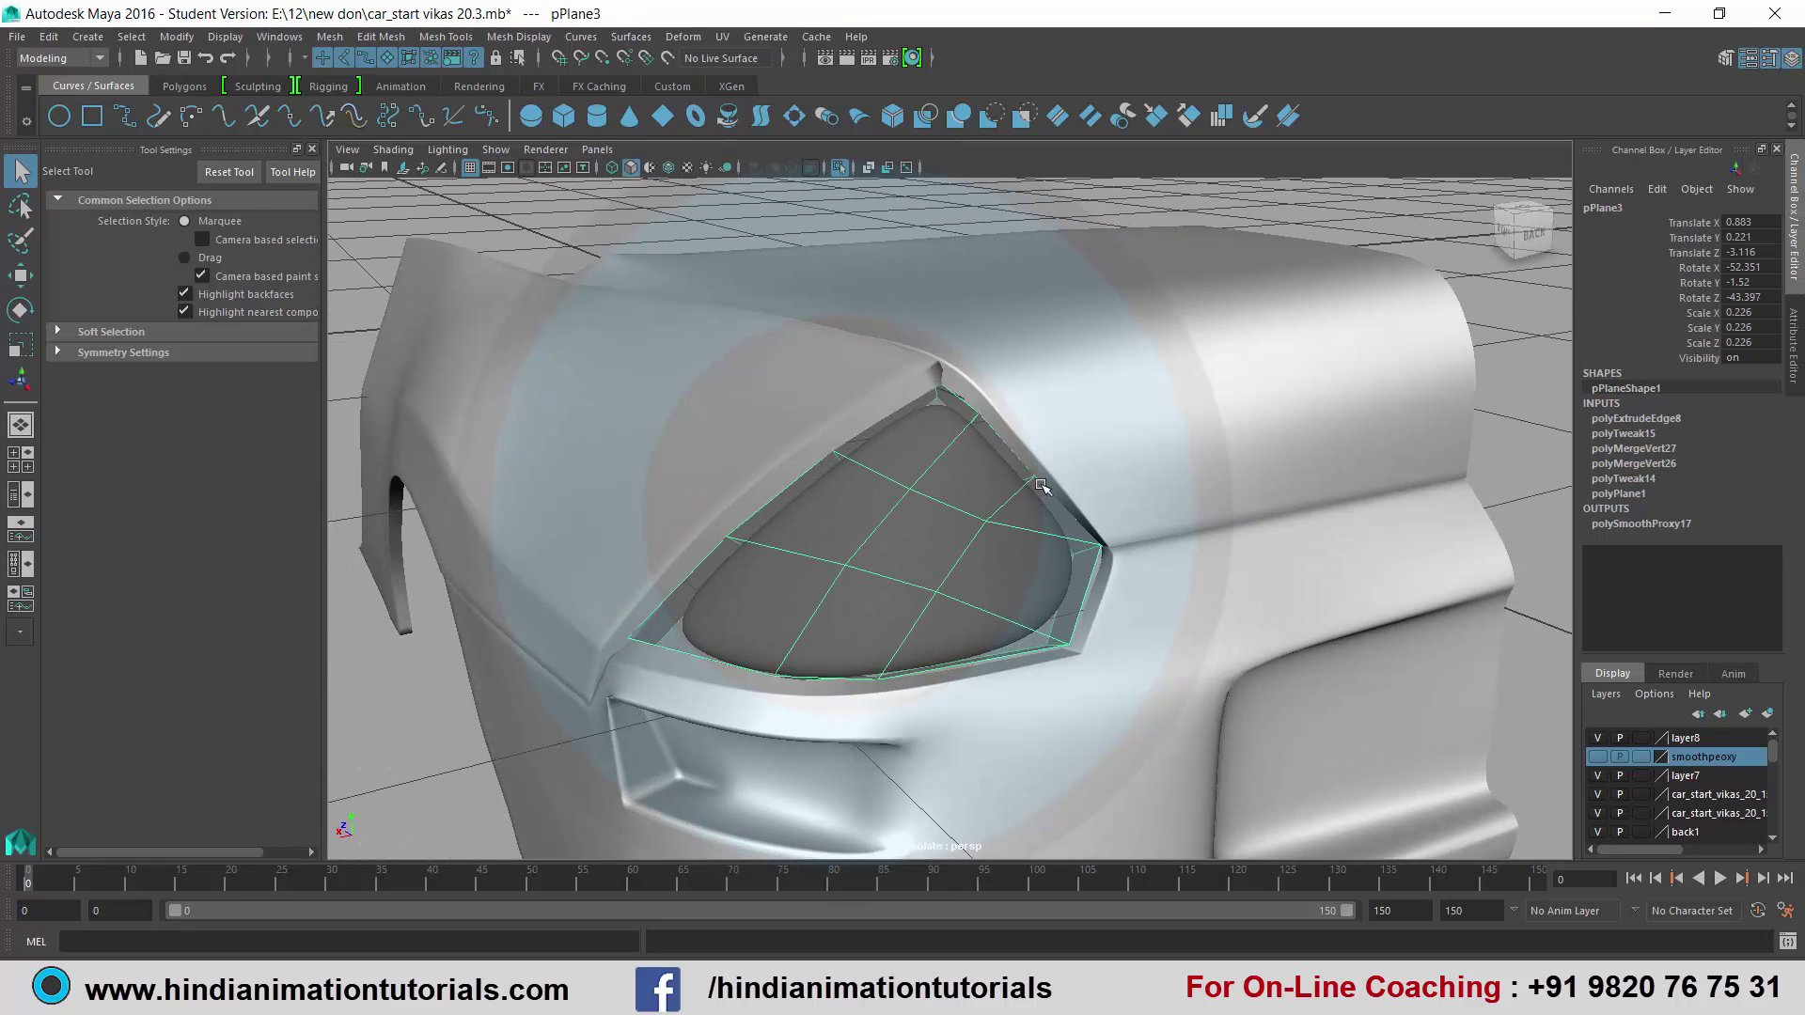
Move the lens cage out of the light opening along Z.
{"action": "key", "text": "w"}
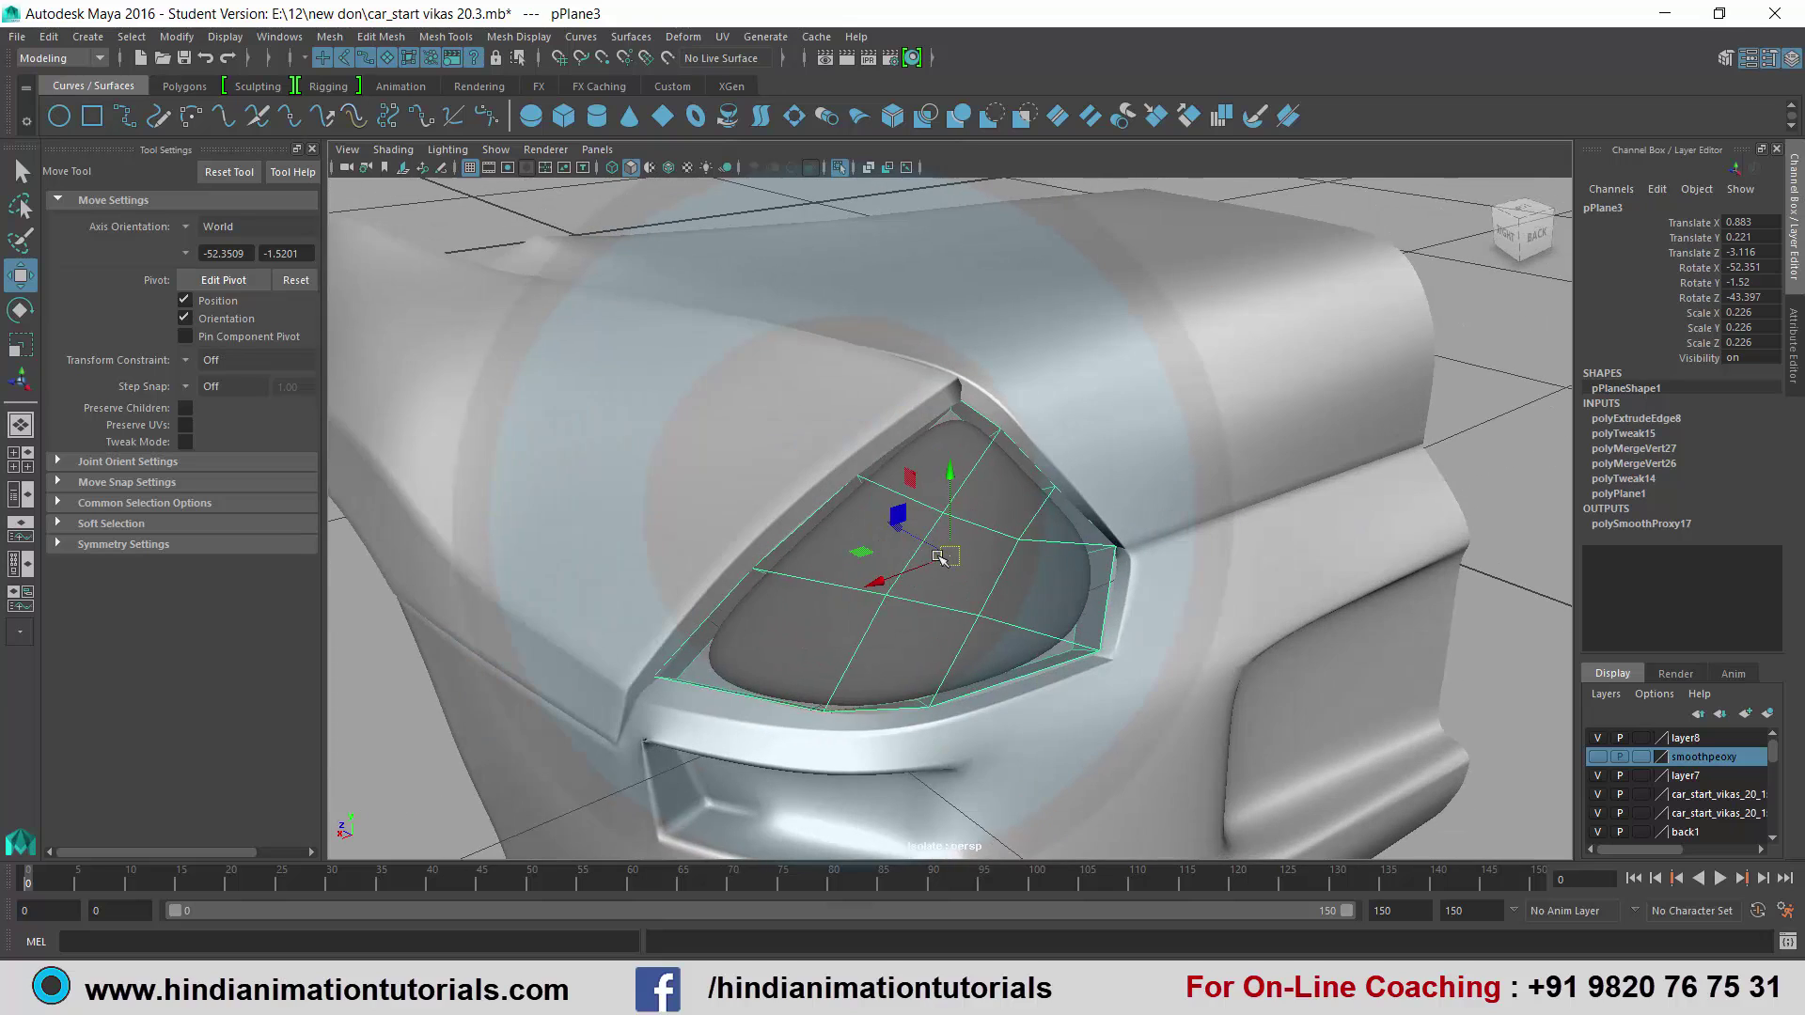
{"action": "mouse_move", "coordinate": [922, 554]}
{"action": "left_mouse_down", "text": "alt"}
{"action": "mouse_move", "coordinate": [897, 531]}
{"action": "mouse_move", "coordinate": [1086, 656]}
{"action": "mouse_move", "coordinate": [1109, 634]}
{"action": "mouse_move", "coordinate": [1055, 602]}
{"action": "left_mouse_up", "text": "alt"}
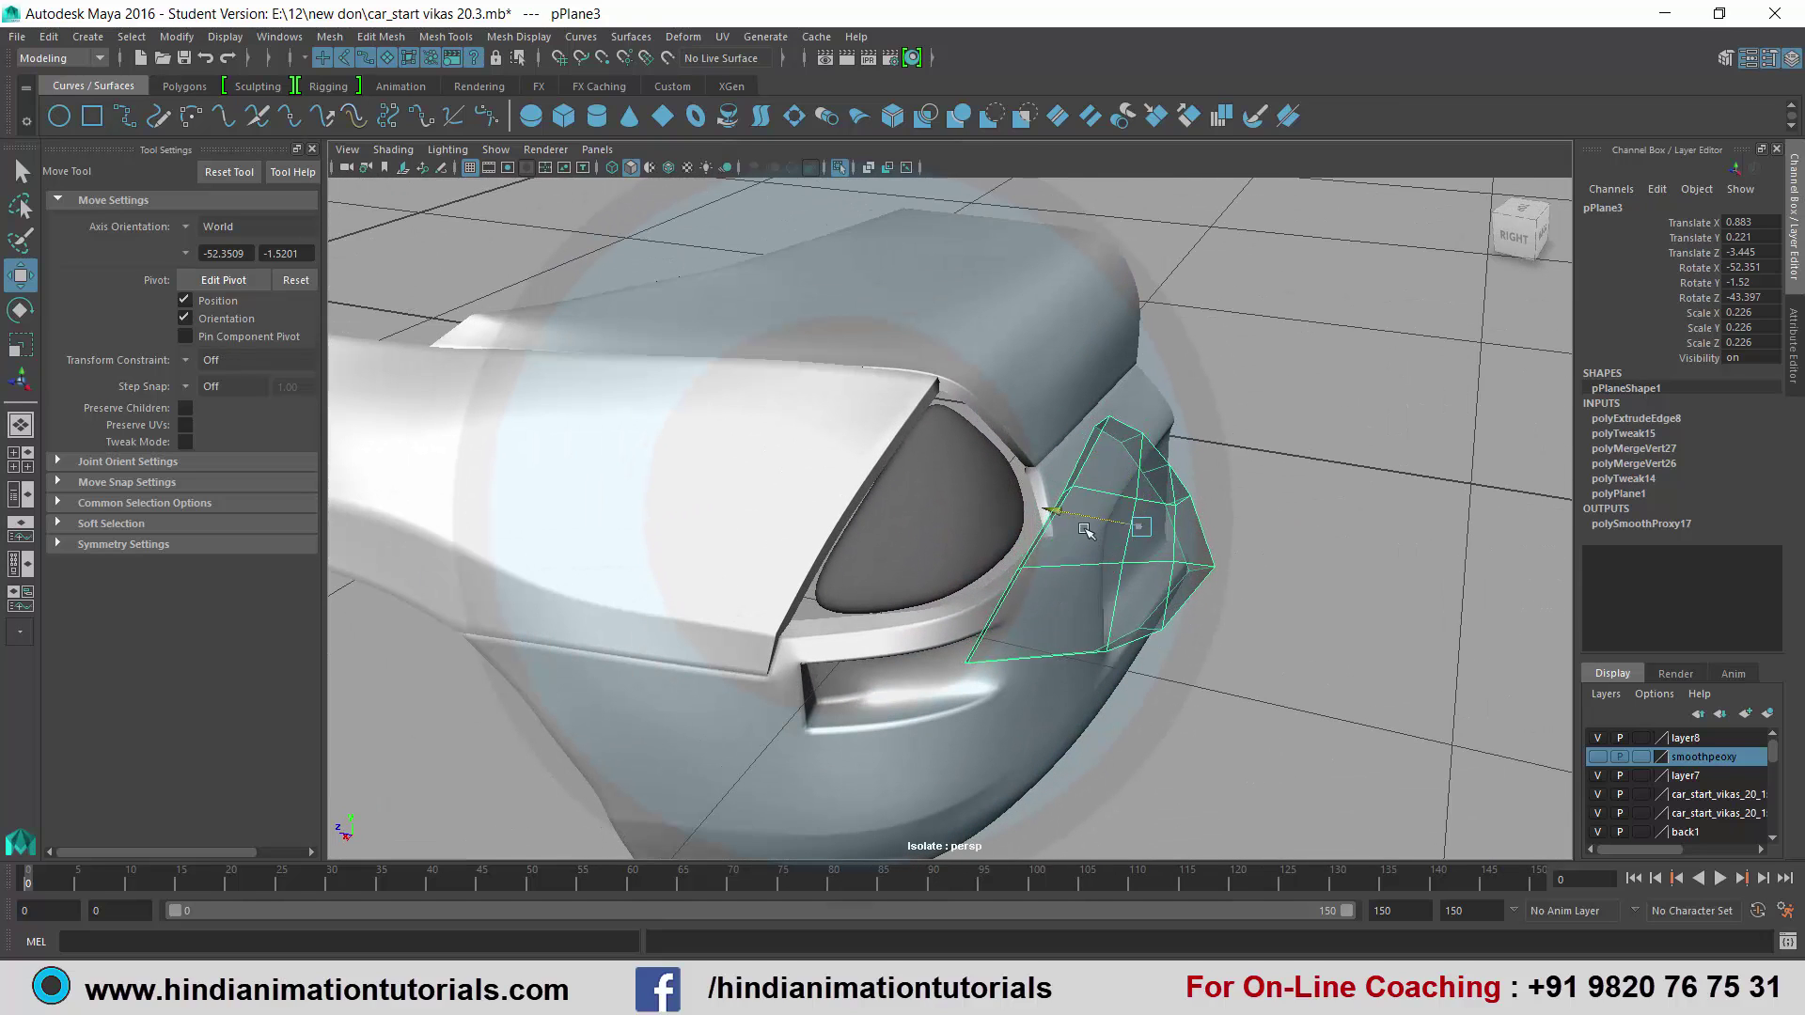
{"action": "left_click_drag", "start_coordinate": [1058, 509], "coordinate": [1217, 543]}
Select the lens plane's bottom border edges e[0:2] in Edge mode.
{"action": "right_click_drag", "start_coordinate": [1257, 474], "coordinate": [1227, 437]}
{"action": "left_click", "coordinate": [1241, 424]}
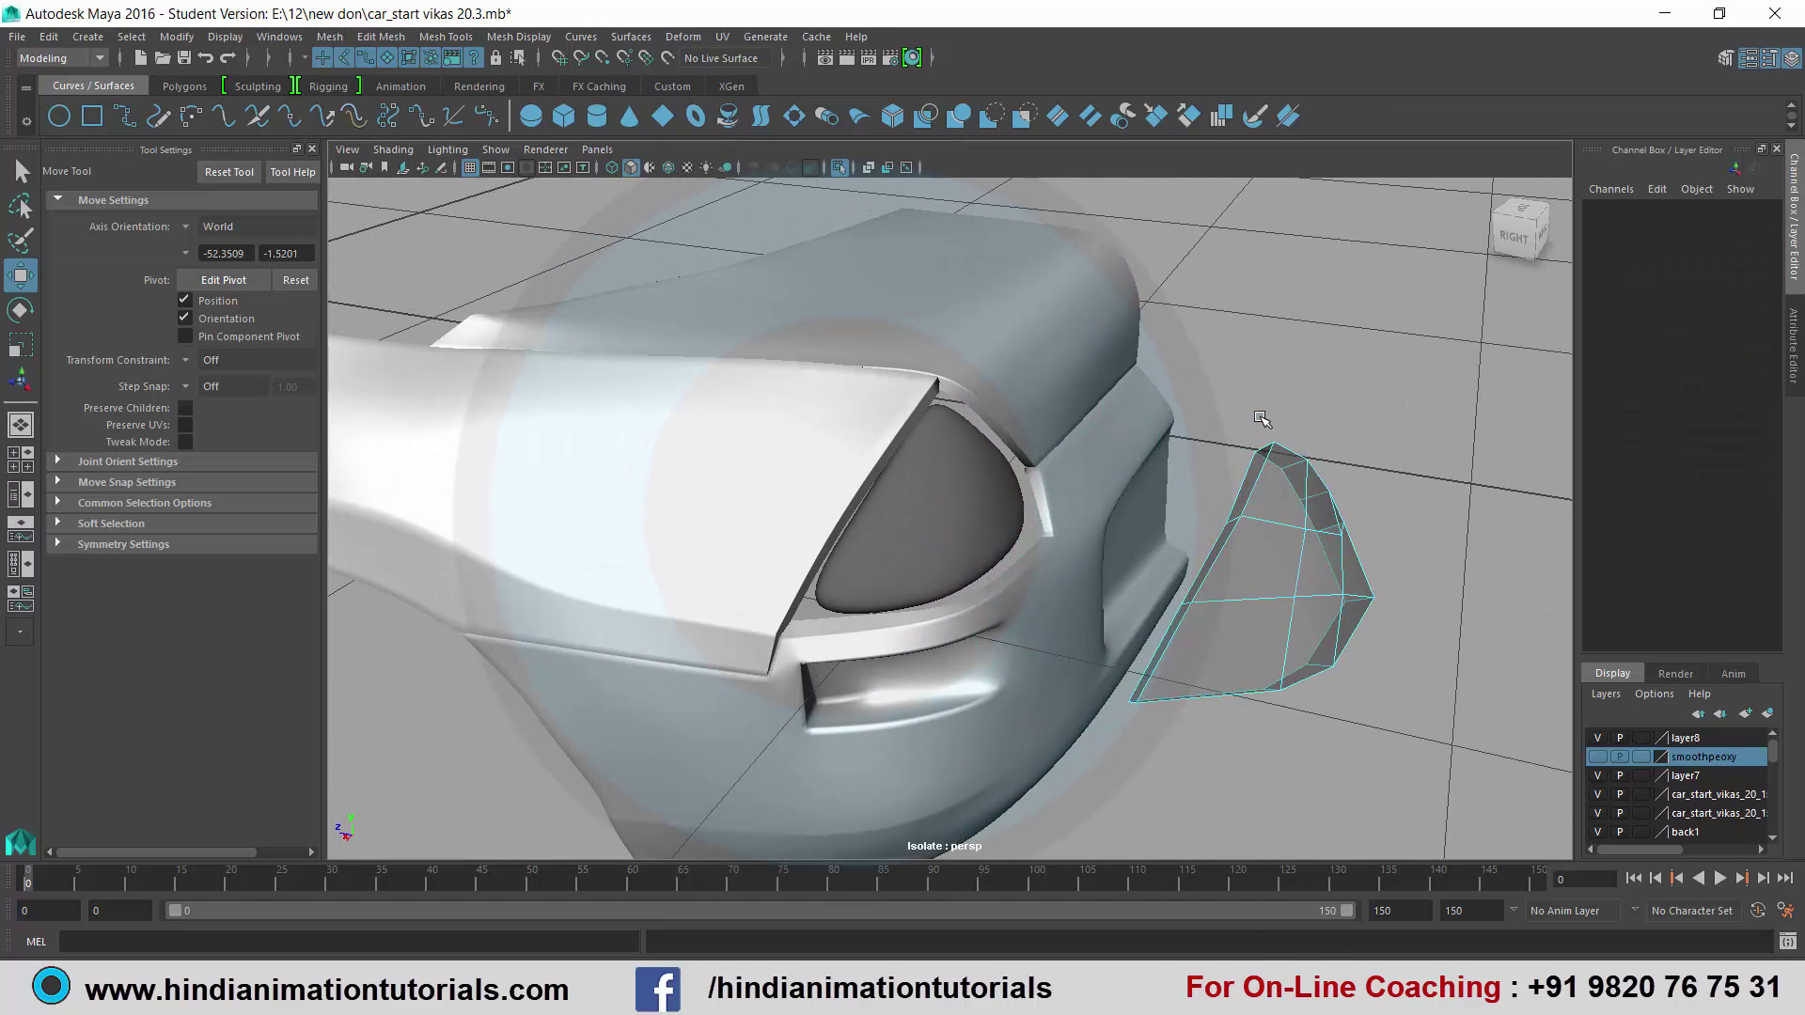
{"action": "scroll", "coordinate": [1316, 461], "scroll_direction": "up", "scroll_amount": 3}
{"action": "scroll", "coordinate": [1363, 472], "scroll_direction": "up", "scroll_amount": 3}
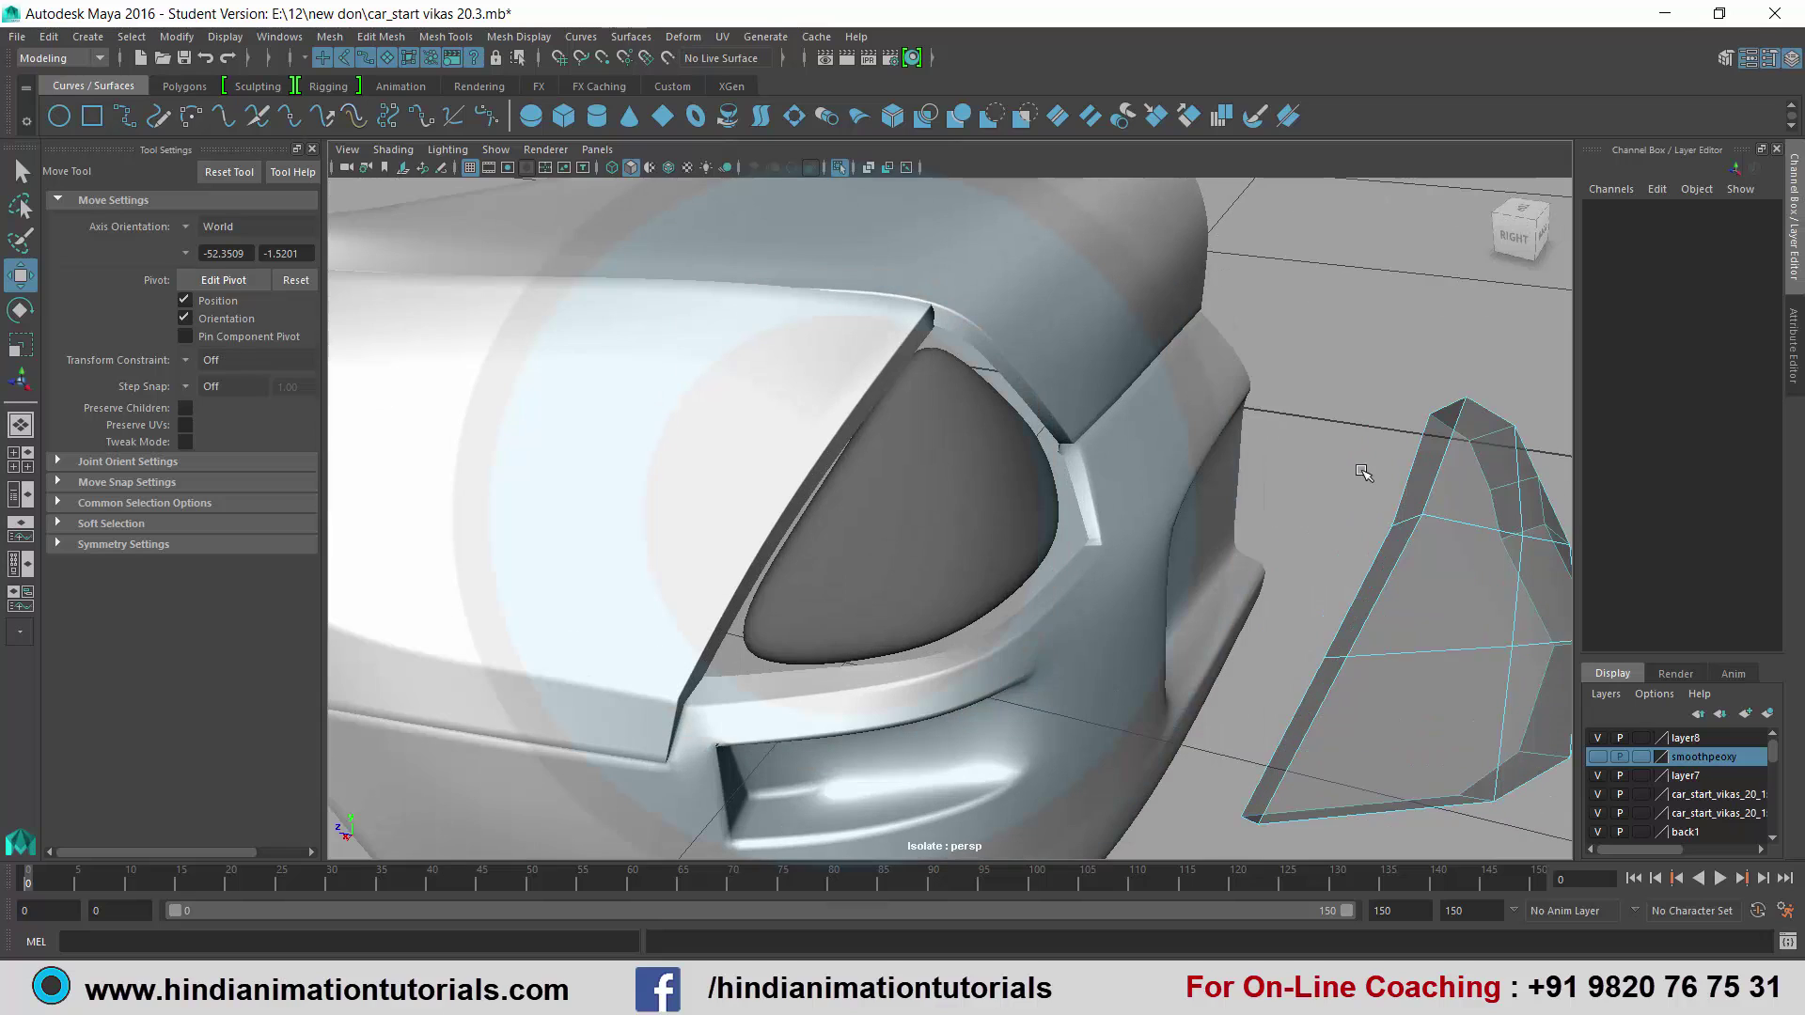
{"action": "left_click", "coordinate": [1422, 459]}
{"action": "left_click", "coordinate": [1431, 498]}
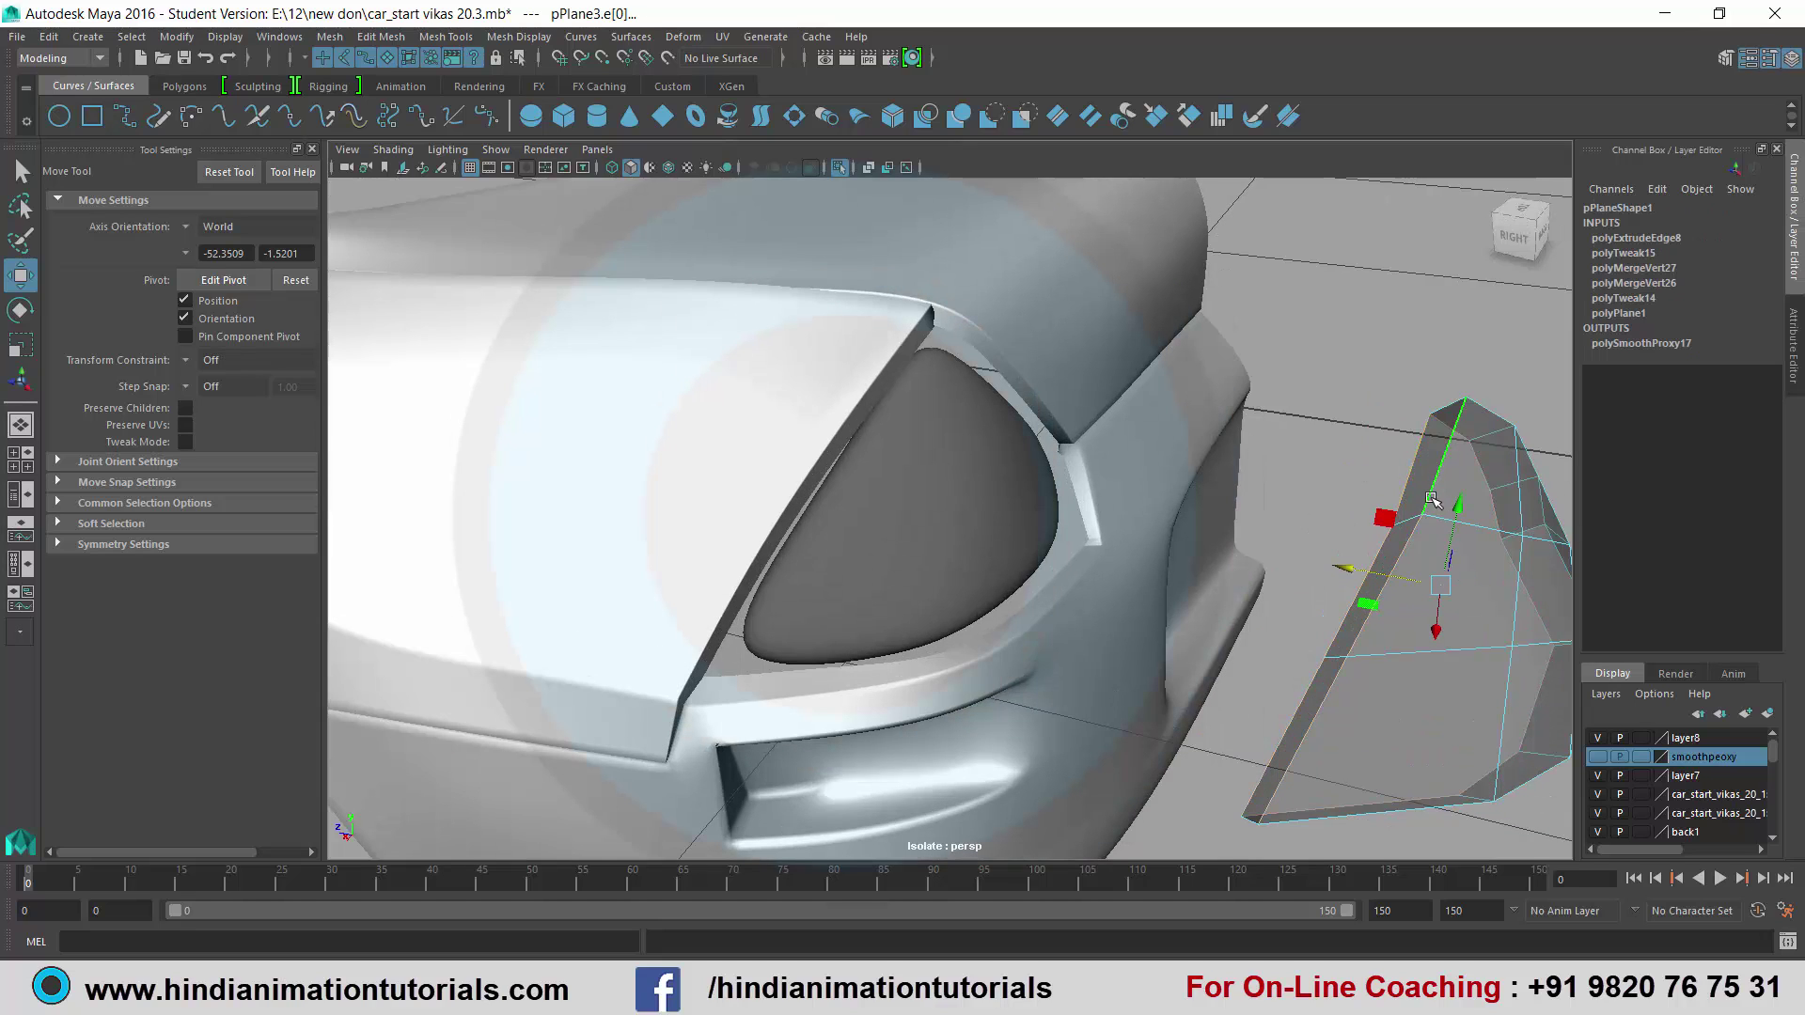
{"action": "mouse_move", "coordinate": [1396, 625]}
{"action": "left_mouse_down", "text": "alt"}
{"action": "mouse_move", "coordinate": [1119, 527]}
{"action": "mouse_move", "coordinate": [1179, 470]}
{"action": "mouse_move", "coordinate": [1017, 345]}
{"action": "mouse_move", "coordinate": [1034, 416]}
{"action": "left_mouse_up", "text": "alt"}
{"action": "left_click", "coordinate": [1109, 522], "text": "shift"}
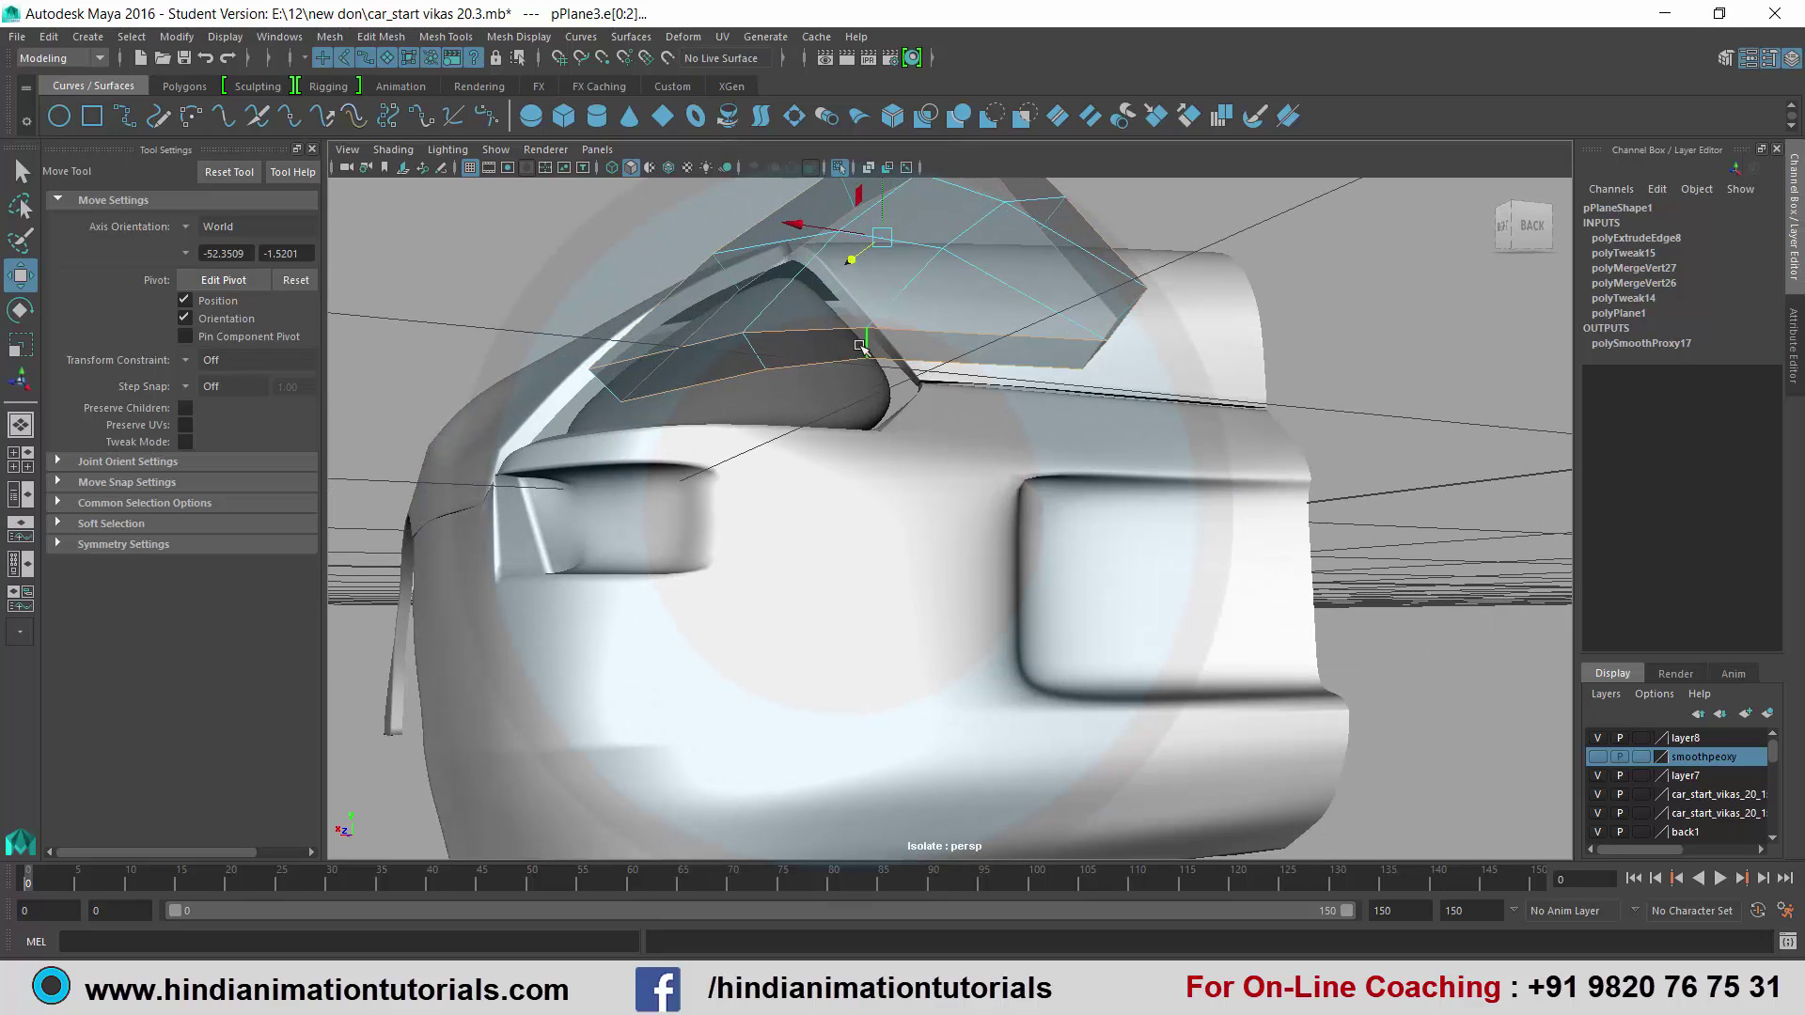
Orbit around the car and zoom onto the lens plane from behind.
{"action": "mouse_move", "coordinate": [761, 350]}
{"action": "left_mouse_down", "text": "alt"}
{"action": "mouse_move", "coordinate": [1029, 510]}
{"action": "mouse_move", "coordinate": [1083, 579]}
{"action": "mouse_move", "coordinate": [1115, 573]}
{"action": "left_mouse_up", "text": "alt"}
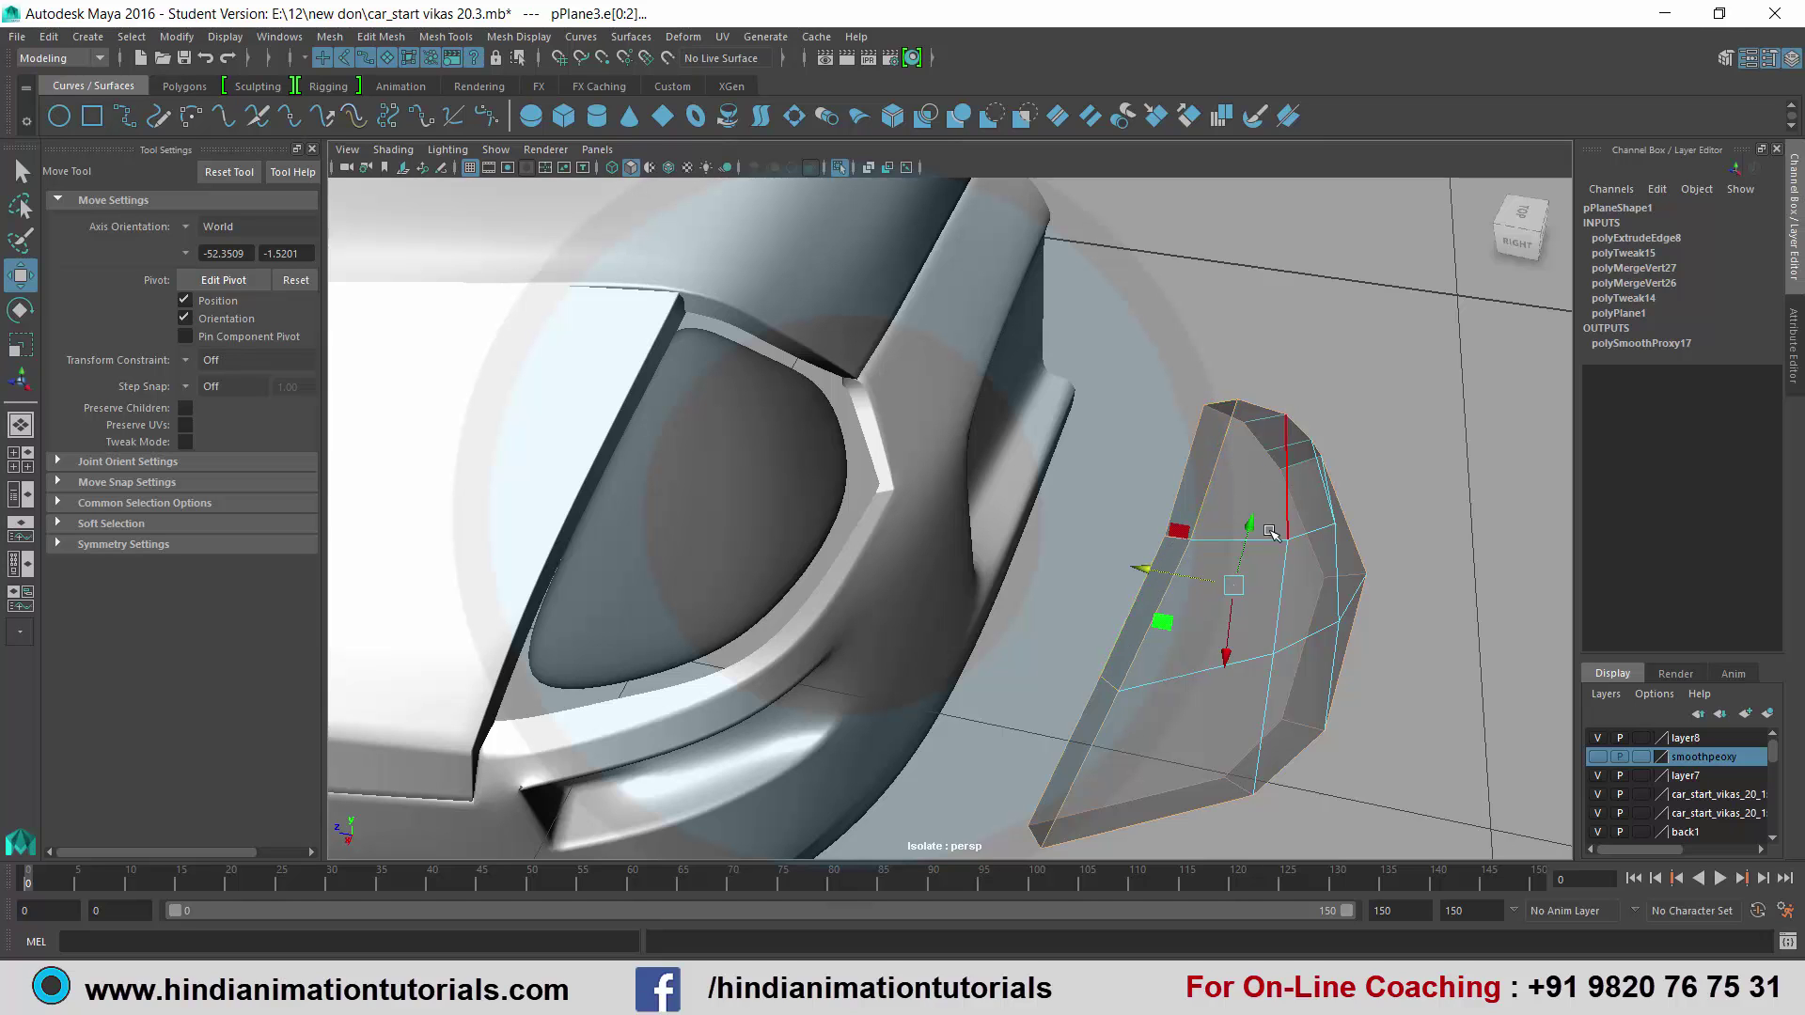
{"action": "left_click_drag", "start_coordinate": [1221, 404], "coordinate": [557, 402], "text": "alt"}
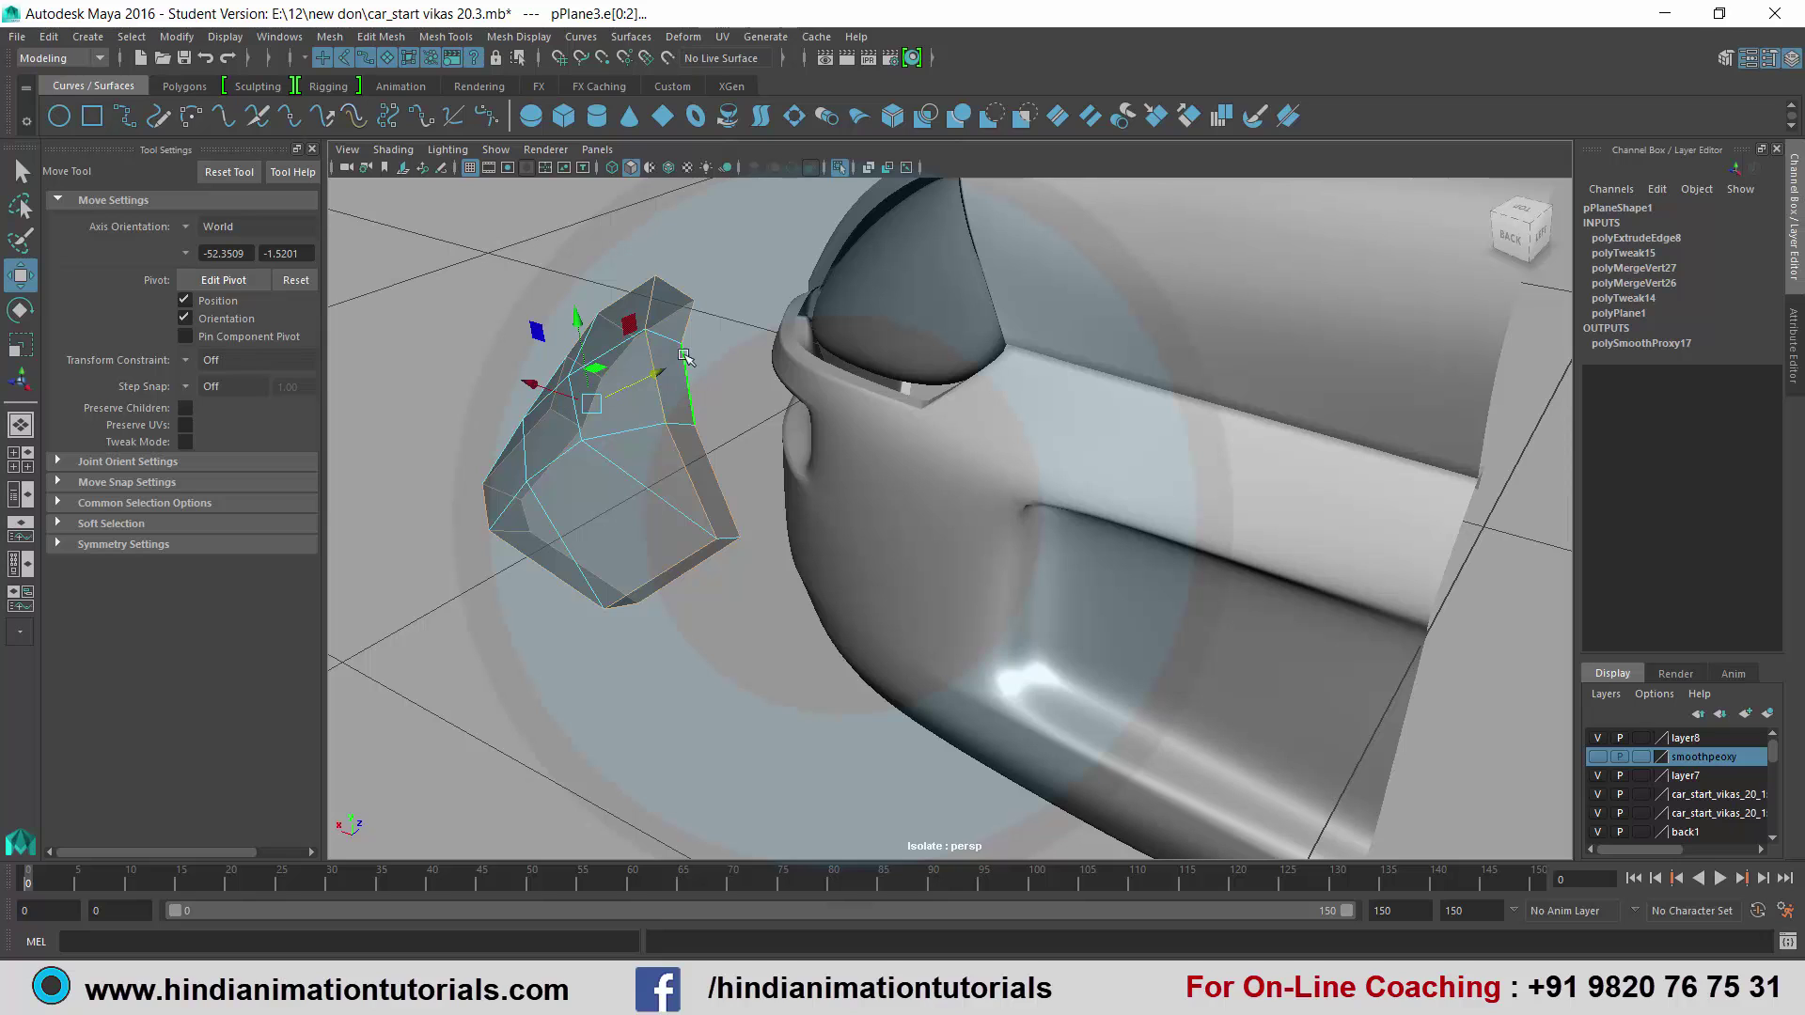
{"action": "left_click_drag", "start_coordinate": [734, 448], "coordinate": [849, 499], "text": "alt"}
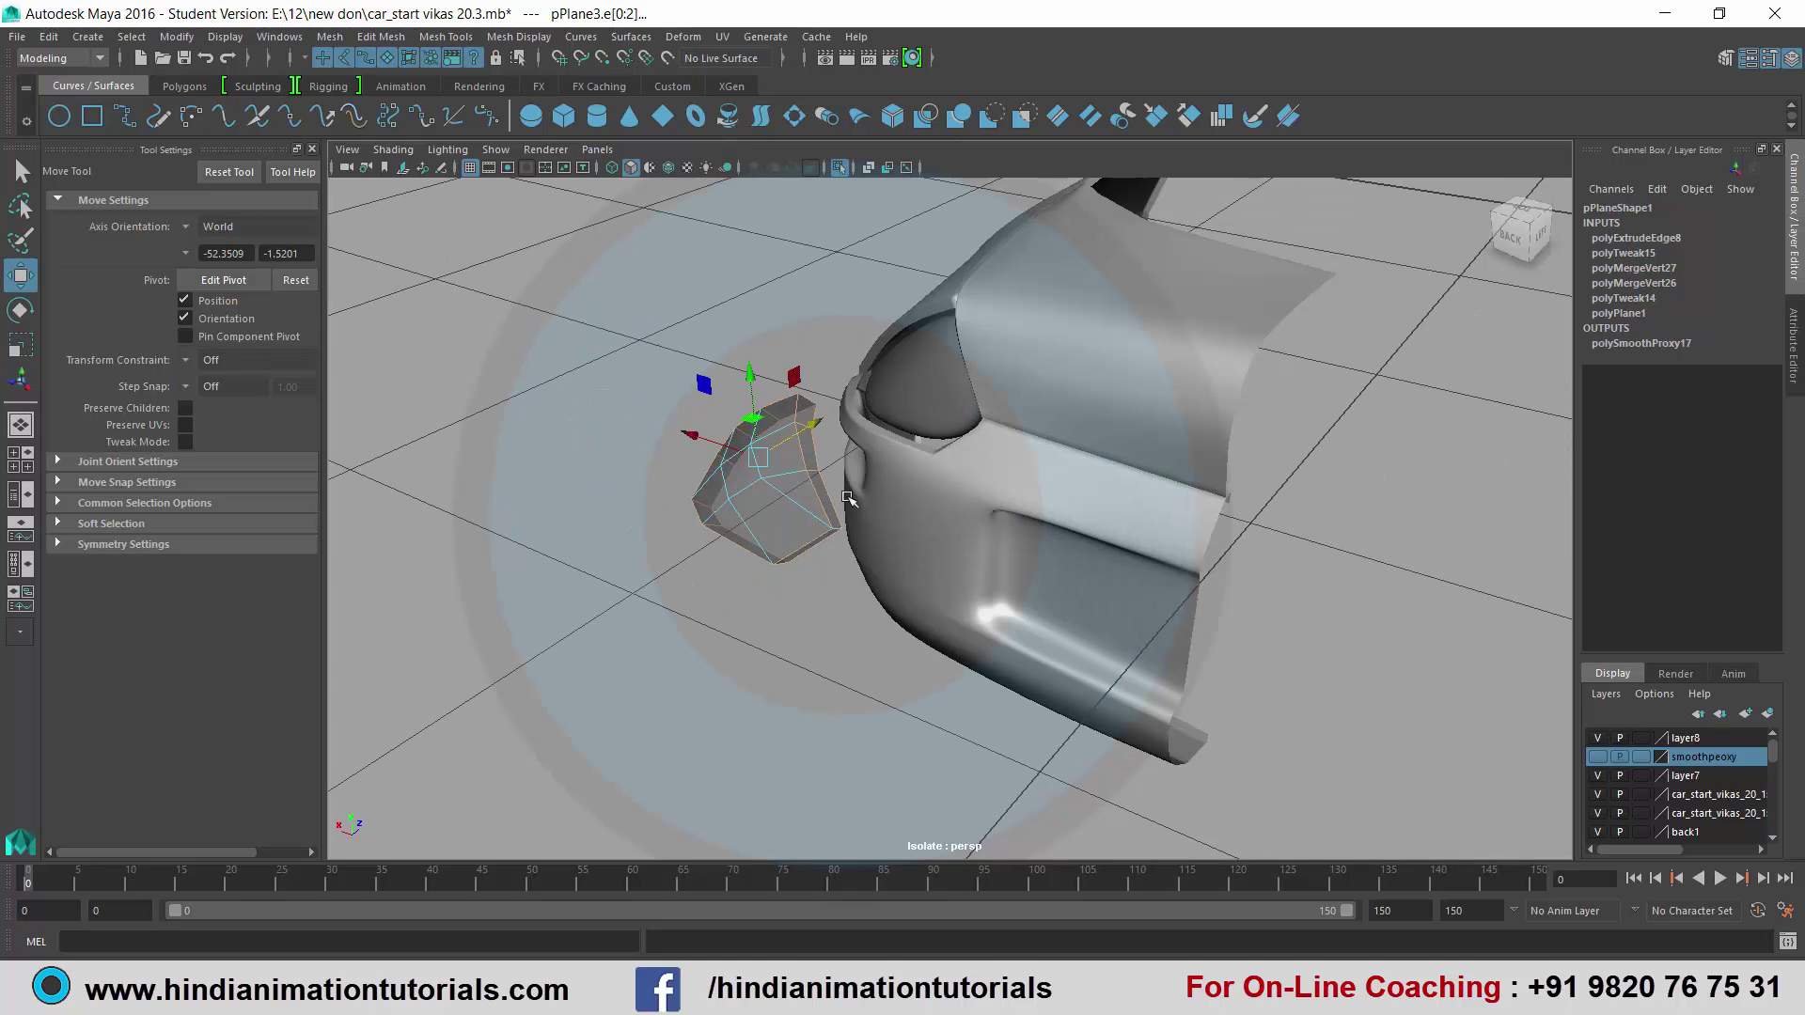
{"action": "left_click_drag", "start_coordinate": [840, 562], "coordinate": [786, 457], "text": "alt"}
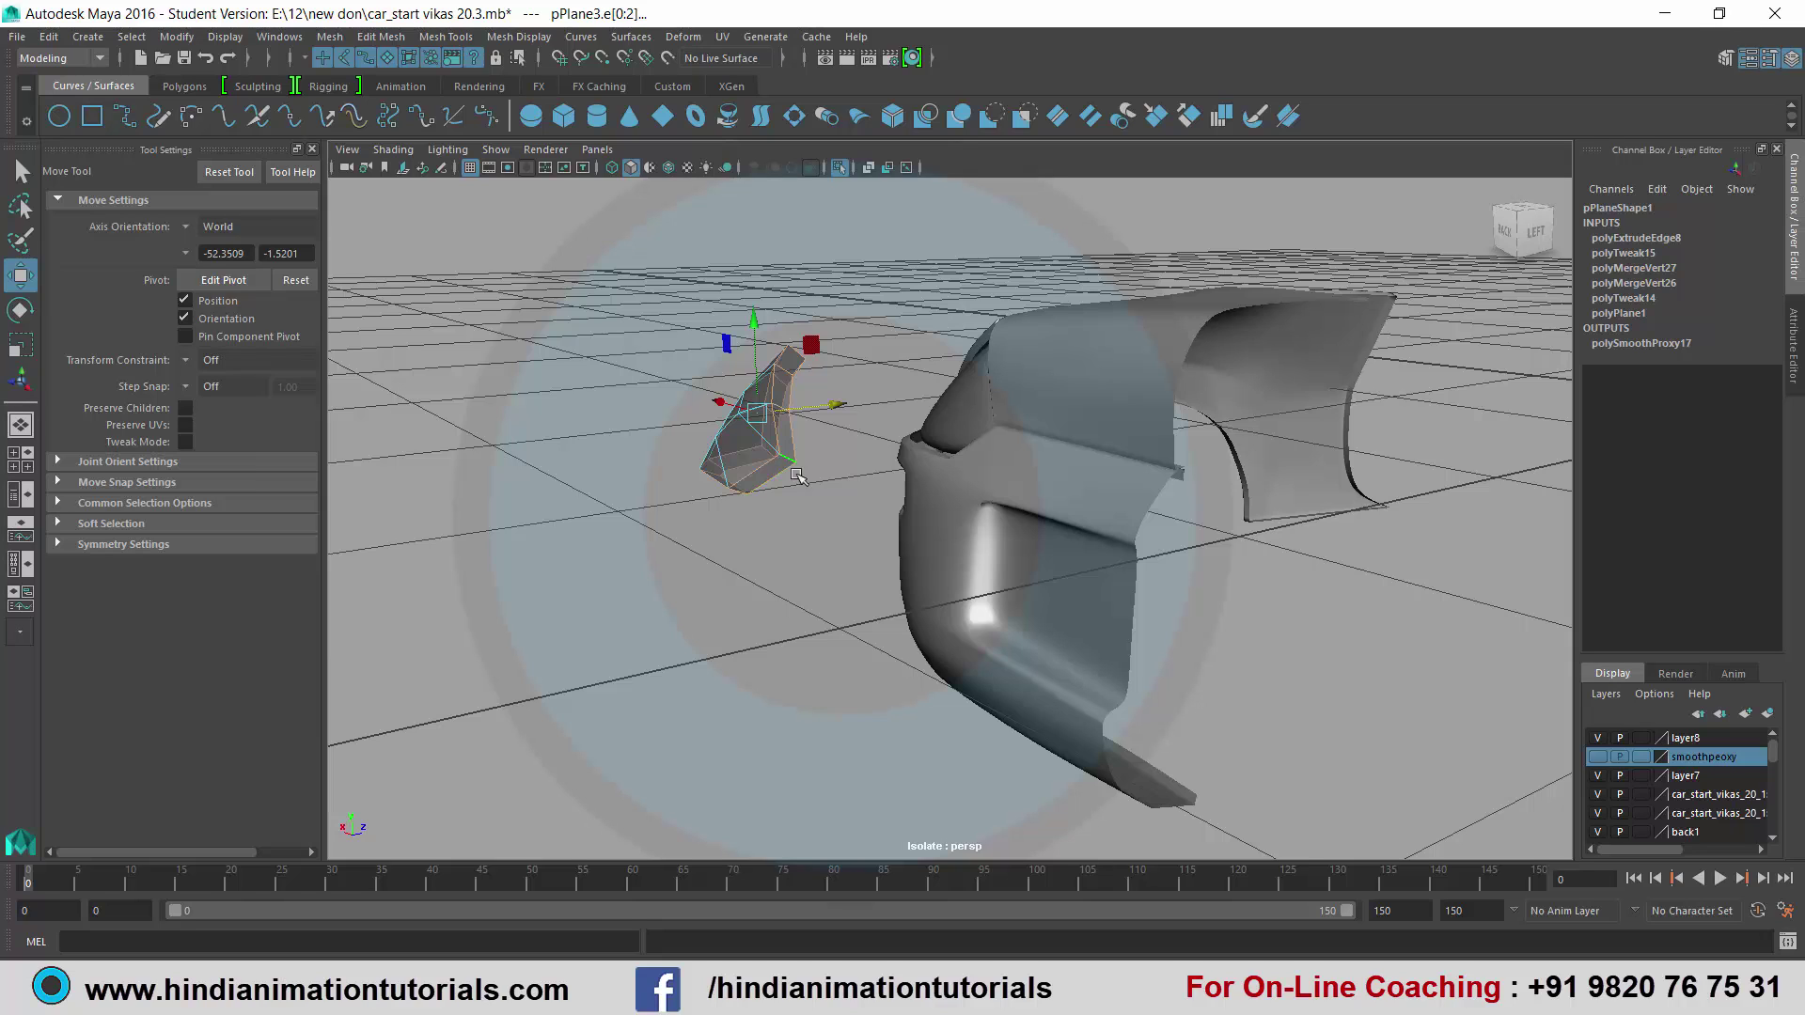
{"action": "left_click_drag", "start_coordinate": [788, 463], "coordinate": [979, 477], "text": "alt"}
{"action": "scroll", "coordinate": [944, 477], "scroll_direction": "up", "scroll_amount": 2}
{"action": "scroll", "coordinate": [942, 477], "scroll_direction": "up", "scroll_amount": 2}
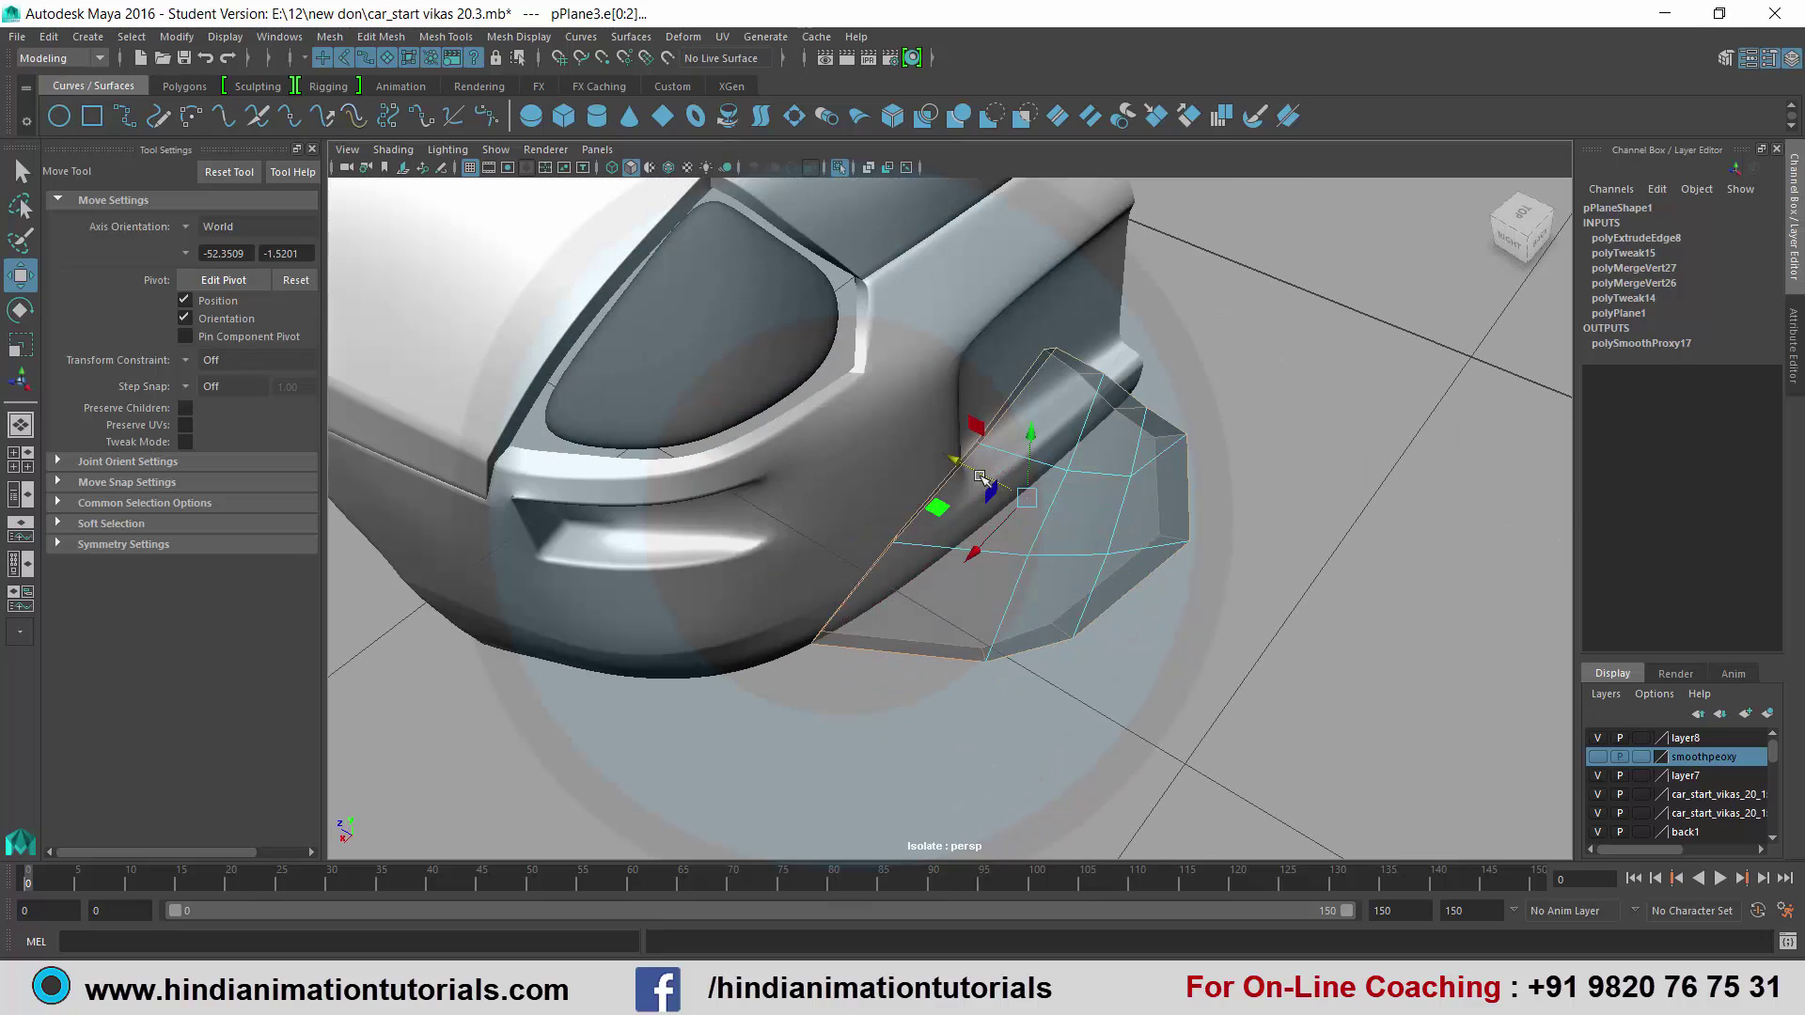
Crease the selected bottom border edges of the lens plane.
{"action": "left_click", "coordinate": [449, 38]}
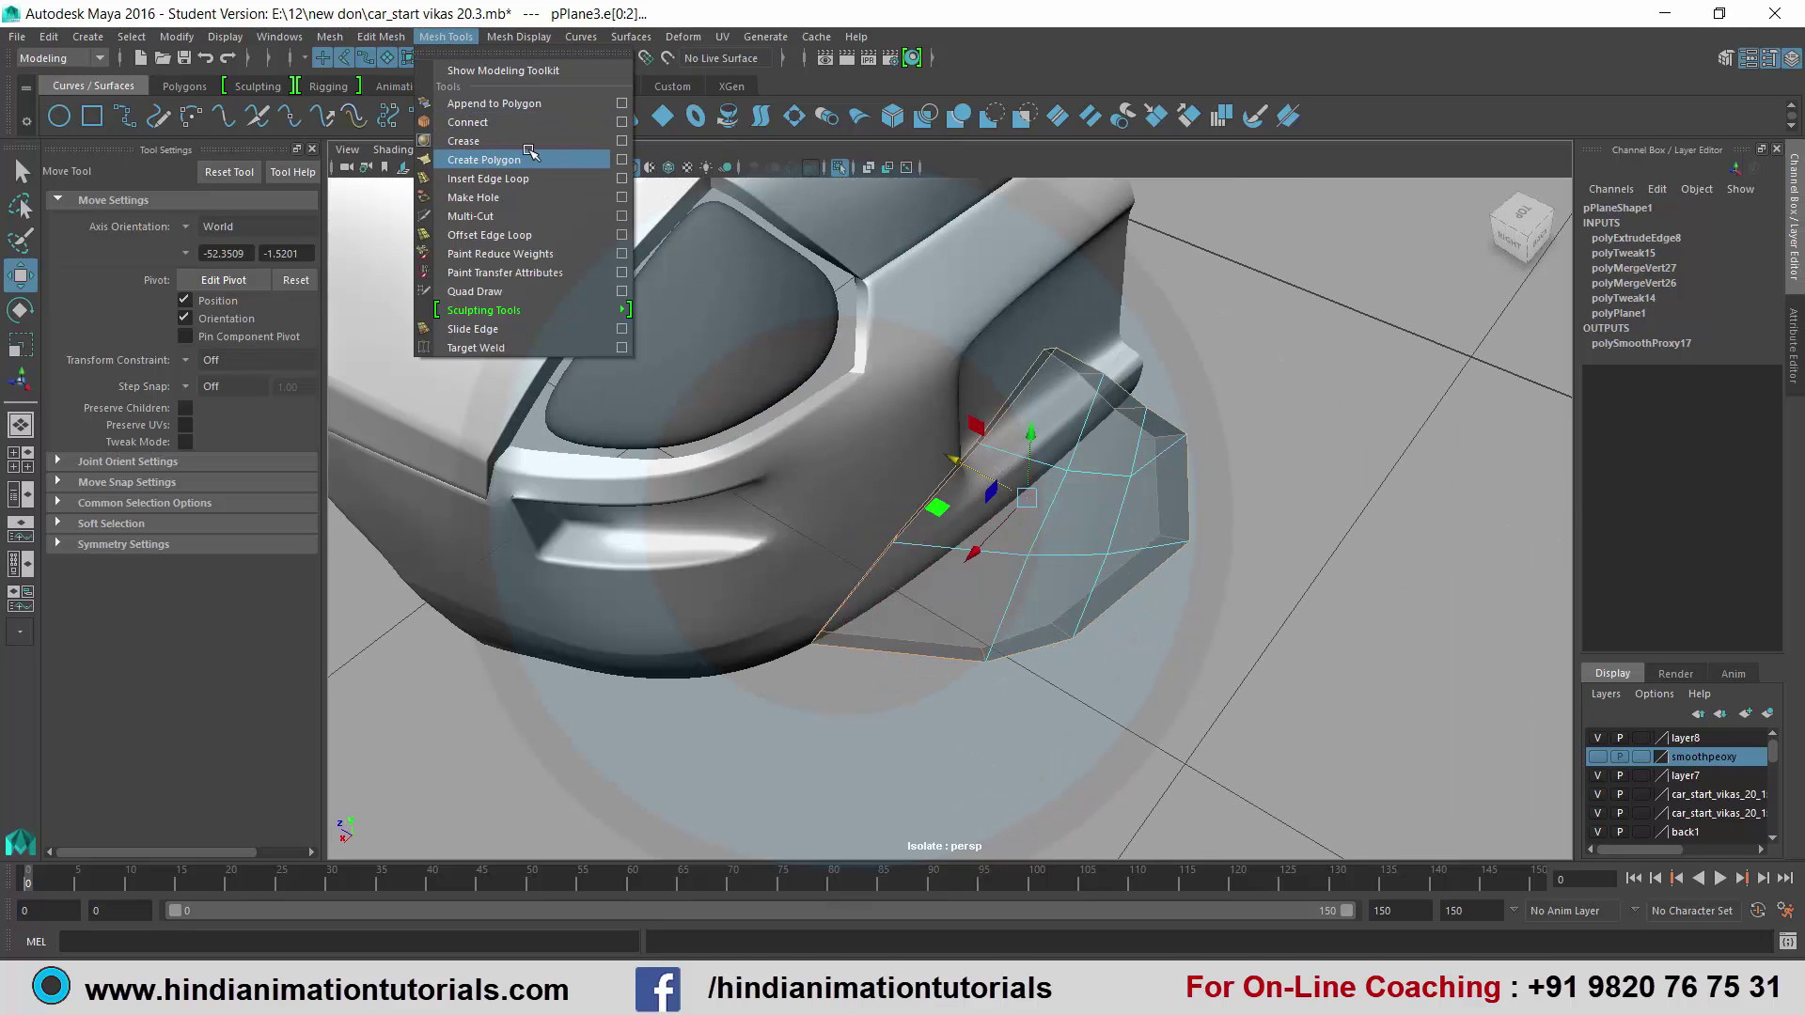
{"action": "left_click", "coordinate": [473, 140]}
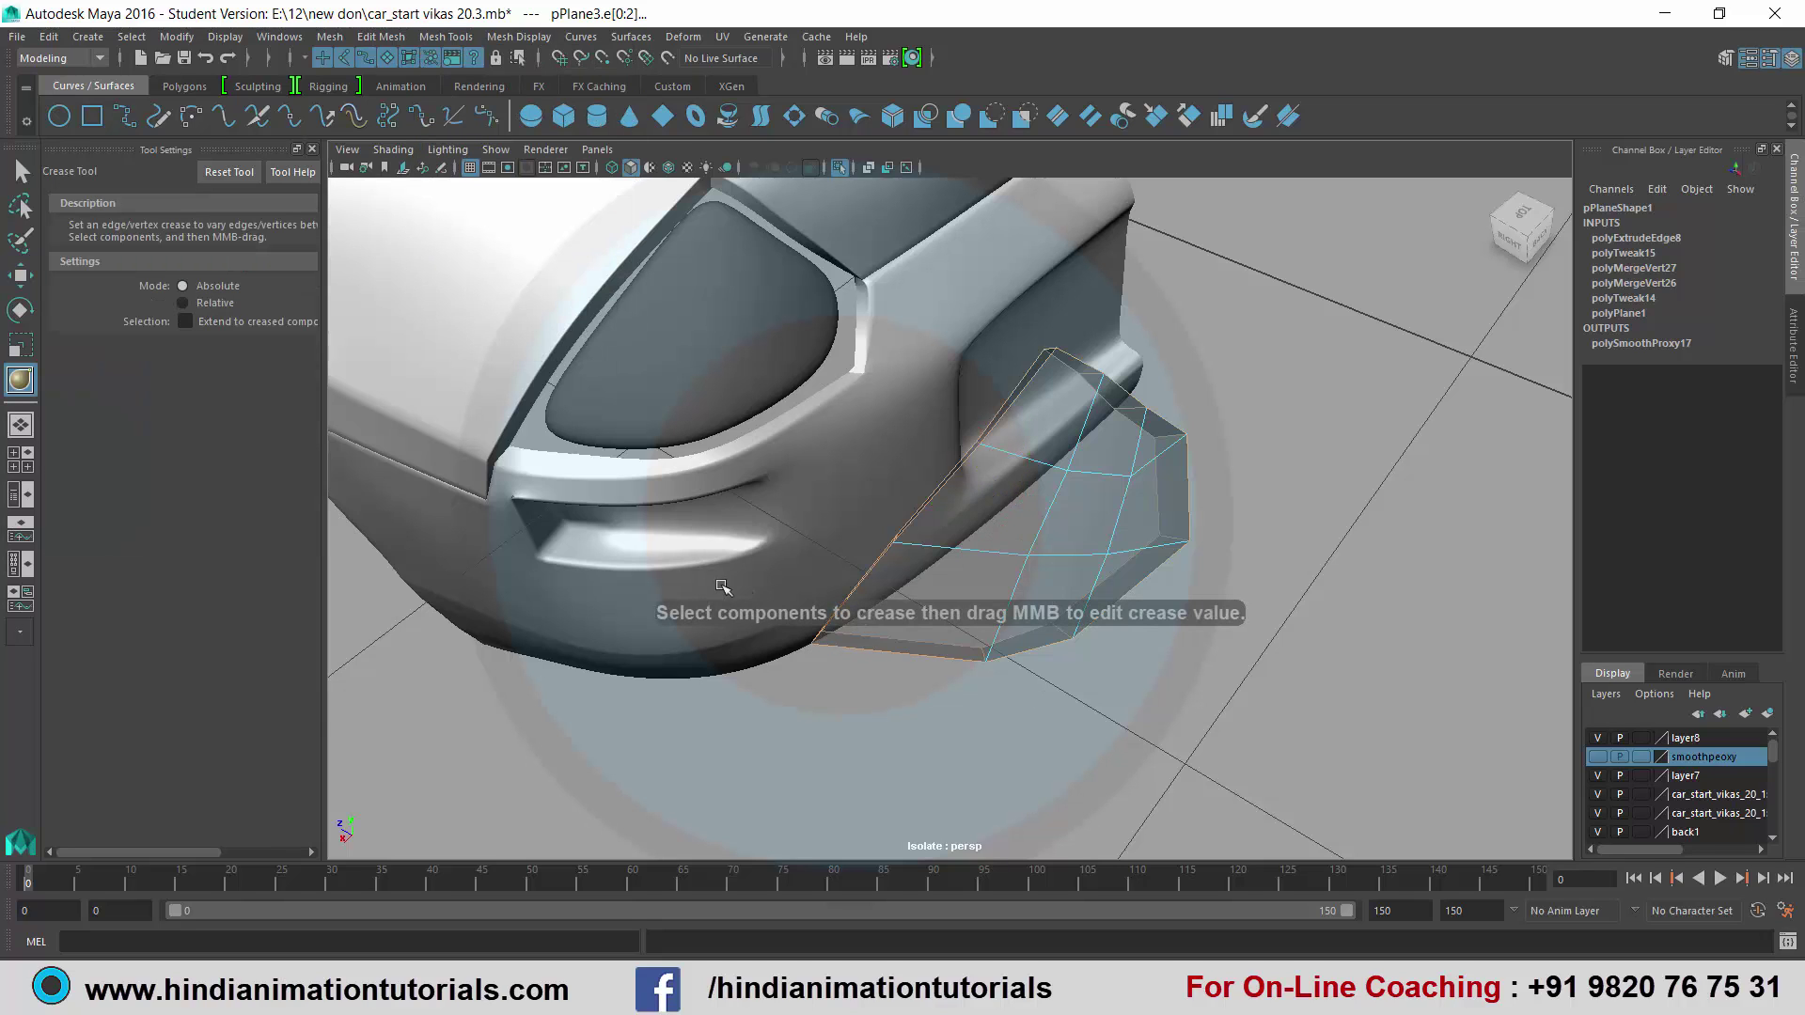
{"action": "left_click_drag", "start_coordinate": [722, 586], "coordinate": [746, 573], "text": "alt"}
{"action": "middle_click_drag", "start_coordinate": [912, 741], "coordinate": [1303, 683]}
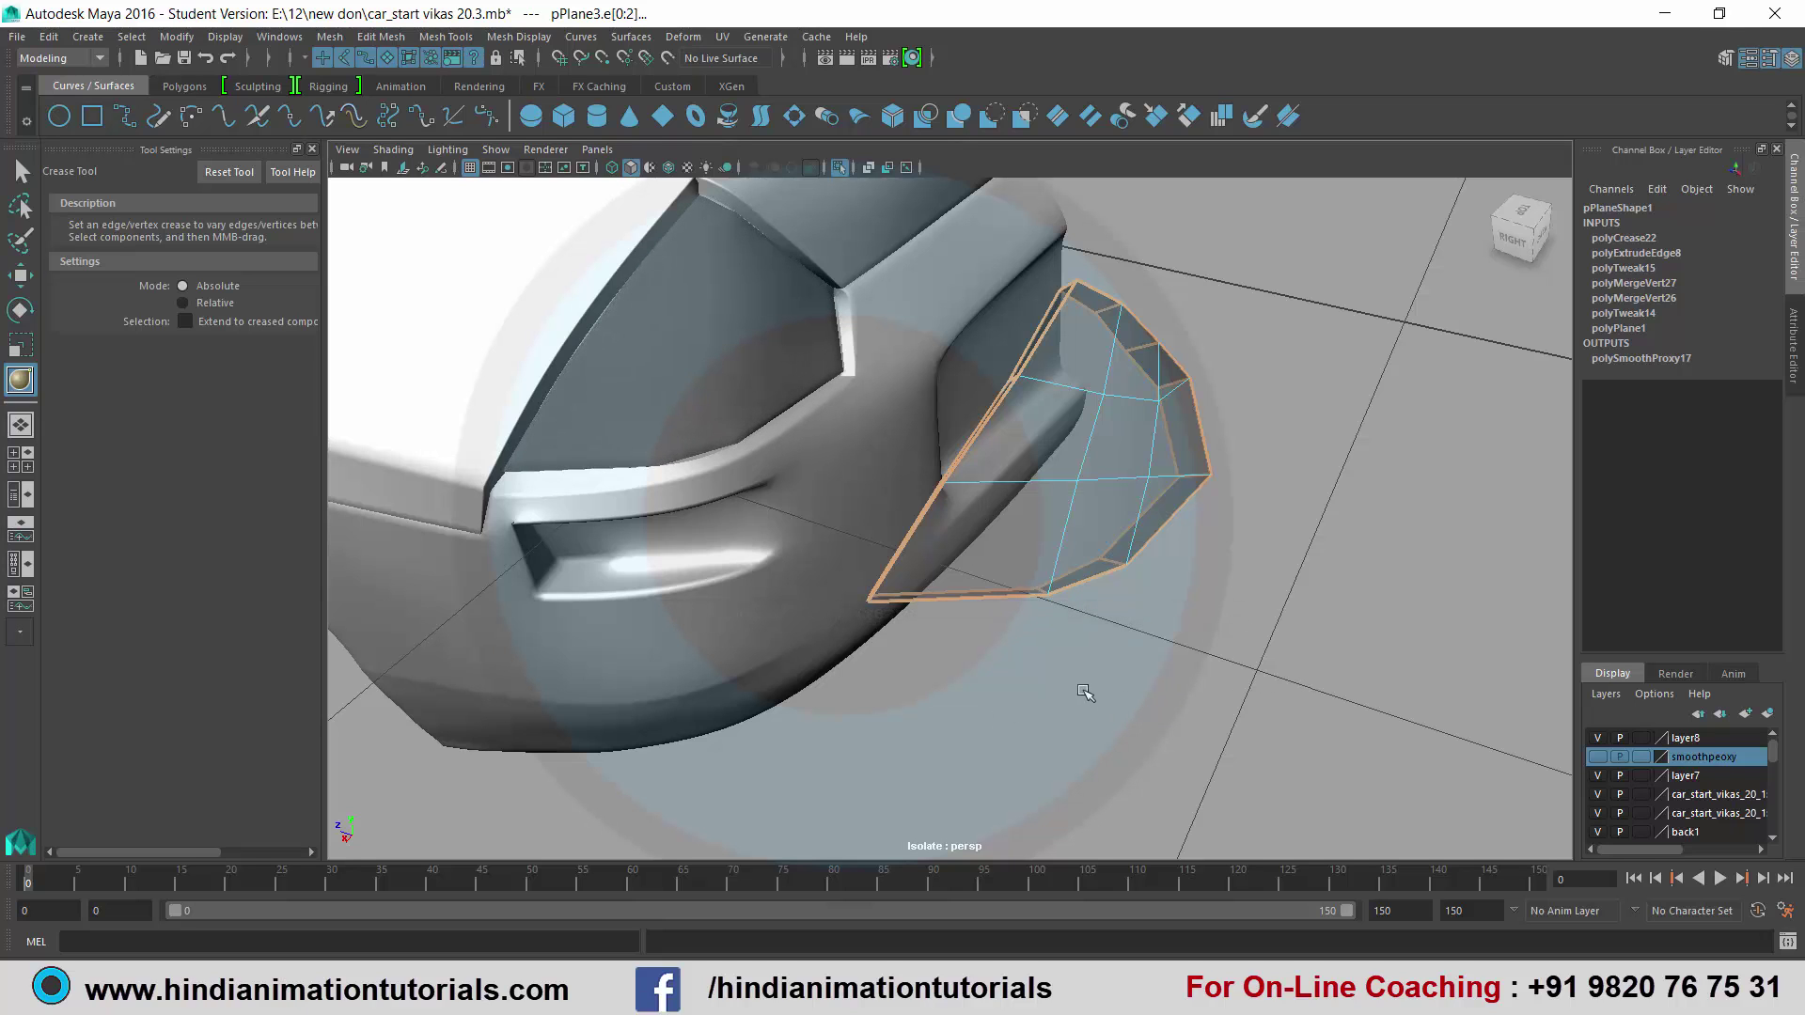
{"action": "mouse_move", "coordinate": [1084, 691]}
{"action": "left_mouse_down", "text": "alt"}
{"action": "mouse_move", "coordinate": [1048, 648]}
{"action": "mouse_move", "coordinate": [1121, 665]}
{"action": "left_mouse_up", "text": "alt"}
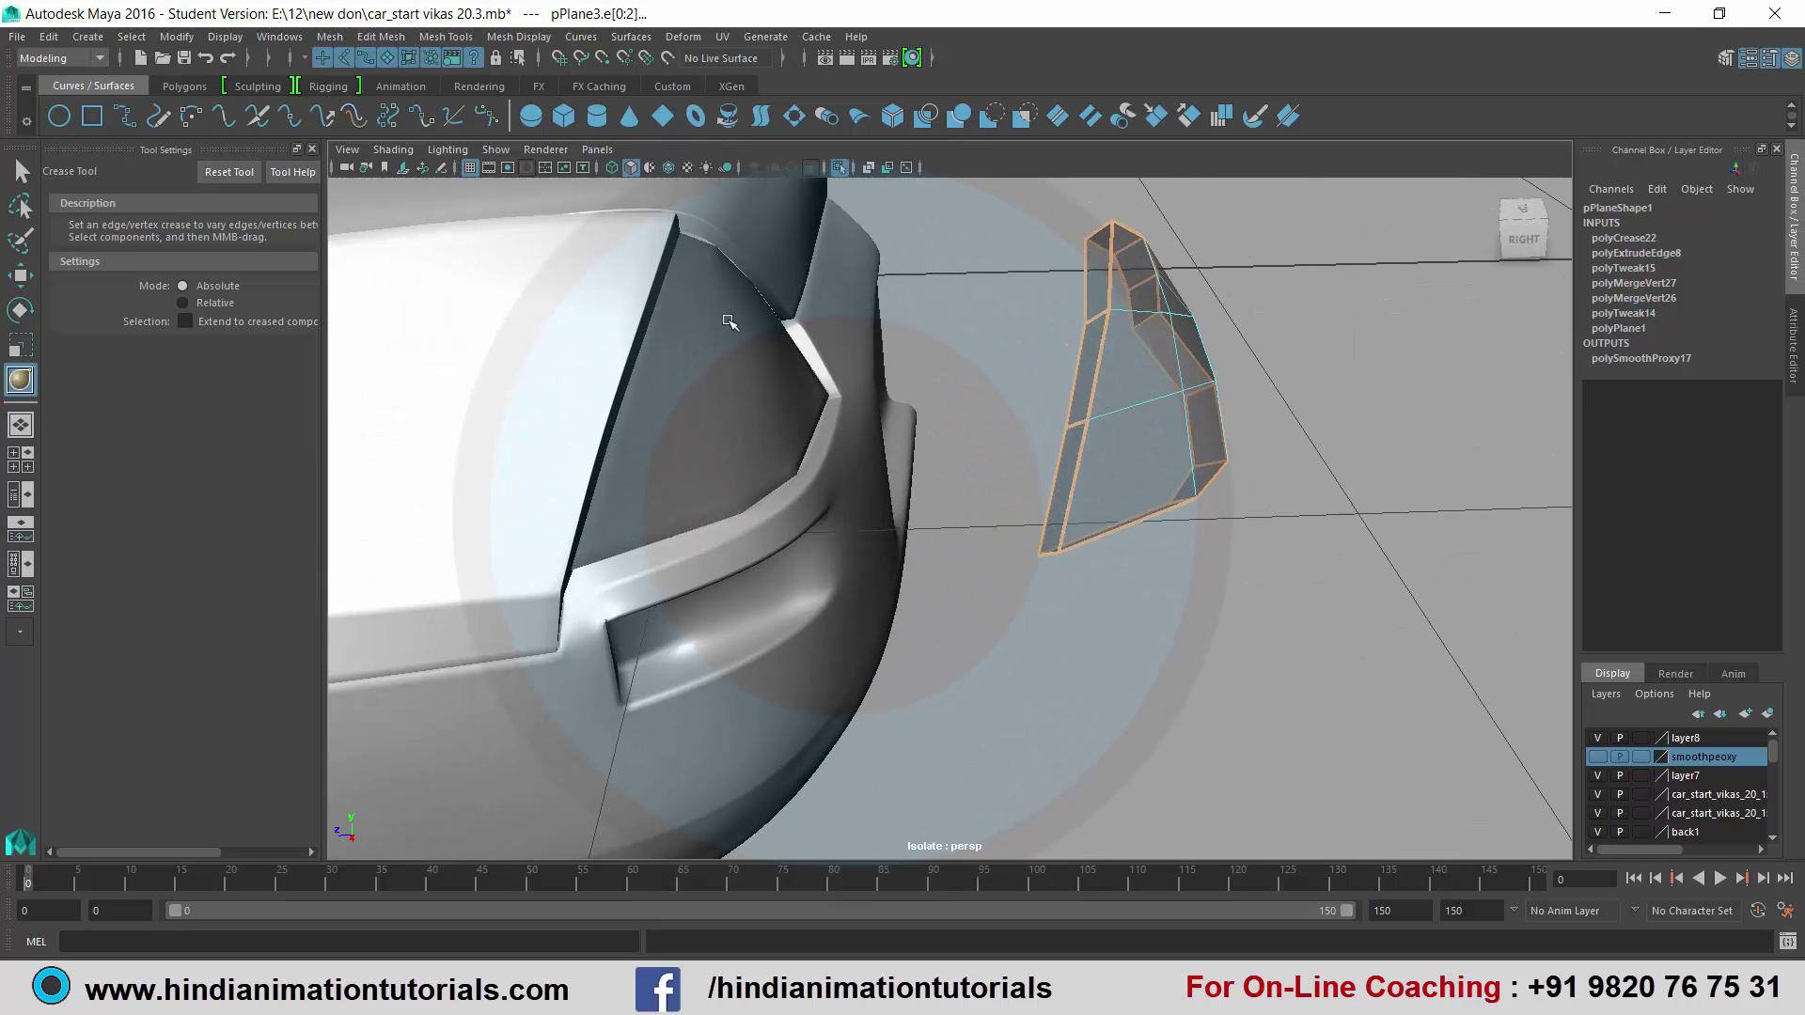
{"action": "left_click_drag", "start_coordinate": [1069, 505], "coordinate": [1055, 524], "text": "alt"}
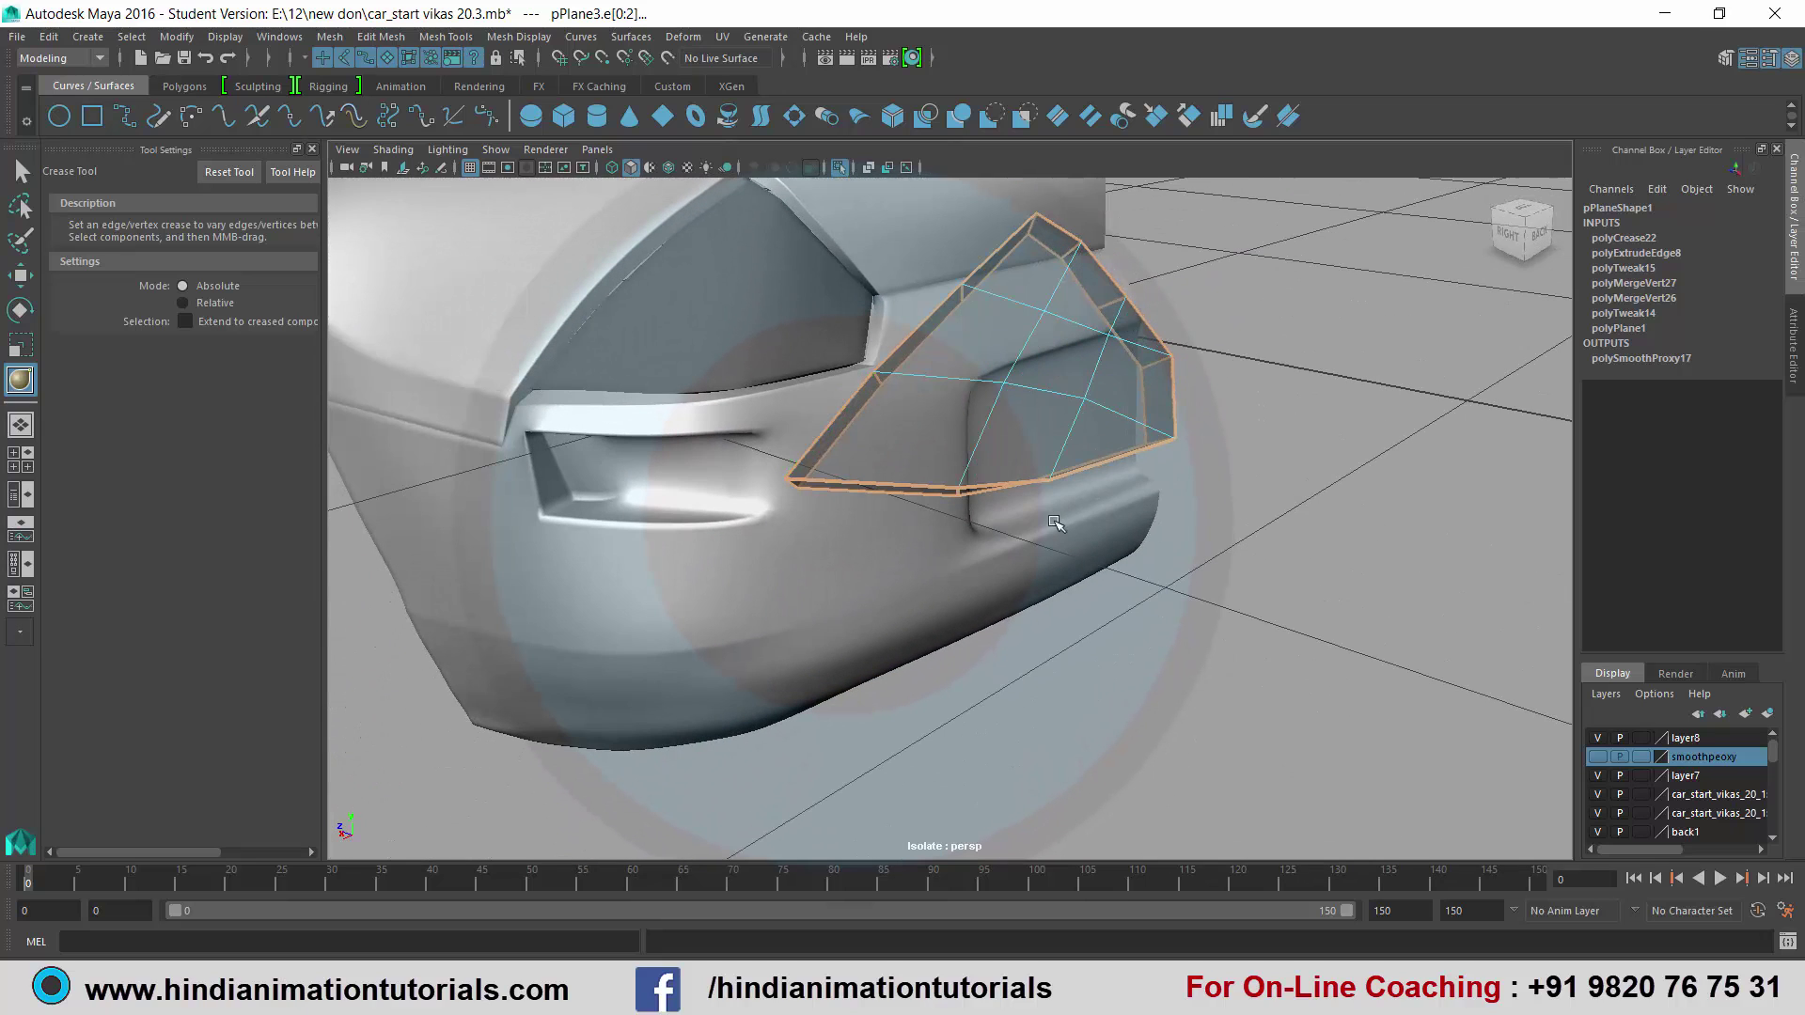
Put the lens cage back in vertex mode with the Select Tool active.
{"action": "right_click_drag", "start_coordinate": [1020, 395], "coordinate": [954, 398]}
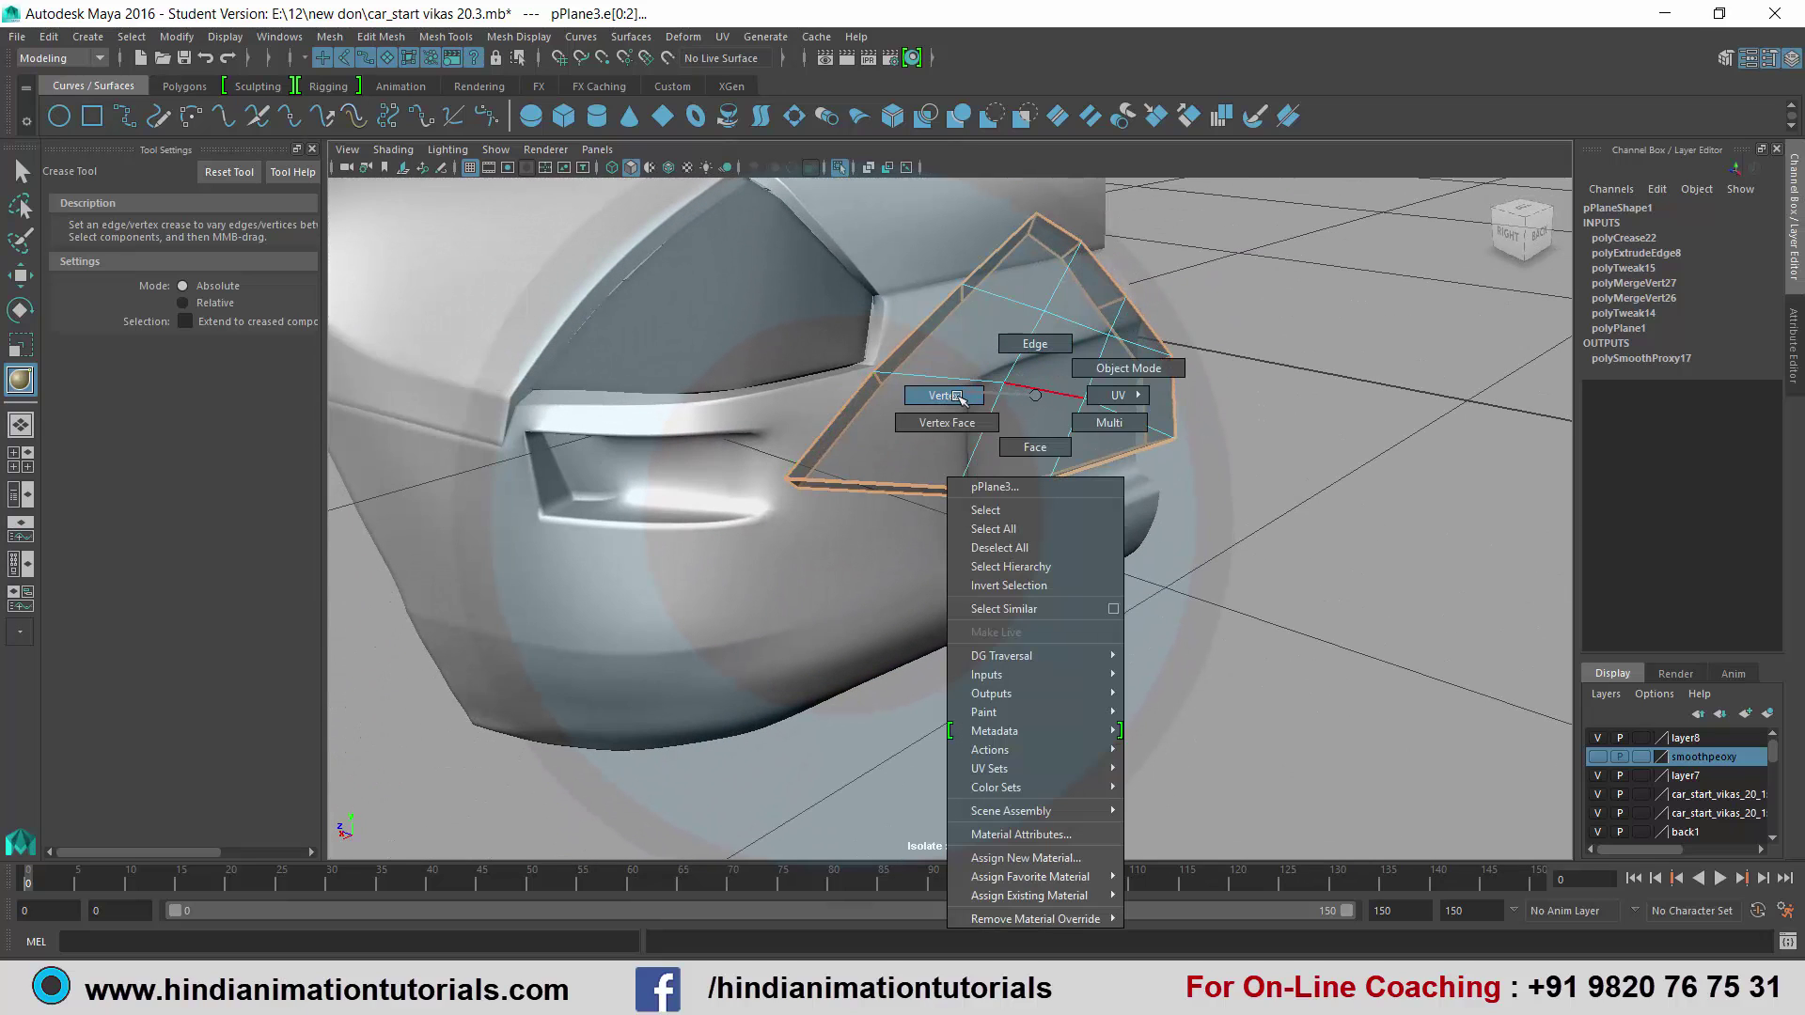
{"action": "key", "text": "q"}
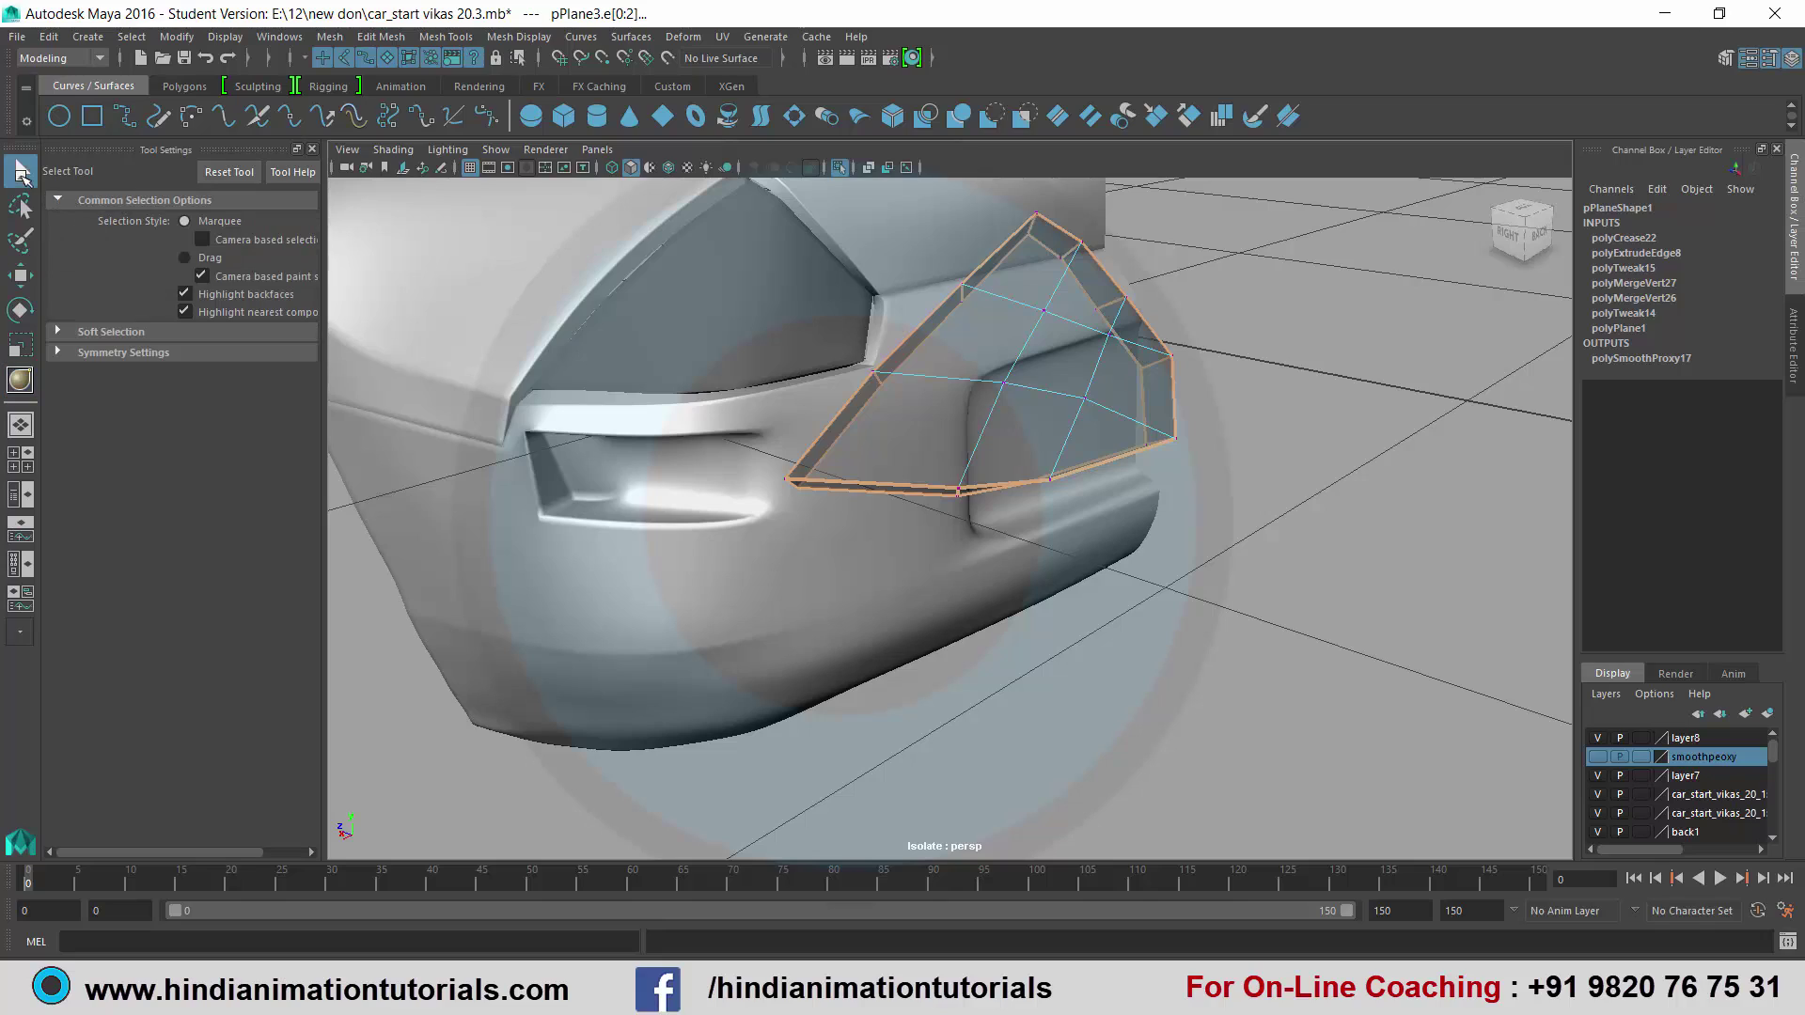
{"action": "mouse_move", "coordinate": [994, 507]}
{"action": "left_mouse_down", "text": "alt"}
{"action": "mouse_move", "coordinate": [833, 517]}
{"action": "mouse_move", "coordinate": [927, 516]}
{"action": "mouse_move", "coordinate": [763, 542]}
{"action": "mouse_move", "coordinate": [986, 491]}
{"action": "mouse_move", "coordinate": [938, 528]}
{"action": "mouse_move", "coordinate": [826, 536]}
{"action": "mouse_move", "coordinate": [1125, 542]}
{"action": "left_mouse_up", "text": "alt"}
{"action": "mouse_move", "coordinate": [1200, 628]}
{"action": "left_mouse_down", "text": "alt"}
{"action": "mouse_move", "coordinate": [1173, 601]}
{"action": "mouse_move", "coordinate": [1237, 560]}
{"action": "mouse_move", "coordinate": [971, 577]}
{"action": "mouse_move", "coordinate": [852, 462]}
{"action": "left_mouse_up", "text": "alt"}
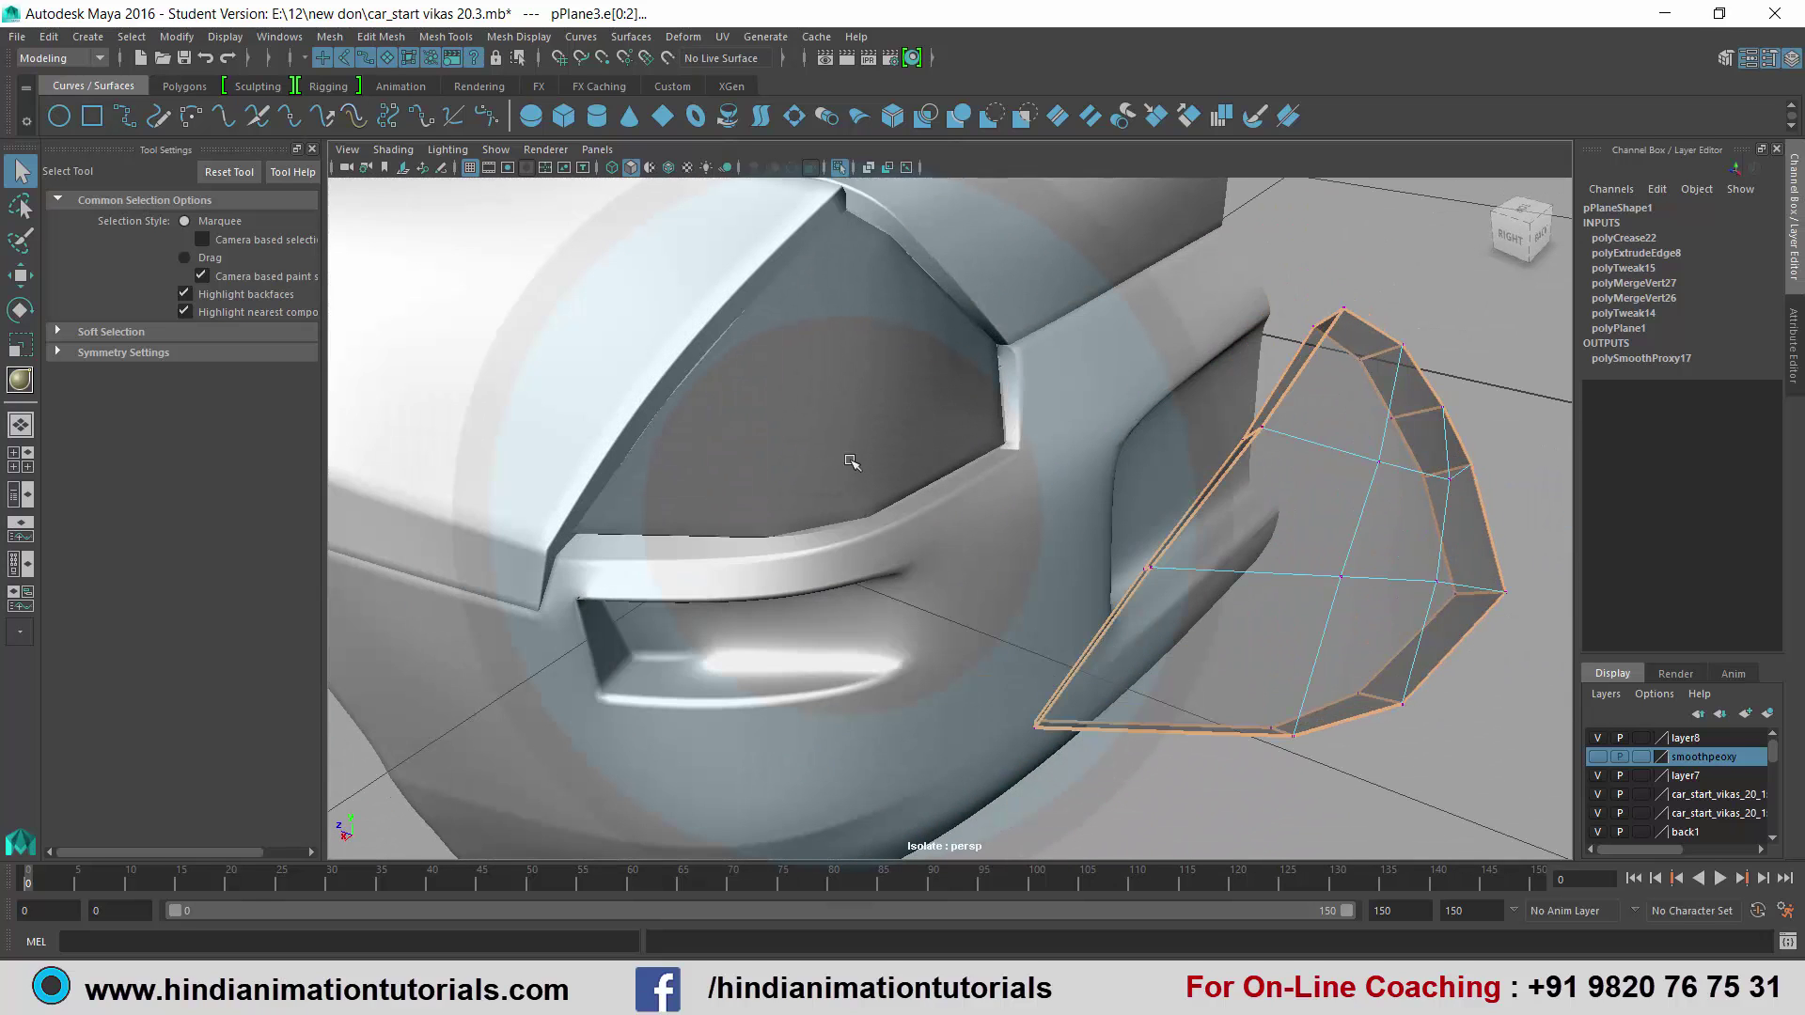
Add the lens cage pPlane3 to the hidden smoothpeoxy layer via Add Selected Objects.
{"action": "left_click", "coordinate": [819, 390]}
{"action": "mouse_move", "coordinate": [818, 390]}
{"action": "left_mouse_down", "text": "alt"}
{"action": "mouse_move", "coordinate": [814, 414]}
{"action": "mouse_move", "coordinate": [739, 414]}
{"action": "left_mouse_up", "text": "alt"}
{"action": "left_click_drag", "start_coordinate": [898, 404], "coordinate": [893, 346], "text": "alt"}
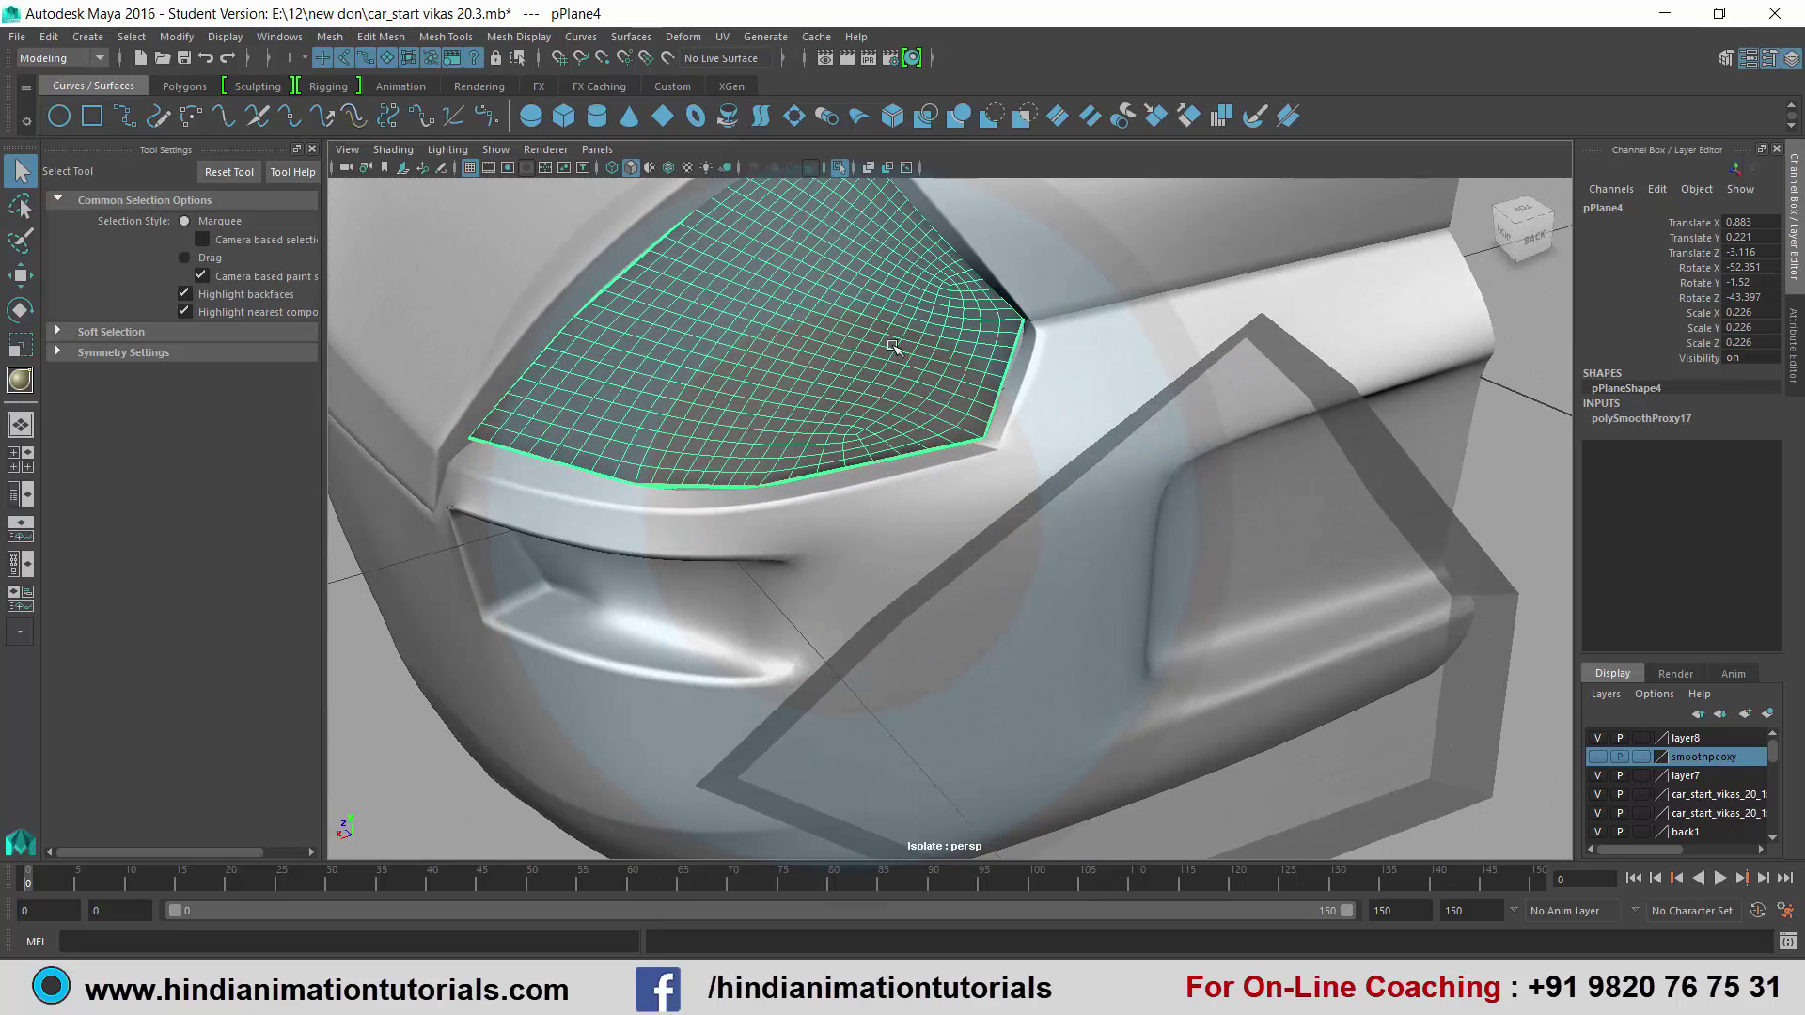
{"action": "left_click_drag", "start_coordinate": [1257, 621], "coordinate": [1252, 651], "text": "alt"}
{"action": "left_click", "coordinate": [1358, 666]}
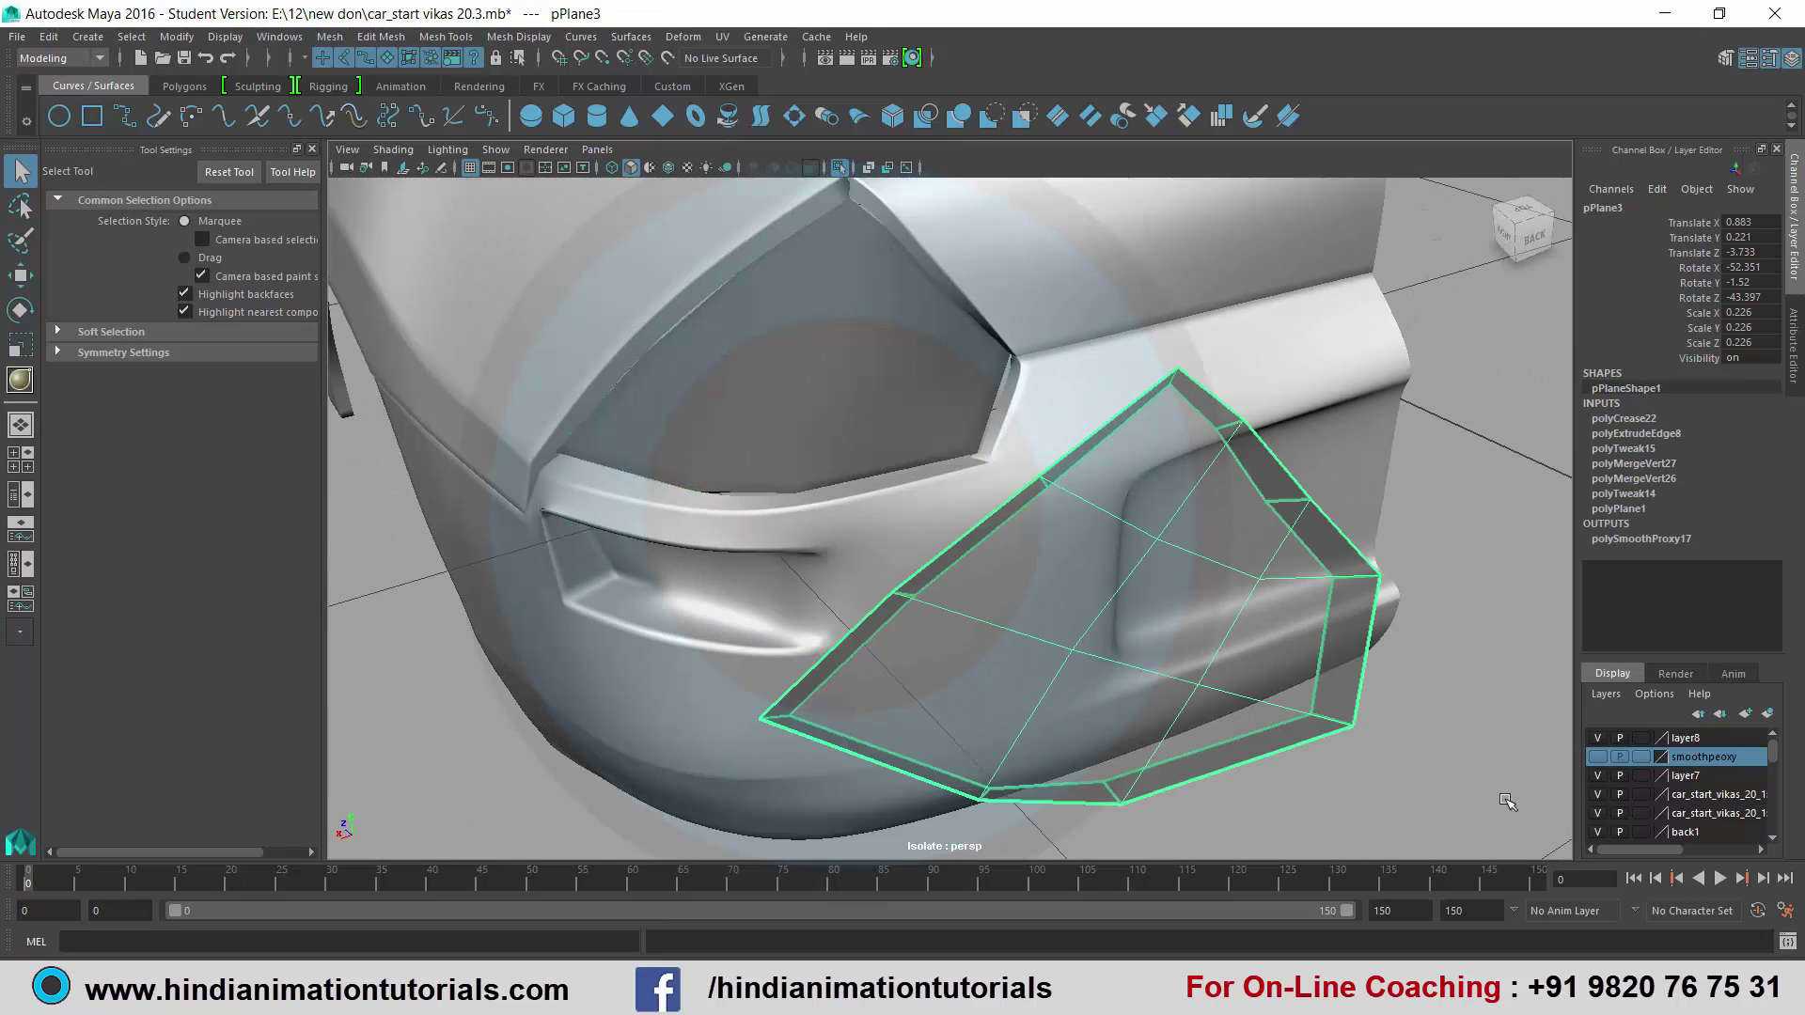
{"action": "right_click", "coordinate": [1699, 758]}
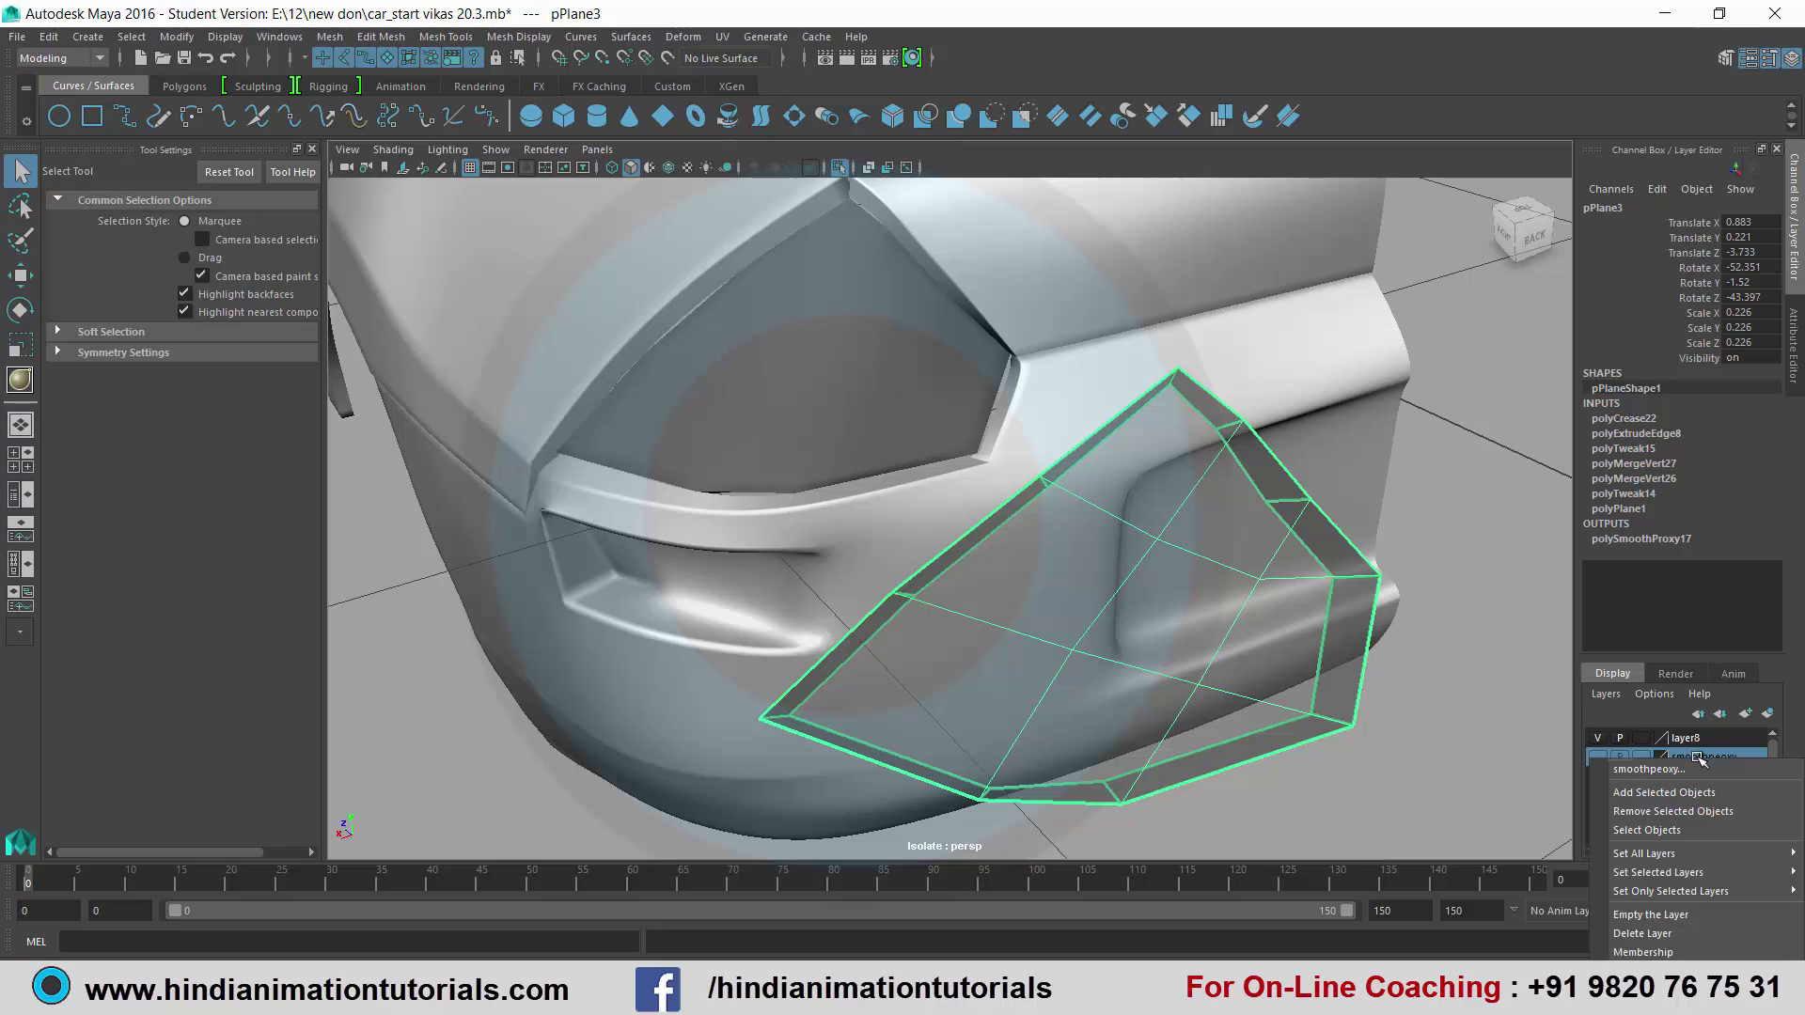
{"action": "left_click", "coordinate": [1659, 792]}
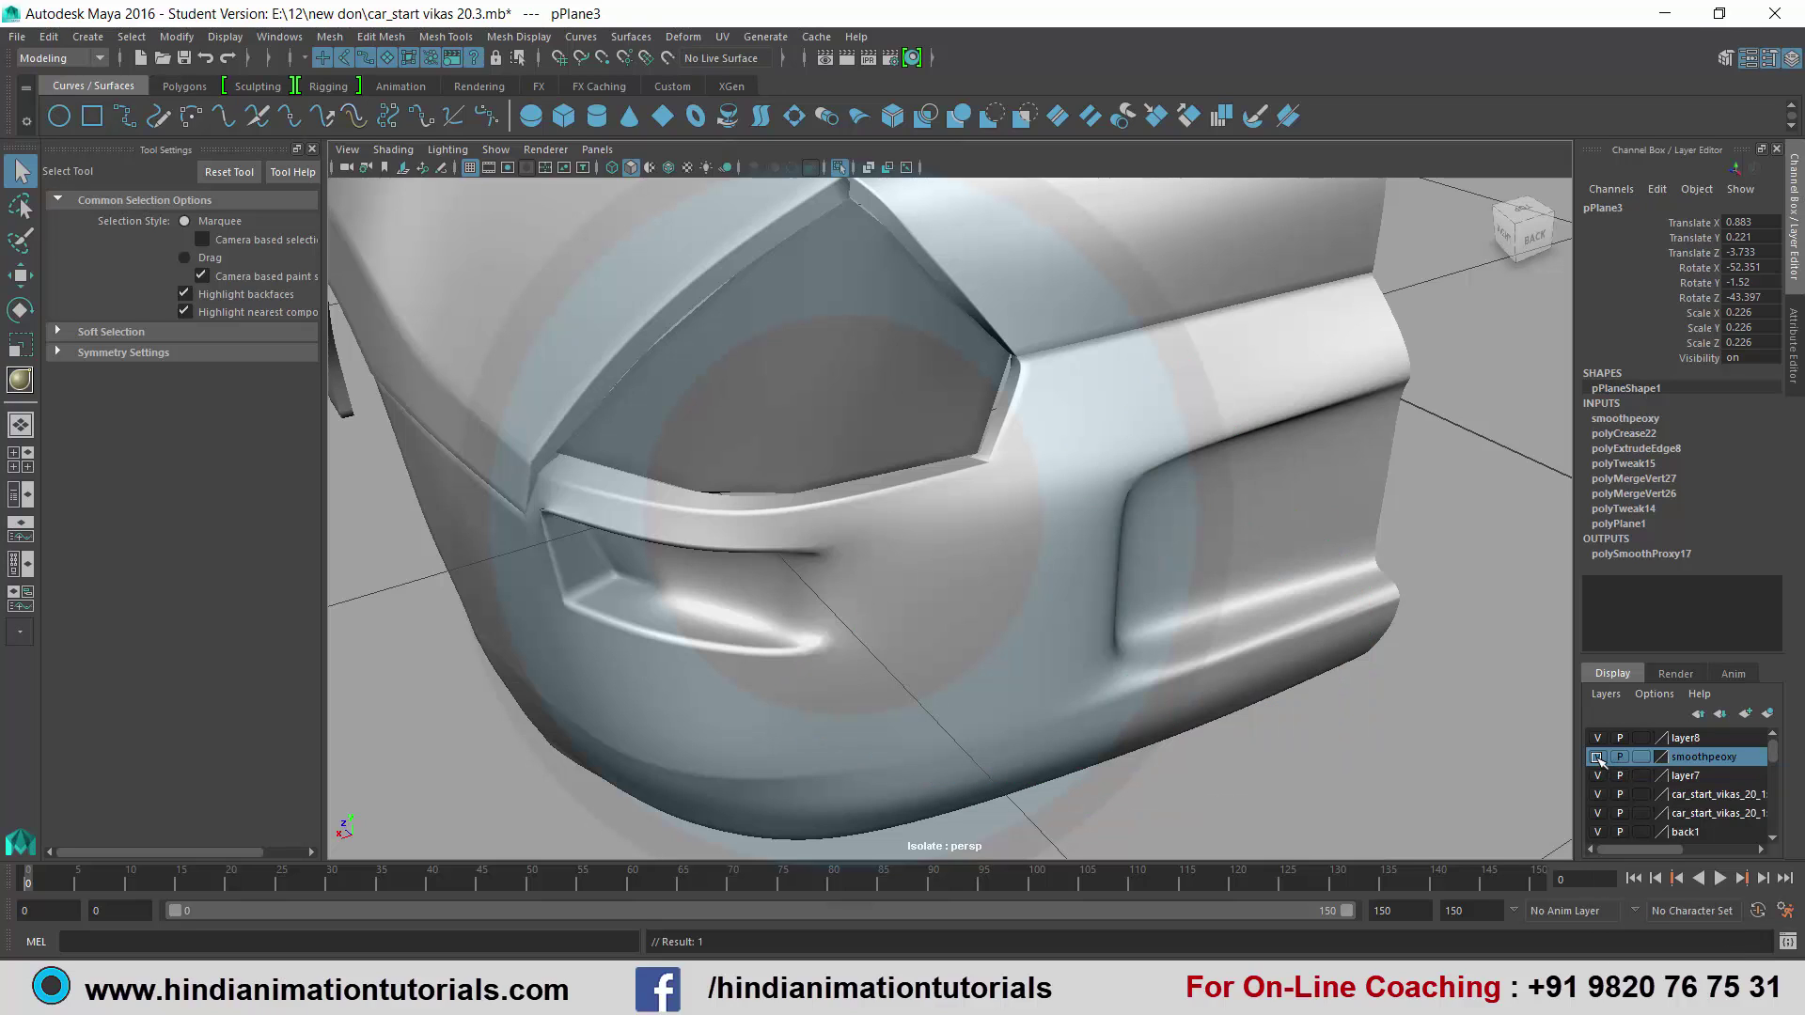
{"action": "scroll", "coordinate": [1201, 662], "scroll_direction": "down", "scroll_amount": 2}
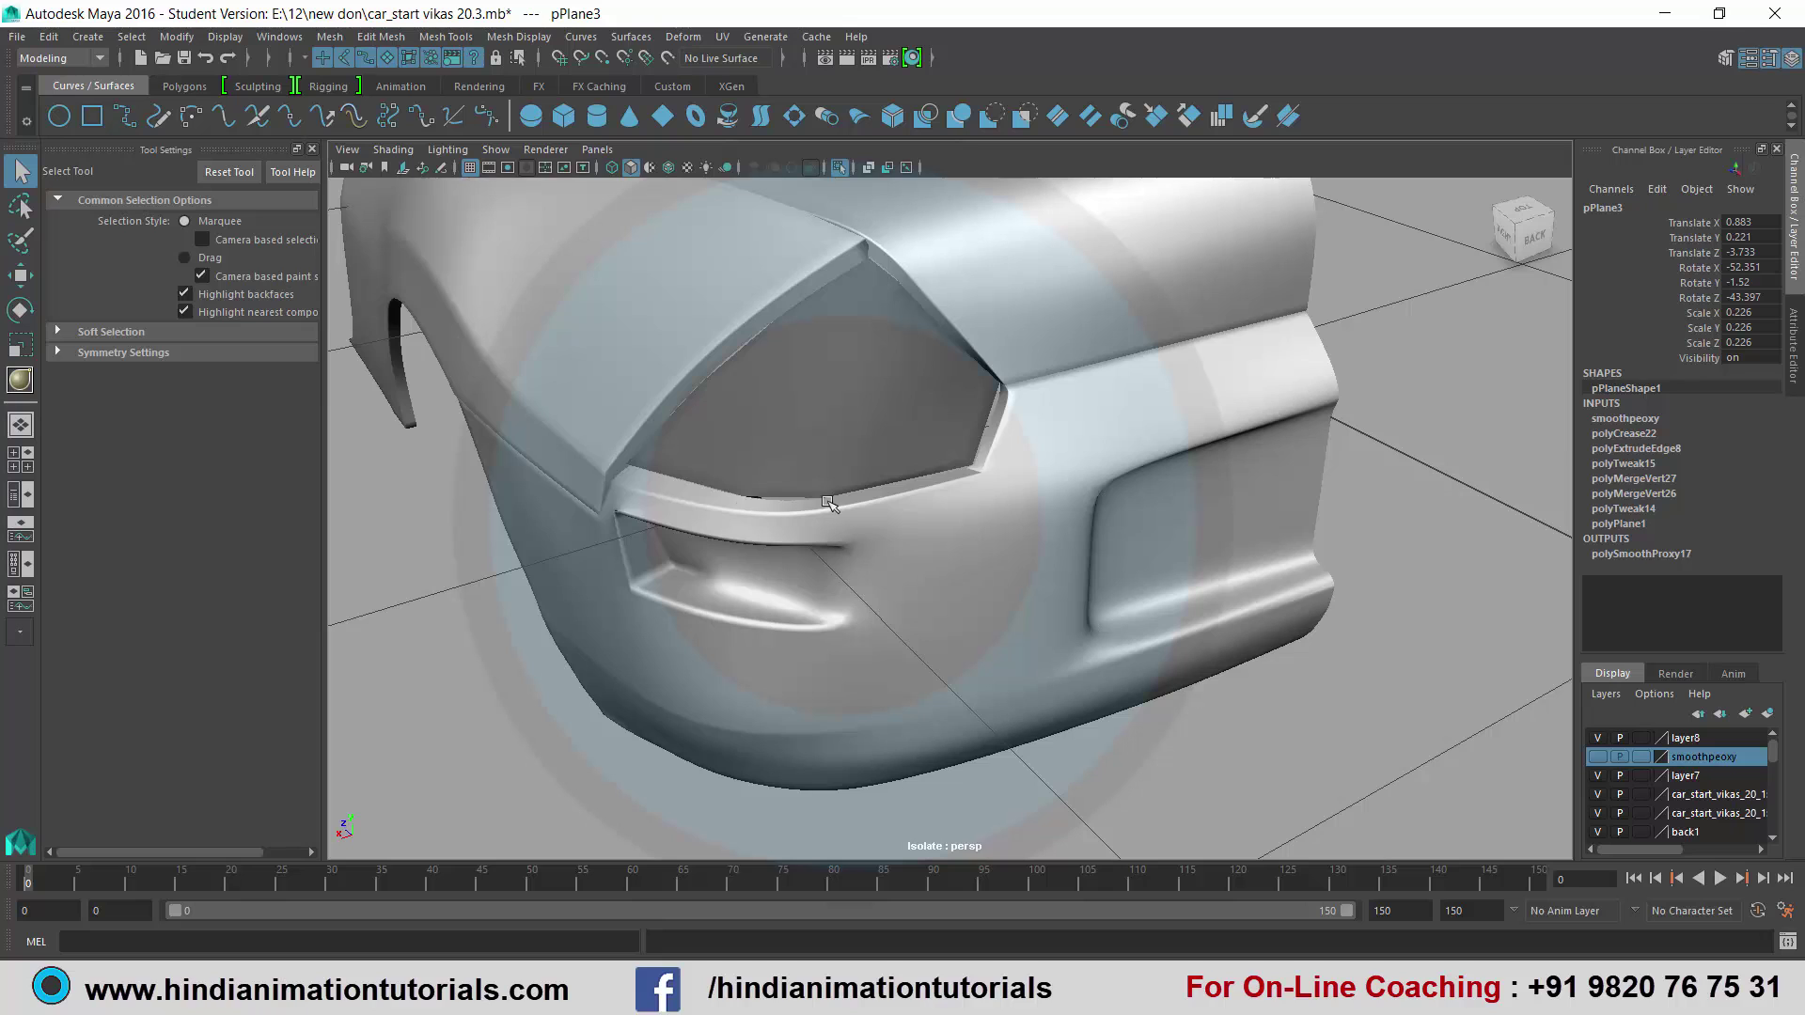
Put smoothed patch pPlane4 into vertex mode and view its lower border.
{"action": "left_click_drag", "start_coordinate": [1034, 489], "coordinate": [880, 415], "text": "alt"}
{"action": "left_click", "coordinate": [880, 415]}
{"action": "scroll", "coordinate": [880, 414], "scroll_direction": "up", "scroll_amount": 2}
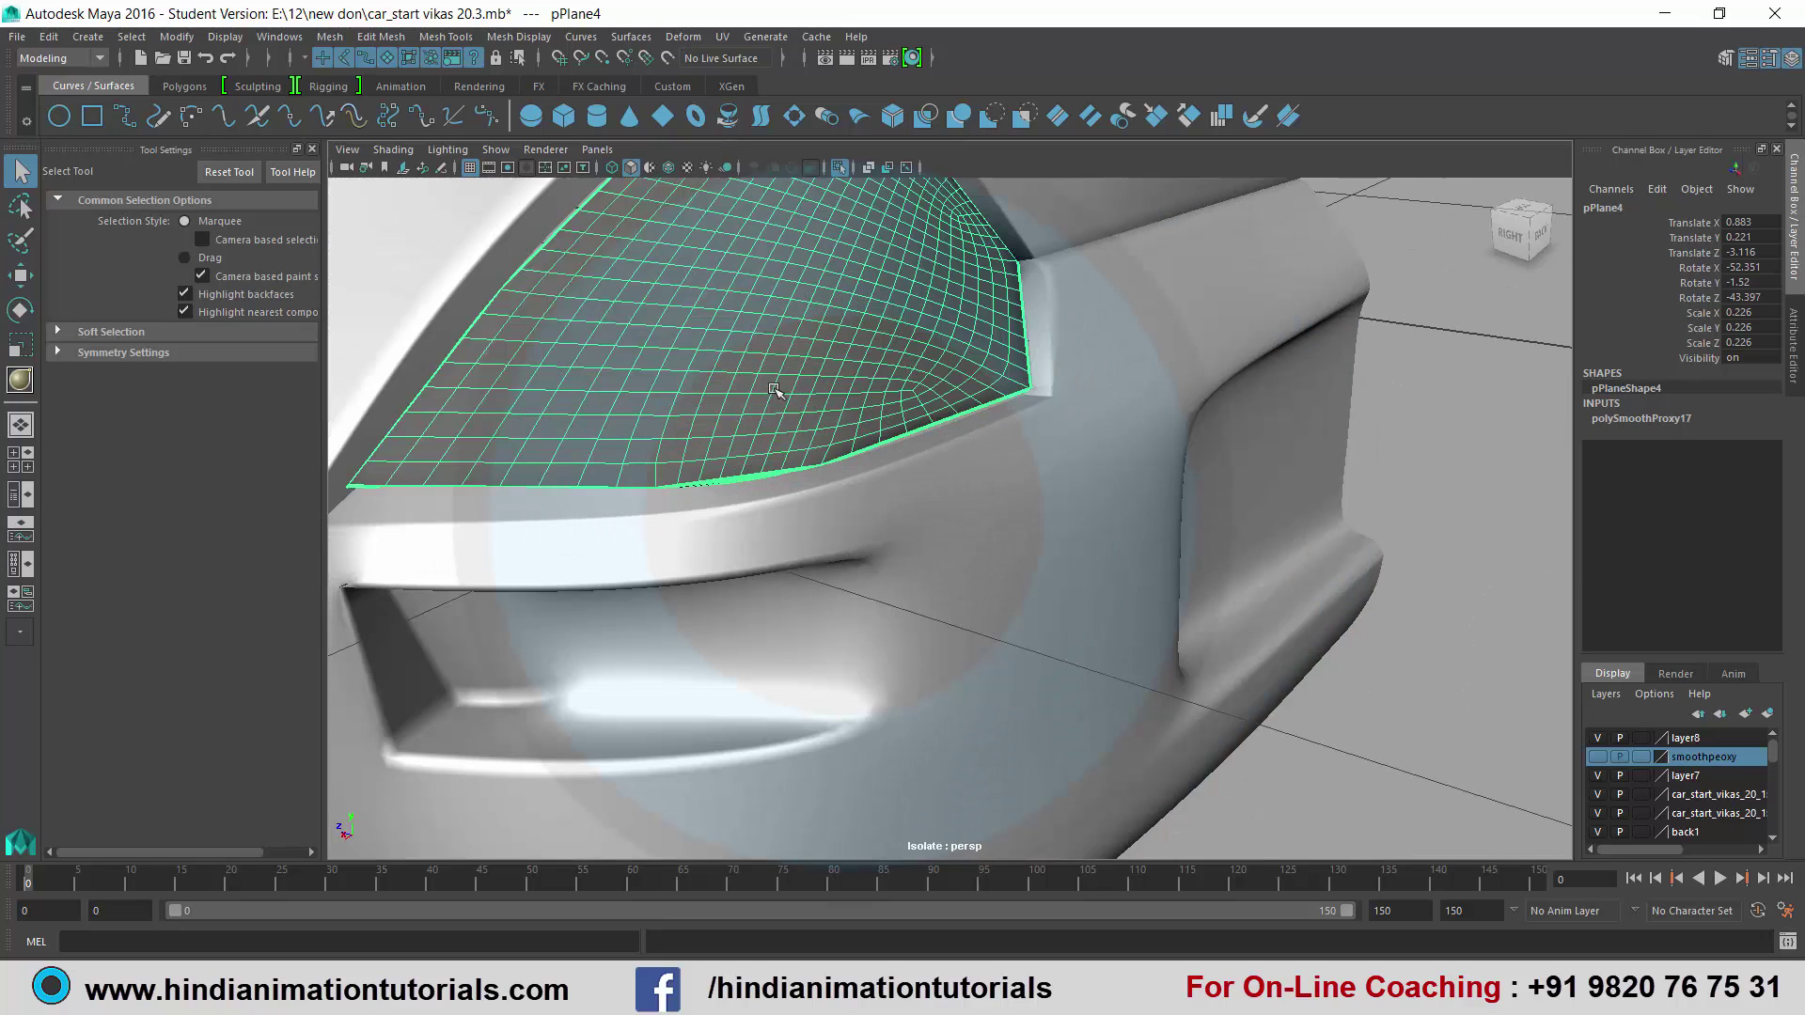
{"action": "scroll", "coordinate": [945, 418], "scroll_direction": "up", "scroll_amount": 2}
{"action": "right_click", "coordinate": [945, 418]}
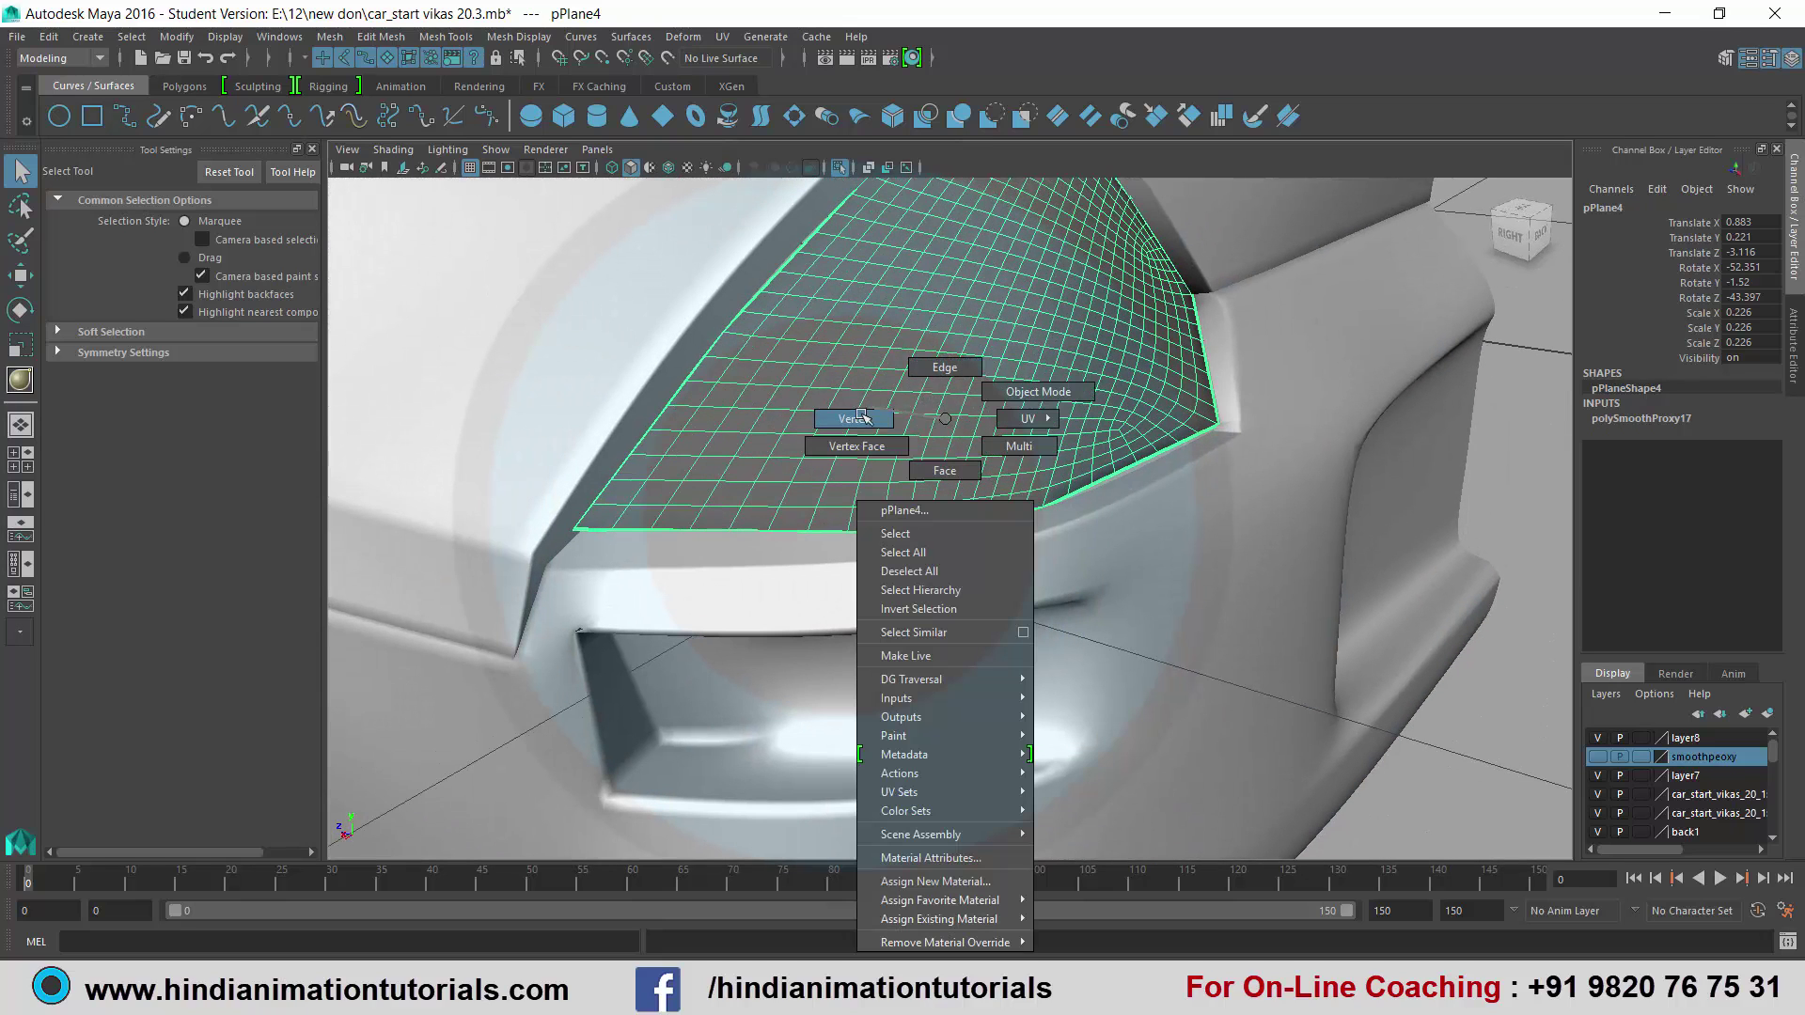
{"action": "right_click_drag", "start_coordinate": [943, 366], "coordinate": [853, 418]}
{"action": "scroll", "coordinate": [989, 543], "scroll_direction": "up", "scroll_amount": 3}
{"action": "scroll", "coordinate": [988, 544], "scroll_direction": "up", "scroll_amount": 2}
{"action": "scroll", "coordinate": [989, 544], "scroll_direction": "down", "scroll_amount": 2}
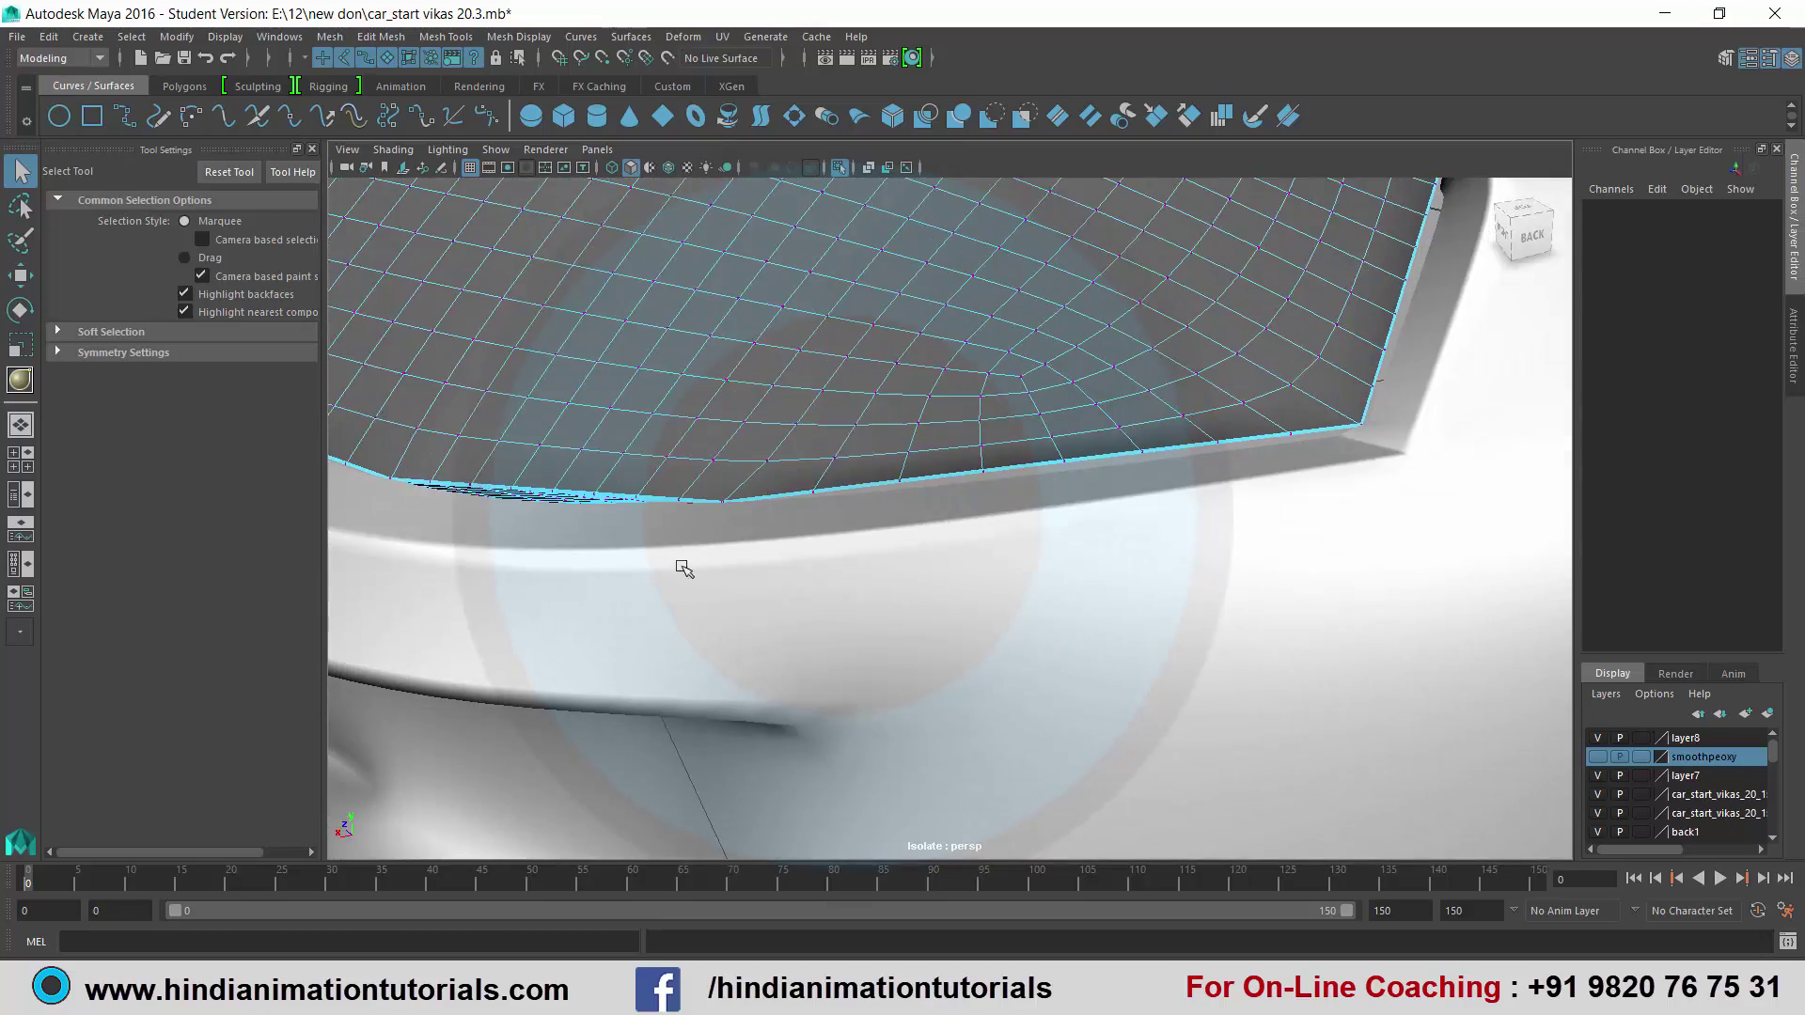
{"action": "mouse_move", "coordinate": [685, 570]}
{"action": "left_mouse_down", "text": "alt"}
{"action": "mouse_move", "coordinate": [890, 556]}
{"action": "mouse_move", "coordinate": [959, 585]}
{"action": "mouse_move", "coordinate": [915, 612]}
{"action": "mouse_move", "coordinate": [987, 652]}
{"action": "mouse_move", "coordinate": [979, 595]}
{"action": "mouse_move", "coordinate": [911, 605]}
{"action": "mouse_move", "coordinate": [833, 504]}
{"action": "mouse_move", "coordinate": [1032, 590]}
{"action": "left_mouse_up", "text": "alt"}
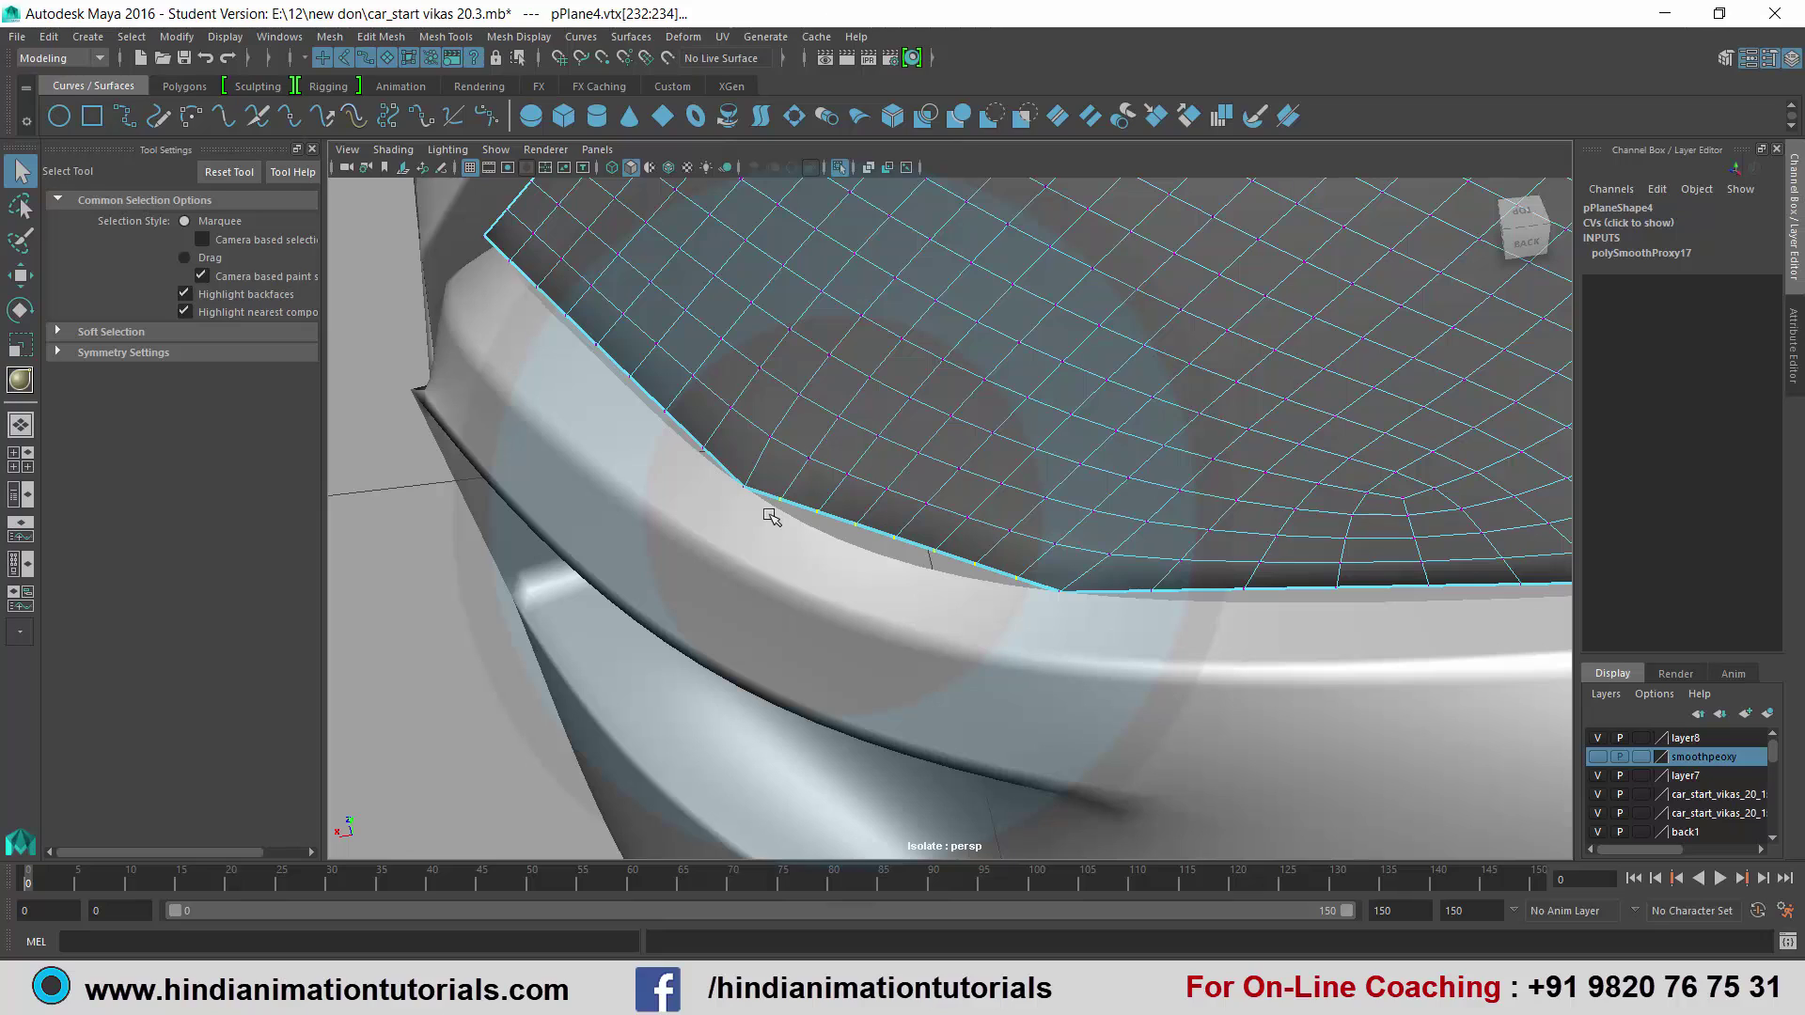
Set Move Tool axis orientation to Component and slide a border vertex, undoing one move.
{"action": "key", "text": "w"}
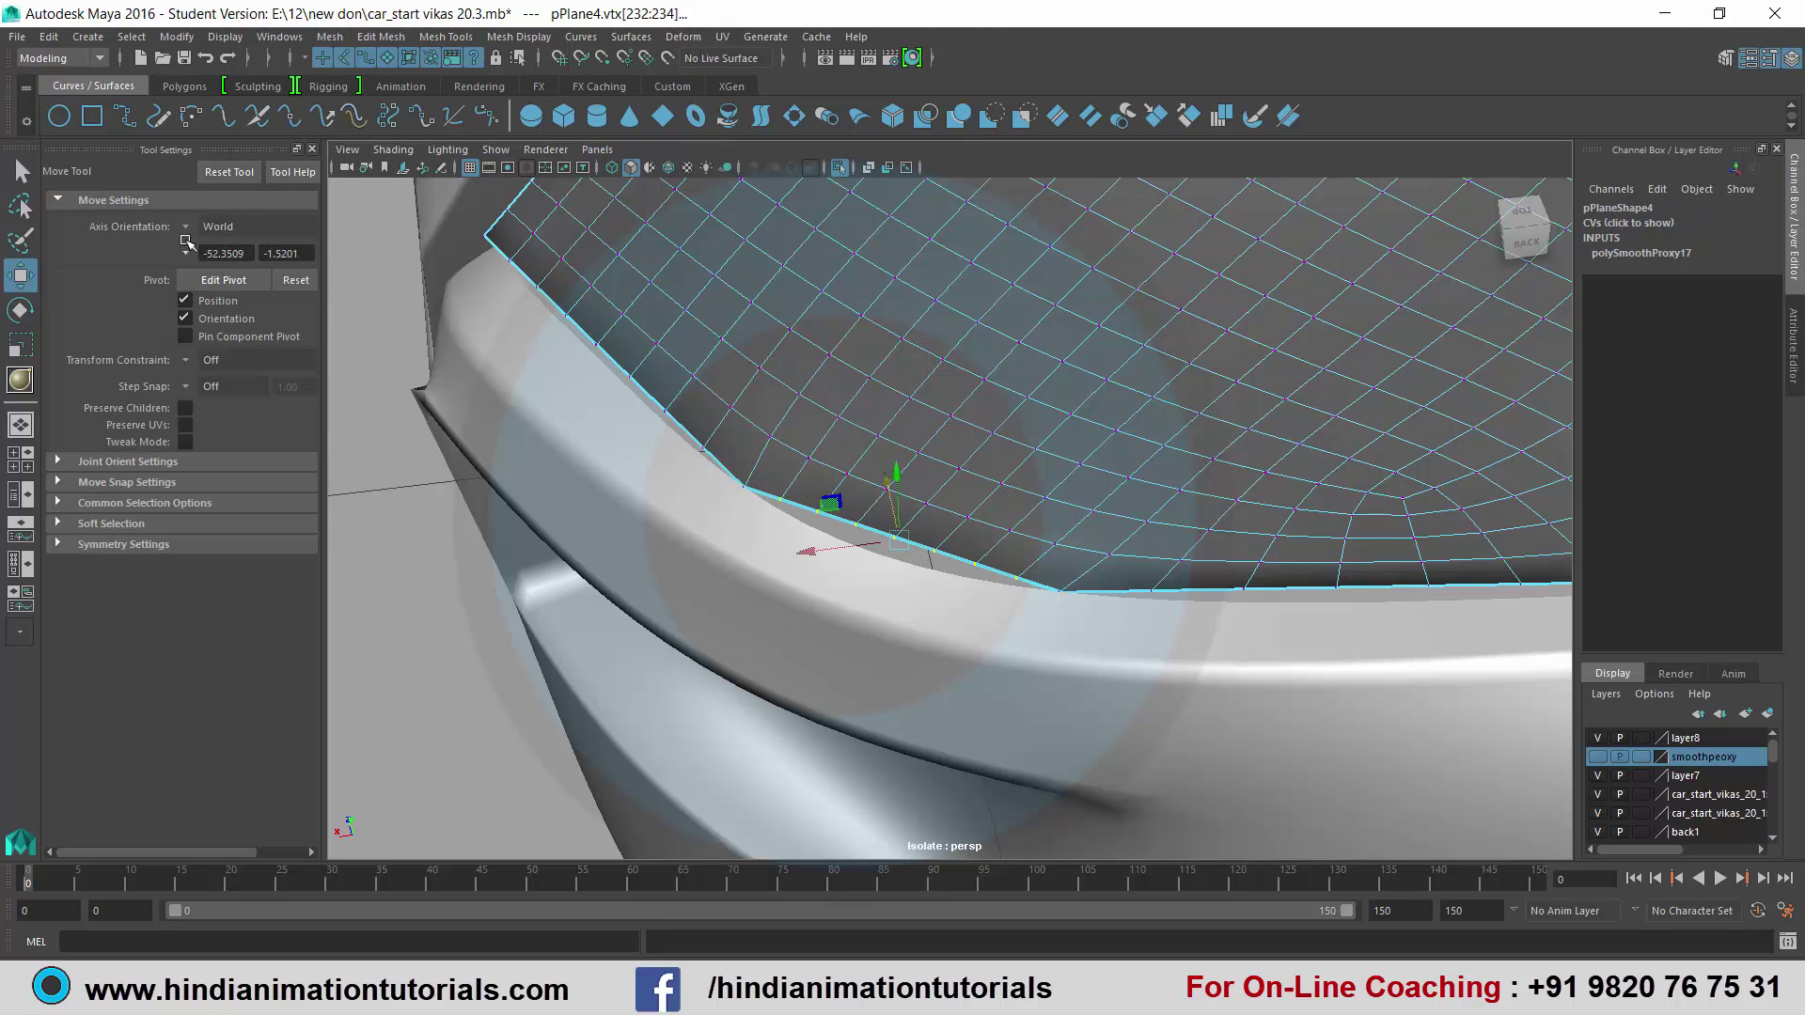
{"action": "left_click", "coordinate": [186, 227]}
{"action": "left_click", "coordinate": [237, 271]}
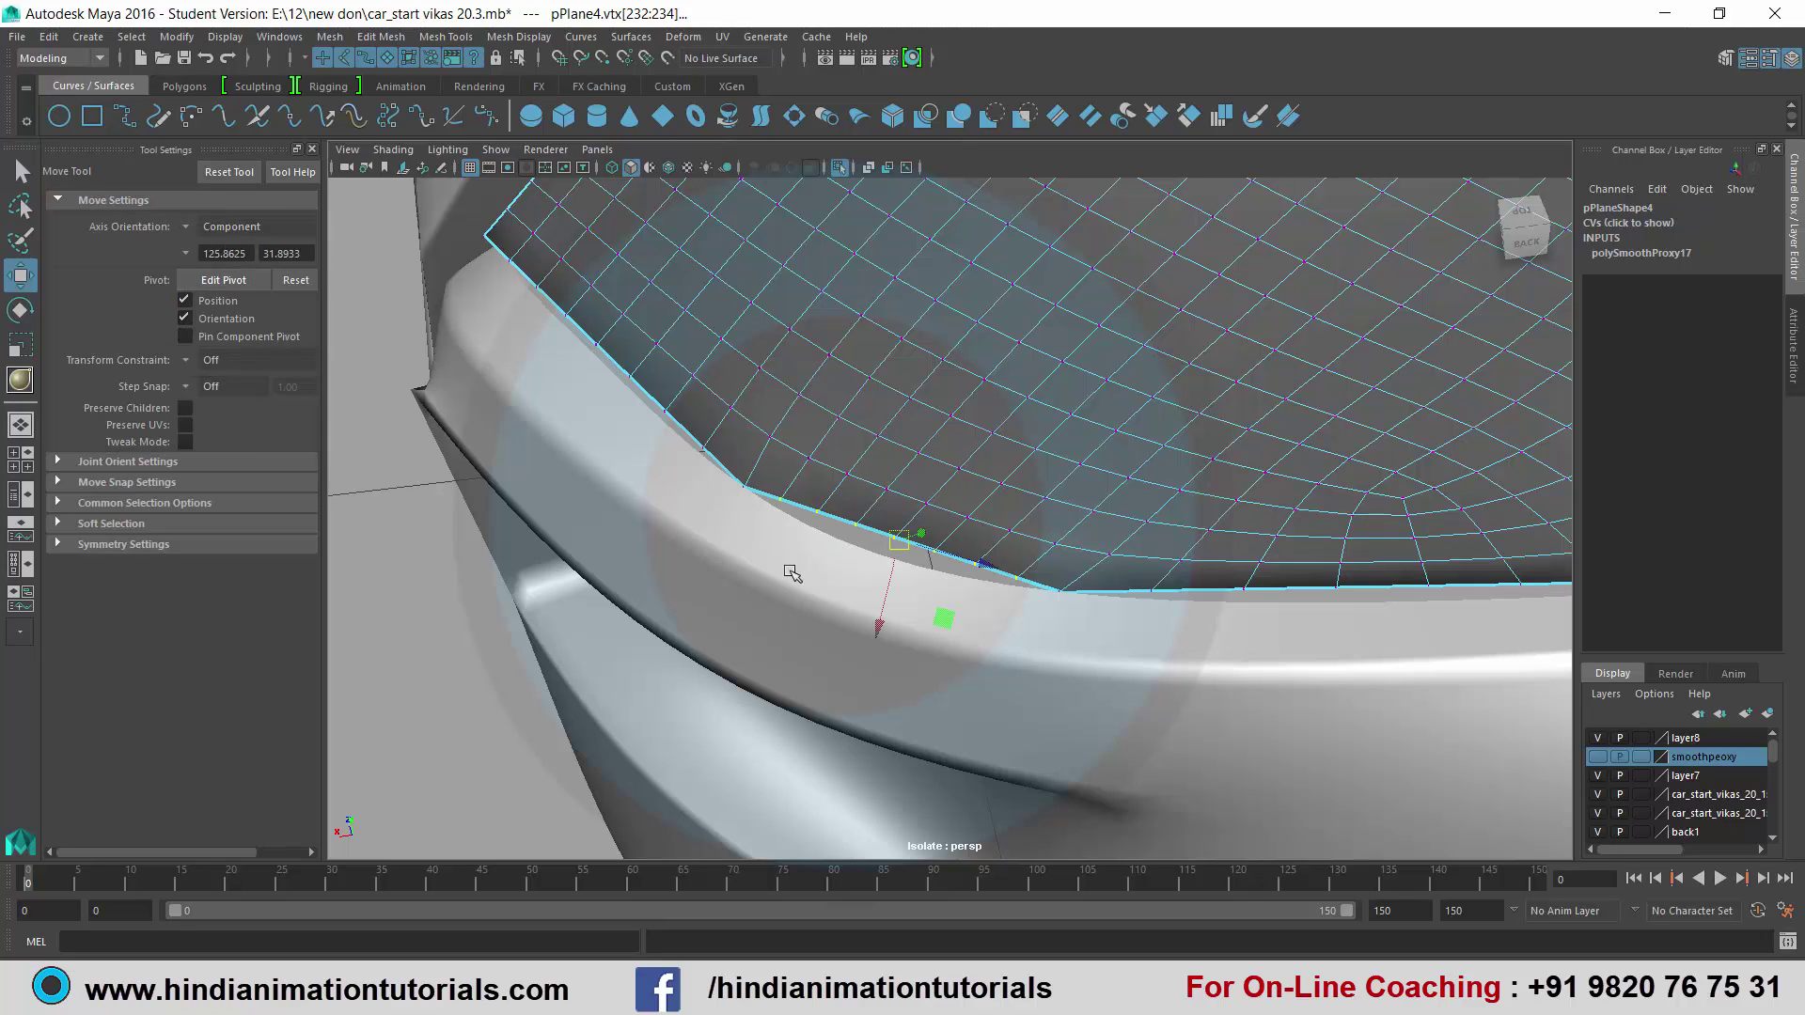
{"action": "left_click_drag", "start_coordinate": [878, 627], "coordinate": [878, 633]}
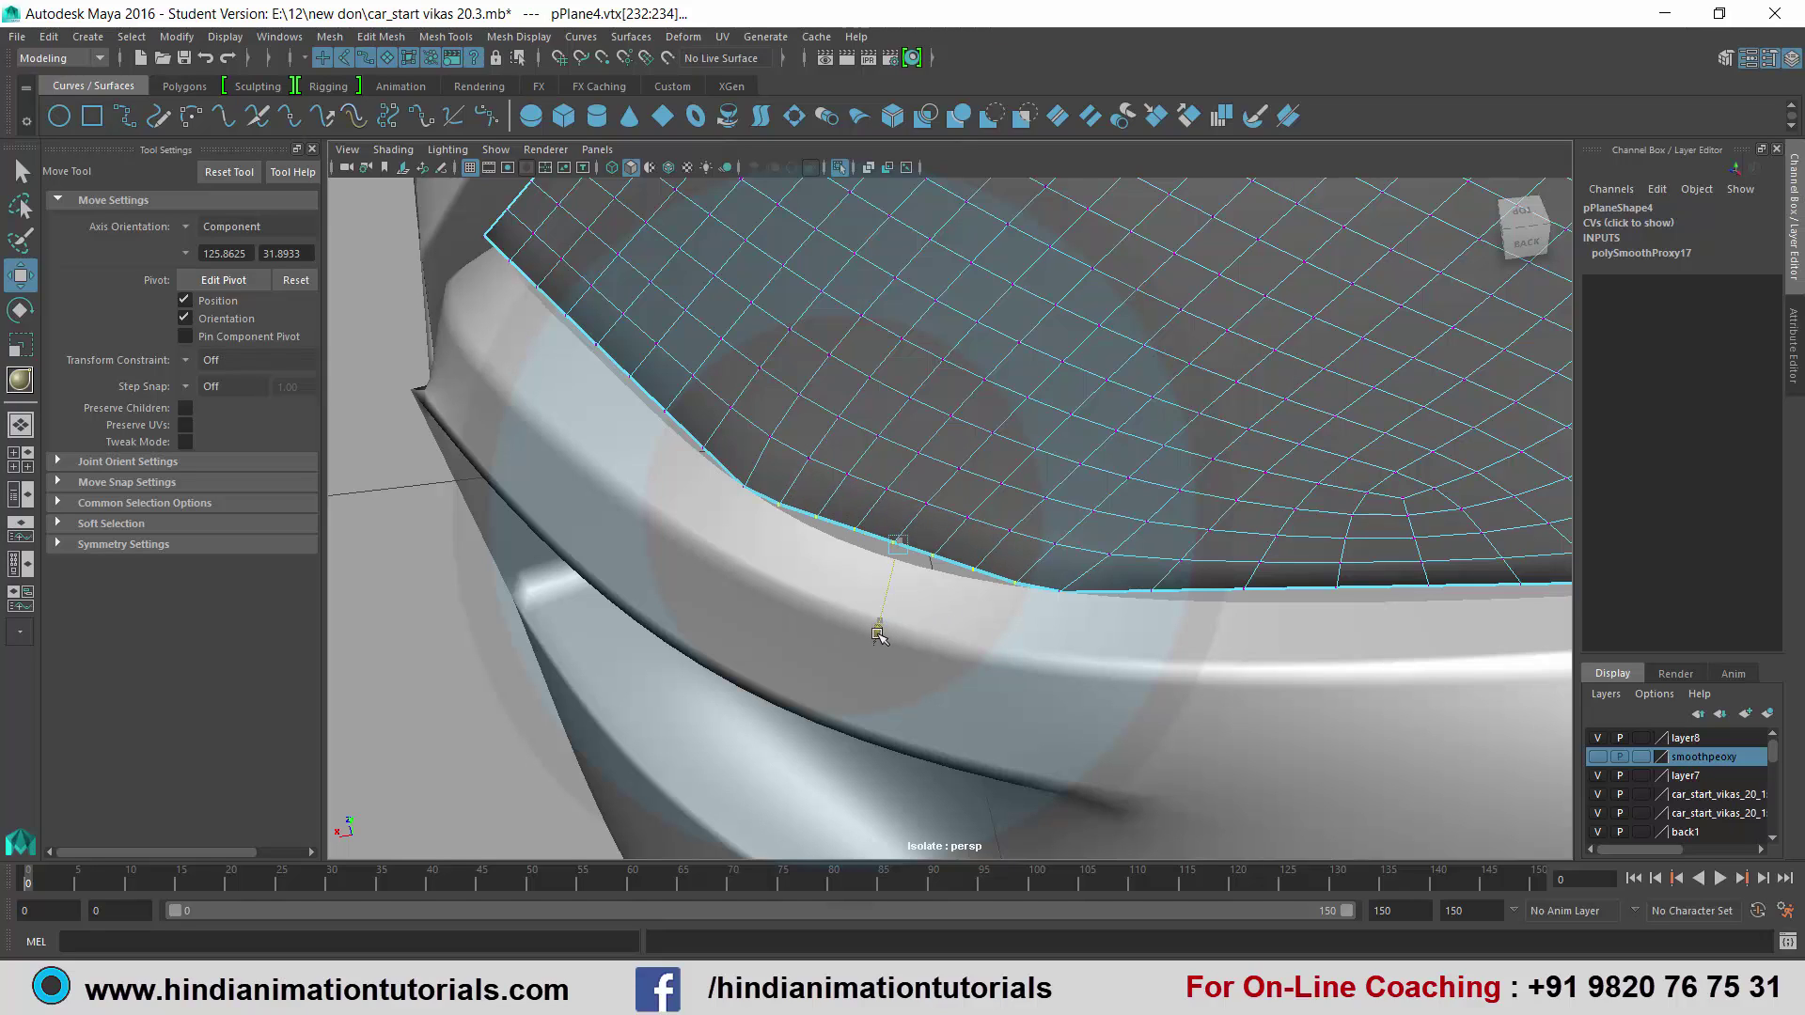
{"action": "mouse_move", "coordinate": [804, 506]}
{"action": "left_mouse_down"}
{"action": "mouse_move", "coordinate": [935, 592]}
{"action": "mouse_move", "coordinate": [994, 606]}
{"action": "mouse_move", "coordinate": [885, 622]}
{"action": "left_mouse_up"}
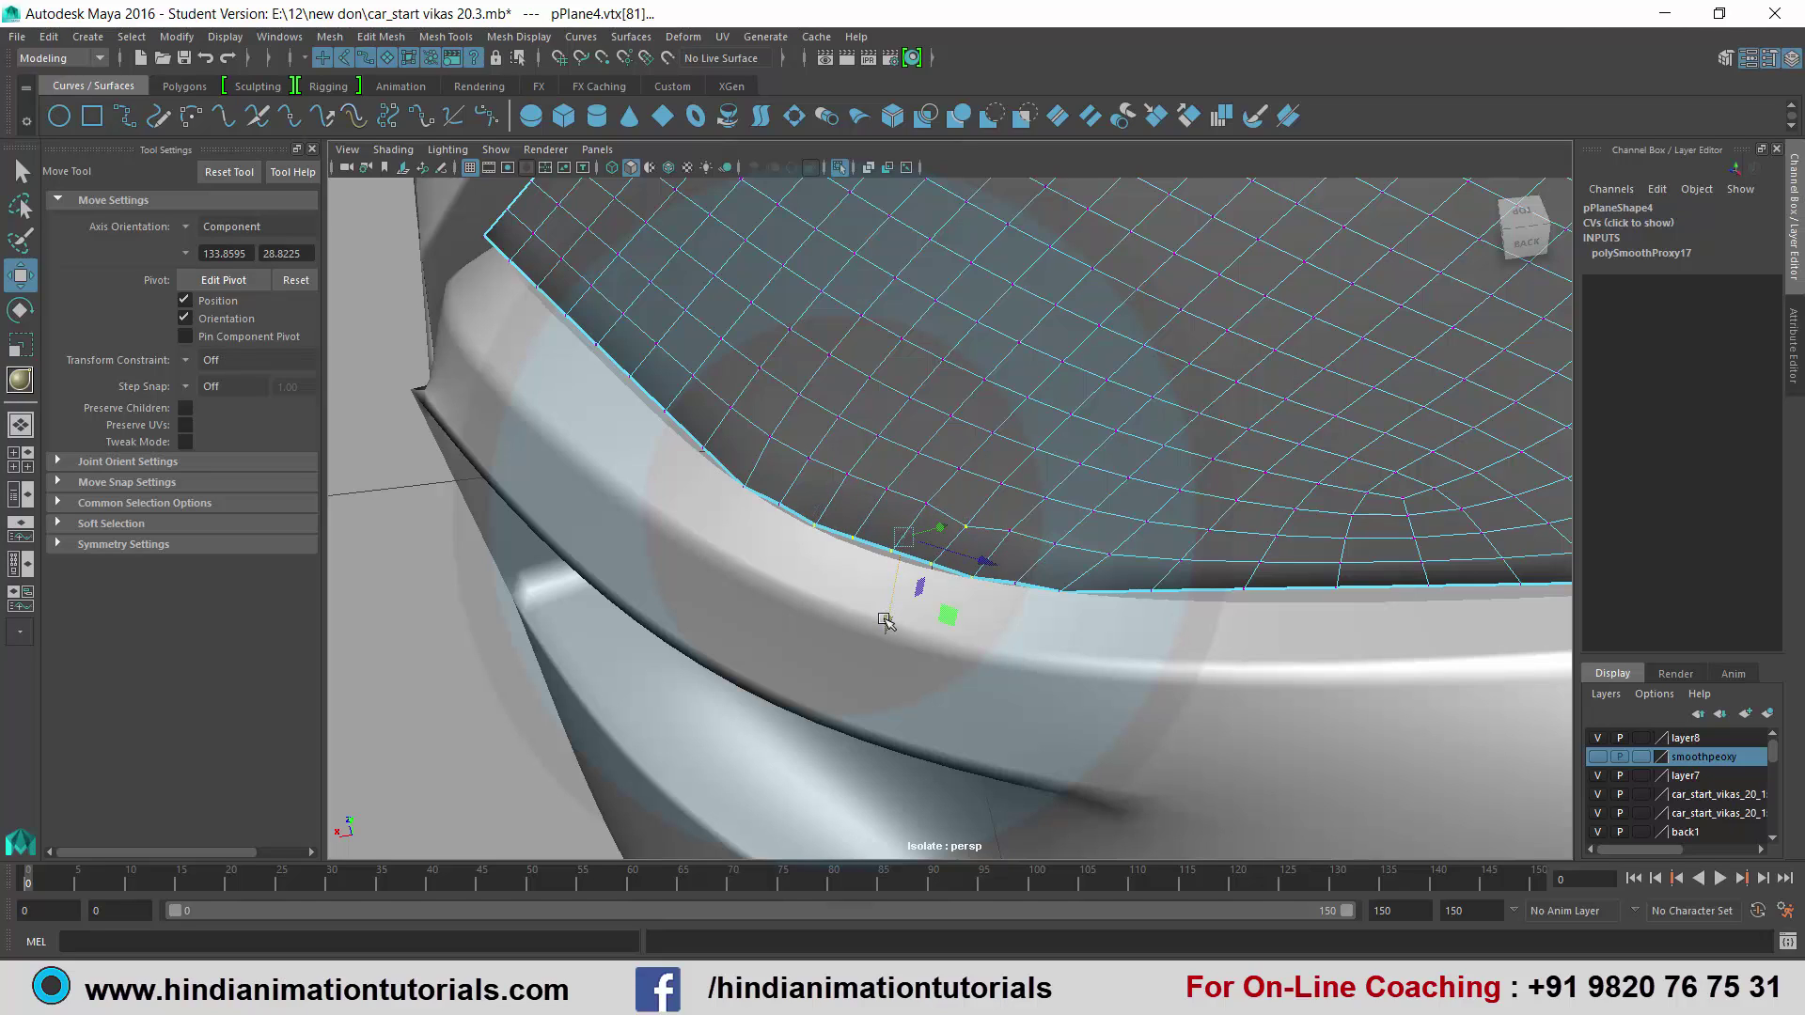
{"action": "key", "text": "ctrl+z"}
Pull neighbouring lower-border vertices of pPlane4 onto the recess edge.
{"action": "left_click_drag", "start_coordinate": [968, 533], "coordinate": [988, 510]}
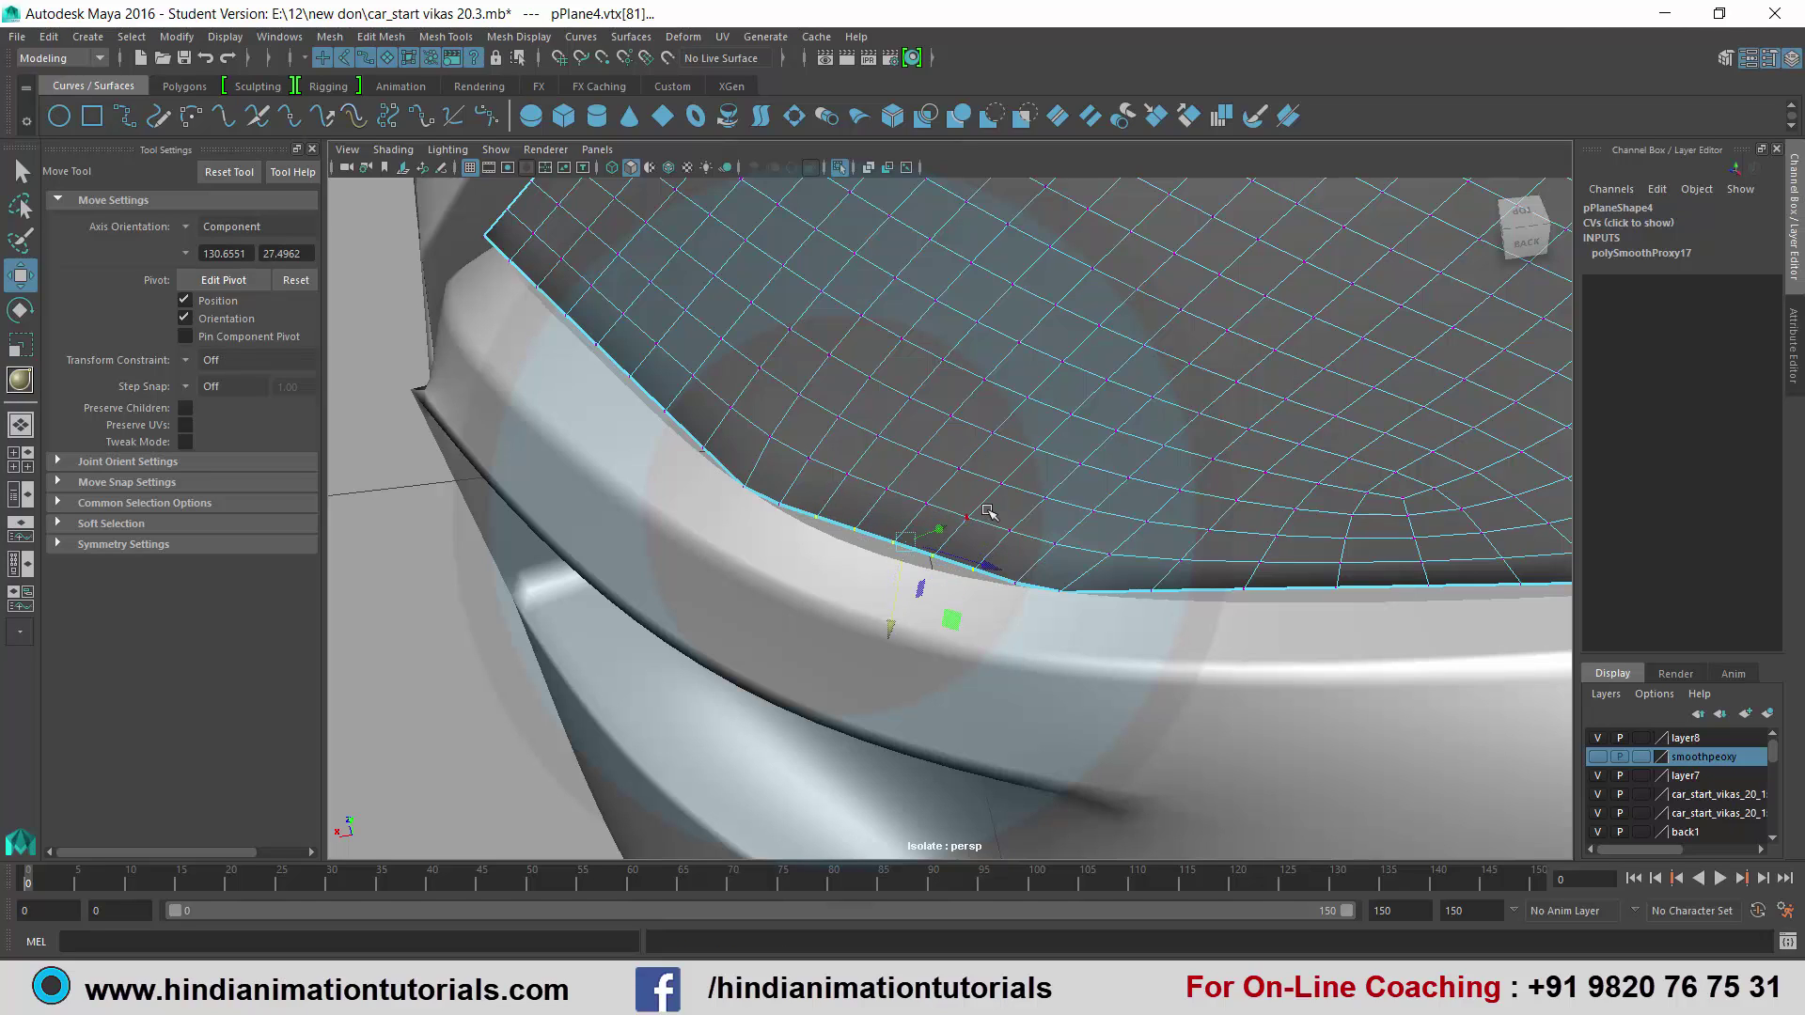
{"action": "left_click_drag", "start_coordinate": [890, 625], "coordinate": [886, 635]}
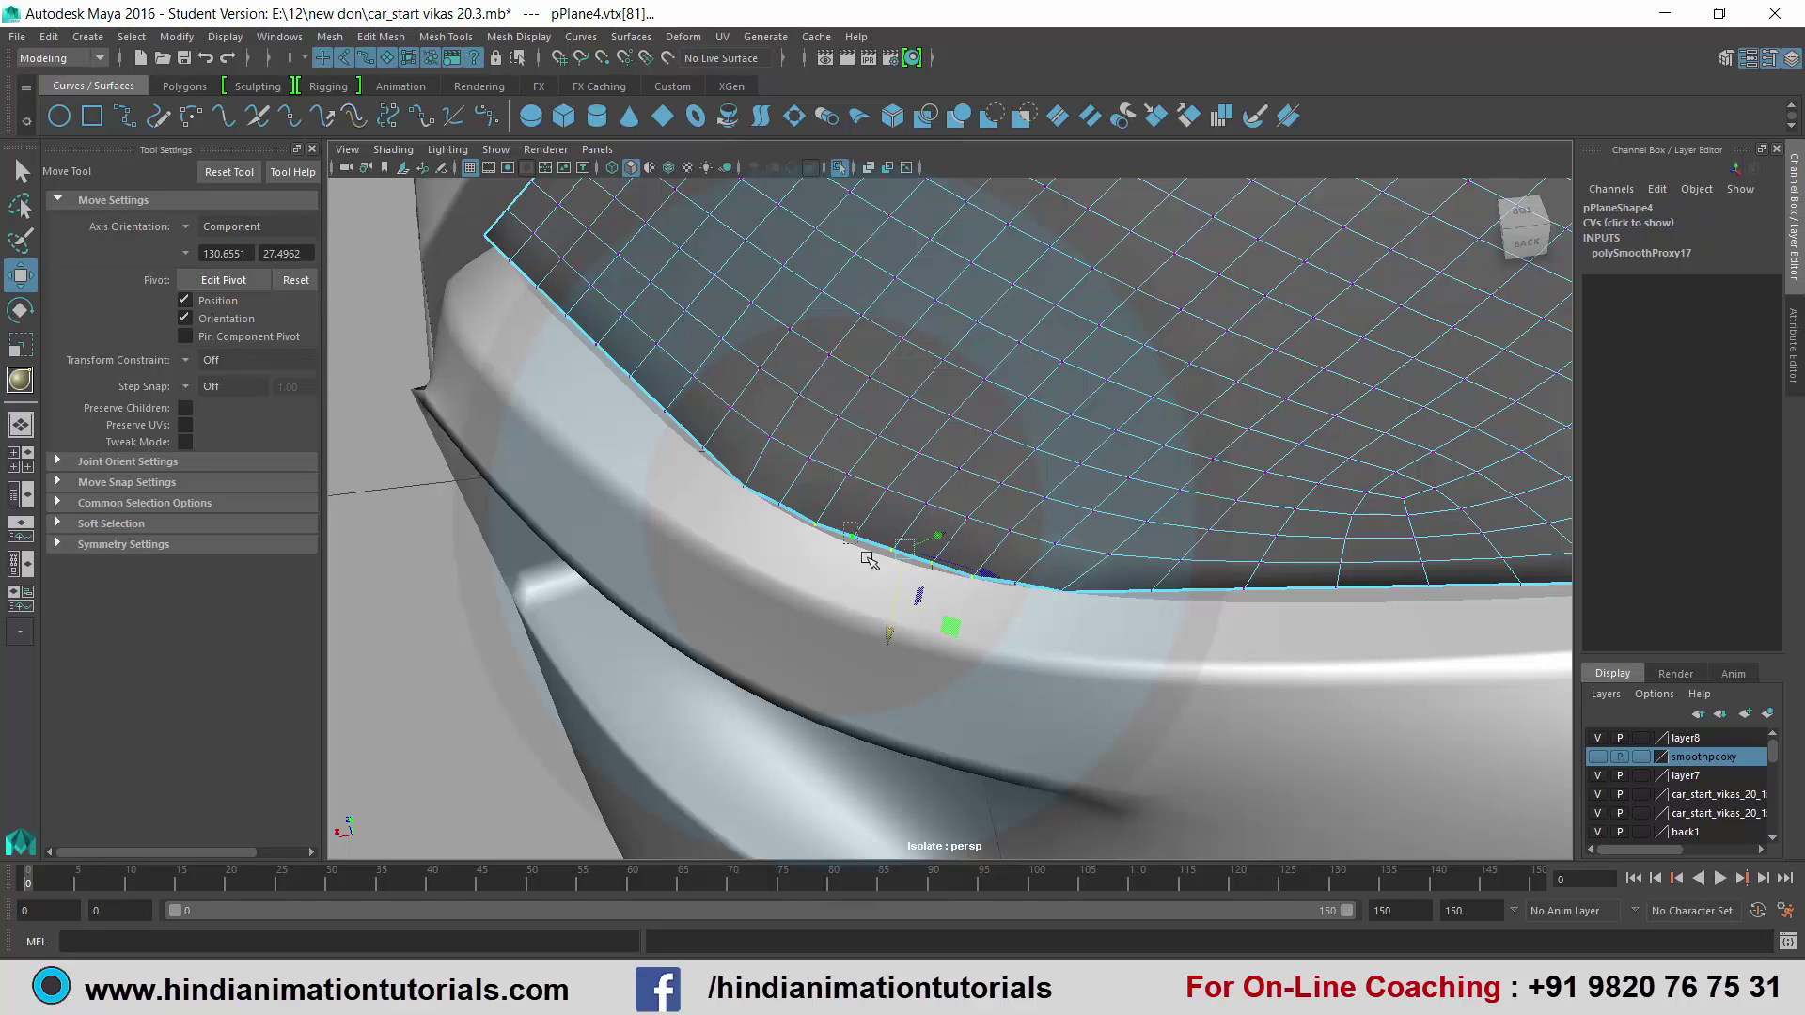
{"action": "left_click", "coordinate": [891, 545]}
{"action": "left_click_drag", "start_coordinate": [878, 630], "coordinate": [878, 633]}
{"action": "left_click", "coordinate": [781, 503]}
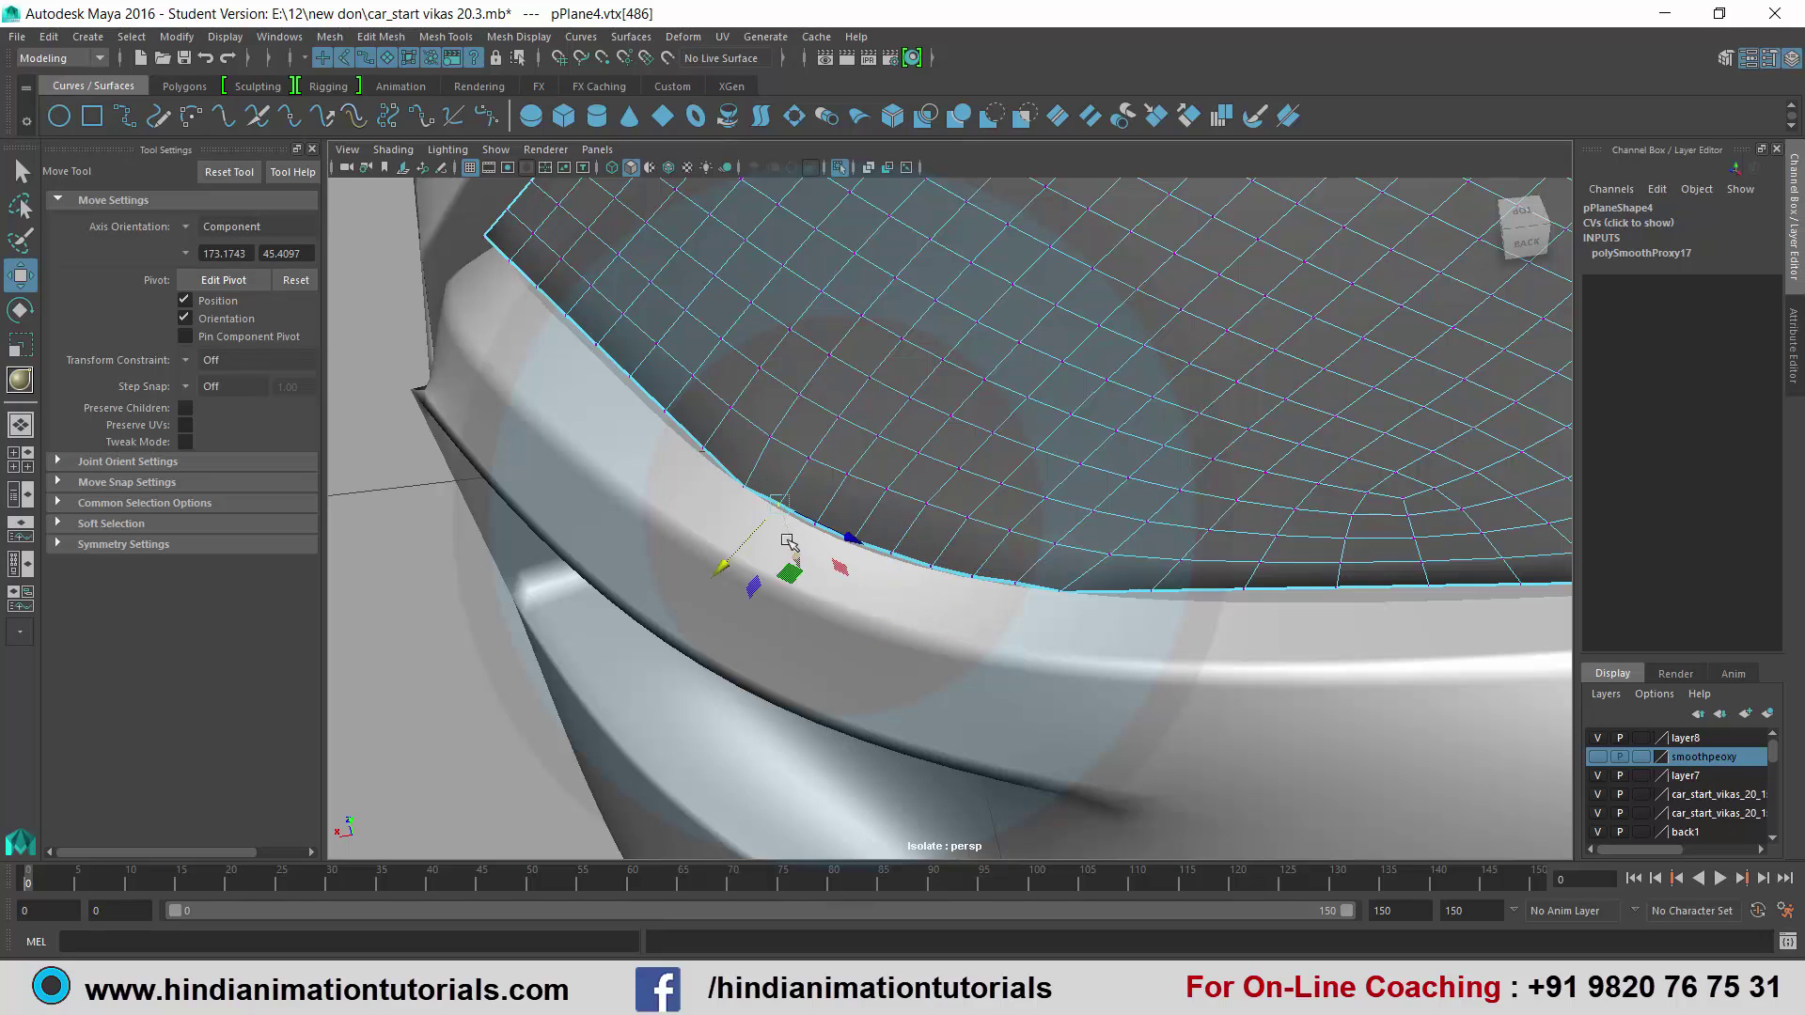
{"action": "mouse_move", "coordinate": [780, 502]}
{"action": "left_mouse_down"}
{"action": "mouse_move", "coordinate": [744, 575]}
{"action": "mouse_move", "coordinate": [725, 564]}
{"action": "left_mouse_up"}
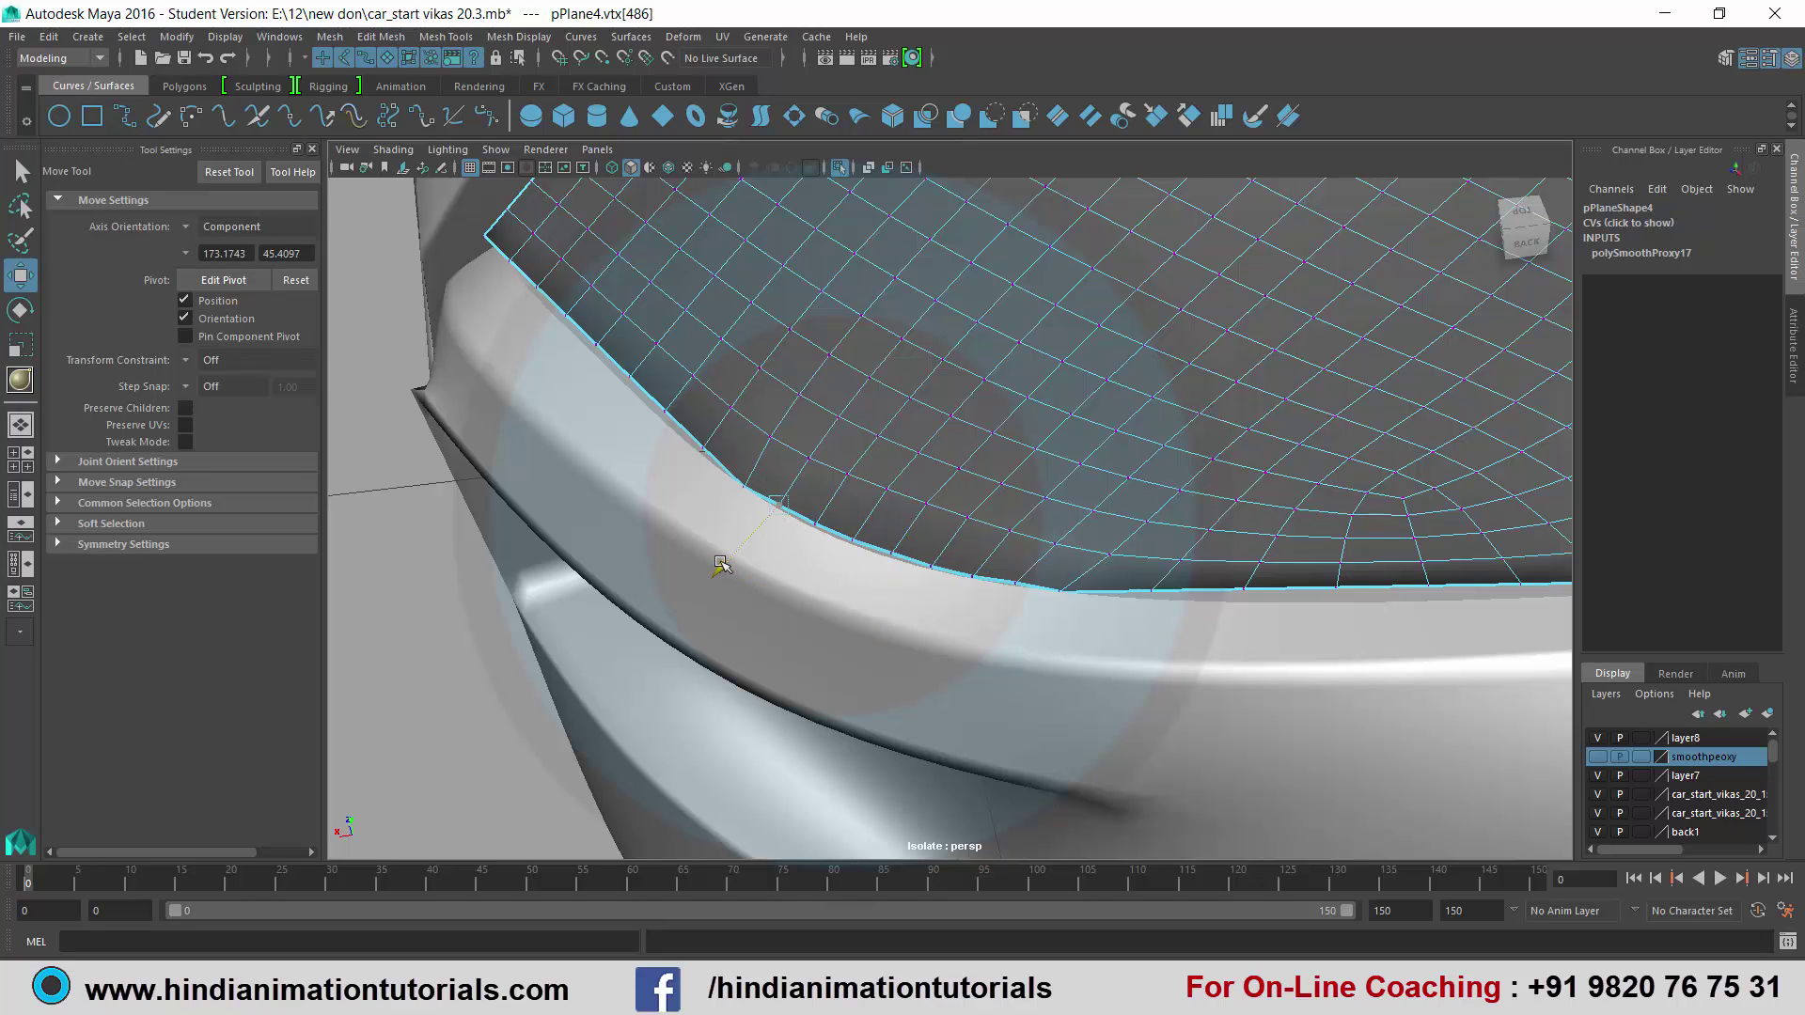
{"action": "left_click", "coordinate": [733, 511]}
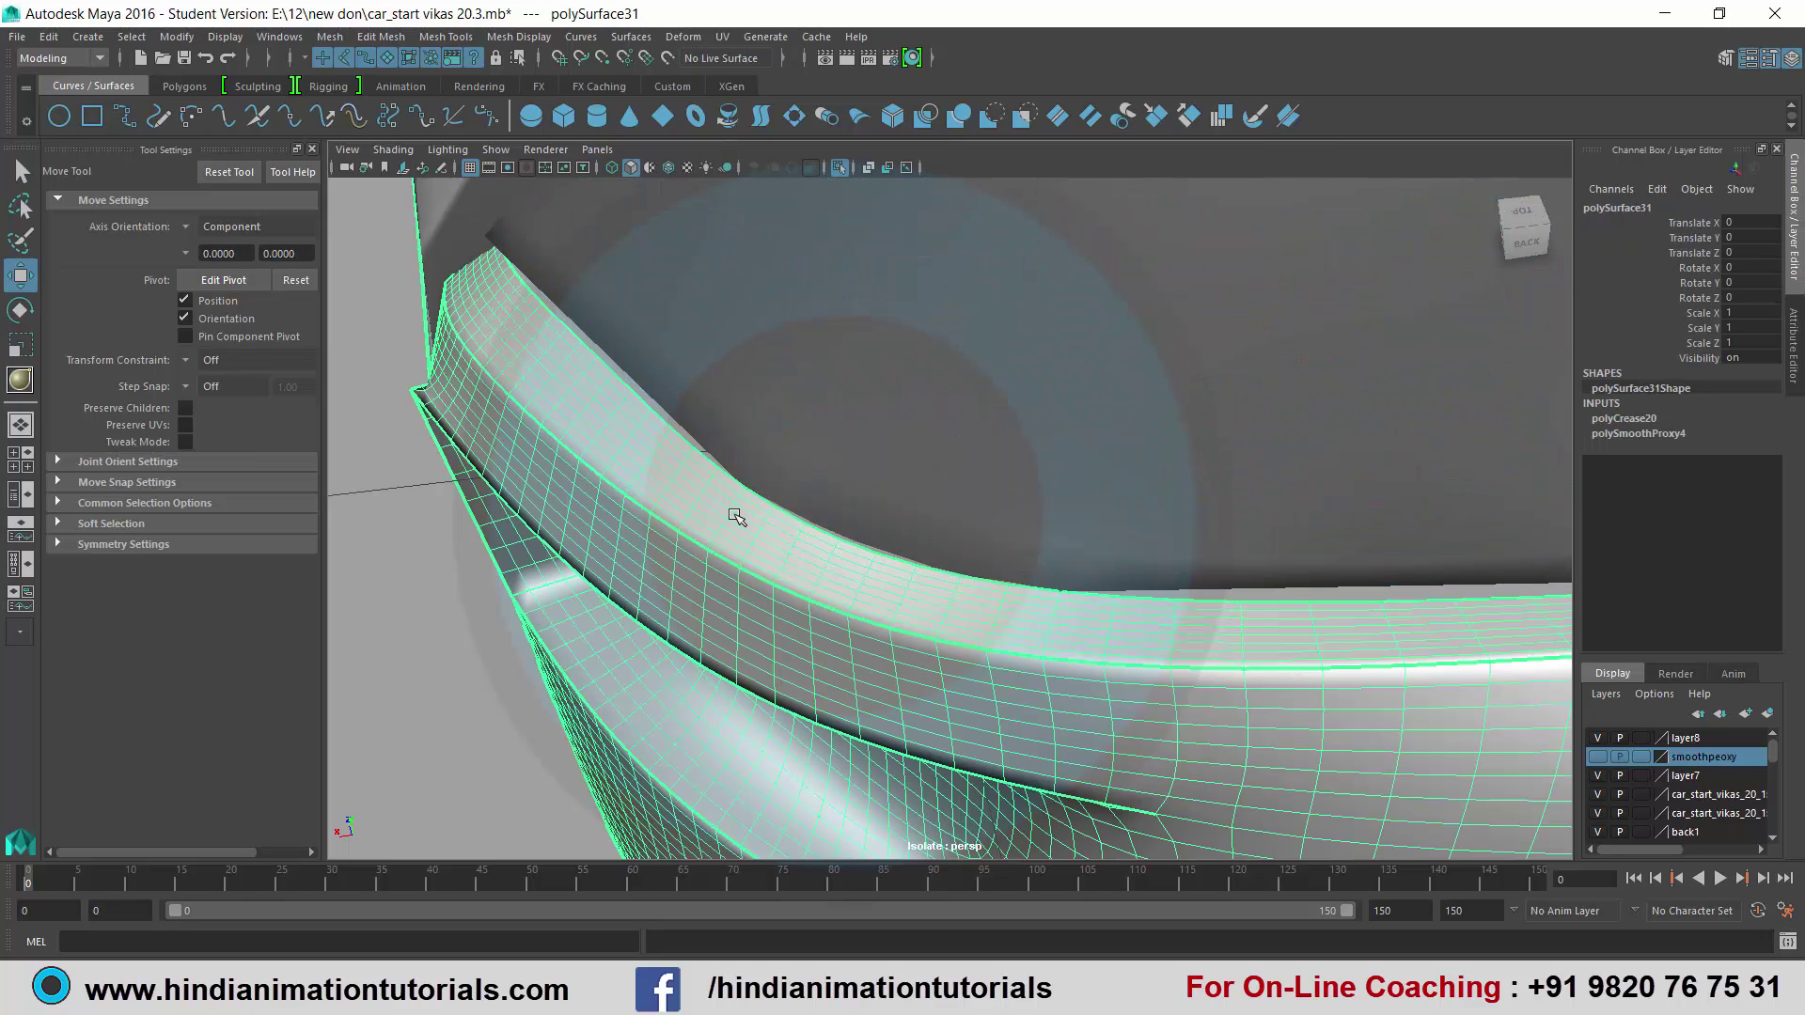
Undo the accidental body selection and nudge another lens border vertex toward the recess edge.
{"action": "key", "text": "ctrl+z"}
{"action": "left_click", "coordinate": [747, 486]}
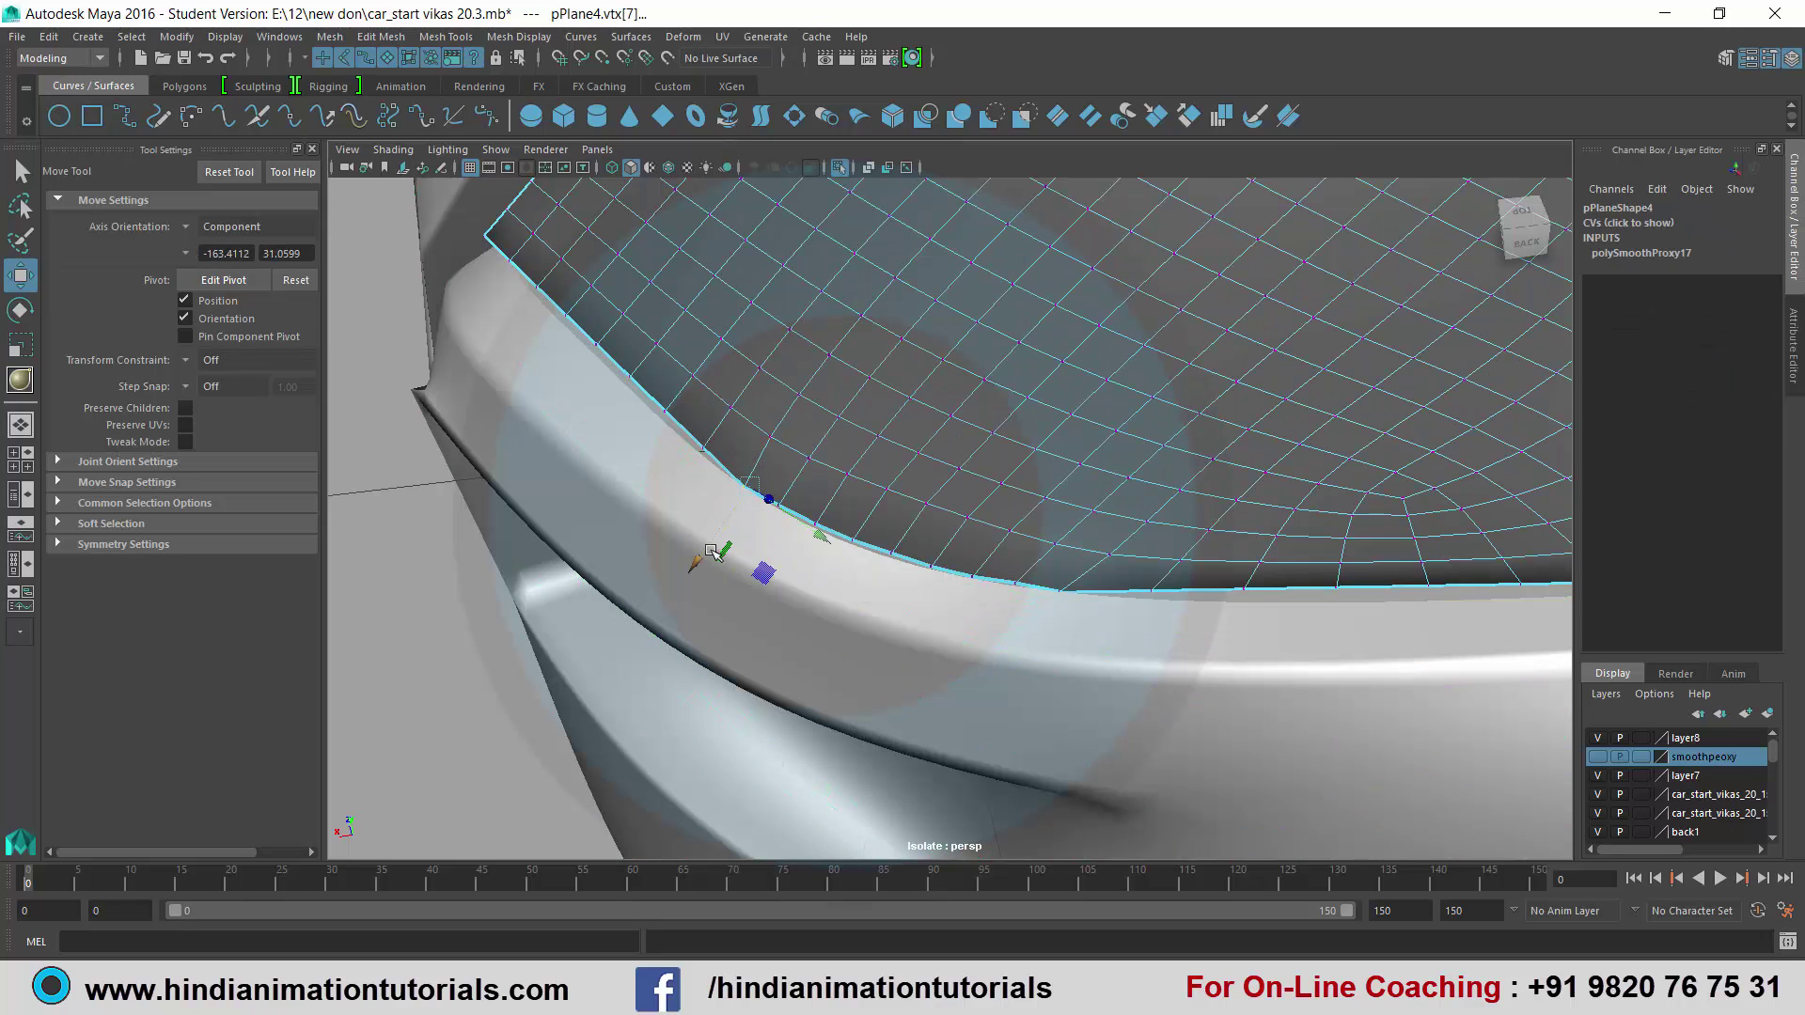
{"action": "left_click_drag", "start_coordinate": [699, 564], "coordinate": [701, 560]}
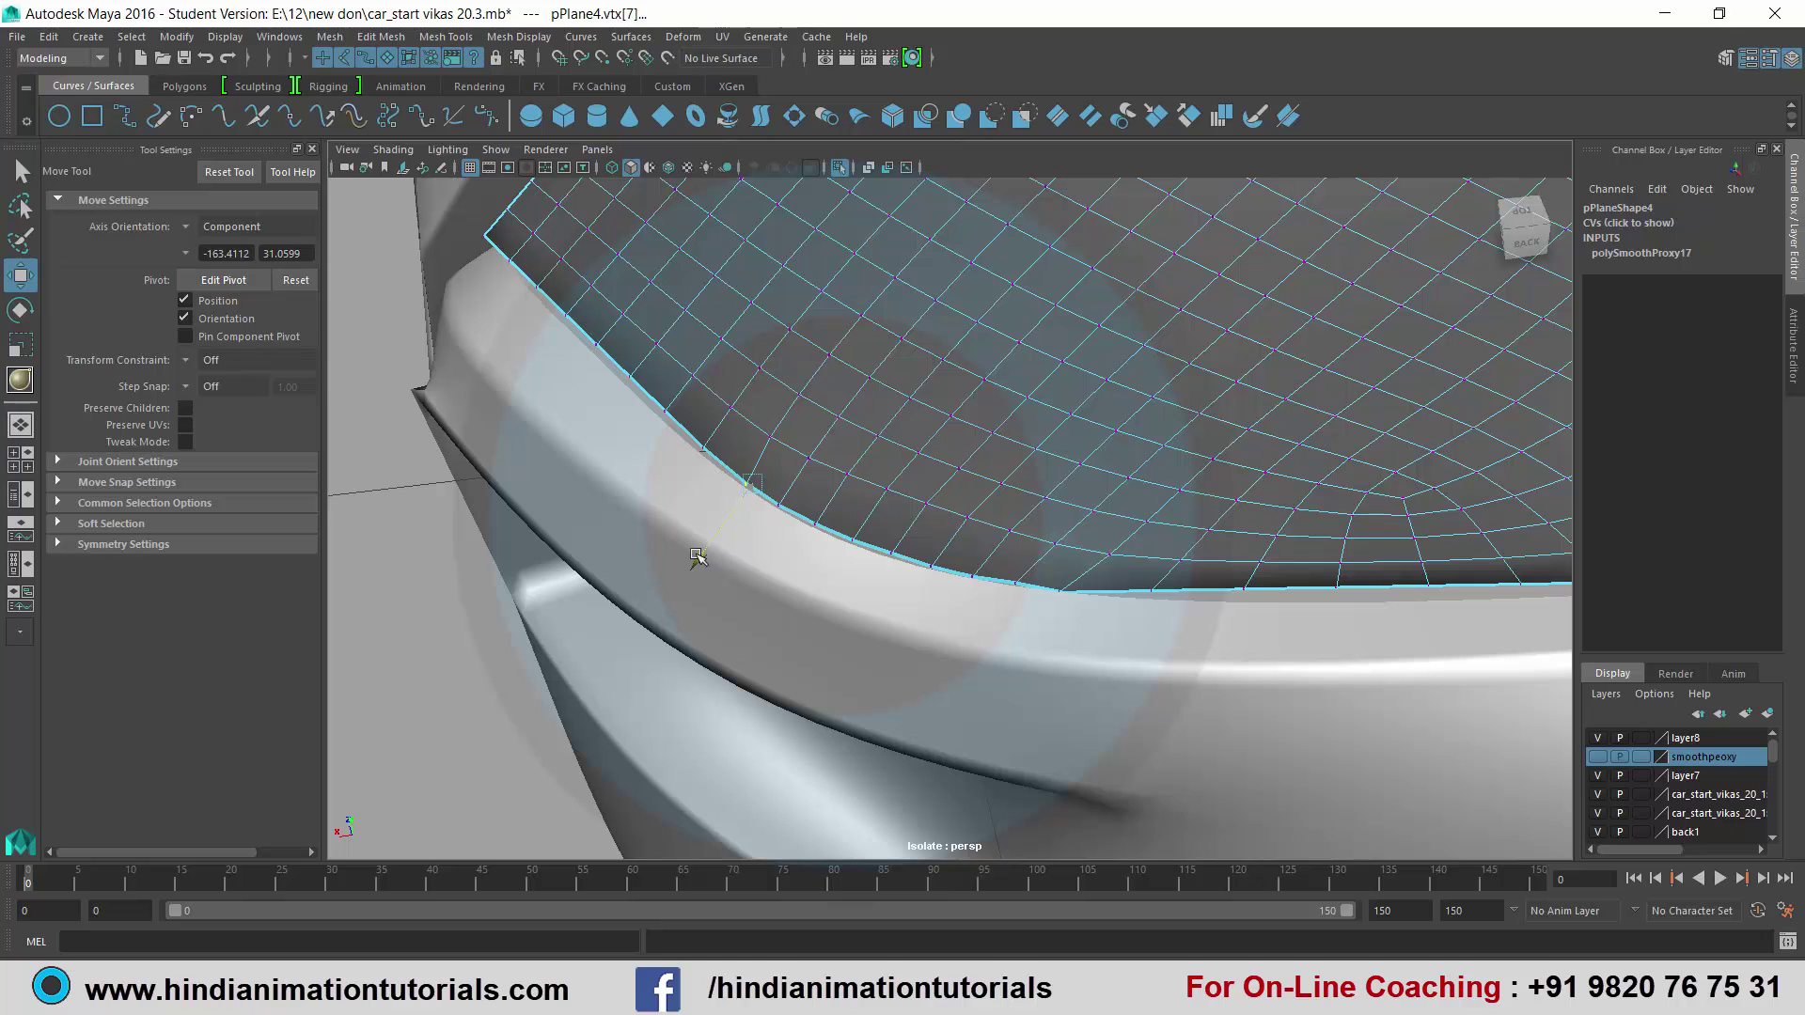
Zoom and frame the view on the vertex at the patch's rounded corner.
{"action": "scroll", "coordinate": [1043, 615], "scroll_direction": "up", "scroll_amount": 2}
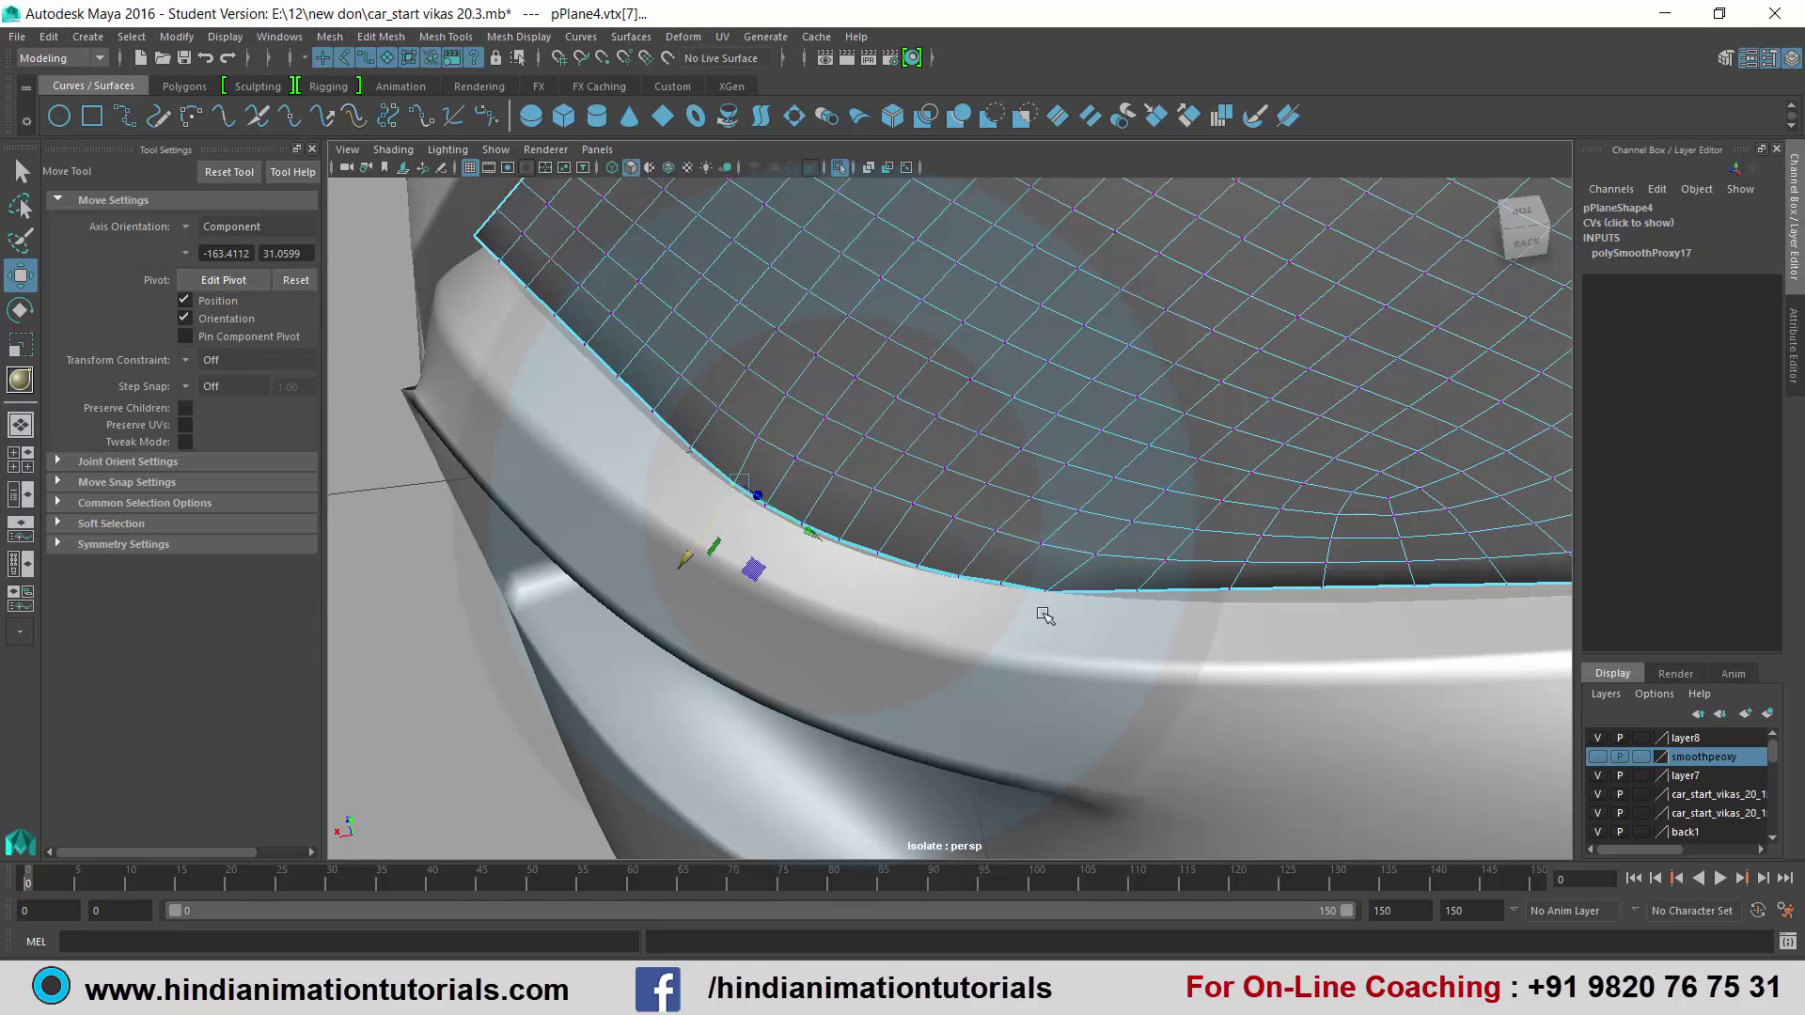
{"action": "scroll", "coordinate": [1037, 626], "scroll_direction": "up", "scroll_amount": 3}
{"action": "scroll", "coordinate": [1037, 626], "scroll_direction": "up", "scroll_amount": 3}
{"action": "scroll", "coordinate": [814, 614], "scroll_direction": "down", "scroll_amount": 5}
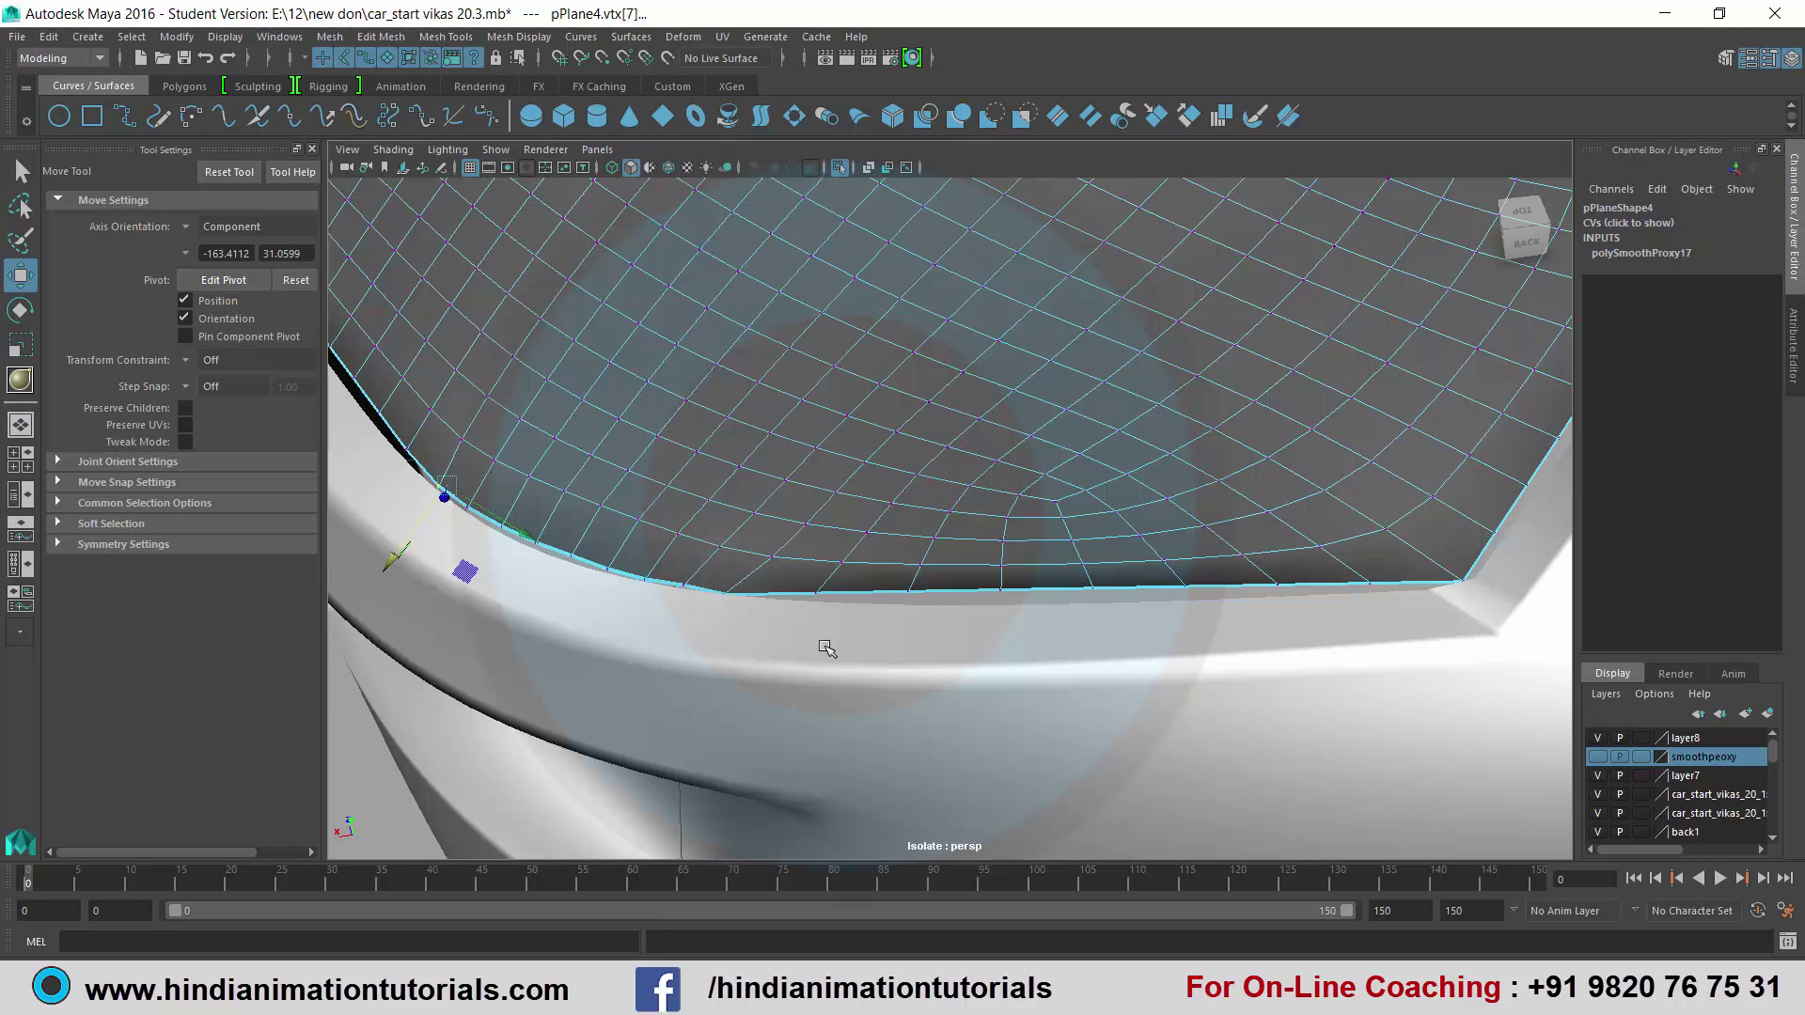
{"action": "scroll", "coordinate": [827, 644], "scroll_direction": "up", "scroll_amount": 5}
{"action": "scroll", "coordinate": [809, 617], "scroll_direction": "down", "scroll_amount": 5}
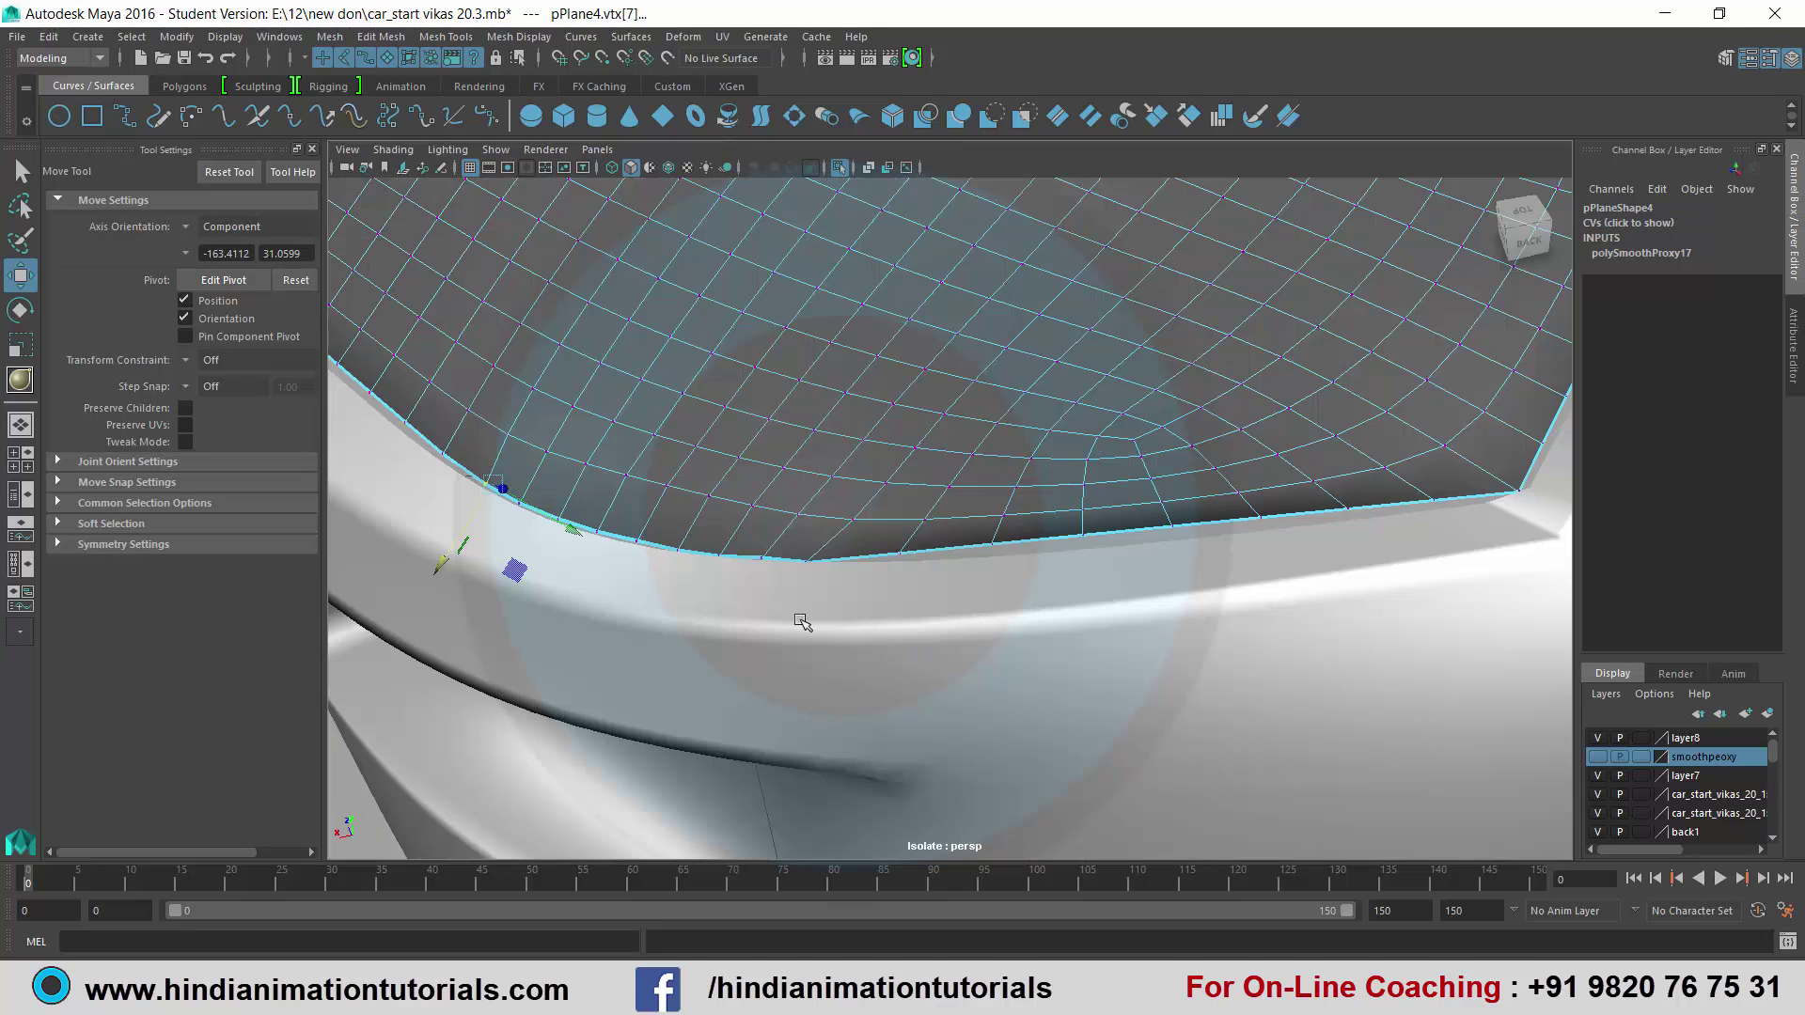
{"action": "scroll", "coordinate": [814, 620], "scroll_direction": "up", "scroll_amount": 2}
{"action": "scroll", "coordinate": [846, 656], "scroll_direction": "up", "scroll_amount": 3}
{"action": "key", "text": "ctrl+1"}
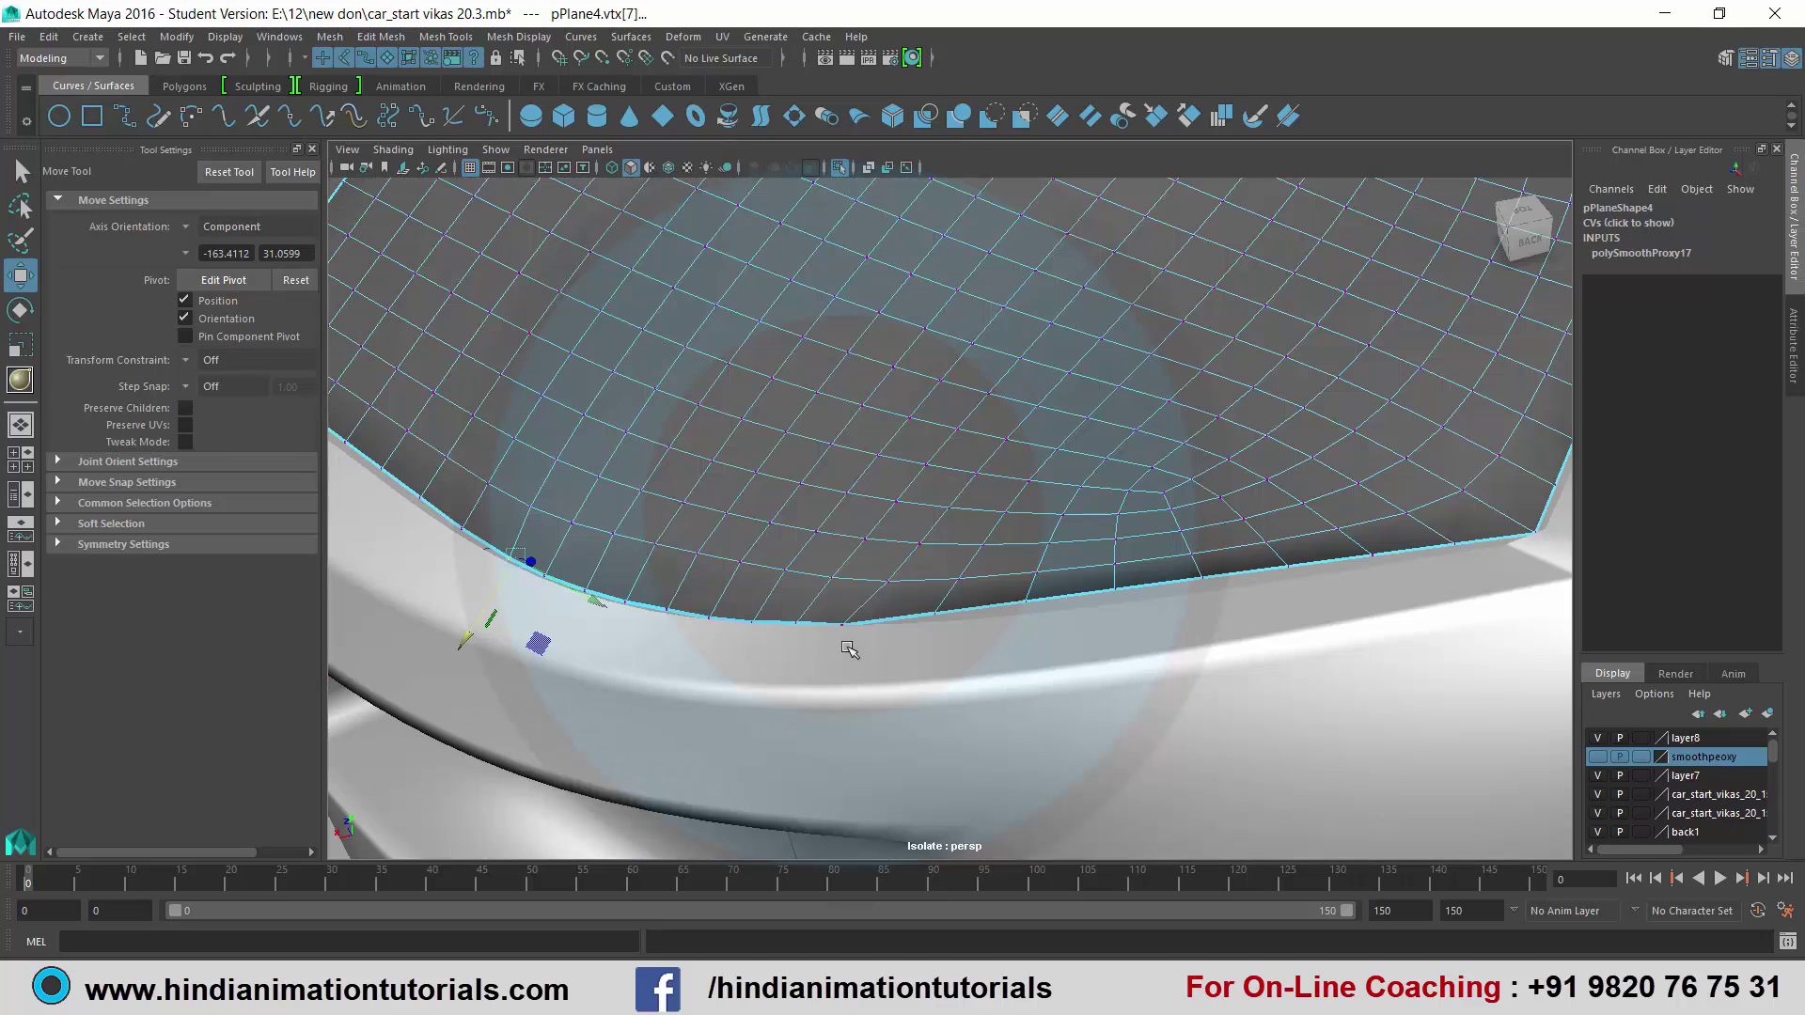
{"action": "scroll", "coordinate": [846, 628], "scroll_direction": "down", "scroll_amount": 1}
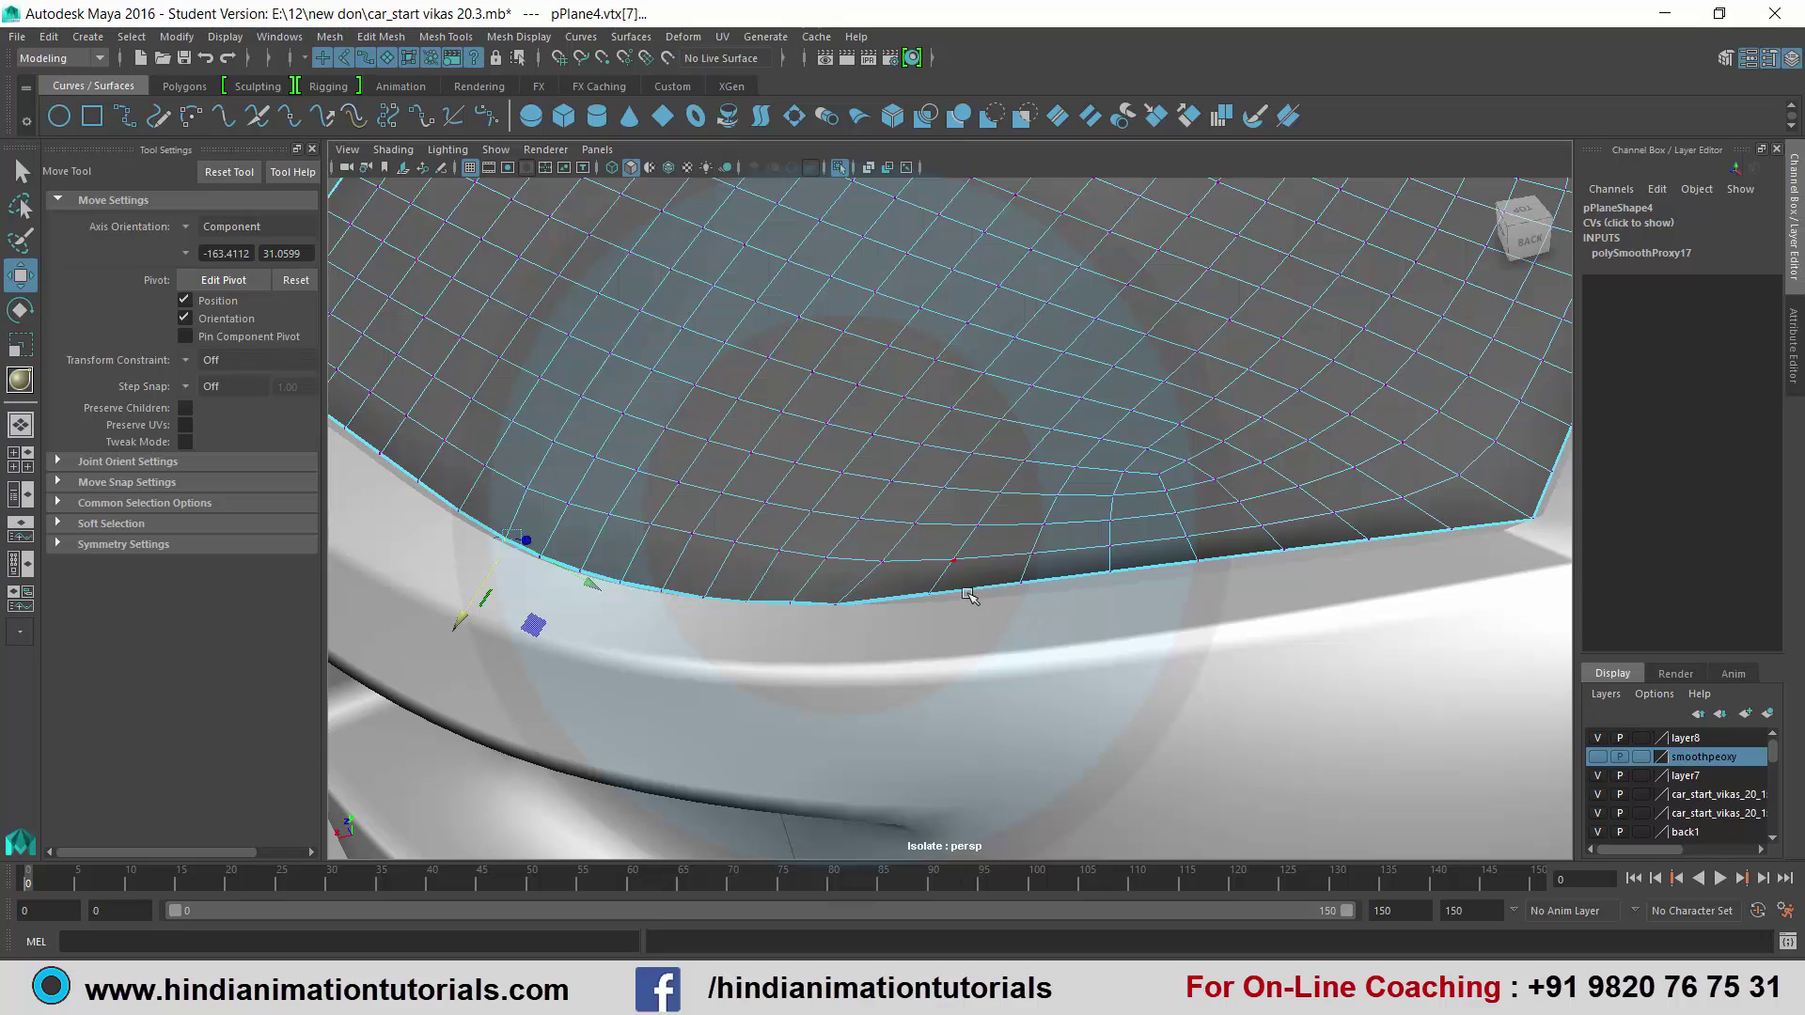
{"action": "mouse_move", "coordinate": [968, 594]}
{"action": "left_mouse_down", "text": "alt"}
{"action": "mouse_move", "coordinate": [779, 572]}
{"action": "mouse_move", "coordinate": [918, 607]}
{"action": "mouse_move", "coordinate": [786, 592]}
{"action": "mouse_move", "coordinate": [851, 609]}
{"action": "mouse_move", "coordinate": [830, 604]}
{"action": "mouse_move", "coordinate": [911, 516]}
{"action": "left_mouse_up", "text": "alt"}
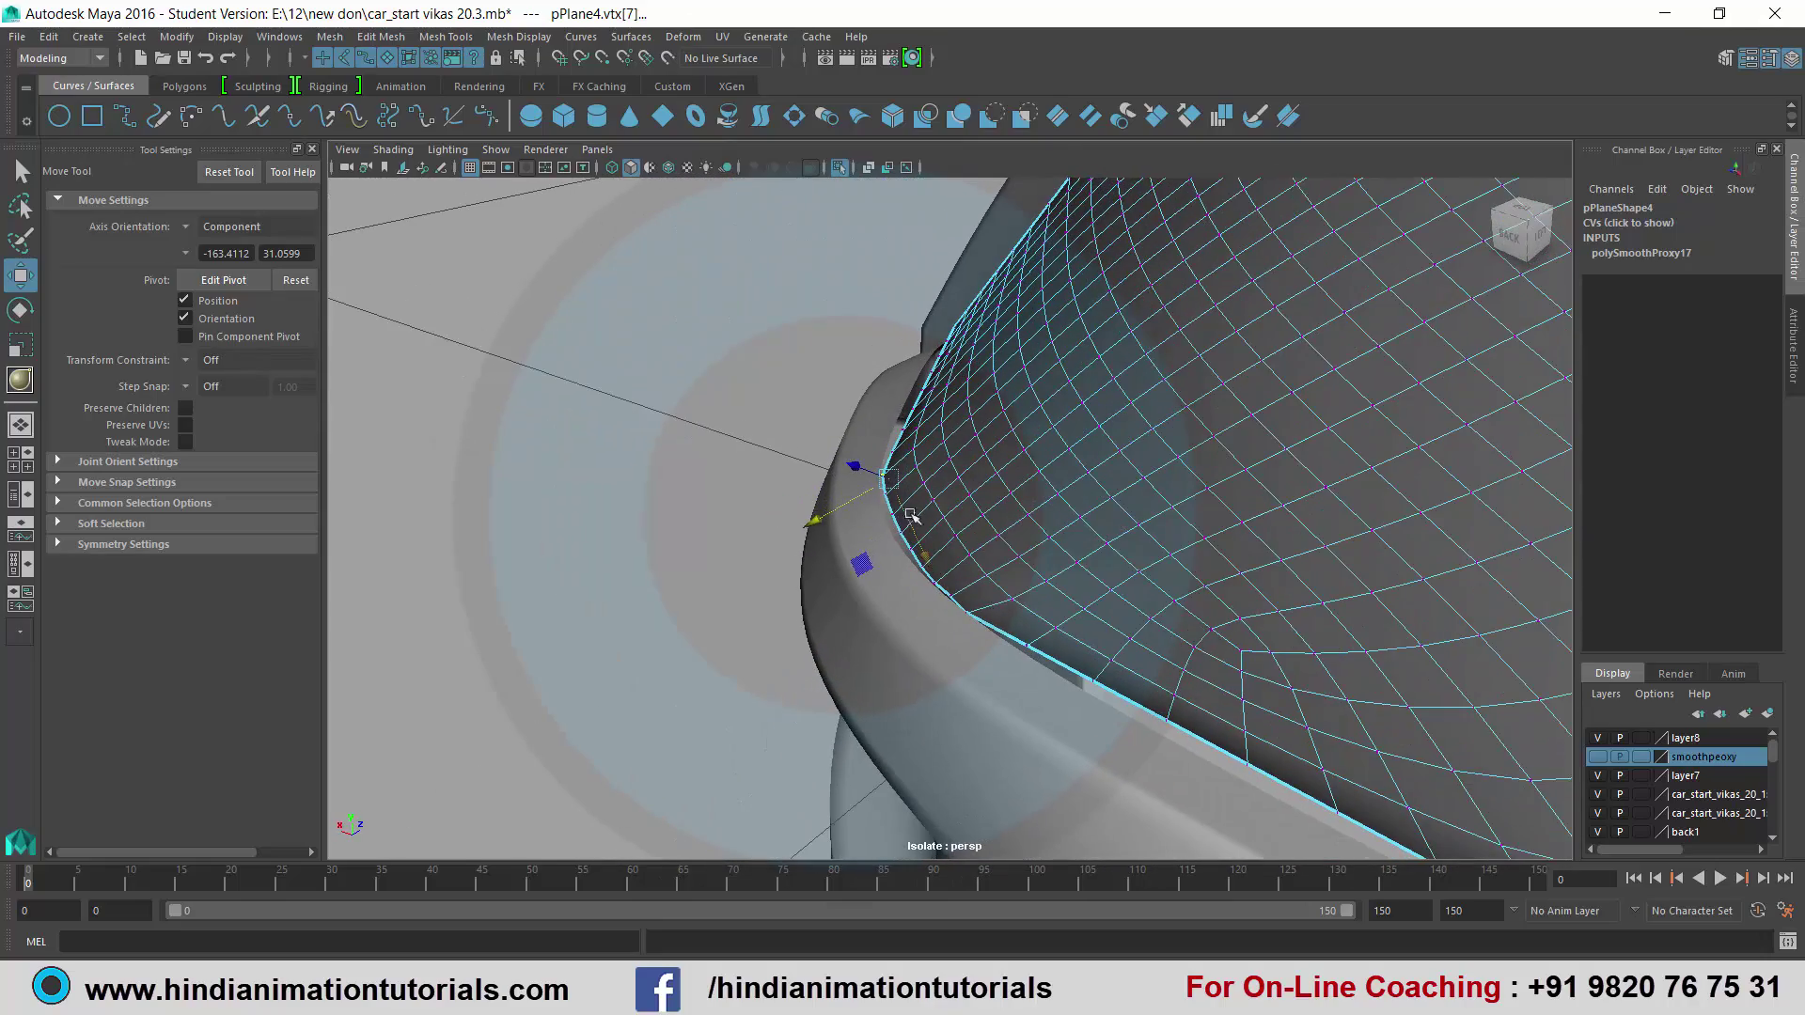
Pull pPlane4's corner vertices, including a lower one, out to the recess edge so the lens fills the rounded corner.
{"action": "left_click", "coordinate": [939, 604]}
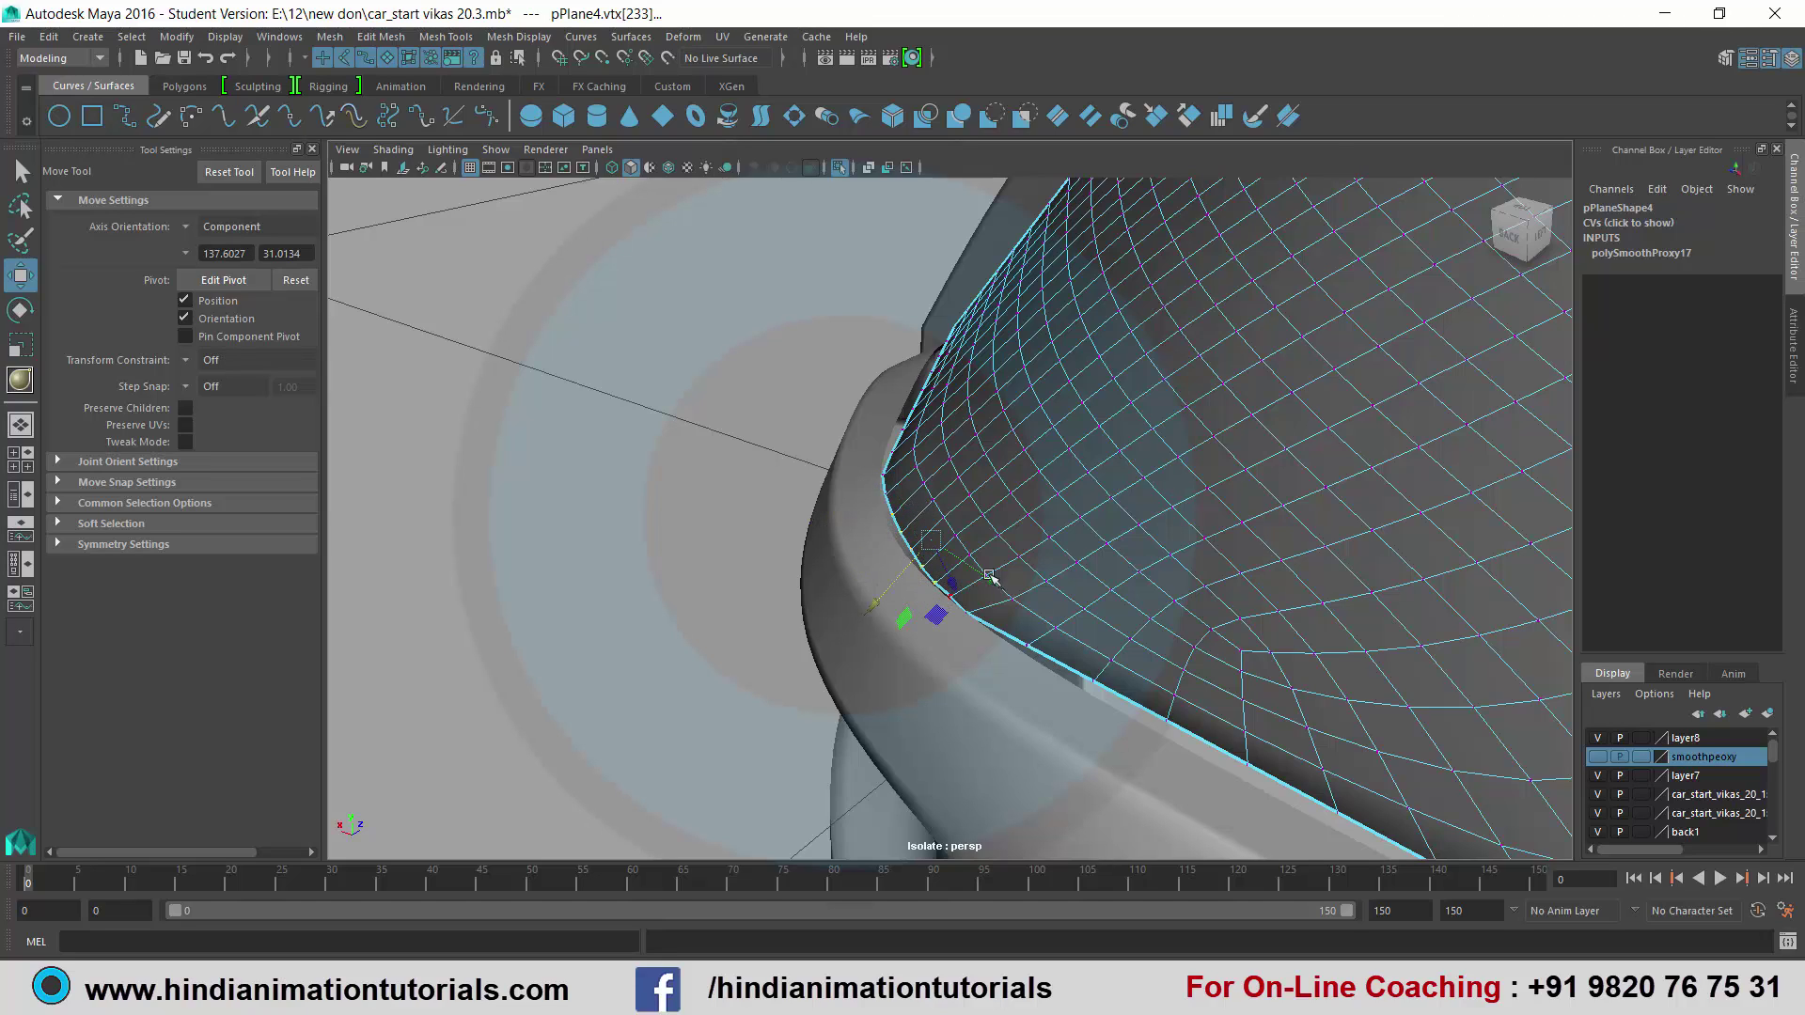
{"action": "middle_click_drag", "start_coordinate": [997, 582], "coordinate": [977, 590]}
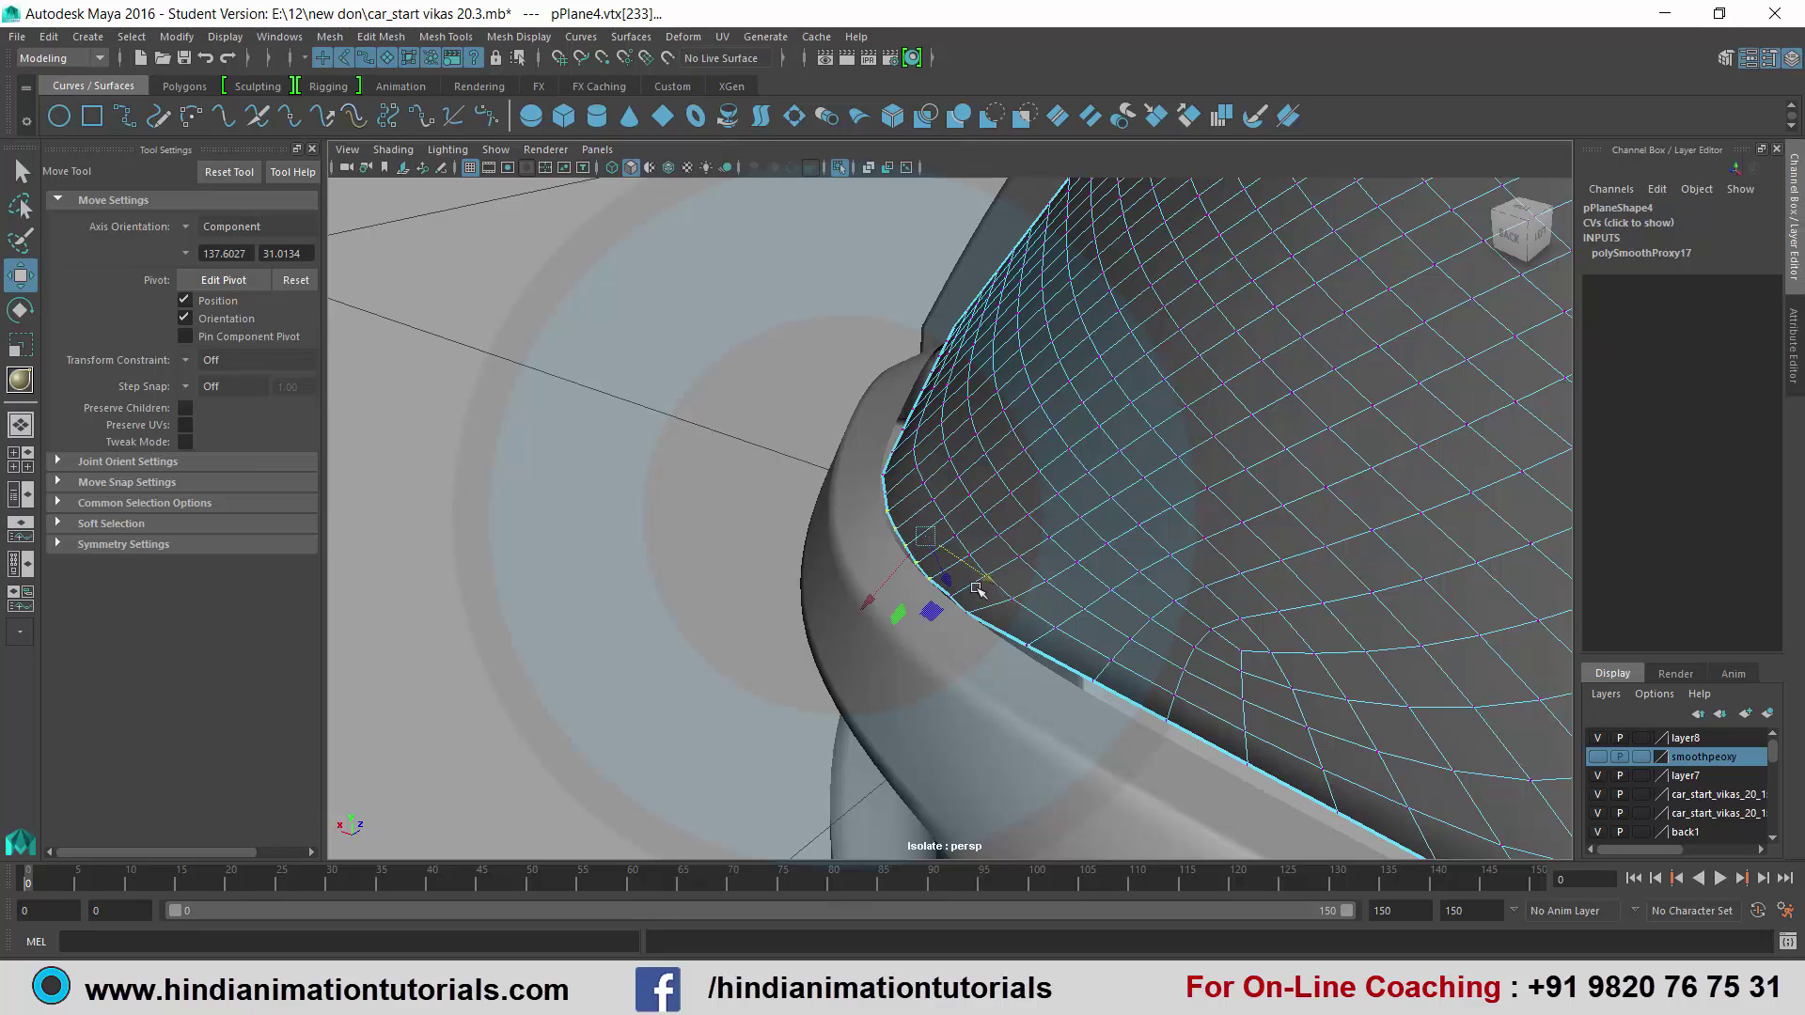
{"action": "left_click", "coordinate": [957, 596]}
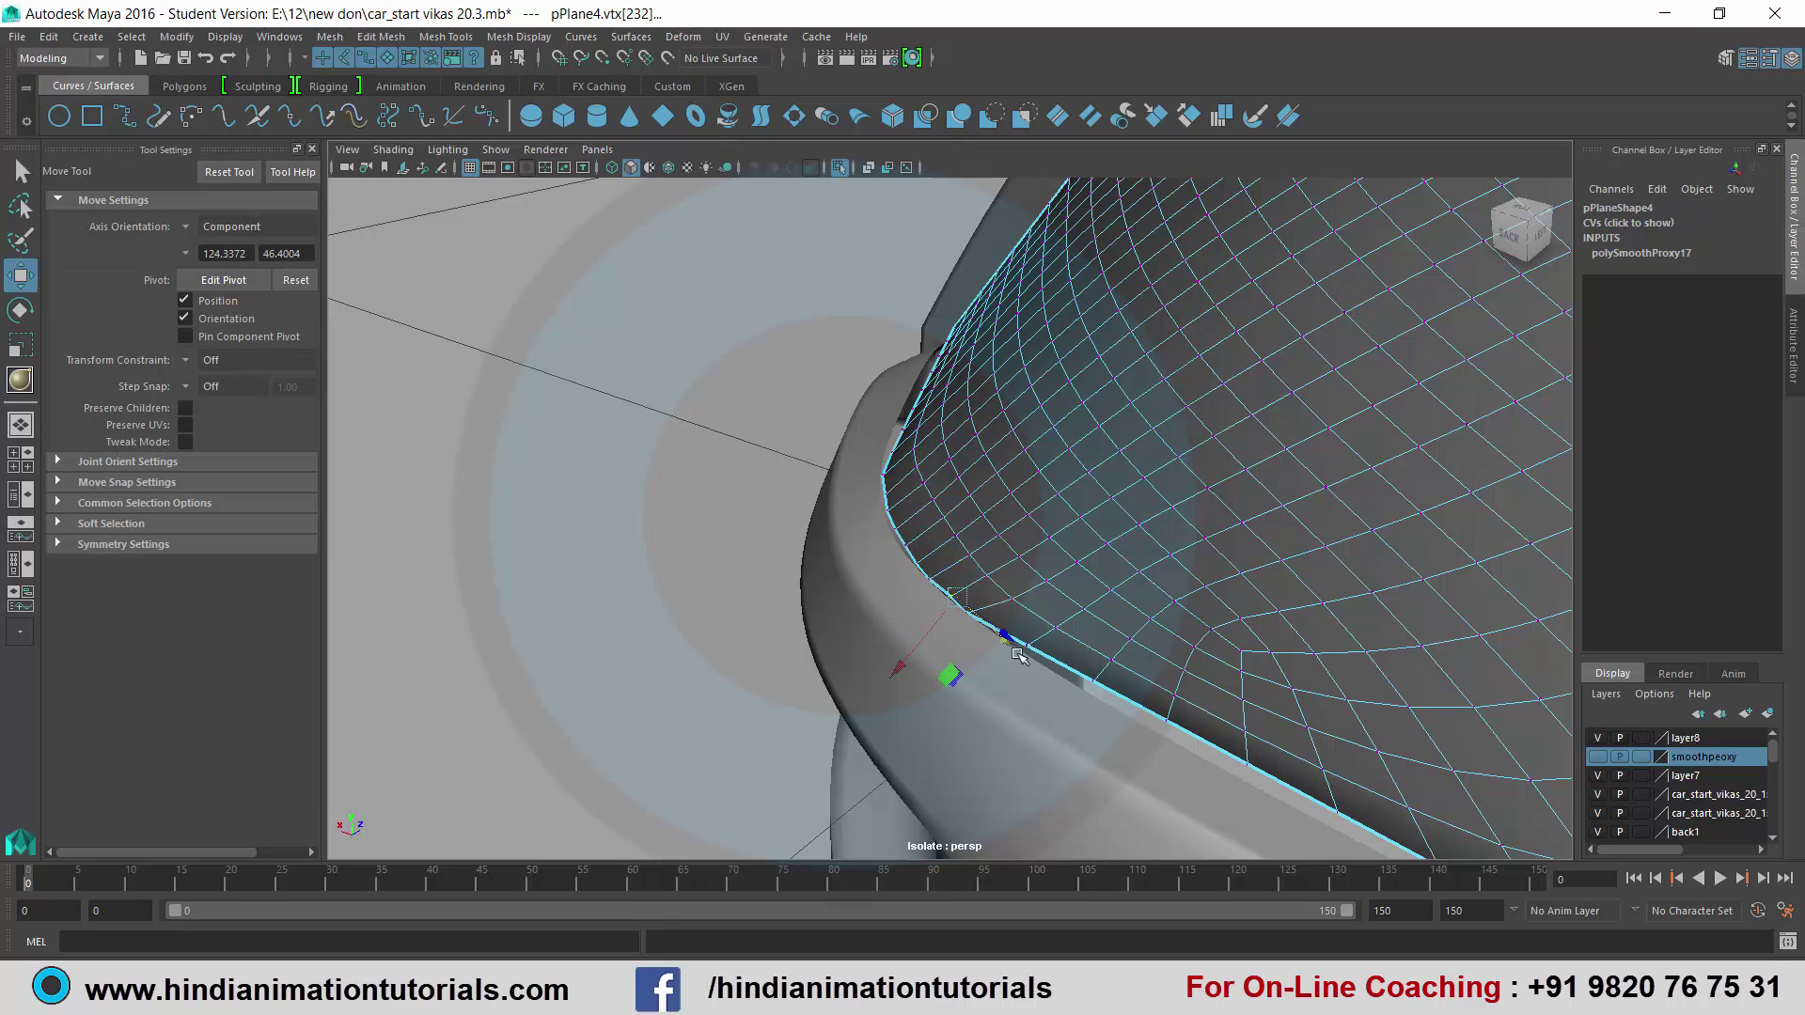
{"action": "left_click_drag", "start_coordinate": [1022, 651], "coordinate": [963, 645], "text": "alt"}
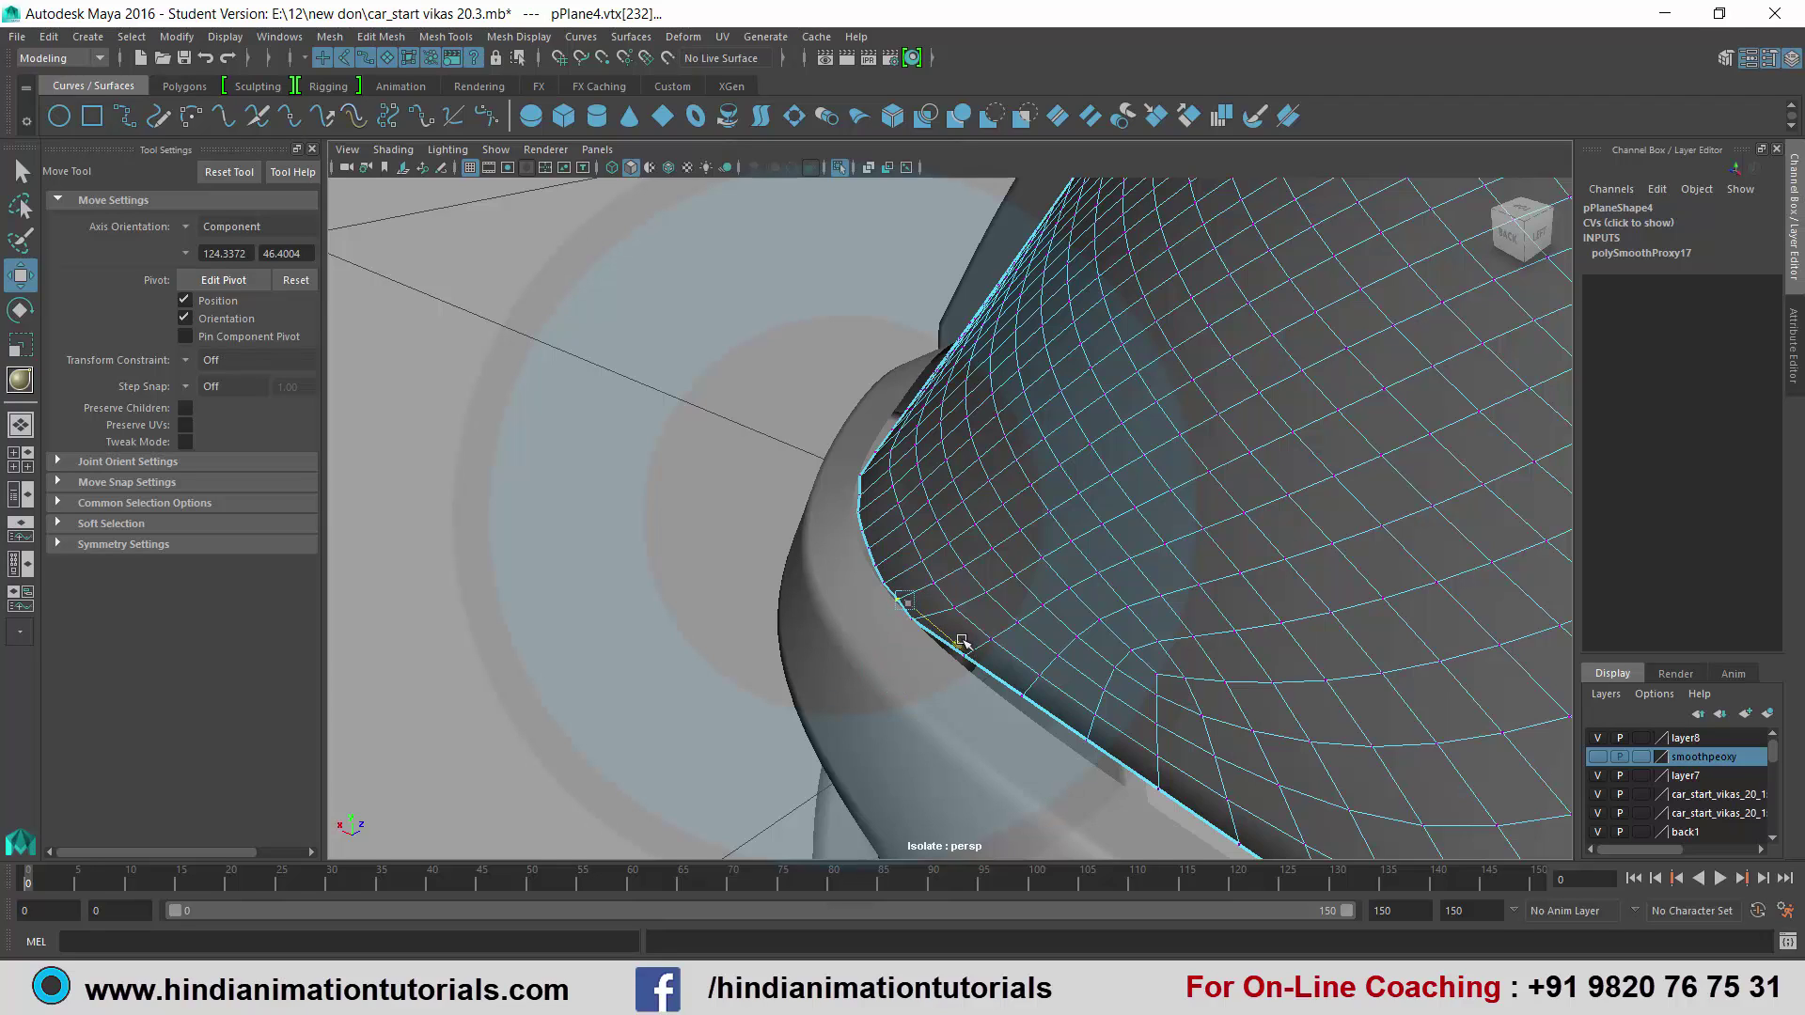
{"action": "middle_click_drag", "start_coordinate": [961, 641], "coordinate": [906, 622]}
{"action": "left_click", "coordinate": [839, 666]}
{"action": "middle_click_drag", "start_coordinate": [833, 664], "coordinate": [836, 660]}
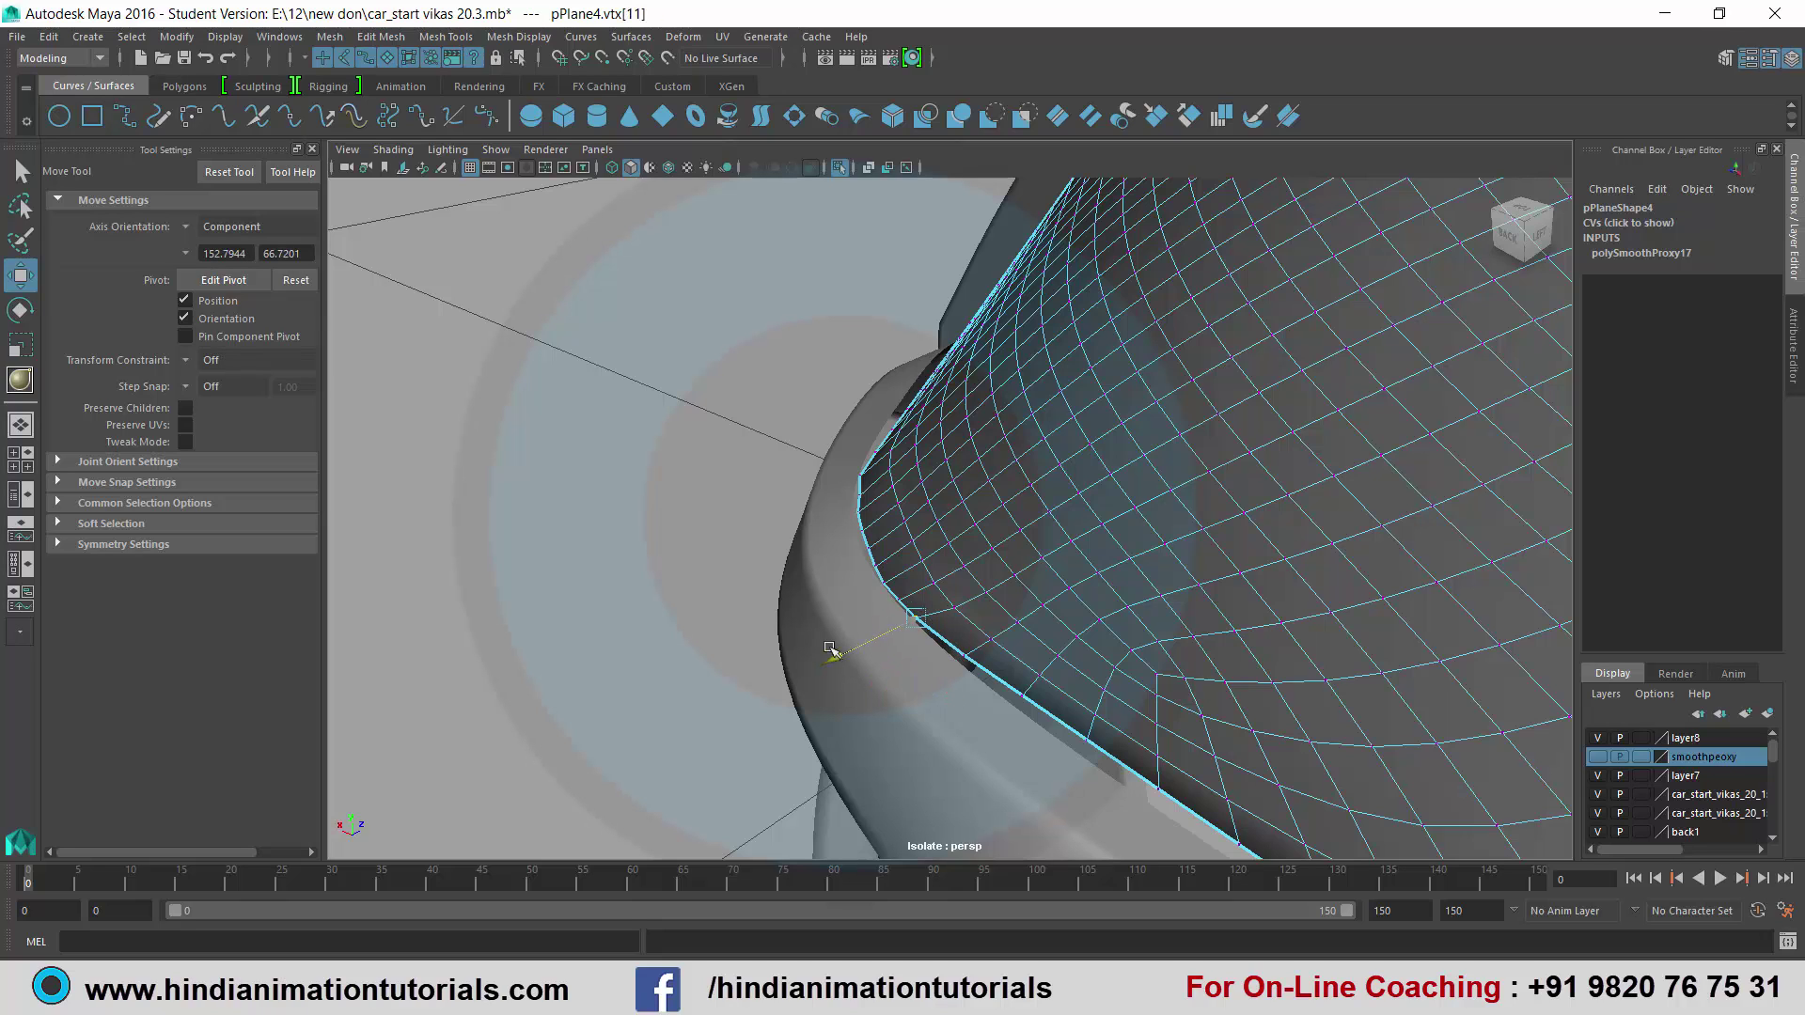
{"action": "left_click", "coordinate": [947, 578]}
{"action": "mouse_move", "coordinate": [995, 592]}
{"action": "left_mouse_down", "text": "alt"}
{"action": "mouse_move", "coordinate": [1181, 625]}
{"action": "mouse_move", "coordinate": [1100, 568]}
{"action": "mouse_move", "coordinate": [943, 581]}
{"action": "mouse_move", "coordinate": [1023, 608]}
{"action": "mouse_move", "coordinate": [1049, 616]}
{"action": "mouse_move", "coordinate": [1034, 545]}
{"action": "mouse_move", "coordinate": [935, 544]}
{"action": "mouse_move", "coordinate": [1118, 525]}
{"action": "mouse_move", "coordinate": [967, 665]}
{"action": "mouse_move", "coordinate": [838, 737]}
{"action": "mouse_move", "coordinate": [814, 703]}
{"action": "left_mouse_up", "text": "alt"}
{"action": "scroll", "coordinate": [814, 703], "scroll_direction": "down", "scroll_amount": 3}
{"action": "scroll", "coordinate": [818, 682], "scroll_direction": "down", "scroll_amount": 2}
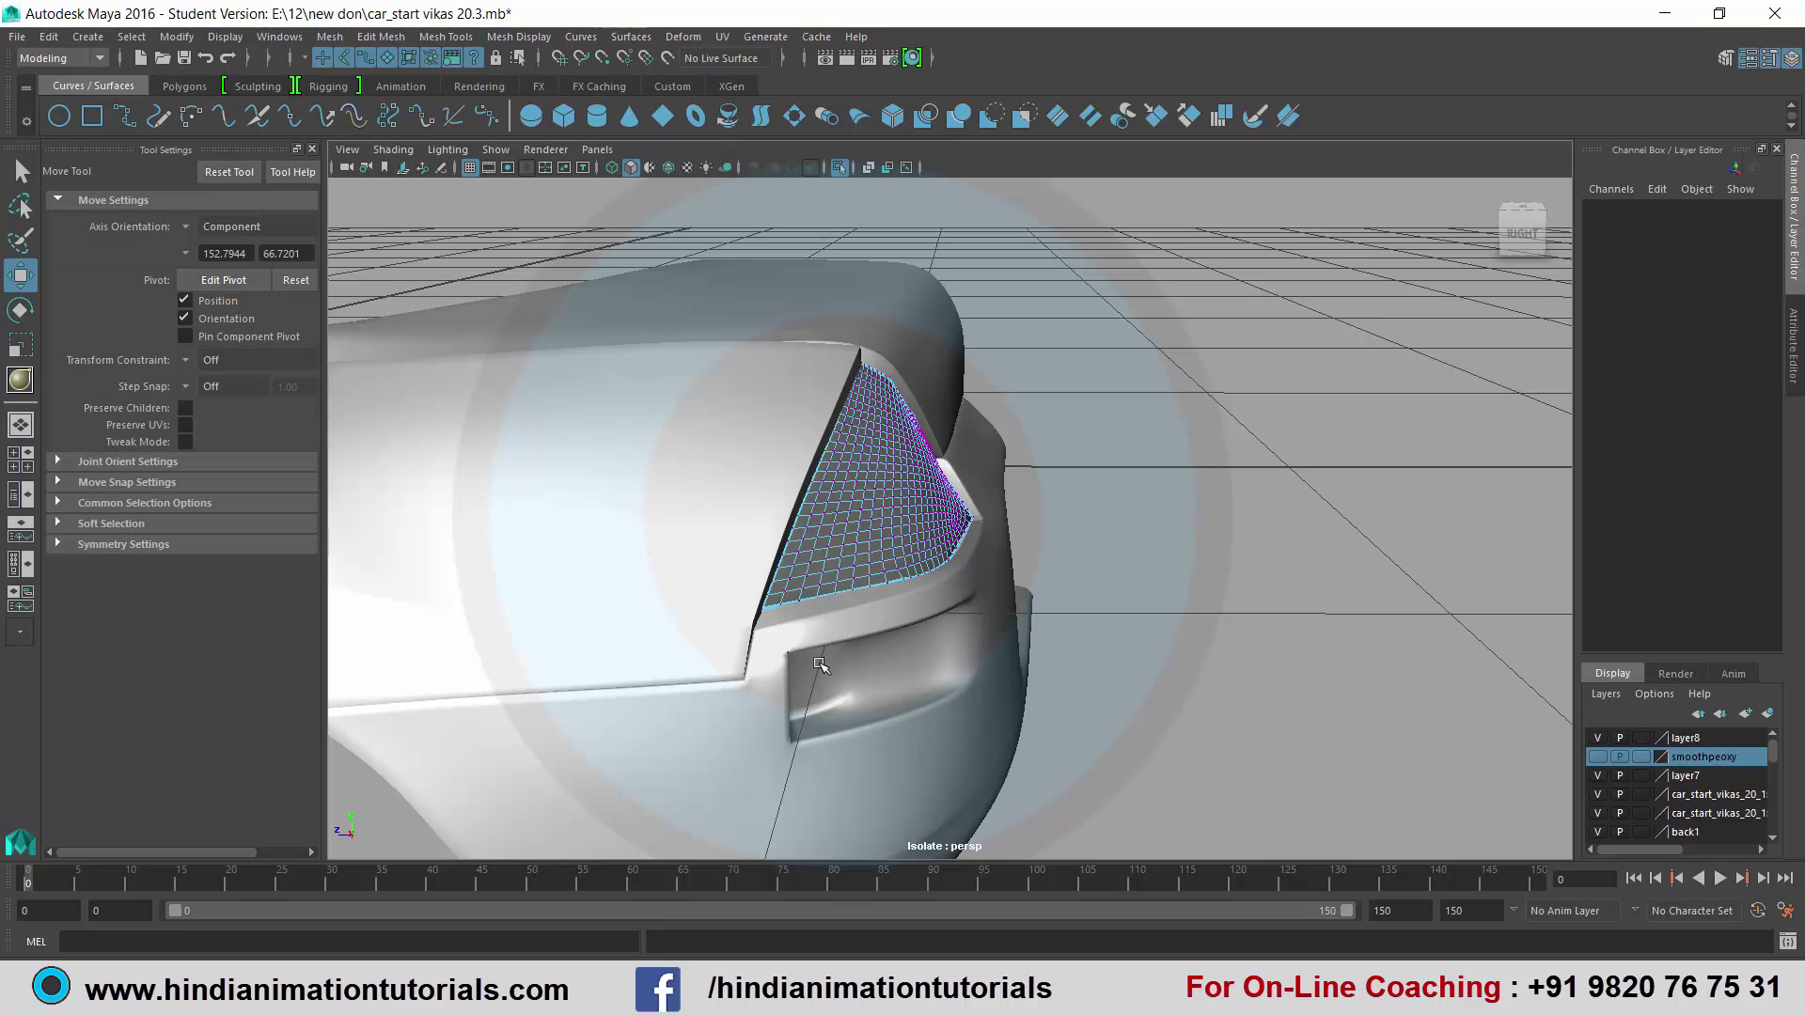